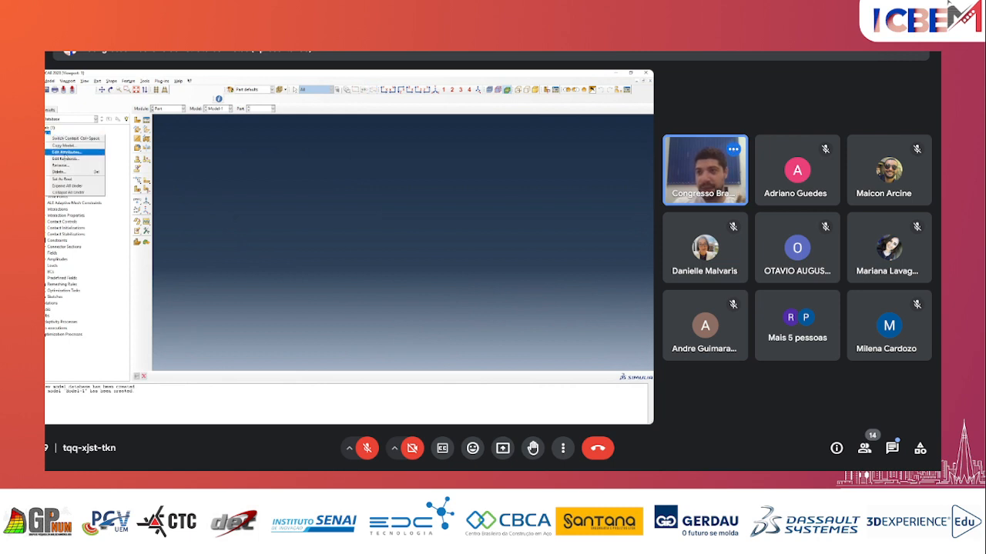
- Rename Model-1 with a valid name that begins with "buckle"
right_click(47, 134)
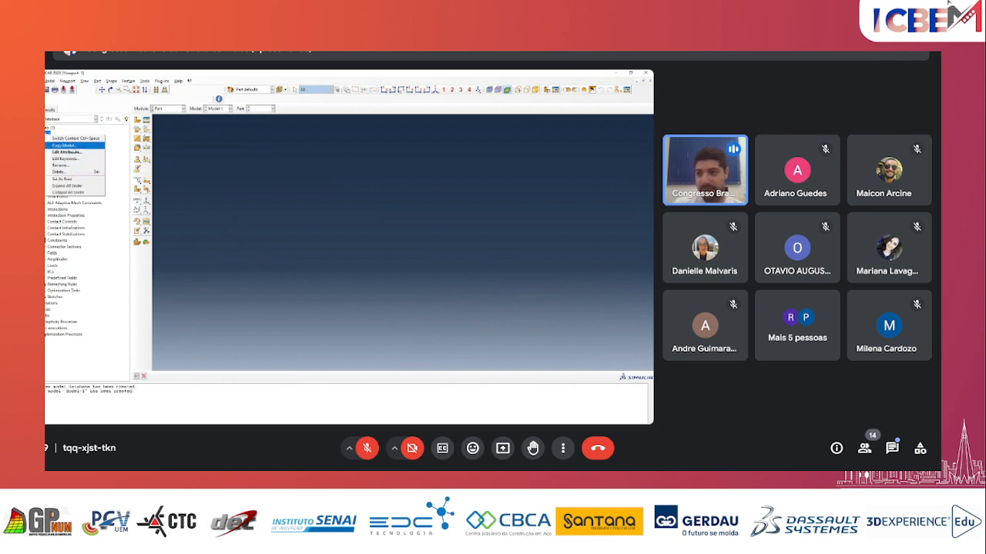
left_click(62, 165)
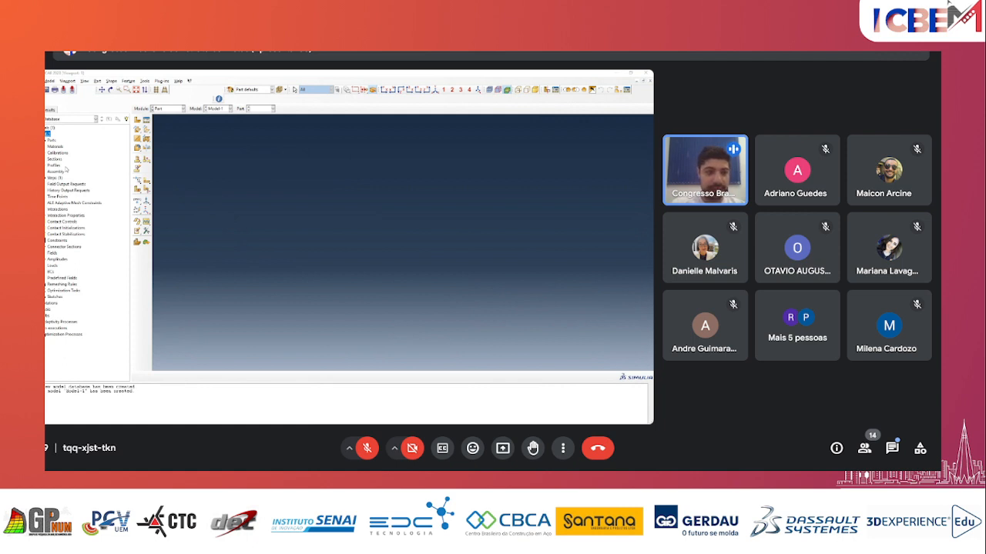
left_click_drag(53, 163, 235, 157)
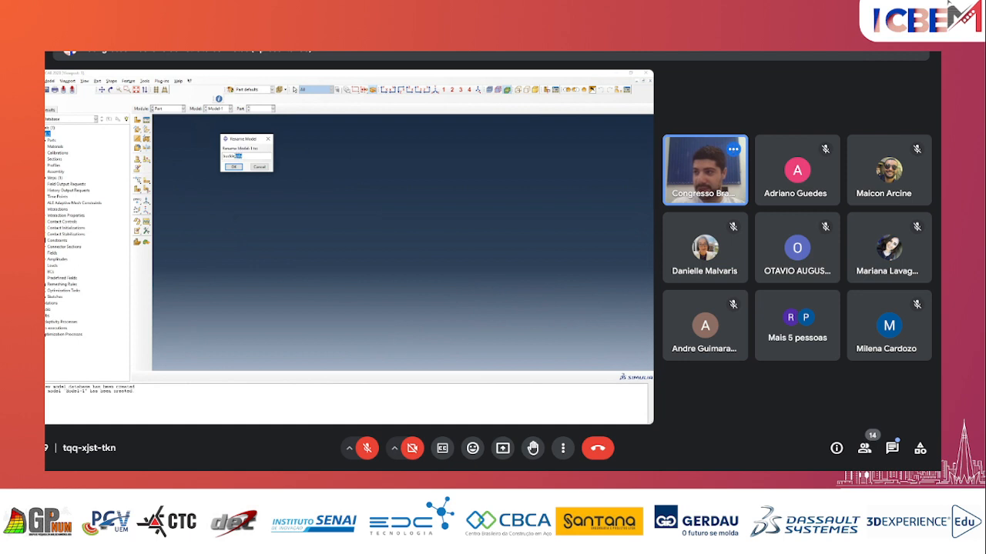
key("BackSpace")
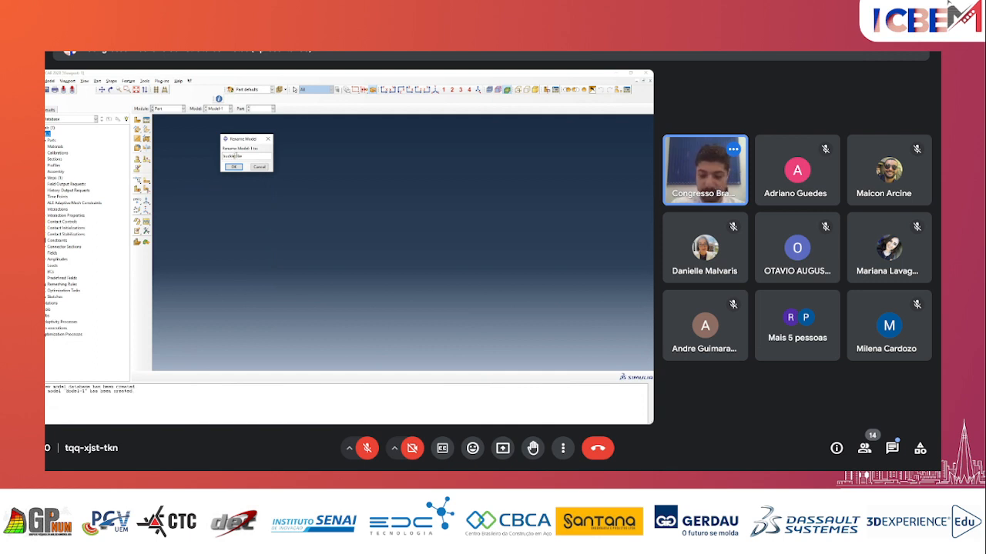
left_click(233, 167)
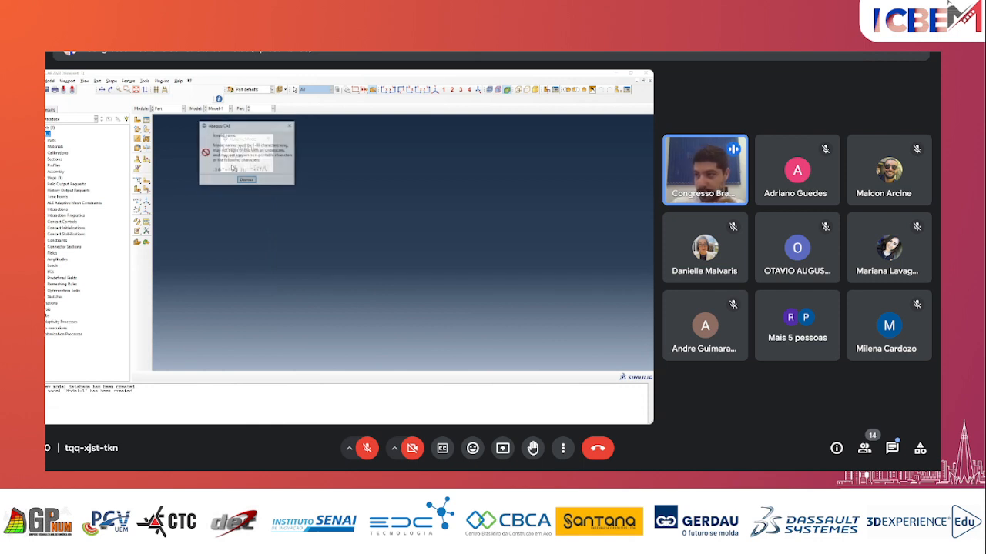
left_click(248, 180)
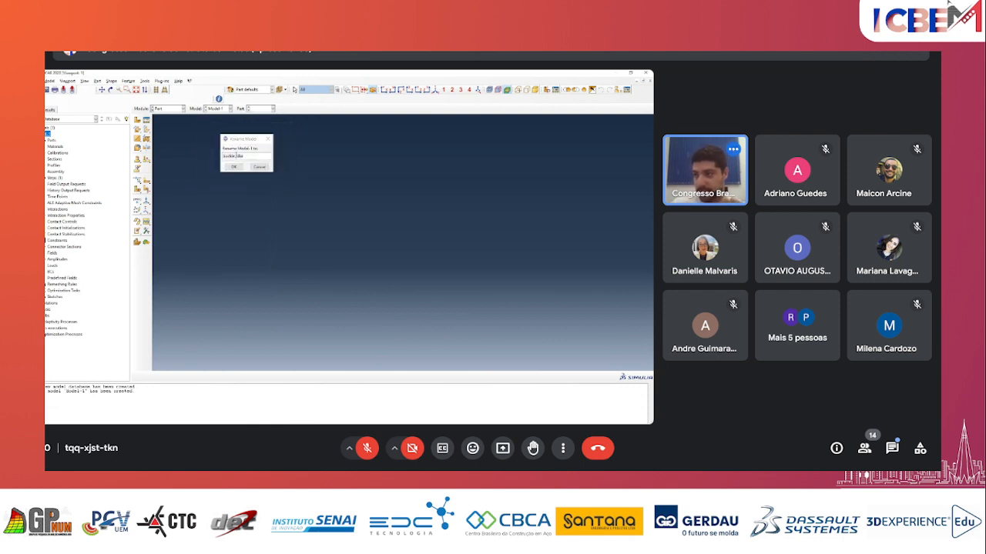
left_click(235, 140)
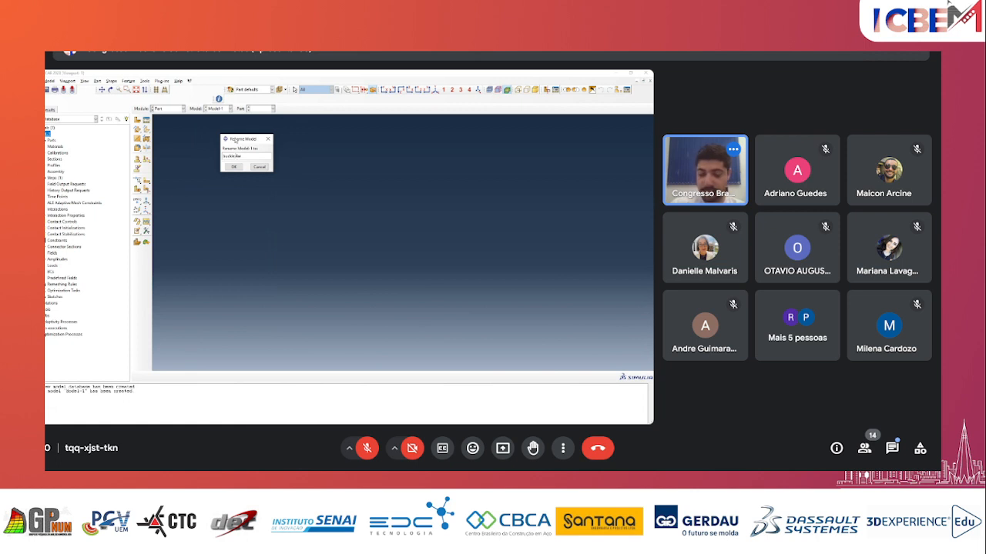
type("_")
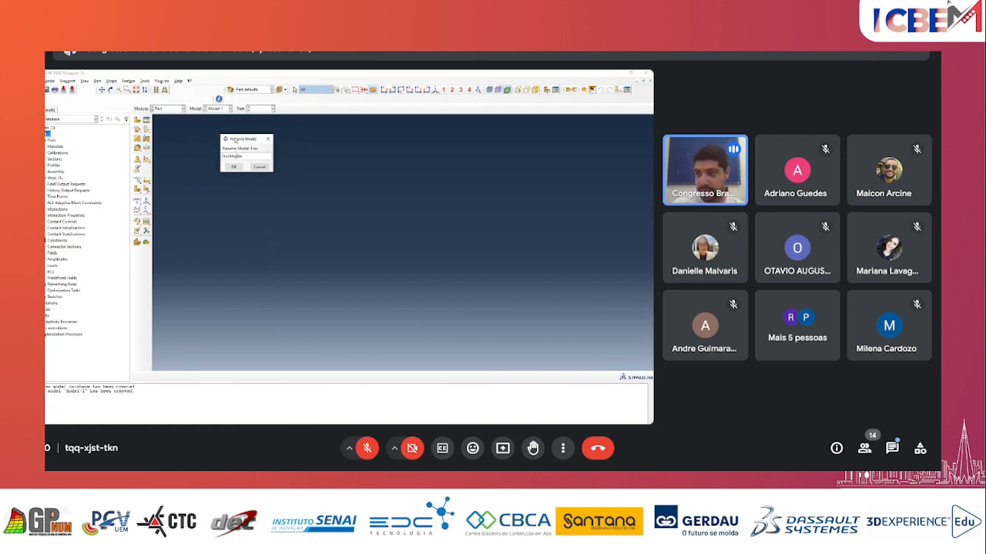
left_click(231, 167)
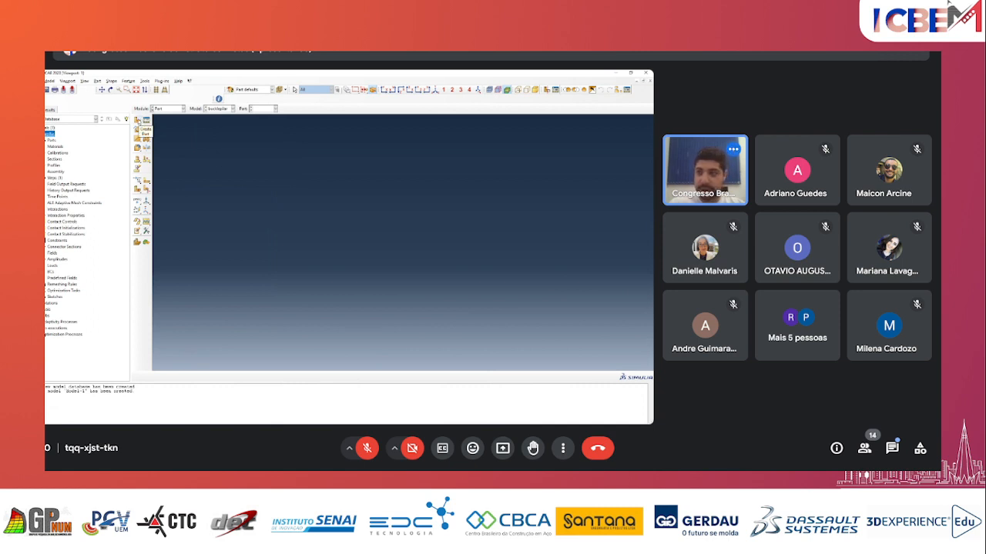
- Create a 3D deformable solid extrusion part named Tubo with an approximate size of 200
left_click(137, 121)
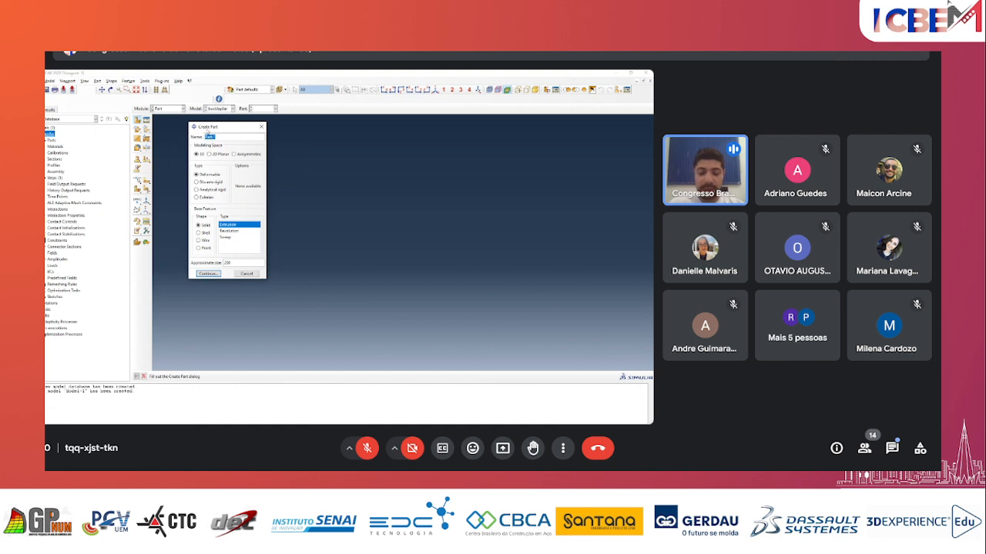
type("tubo")
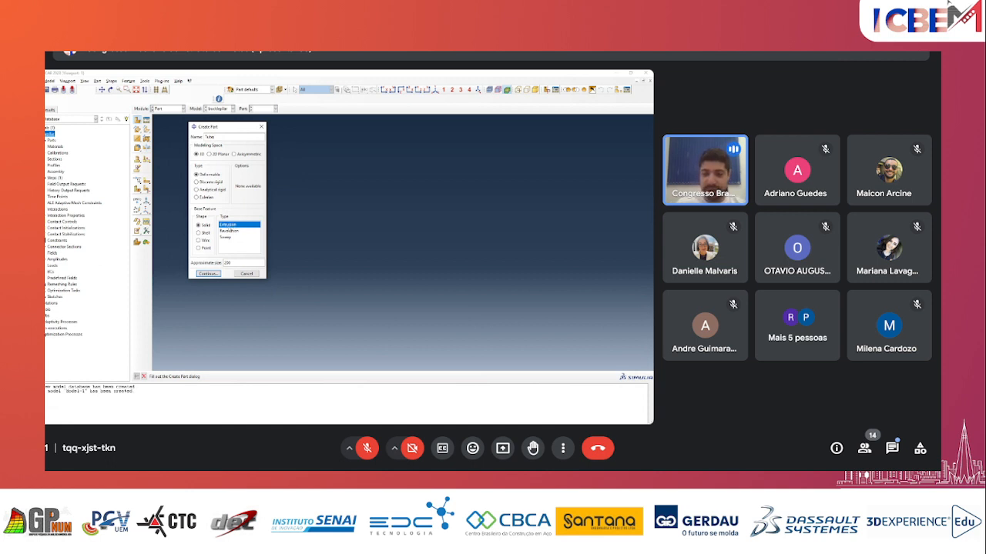
left_click(228, 231)
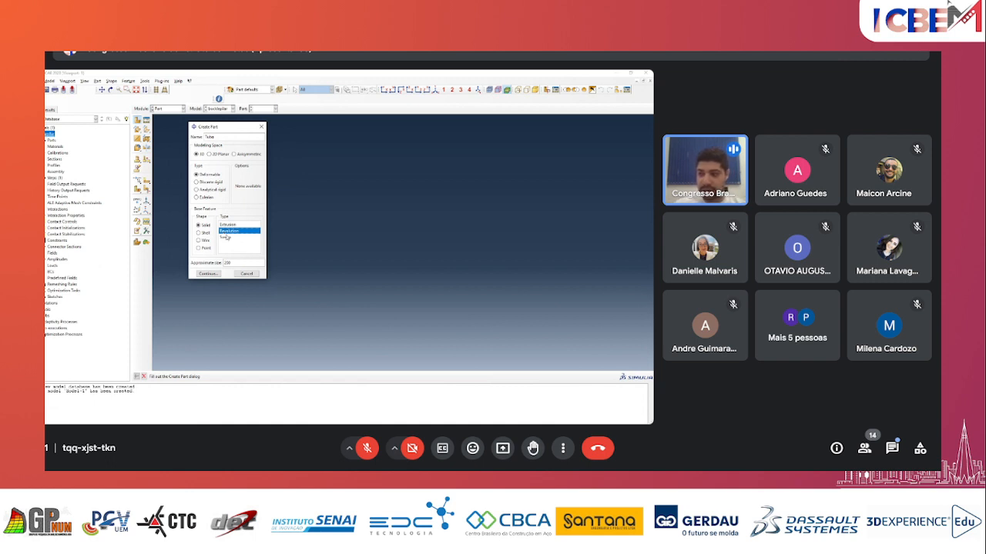
left_click(228, 239)
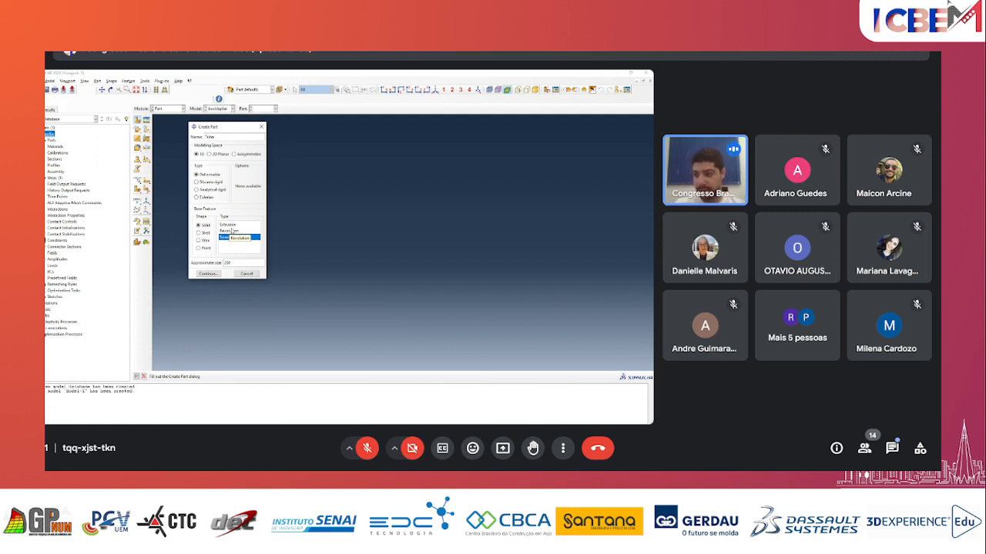
left_click(230, 225)
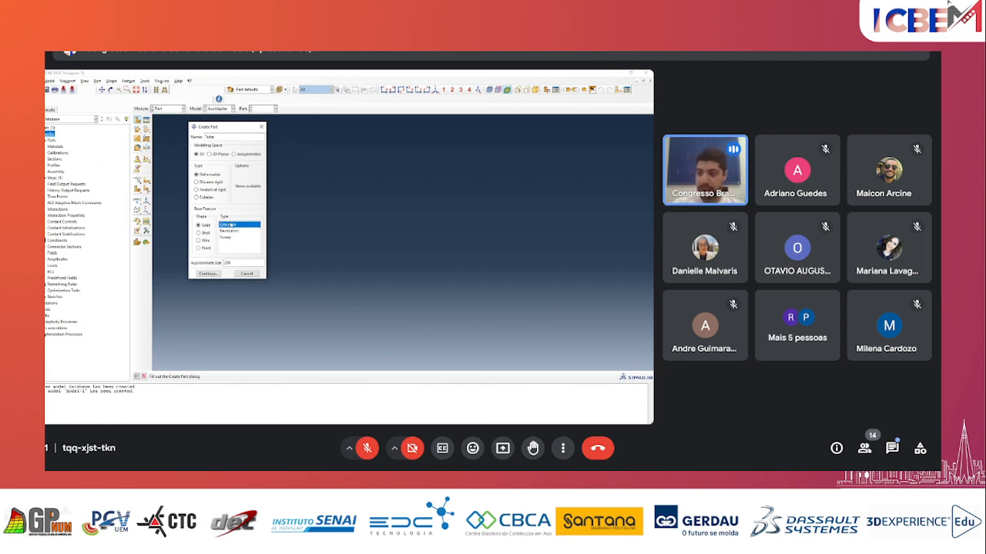
double_click(228, 264)
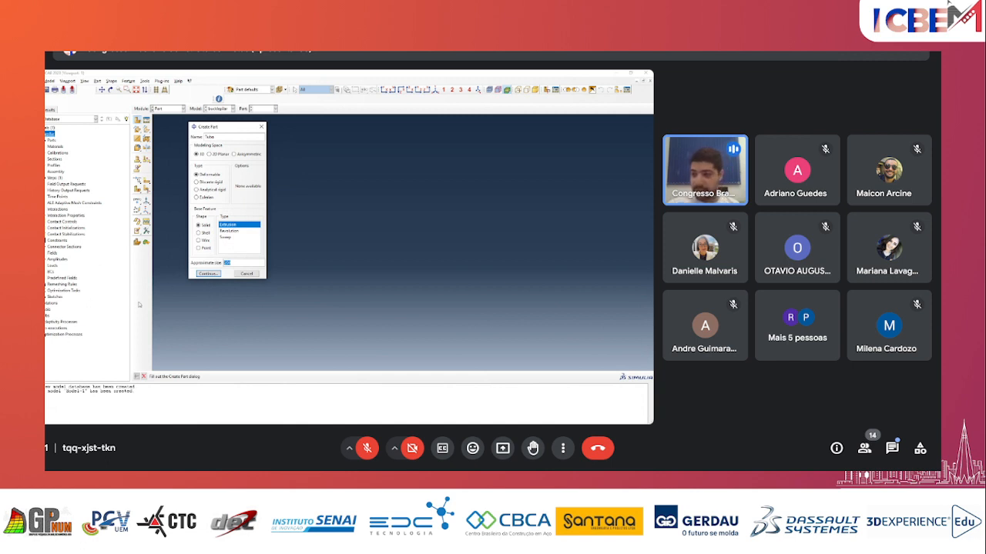
left_click(238, 263)
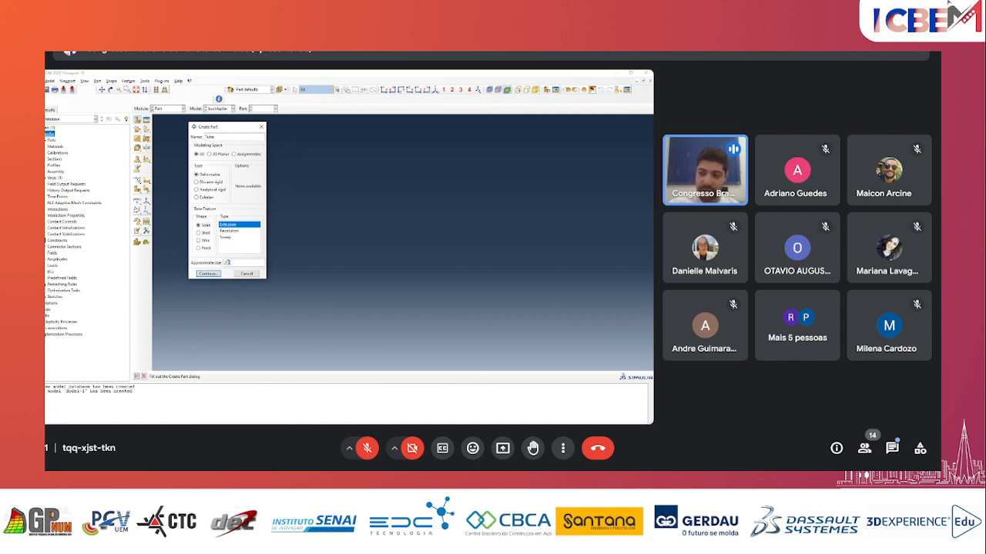
left_click_drag(228, 262, 219, 262)
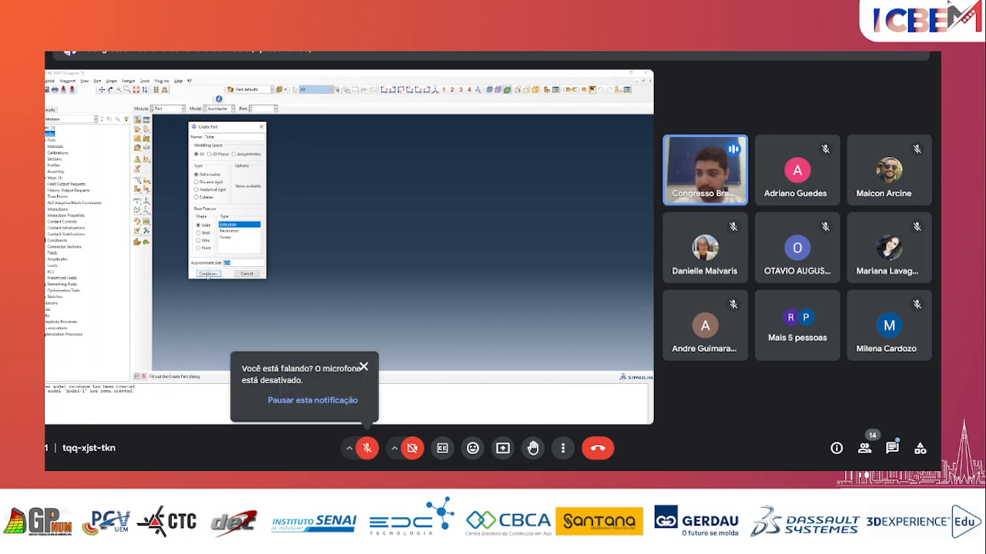
left_click(208, 273)
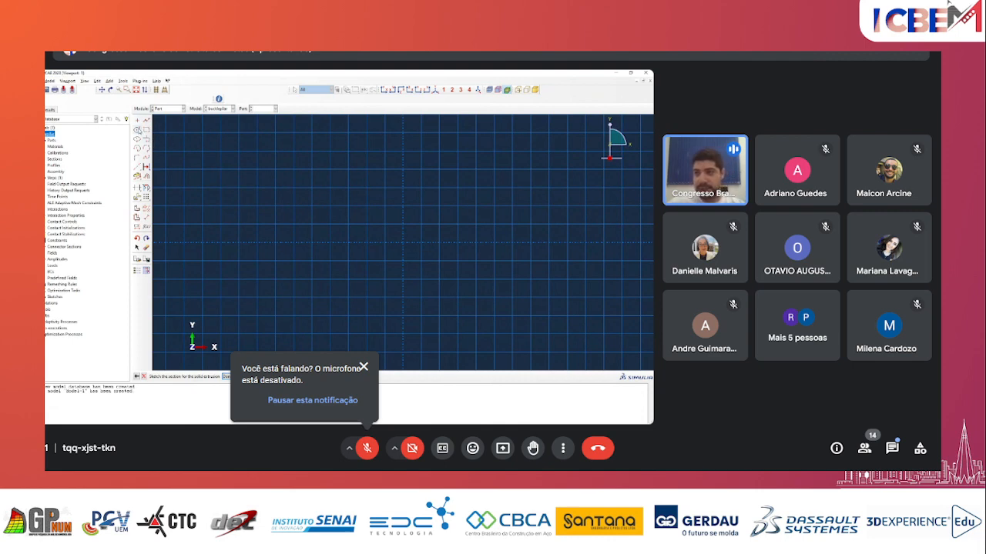
- Sketch a circle centred on the origin with a radius of about 30
left_click(138, 129)
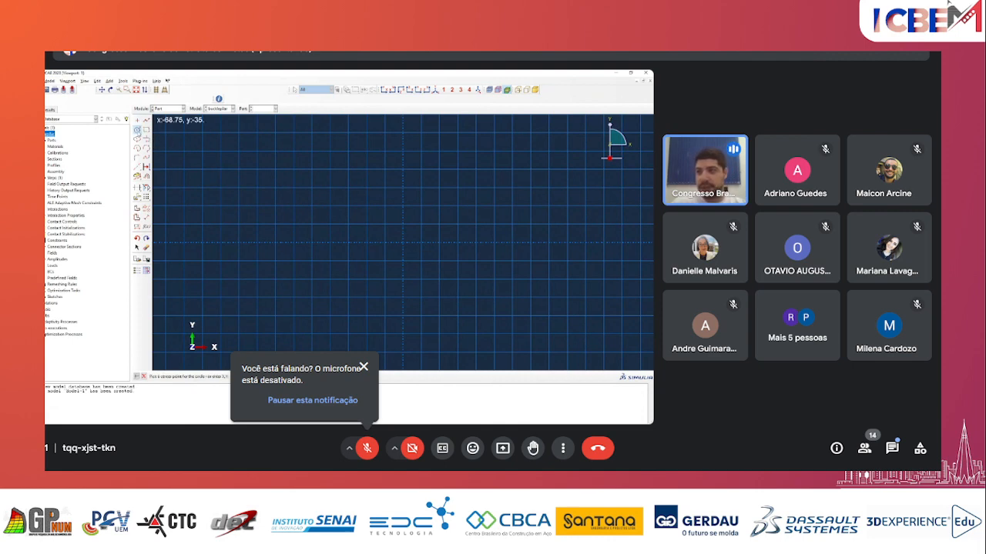
left_click(402, 243)
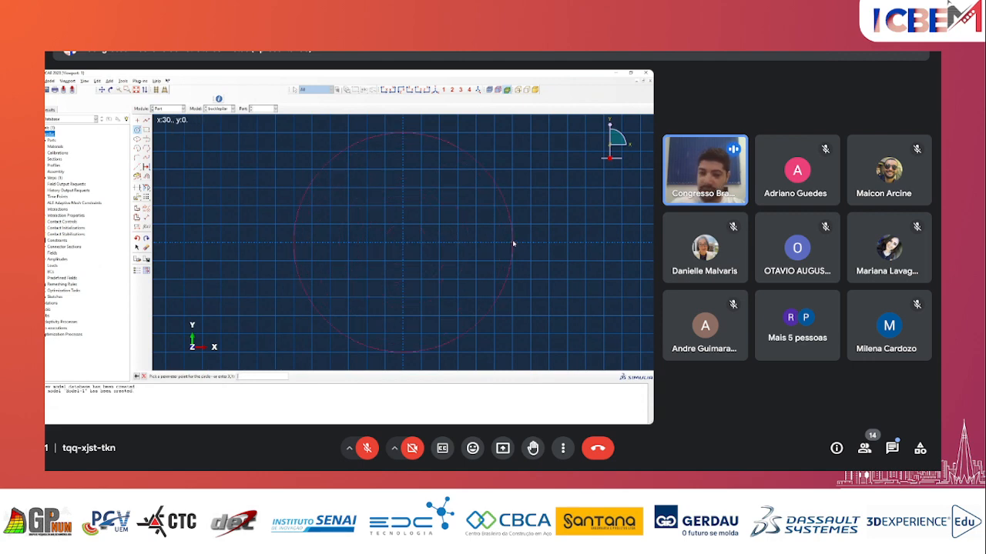
left_click(514, 243)
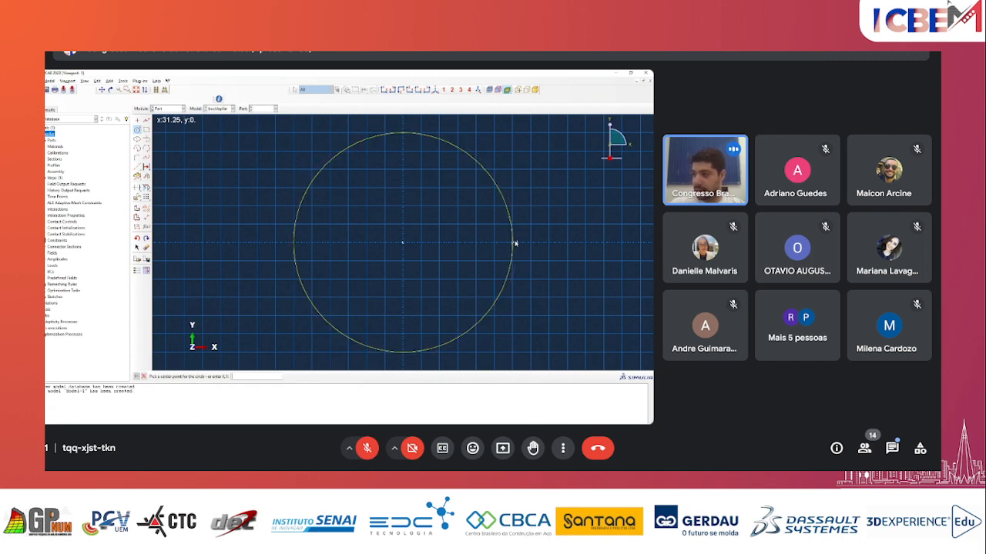
middle_click(445, 212)
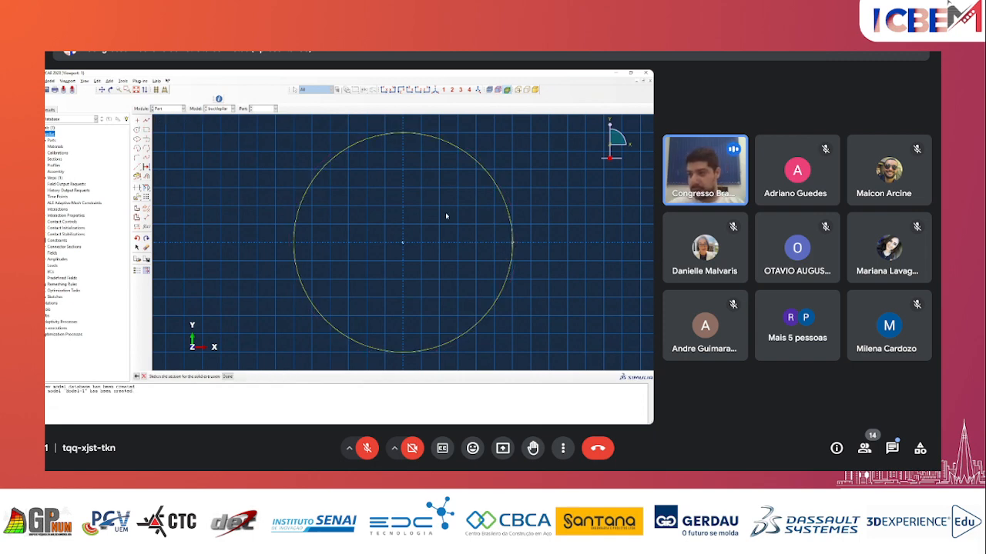
- Dimension the circle's radius and set it to 70
left_click(146, 219)
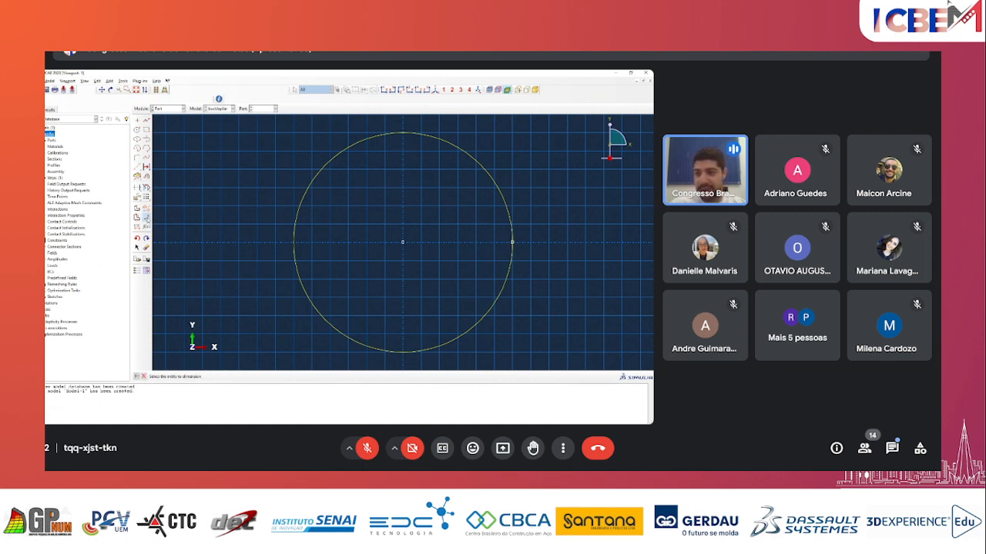
left_click(510, 223)
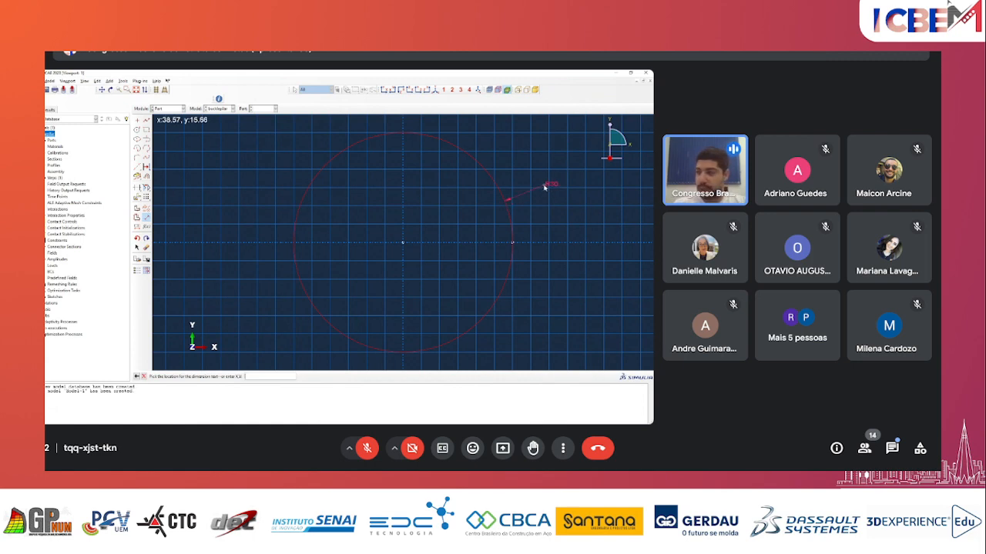
left_click(544, 187)
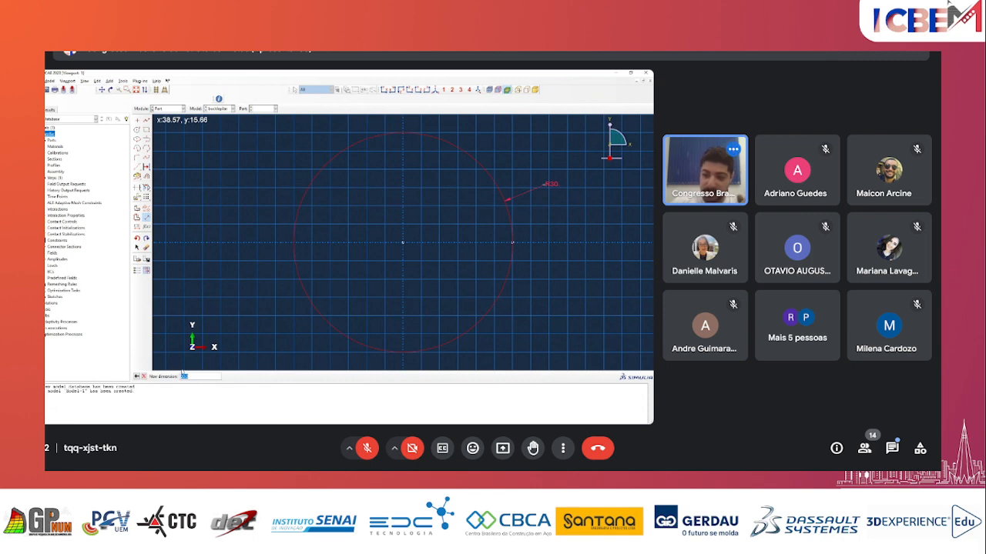
type("1")
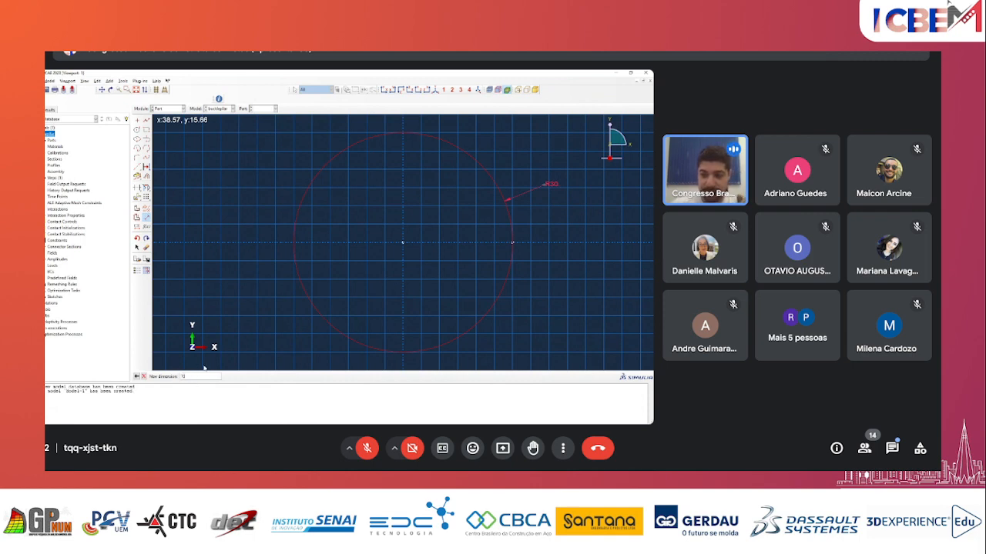
key("Return")
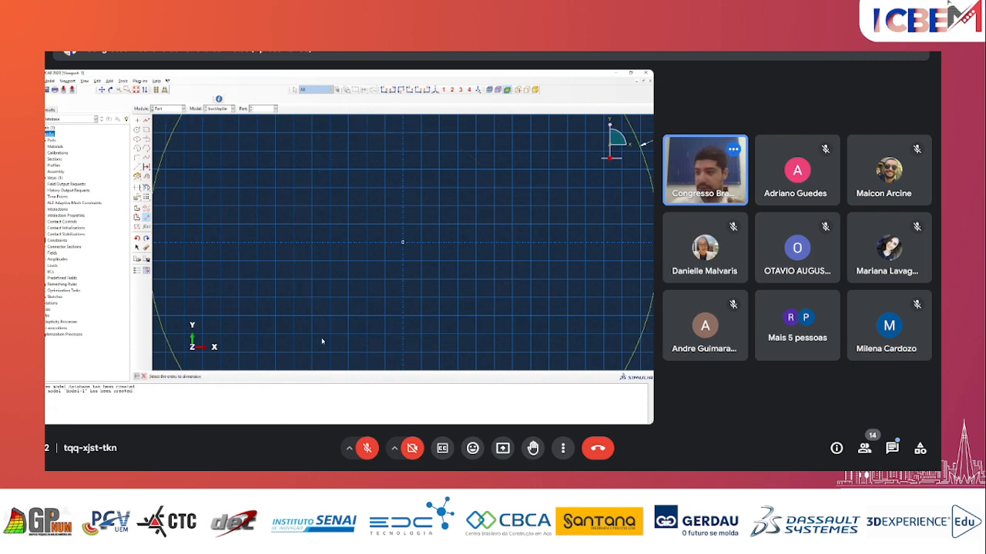
scroll(327, 324, "down", 4)
scroll(305, 222, "down", 3)
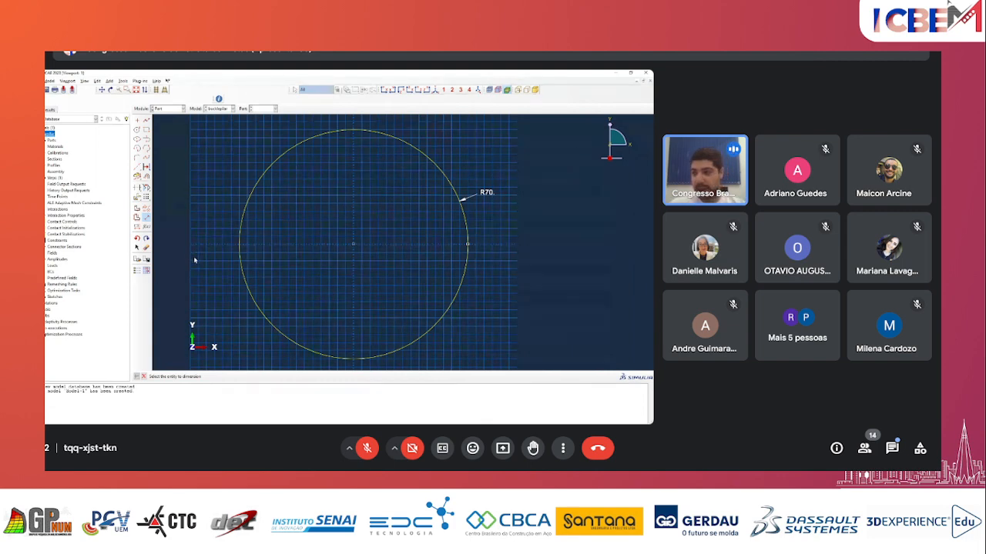
key("Escape")
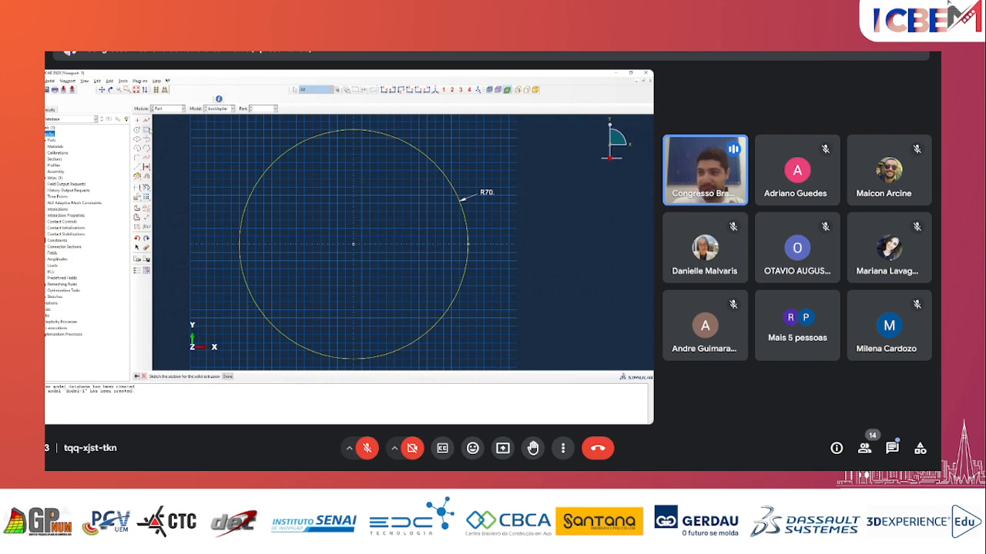
- Sketch a concentric inner circle with a radius of about 55 inside the 70 radius circle
left_click(138, 130)
left_click(353, 244)
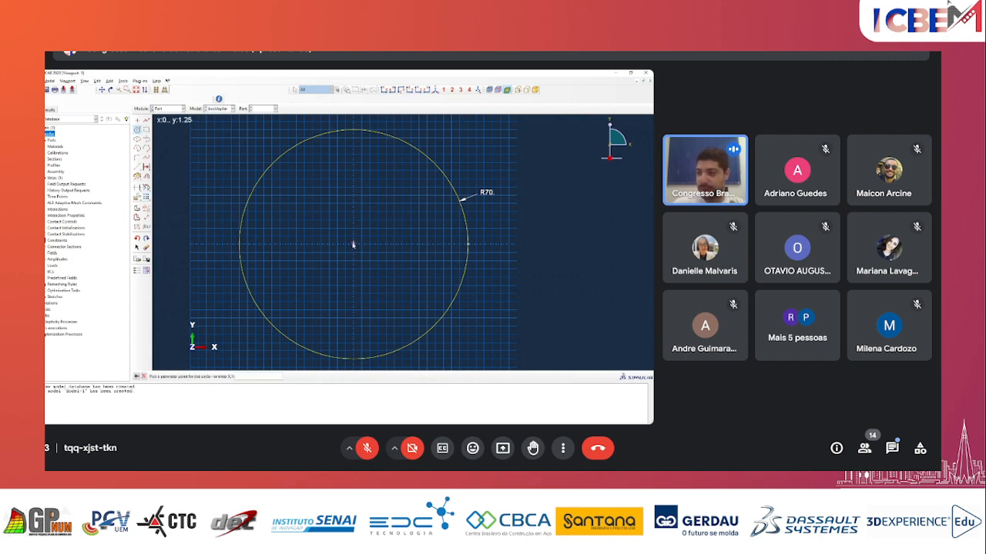
left_click(443, 244)
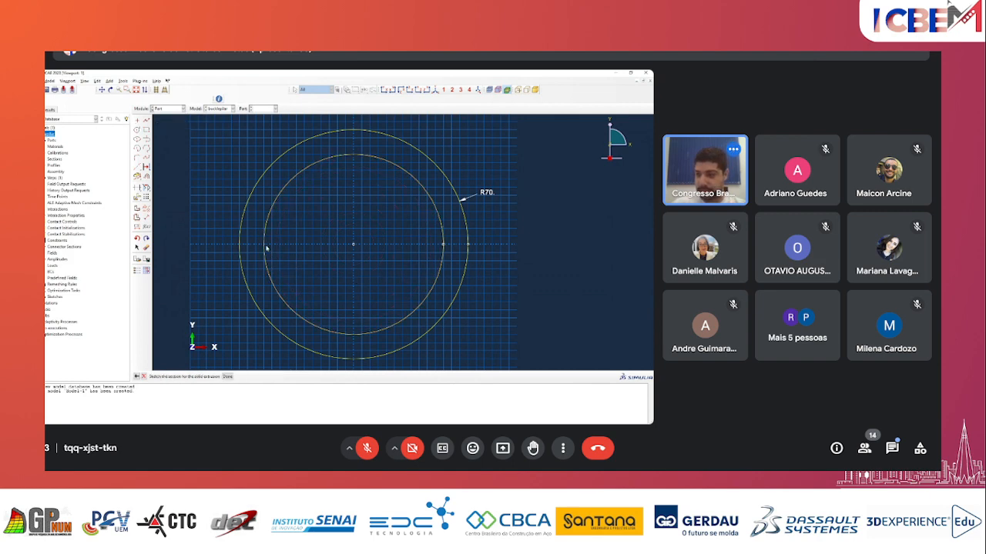
- Dimension the inner circle's radius and set it to 64
left_click(146, 218)
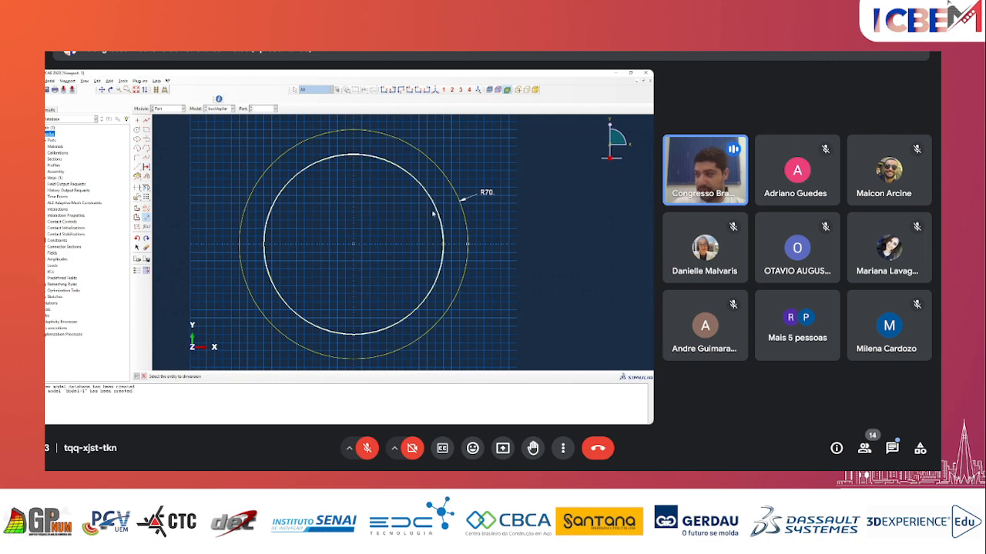
left_click(434, 213)
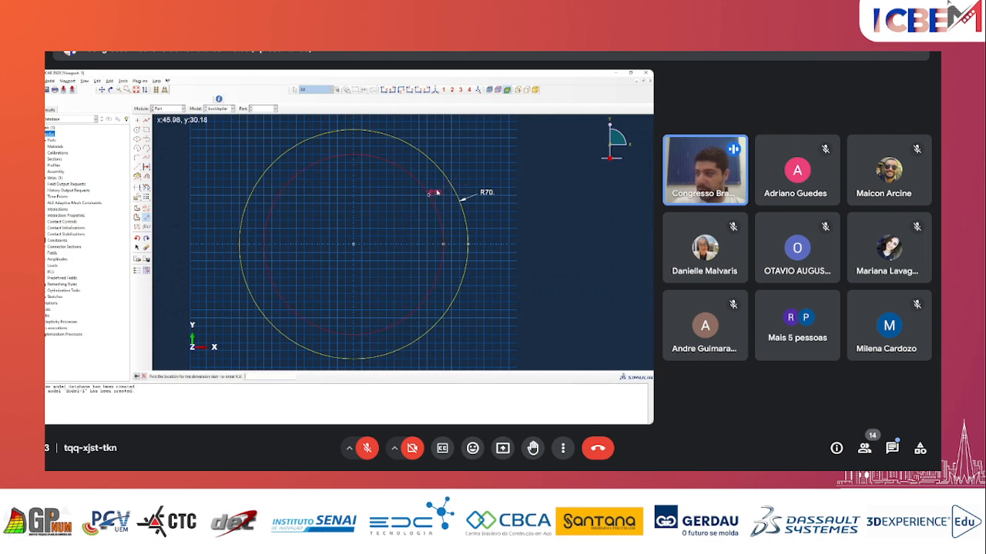
left_click(460, 169)
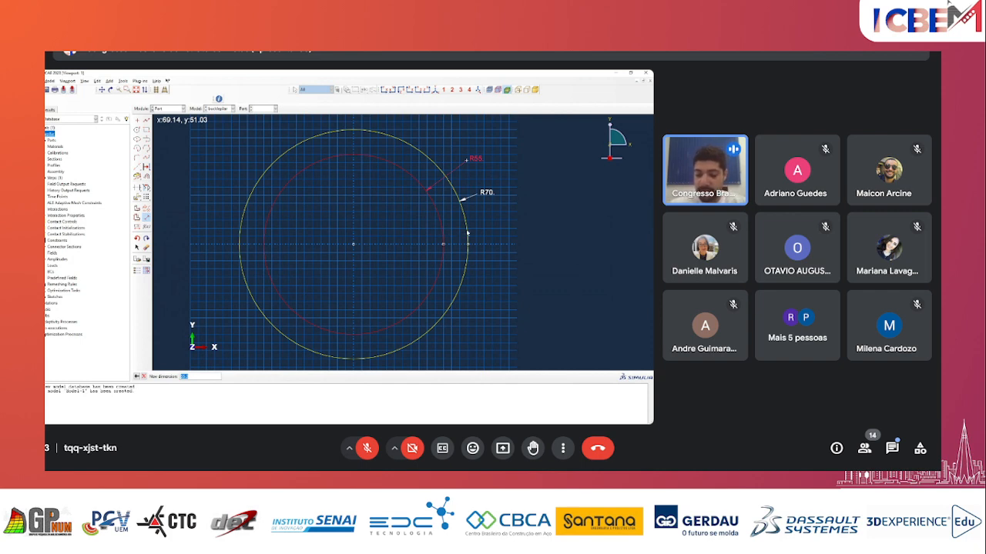
type("60")
key("Return")
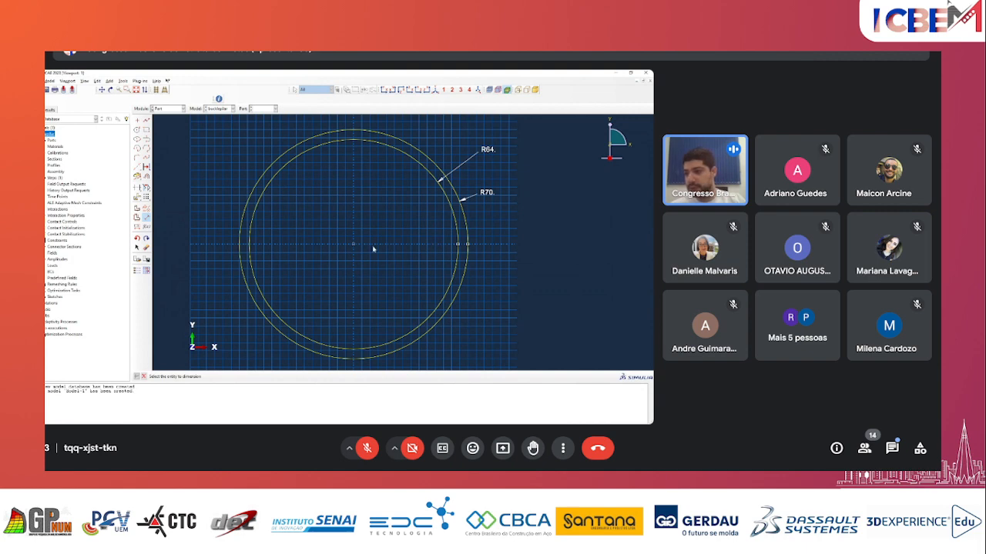
- Finish the two-circle section sketch and extrude it as a solid to a depth of 420
key("Escape")
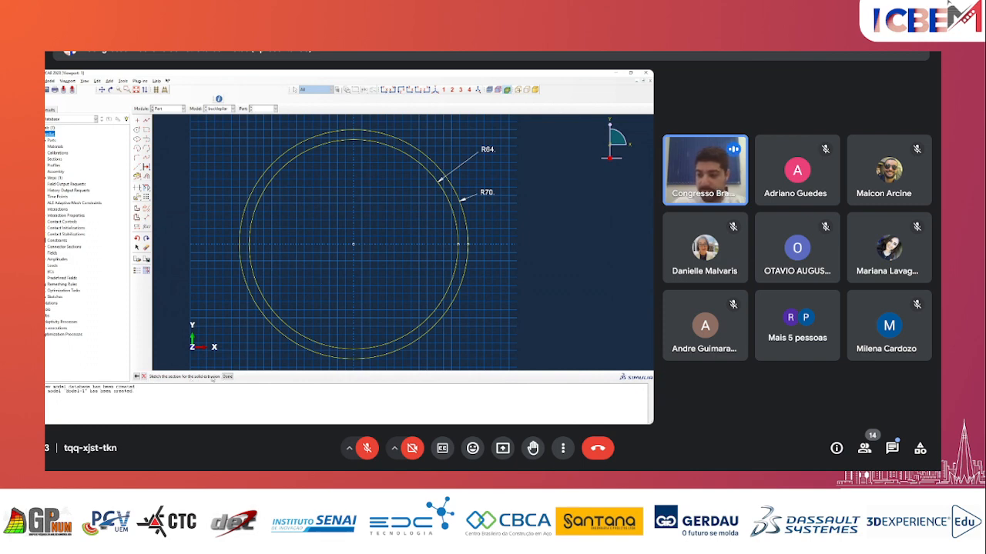
left_click(228, 377)
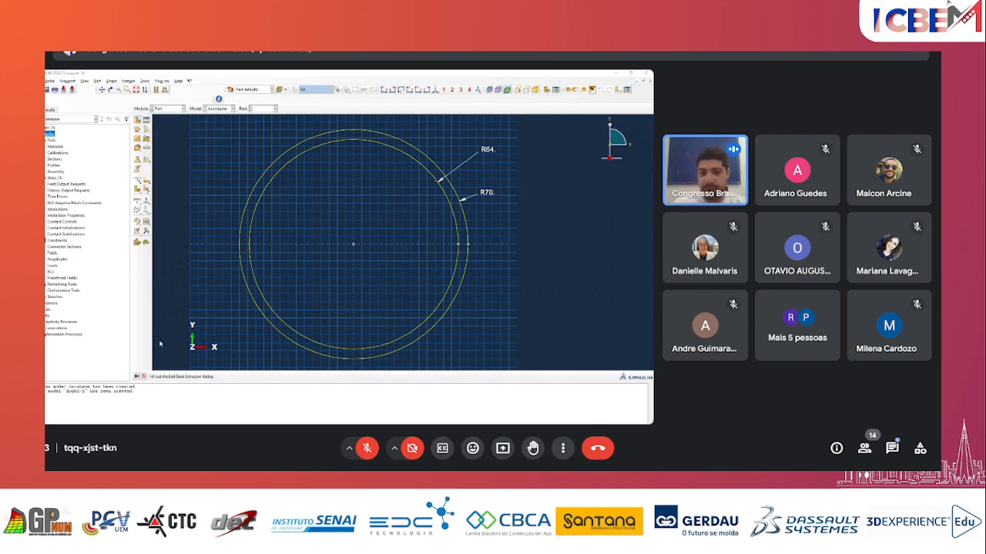
left_click_drag(72, 312, 238, 166)
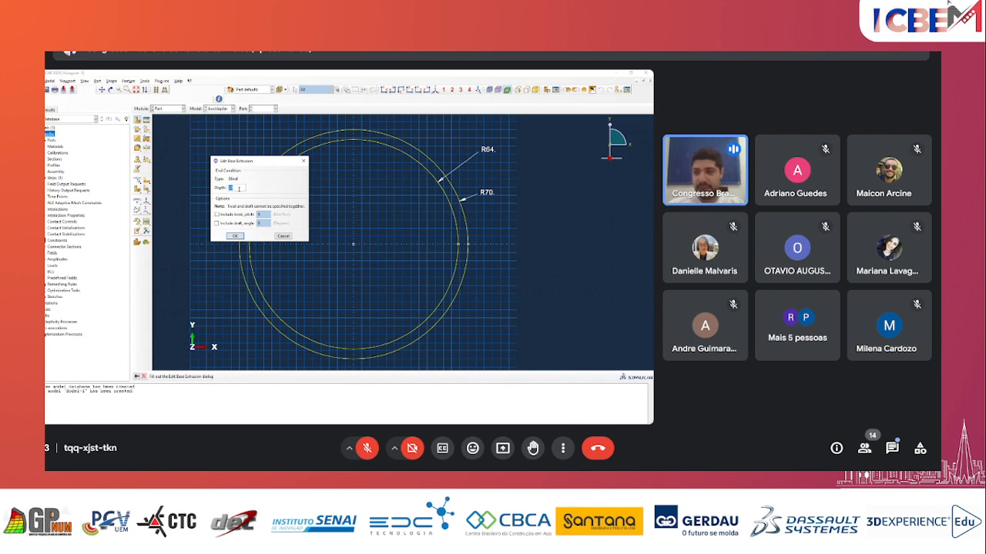
double_click(231, 188)
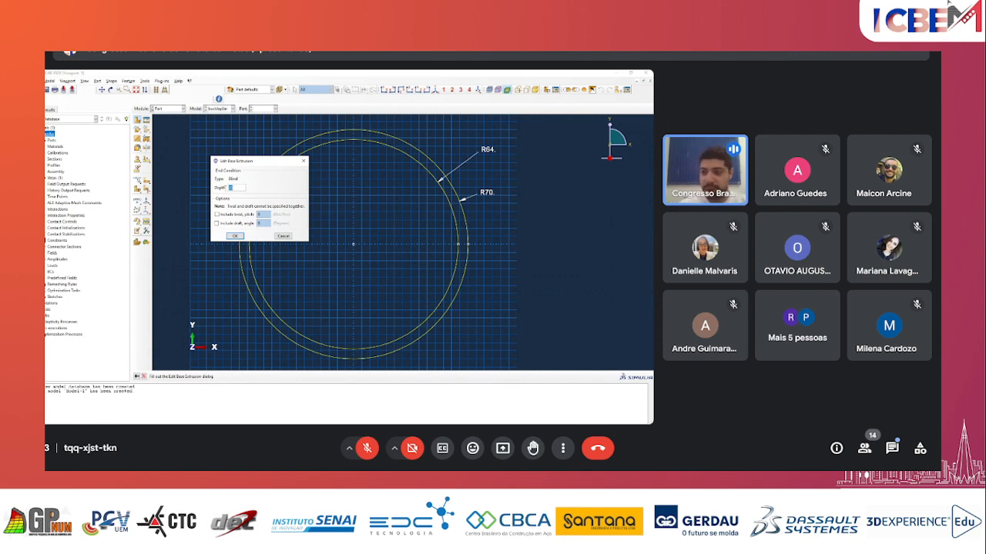
type("4")
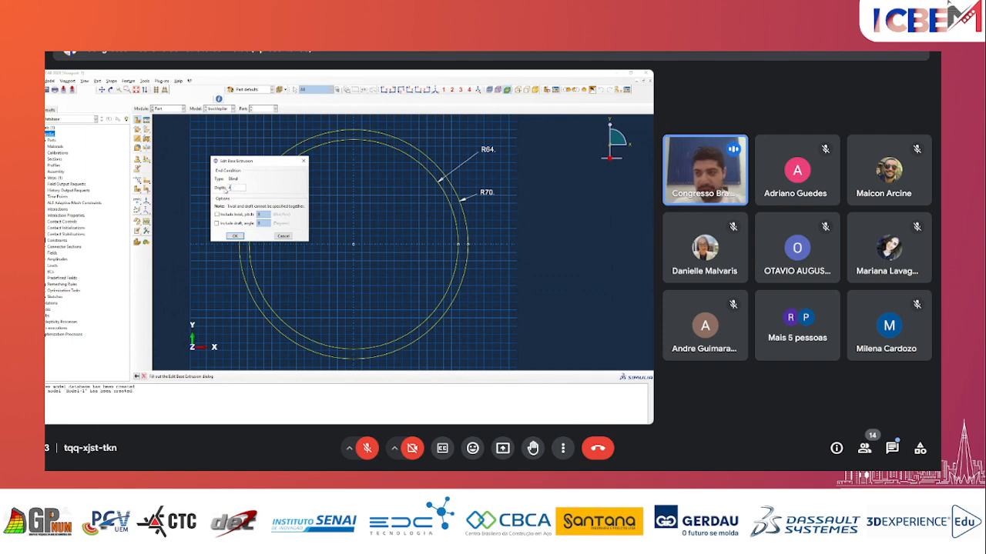
type("20")
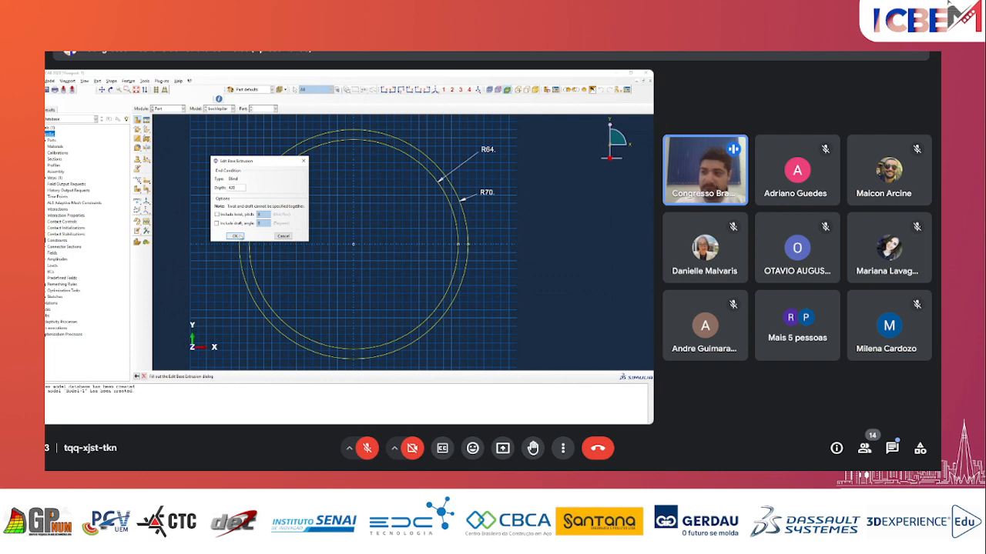
left_click(235, 236)
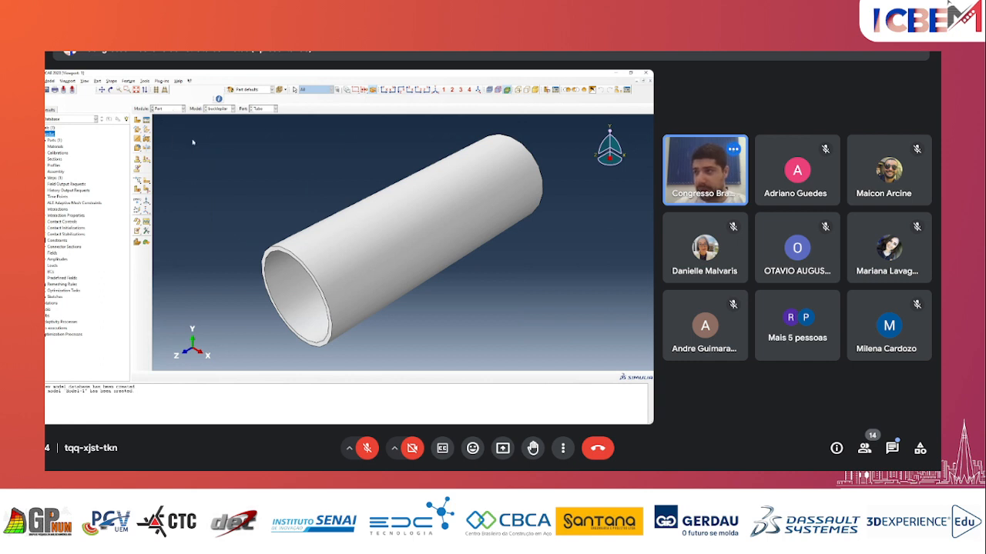
- Switch to the Property module and start a new material named Aço
left_click(169, 110)
left_click(163, 122)
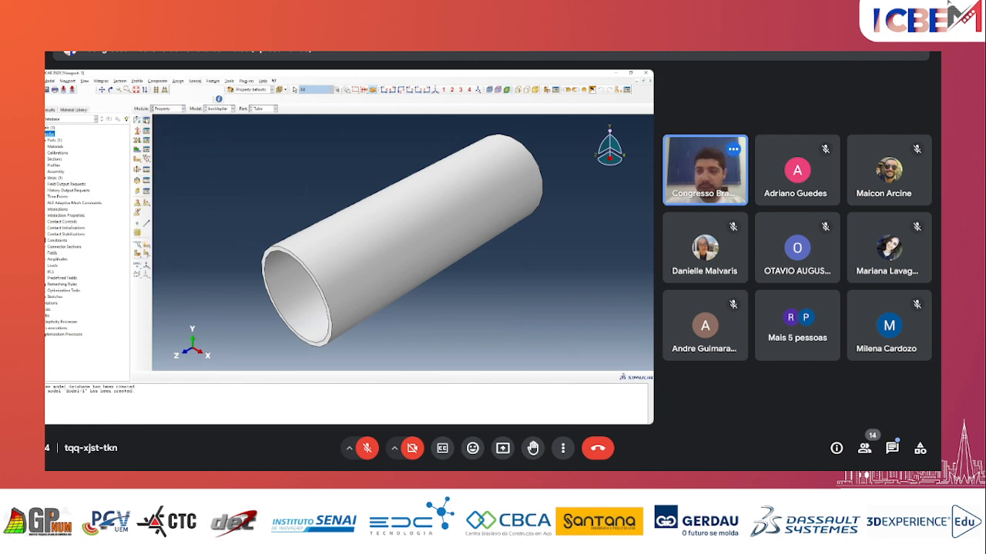
left_click(173, 111)
left_click(175, 123)
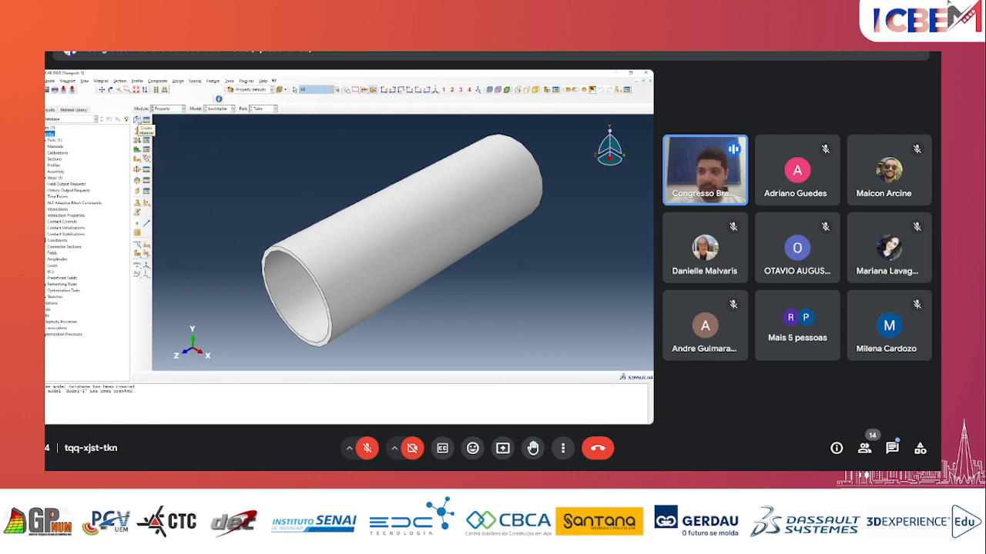
left_click(138, 120)
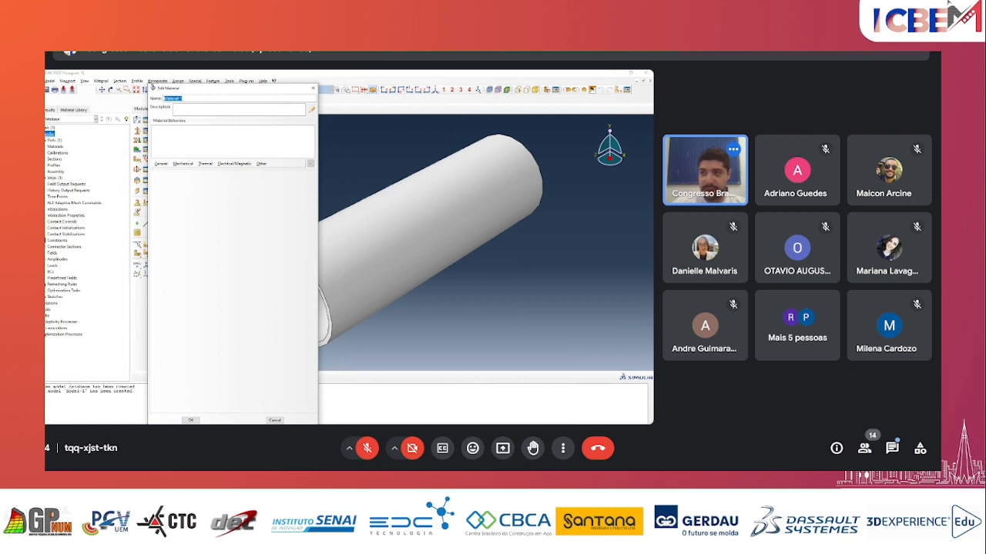
mouse_move(189, 92)
left_mouse_down()
mouse_move(188, 130)
mouse_move(182, 98)
left_mouse_up()
left_click(184, 105)
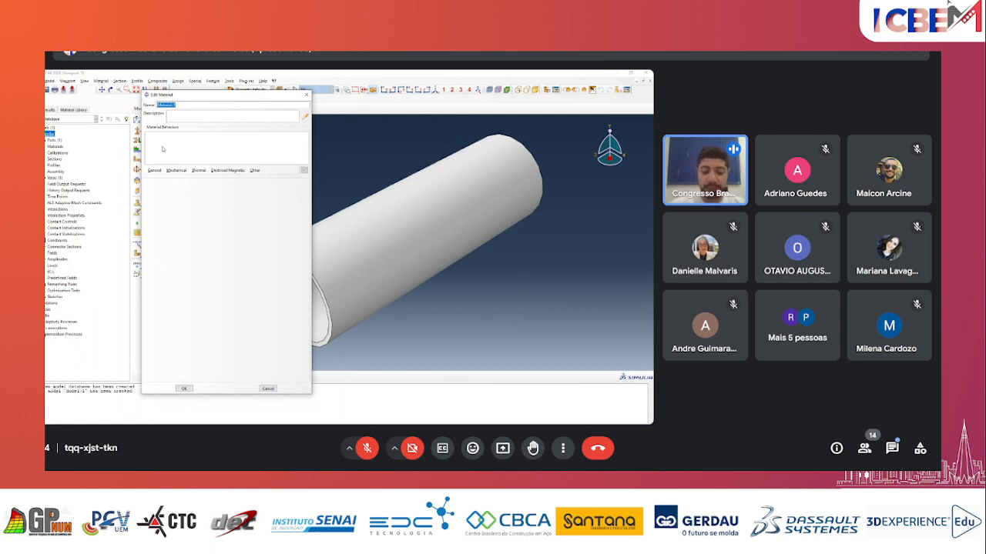
key("BackSpace")
key("BackSpace")
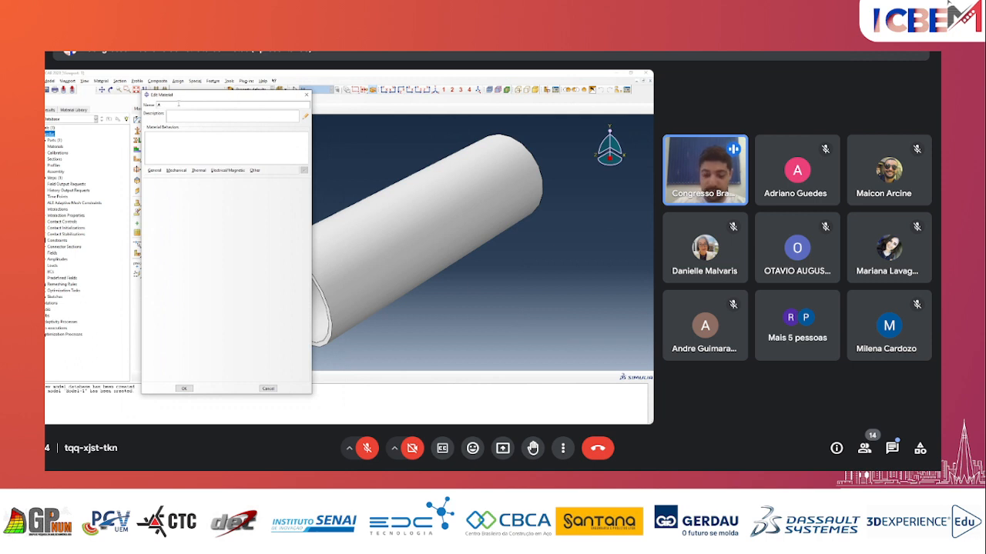
type("co")
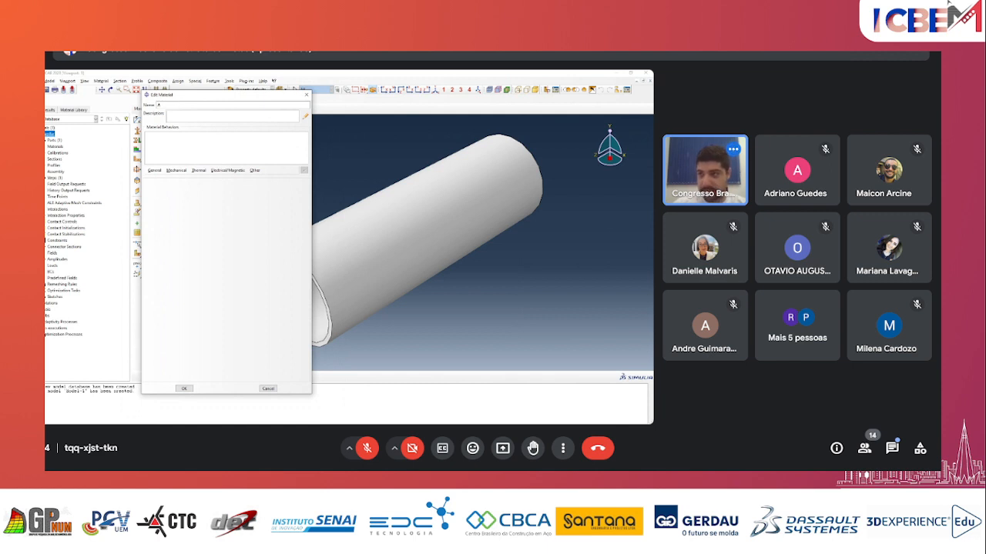
type("o")
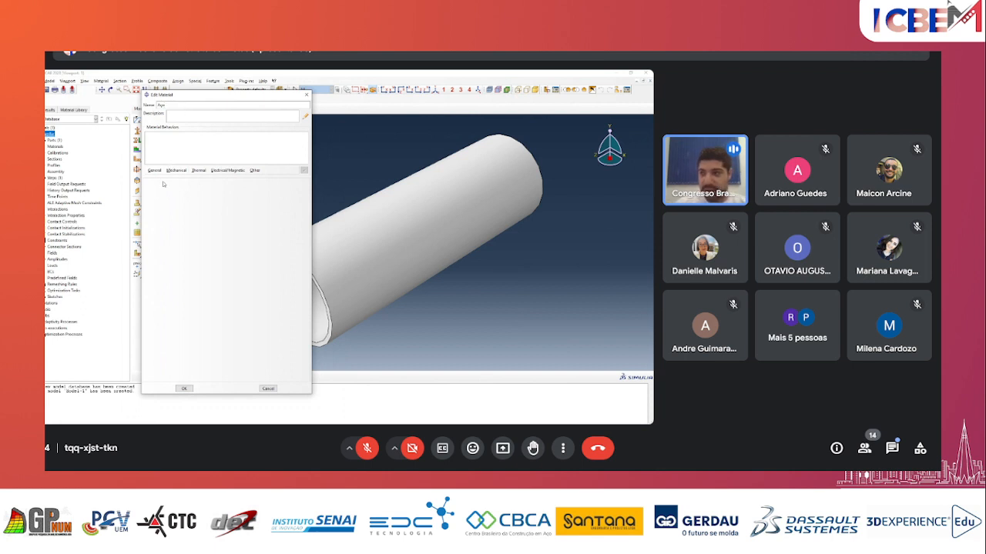
- Add the mechanical Elastic and Plastic behaviors to the Aço material
left_click(175, 170)
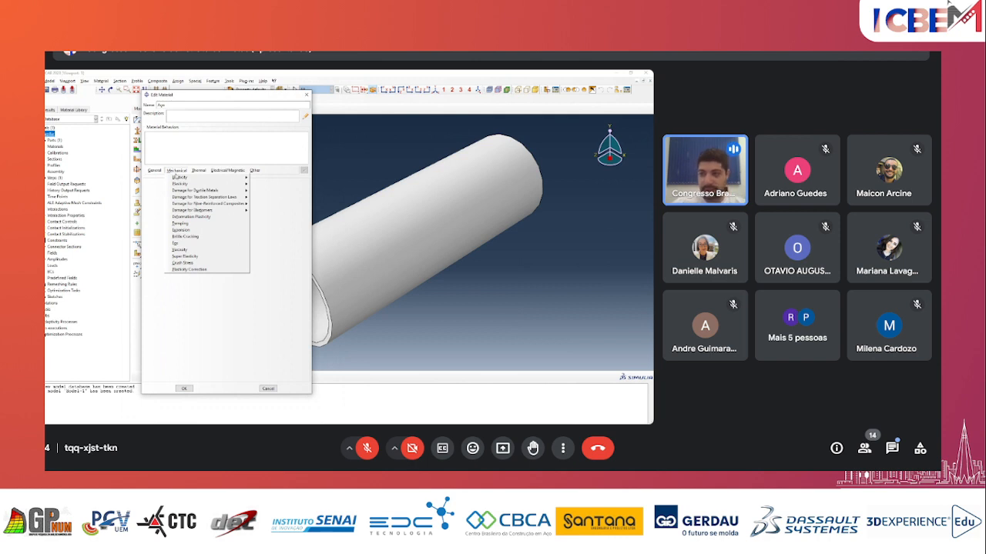
mouse_move(176, 178)
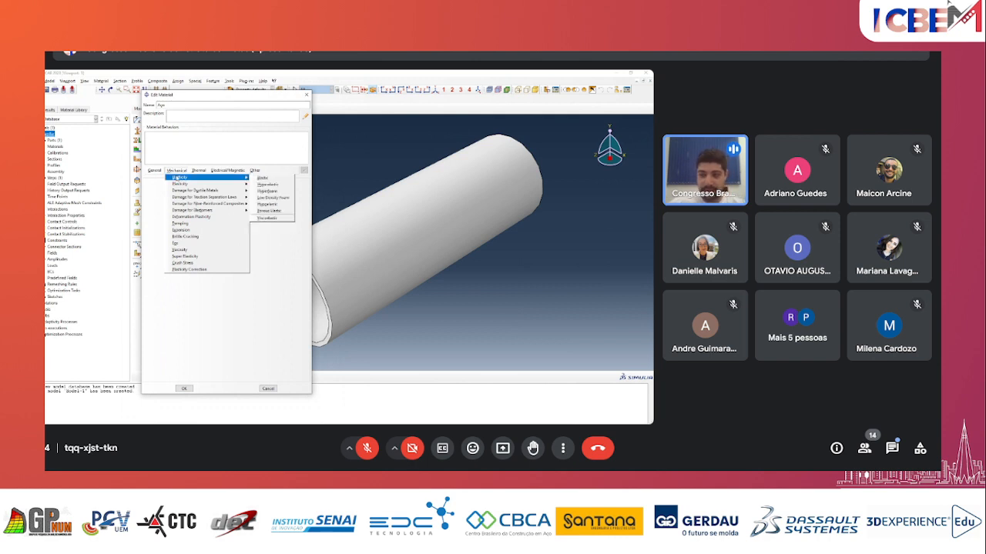
left_click(262, 178)
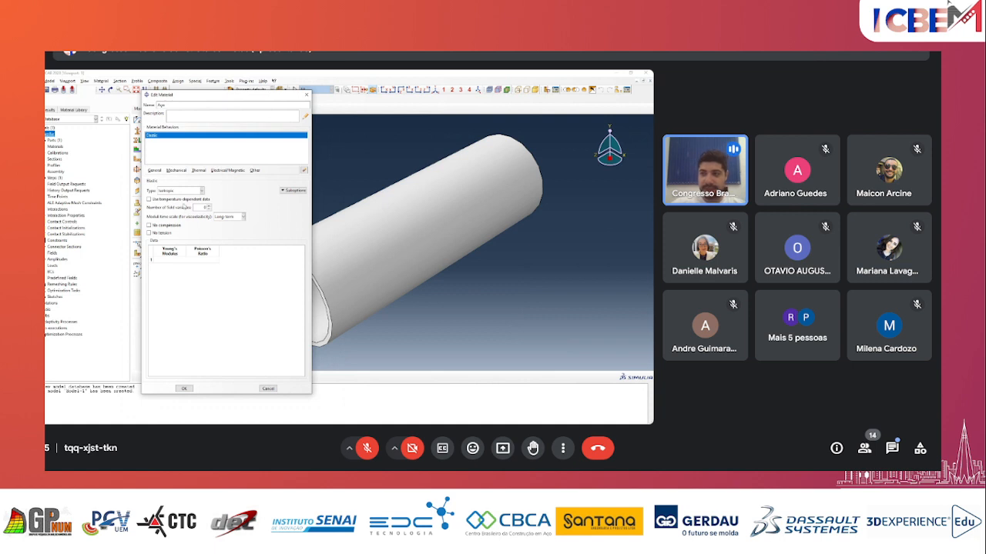
left_click(176, 170)
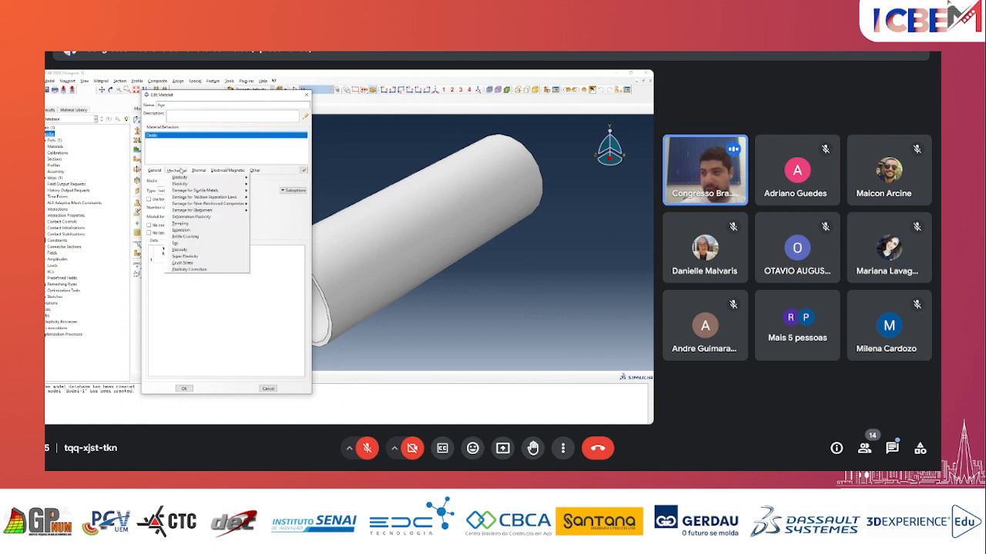
mouse_move(243, 185)
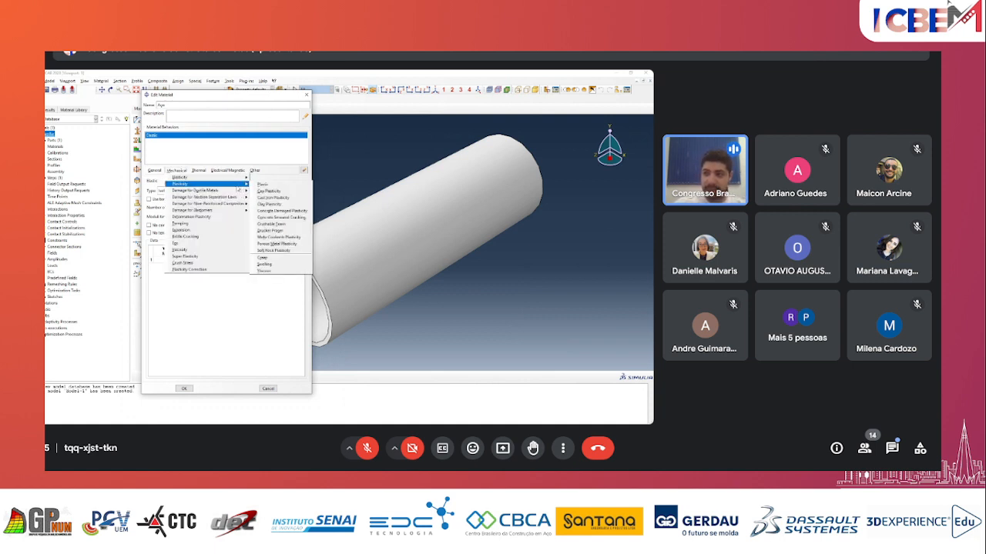
left_click(261, 185)
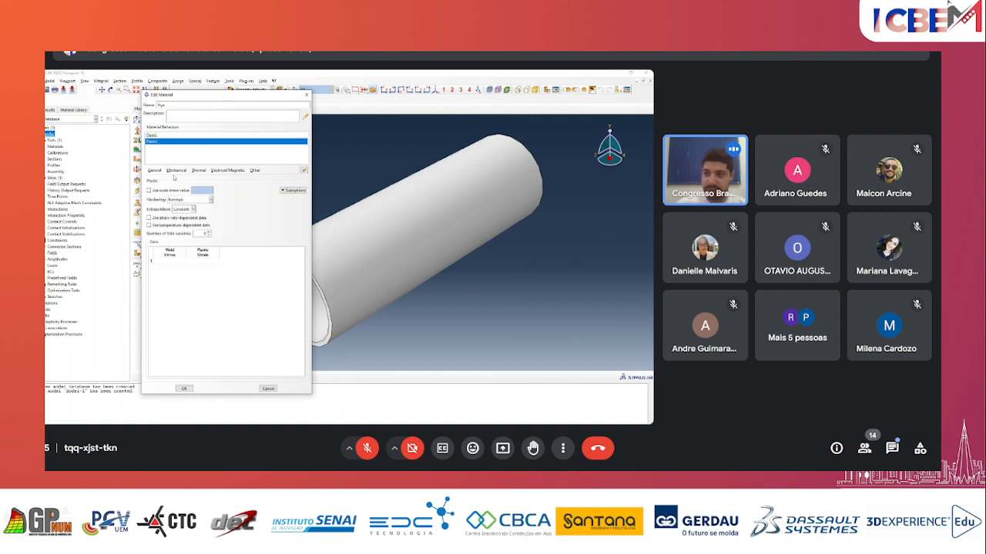
left_click(176, 170)
mouse_move(189, 182)
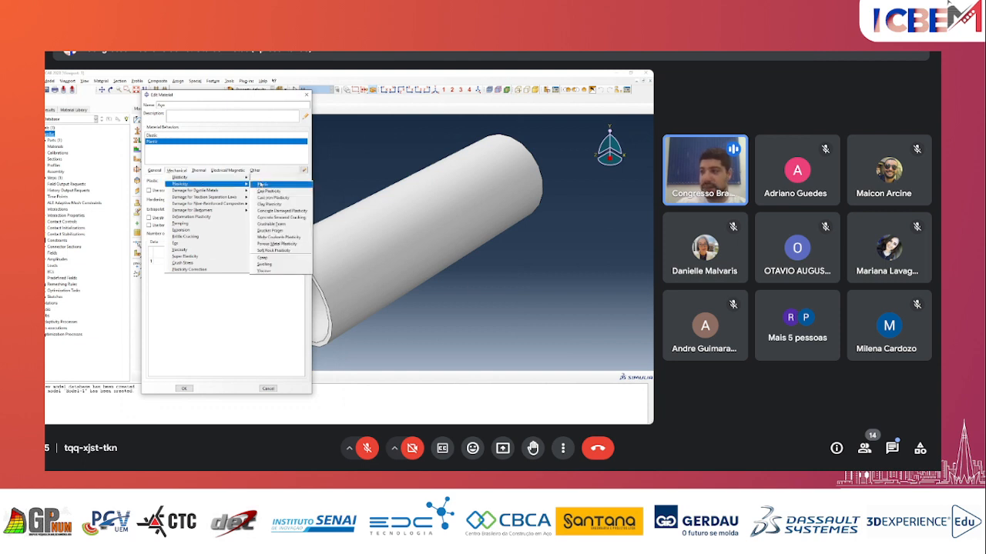
left_click(262, 186)
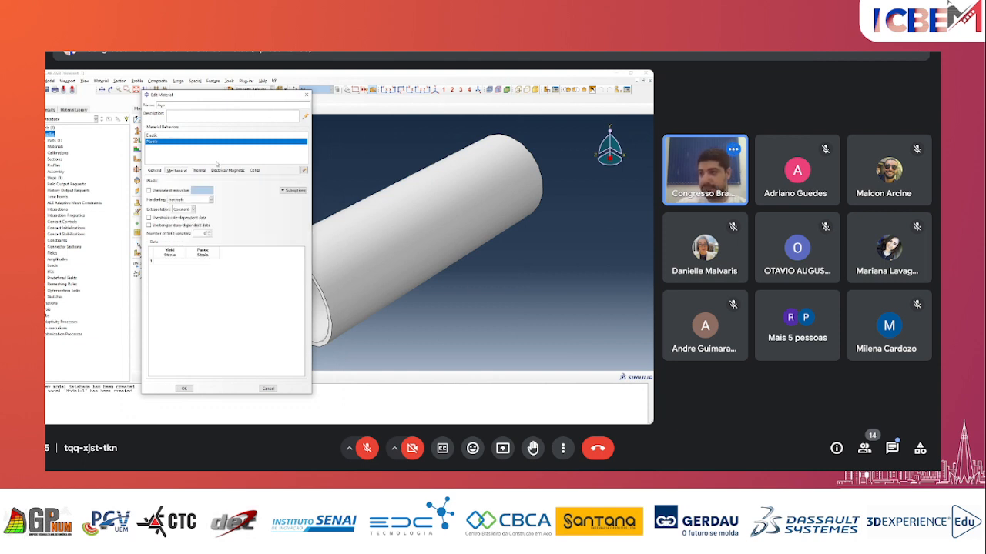
- Set the Elastic behavior's Young's modulus to 200000 and its Poisson's ratio to 0.3
left_click(152, 136)
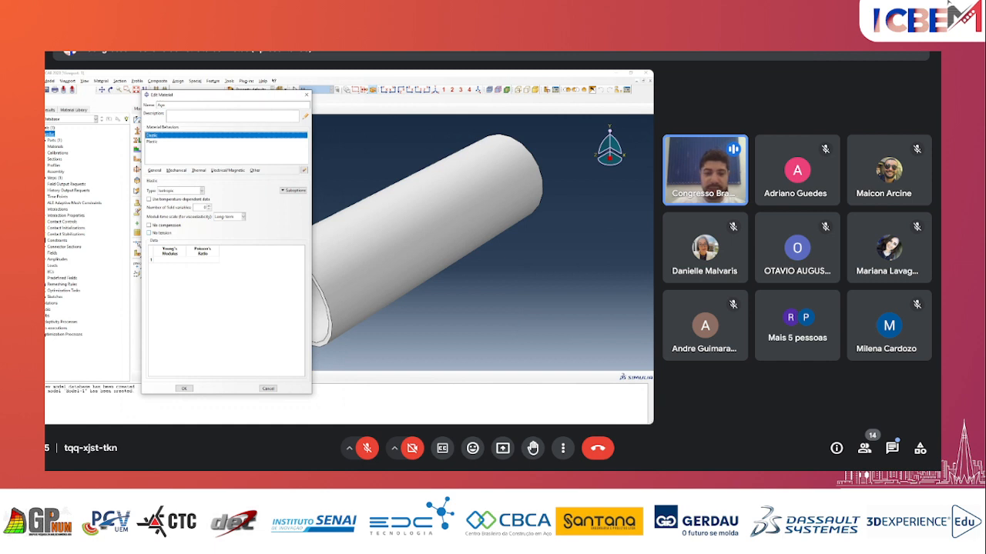
left_click(169, 261)
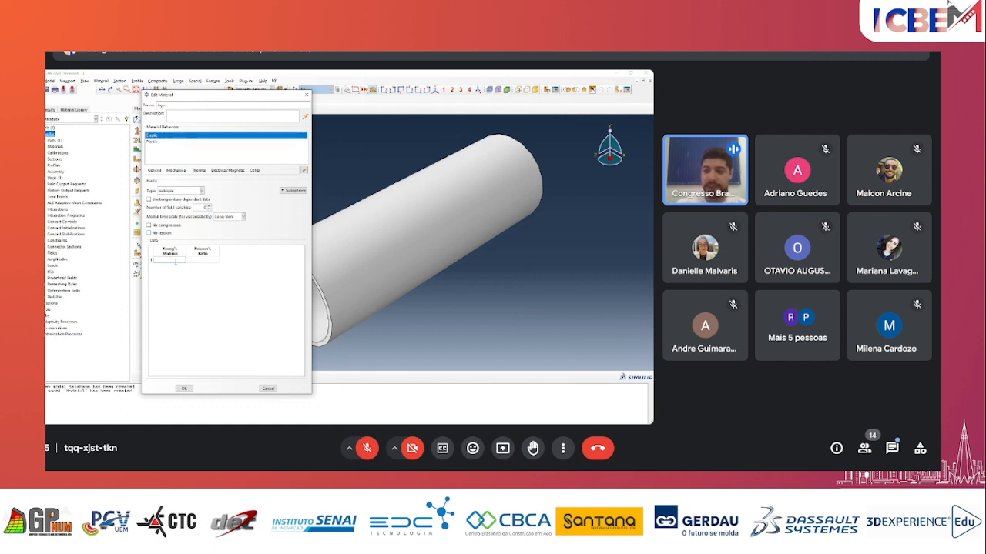
type("200000")
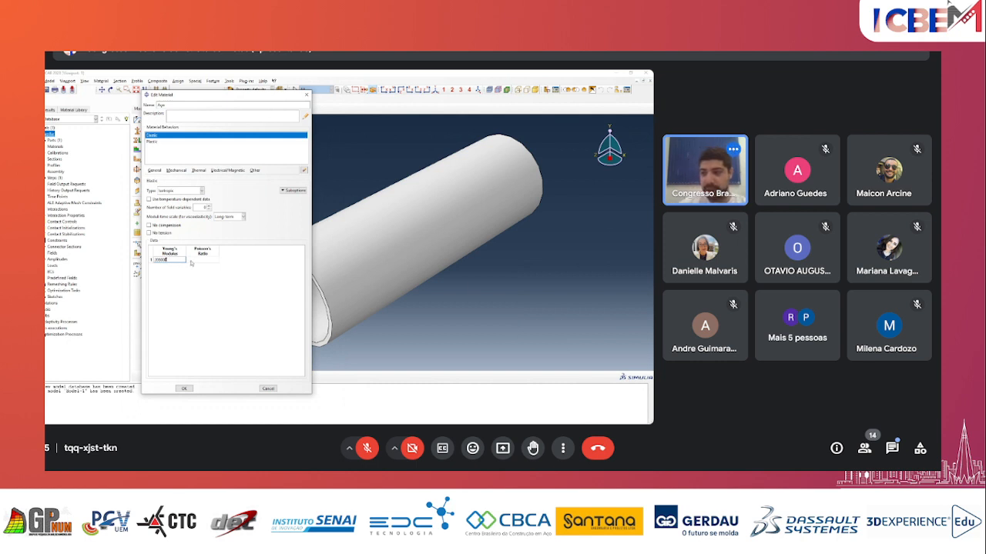
left_click(194, 261)
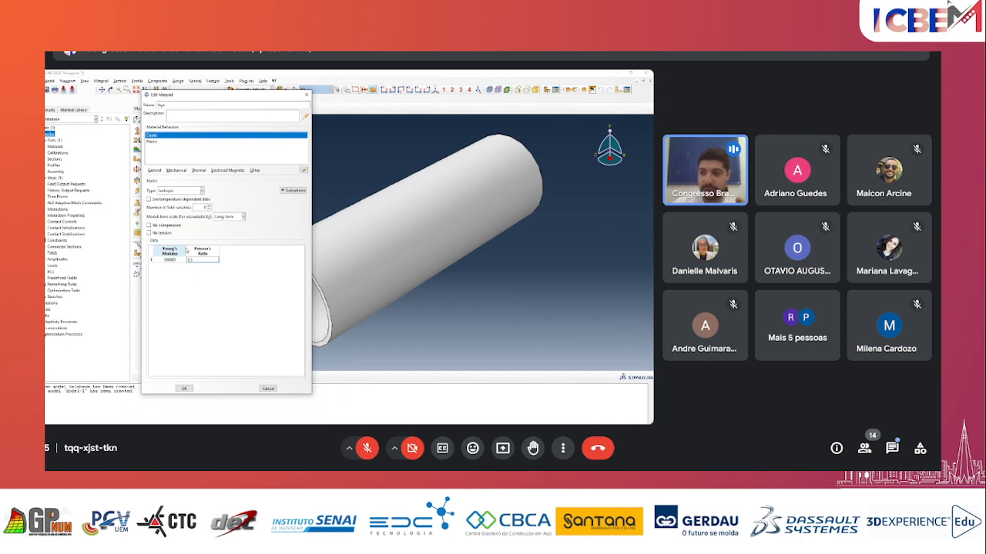
left_click(209, 274)
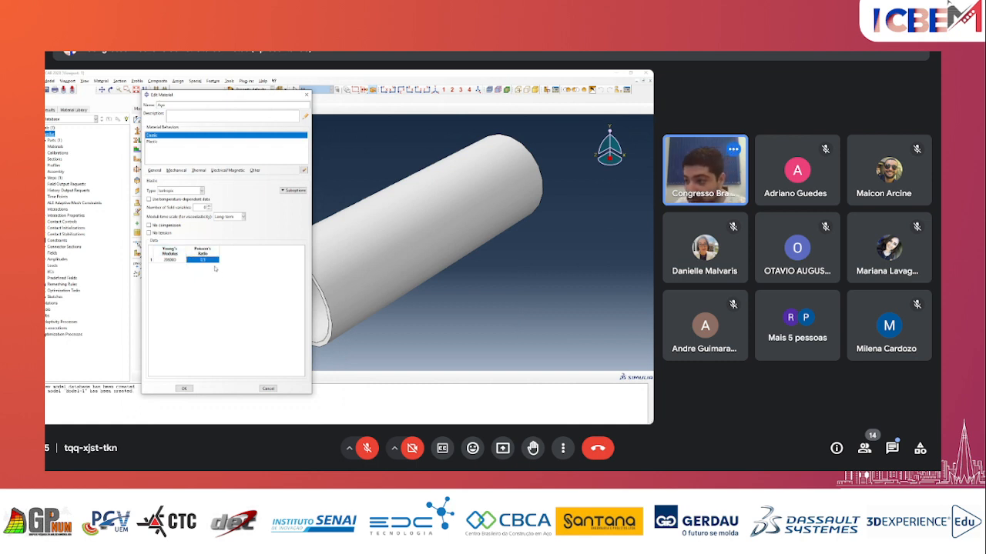
left_click(202, 259)
left_click(194, 260)
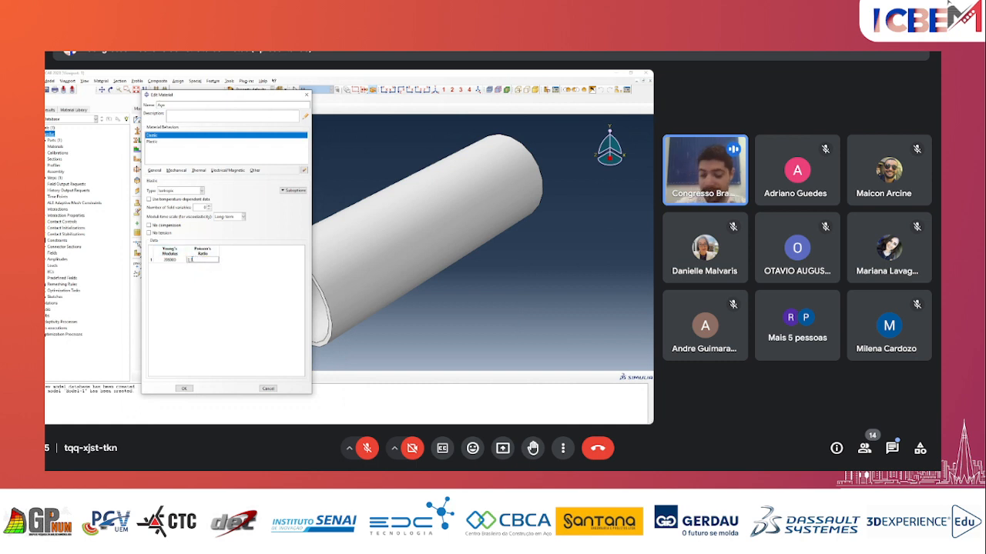
left_click(182, 260)
key("BackSpace")
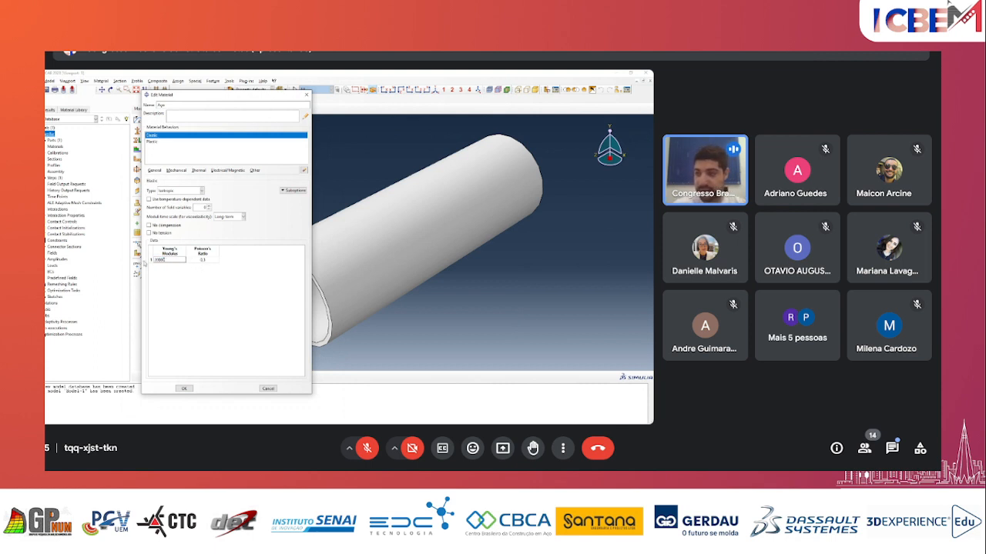
left_click(203, 260)
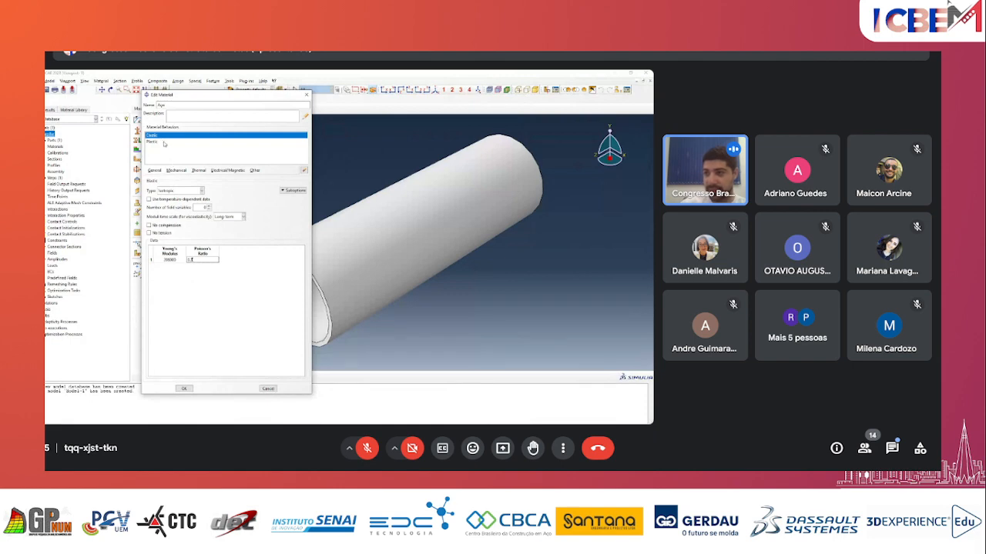
- Copy the steel's yield stress and plastic strain values from the other window and paste them into the Plastic behavior's data table
left_click(165, 142)
left_click(177, 261)
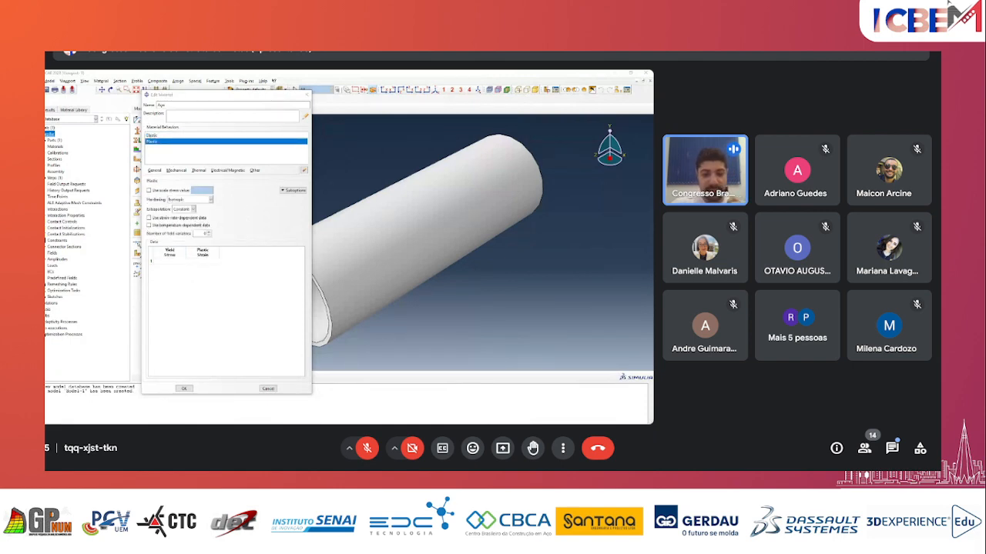
key("alt+Tab")
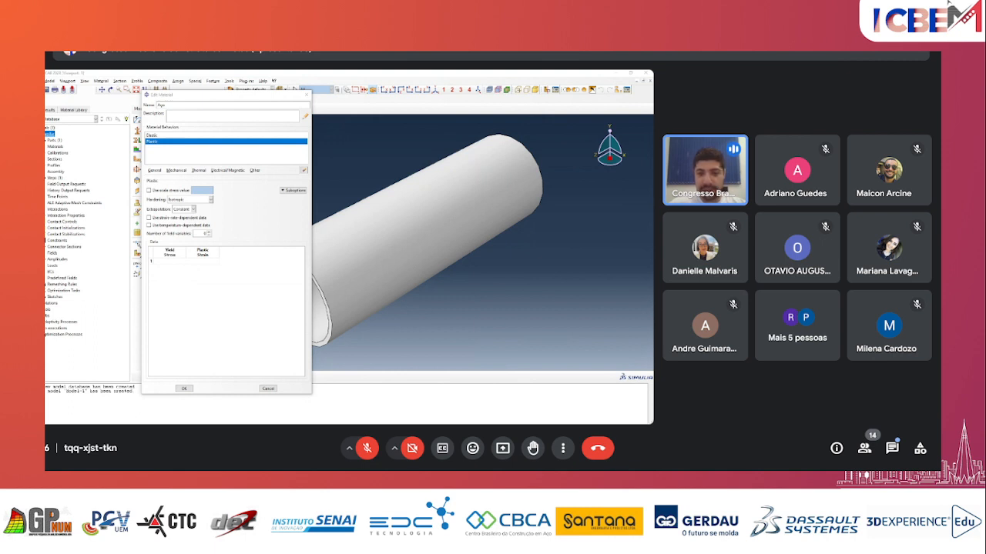
left_click(178, 263)
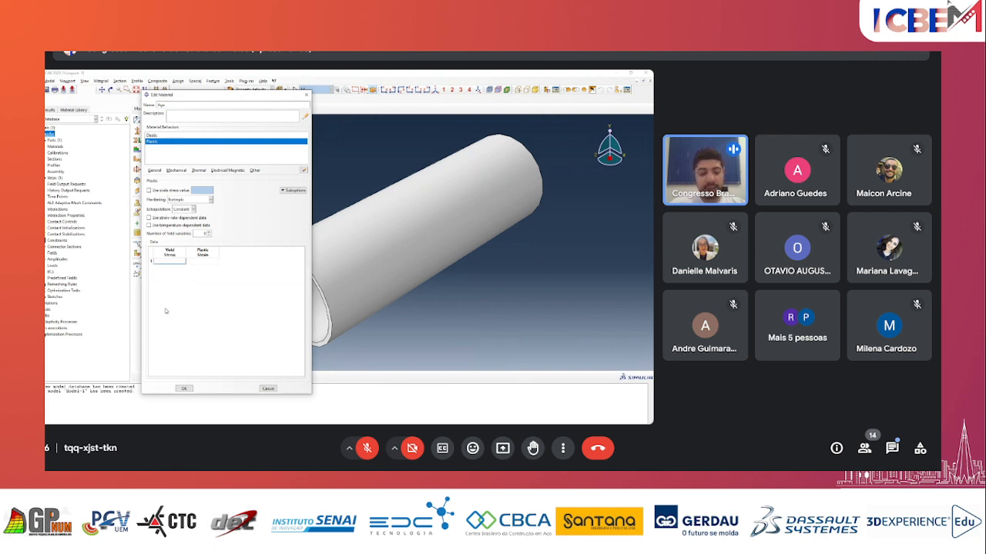
key("ctrl+v")
left_click(170, 264)
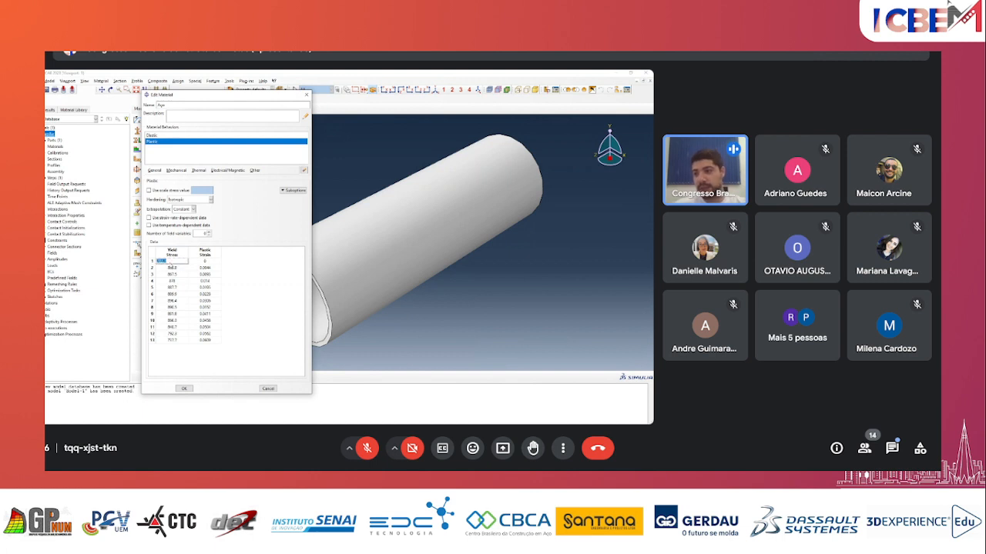
left_click(207, 262)
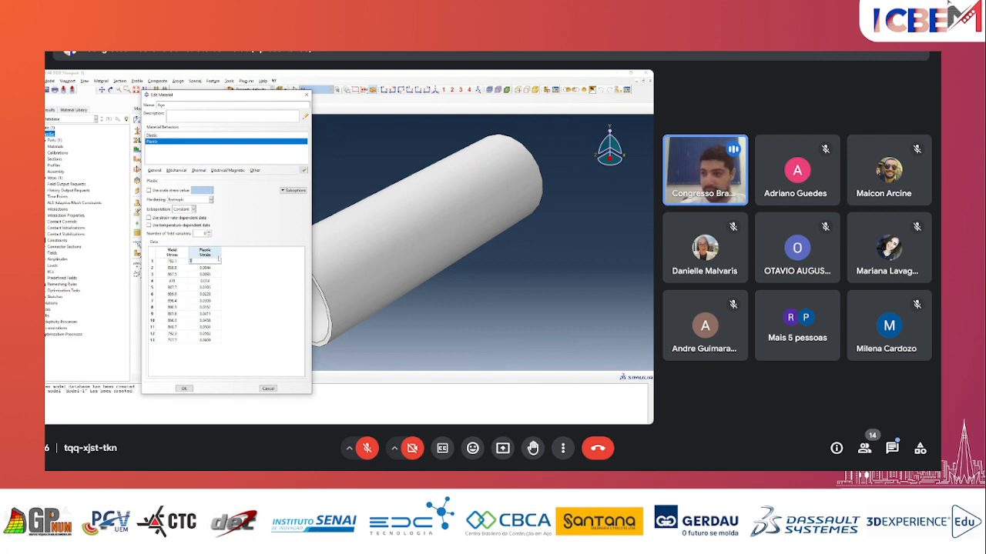
- Check the Plastic yield stress and strain rows and the Elastic data, and save the Aço material
left_click(184, 262)
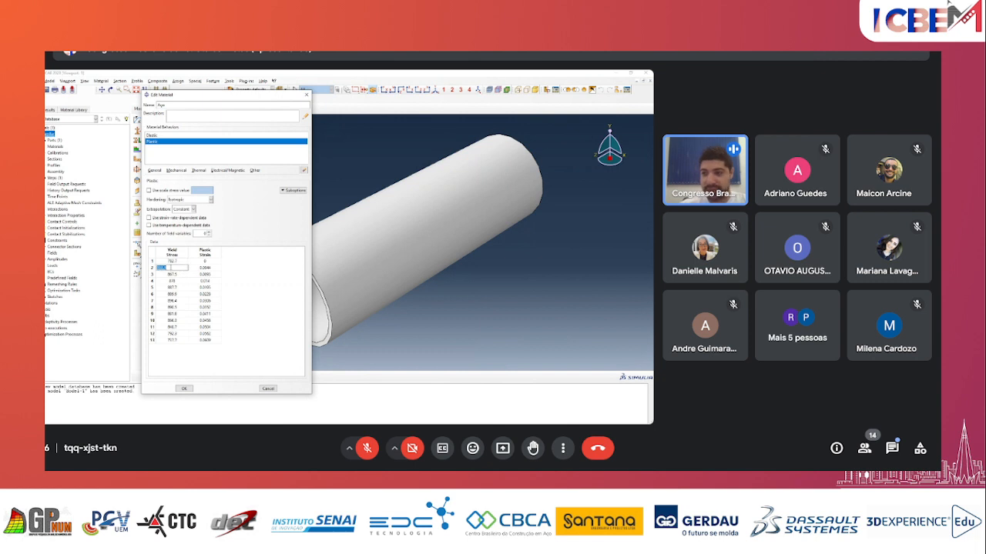
left_click_drag(171, 262, 176, 342)
left_click(190, 275)
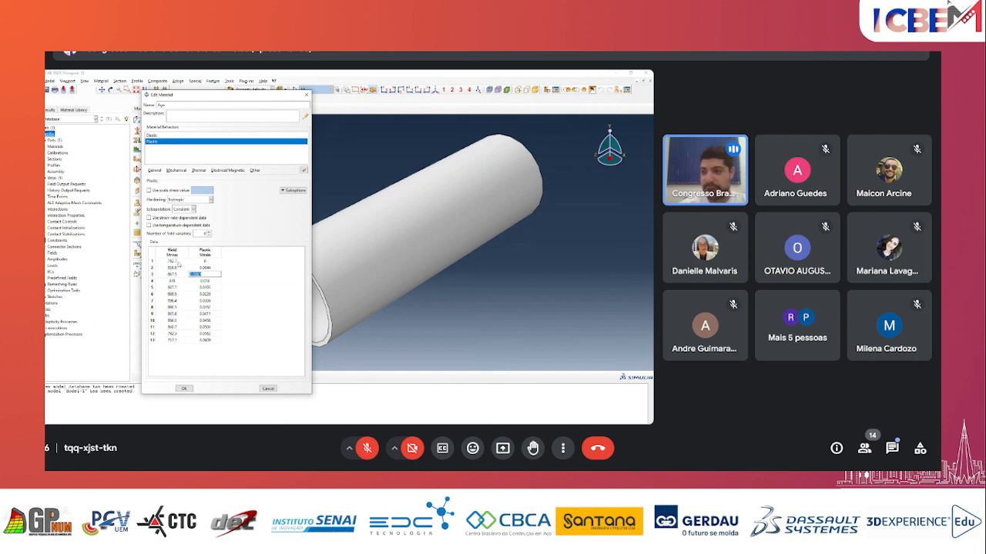
left_click_drag(173, 266, 204, 267)
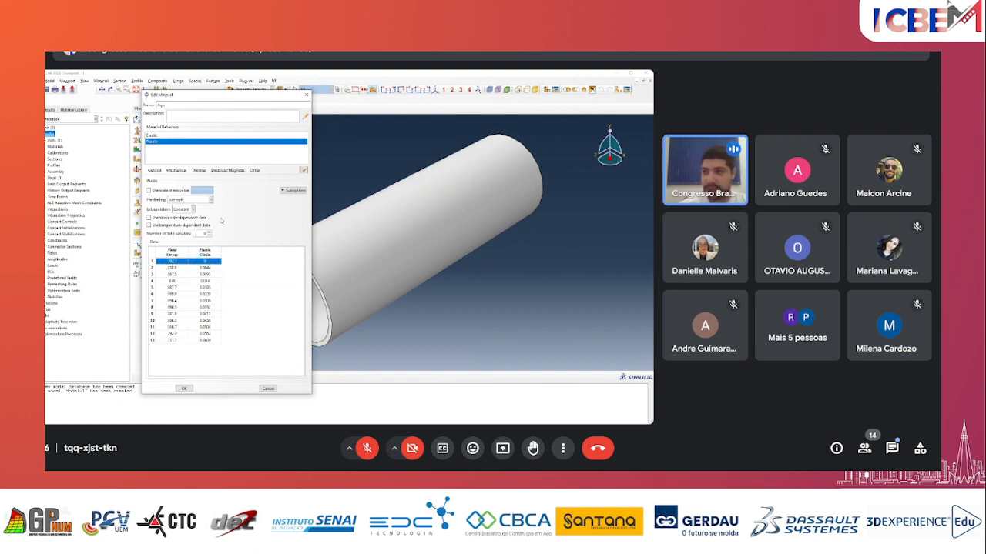
left_click(168, 136)
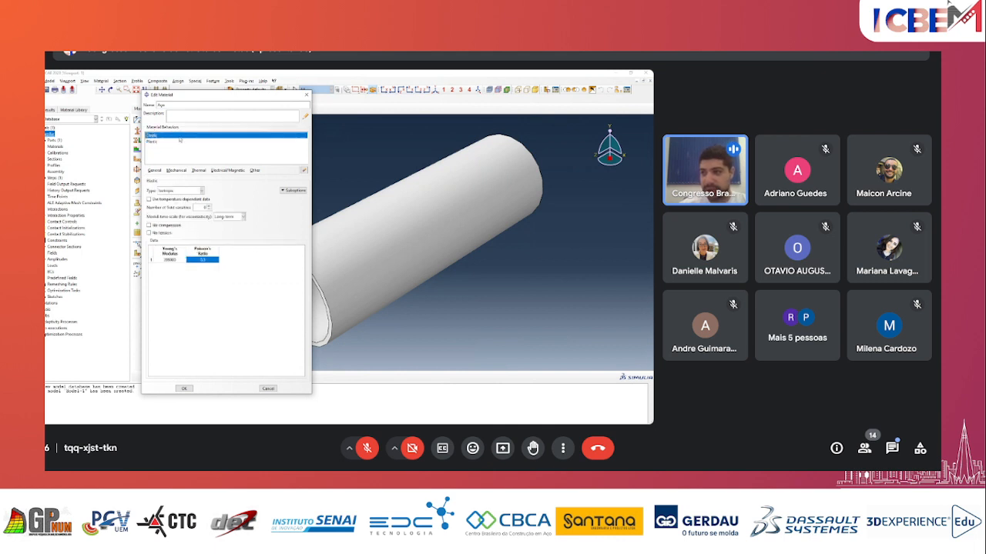
left_click(184, 388)
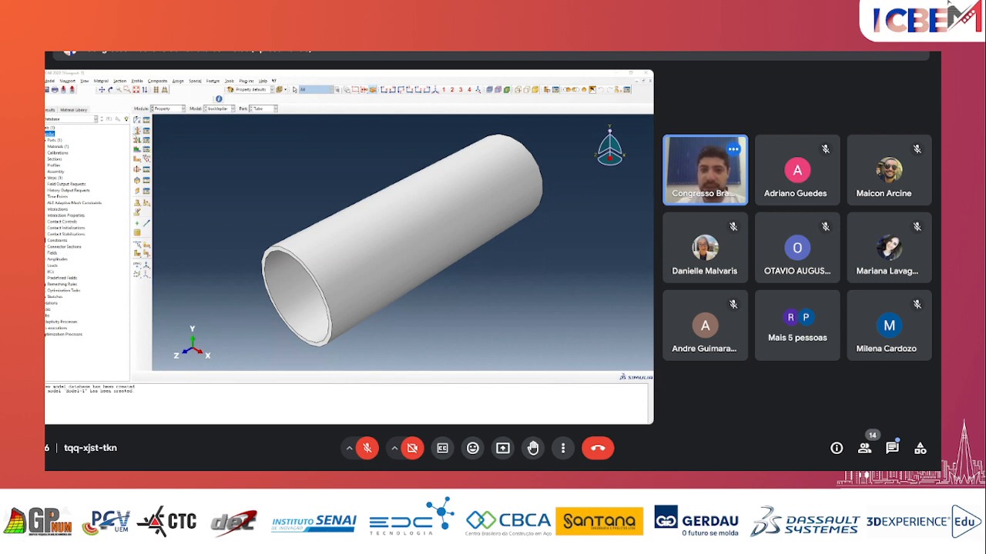
- Start a new solid homogeneous section named Aço
left_click(137, 131)
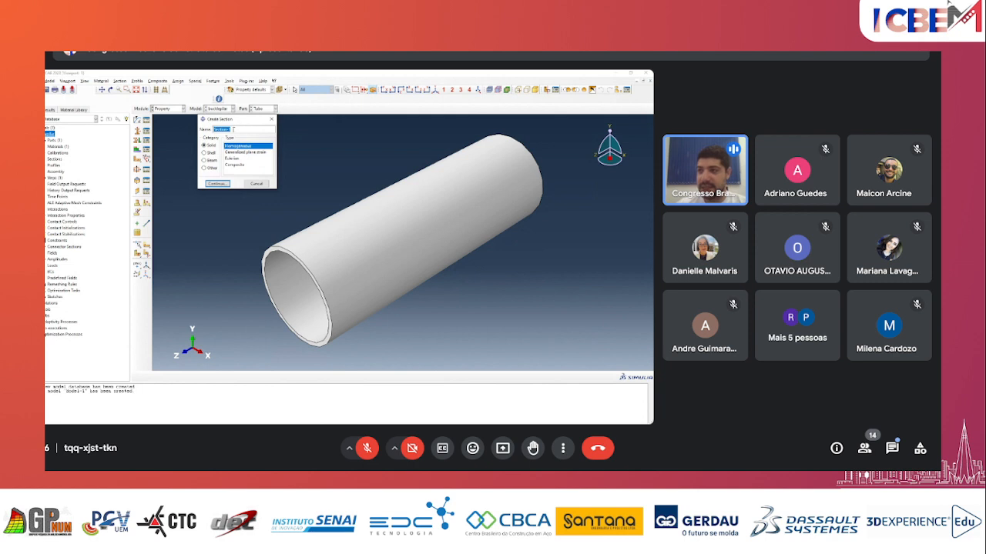
left_click_drag(234, 130, 214, 130)
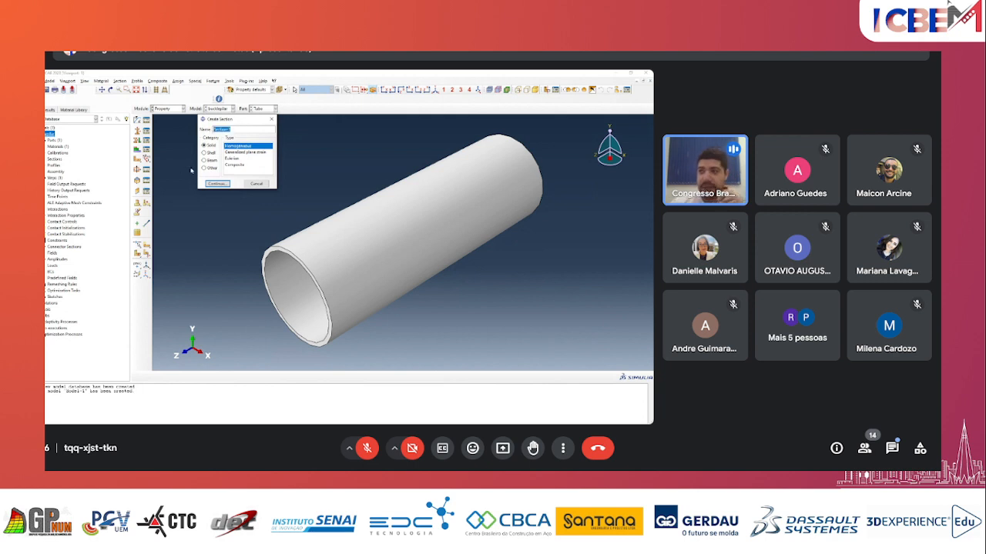
type("Tubo")
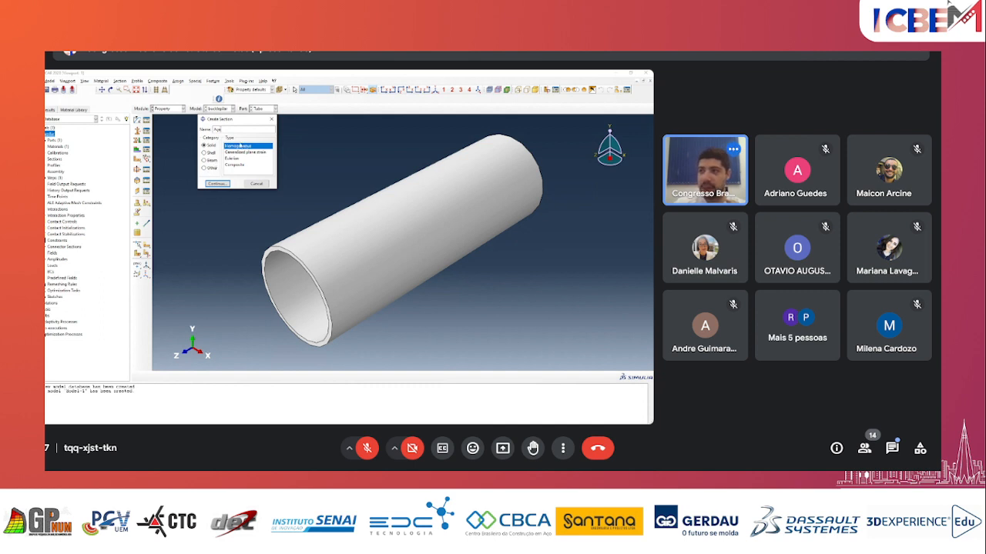
left_click(218, 183)
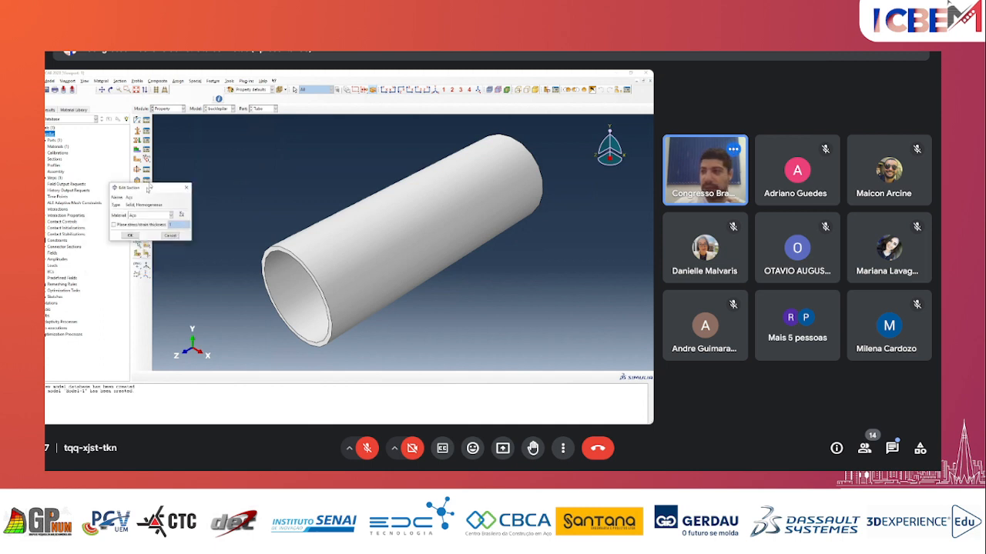
- Give the section the Aço material, leave the plane stress/strain thickness option off, and save the section
left_click_drag(147, 187, 236, 130)
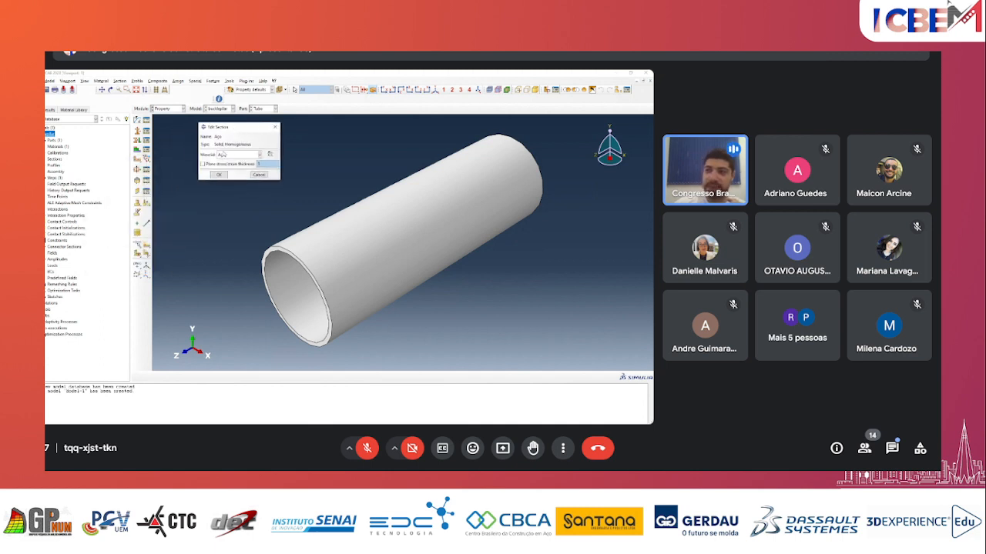
left_click(234, 155)
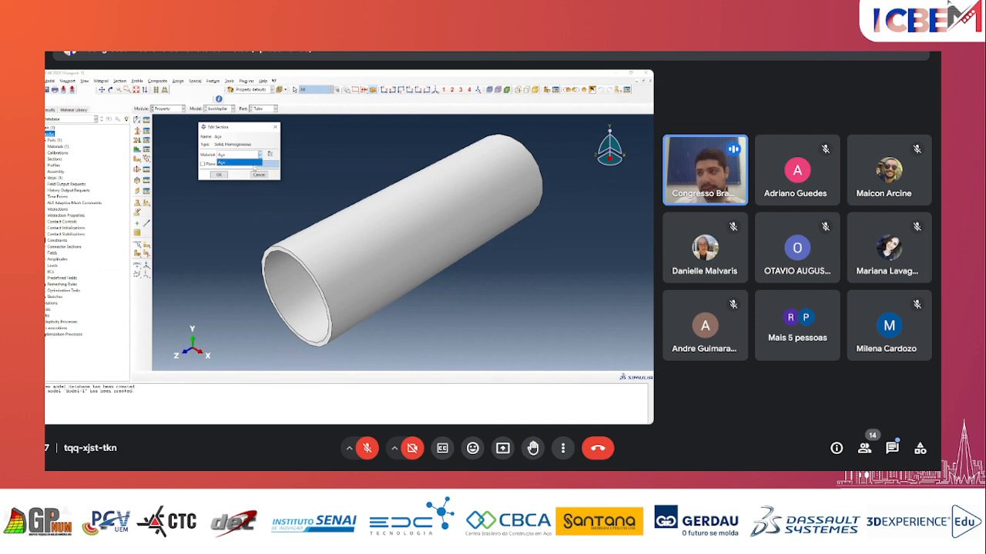
left_click(237, 162)
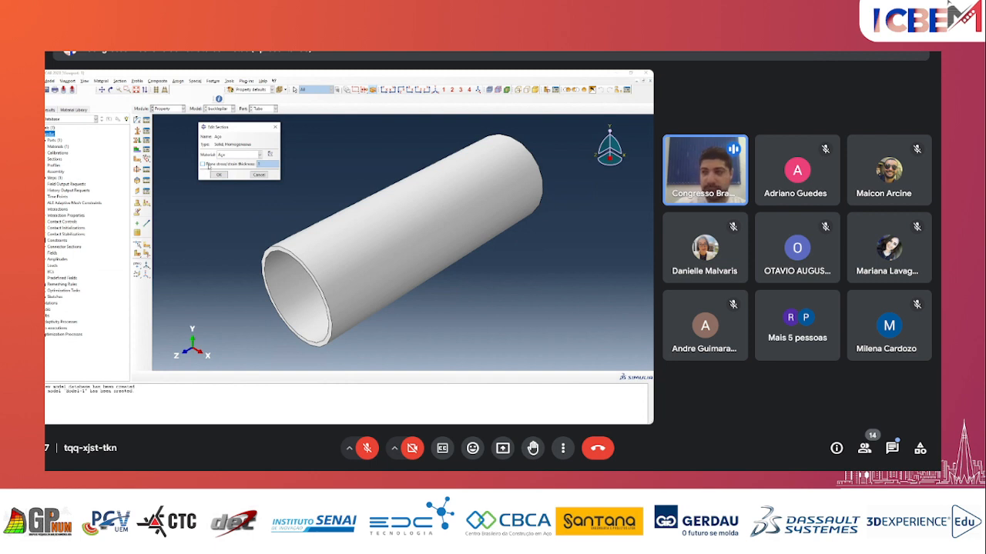
left_click(205, 164)
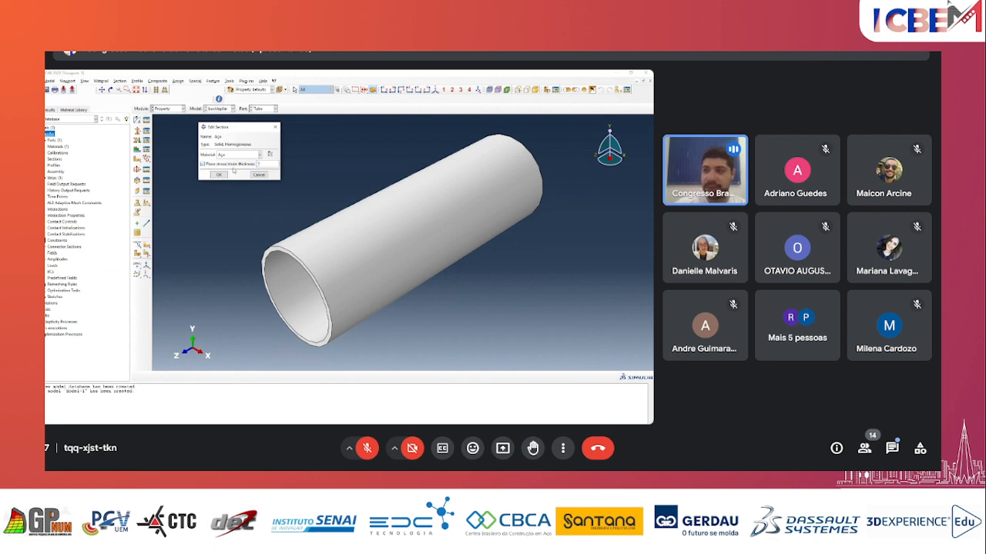
left_click_drag(274, 166, 255, 165)
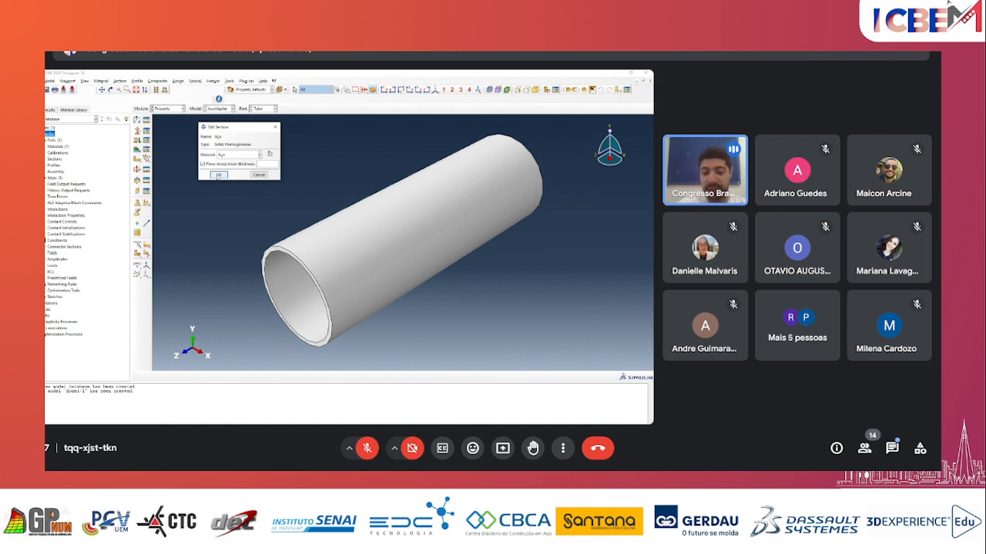
left_click(240, 164)
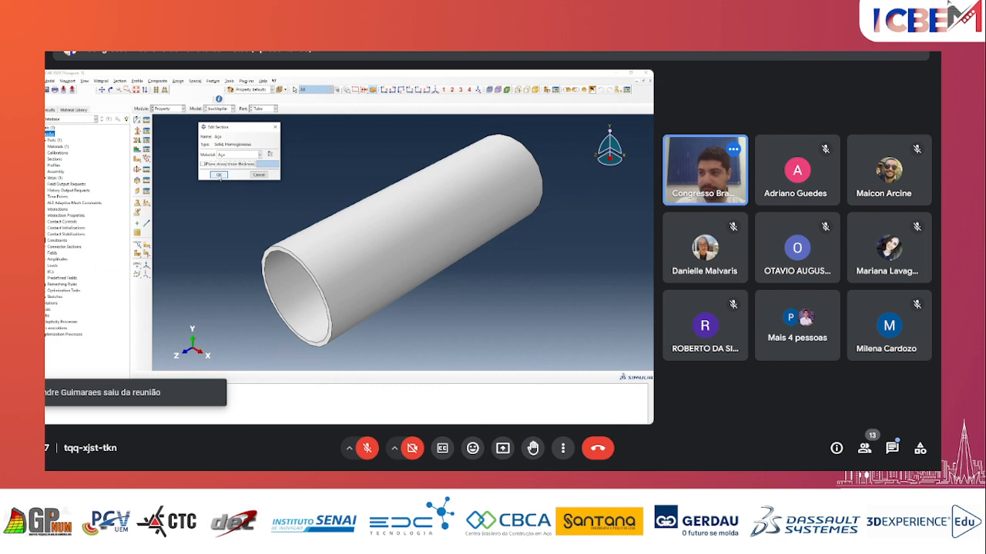
left_click(218, 175)
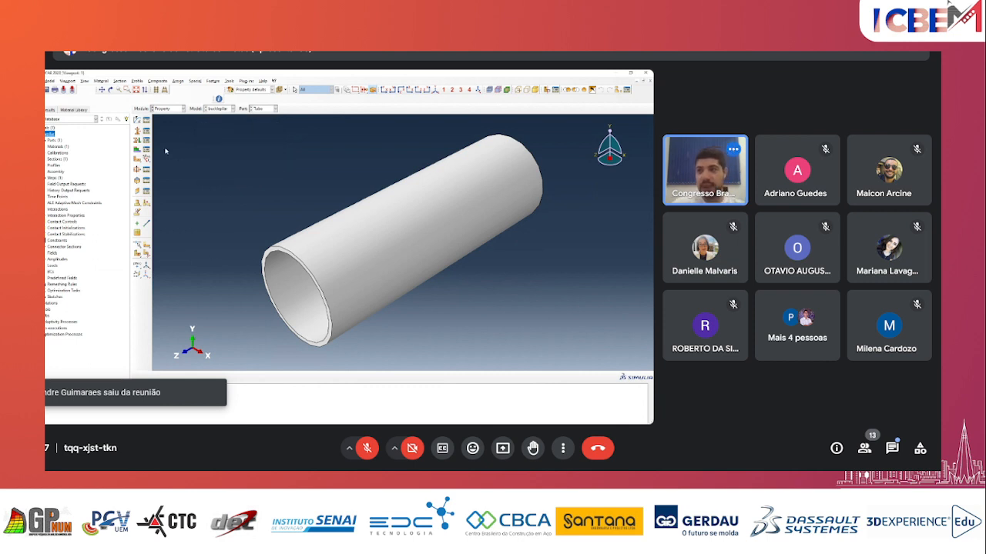
- Assign the Aço section to the whole tube without creating a set
left_click(137, 143)
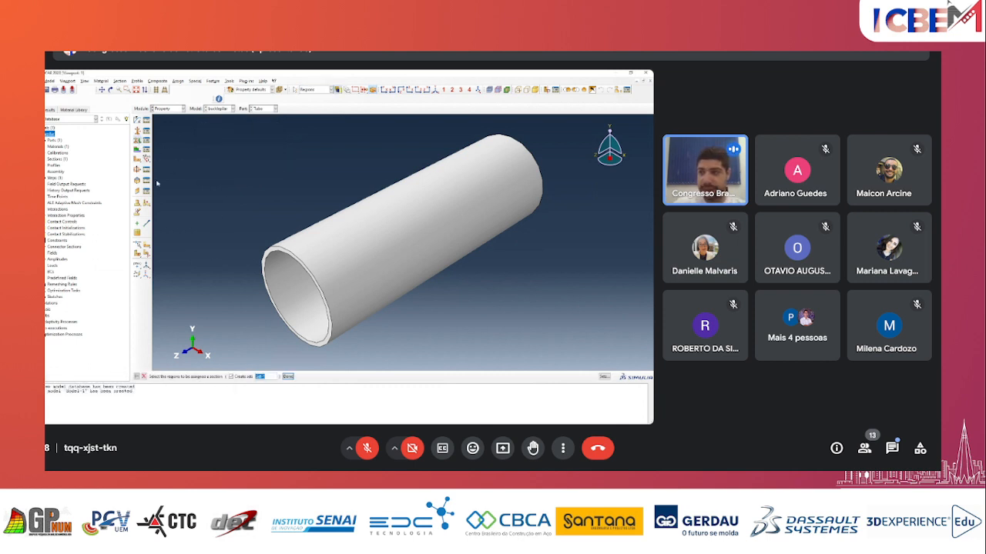
left_click(242, 378)
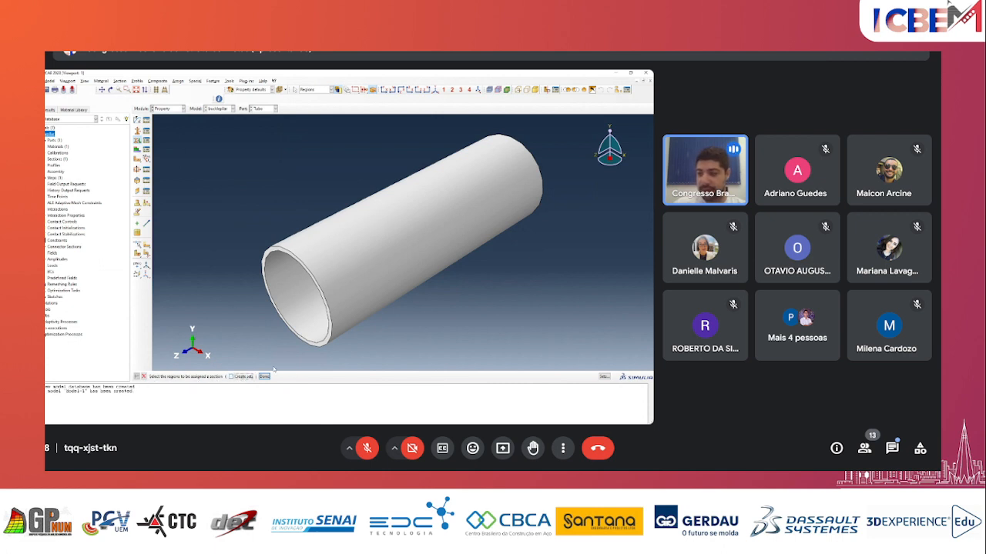
left_click_drag(490, 325, 332, 178)
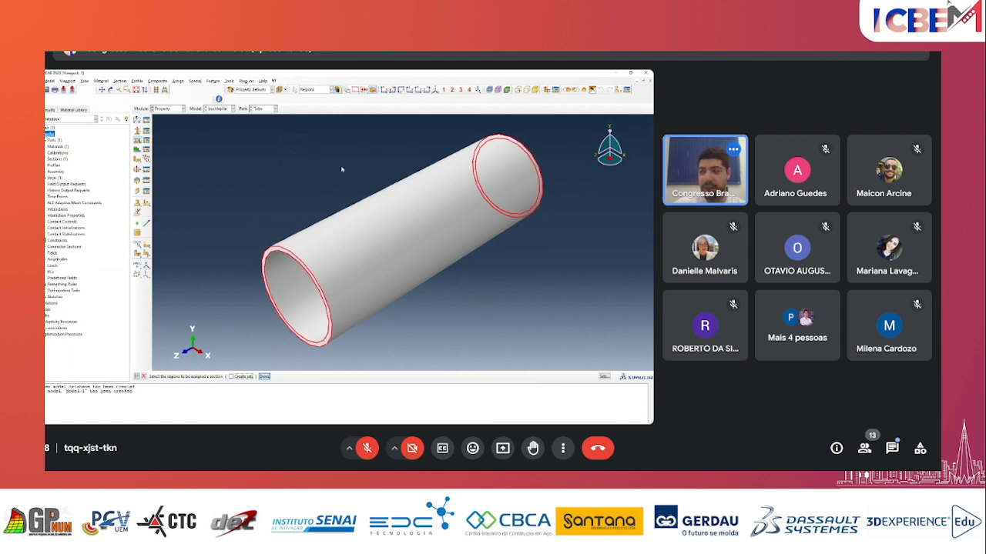
left_click(265, 377)
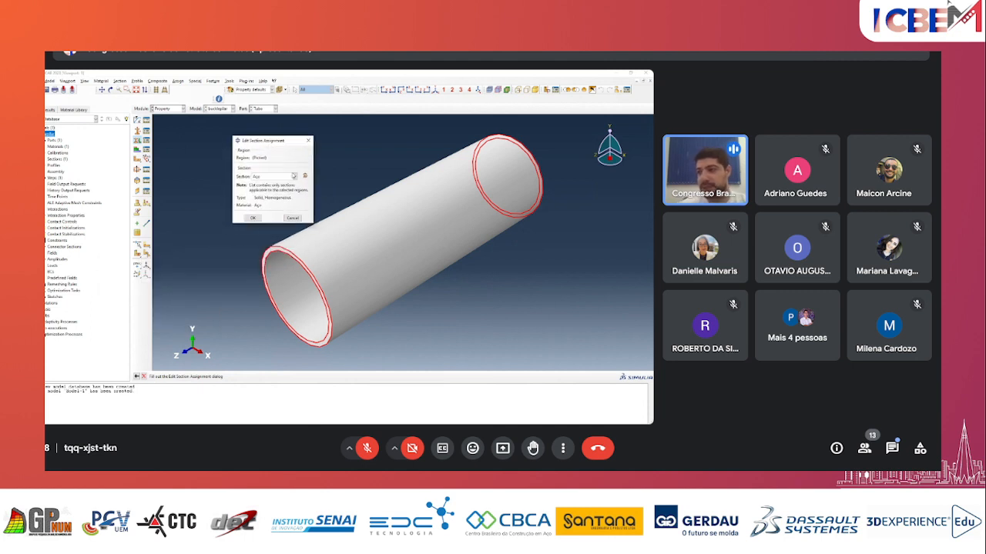
left_click(291, 180)
left_click(270, 185)
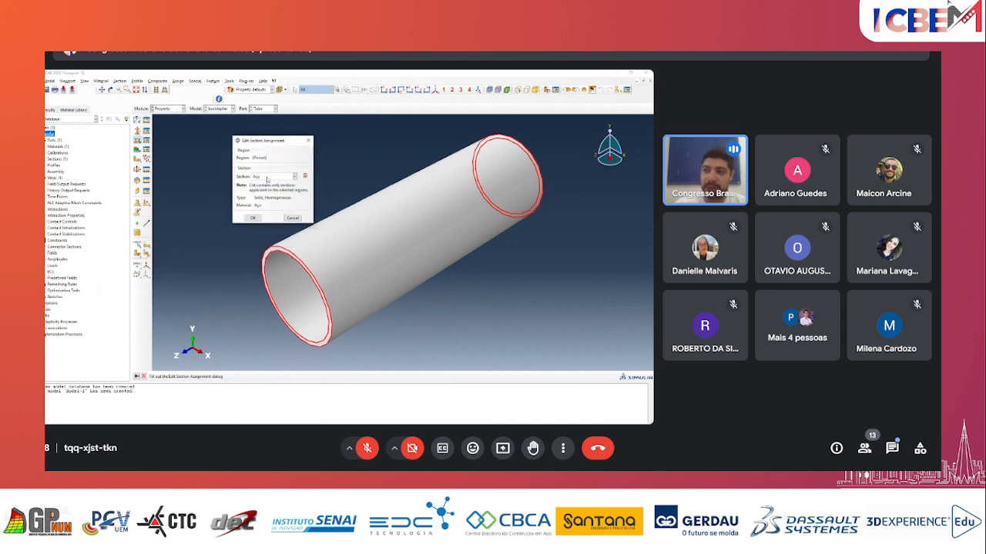
left_click(254, 219)
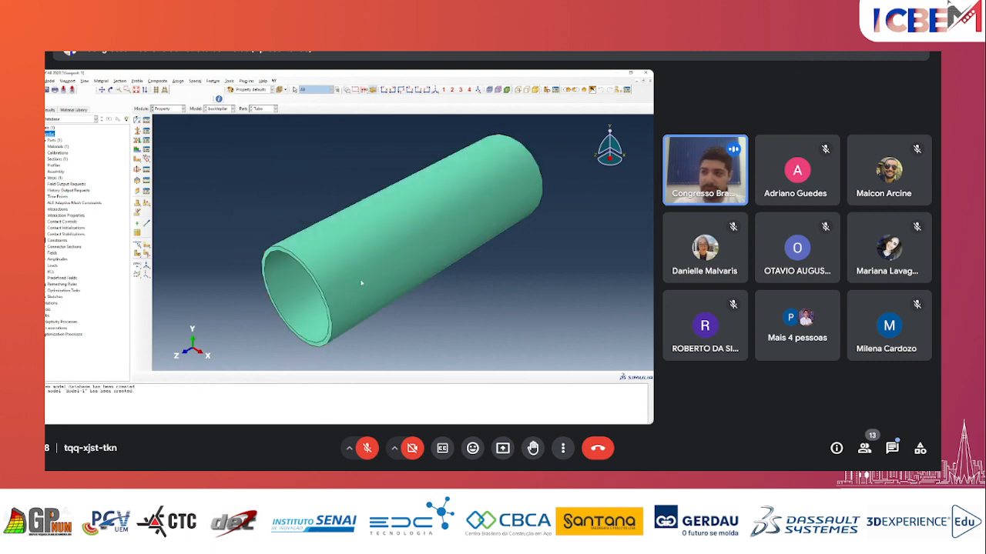
- Switch to the Assembly module and create a dependent instance of the tube part with automatic naming
left_click(171, 112)
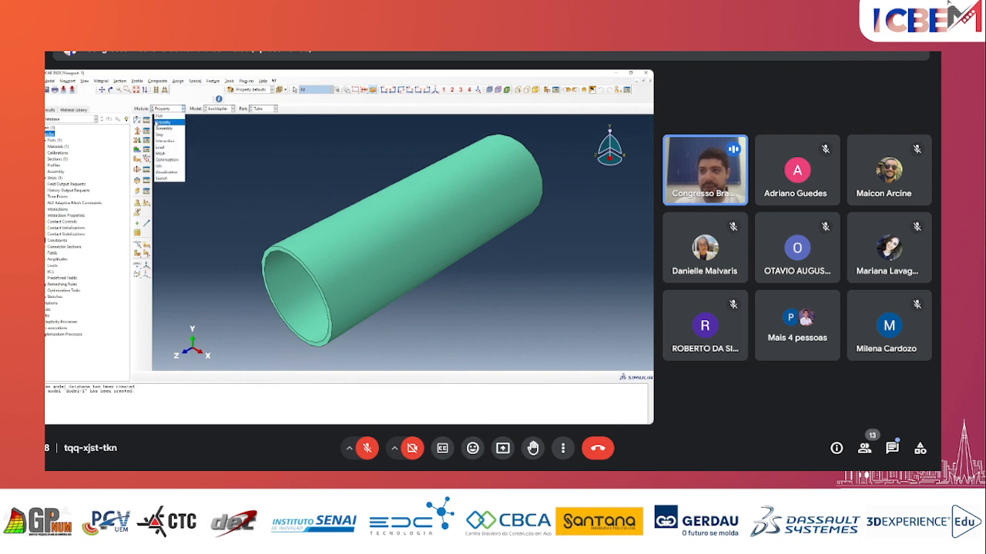
left_click(163, 127)
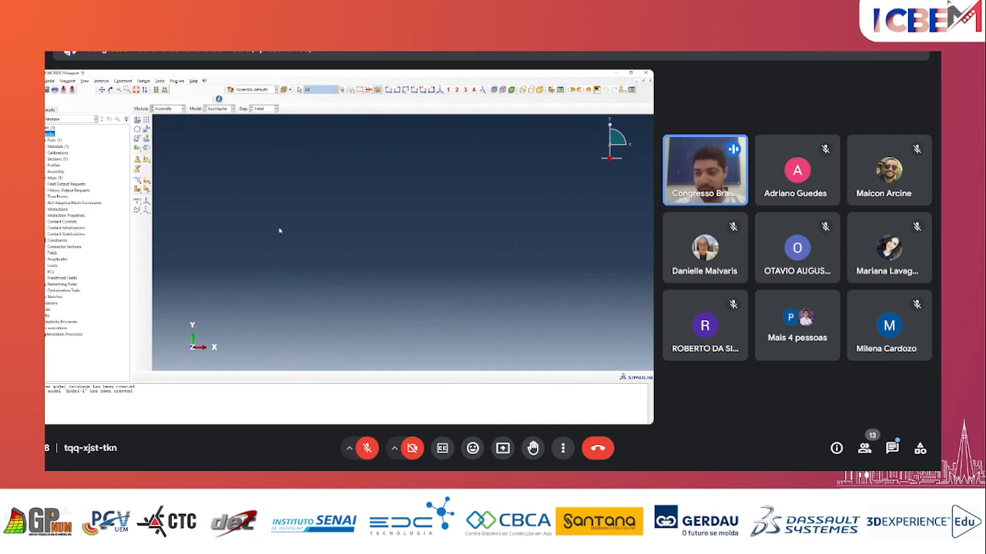
left_click(136, 120)
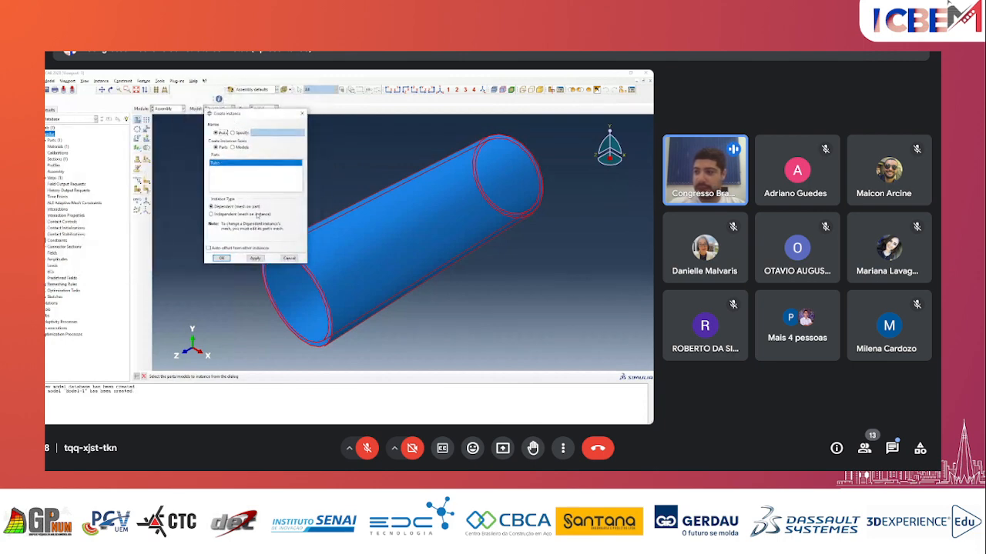
left_click(289, 258)
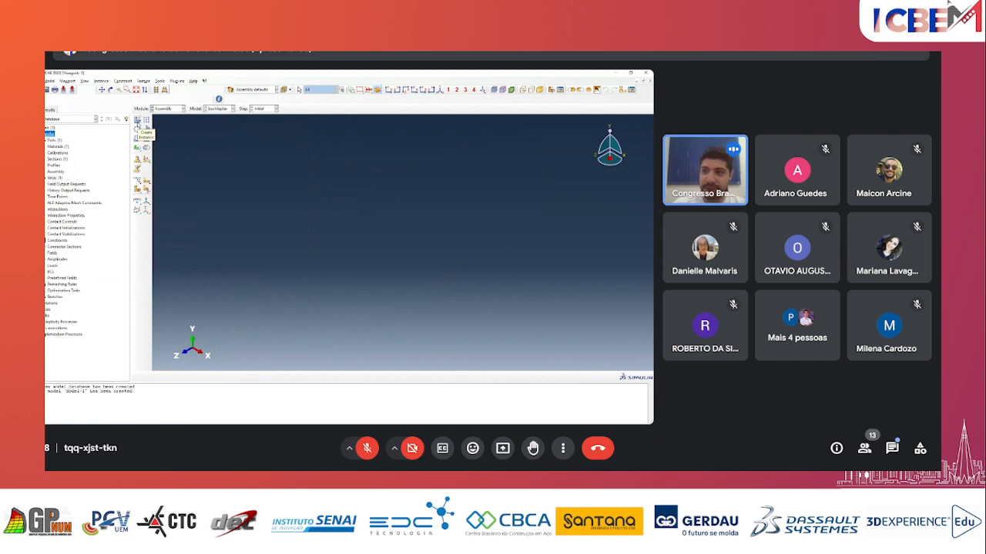
left_click(137, 125)
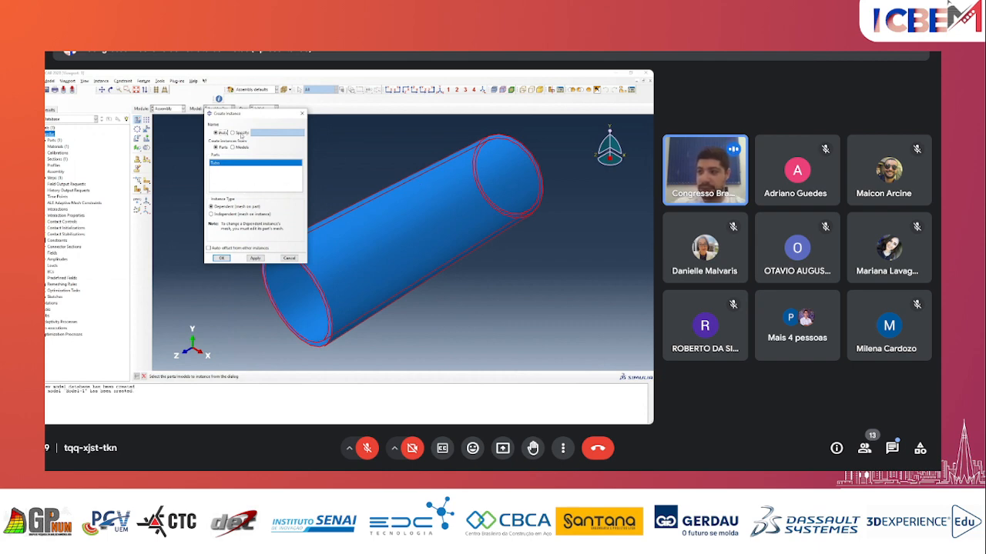
left_click(222, 259)
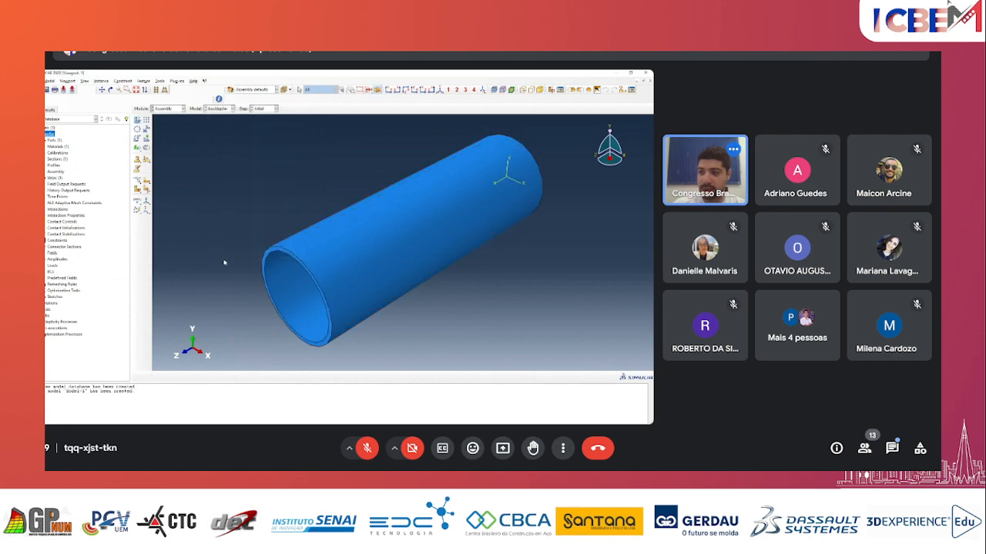
left_click_drag(283, 222, 367, 212, "ctrl+alt")
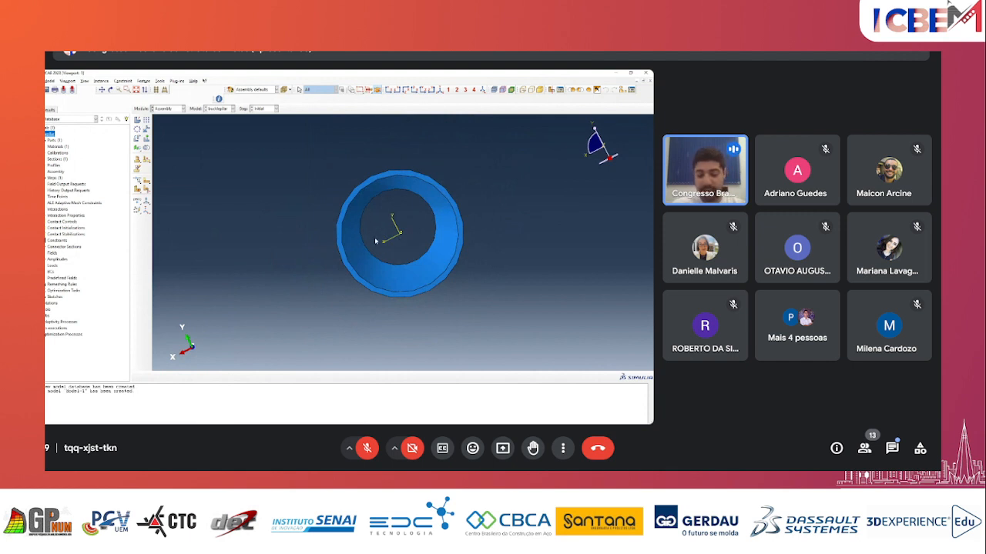
left_click_drag(398, 237, 476, 241, "ctrl+alt")
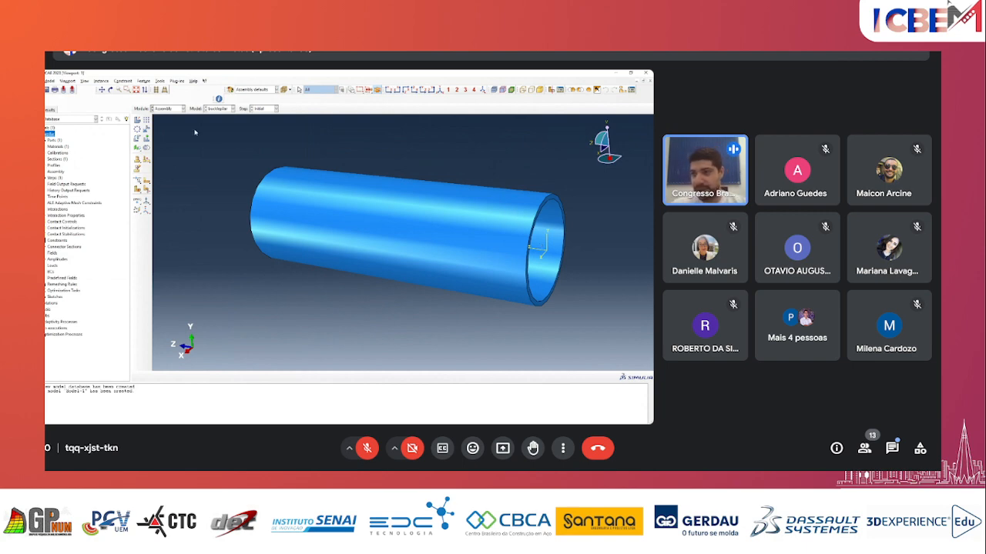
mouse_move(330, 227)
left_mouse_down()
mouse_move(286, 233)
mouse_move(321, 240)
left_mouse_up()
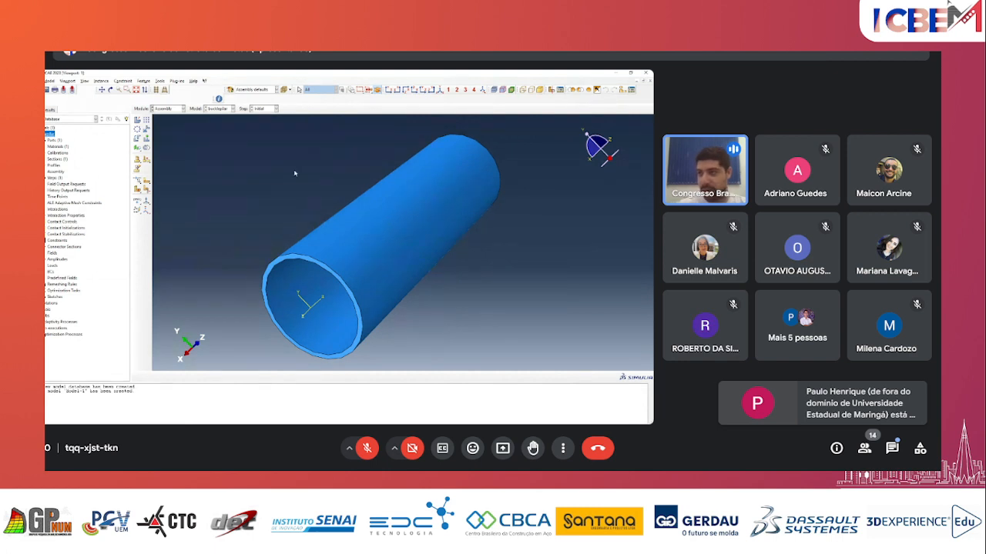
- Switch to the Step module and create a linear perturbation Buckle step named buckle after the Initial step
left_click(172, 108)
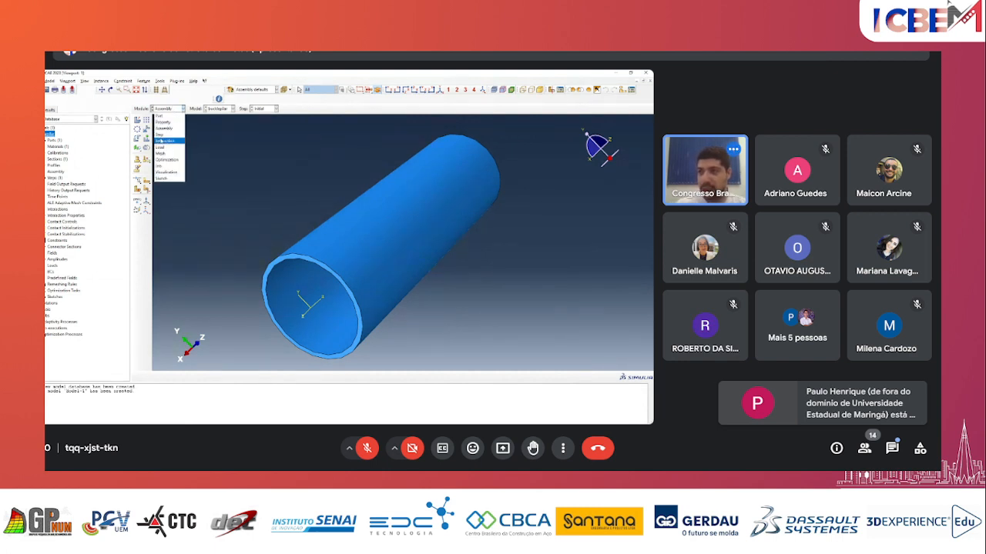
left_click(161, 136)
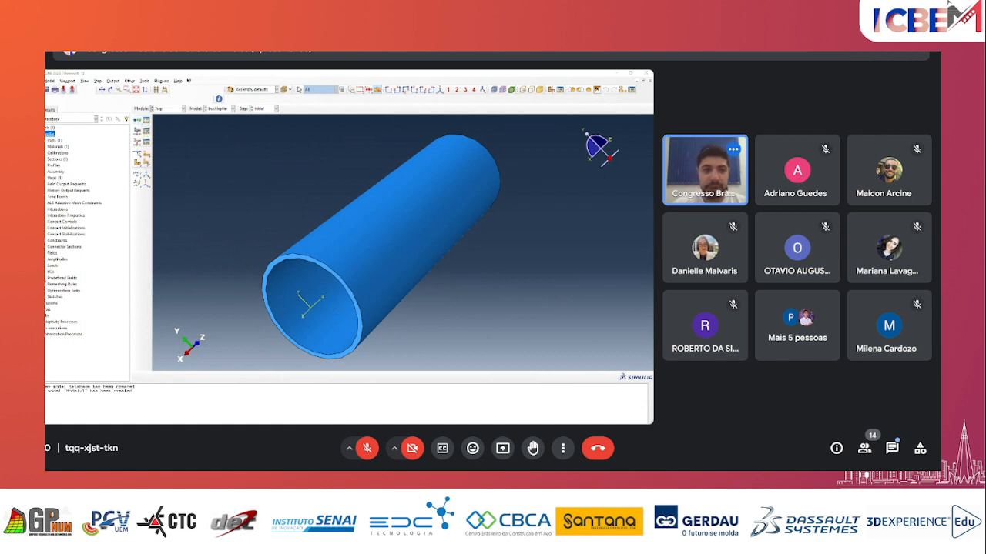
left_click(138, 120)
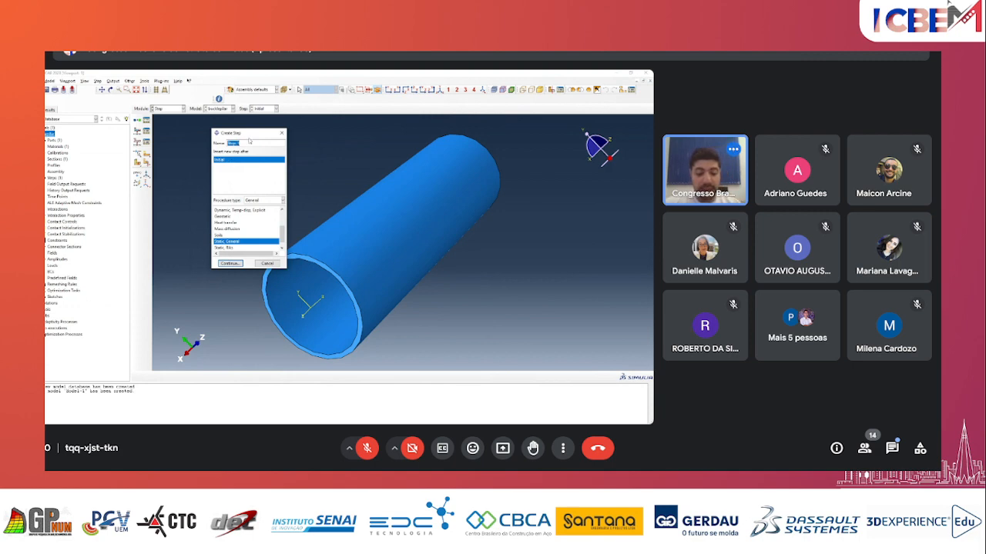
type("buckle")
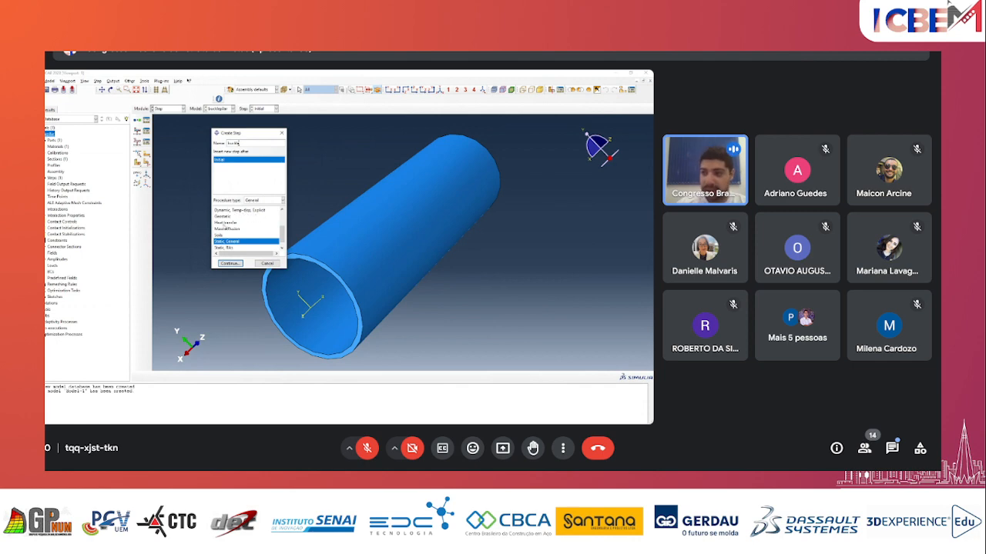
scroll(239, 247, "down", 1)
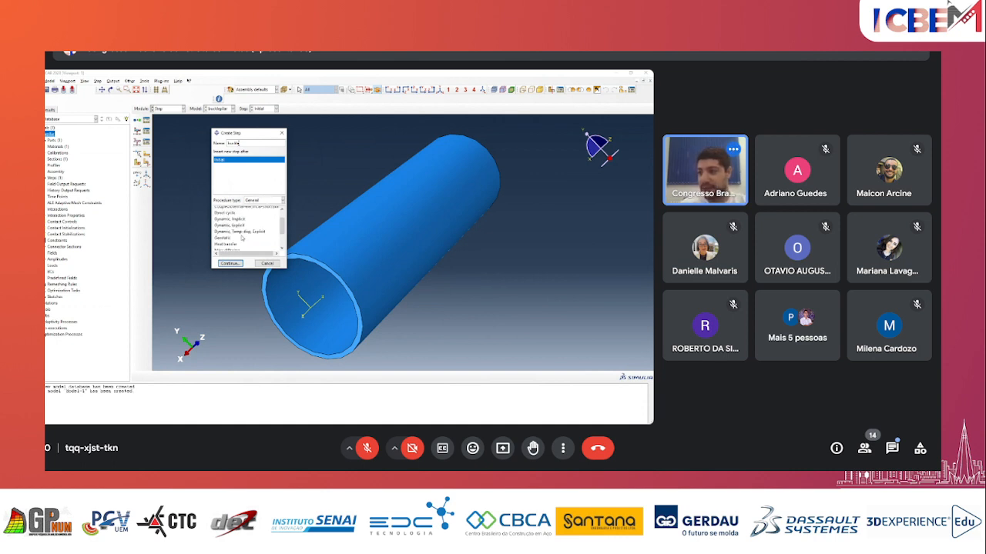
left_click(283, 200)
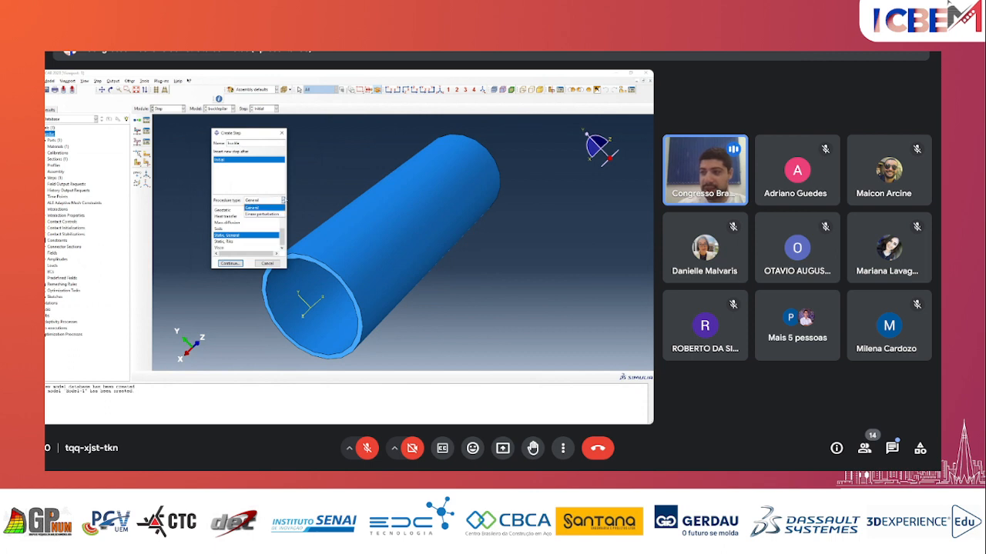
left_click(262, 214)
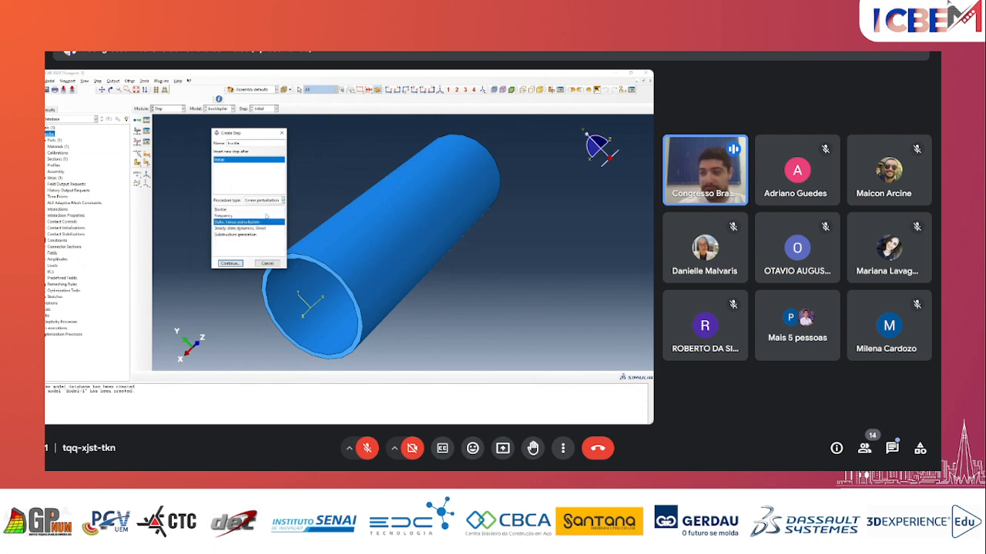
left_click(225, 217)
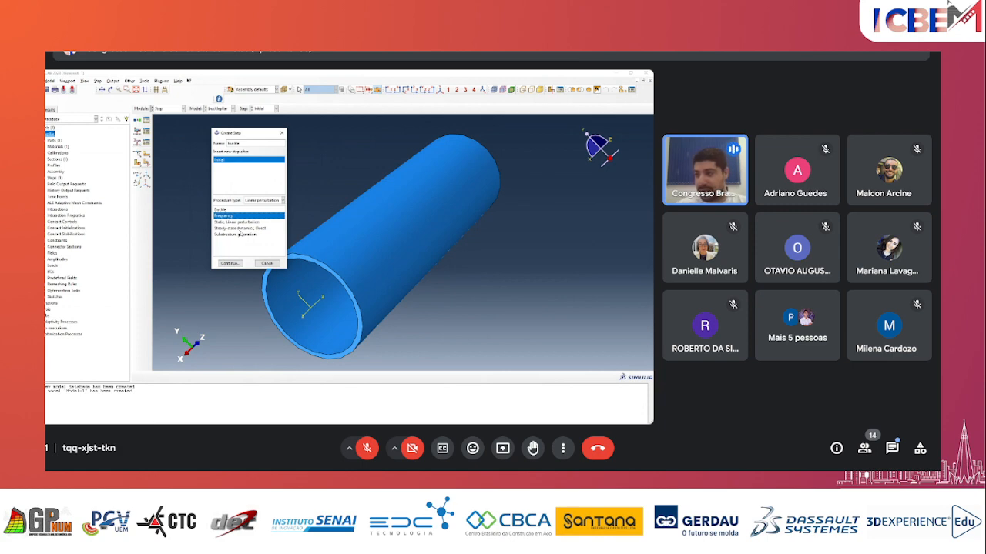
left_click(223, 211)
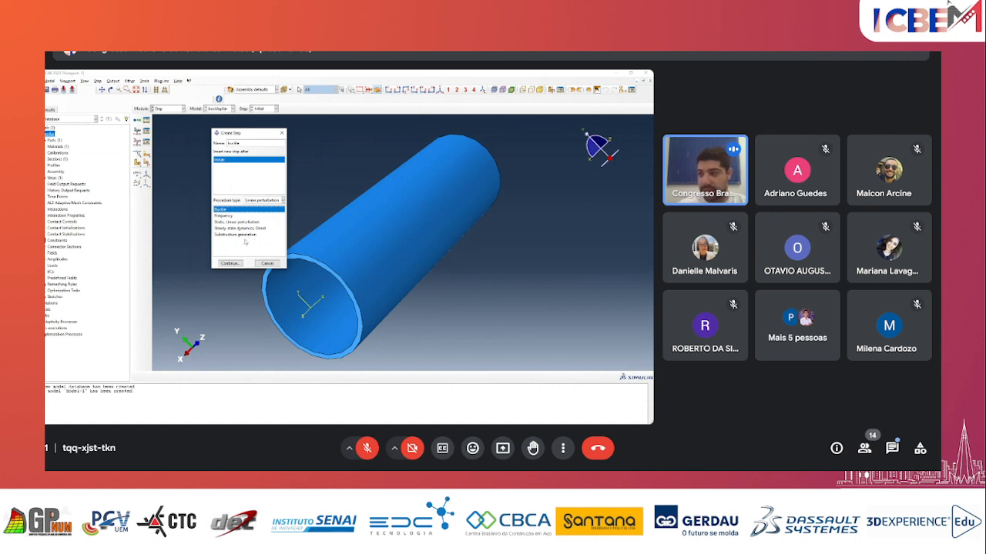
left_click(231, 264)
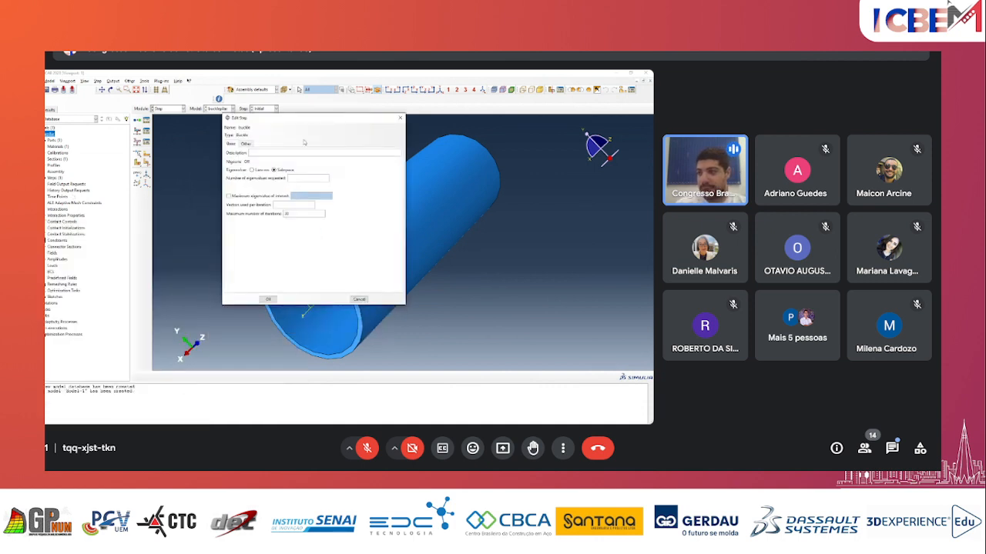
- Fill in the buckle step's vectors used per iteration and maximum number of iterations, keeping the Subspace eigensolver
left_click(252, 197)
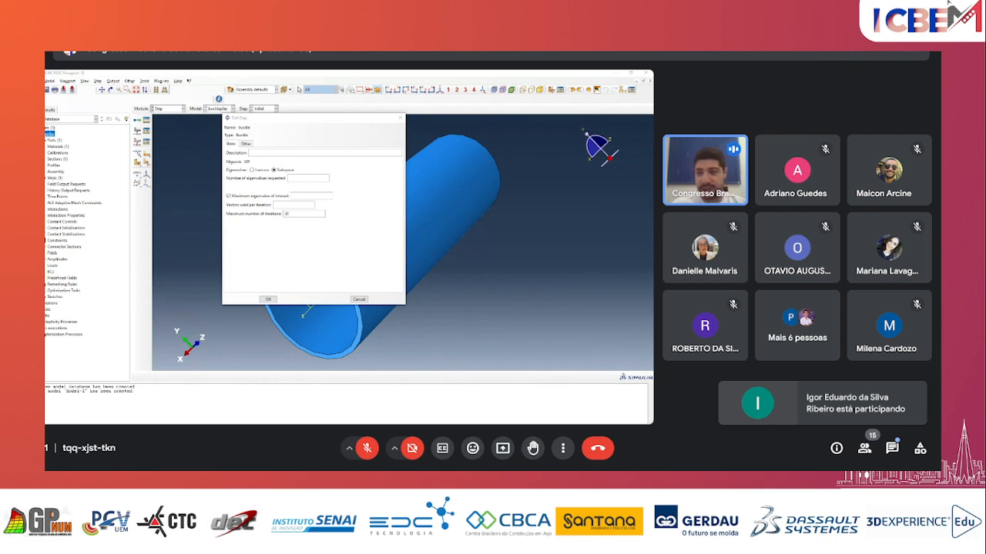
left_click(270, 195)
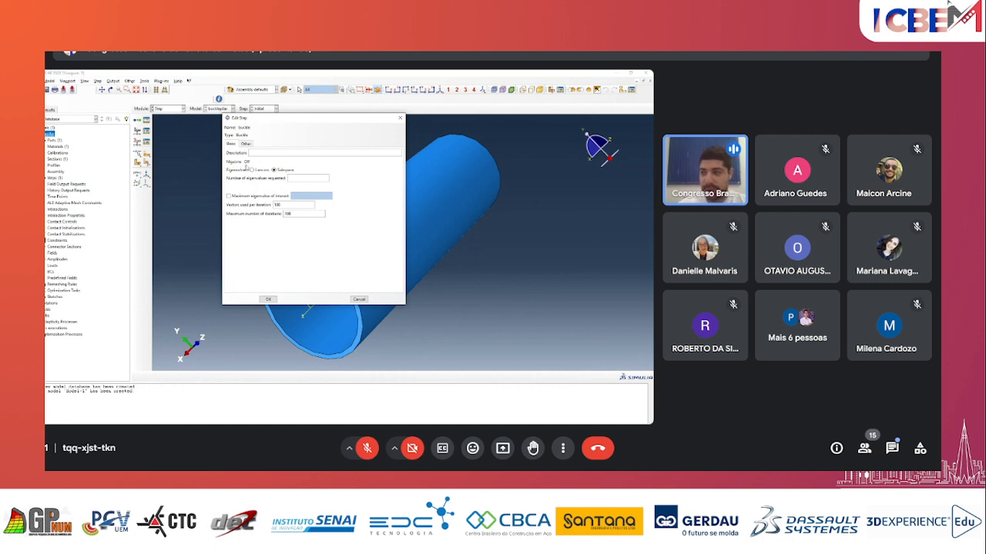
left_click(243, 144)
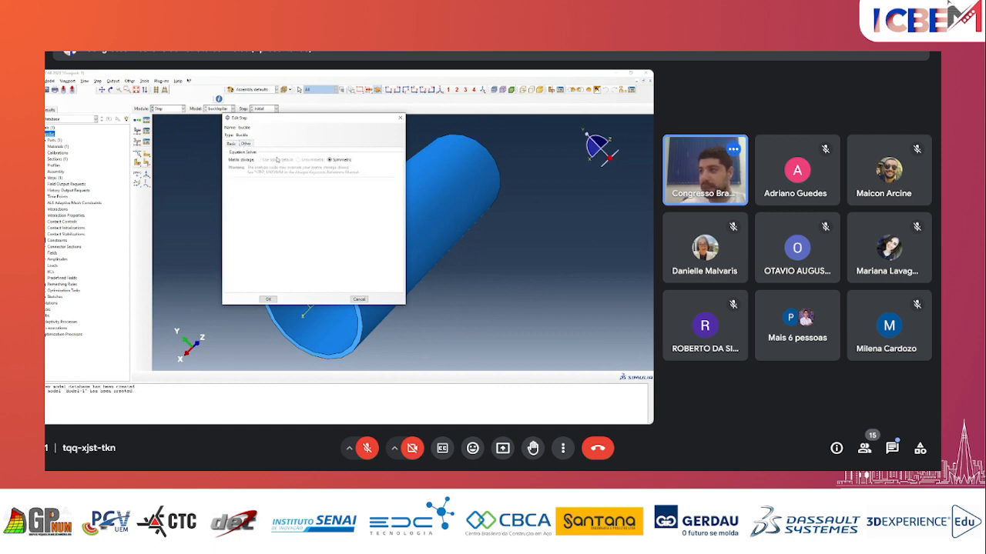
left_click(231, 144)
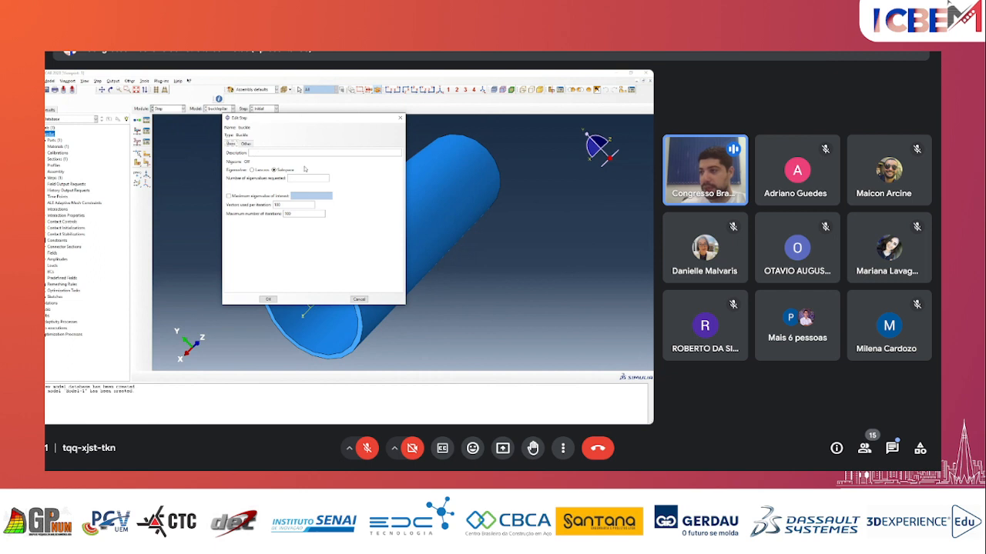
left_click(268, 299)
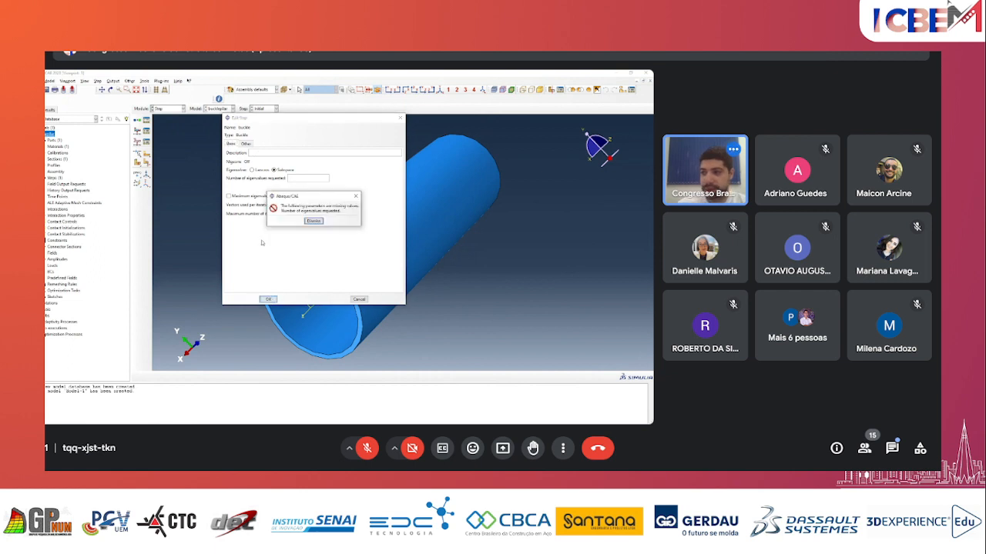
left_click(314, 221)
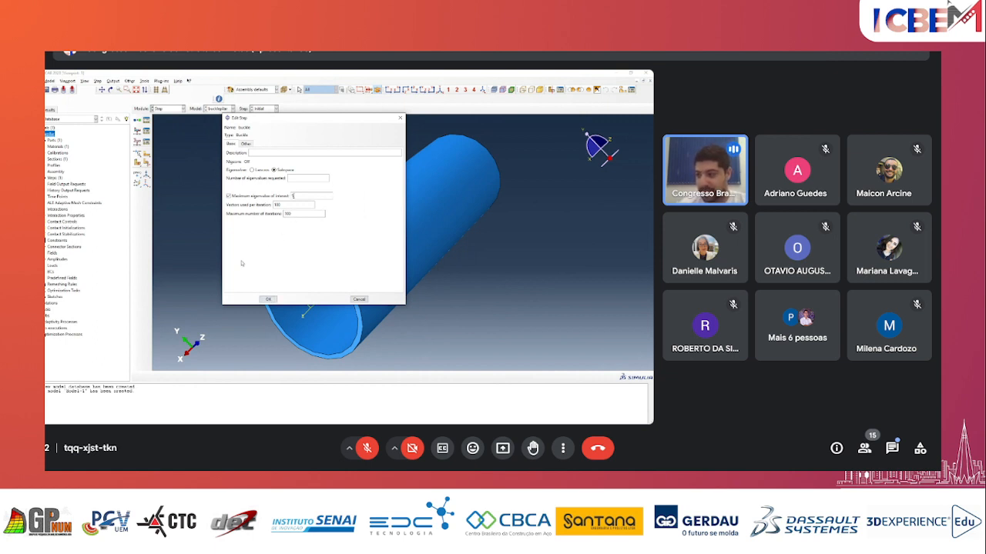
- Request 5 eigenvalues, limit the maximum eigenvalue of interest to 5, and save the buckle step
left_click(268, 299)
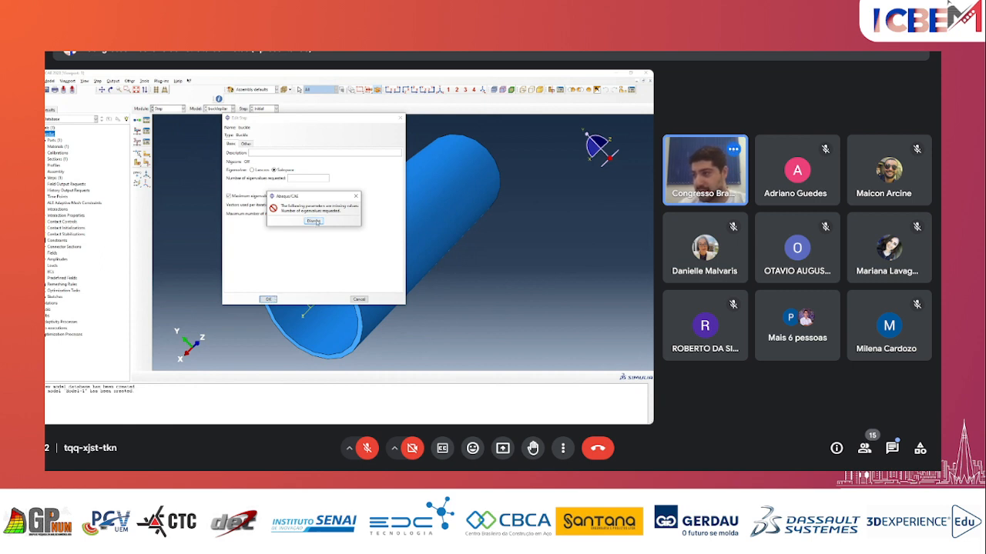
left_click(314, 221)
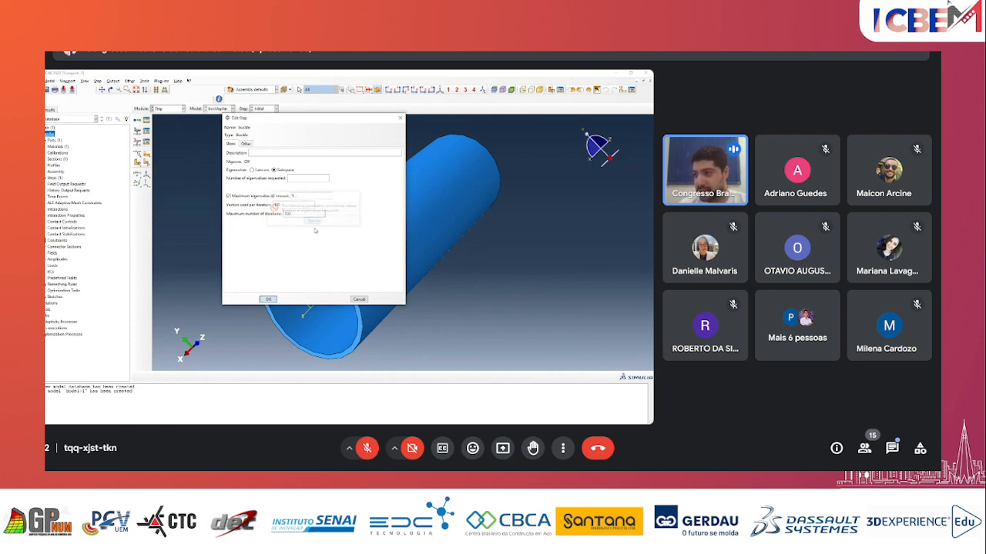
left_click(288, 182)
type("5")
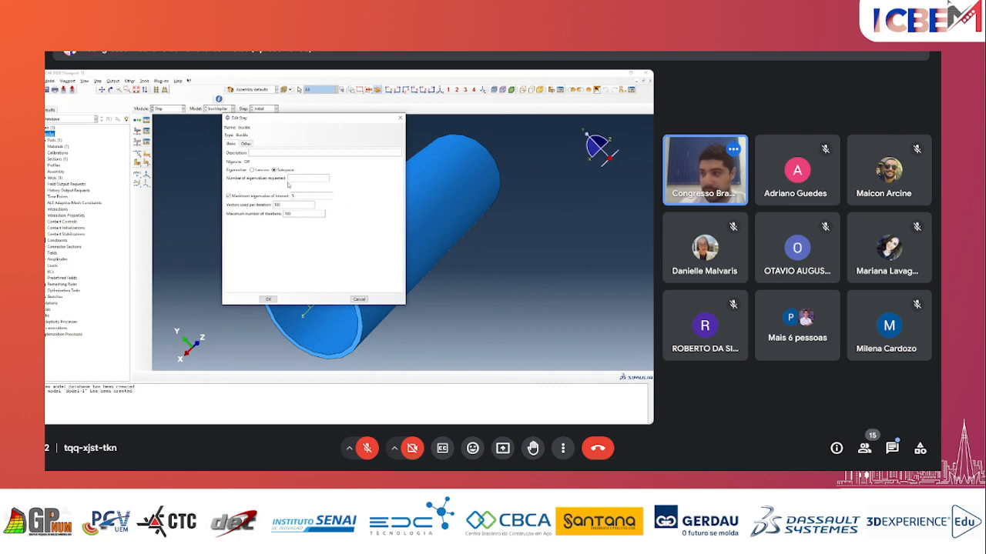
left_click(230, 196)
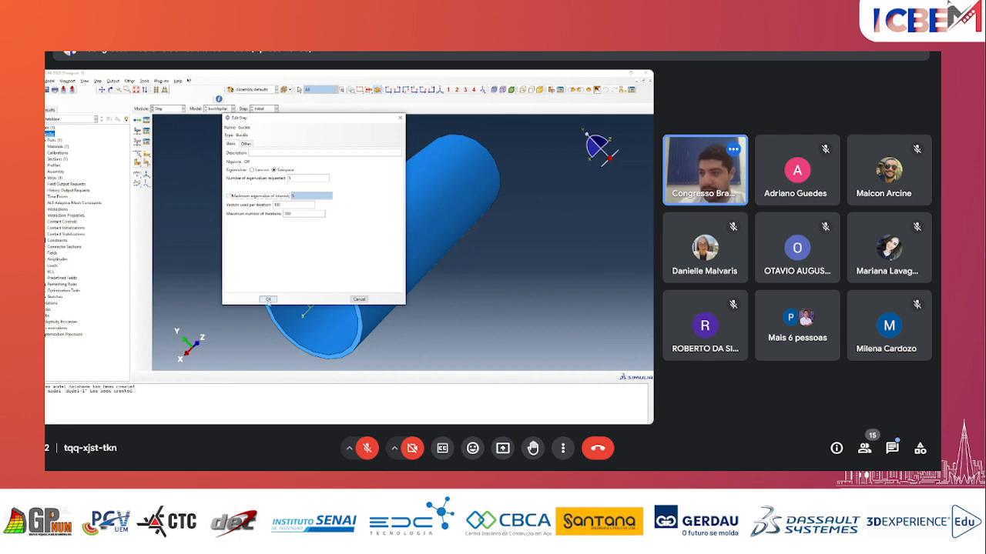
left_click(291, 196)
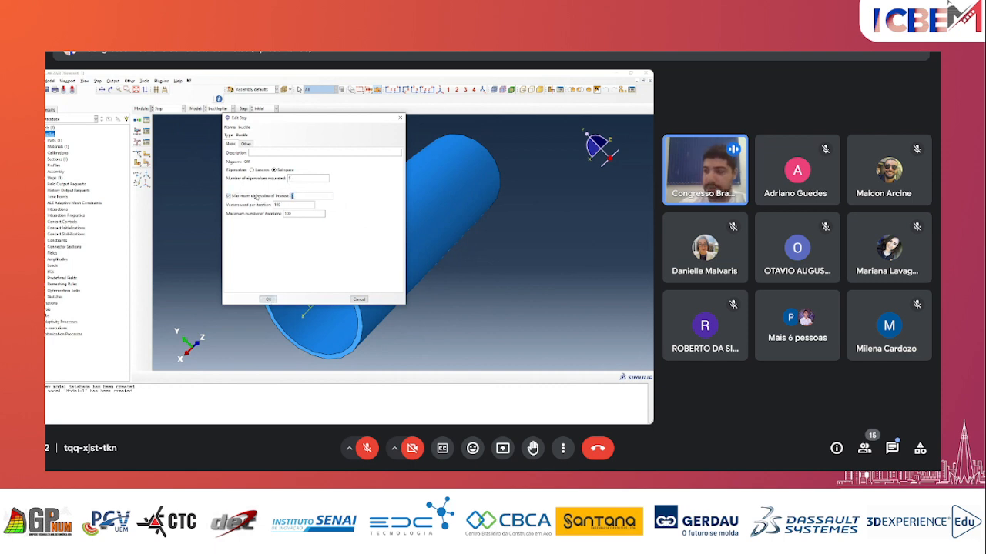
left_click(268, 300)
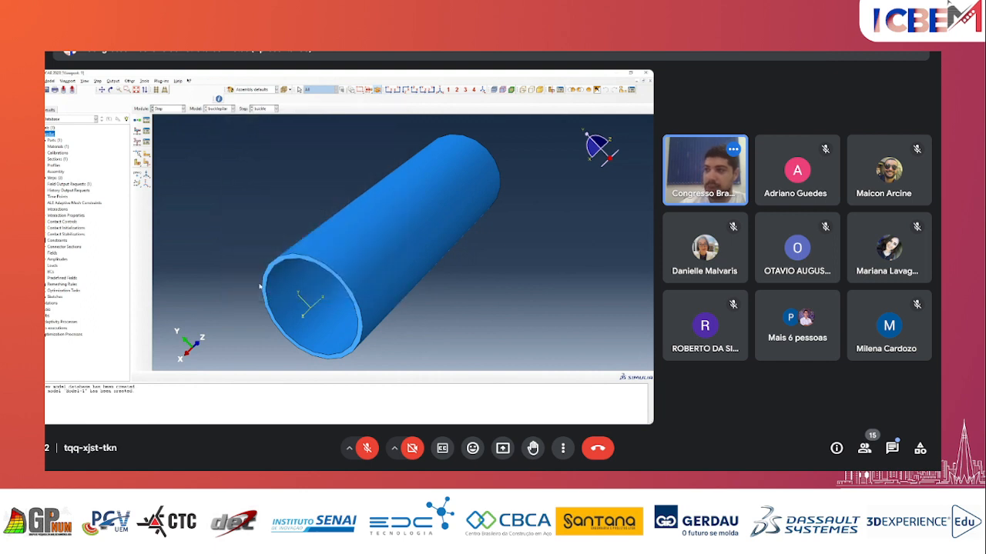
- Check the list of analysis steps in the Step Manager and close it
left_click(164, 112)
left_click(163, 136)
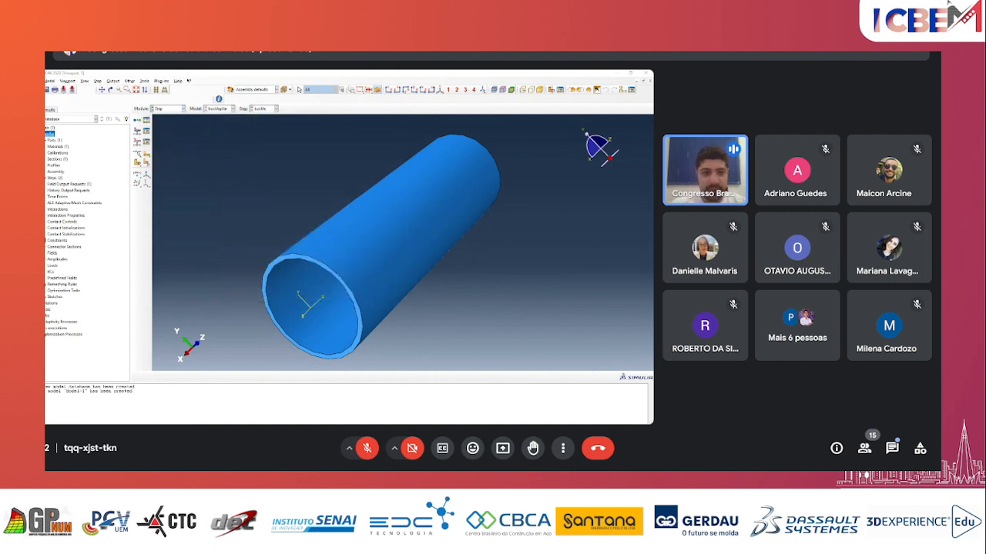
left_click(147, 121)
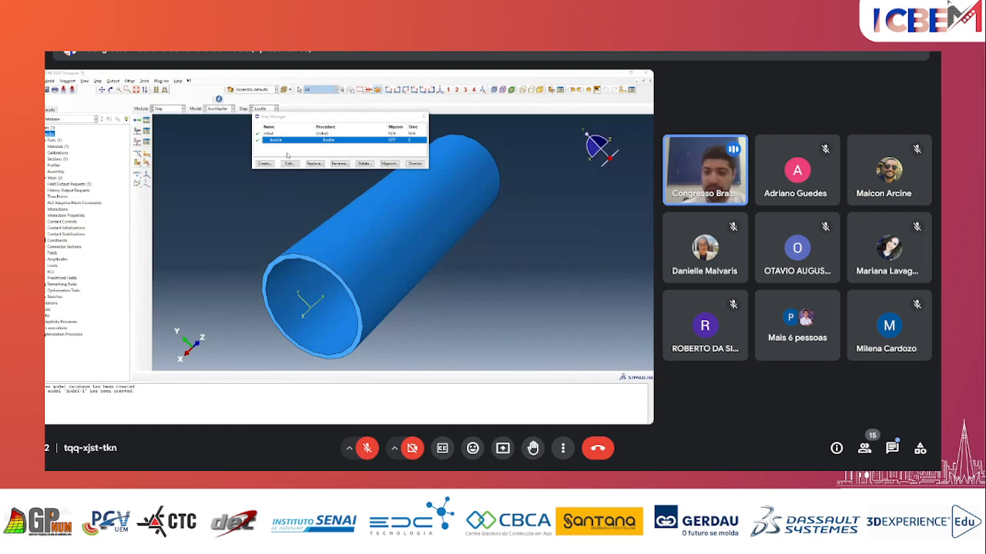
left_click(414, 164)
- Switch to the Interaction module and create a reference point at the centre of the tube end opposite the origin
left_click(178, 109)
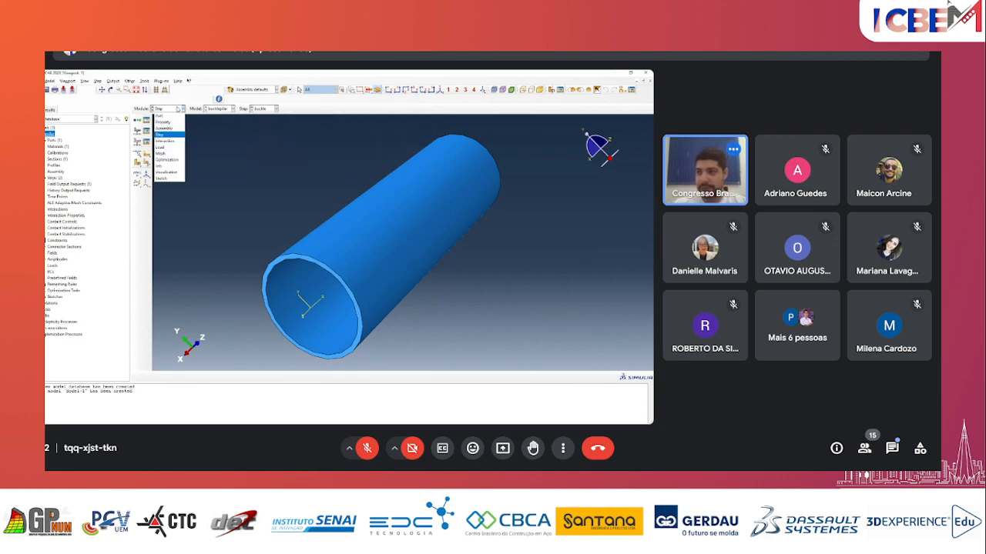
left_click(178, 141)
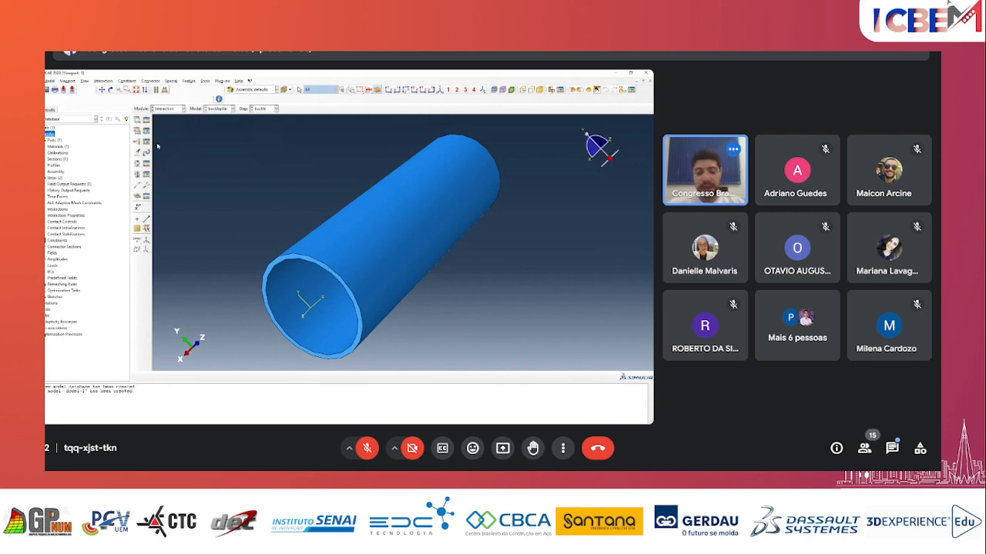
left_click_drag(304, 227, 321, 245, "ctrl+alt")
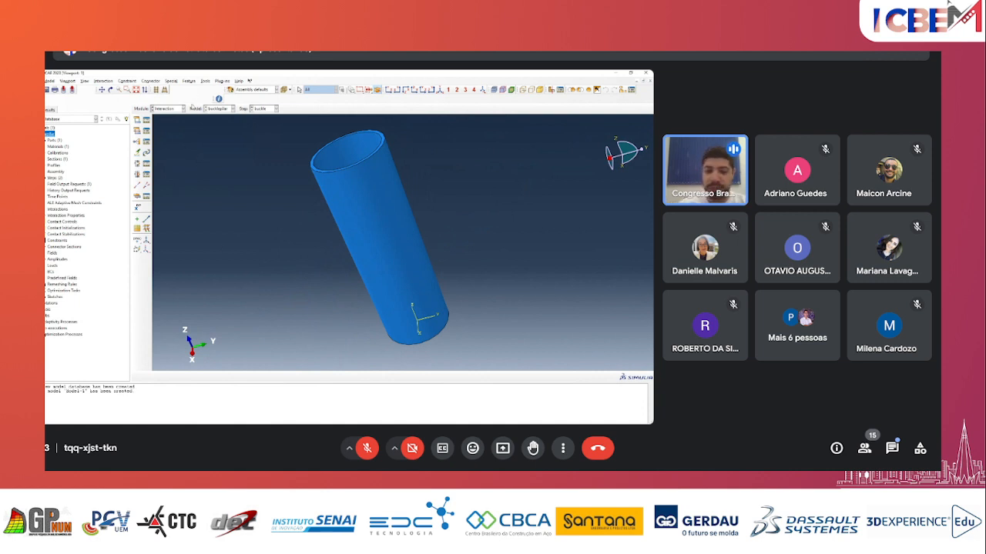
left_click(190, 81)
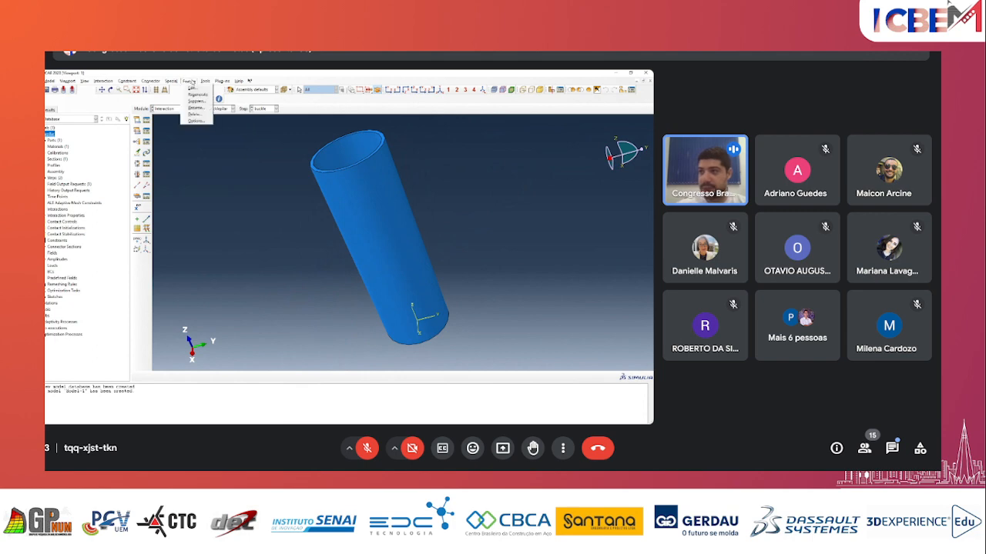
left_click(206, 80)
left_click(206, 81)
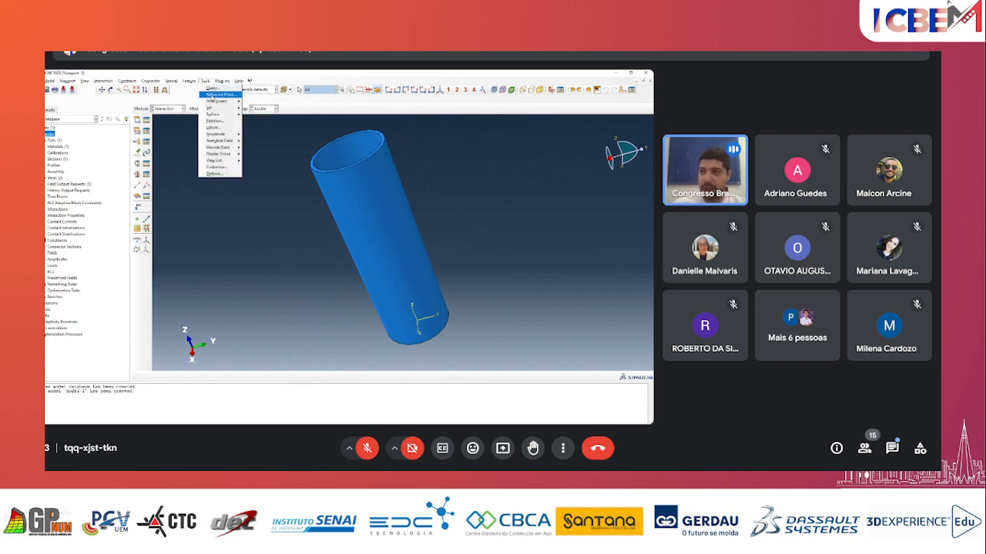
left_click(218, 94)
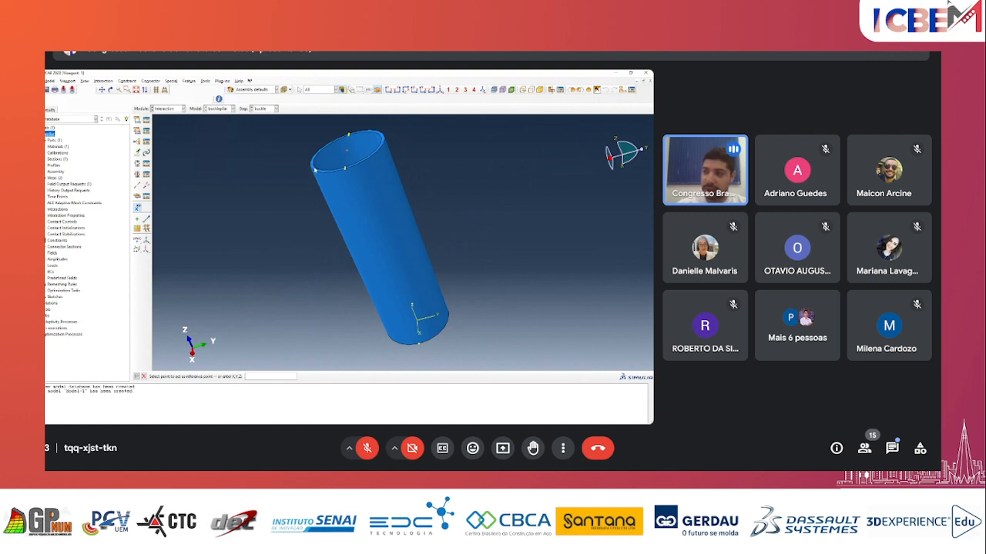
left_click(346, 152)
- Create a second reference point at the centre of the tube end lying at the origin
left_click_drag(343, 241, 393, 328, "ctrl+alt")
left_click(383, 303)
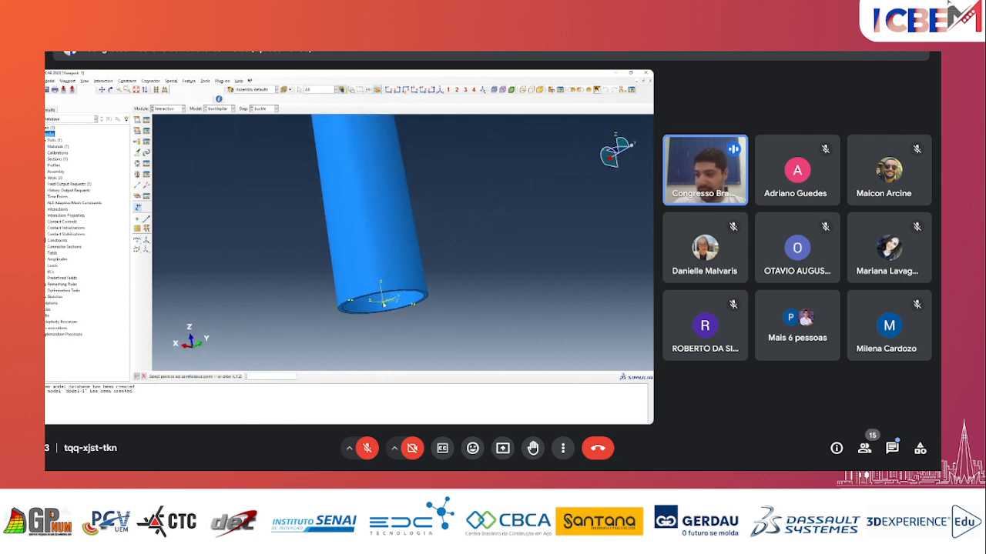
scroll(364, 311, "up", 1)
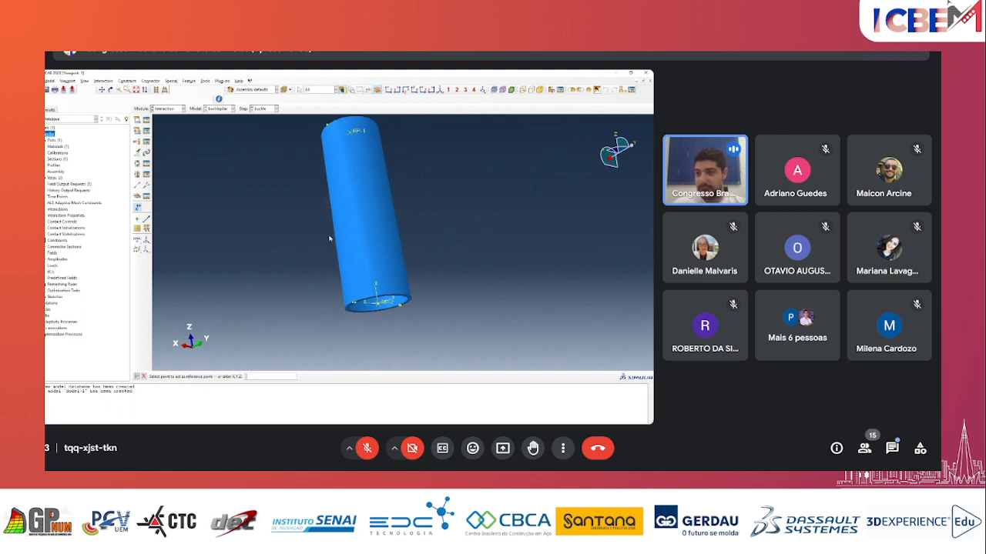
left_click_drag(331, 238, 409, 224, "ctrl+alt")
middle_click_drag(408, 224, 394, 251, "ctrl+alt")
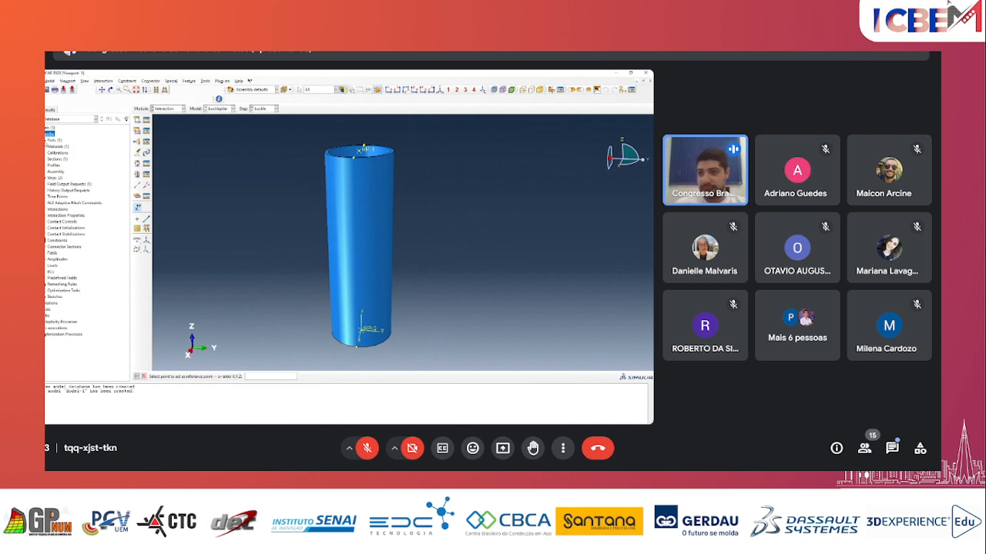
- Identify the two reference points among the assembly features and rename the one at the tube end opposite the origin as Topo
left_click(45, 172)
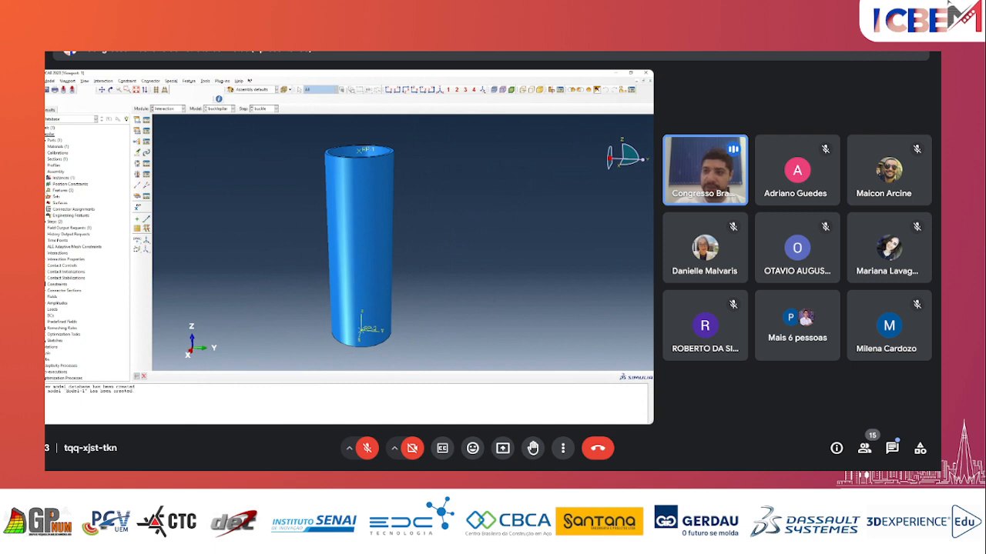
left_click(46, 190)
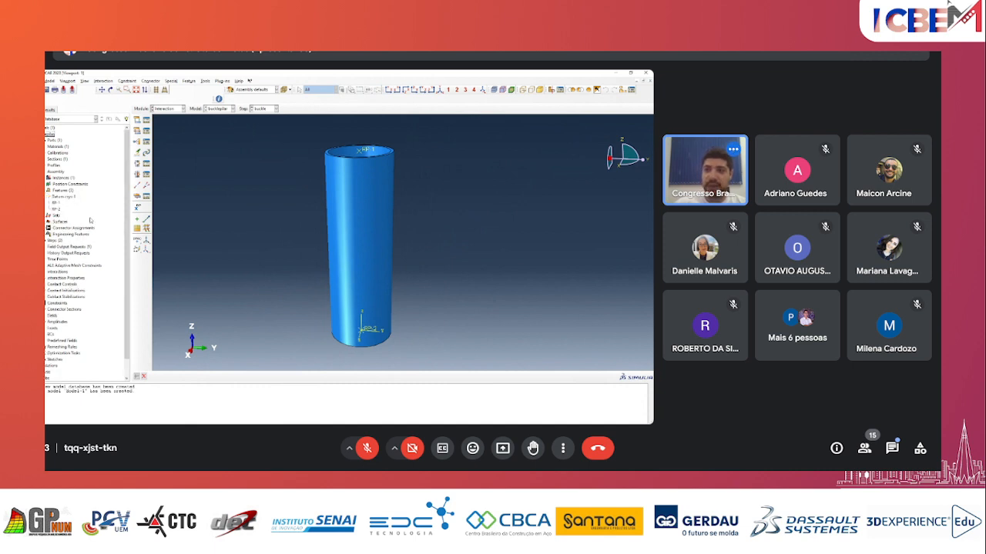
left_click(62, 197)
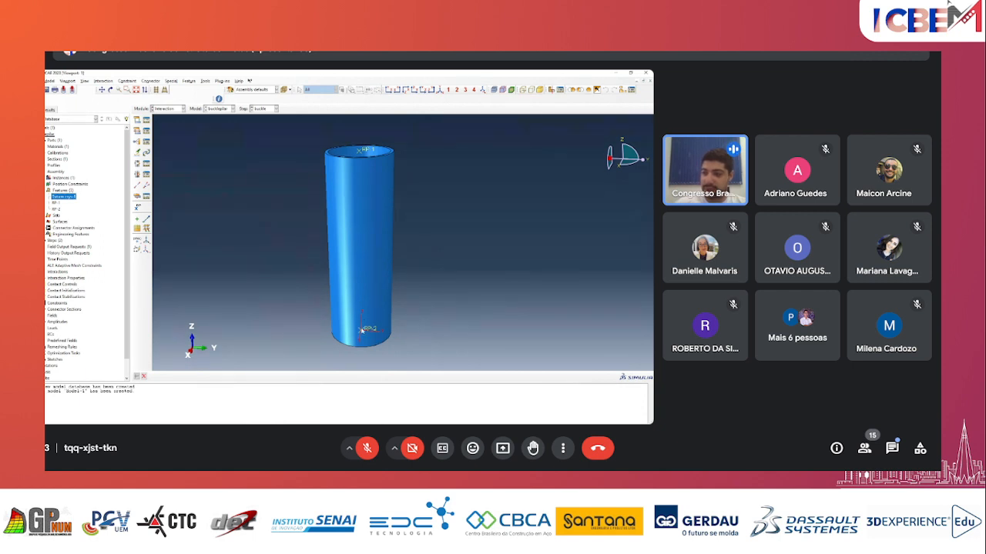
left_click(55, 204)
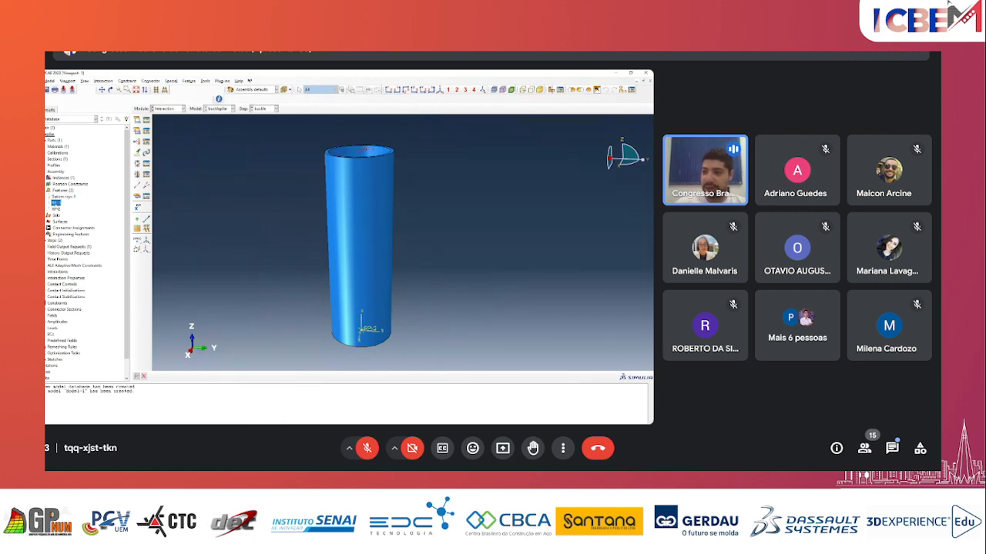
left_click(57, 209)
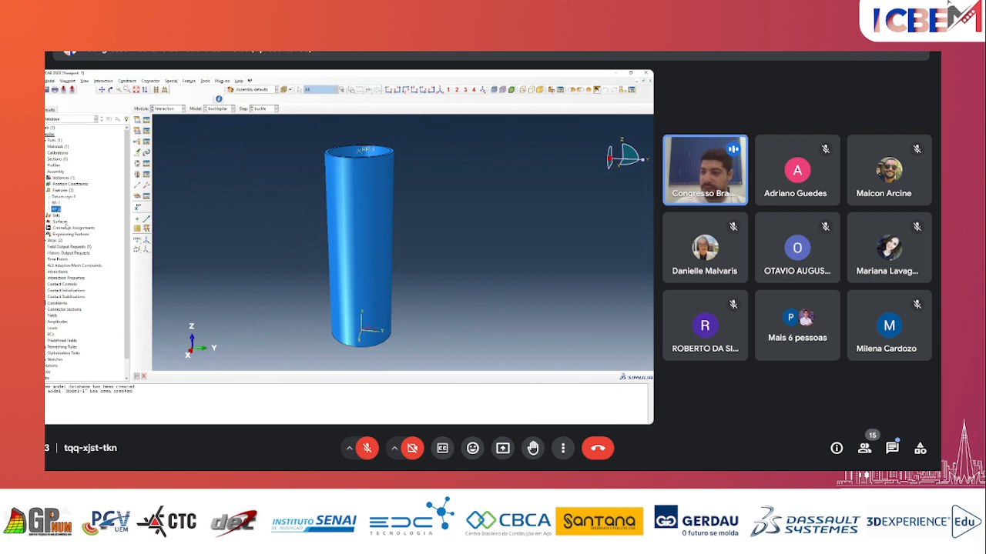
left_click(60, 205)
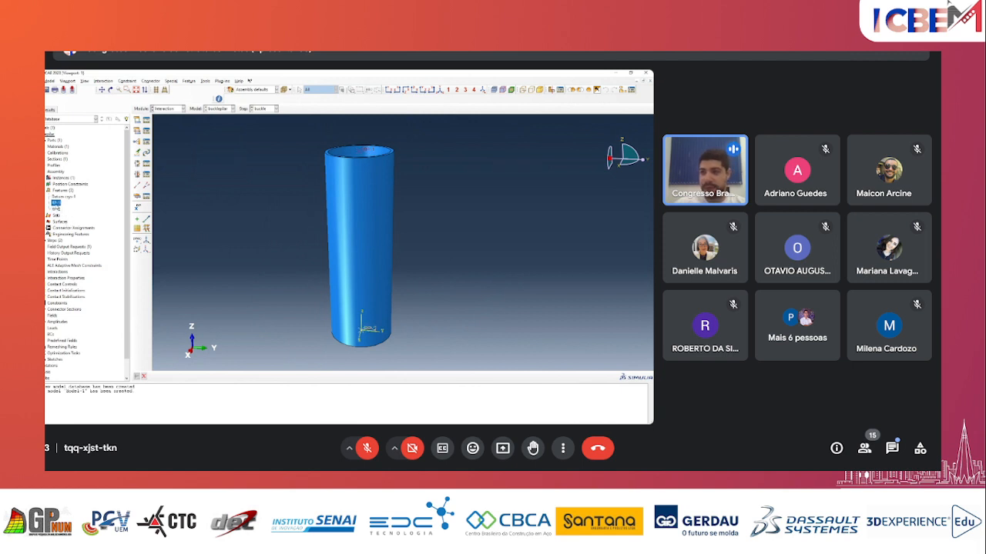
right_click(57, 204)
left_click(79, 228)
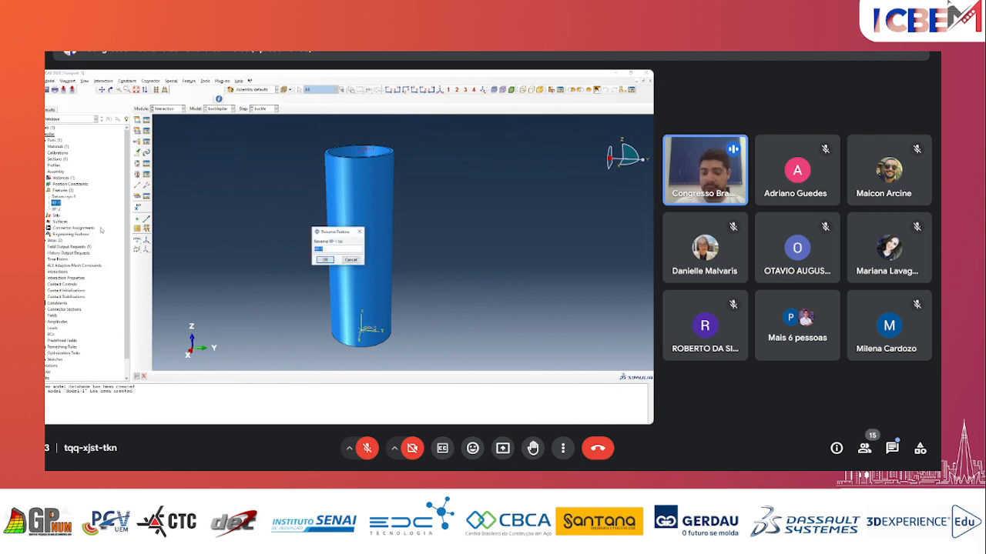
type("Topo")
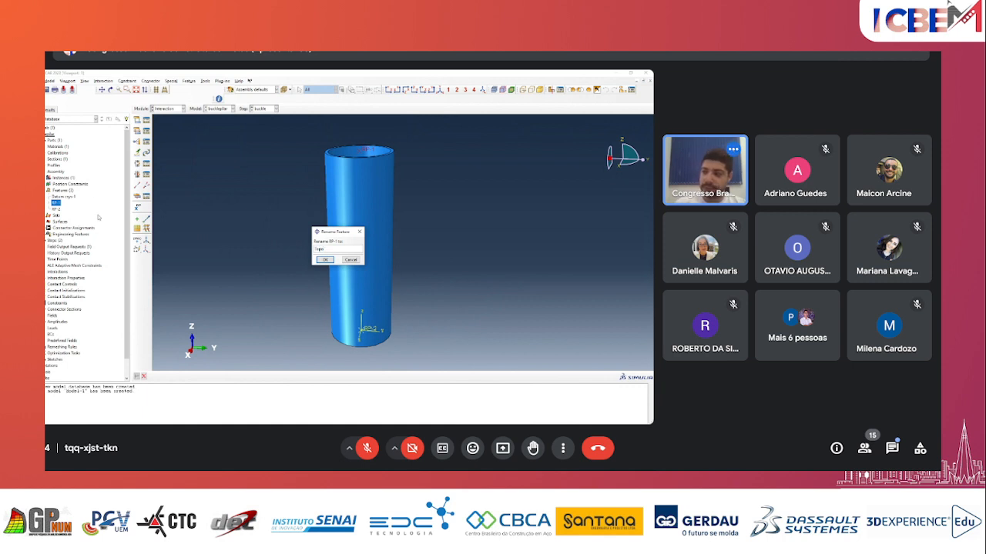
left_click(324, 259)
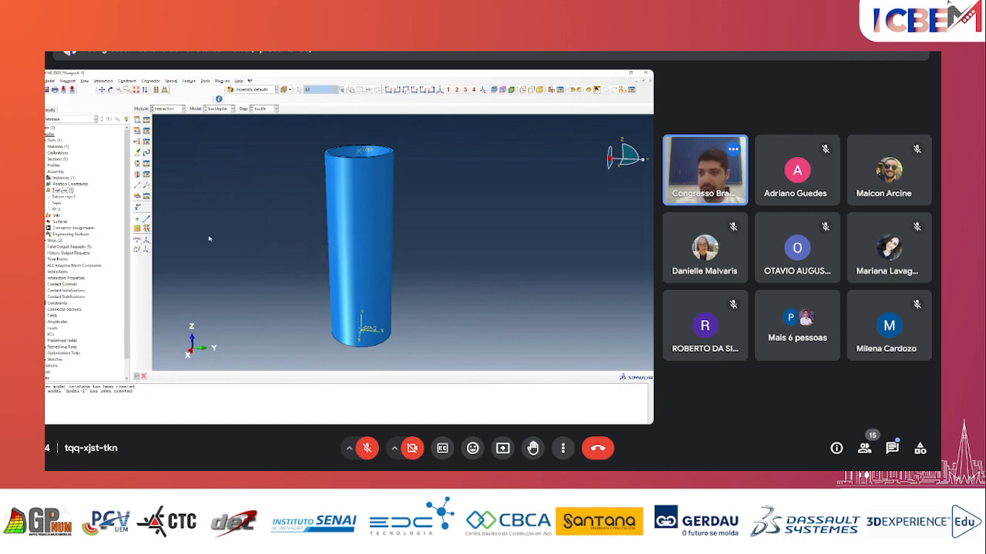
- Rename the reference point at the tube end lying at the origin as Base
right_click(56, 209)
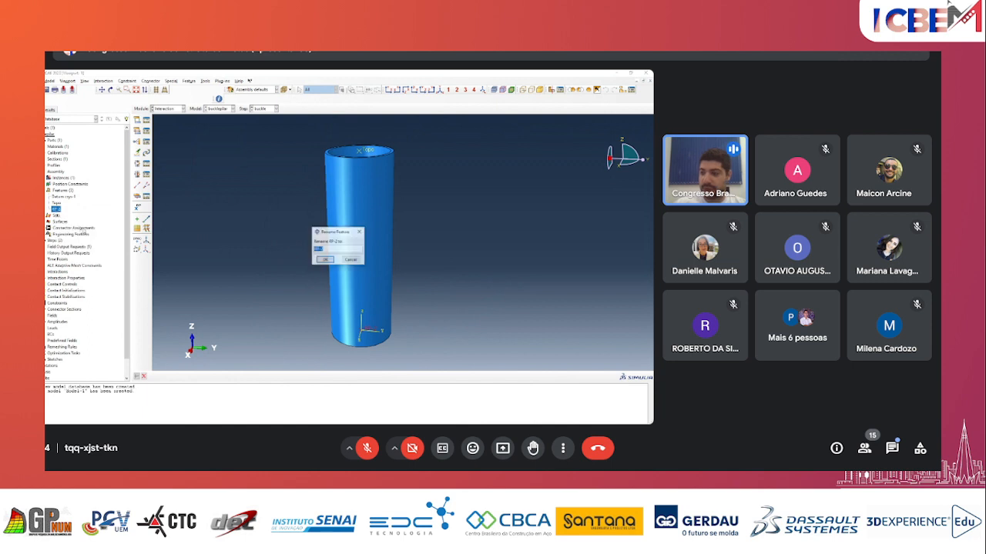
left_click(100, 224)
type("Ba")
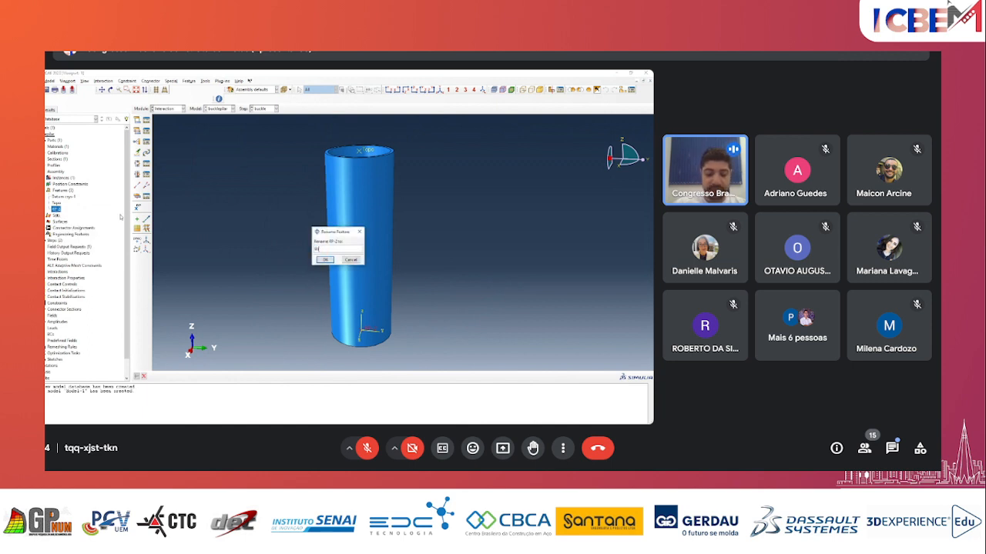
type("se")
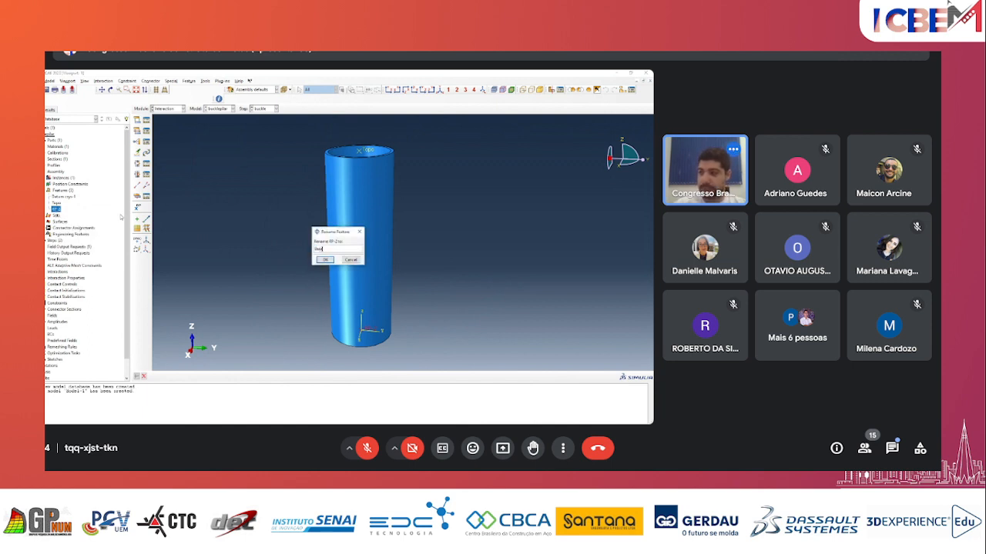
left_click(324, 259)
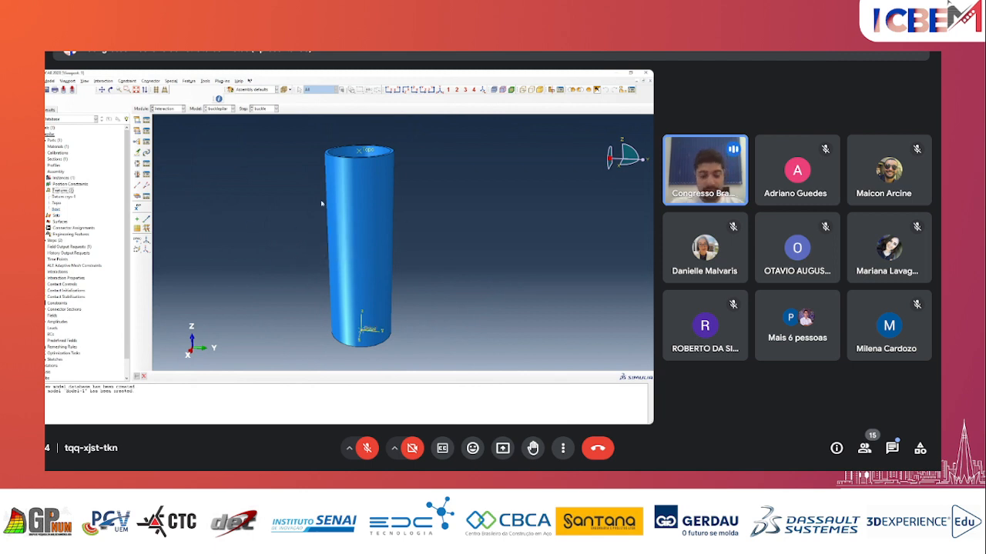
- Start a new constraint of type Coupling and name it Coupling
left_click_drag(382, 258, 333, 235, "ctrl+alt")
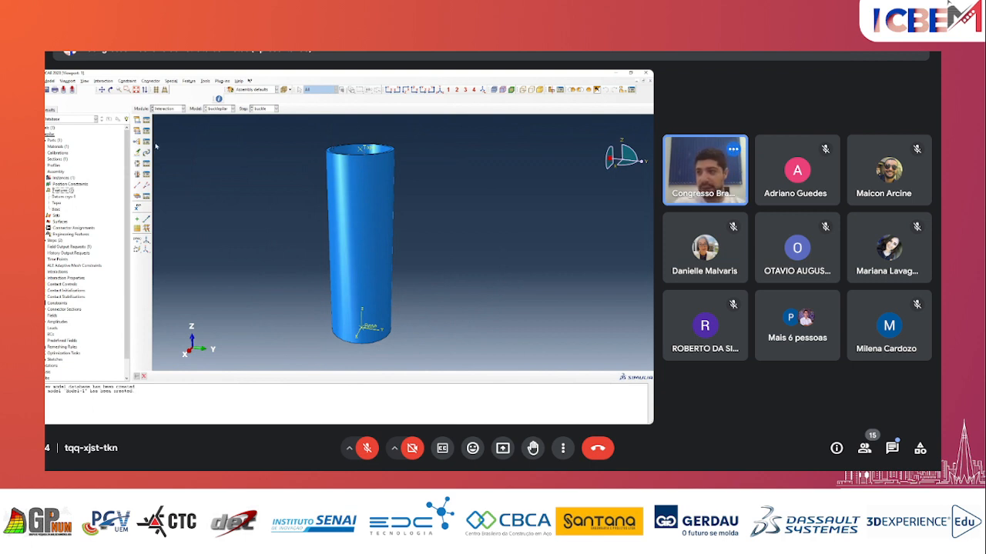
left_click(139, 141)
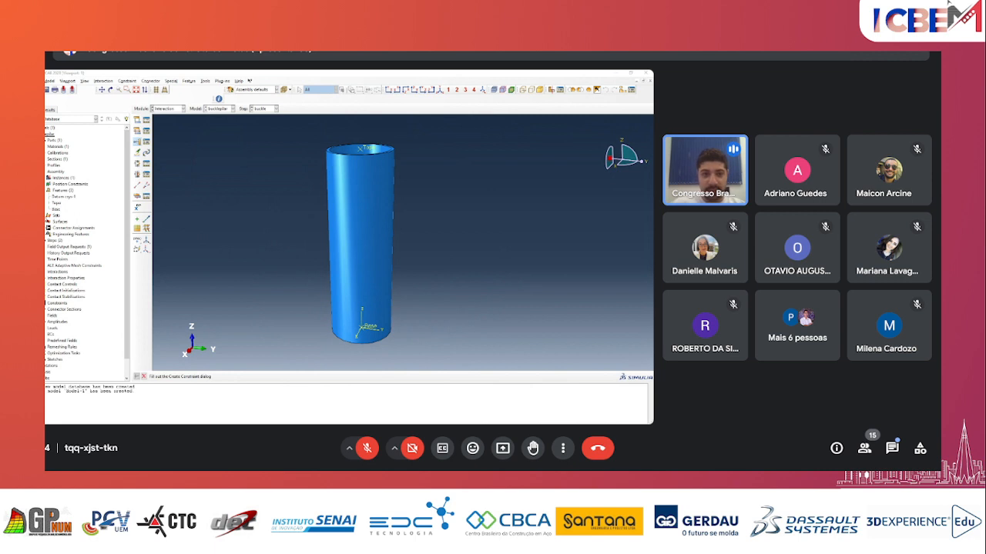
left_click_drag(135, 142, 217, 166)
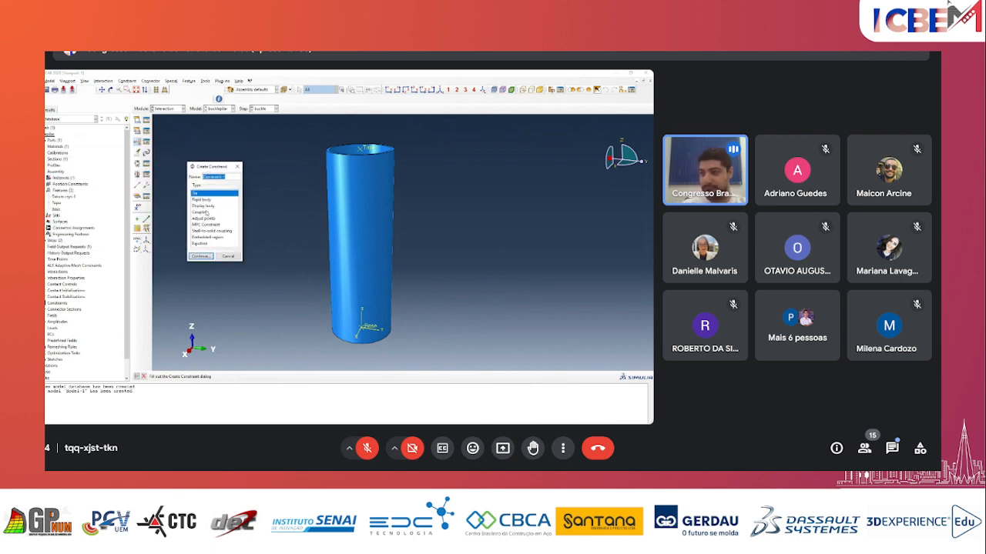
left_click(206, 213)
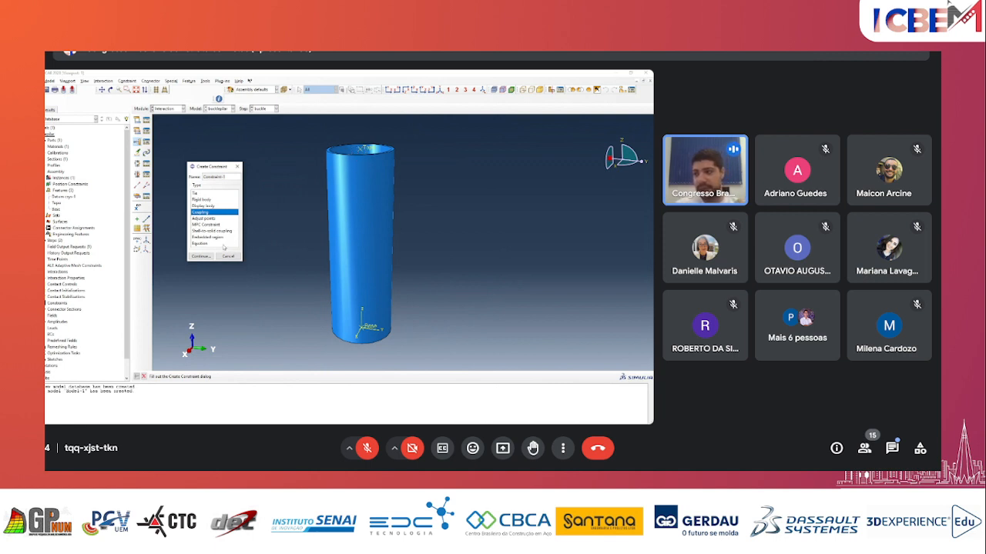
double_click(218, 178)
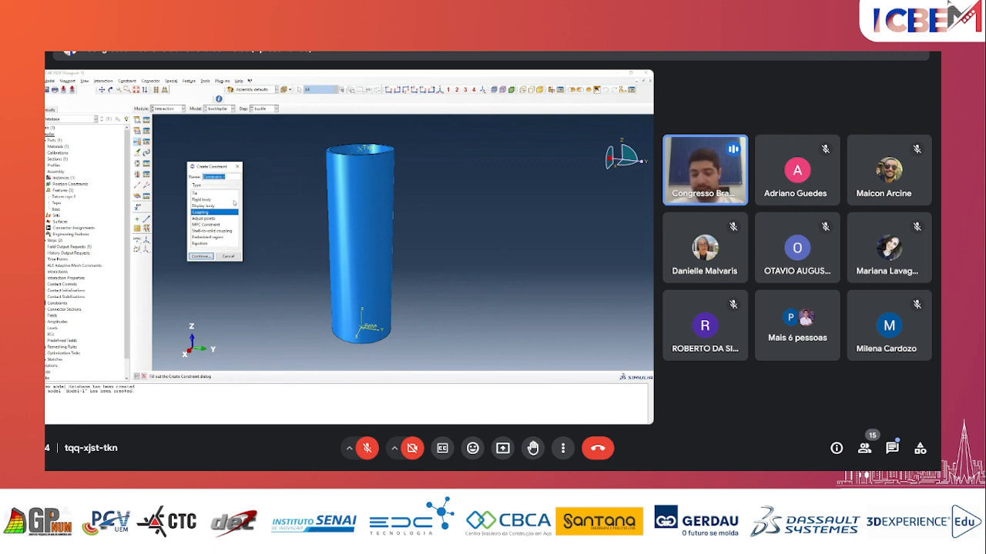
type("Coupling")
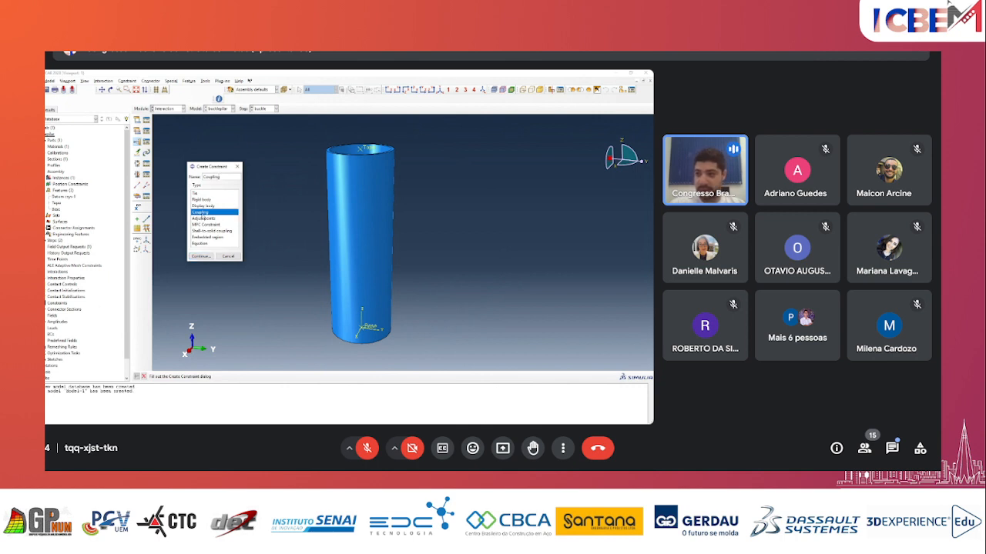
left_click(209, 256)
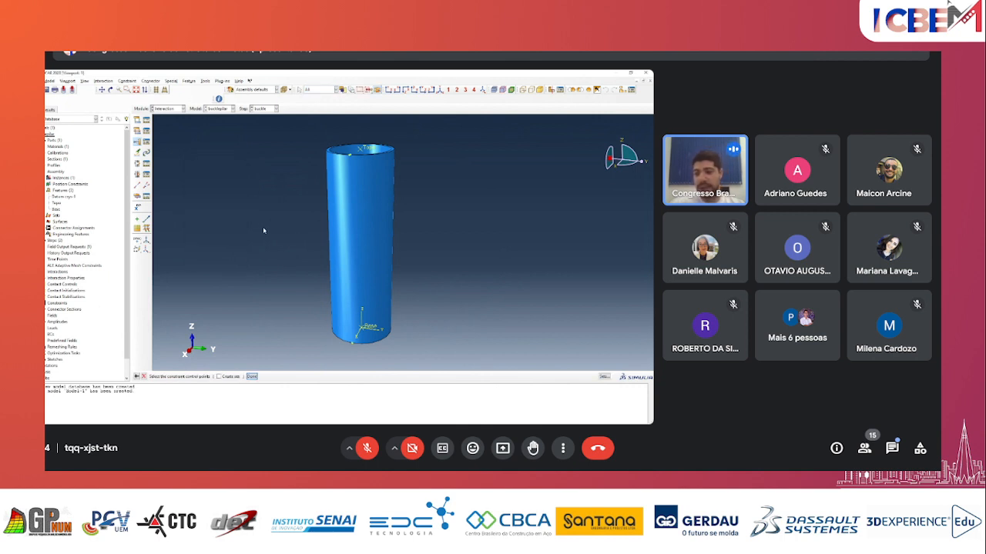
- Use the Base reference point as the coupling's control point and choose the tube's annular face at that end as the constrained surface
left_click_drag(226, 233, 312, 333, "ctrl+alt")
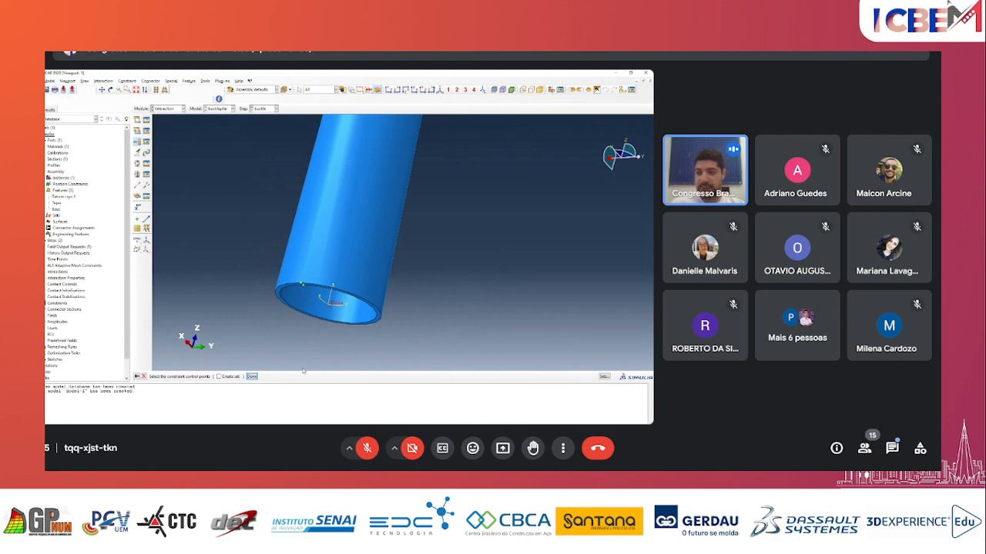
left_click(252, 375)
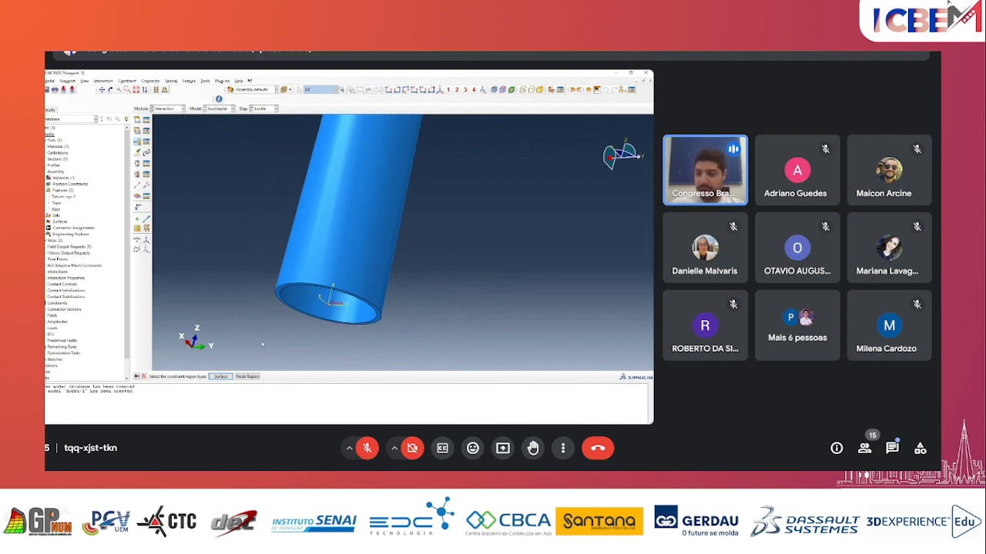
left_click(221, 376)
left_click_drag(338, 280, 344, 212, "ctrl+alt")
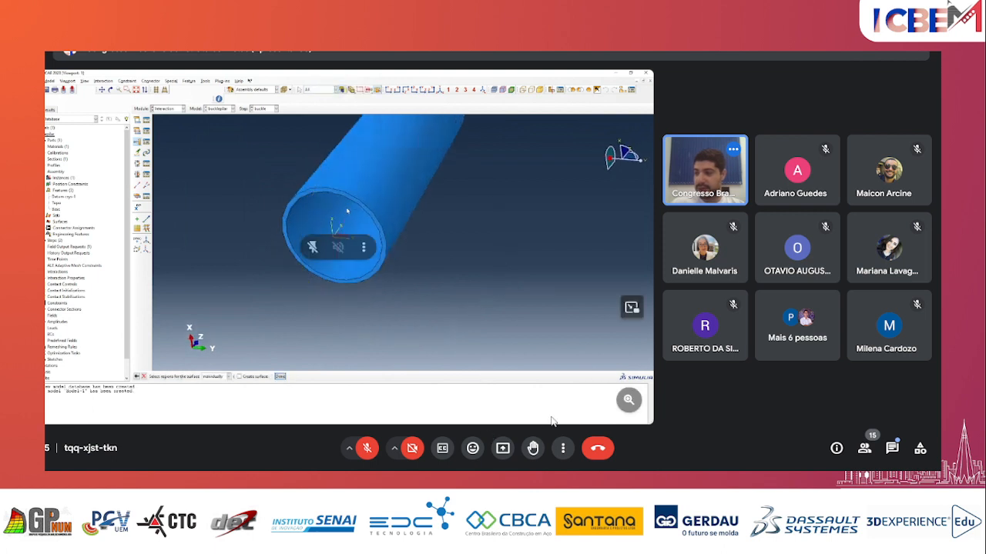
left_click(346, 199)
- Switch to Google Meet and change the call layout to Barra lateral, with the number of tiles reduced to the minimum beforehand
left_click(564, 449)
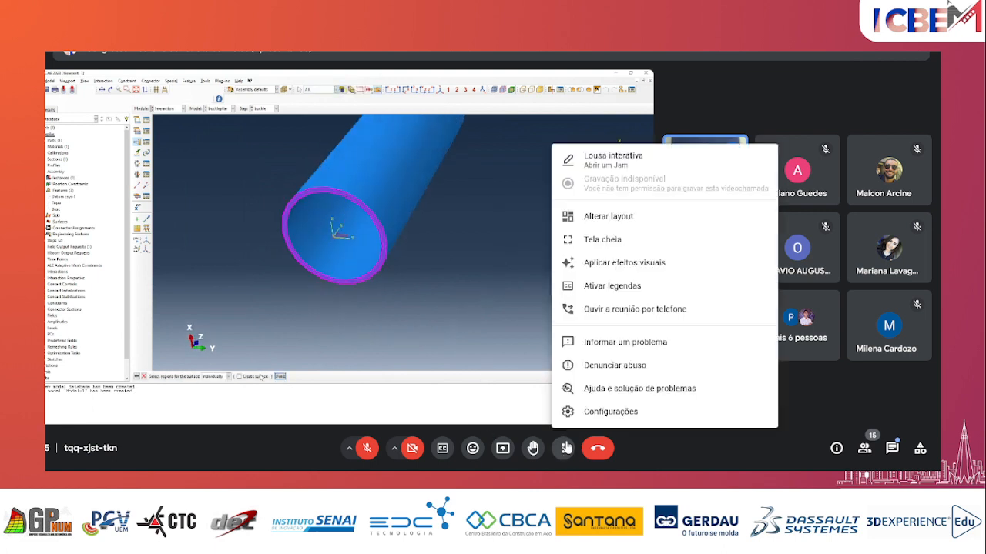
left_click(614, 218)
left_click_drag(421, 349, 392, 356)
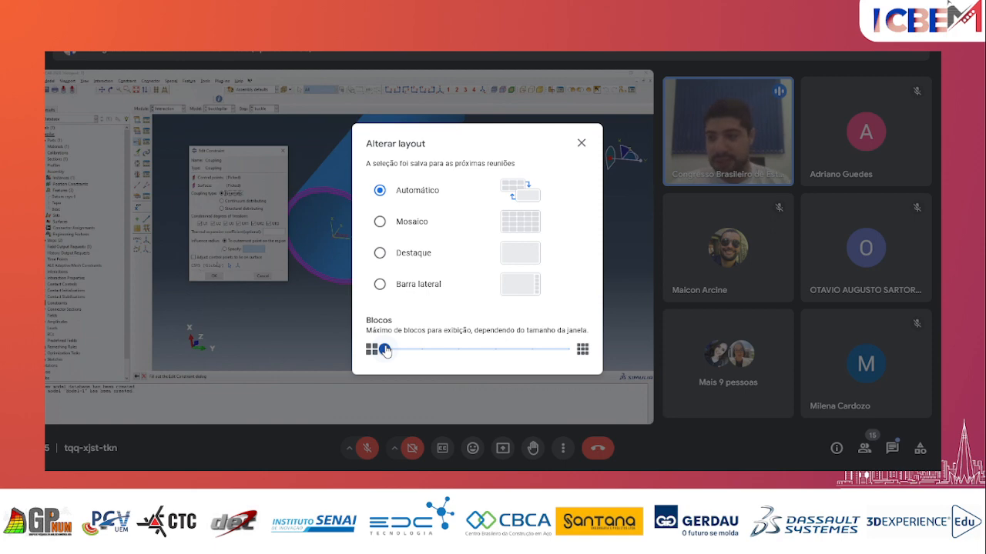
mouse_move(388, 352)
left_mouse_down()
mouse_move(409, 352)
mouse_move(385, 351)
left_mouse_up()
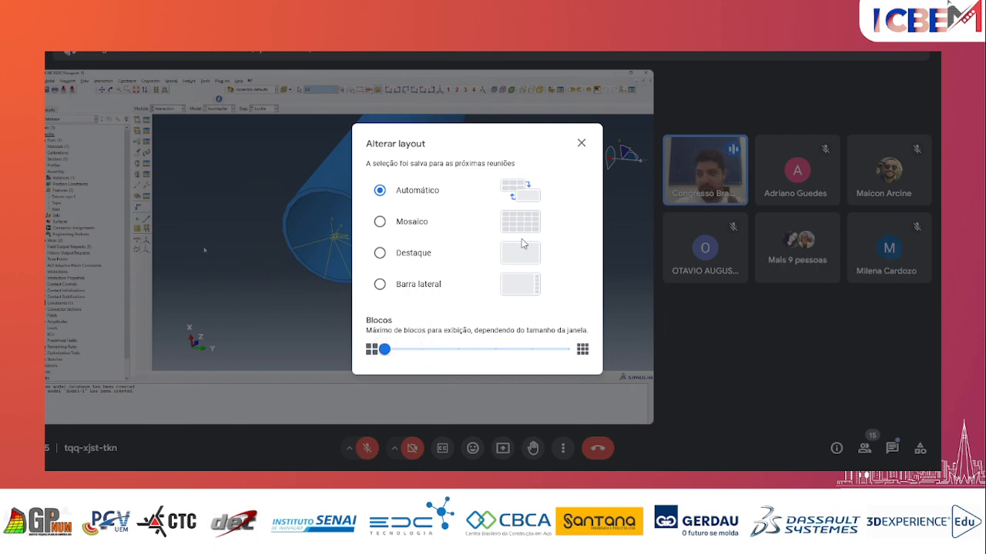
left_click(513, 285)
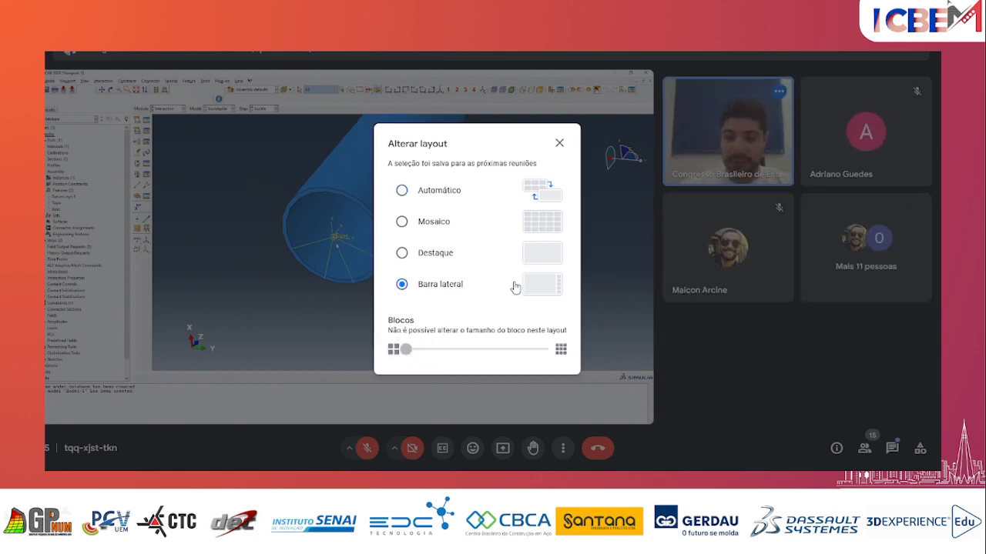
left_click(559, 143)
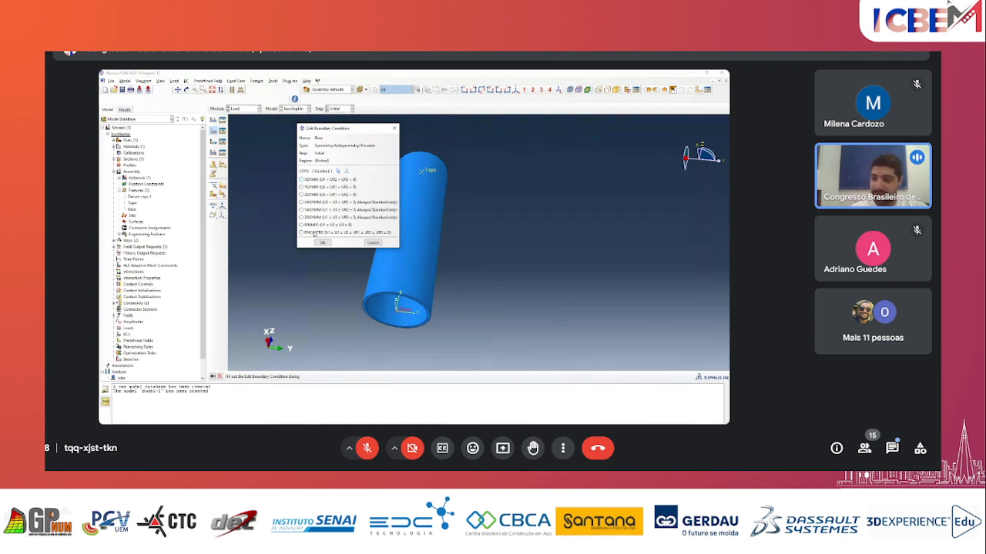
- Set the Base boundary condition to ENCASTRE and save it
left_click(315, 232)
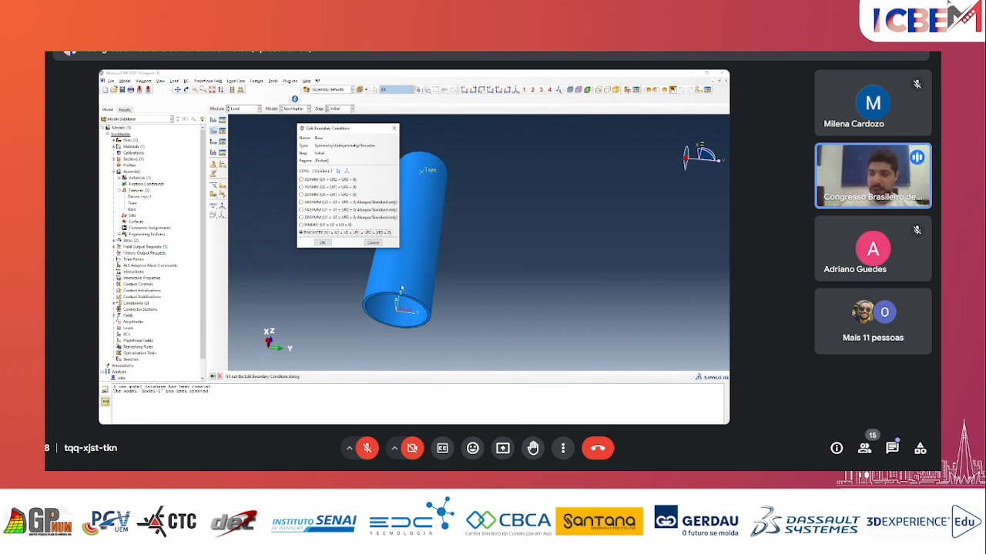
left_click(324, 243)
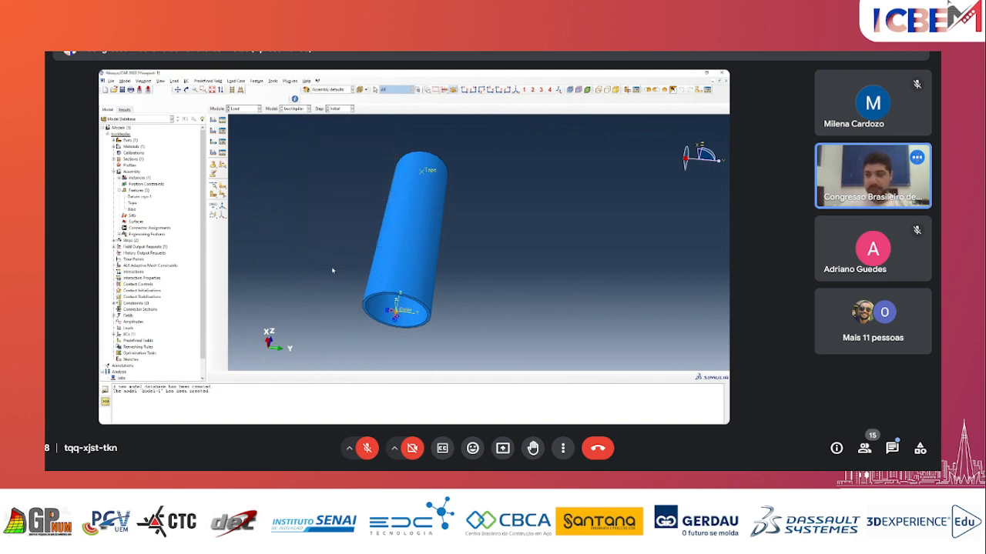
- Create a Displacement/Rotation boundary condition named Topo in the Initial step and apply it to the Topo reference point
left_click_drag(435, 185, 454, 180, "ctrl+alt")
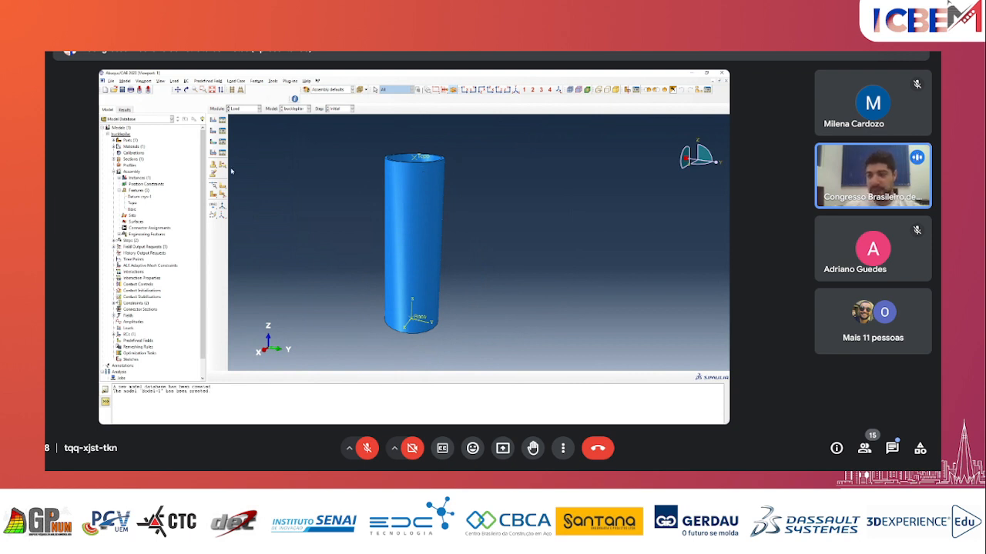
left_click(213, 131)
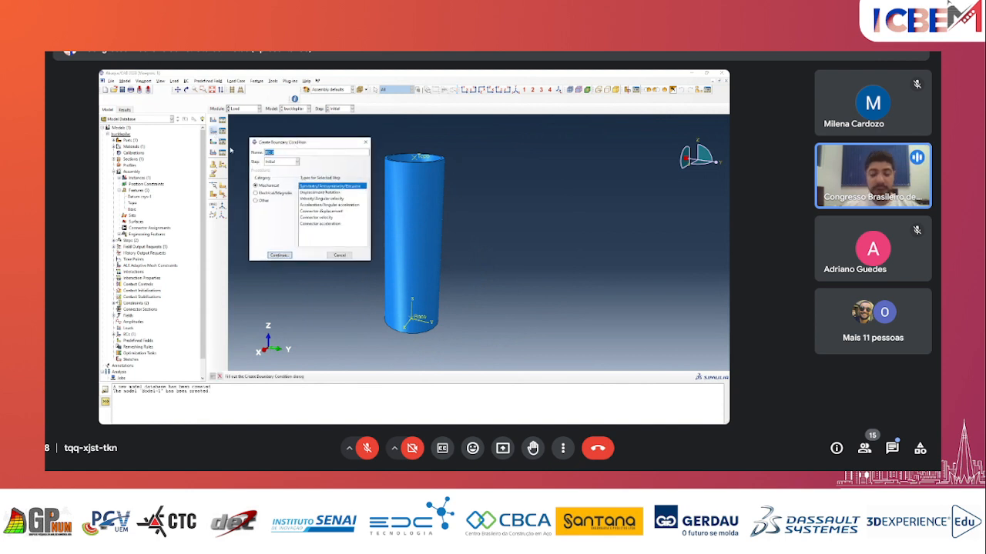
type("Topo")
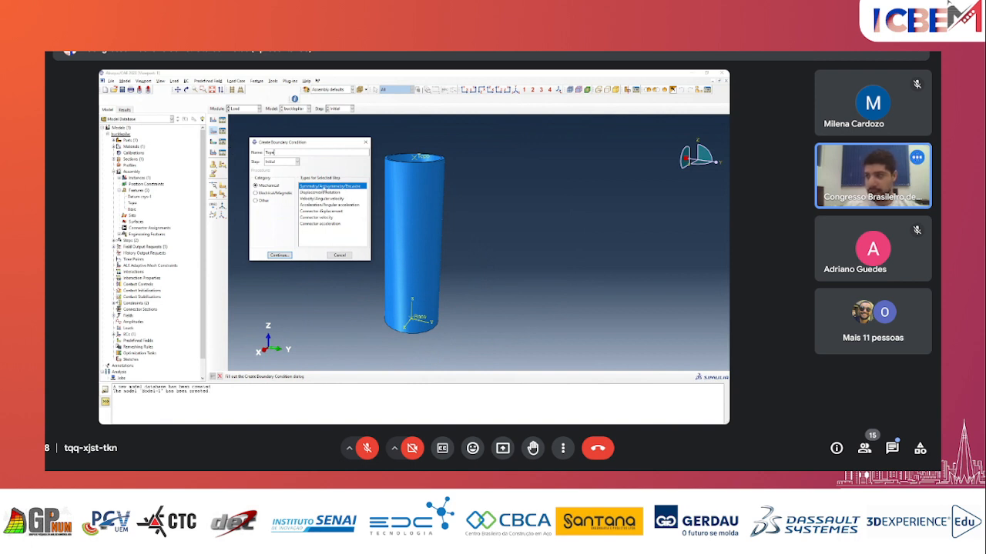
left_click(311, 193)
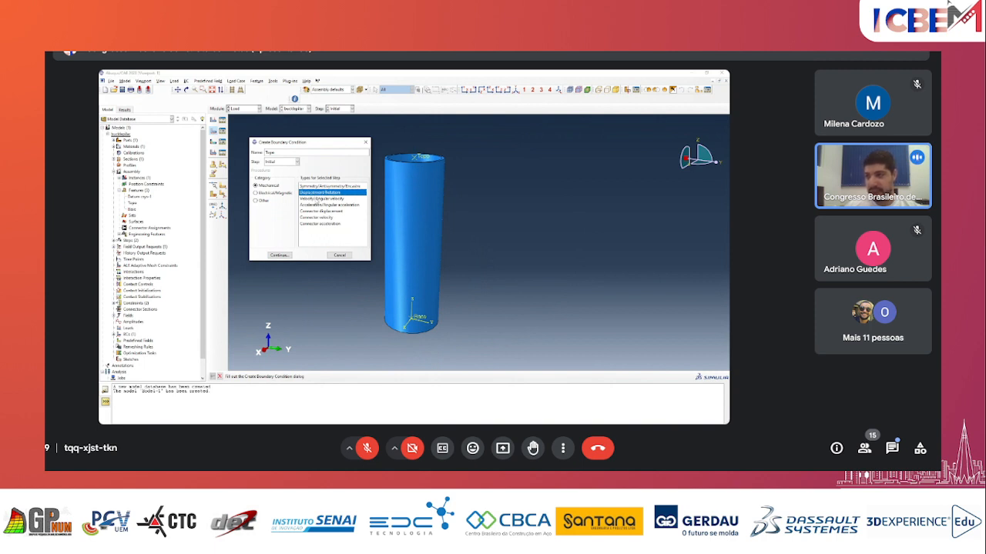
left_click(278, 255)
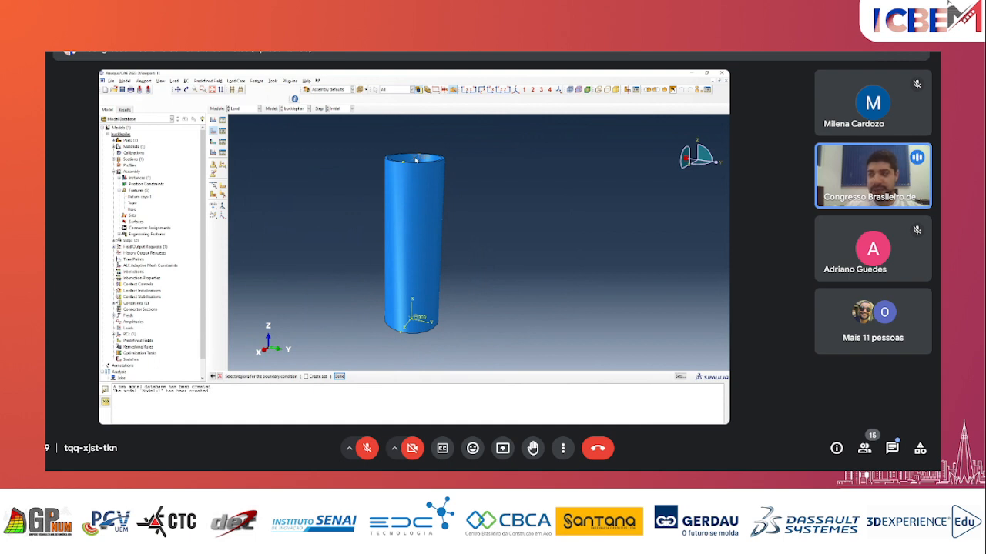
left_click(340, 377)
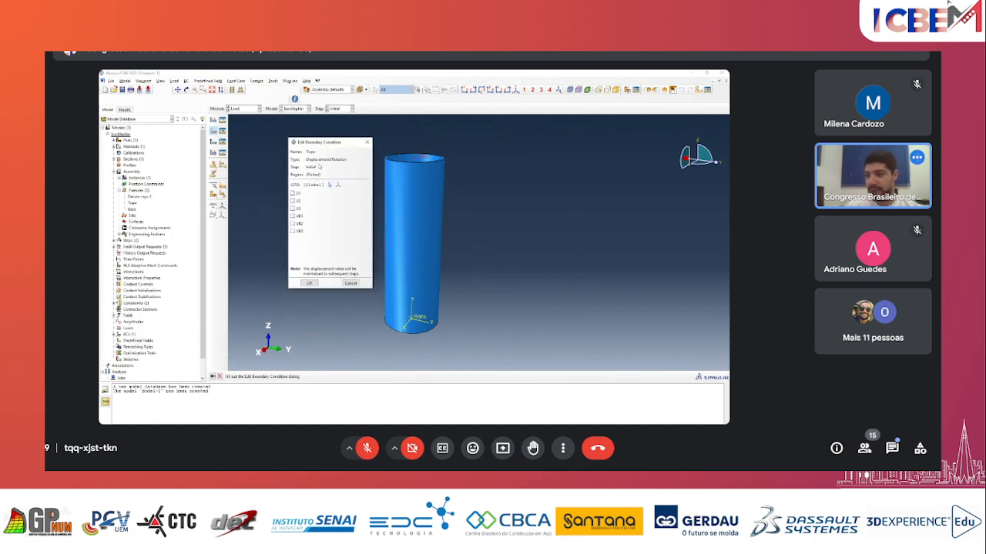
- Restrain U1, U2, UR1, UR2 and UR3 in the Topo boundary condition, leaving U3 free, and save it
left_click_drag(315, 142, 310, 126)
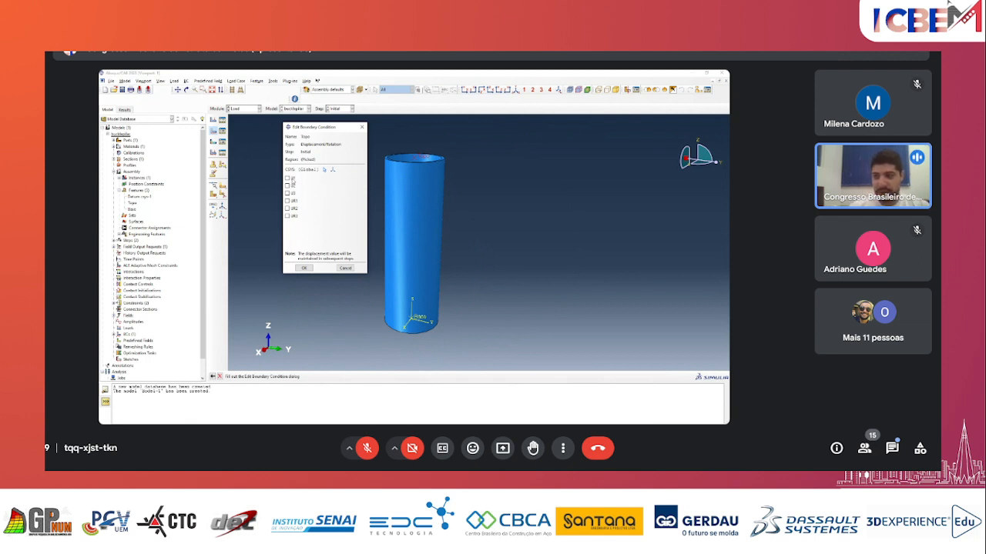
left_click(288, 179)
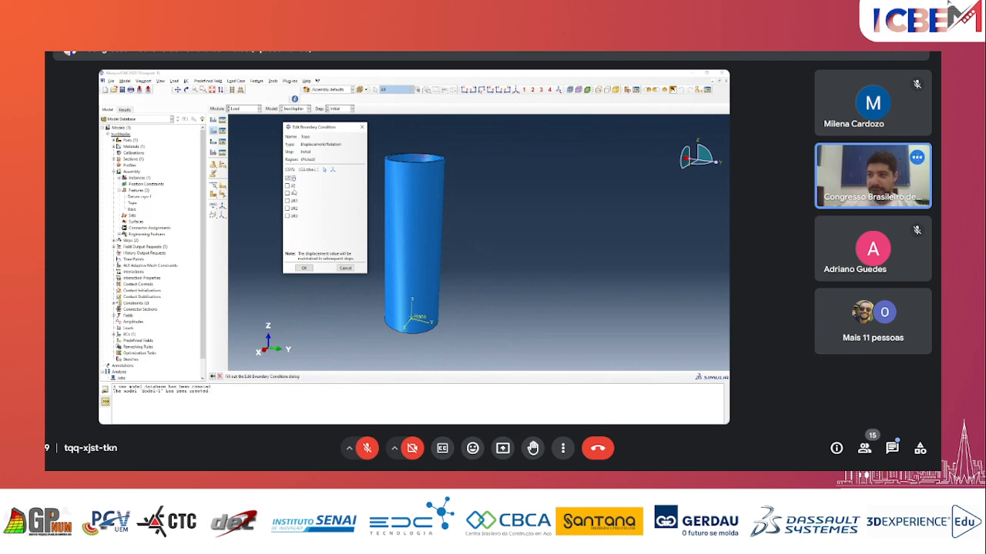
left_click(289, 185)
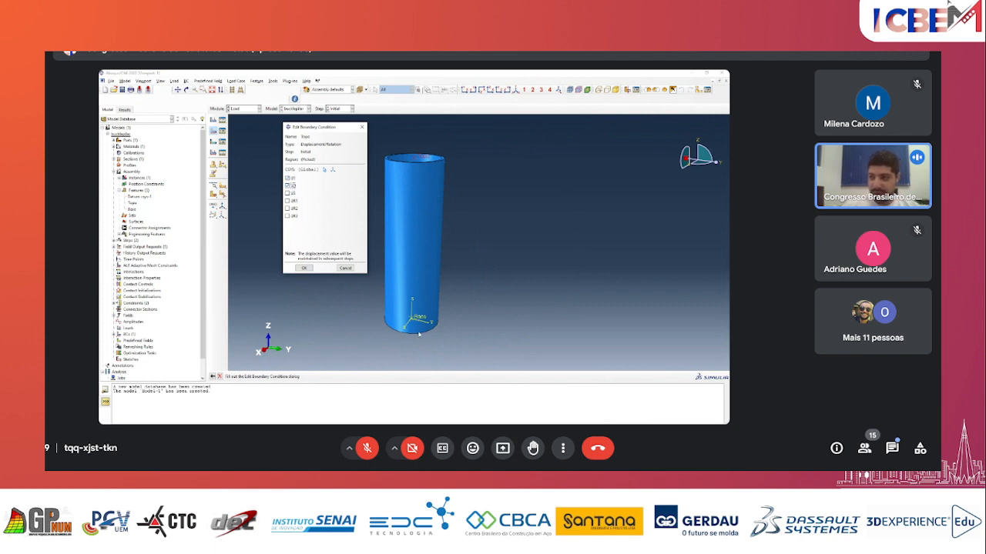
left_click(288, 201)
left_click(288, 208)
left_click(289, 217)
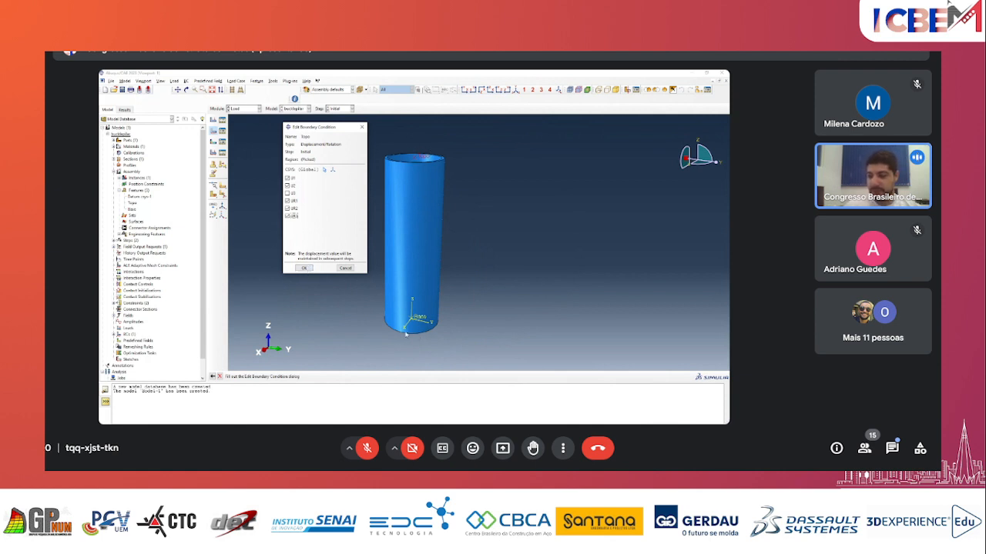
left_click(304, 268)
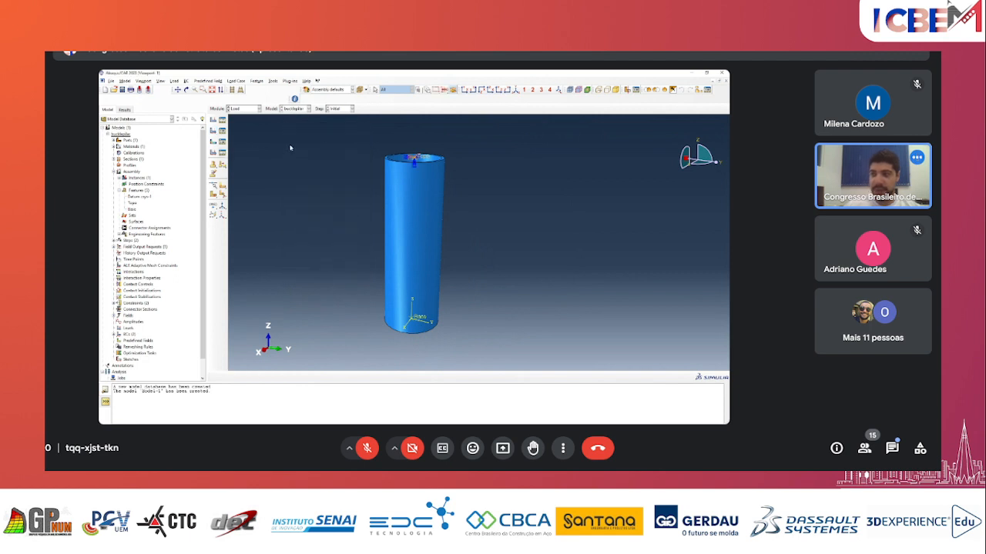
- Create a Displacement/Rotation boundary condition named Deslocamento in the buckle step and apply it to the Topo reference point
left_click(213, 131)
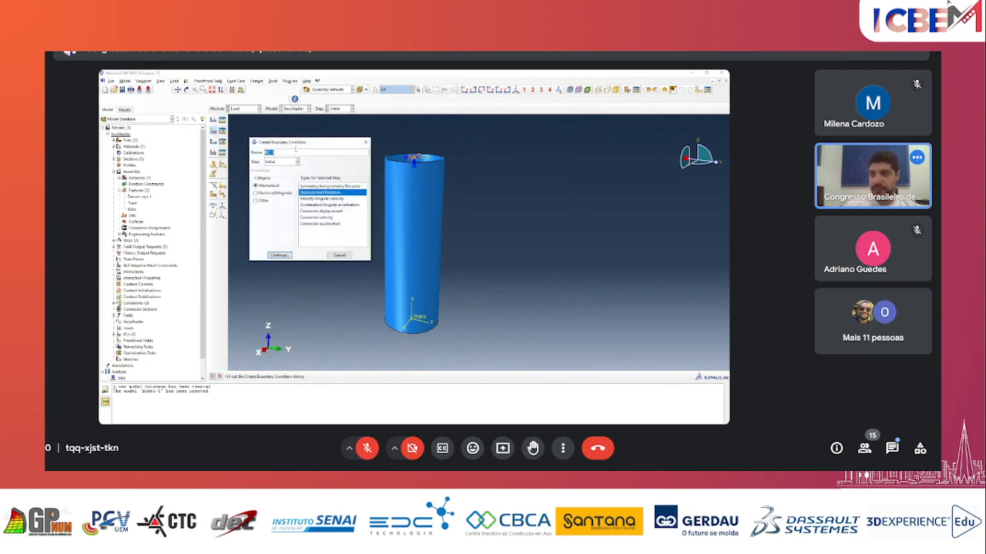
left_click_drag(279, 146, 261, 159)
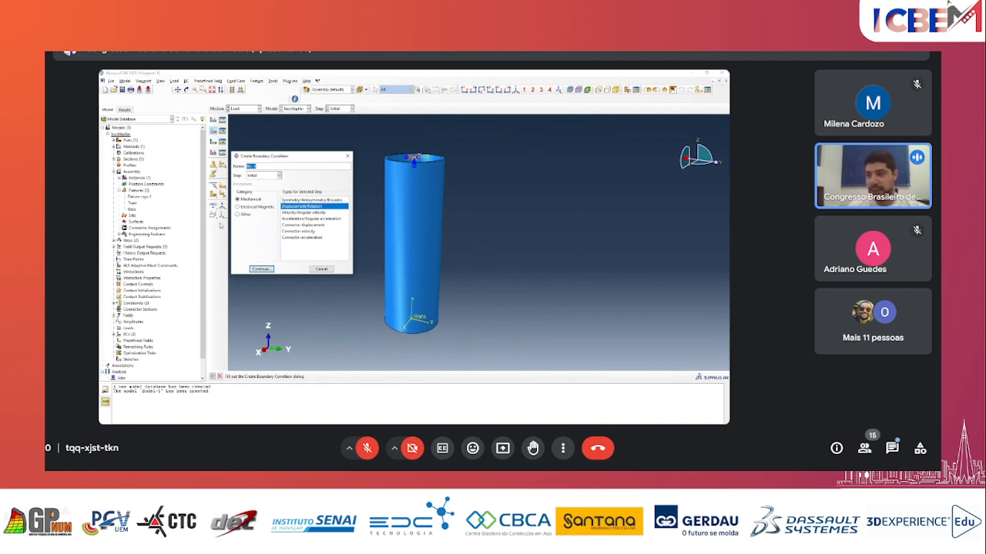
type("c")
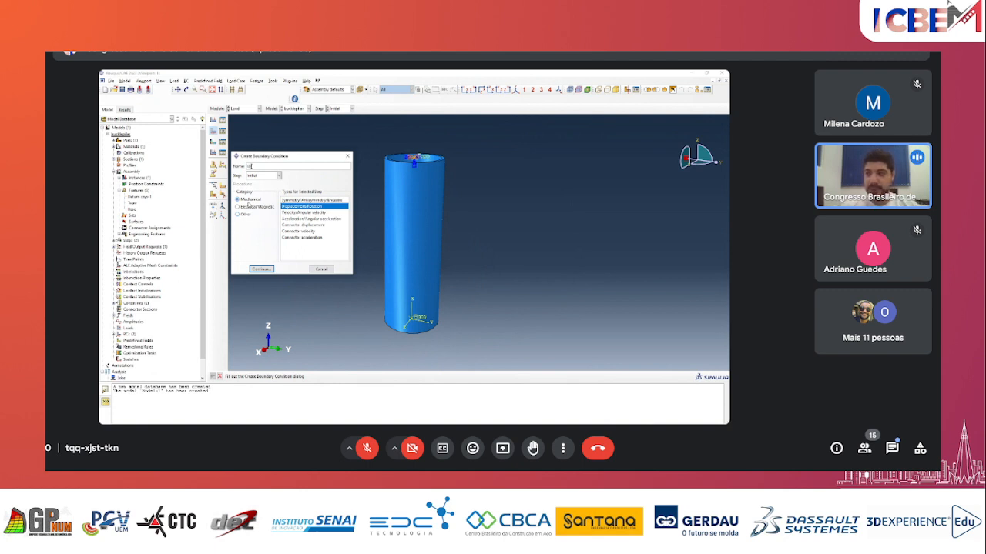
type("isp")
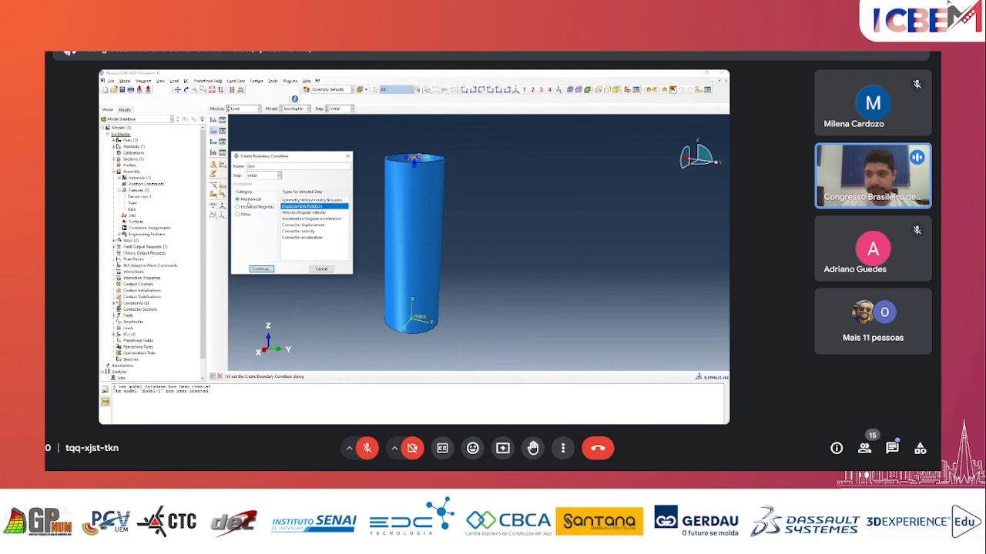
type("lacement")
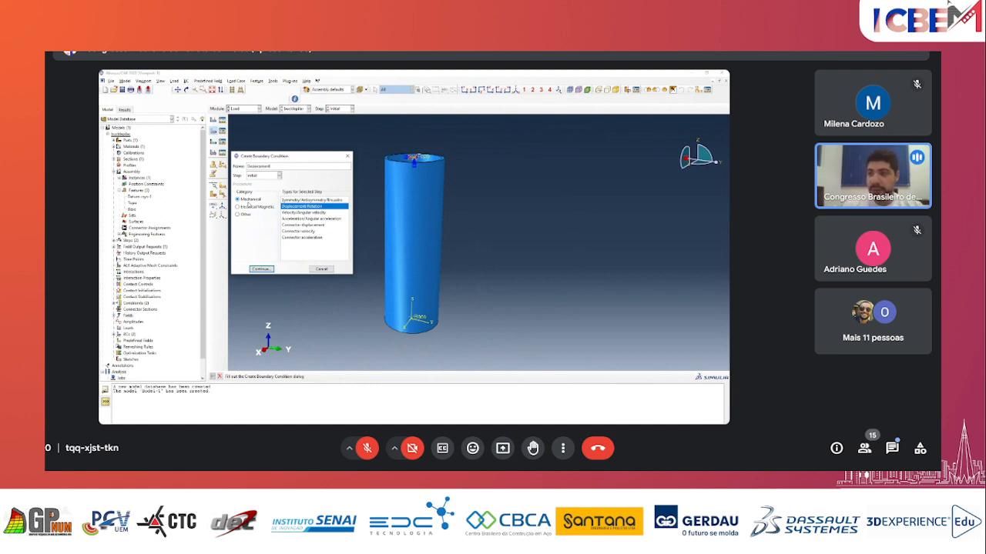
type("s")
left_click(263, 176)
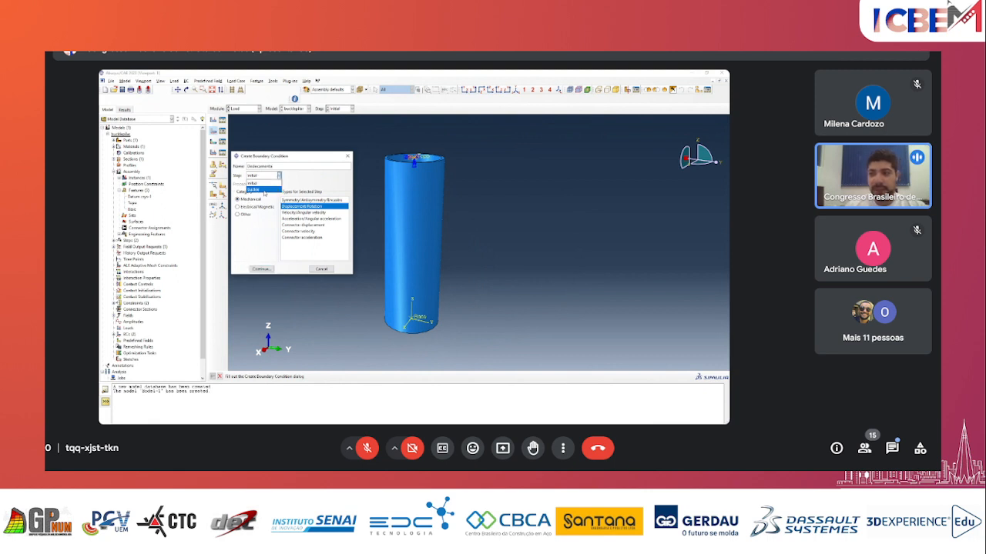
left_click(265, 189)
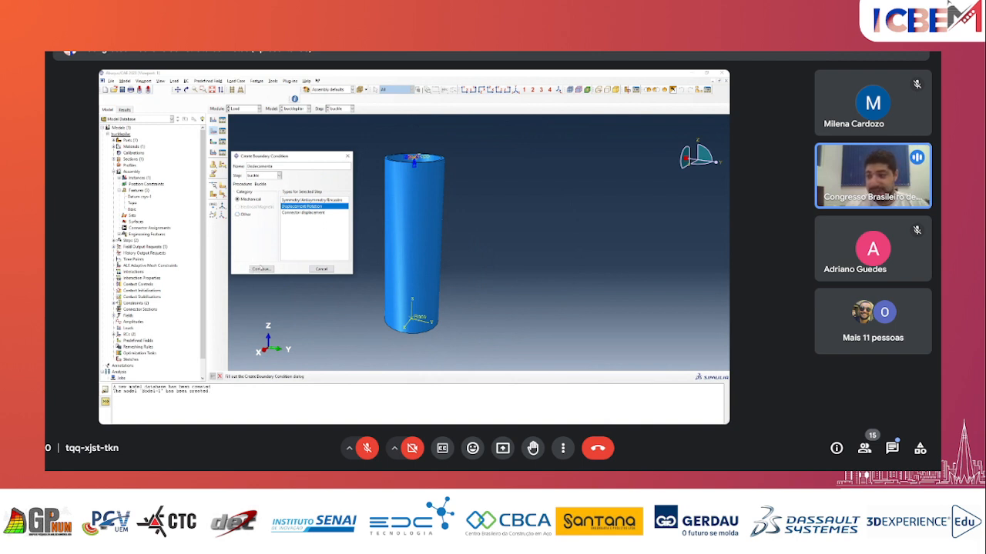
left_click(262, 269)
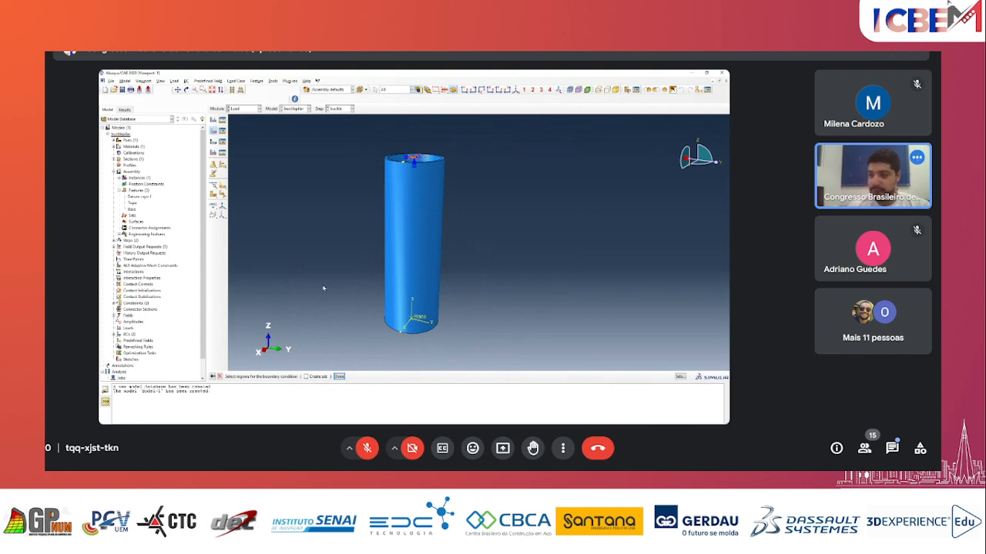
left_click(339, 377)
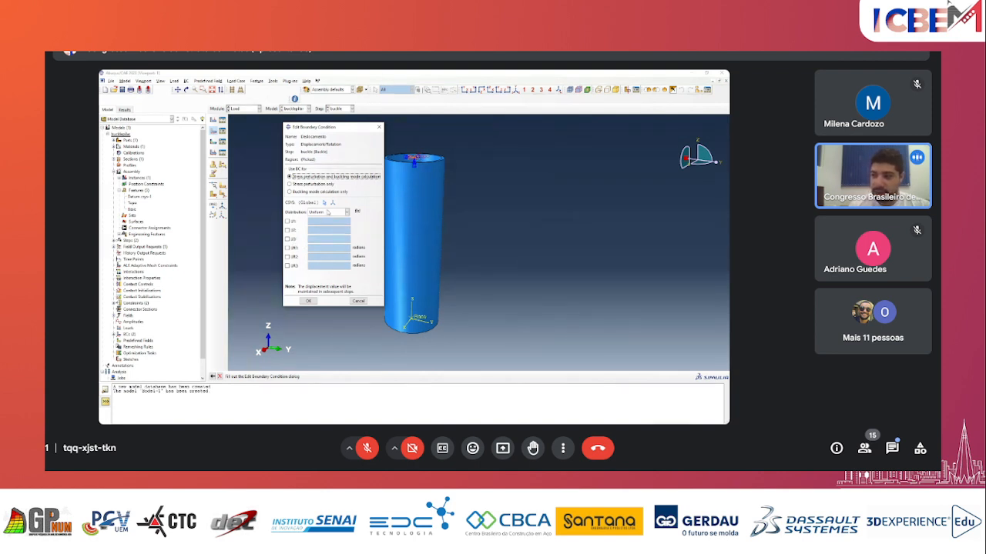
- Prescribe a U3 displacement of -1 in the Deslocamento boundary condition and save it
left_click(288, 239)
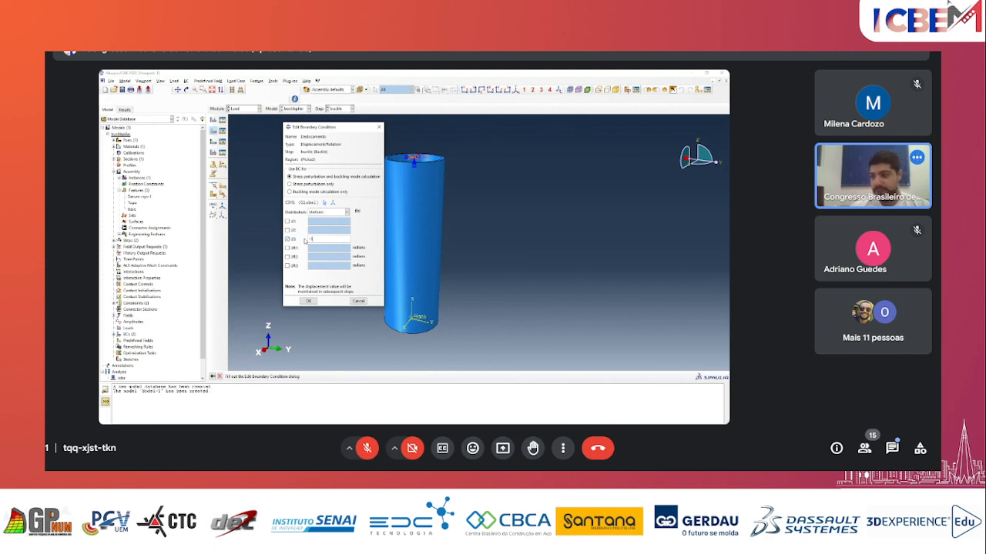
left_click(308, 301)
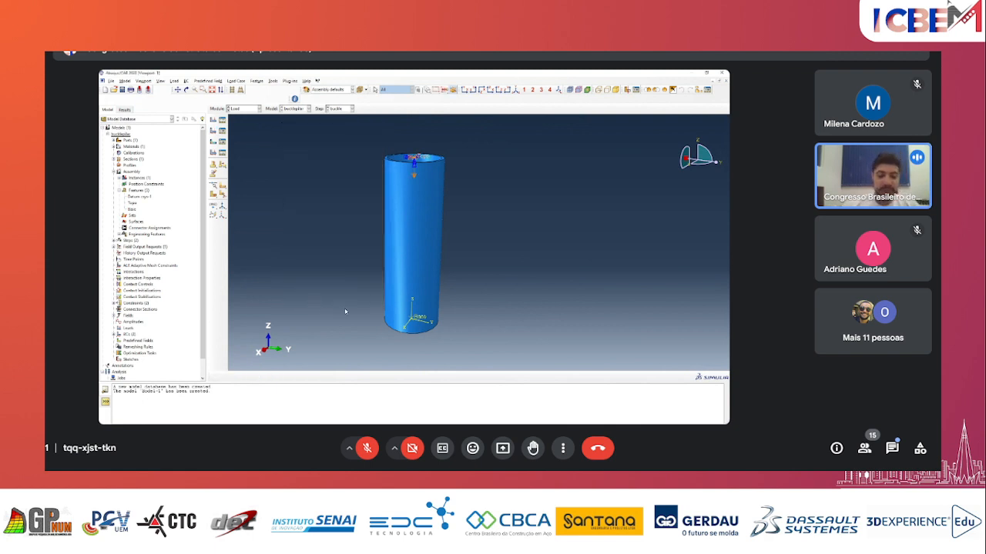
scroll(422, 172, "up", 2)
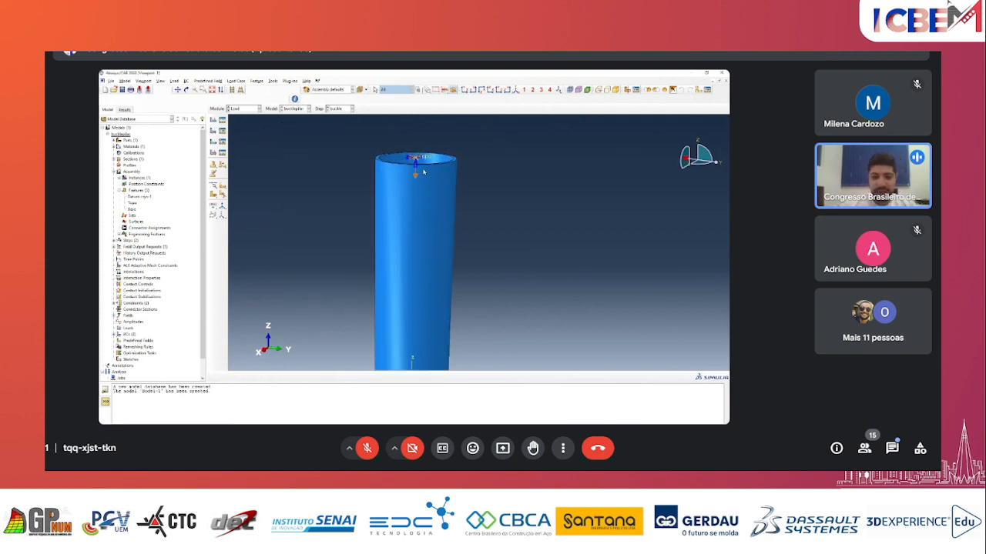
scroll(419, 180, "down", 3)
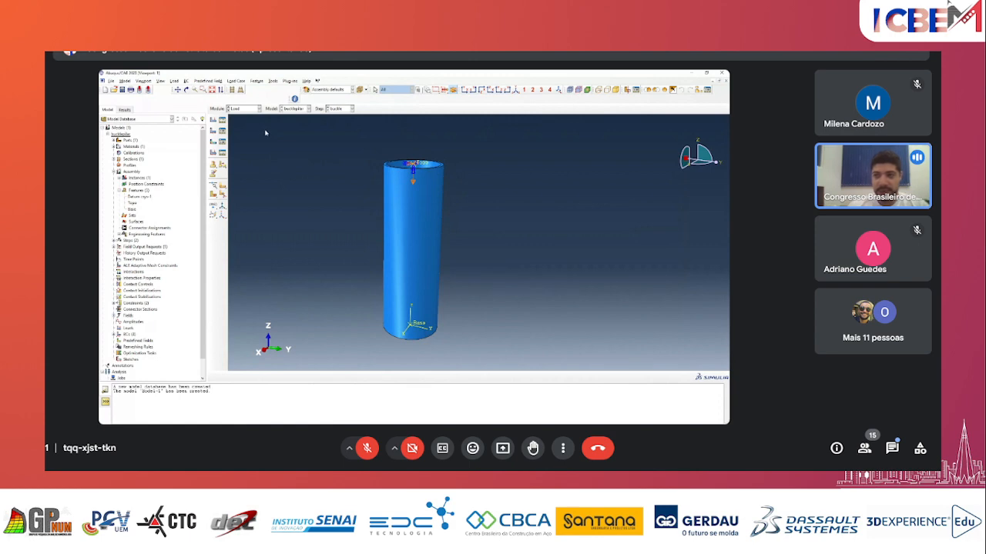
- Switch to the Mesh module and make the Tubo part, instead of the assembly, the object to mesh
left_click(251, 109)
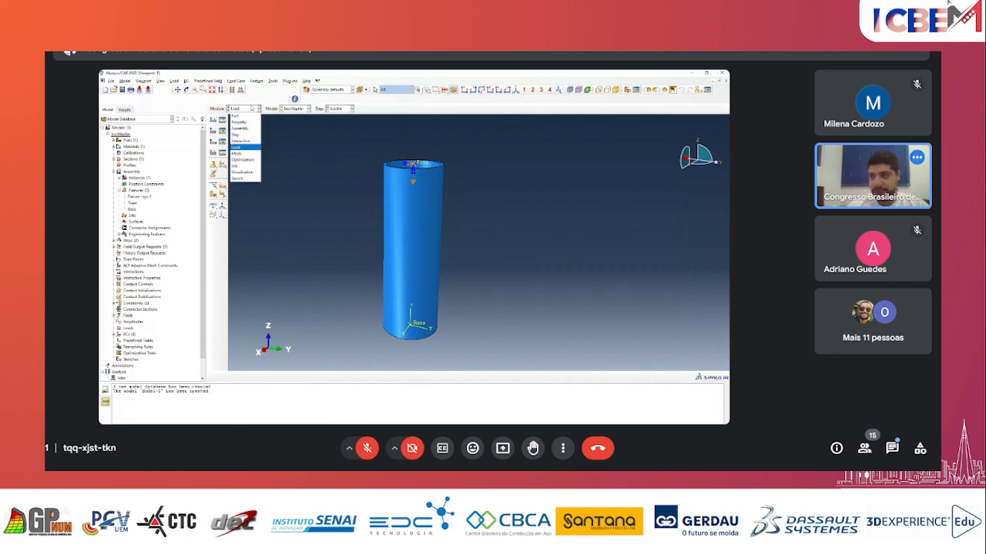
left_click(241, 149)
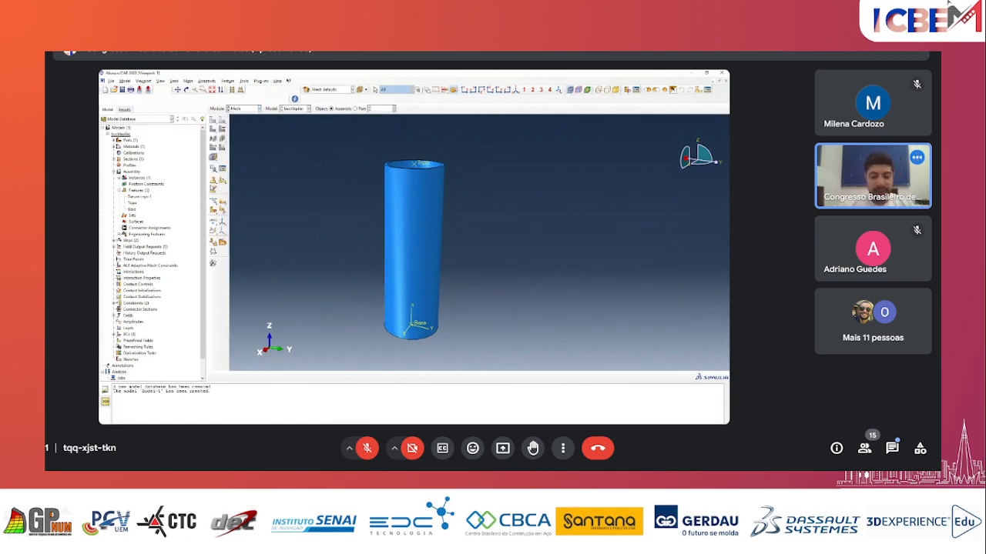
mouse_move(368, 225)
left_mouse_down("ctrl+alt")
mouse_move(371, 245)
mouse_move(369, 230)
left_mouse_up("ctrl+alt")
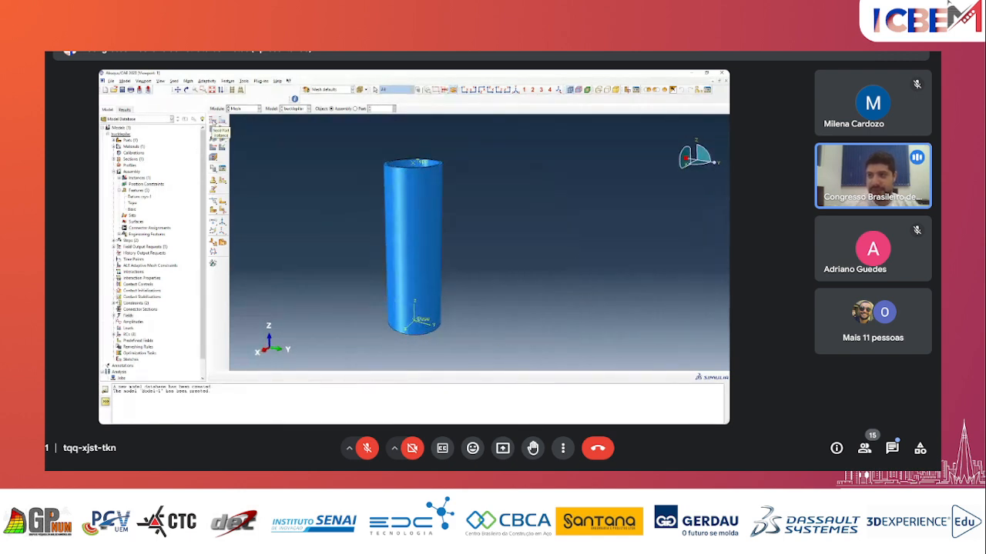
left_click(214, 127)
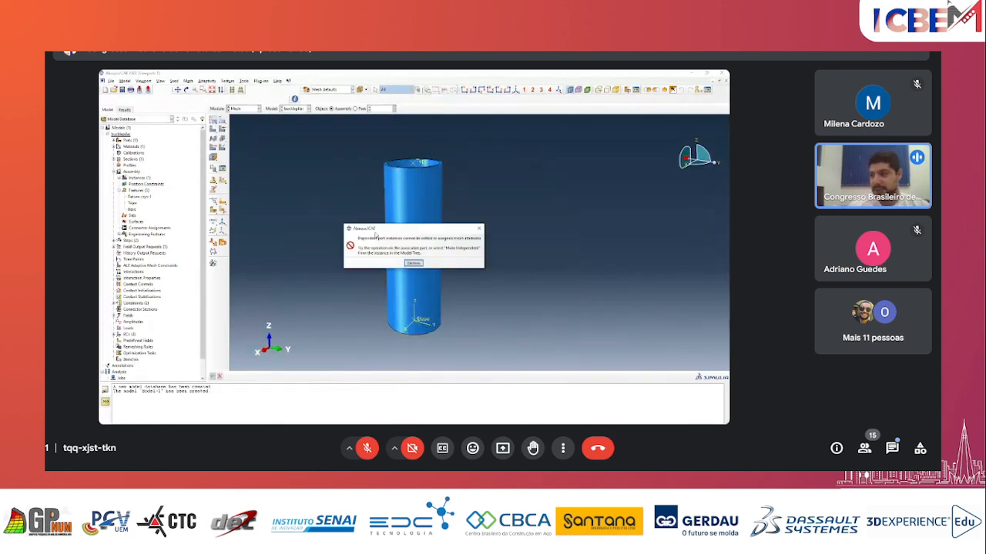
left_click(413, 263)
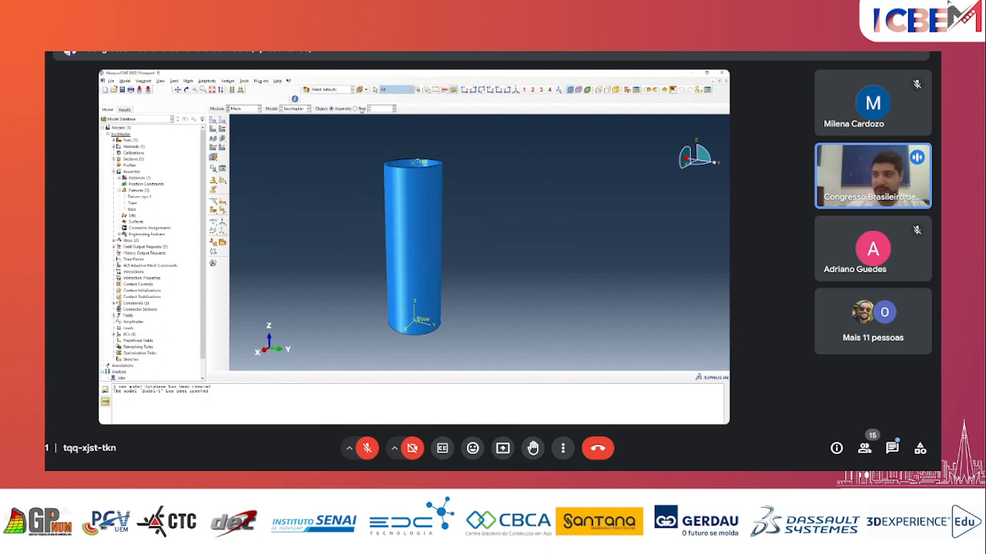
left_click(356, 108)
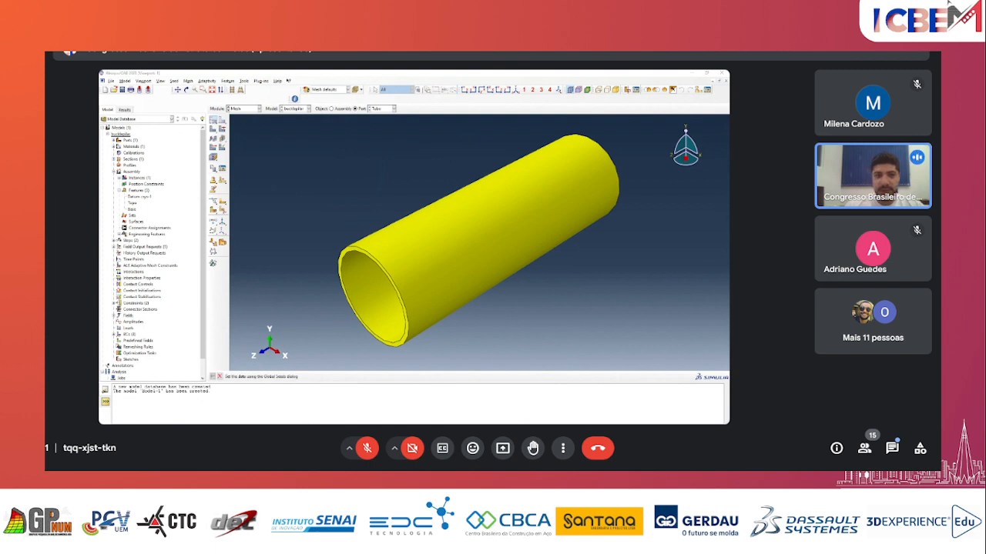
- Seed the Tubo part with an approximate global size of 8, keeping the default curvature control
left_click(213, 120)
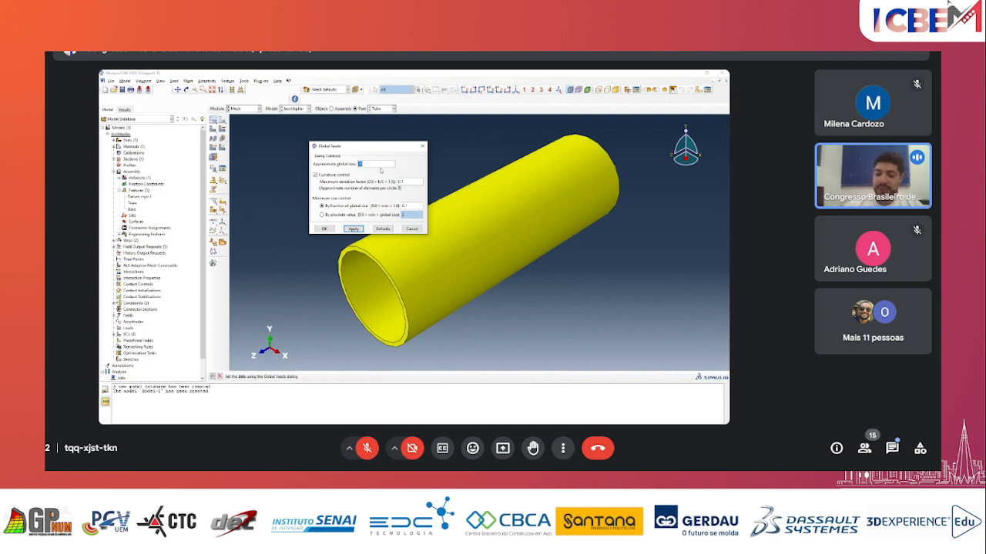
type("8")
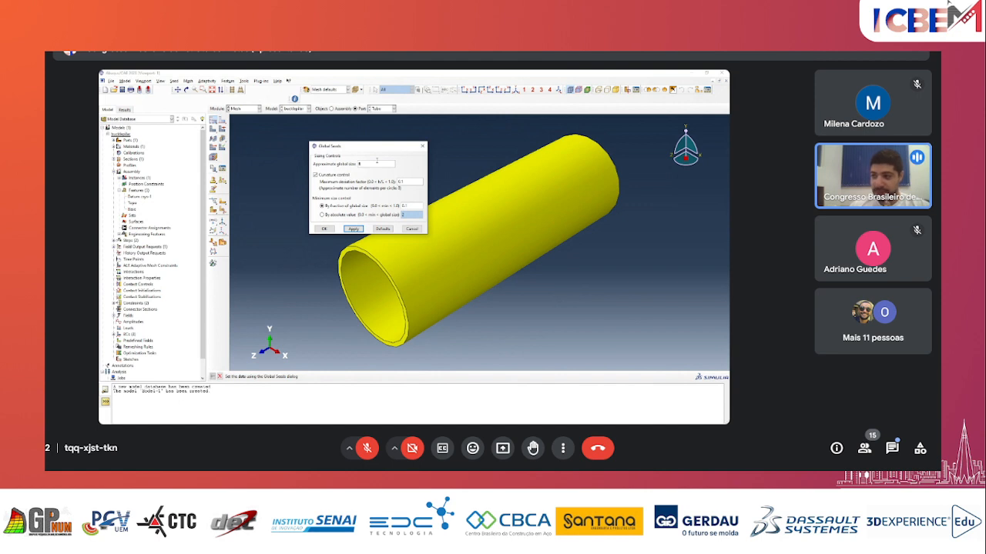
left_click(352, 230)
left_click(324, 230)
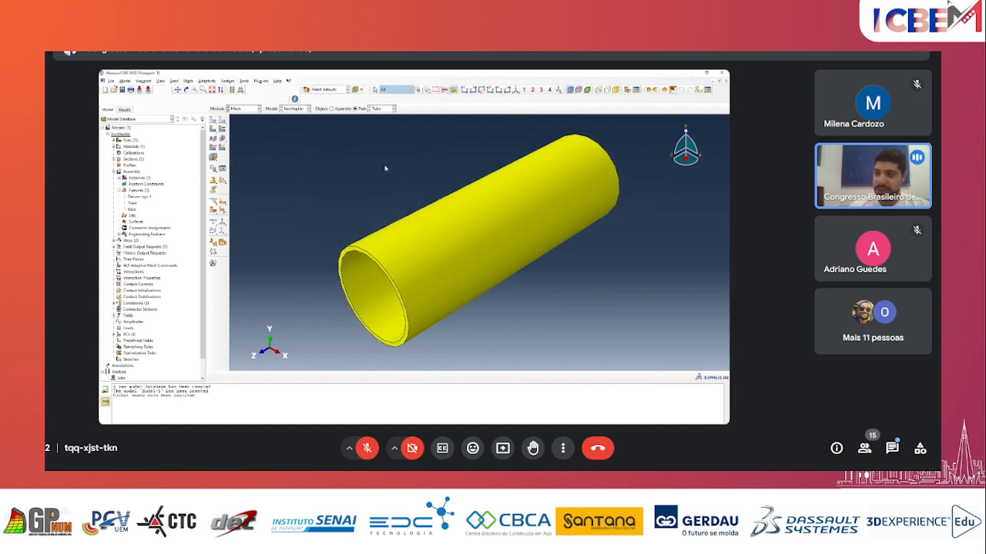
left_click(213, 120)
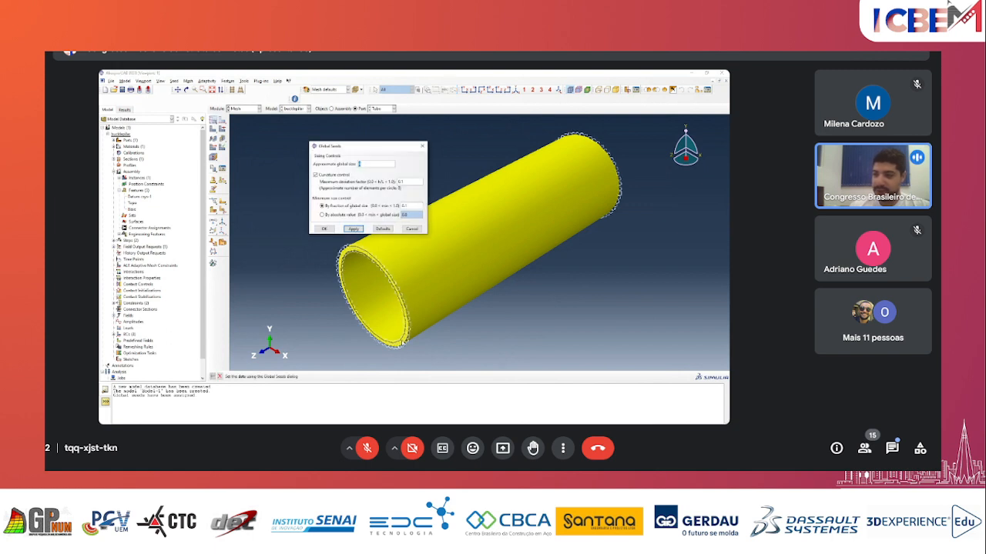
left_click(324, 229)
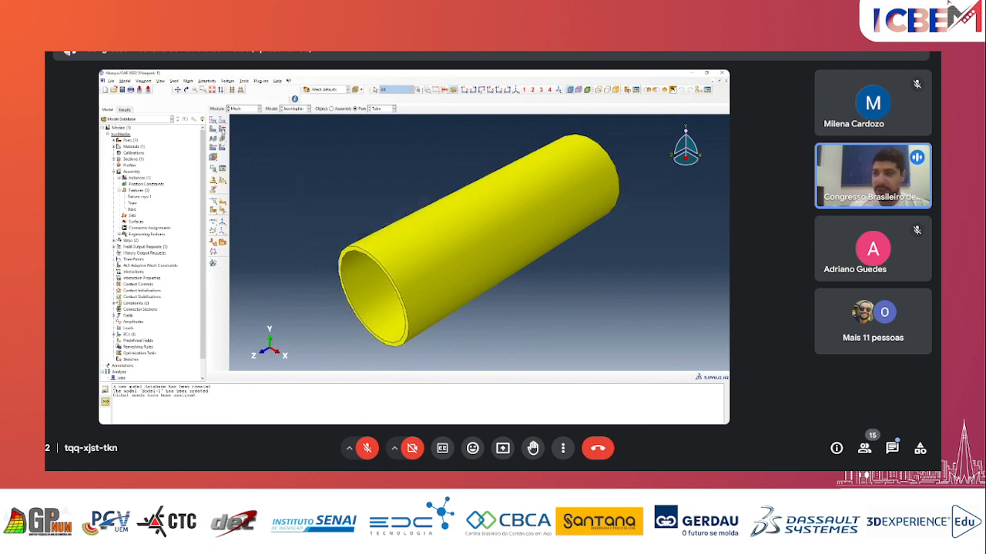
- Set the Tubo part's mesh controls to swept Hex elements with the Medial axis algorithm and minimized mesh transition
left_click(222, 129)
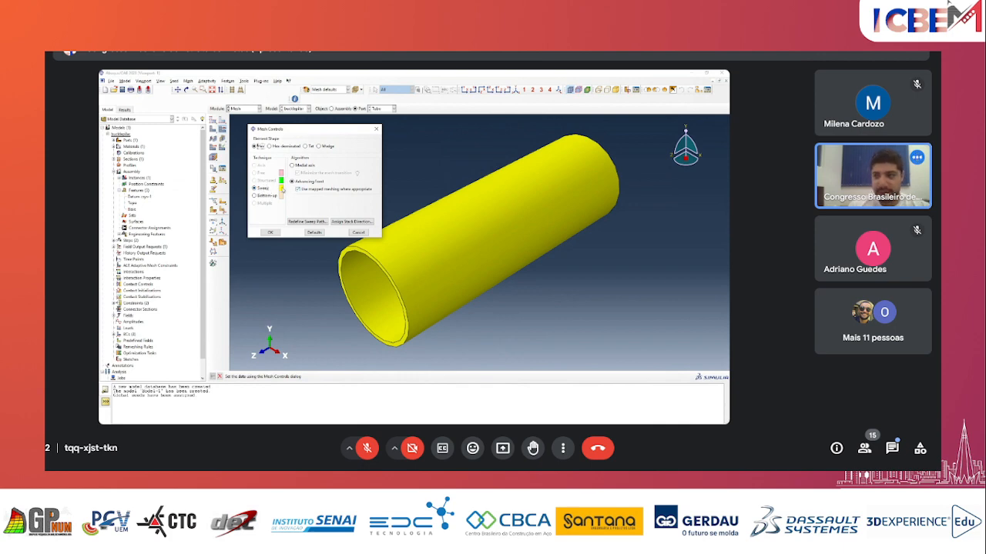
left_click(297, 166)
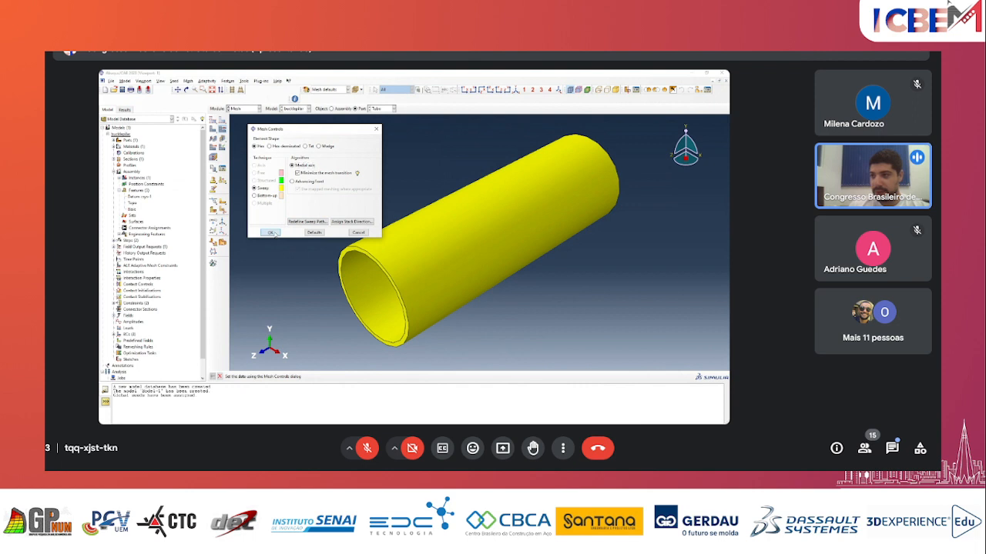
left_click(270, 232)
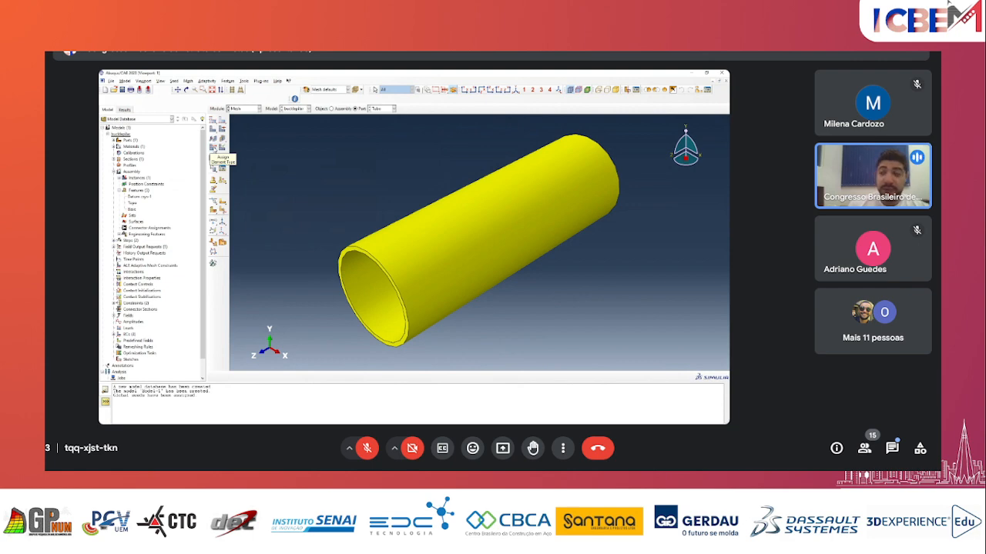
- Assign the Standard linear 3D Stress element type with reduced integration to the Tubo part
left_click(213, 155)
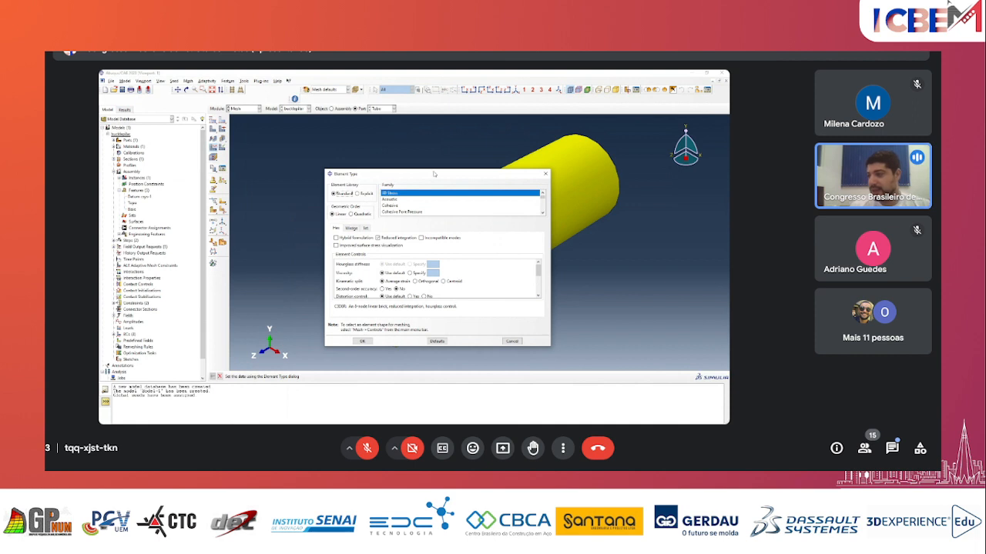
left_click_drag(418, 176, 399, 134)
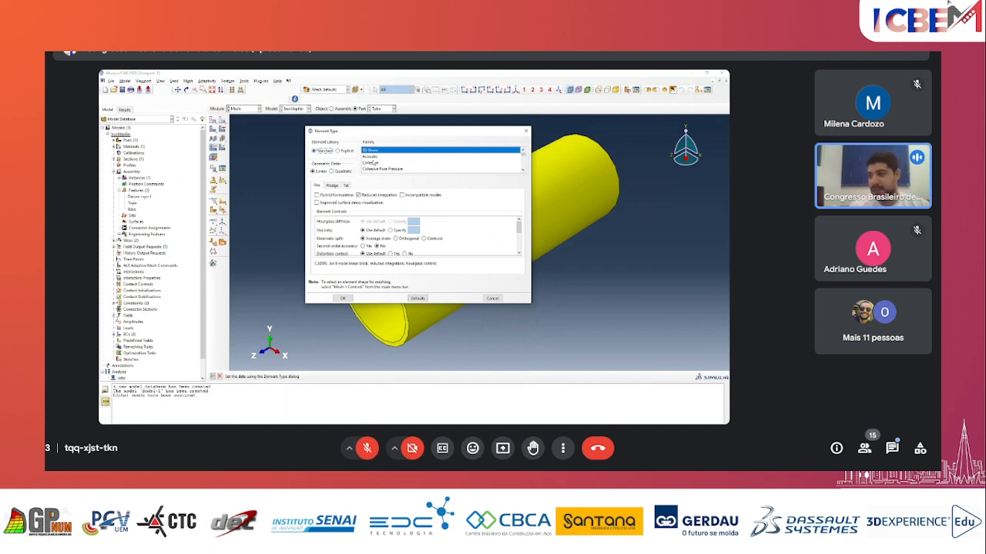
scroll(404, 164, "down", 3)
scroll(404, 164, "down", 1)
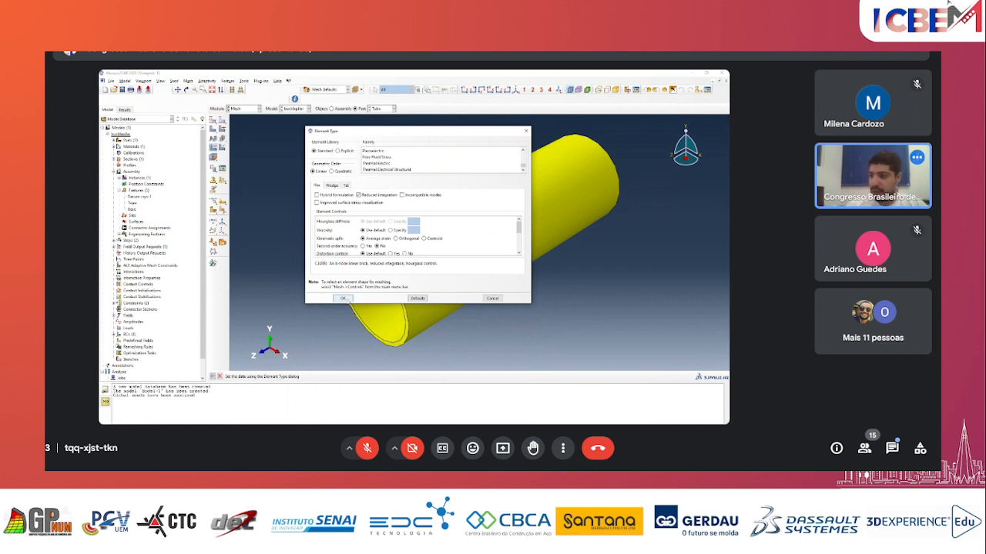
left_click(344, 298)
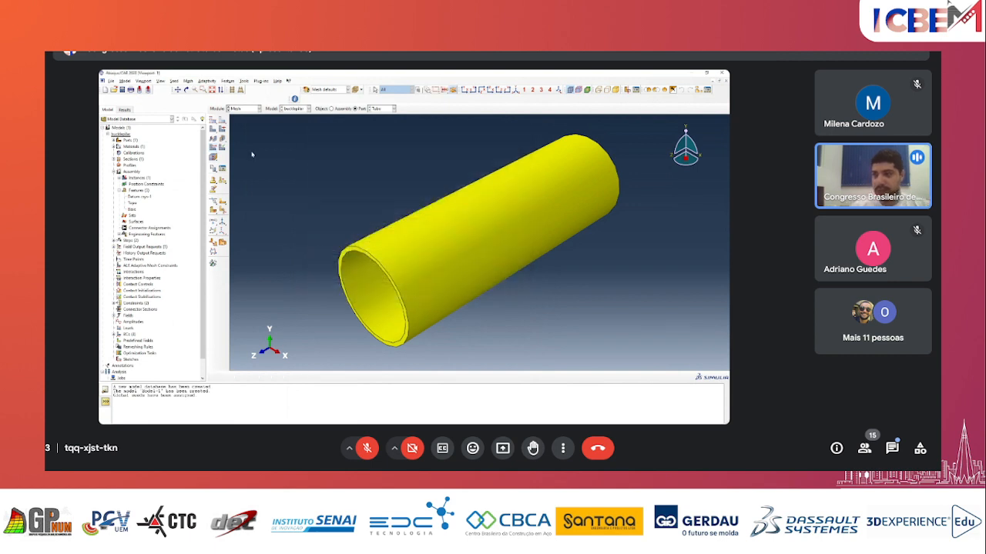
- Generate the mesh on the Tubo part and inspect it along the tube and at its open end
left_click(215, 137)
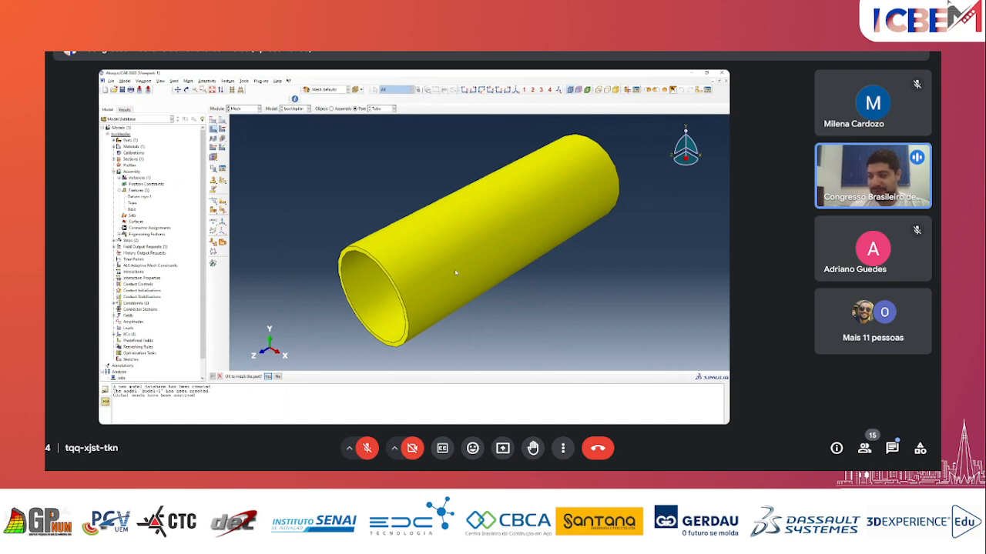
left_click(267, 376)
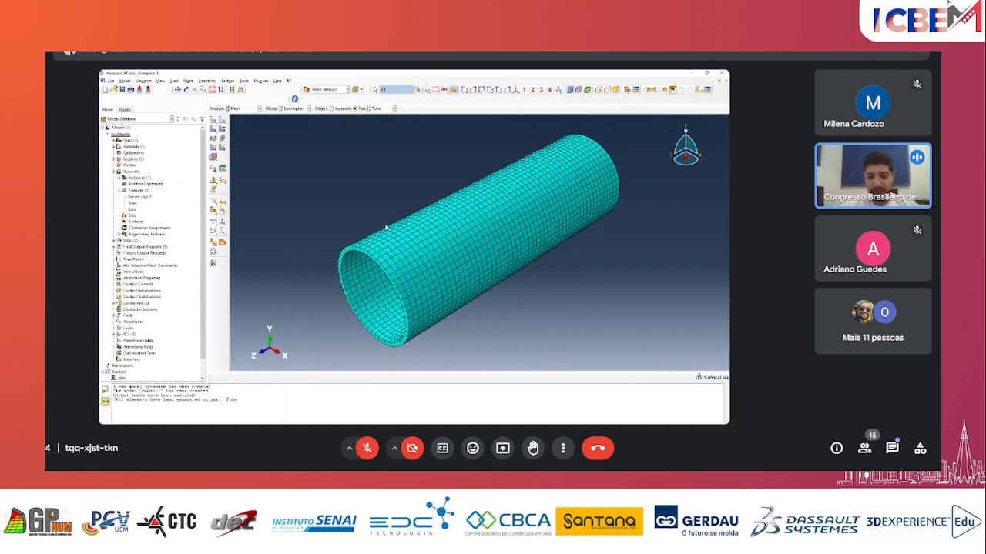
scroll(358, 245, "up", 1)
left_click_drag(506, 225, 448, 236, "ctrl+alt")
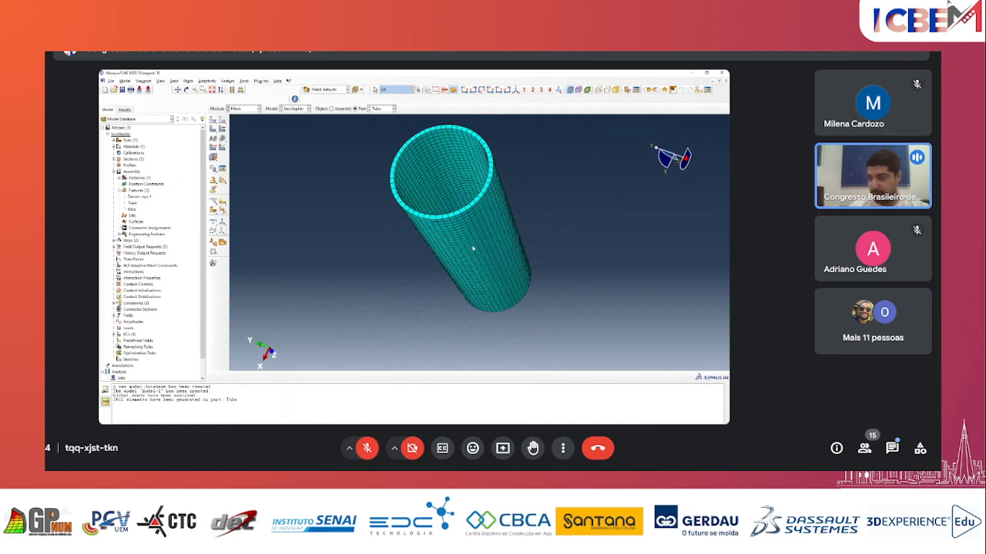
left_click_drag(431, 209, 433, 262, "ctrl+alt")
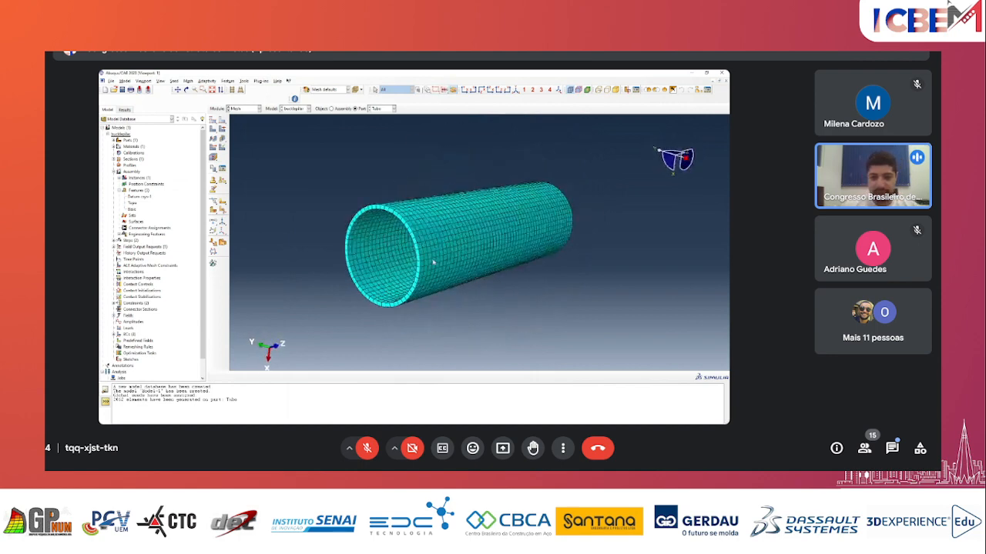
- Make the assembly, instead of the part, the displayed object in the Mesh module and check its mesh
left_click(247, 108)
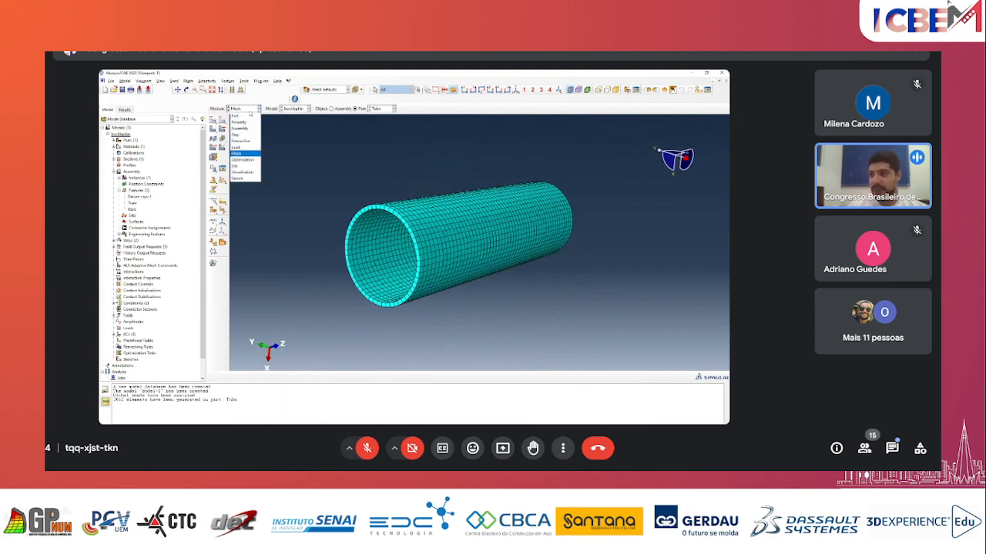
left_click(250, 114)
left_click(332, 109)
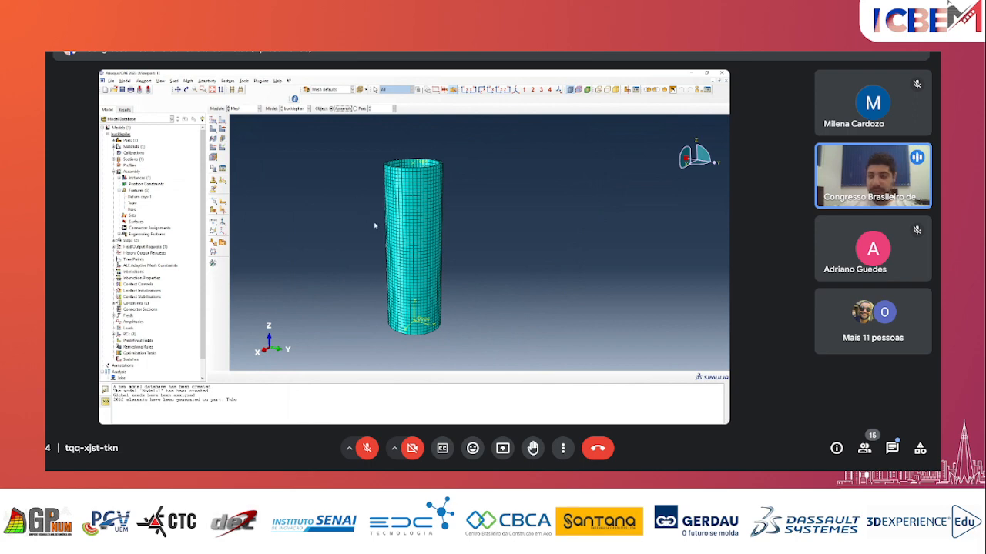
left_click_drag(375, 225, 363, 225, "ctrl+alt")
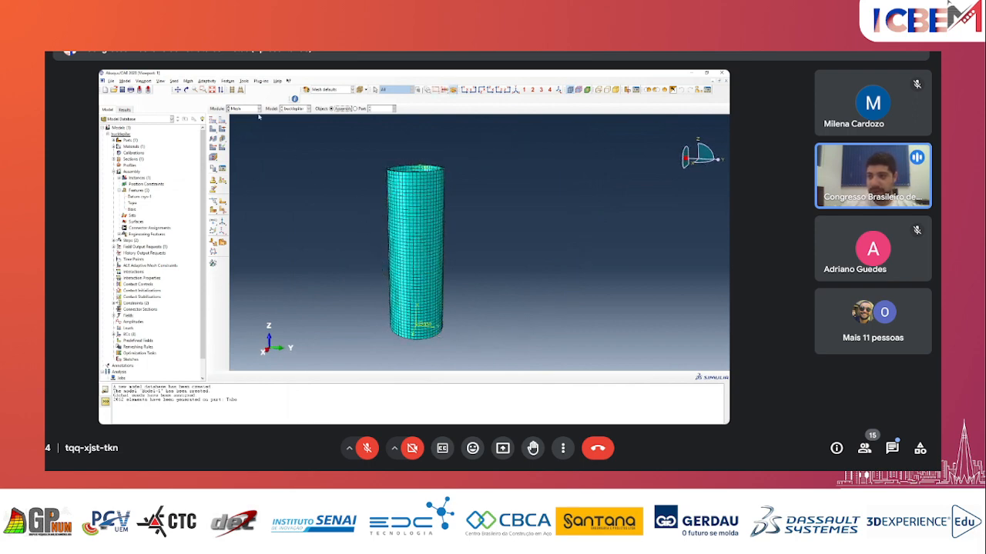
- Switch to the Job module and start a new job named buckle with the model as its source
left_click(249, 111)
left_click(239, 166)
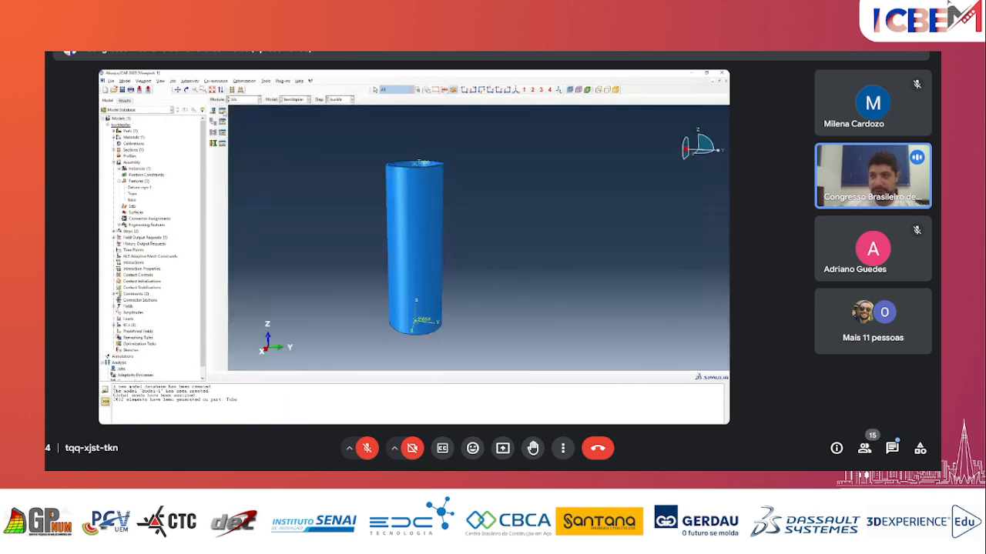
left_click(221, 110)
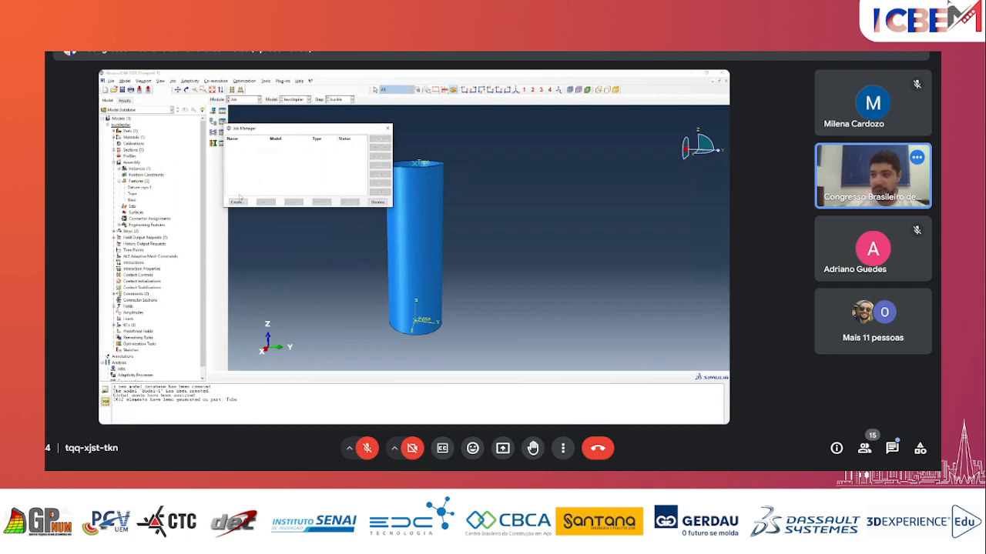
left_click(238, 202)
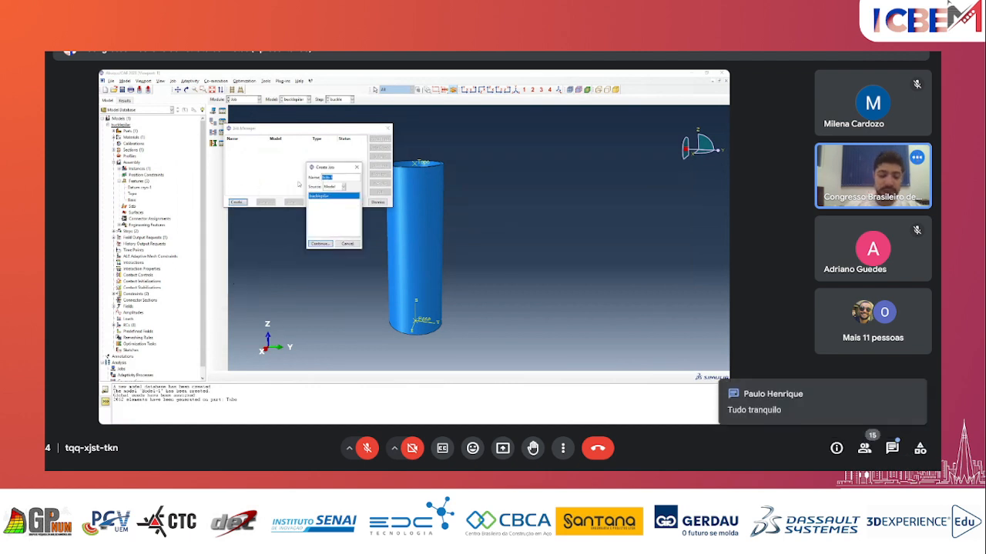
type("t")
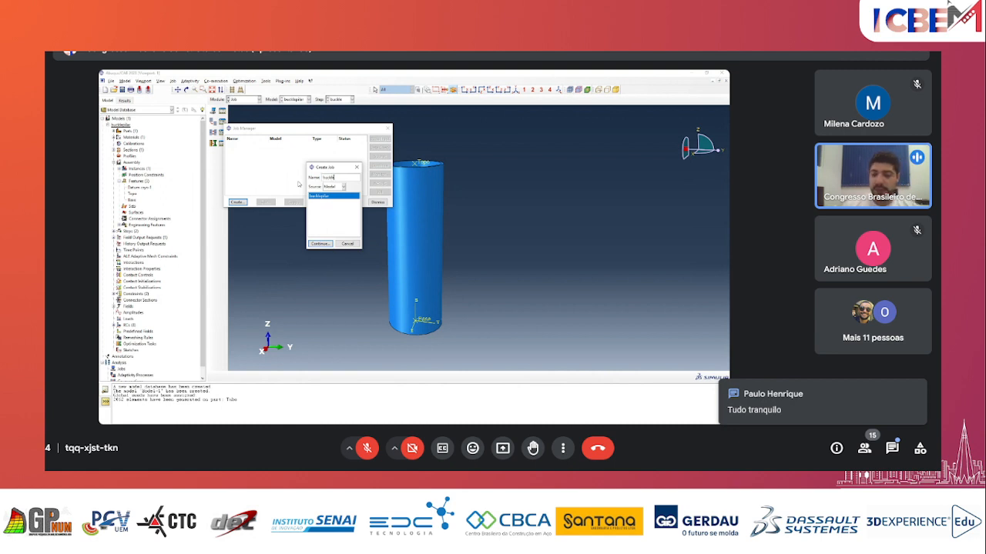
left_click(343, 186)
left_click(331, 194)
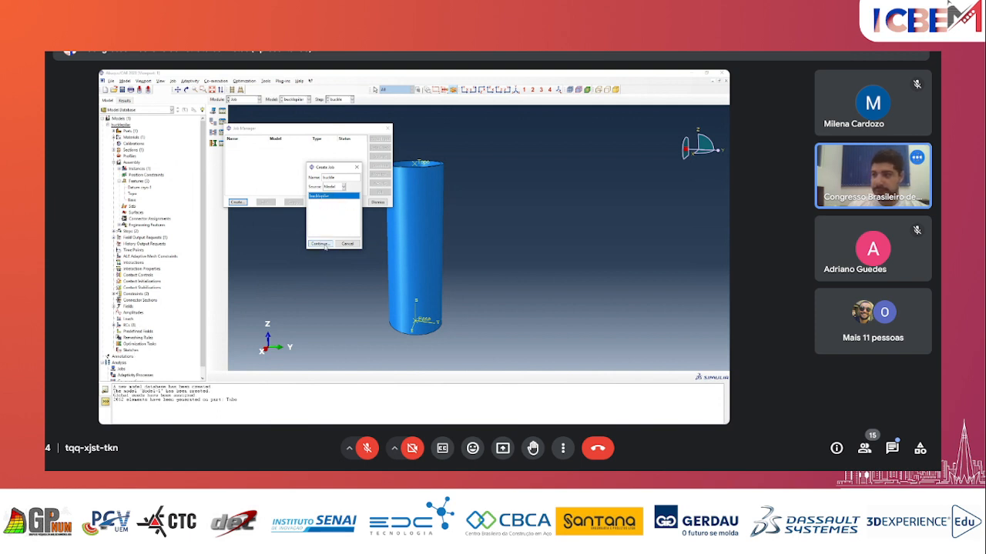
left_click(319, 244)
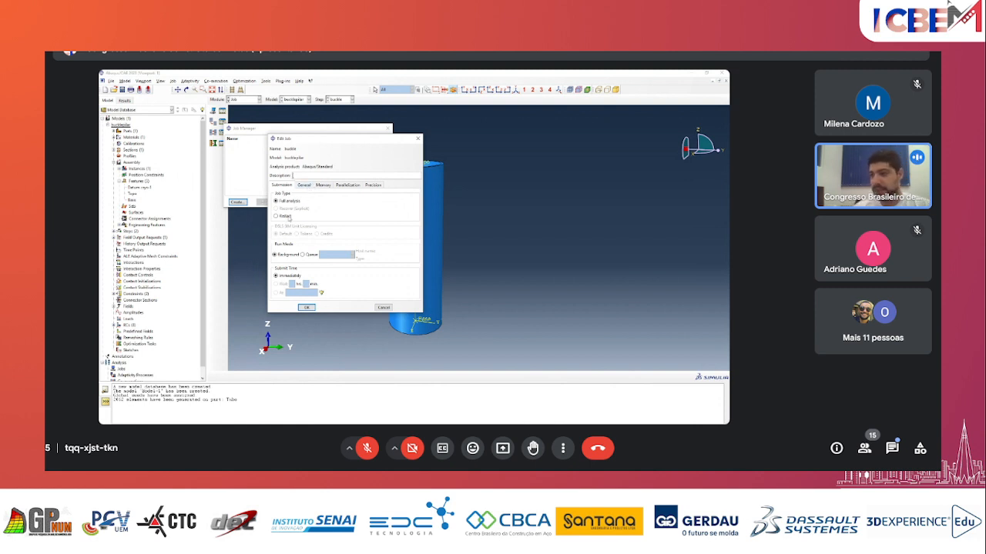
- Enable multiple processors for the buckle job, review its general, memory and precision settings, and save it as a full analysis
left_click(304, 187)
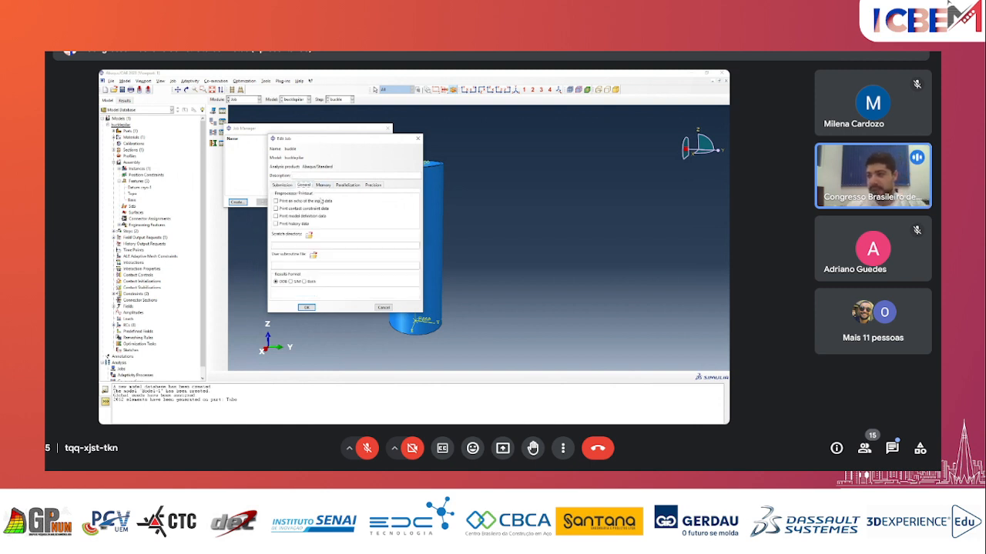
left_click(329, 185)
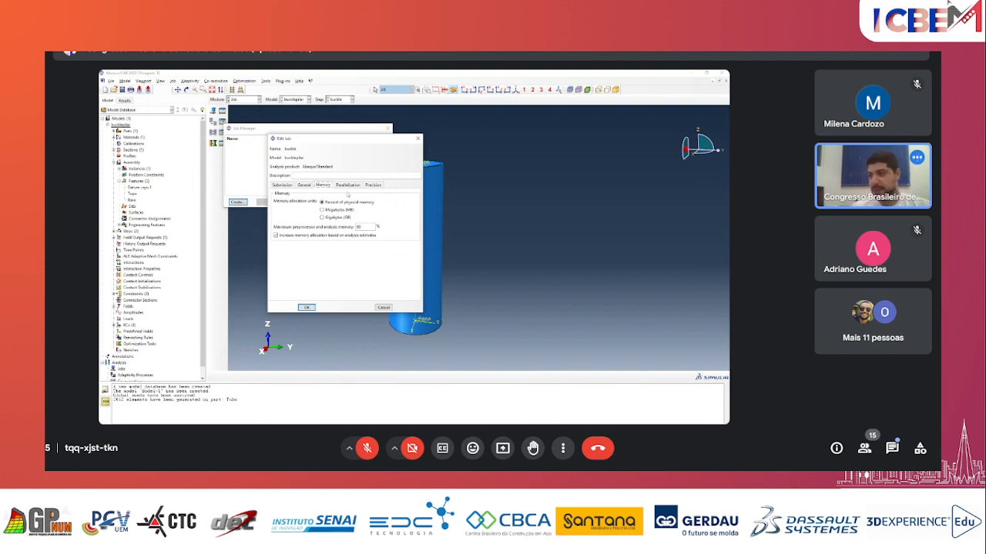
left_click(348, 185)
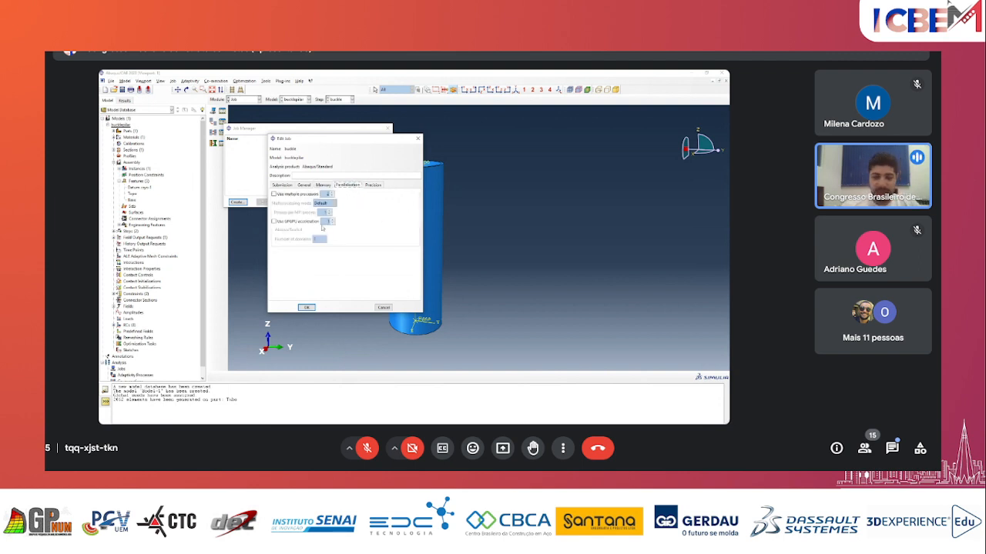
left_click(299, 194)
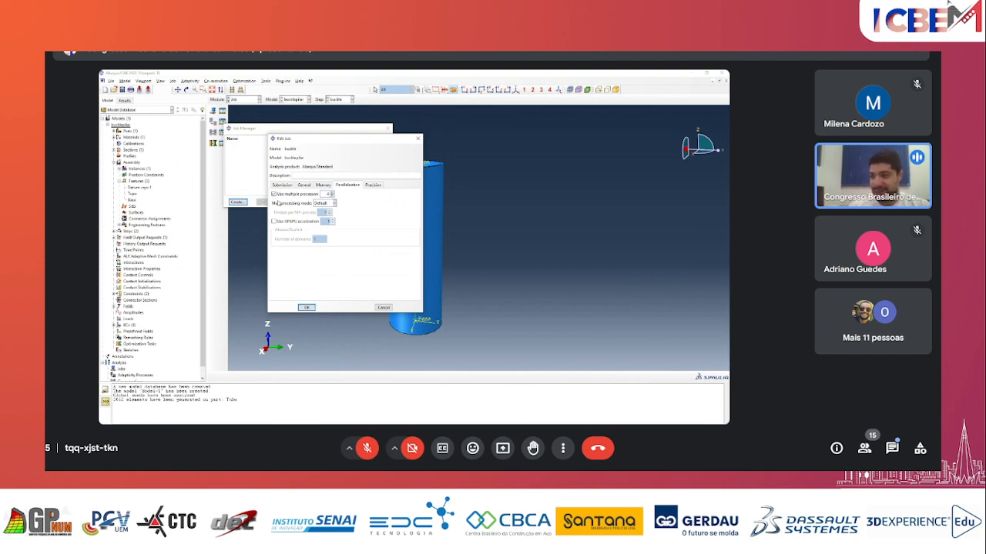
left_click(374, 184)
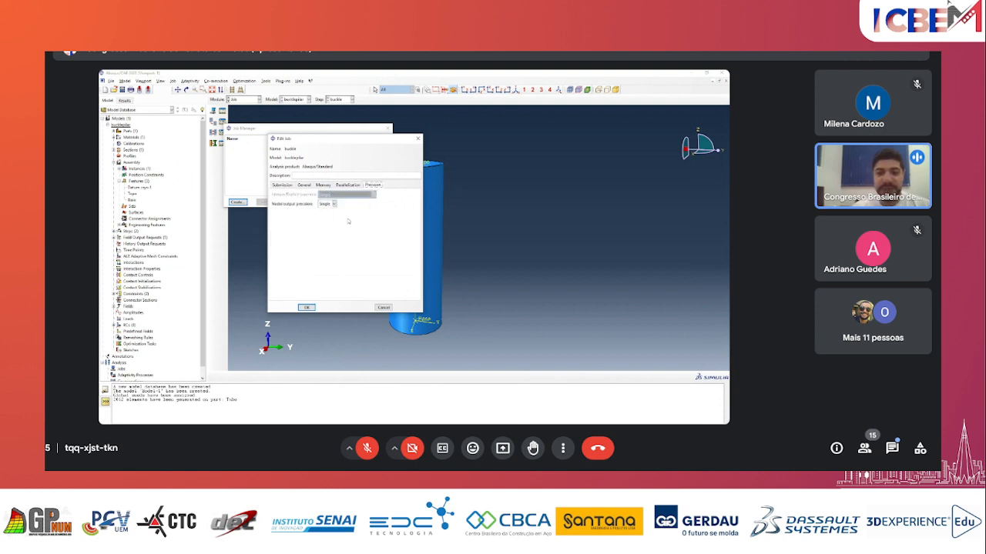
left_click(348, 185)
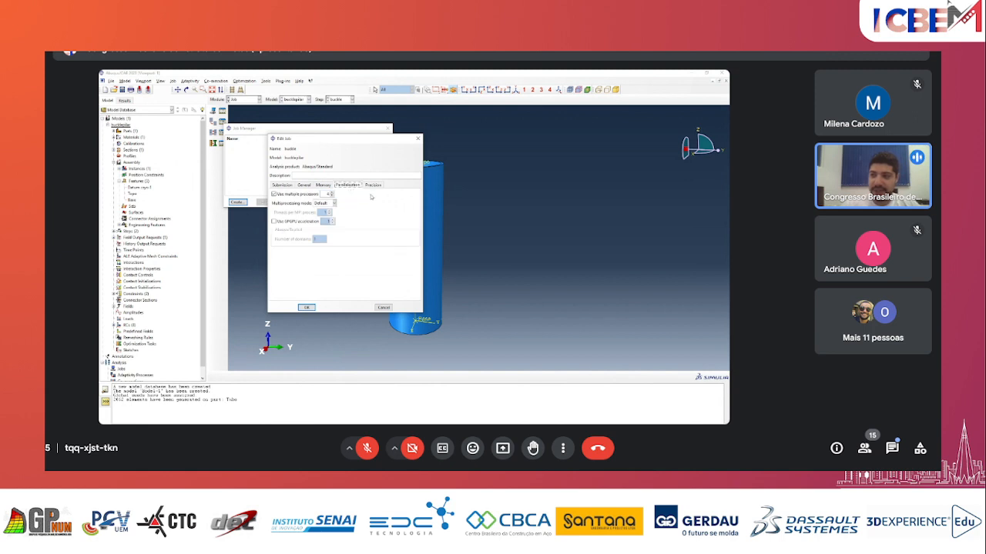
left_click(373, 185)
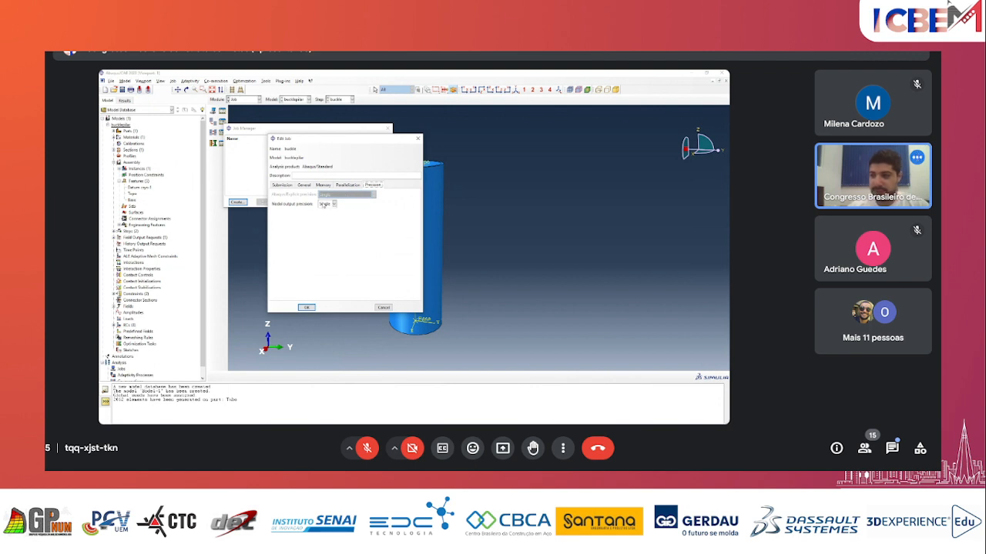
left_click(346, 185)
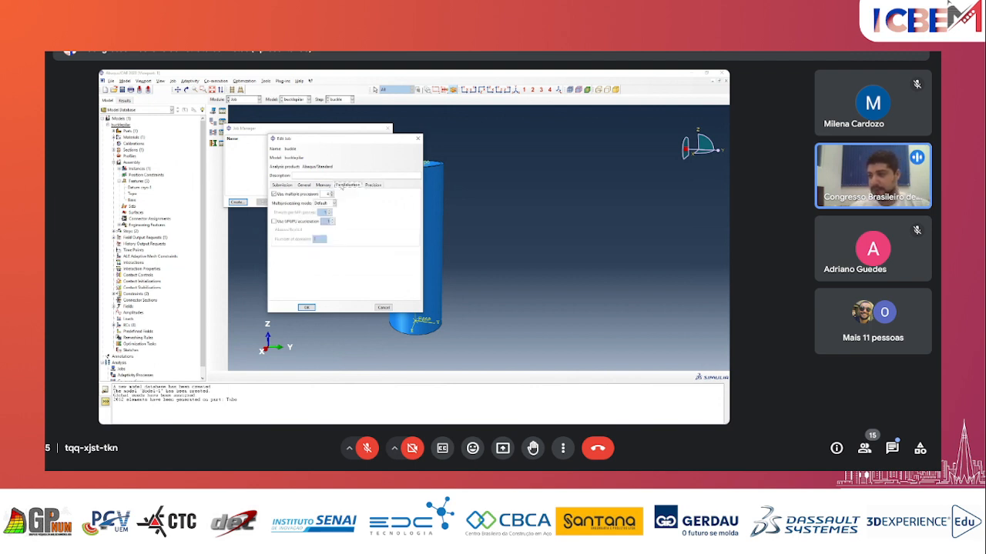
left_click(328, 184)
left_click(358, 185)
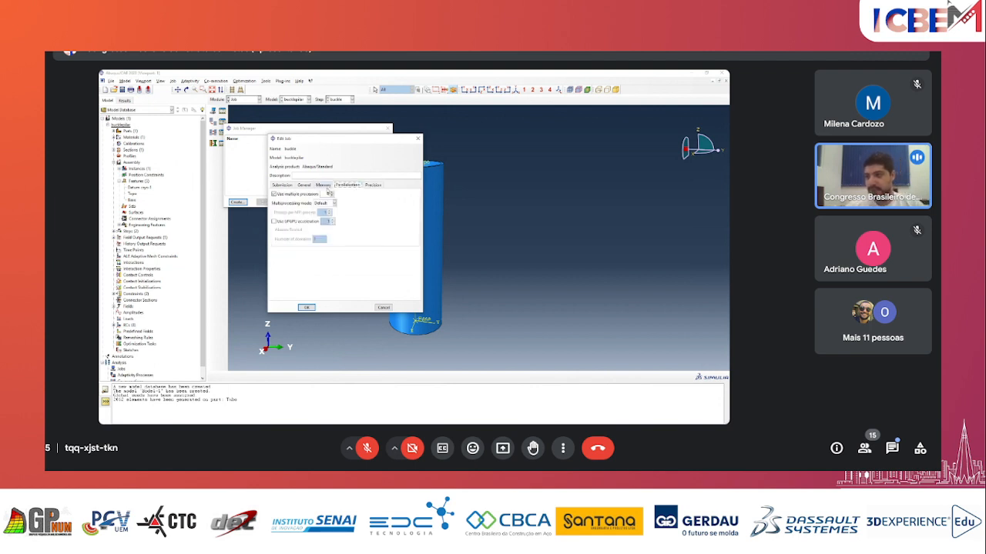
left_click(283, 185)
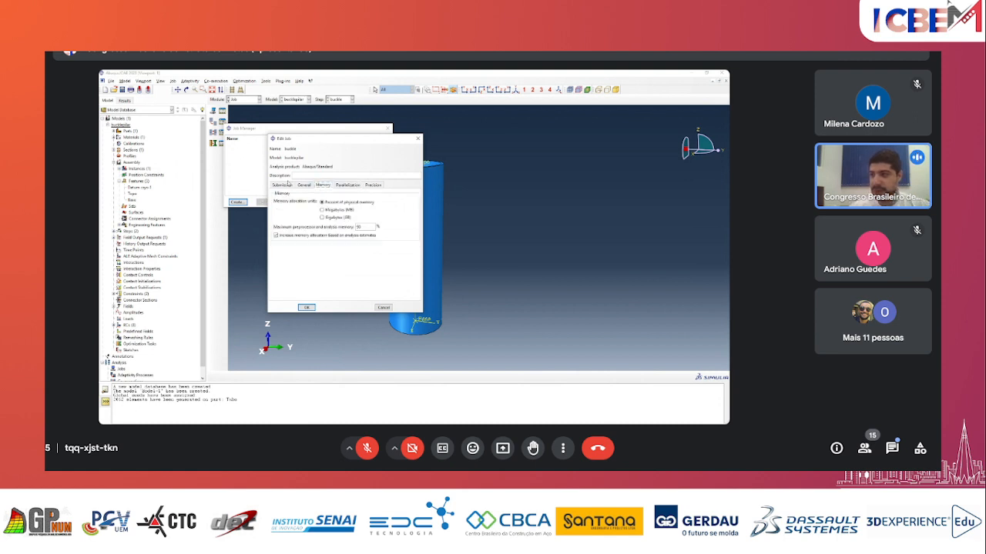
left_click(307, 308)
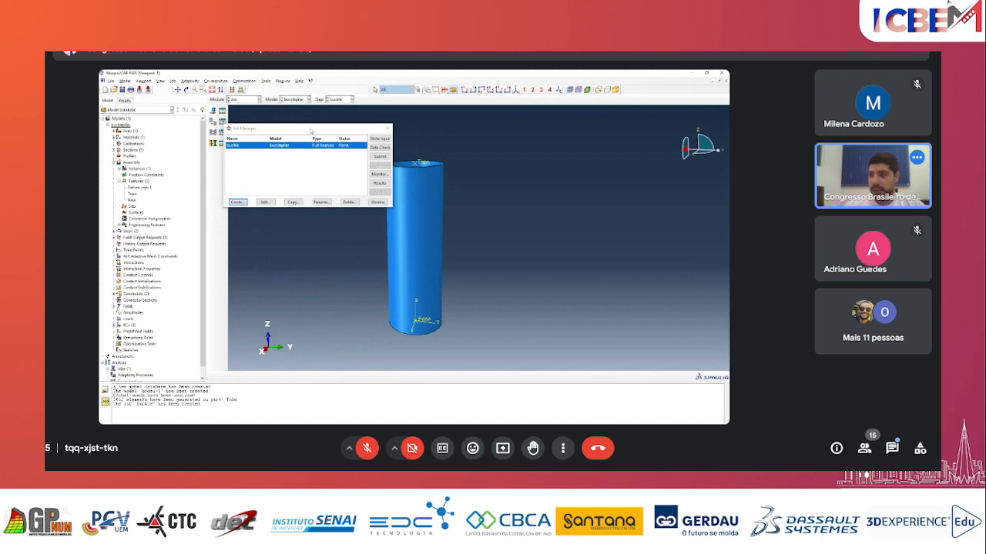
- Run a data check on the buckle job, overwriting its existing job files
left_click_drag(312, 129, 371, 158)
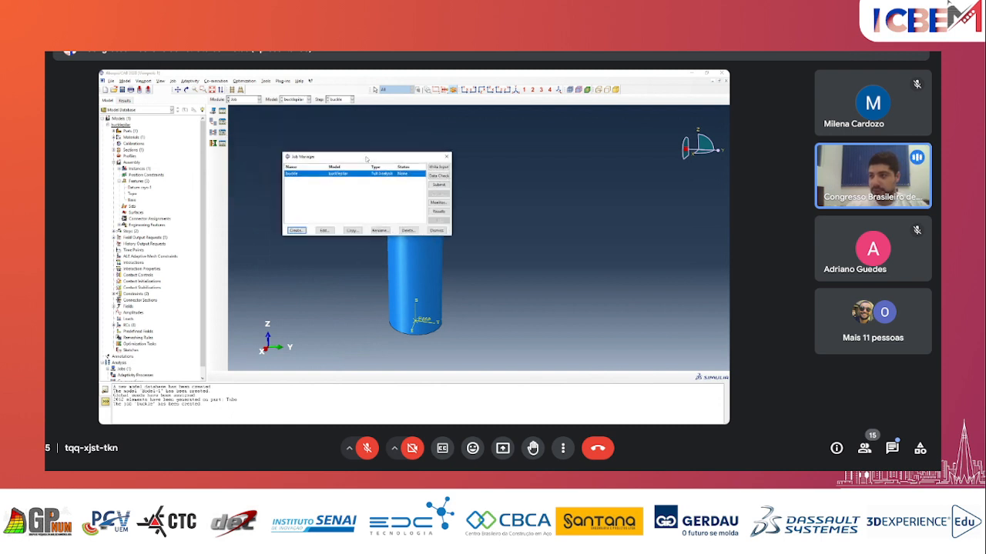
left_click(443, 176)
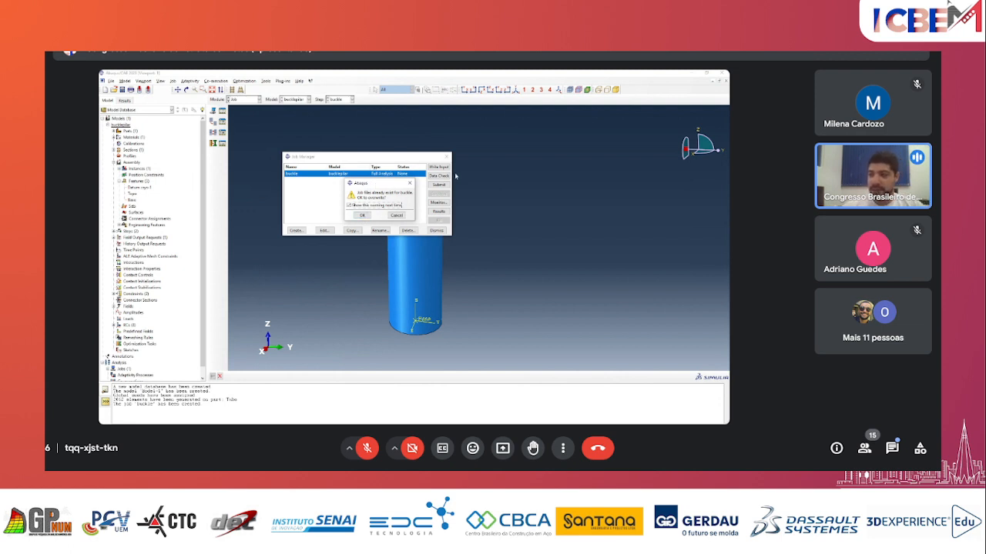
left_click(363, 215)
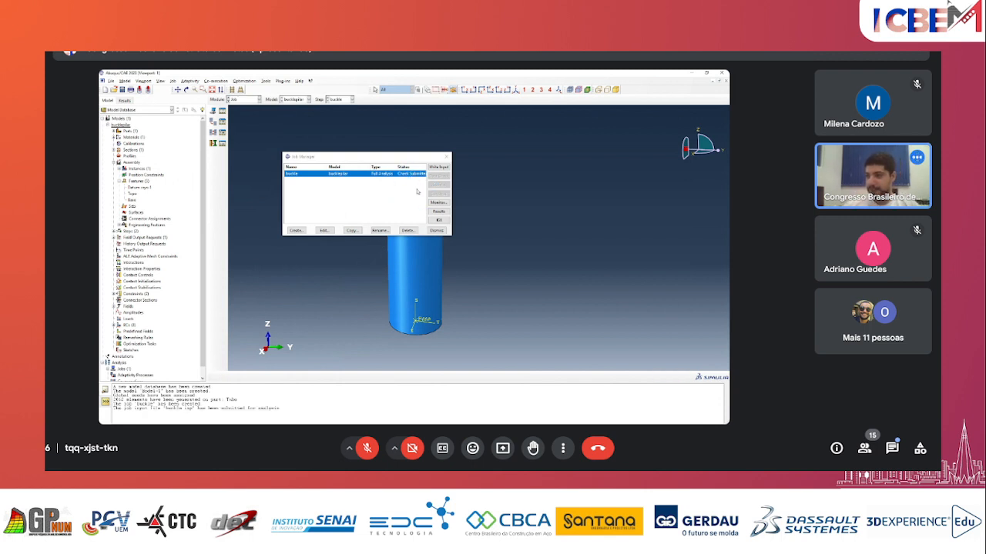
left_click_drag(387, 157, 364, 153)
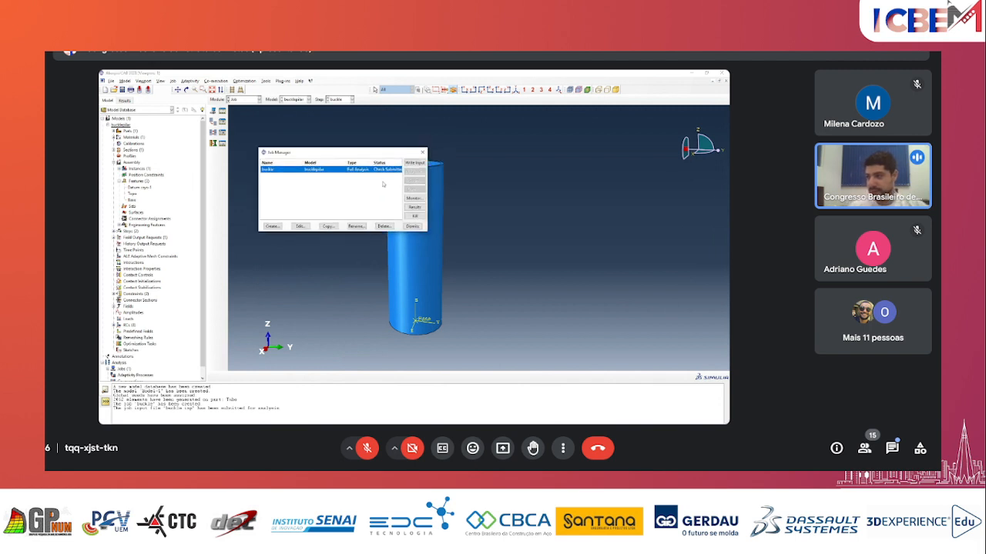
- Open the monitor of the buckle job and review its log, warnings and errors from the data check
left_click_drag(425, 233, 456, 233)
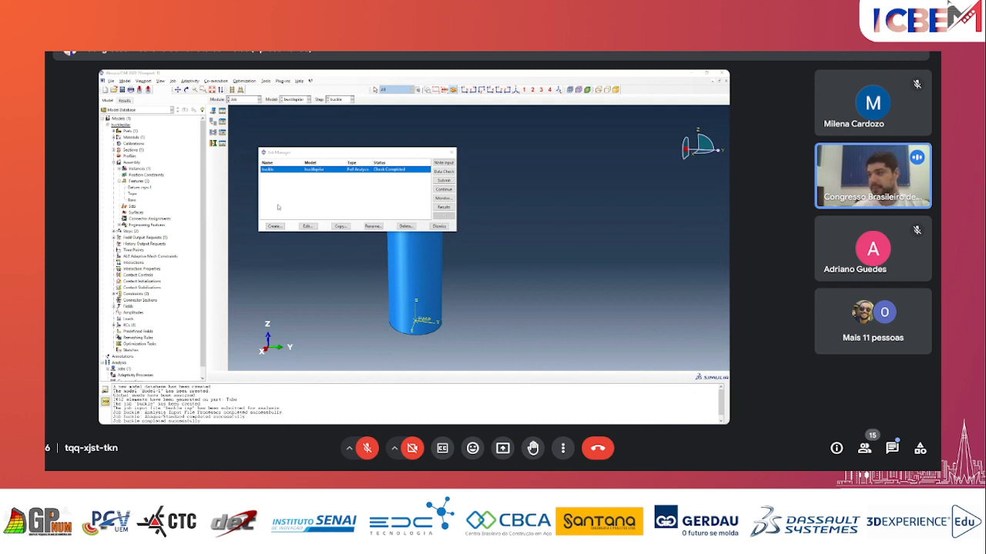
left_click_drag(379, 152, 408, 161)
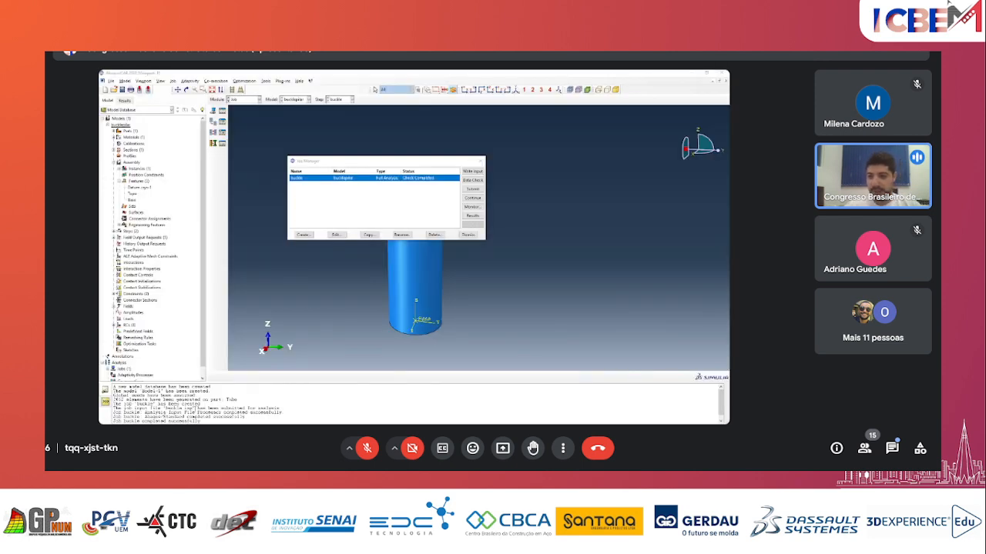
left_click_drag(201, 422, 114, 413)
left_click(246, 393)
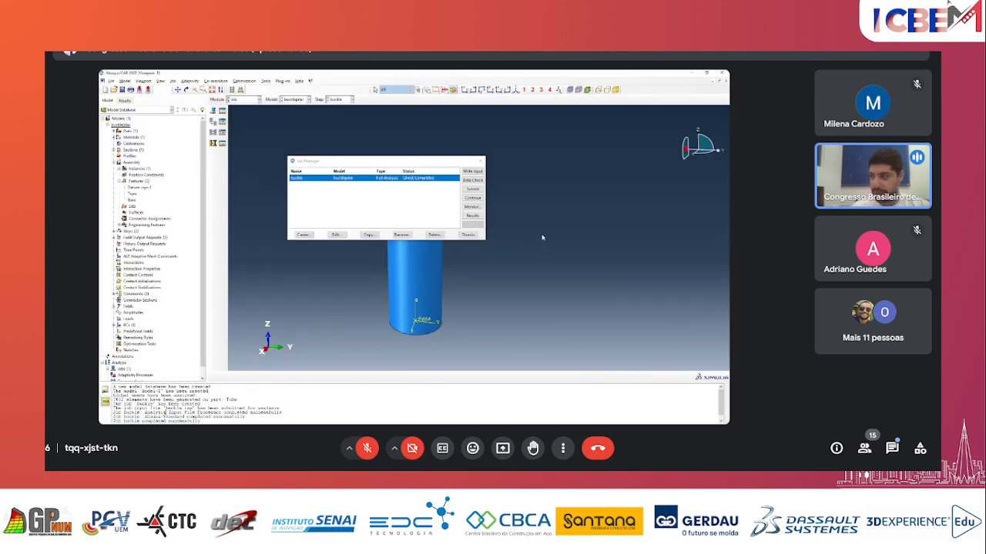
left_click(470, 211)
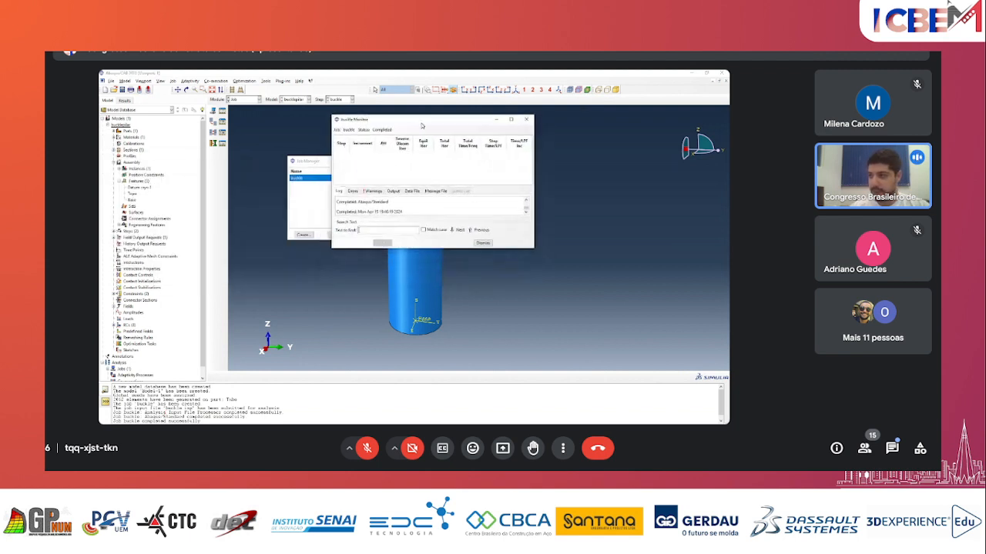
left_click_drag(533, 250, 562, 383)
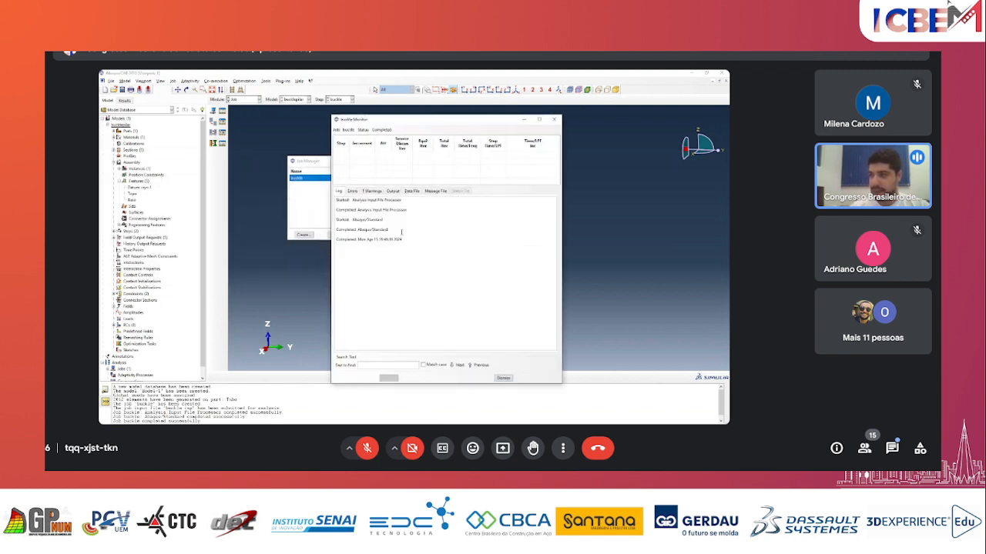
left_click(371, 191)
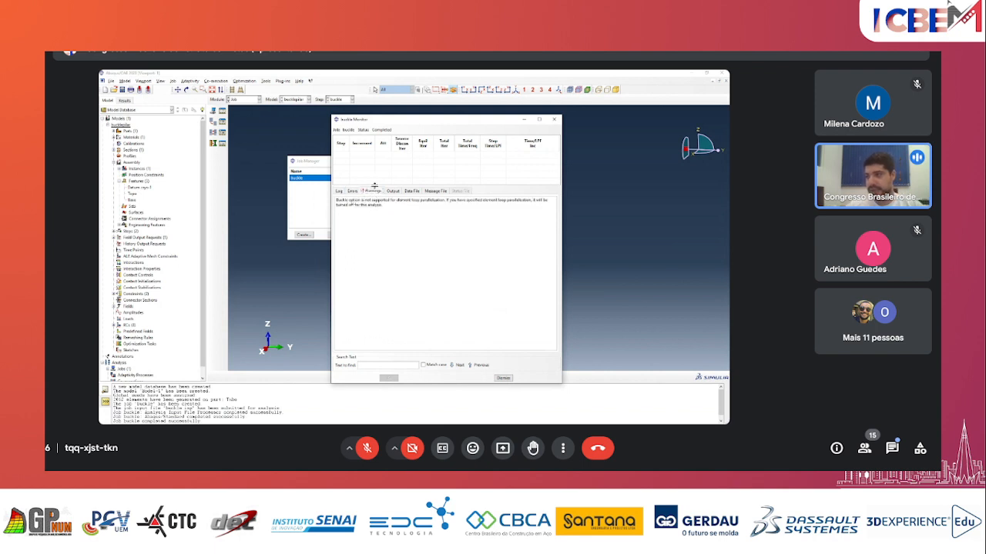
left_click(352, 191)
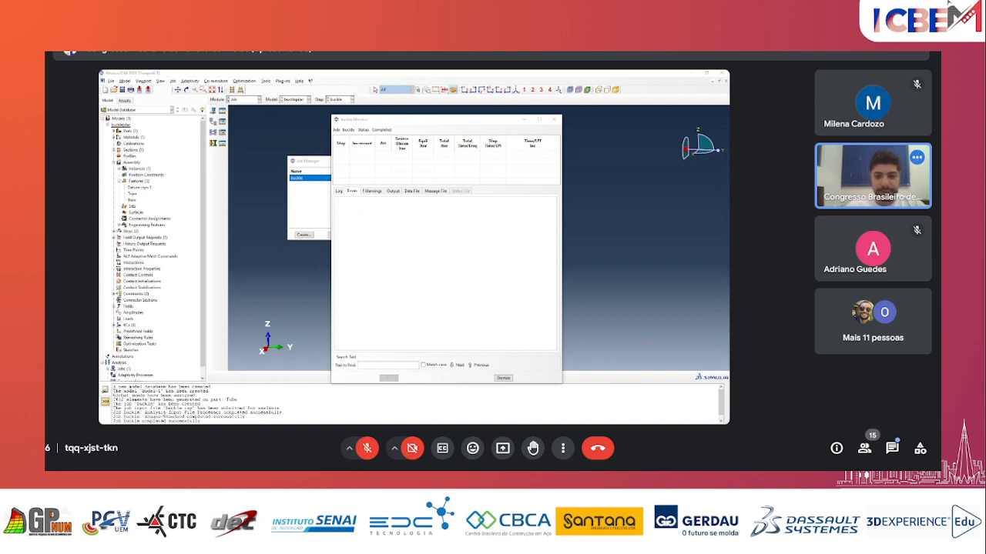
left_click(503, 378)
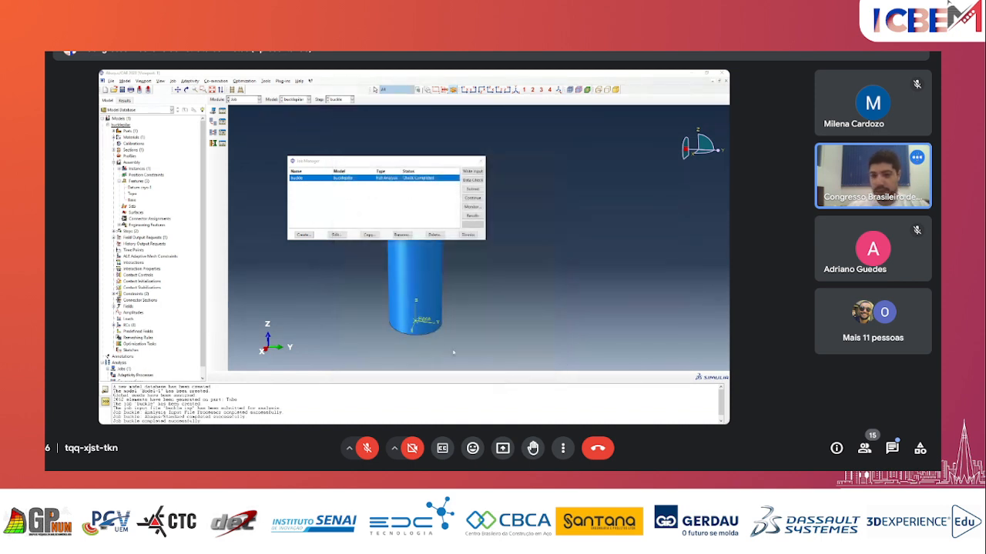
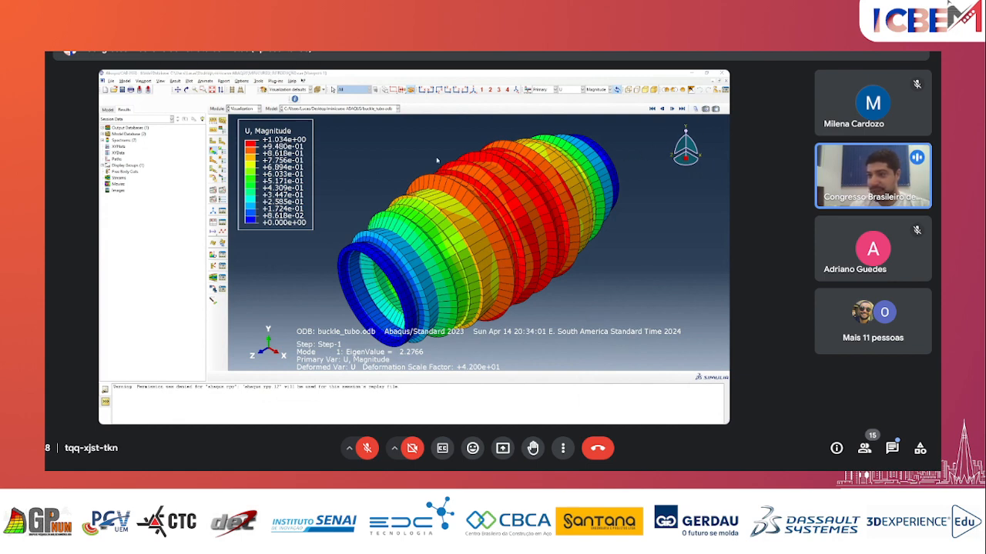
- In the other session with the buckle_tubo.odb results, plot the rotation UR magnitude and return to the displacement U contour
left_click(574, 90)
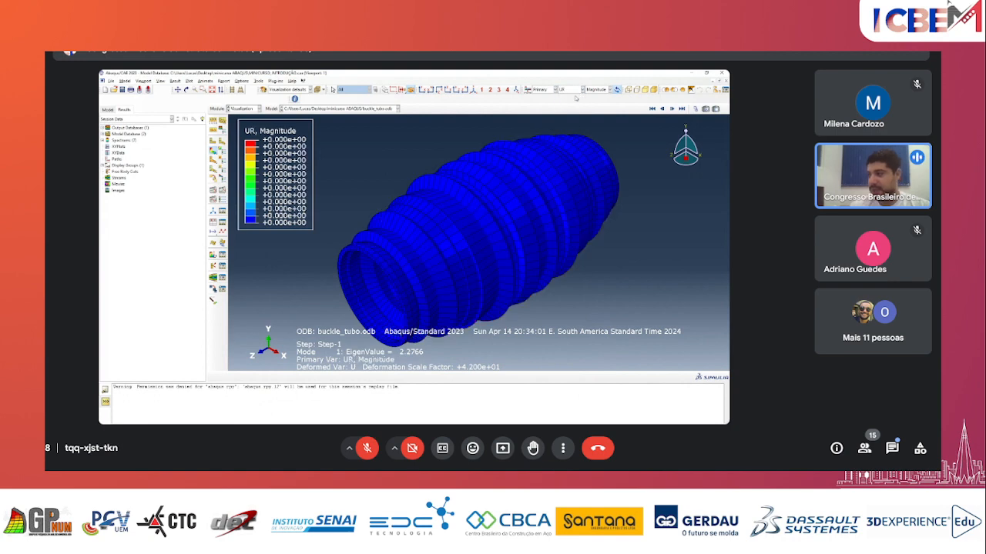
left_click(572, 92)
left_click(571, 97)
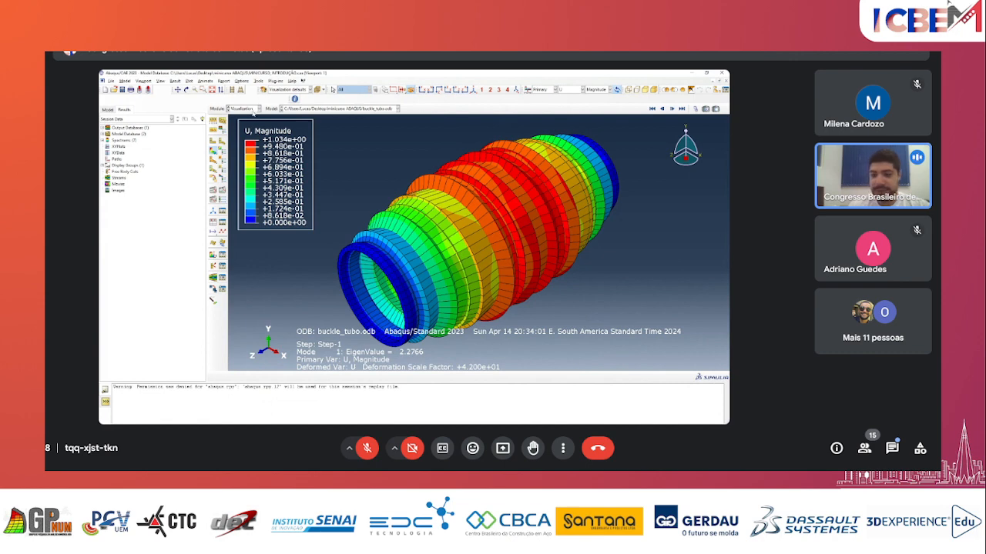
- Show the CONCRETO part in that session's Part module and go back to the session with the buckle job
left_click(255, 109)
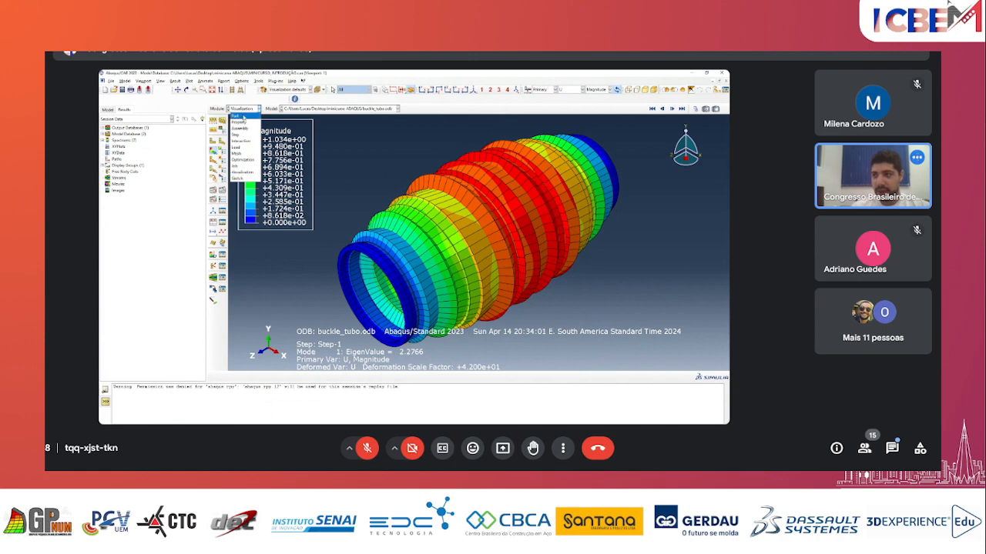
left_click(239, 115)
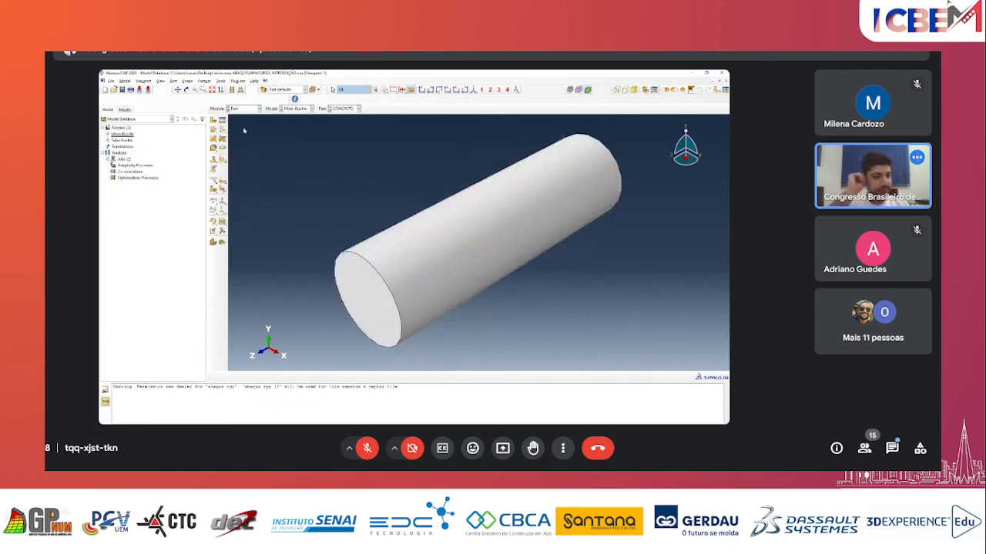
left_click_drag(340, 74, 98, 235)
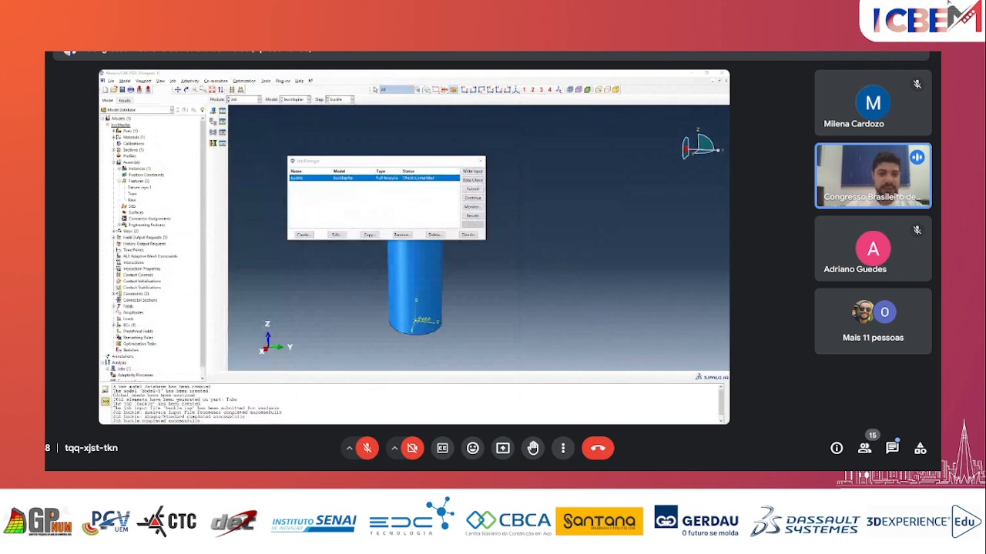
- Close the job manager and switch to the Part module showing the tube part
left_click(468, 235)
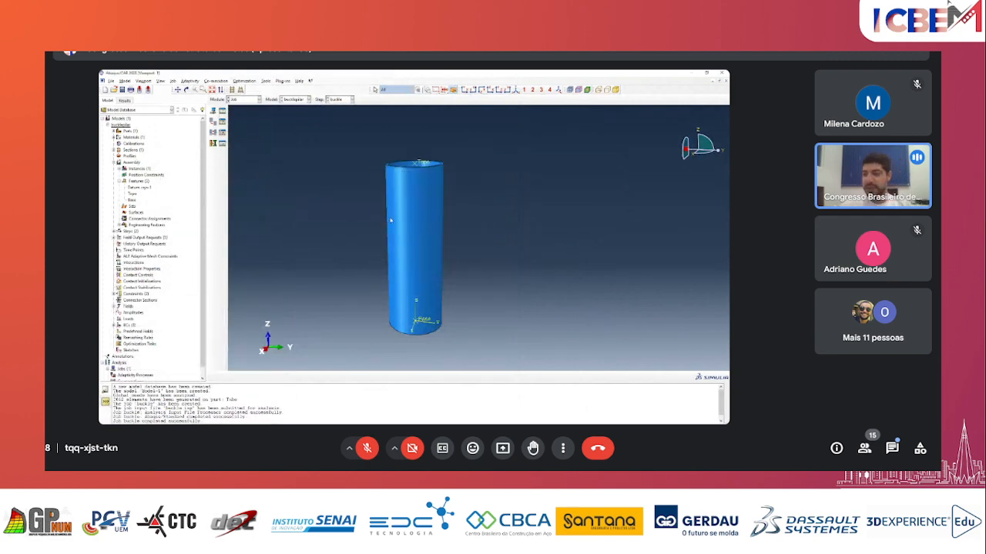
left_click_drag(430, 194, 389, 287)
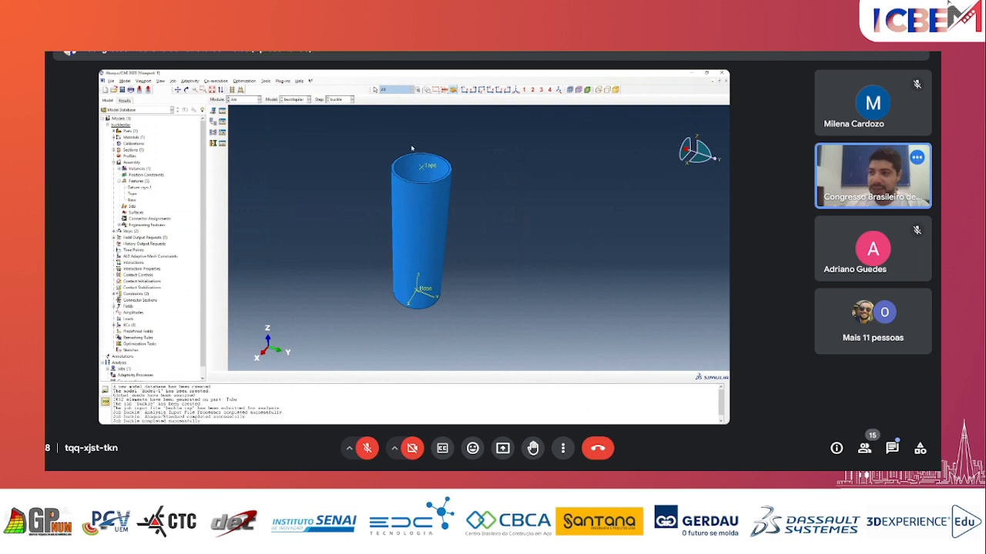
left_click(241, 101)
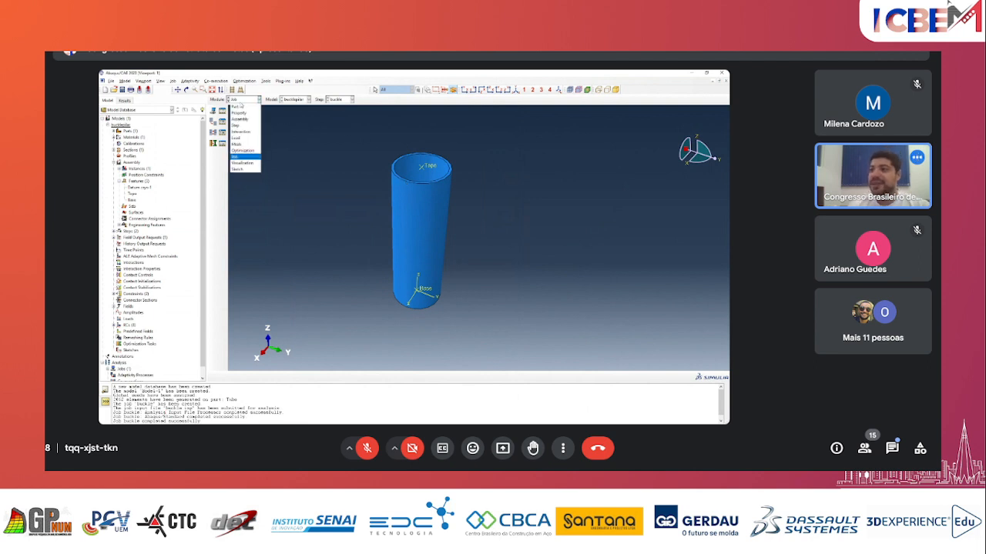
left_click(244, 107)
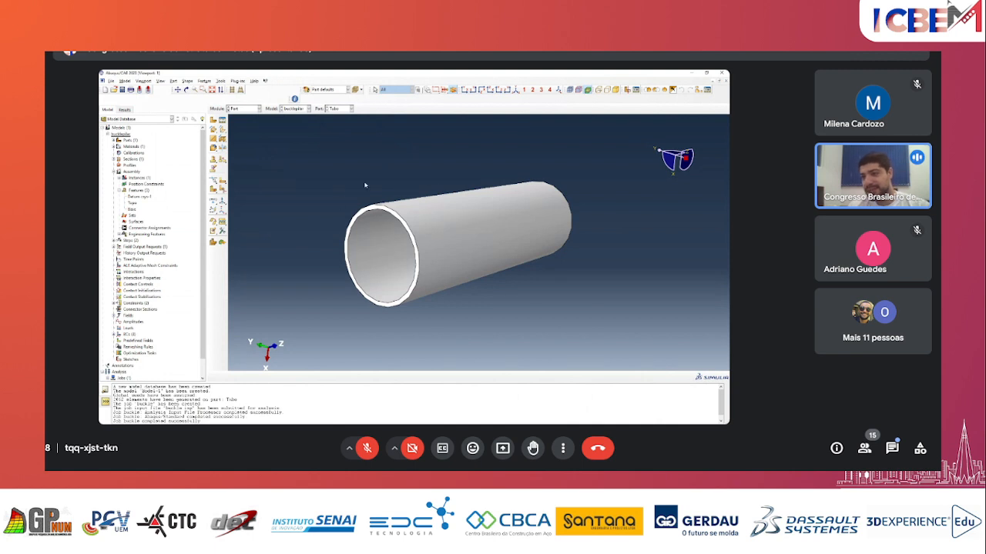
- Collapse the bucklepilar model in the tree and copy it to a new model named buckle pilar misto
left_click(107, 134)
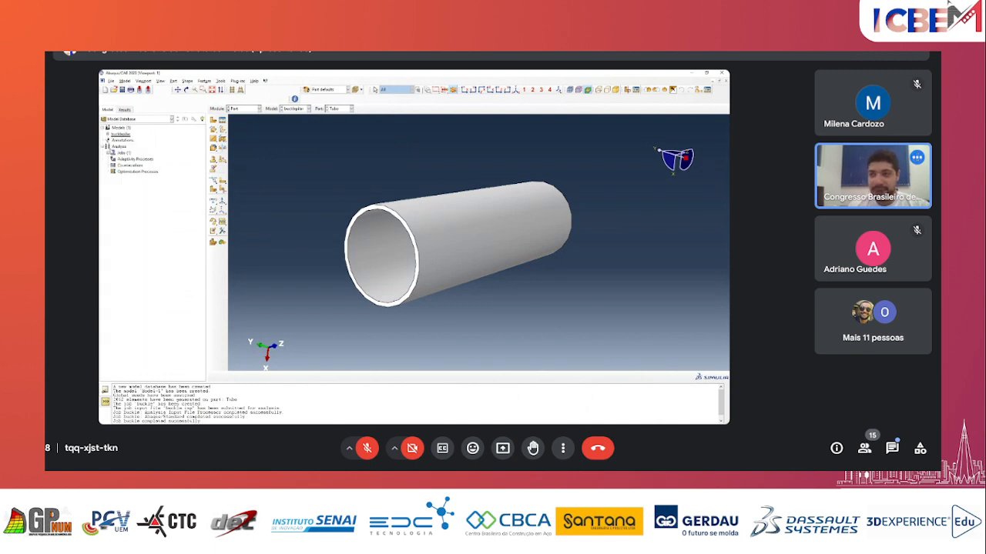
left_click(120, 134)
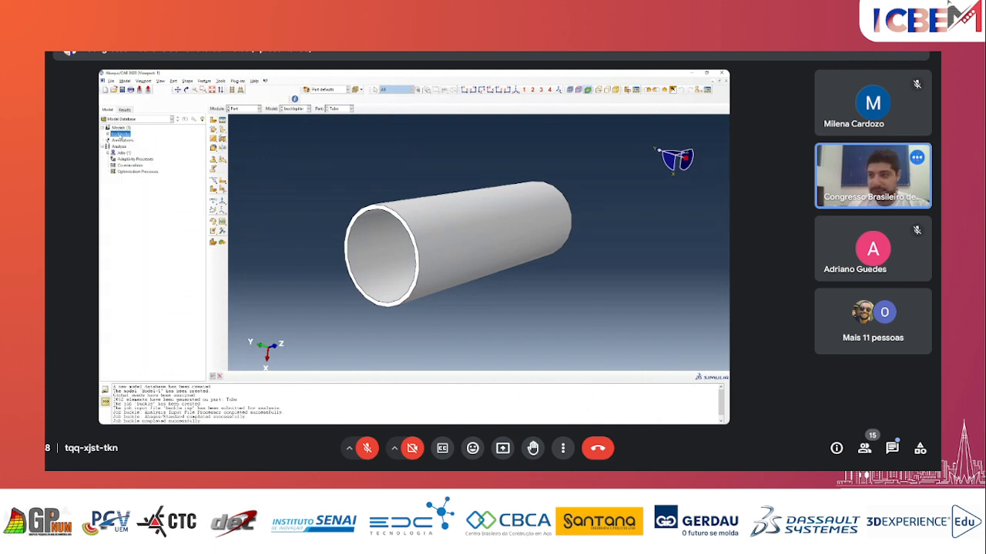
right_click(120, 135)
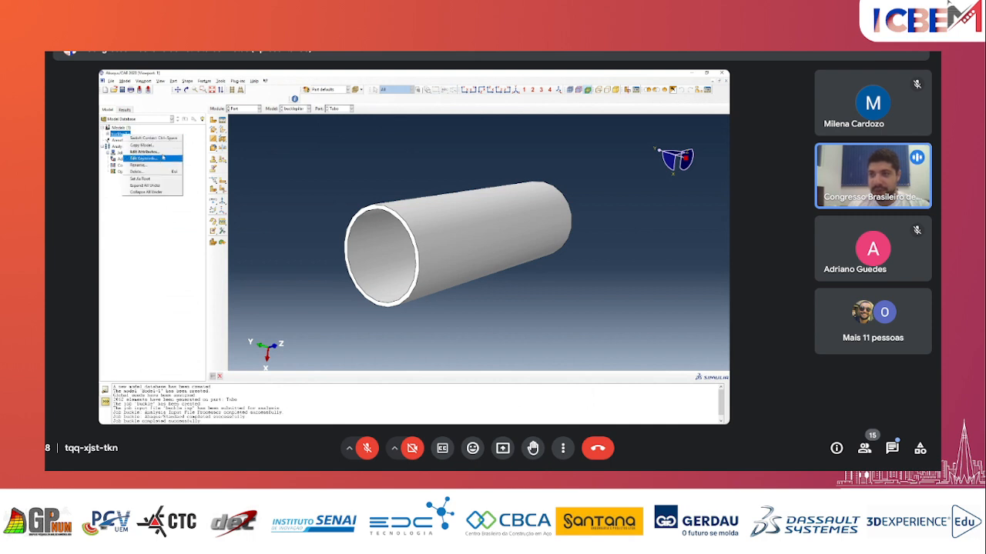
left_click(140, 146)
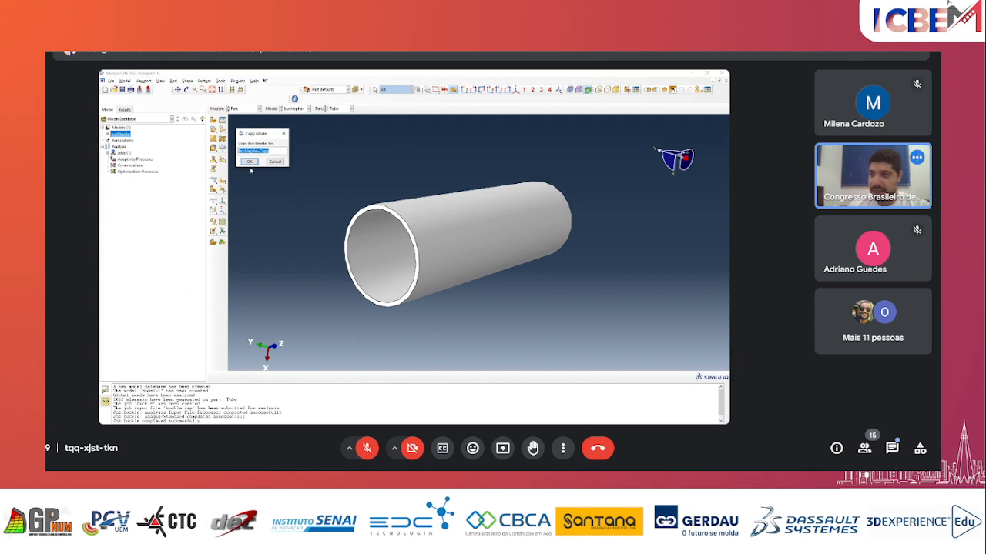
key("End")
key("shift+Left")
key("shift+Left")
key("shift+Left")
key("shift+Left")
key("shift+Left")
left_click_drag(251, 151, 252, 151)
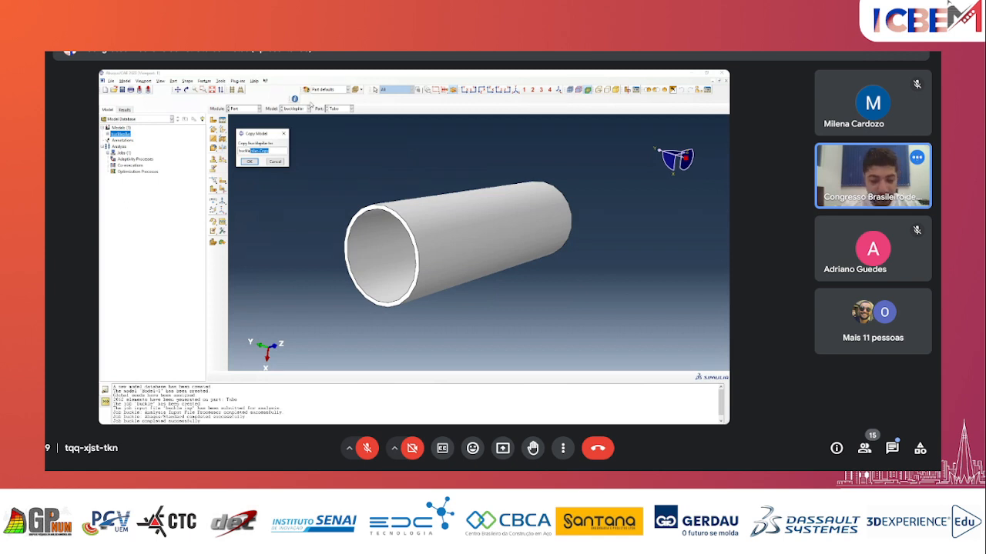
key("BackSpace")
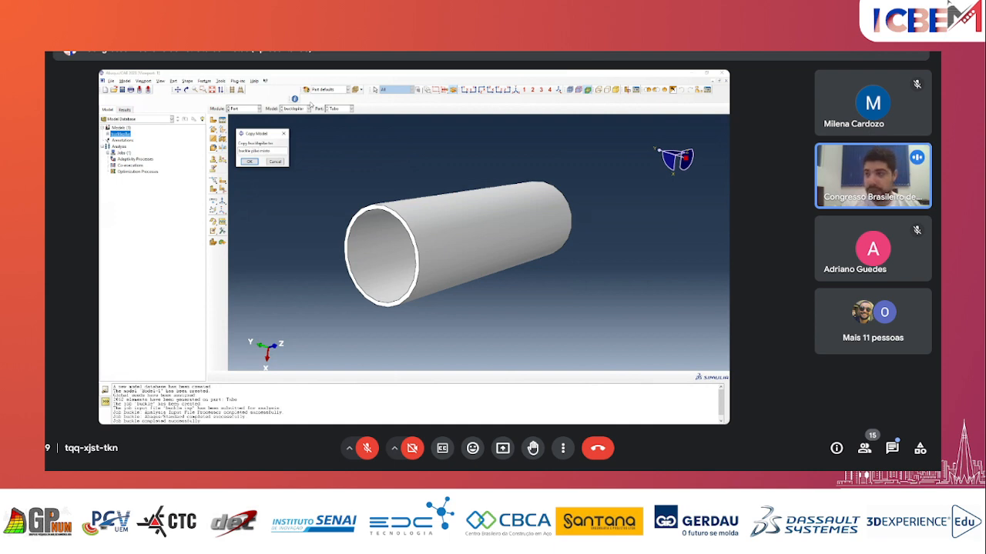
key("Return")
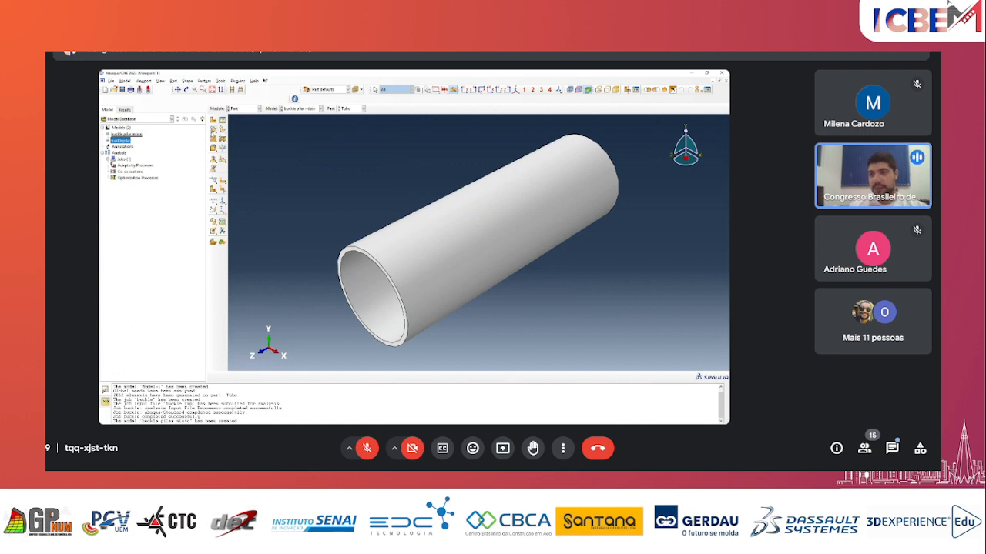
- Compare the available models by alternating between bucklepilar and buckle pilar misto, finishing on buckle pilar misto
left_click(131, 134)
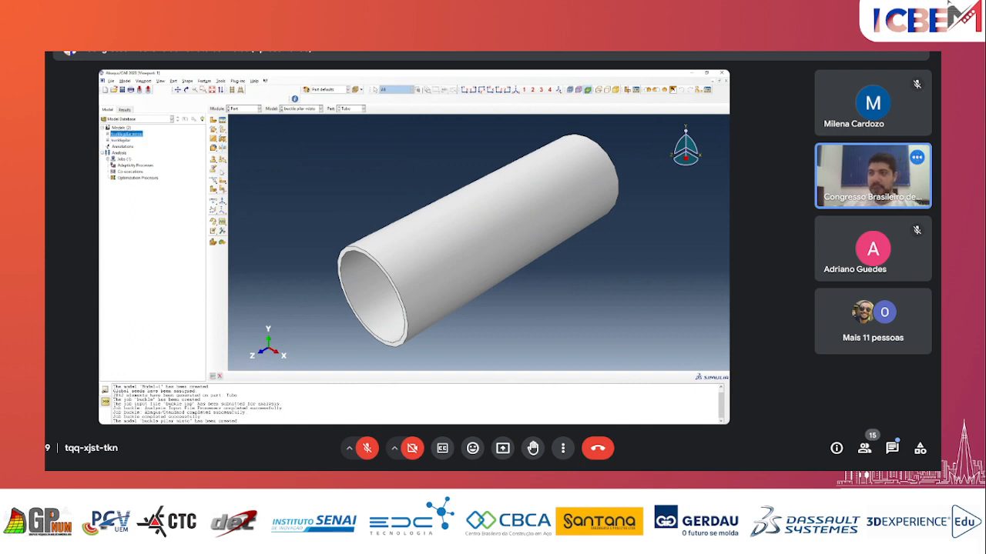
left_click(303, 109)
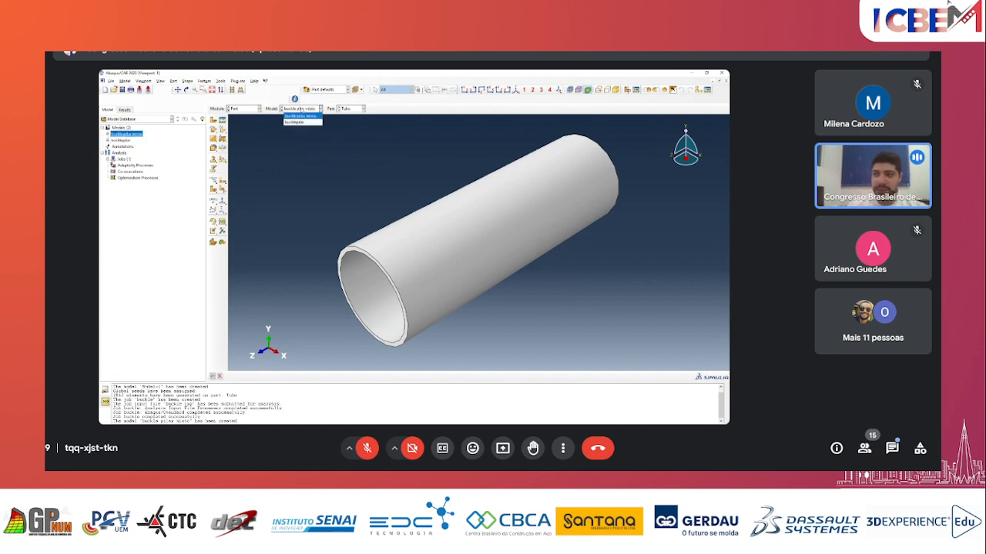
left_click(296, 123)
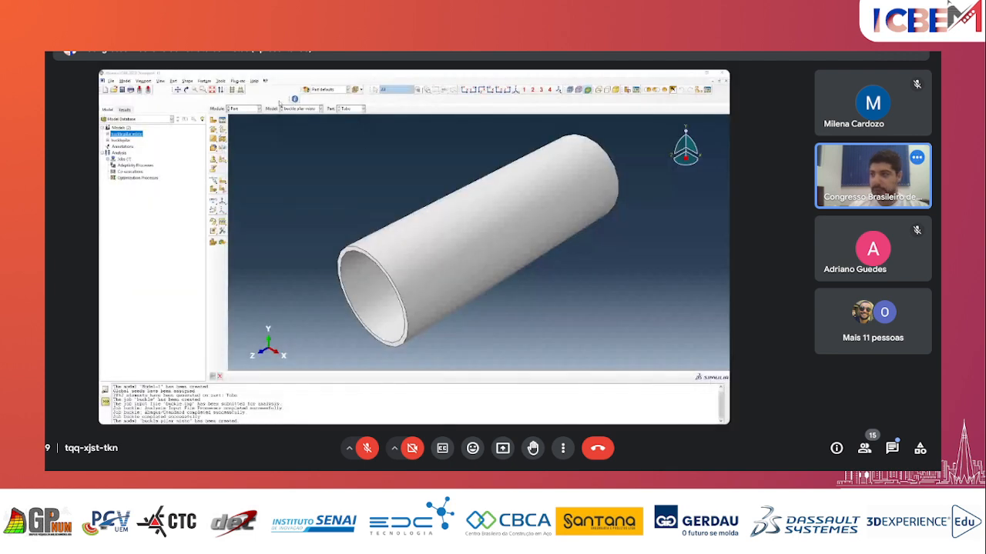
left_click(319, 109)
left_click(308, 121)
left_click(319, 108)
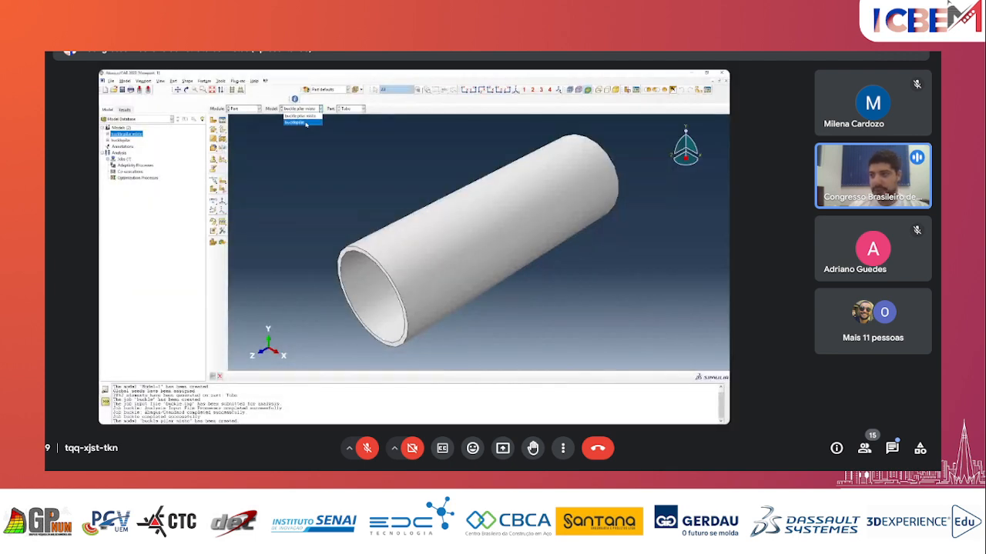
left_click(308, 121)
left_click(319, 109)
left_click(304, 118)
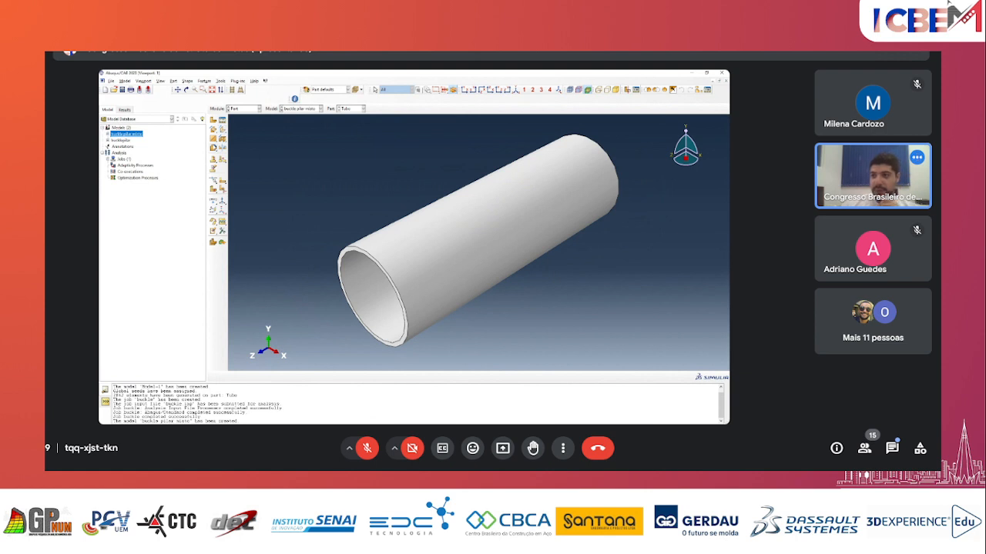
left_click(214, 120)
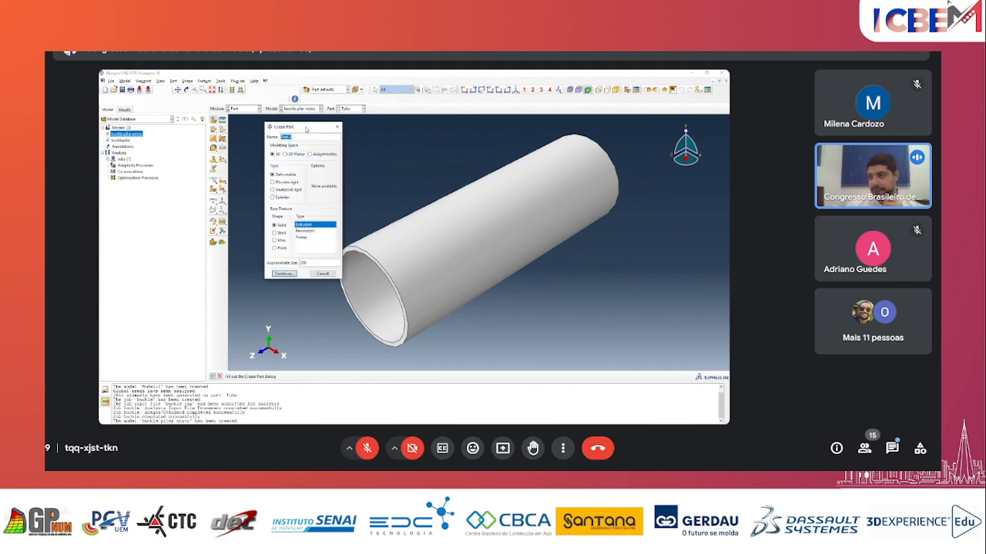
left_click_drag(307, 128, 269, 126)
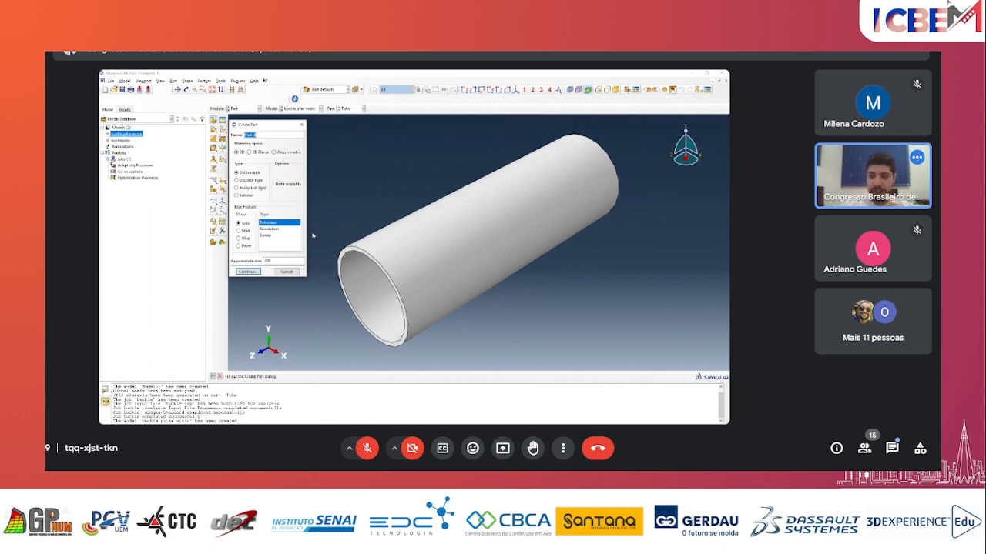
left_click_drag(282, 125, 265, 125)
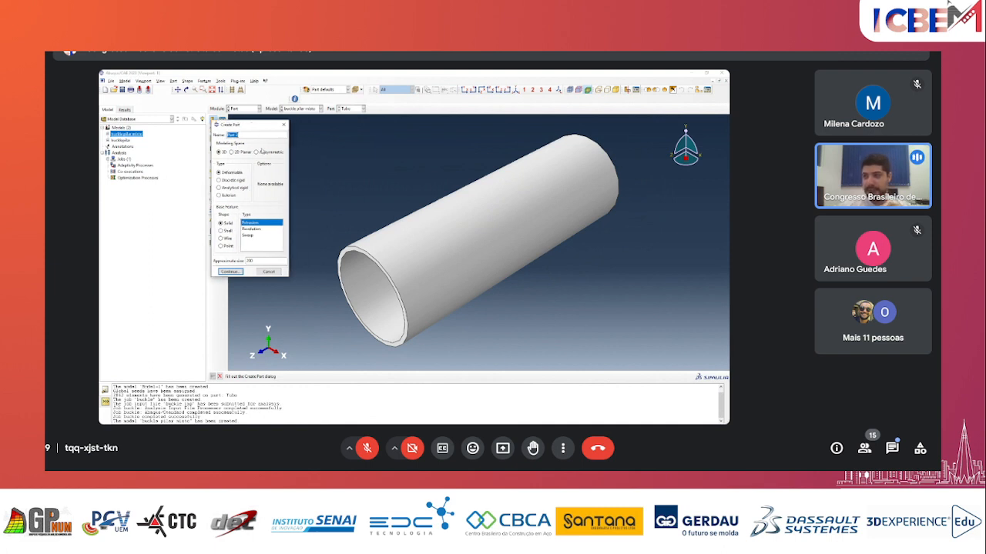
left_click(269, 273)
- Inspect the copied model's tube part and switch to the Assembly module of buckle pilar misto
left_click_drag(368, 258, 352, 292)
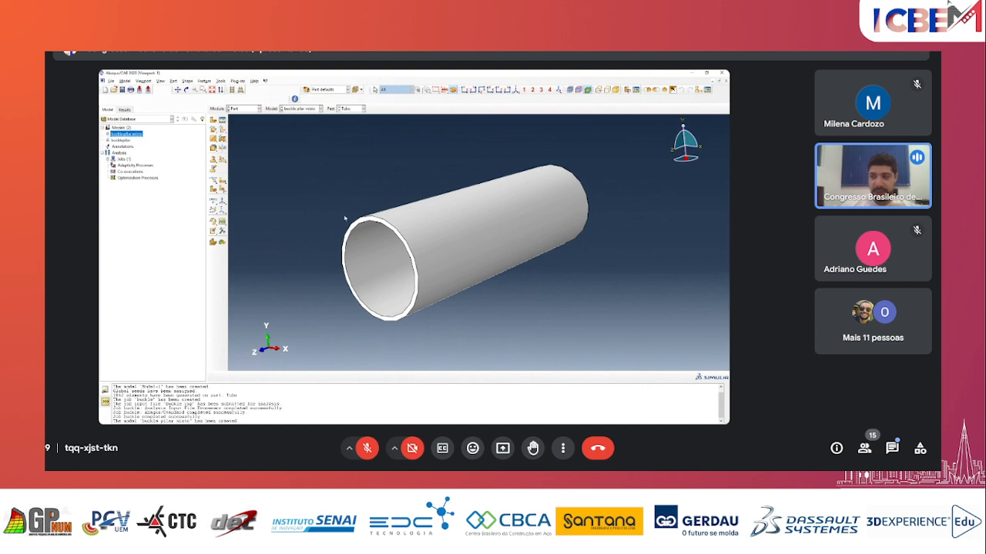
left_click(258, 108)
left_click(242, 127)
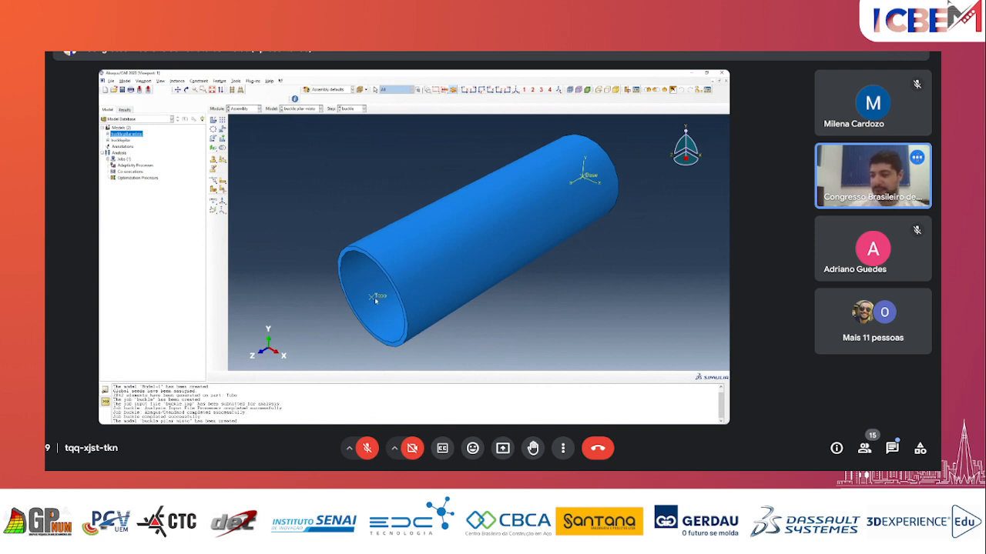
- Query the coordinates of a point on the tube's inner rim at the Topo end and read them in the message area
left_click(235, 81)
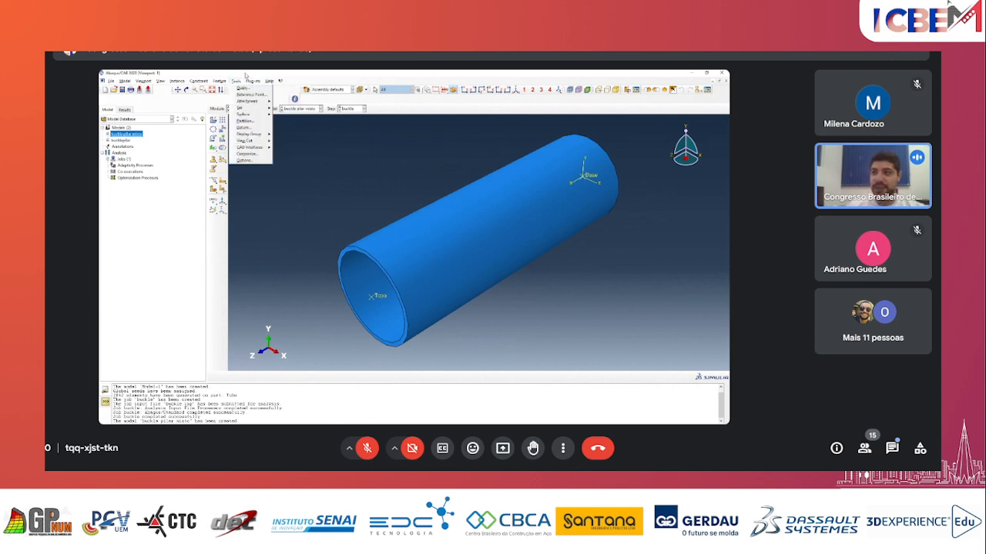
left_click(237, 81)
left_click(236, 81)
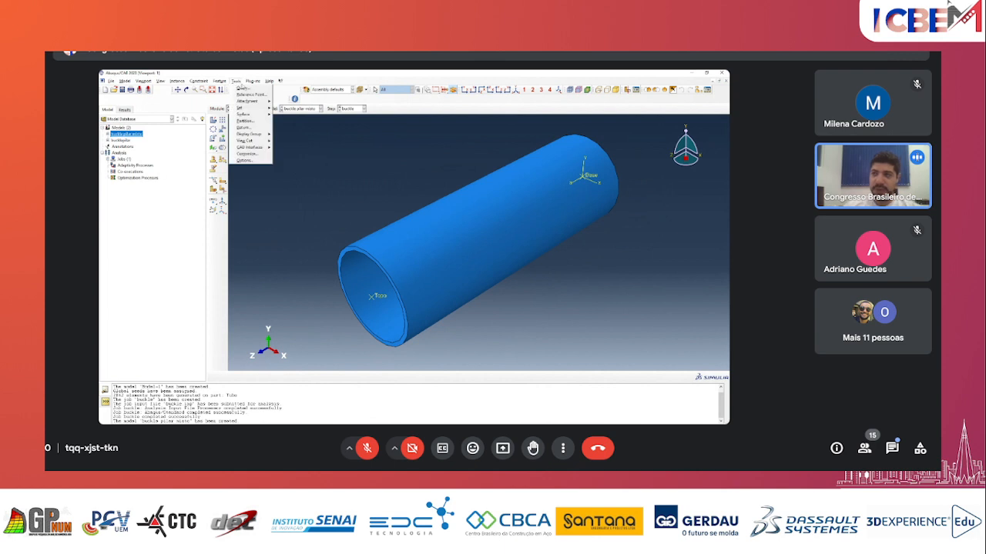
left_click(244, 90)
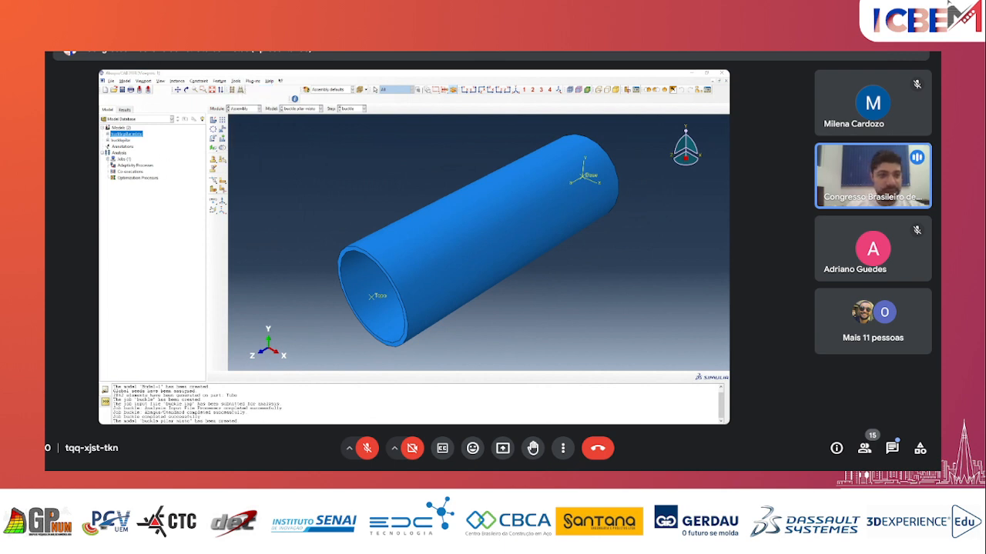
left_click_drag(354, 150, 265, 117)
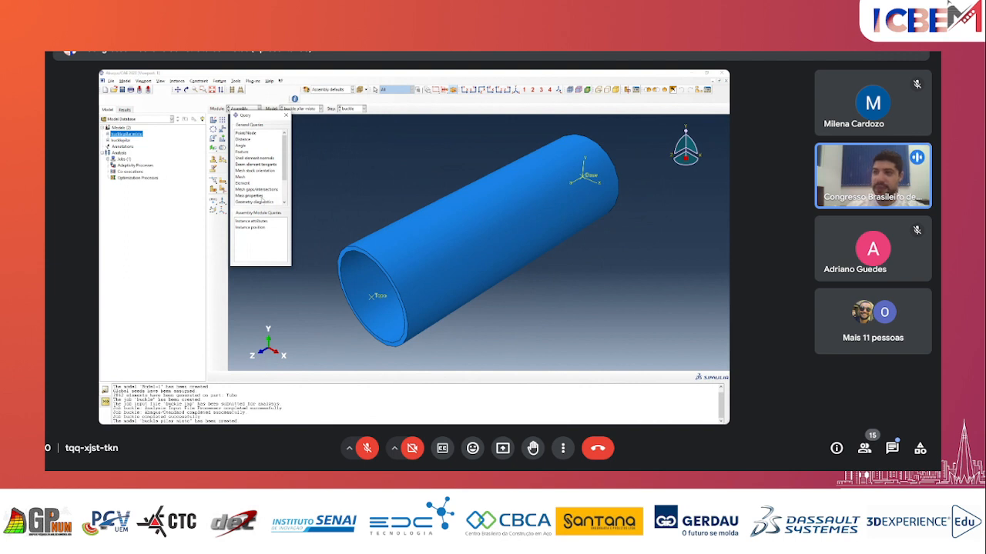
left_click(248, 134)
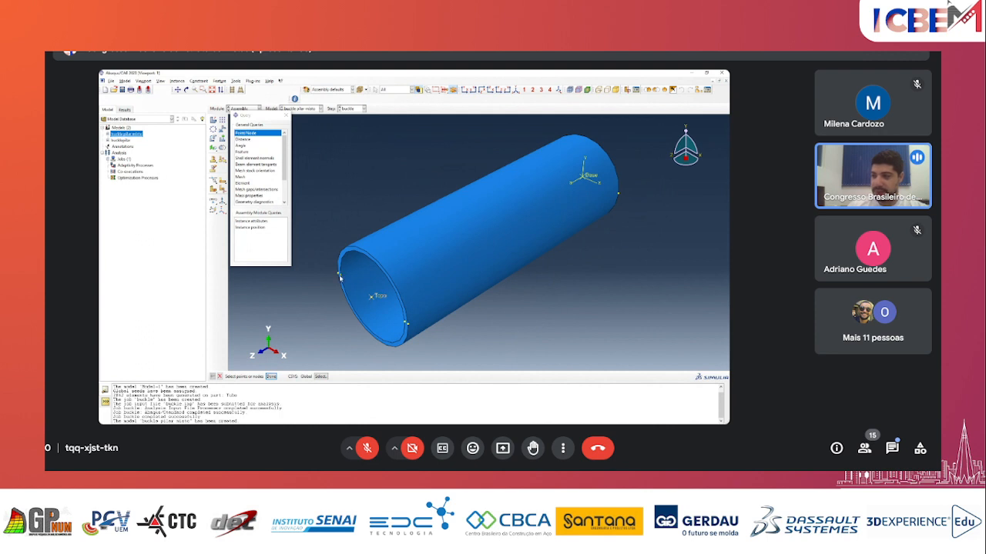
left_click(272, 376)
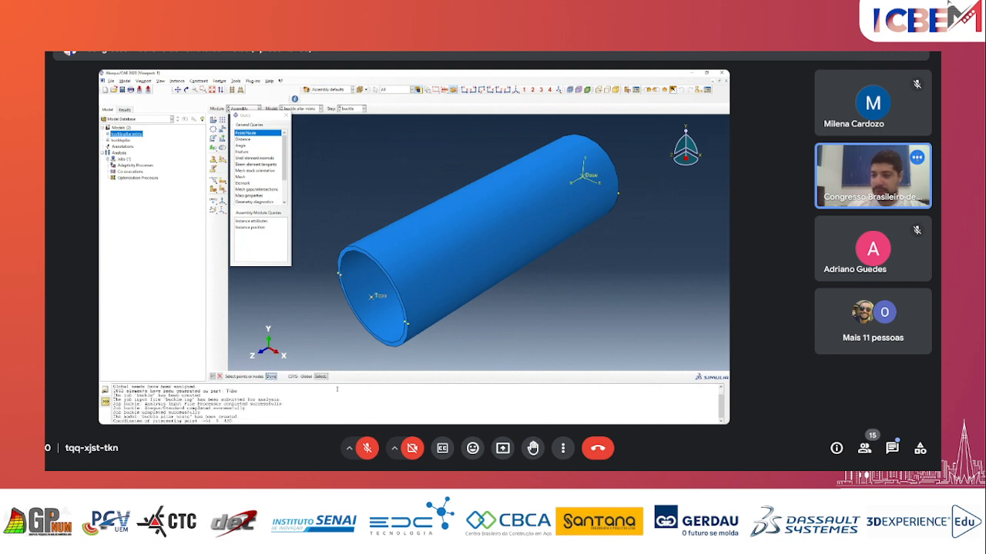
left_click_drag(238, 421, 114, 421)
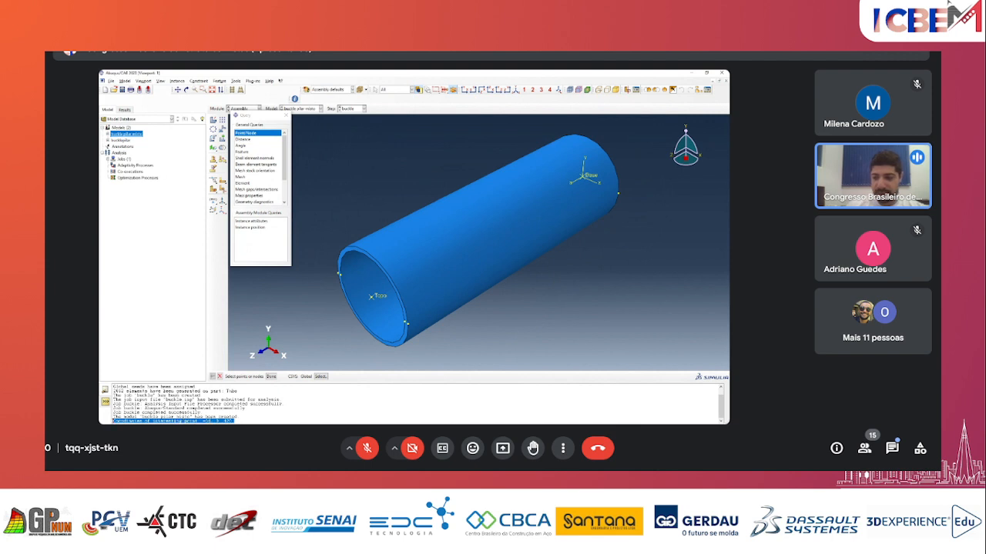
left_click(208, 421)
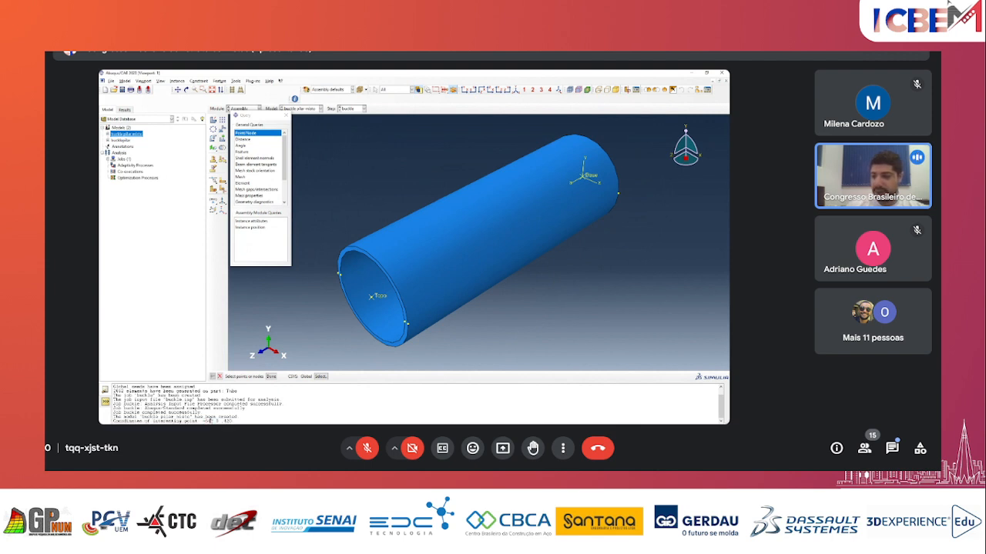
double_click(208, 421)
left_click(209, 421)
left_click_drag(237, 421, 226, 421)
- Measure the distance between the two opposite inner rim points at the tube's Topo end, then close the query
left_click(248, 139)
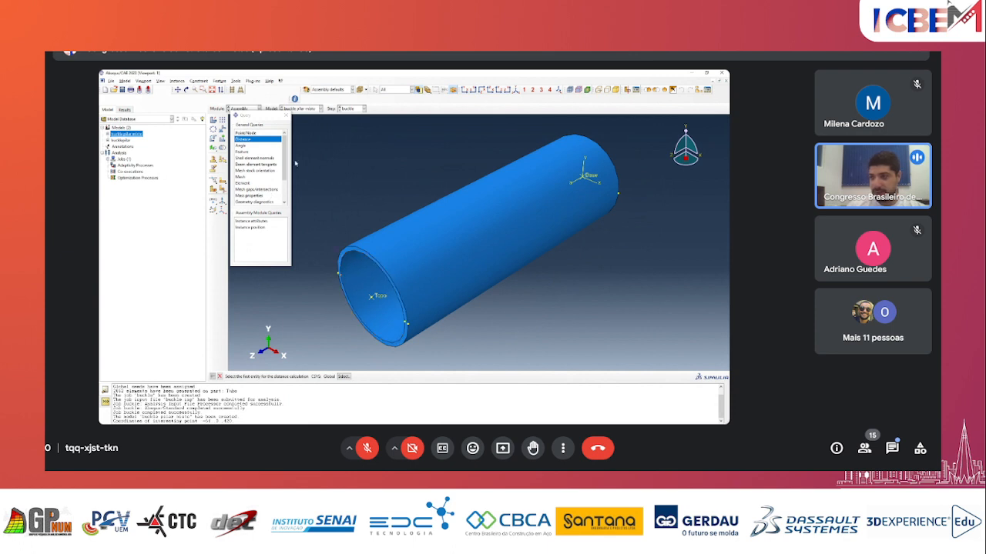
left_click(341, 276)
left_click(406, 324)
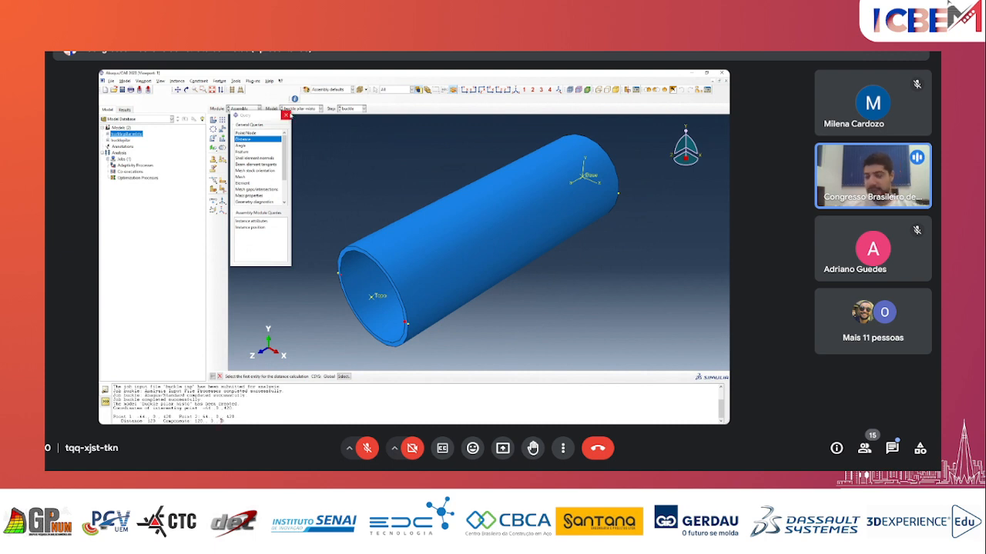
left_click(287, 114)
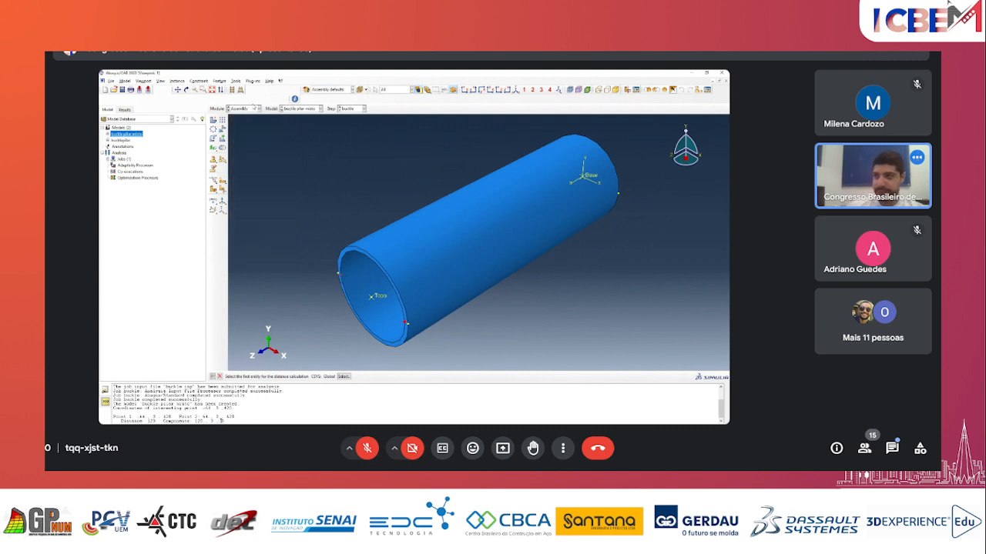
- Switch to the Part module and create a 3D deformable solid extrusion part named Concreto
left_click(246, 109)
left_click(243, 116)
left_click(213, 121)
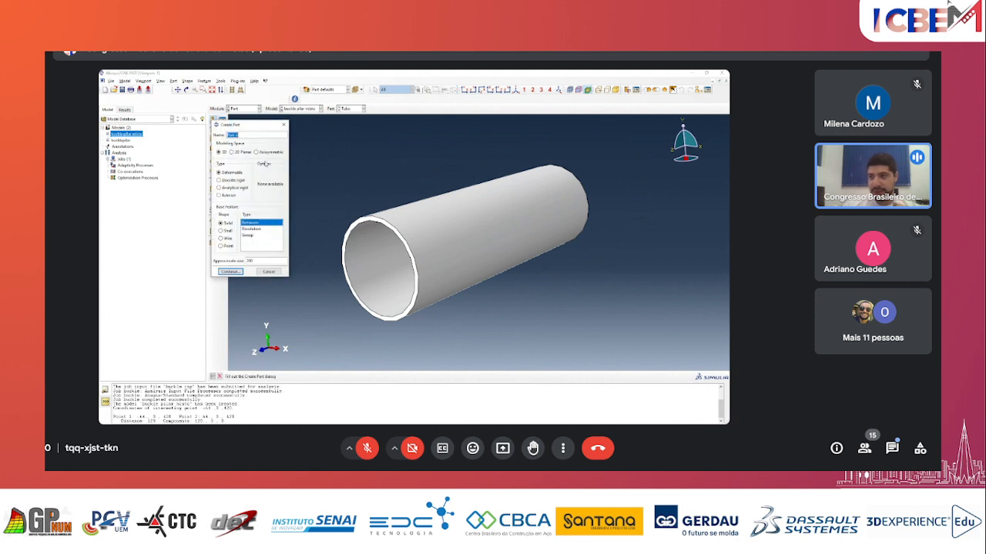
left_click_drag(249, 126, 287, 139)
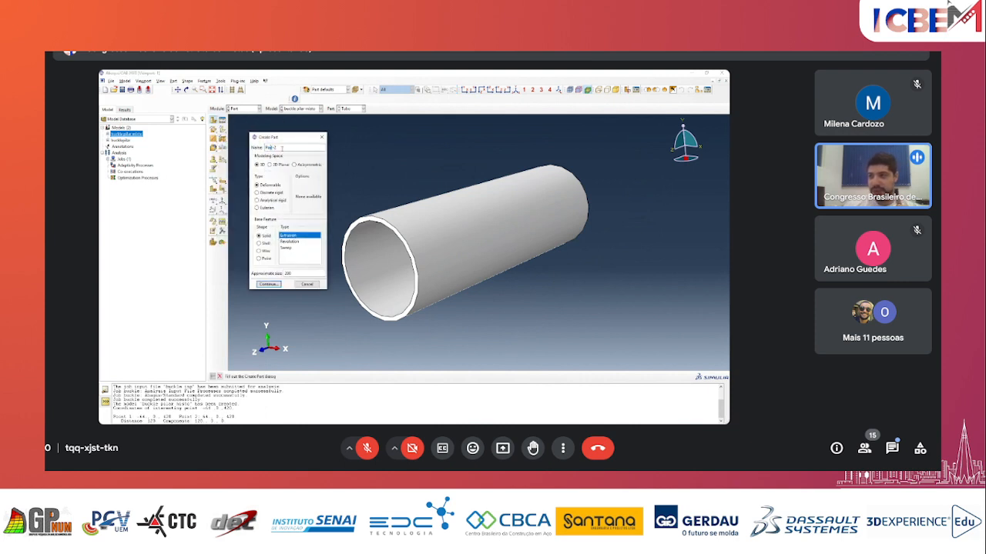
type("Cyl")
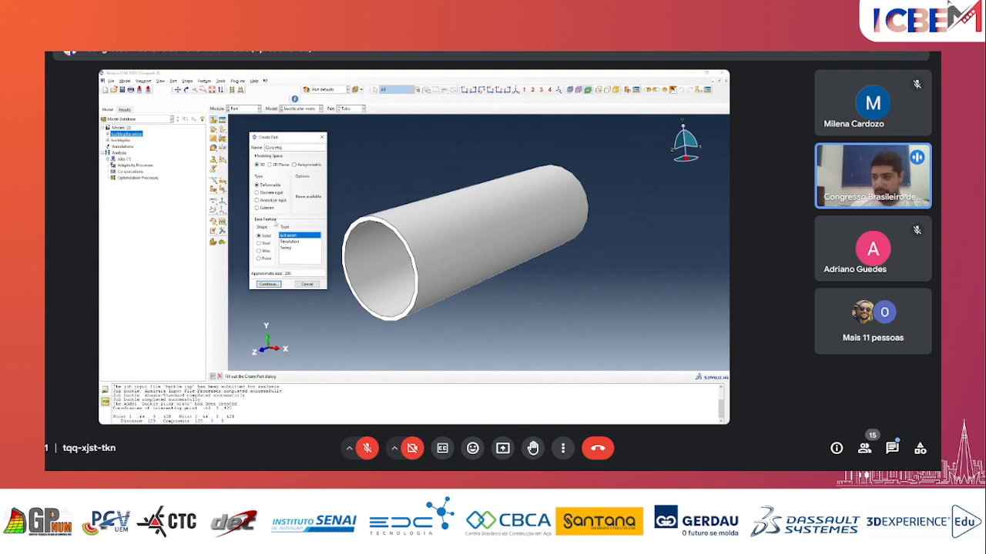
left_click(268, 284)
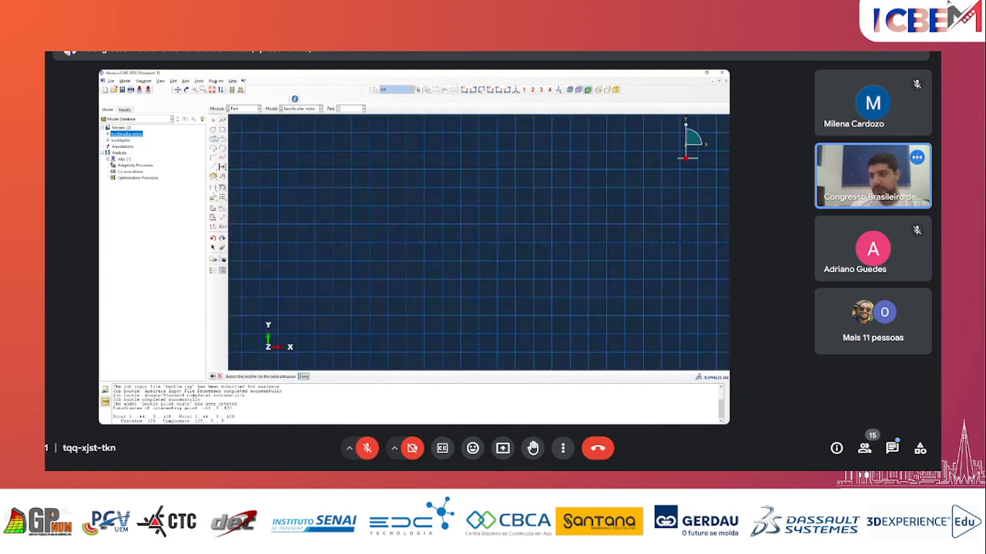
- Sketch a circle centred on the origin with a radius of about 35
left_click(213, 130)
left_click(480, 245)
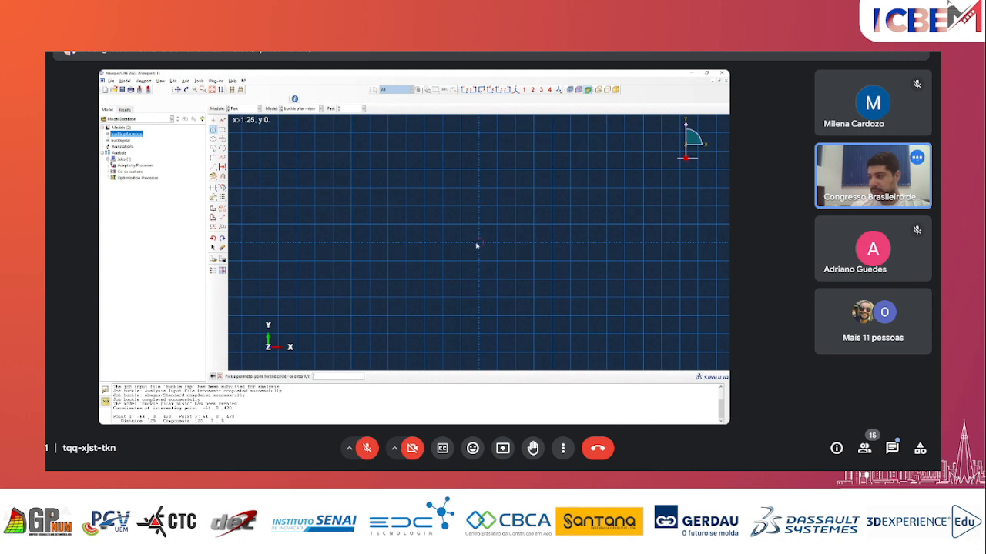
left_click(608, 245)
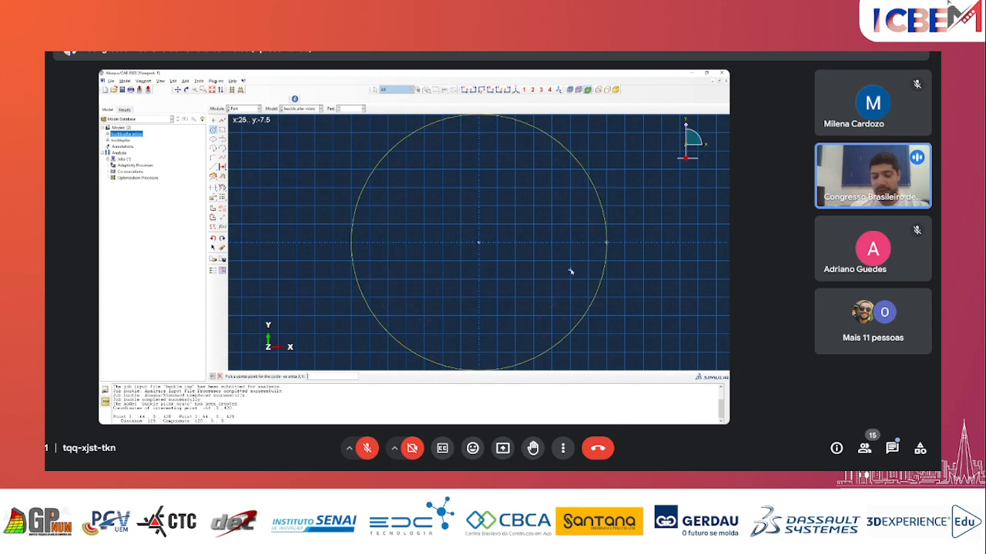
scroll(324, 226, "down", 1)
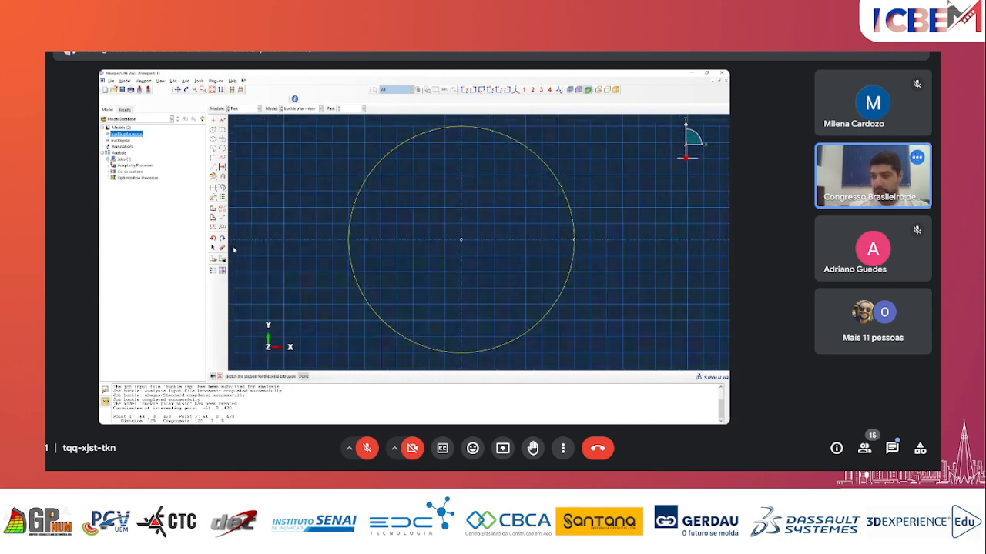
- Dimension the sketched circle and set its radius to 64
left_click(223, 248)
left_click(223, 218)
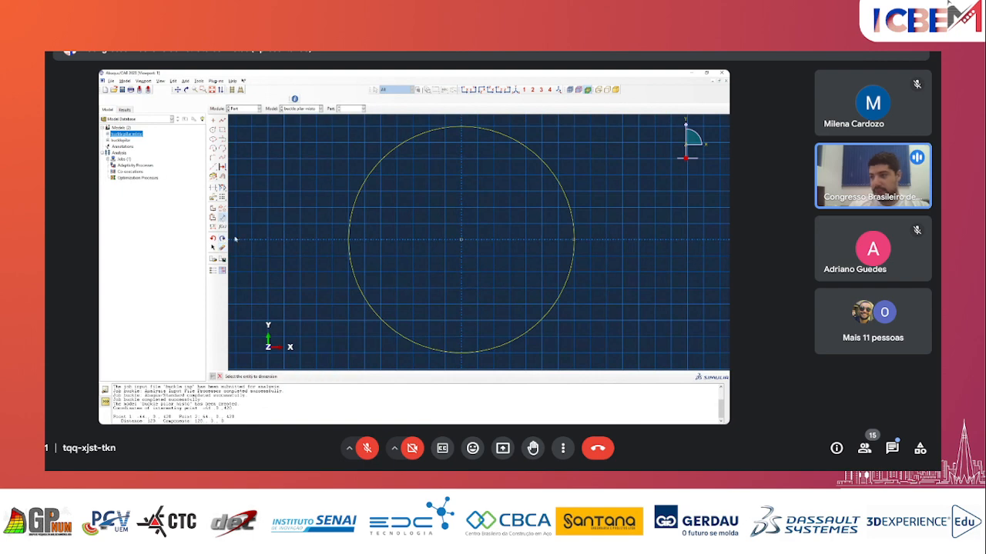
left_click(554, 176)
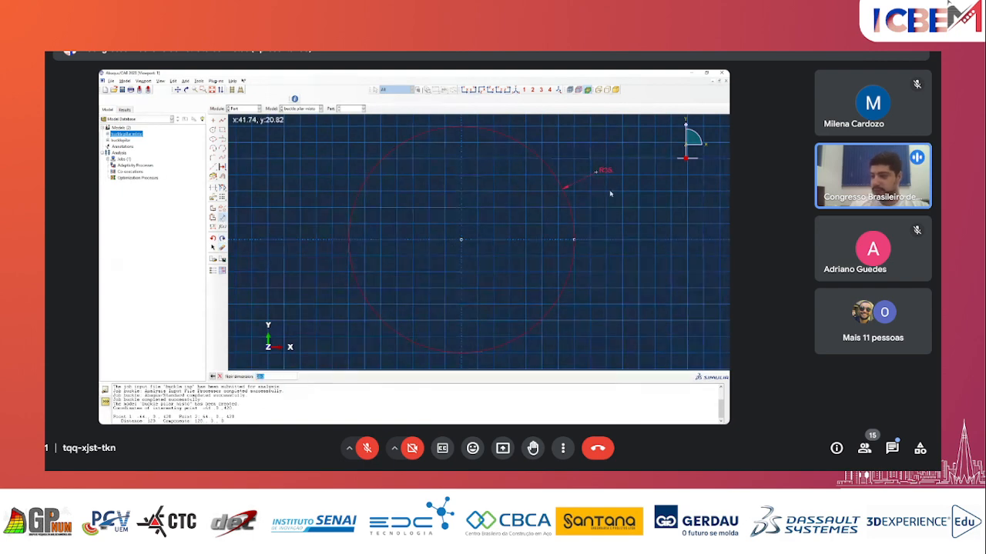
type("6")
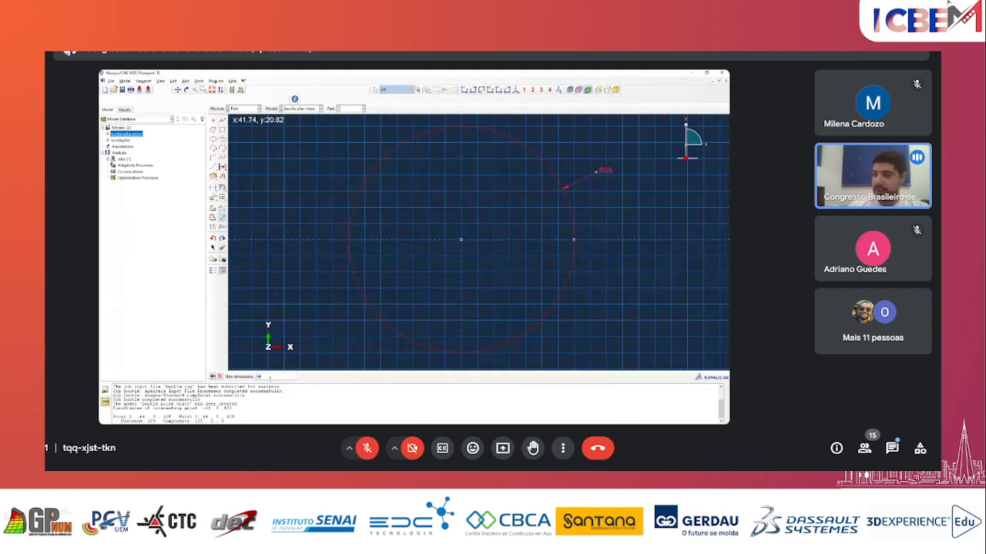
type("4")
key("Return")
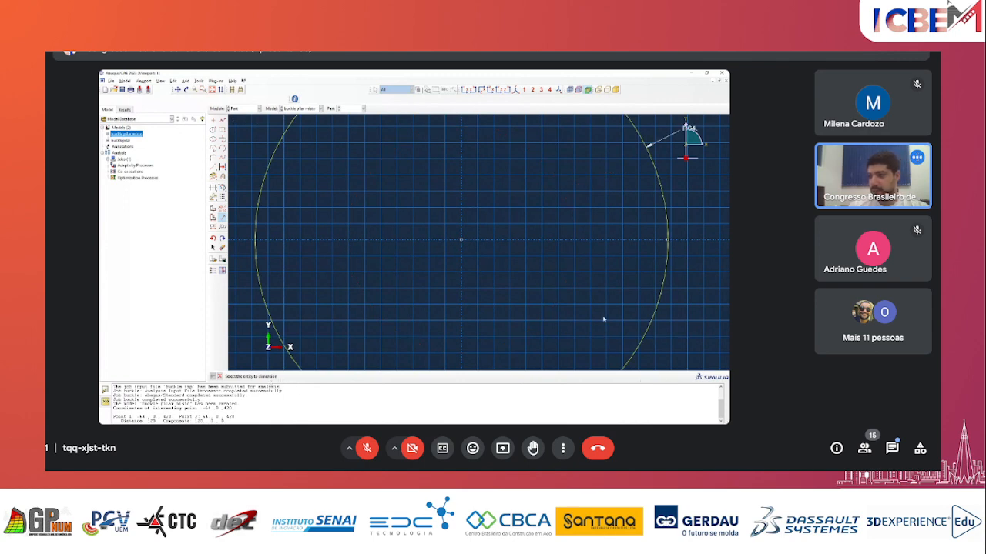
scroll(361, 242, "down", 4)
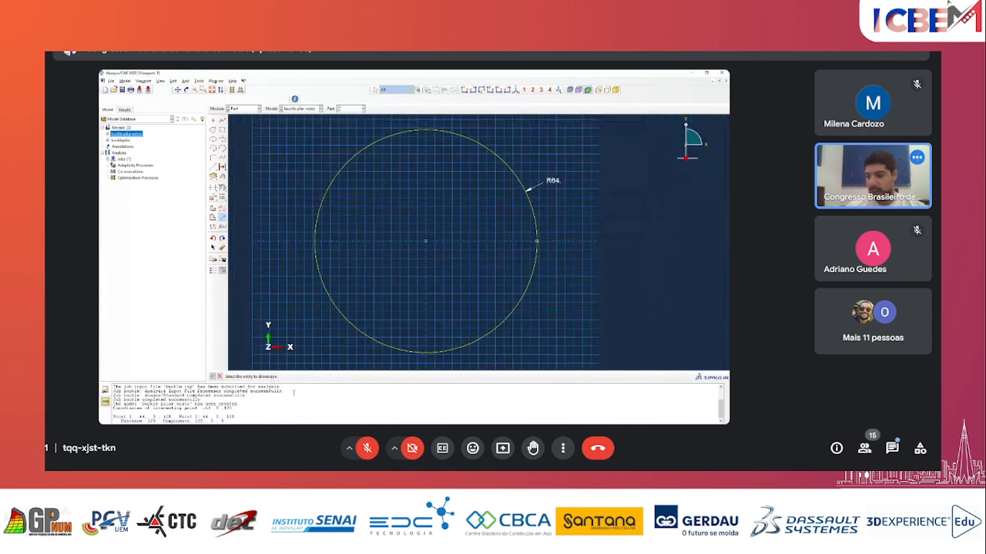
key("Escape")
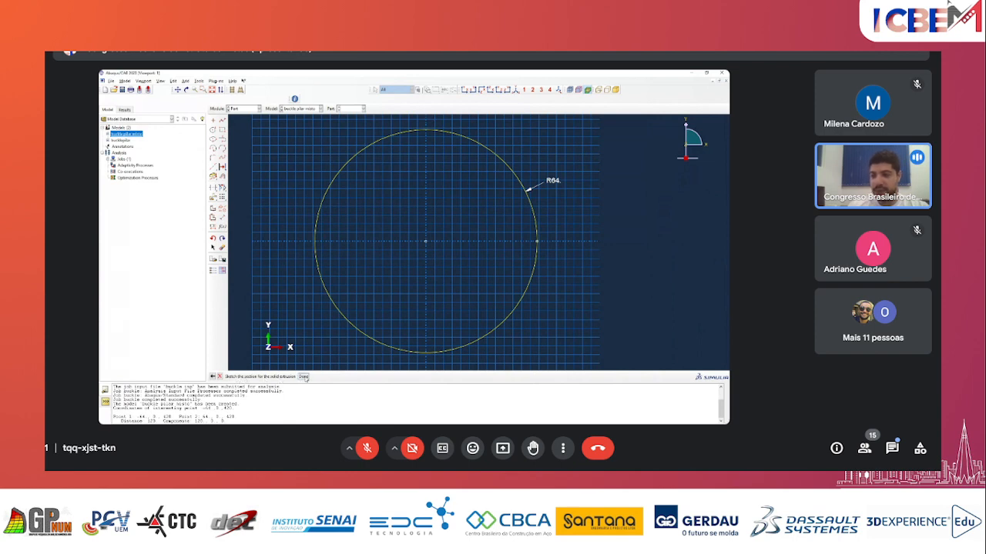
- Finish the section sketch and extrude it to a blind depth of 420
left_click(303, 377)
left_click_drag(334, 163, 358, 161)
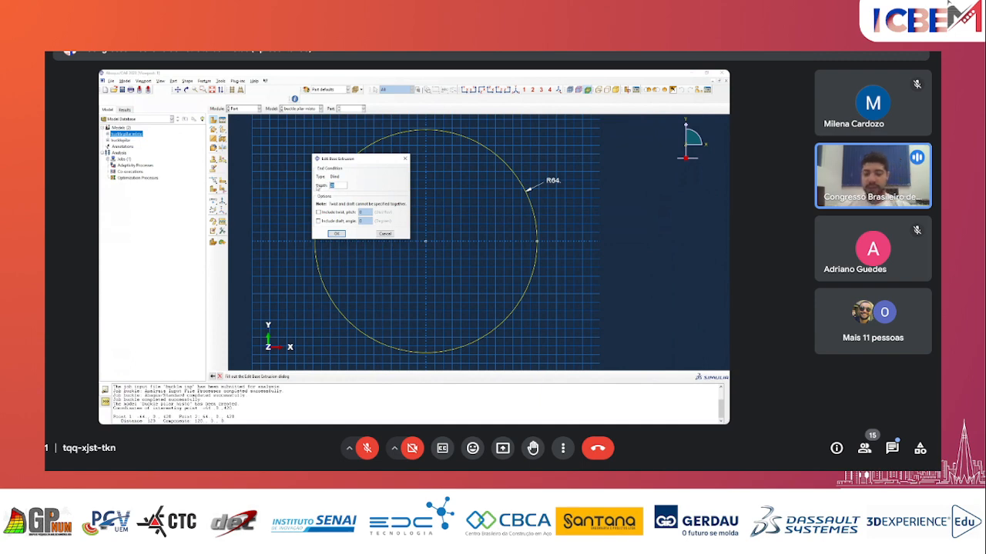
type("420")
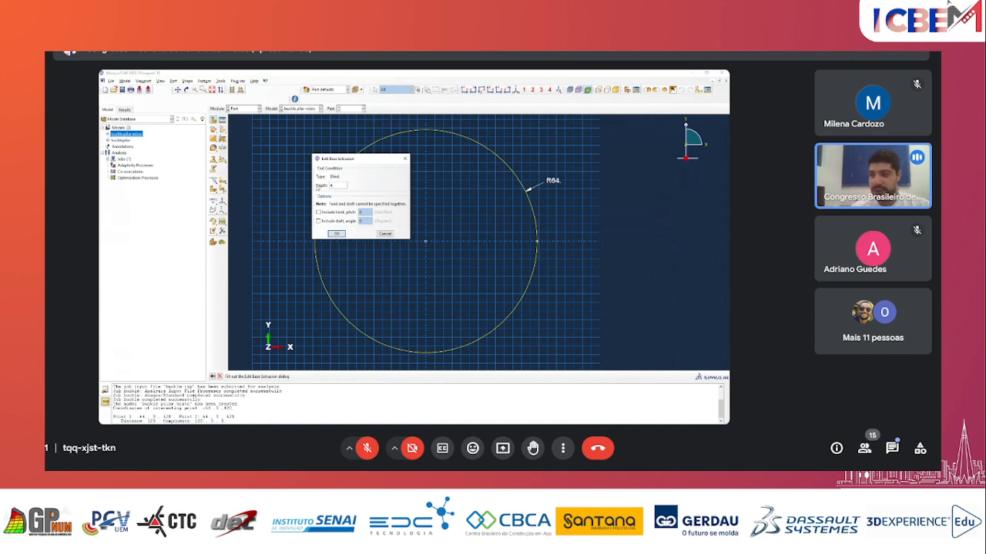
left_click(336, 234)
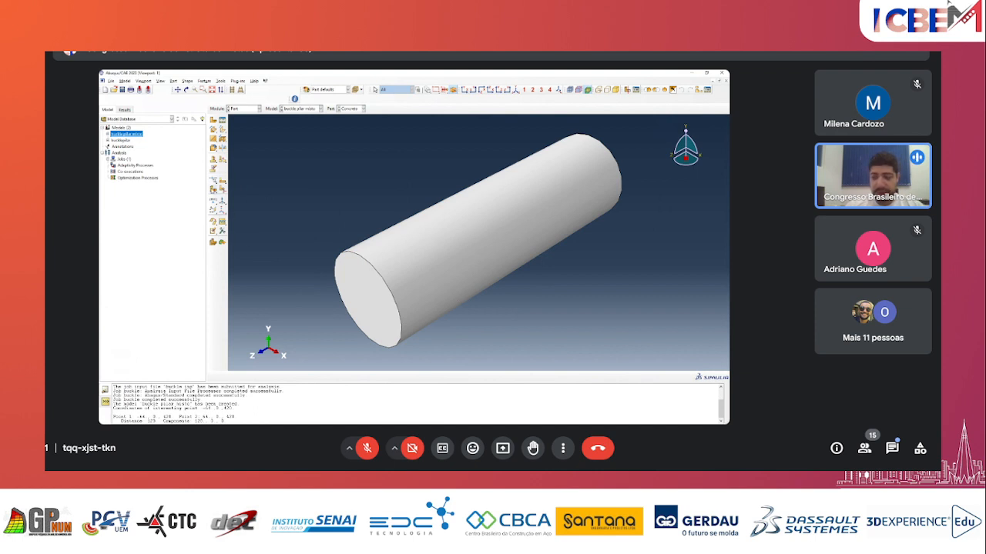
- Partition the concrete cylinder lengthwise with a 3-point plane through the front face centre, its rim point and the matching point at the far end
left_click(214, 189)
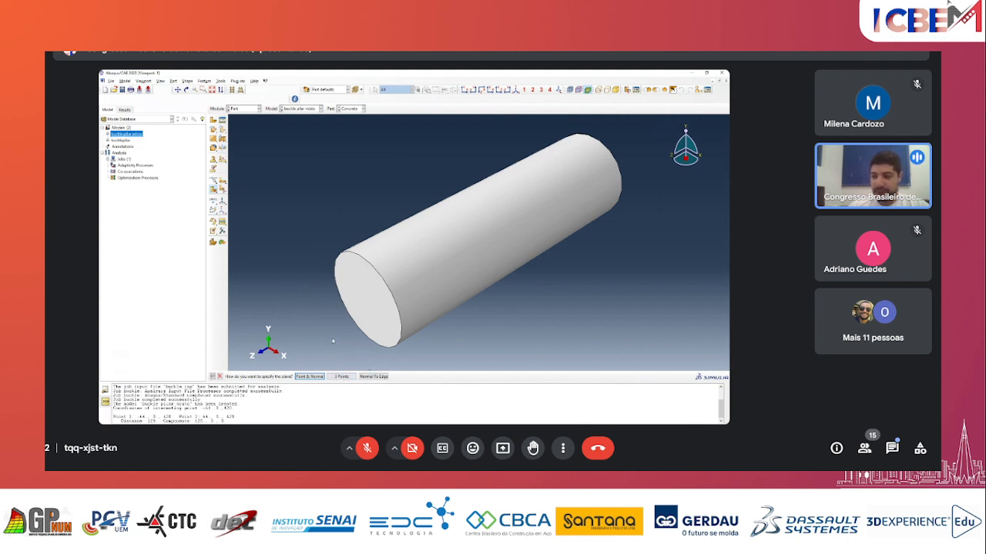
left_click(308, 376)
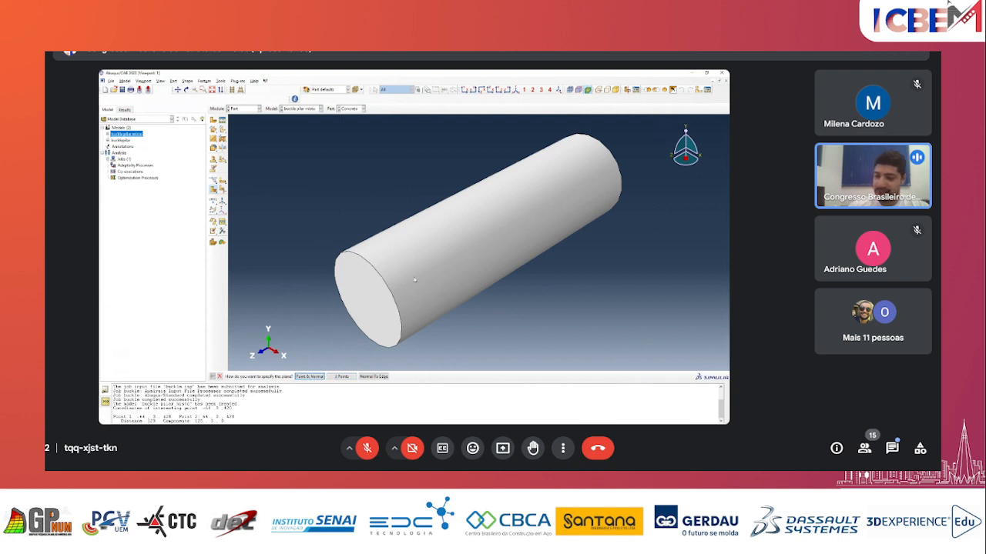
left_click(308, 377)
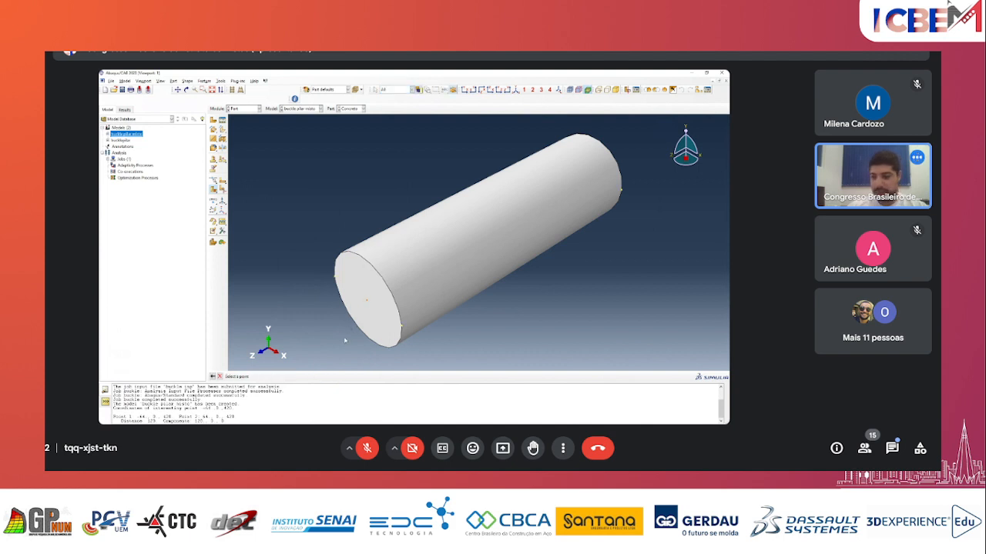
left_click(213, 377)
left_click(341, 377)
left_click(367, 301)
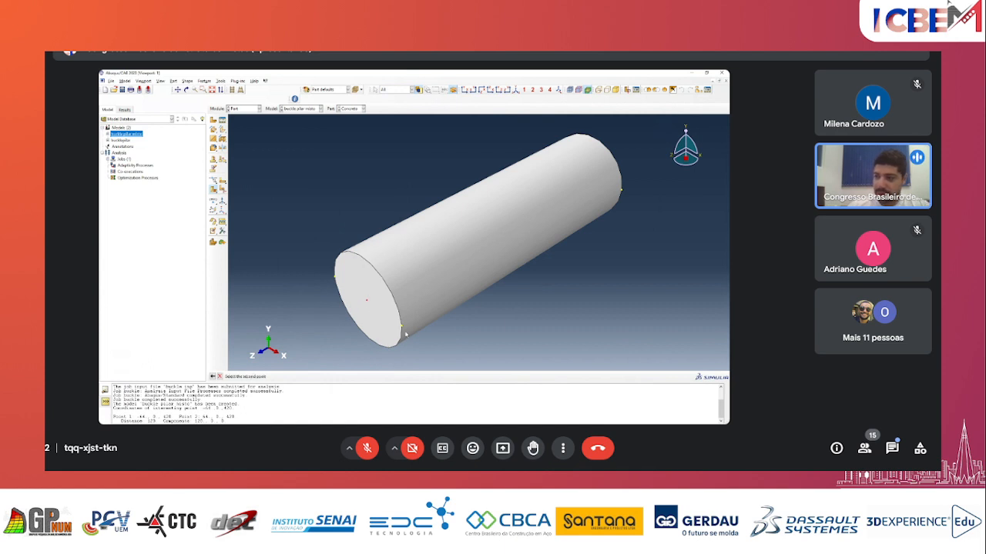
left_click(401, 328)
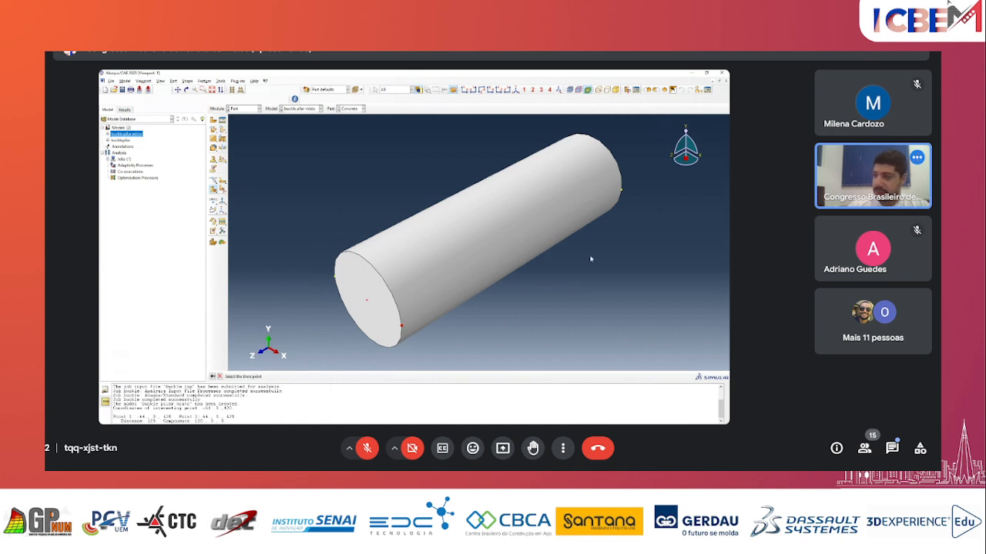
left_click(621, 190)
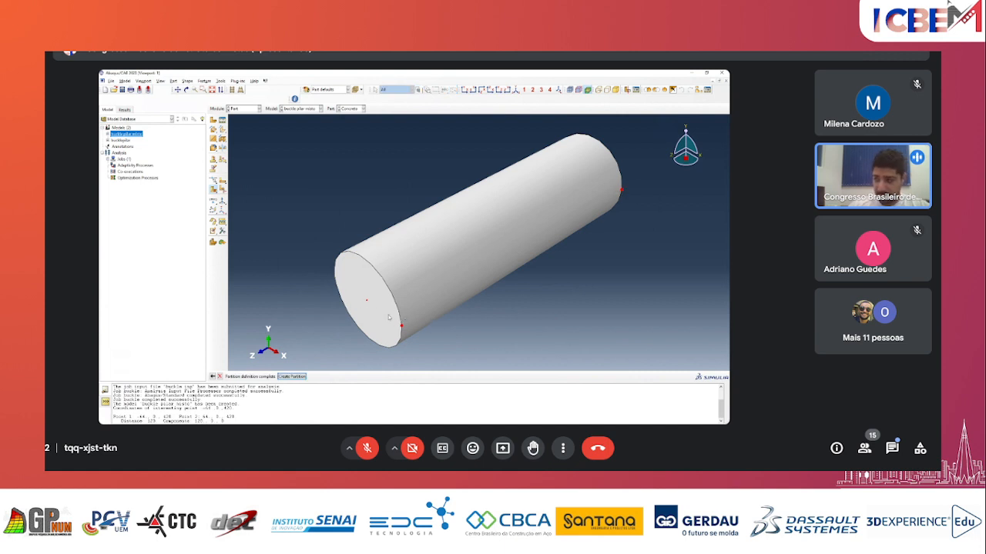
left_click(296, 377)
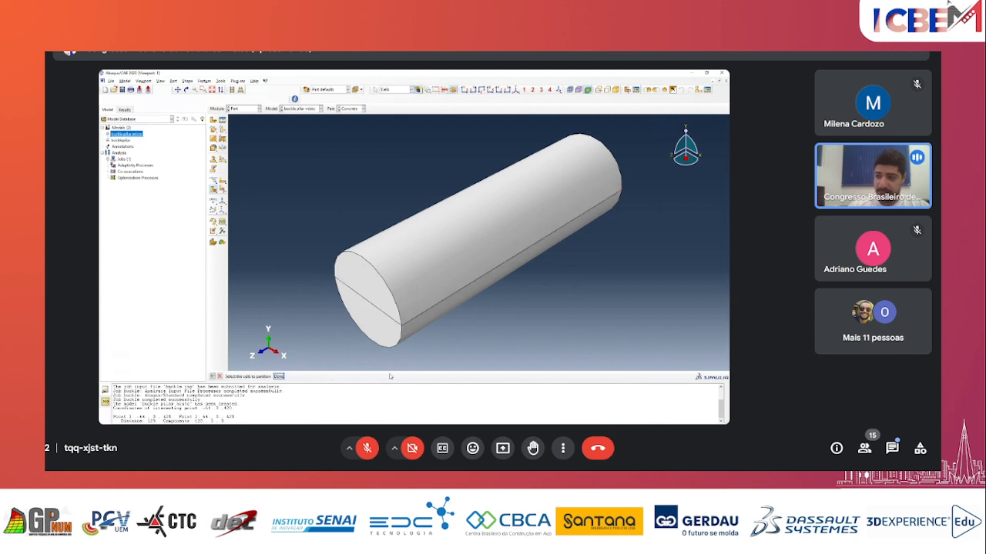
left_click_drag(461, 286, 499, 202, "ctrl+alt")
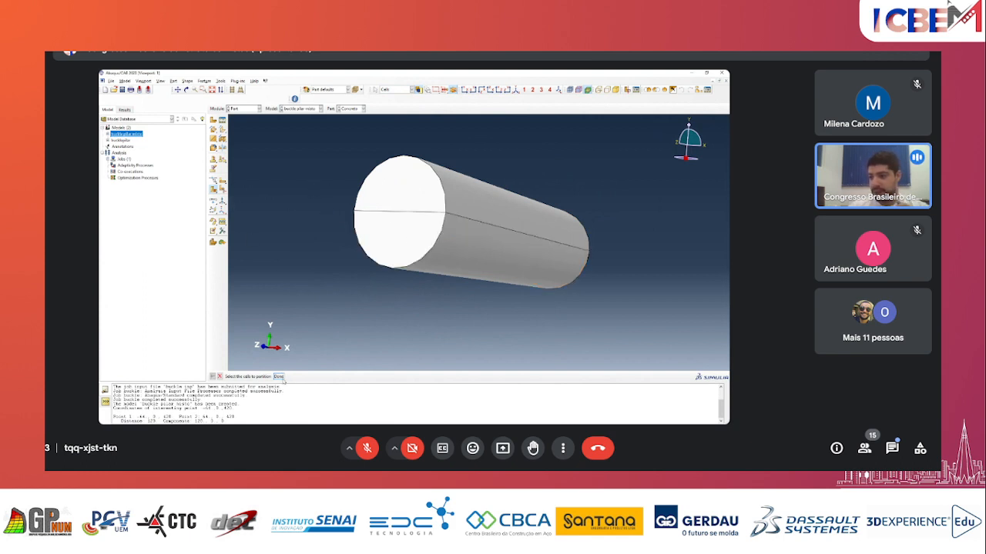
- Partition both concrete cells lengthwise with a point-and-normal plane through the front face's bottom rim point, normal to the face's horizontal edge
left_click(278, 376)
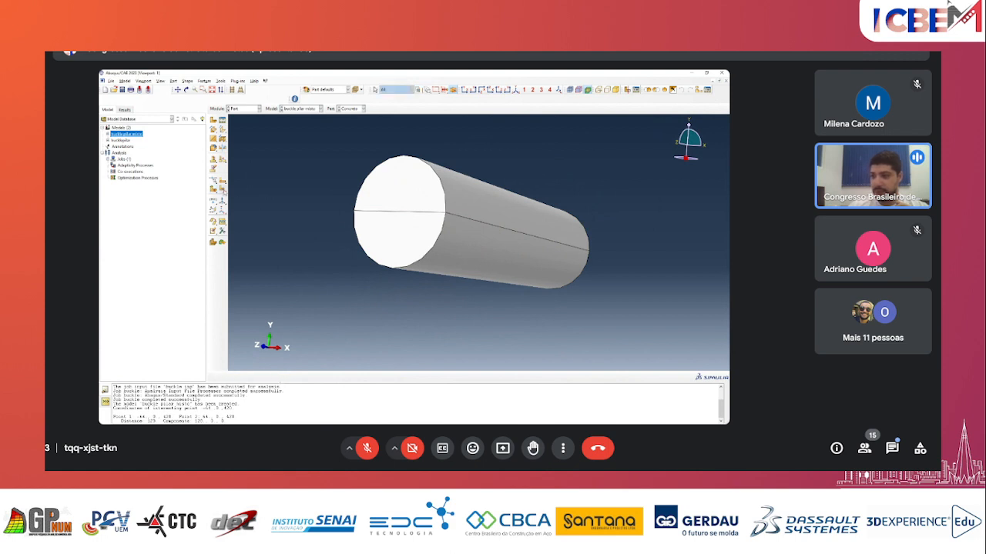
left_click(213, 190)
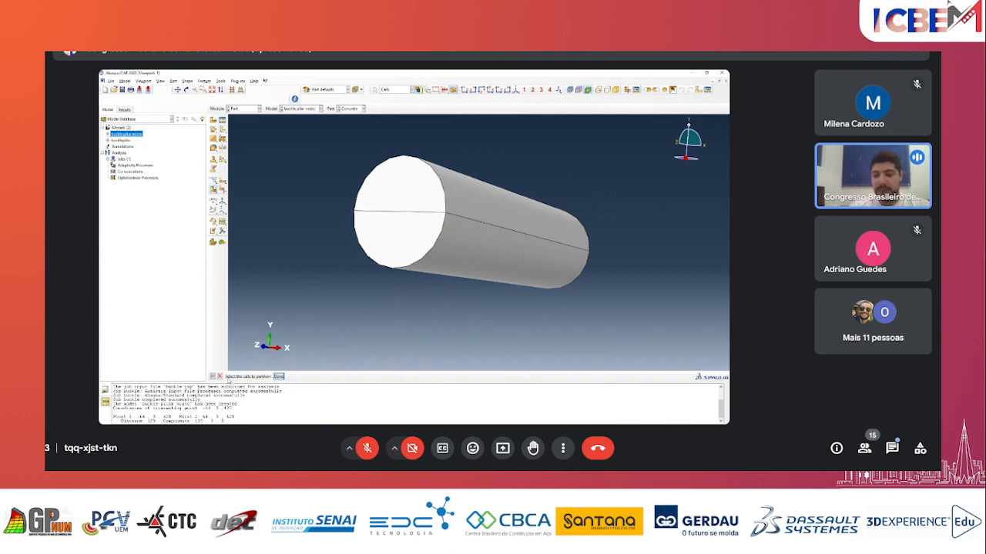
left_click_drag(548, 317, 346, 195)
middle_click(315, 348)
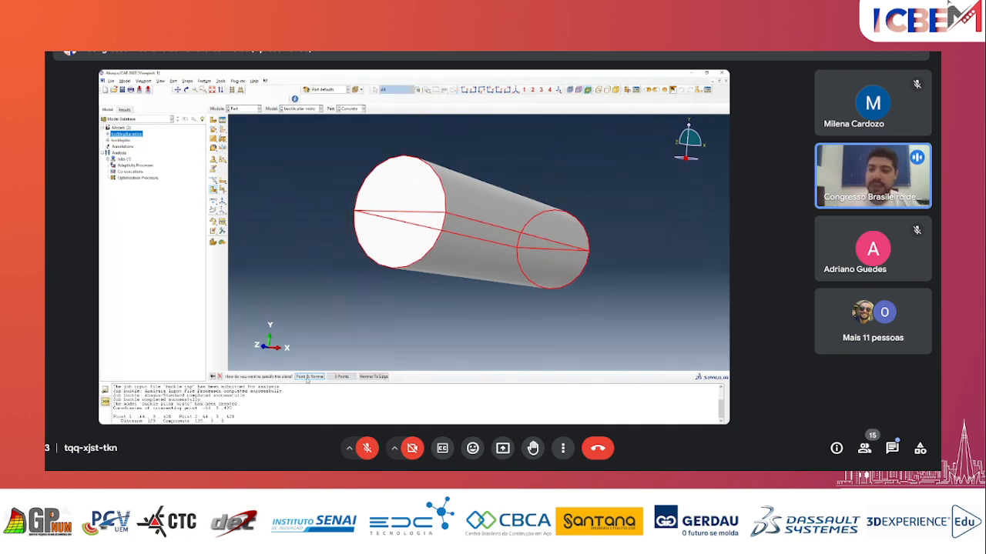
left_click(309, 377)
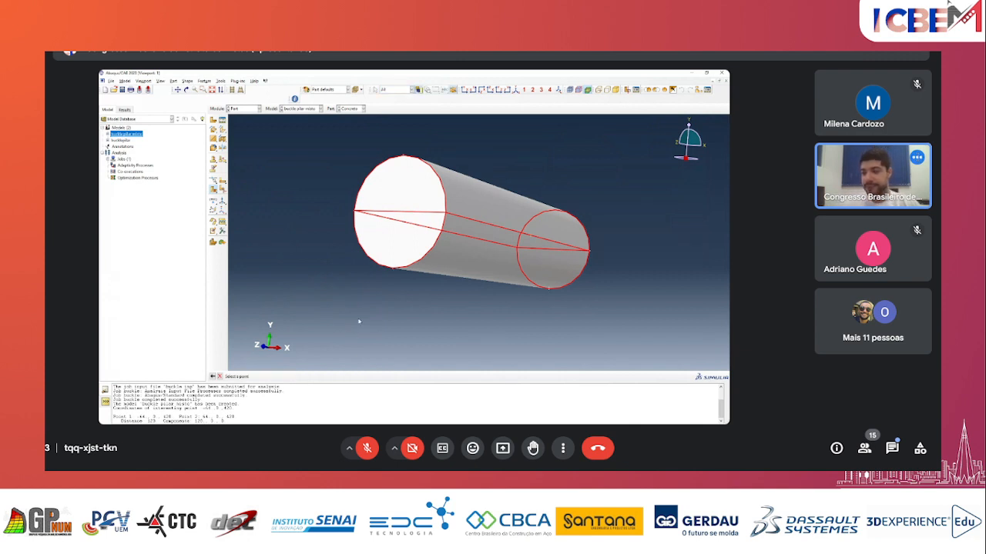
left_click(392, 271)
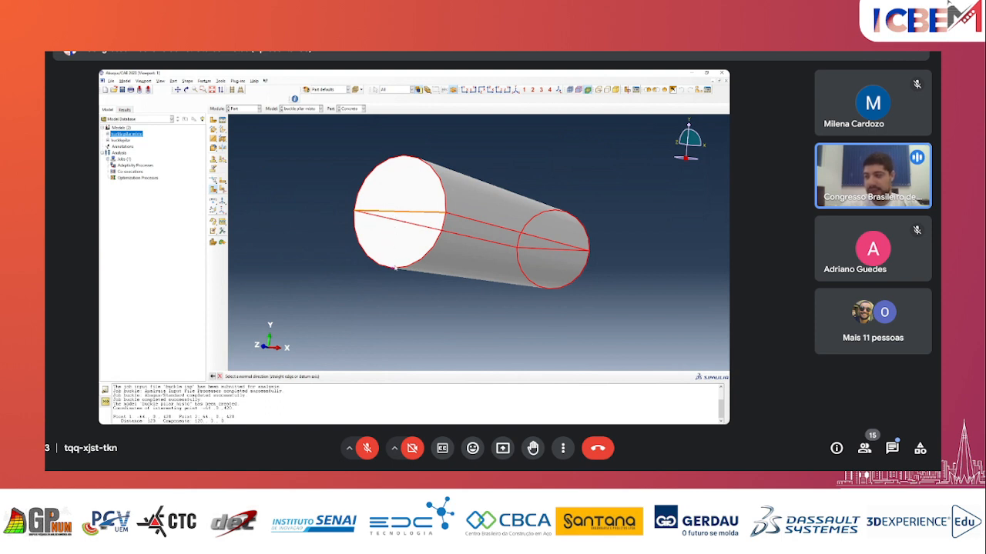
left_click(393, 216)
left_click(295, 377)
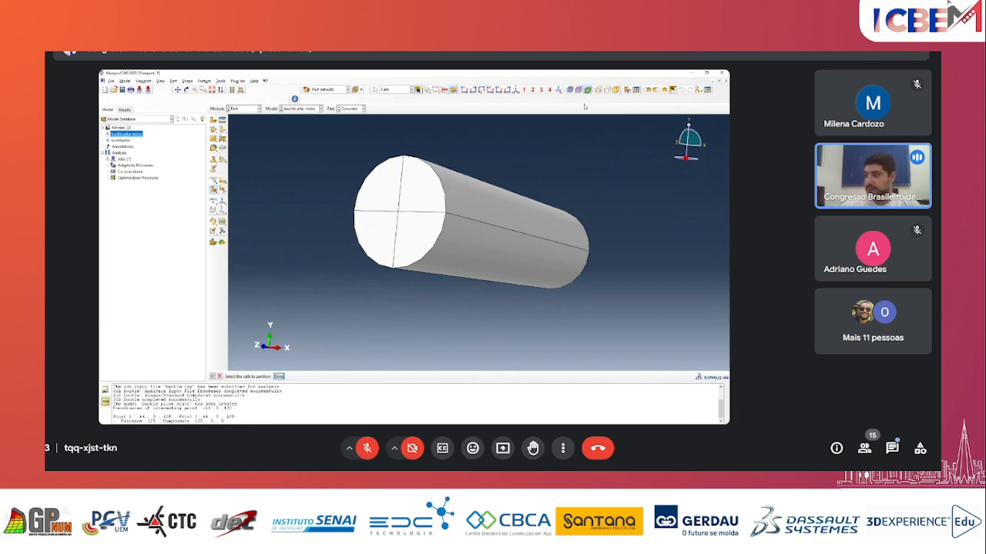
- Inspect the partition by temporarily removing two quarter cells of the concrete cylinder from the display and restoring the full part
left_click(655, 90)
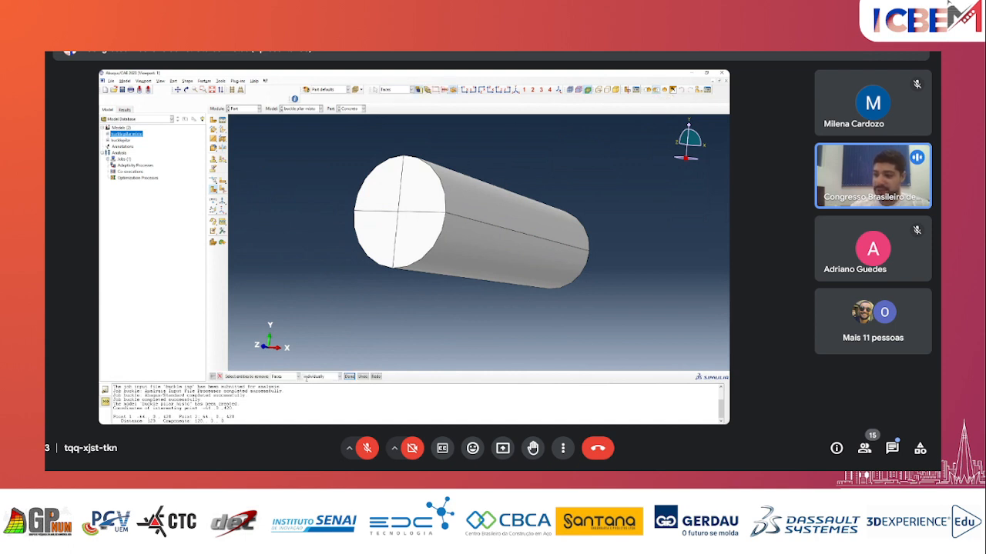
left_click(296, 377)
left_click(295, 378)
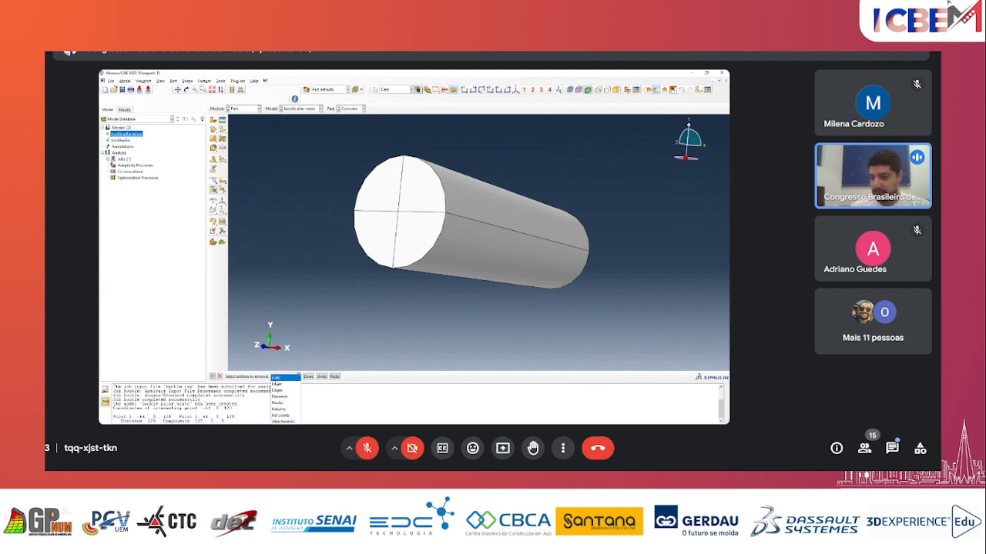
left_click(276, 378)
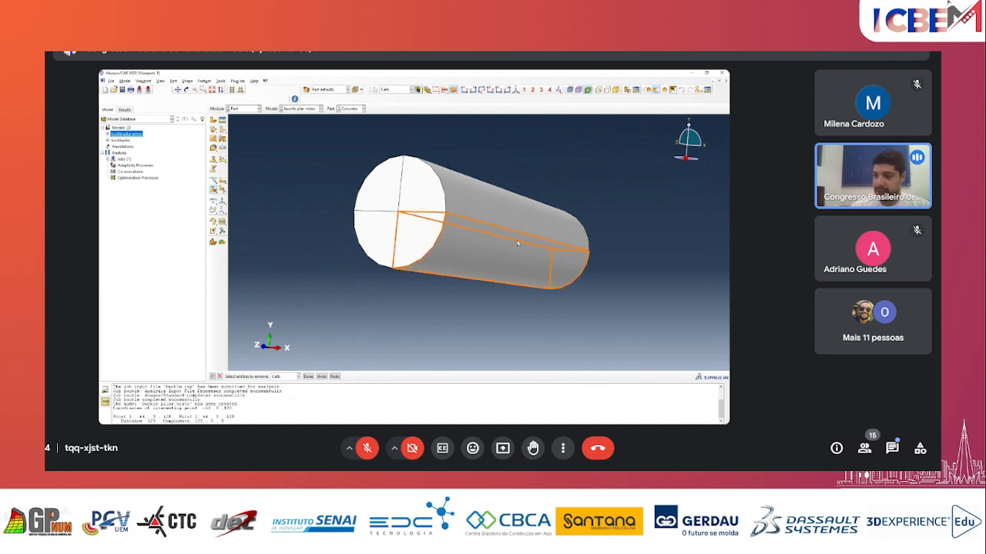
left_click(309, 377)
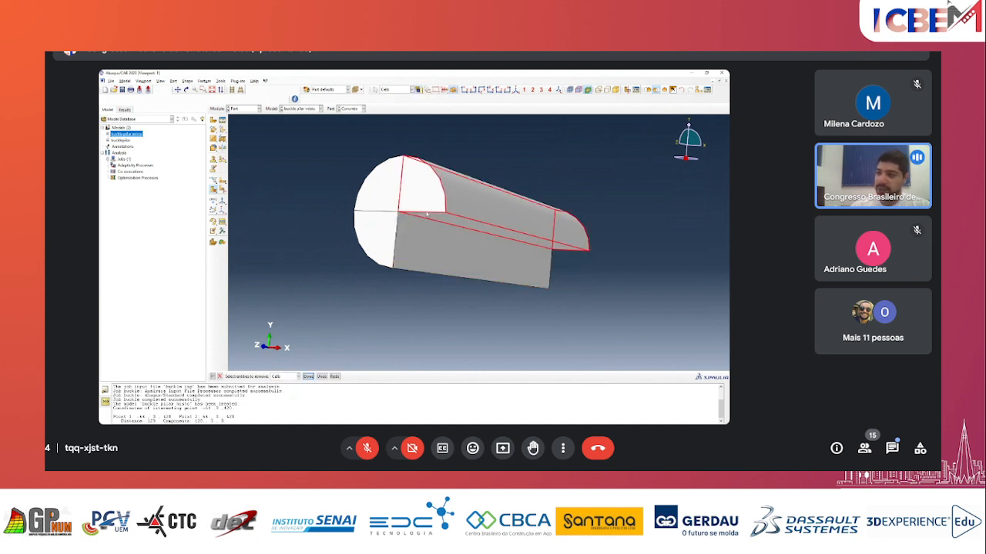
left_click(315, 378)
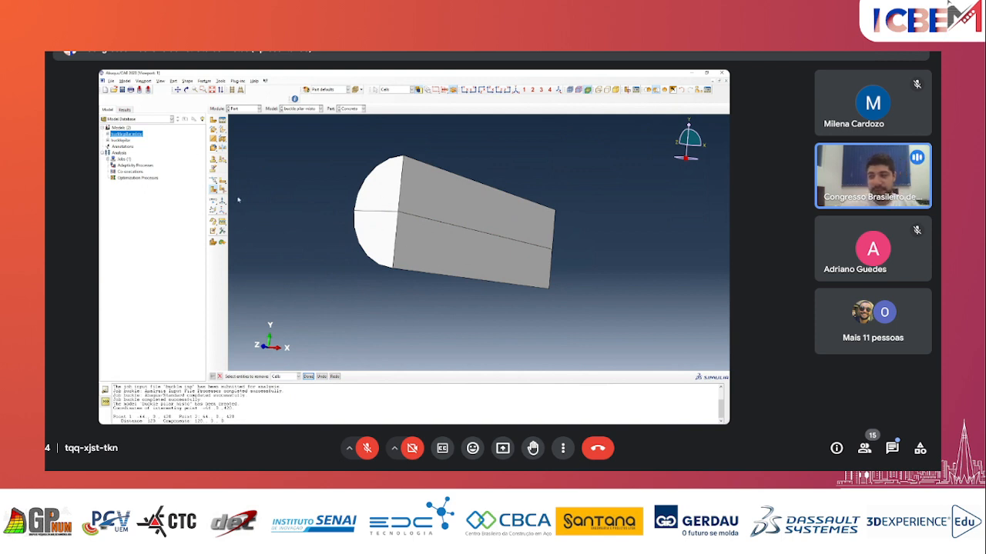
left_click(665, 92)
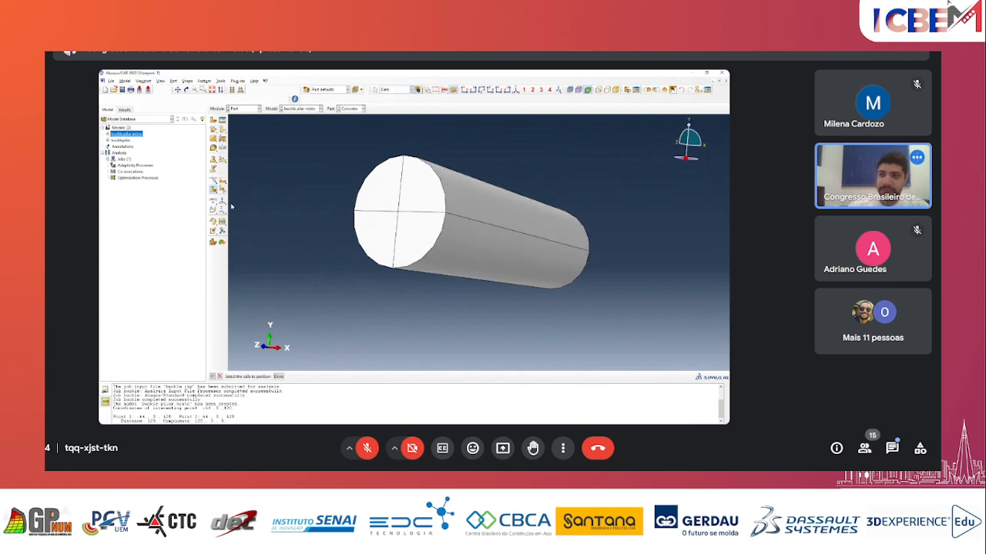
- Switch to the Property module and start a new material named Concreto
left_click(245, 109)
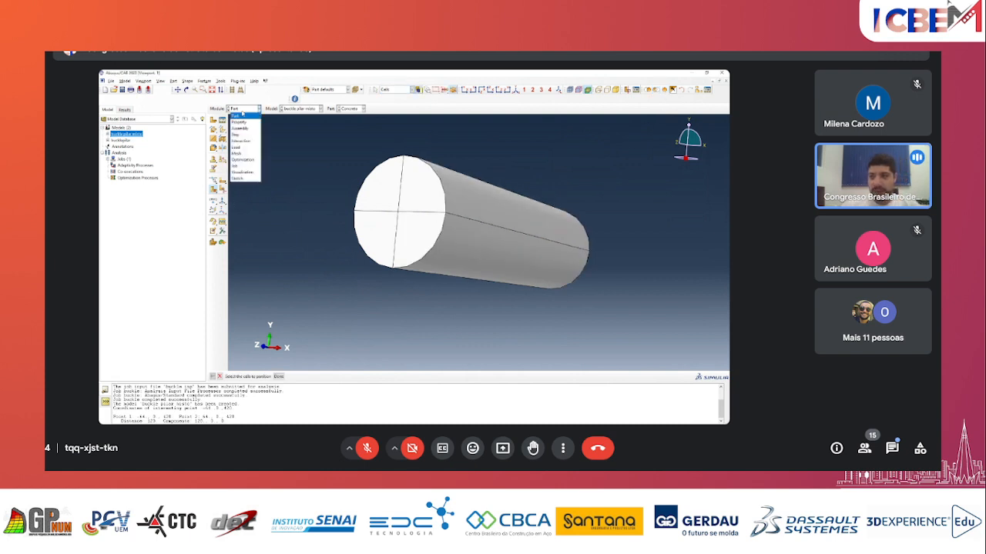
left_click(248, 120)
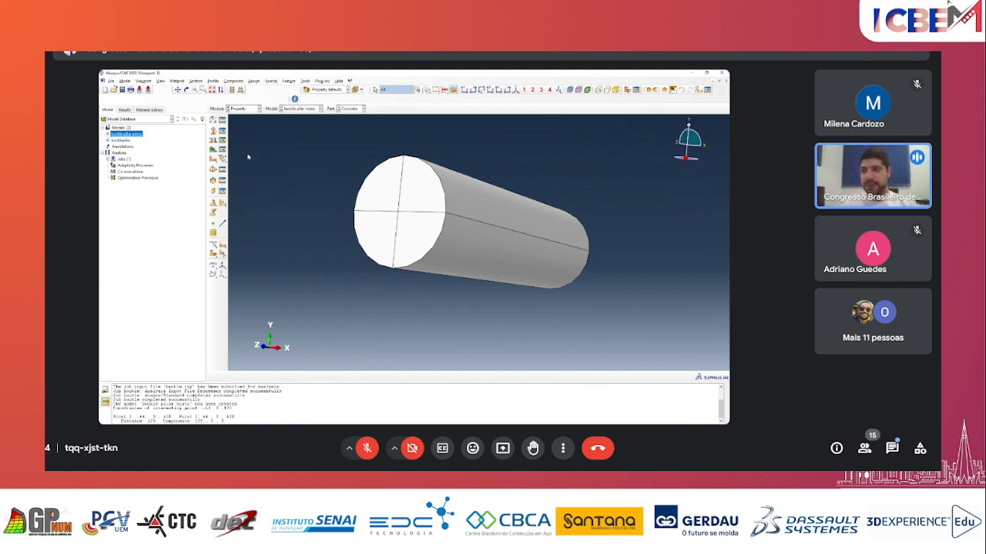
left_click(213, 121)
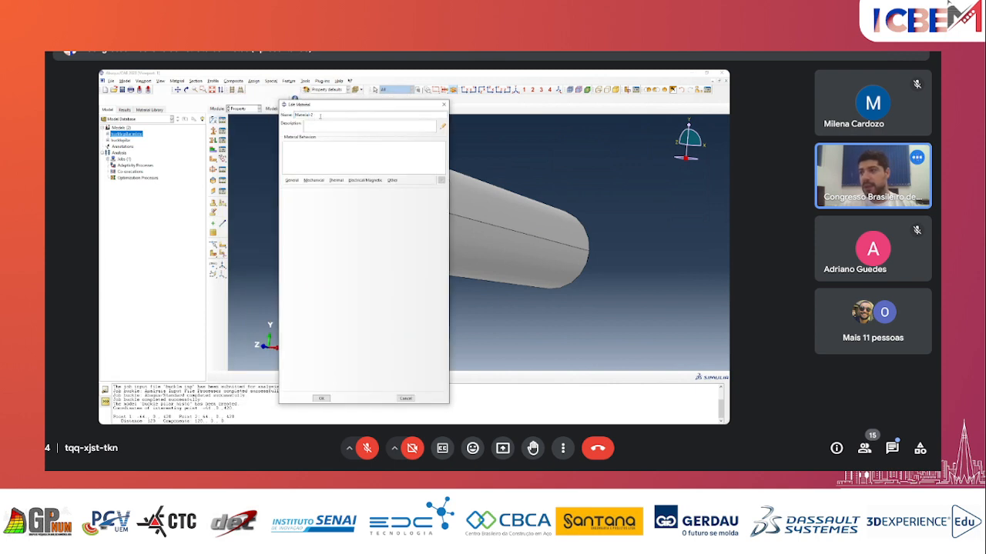
type("Concreto")
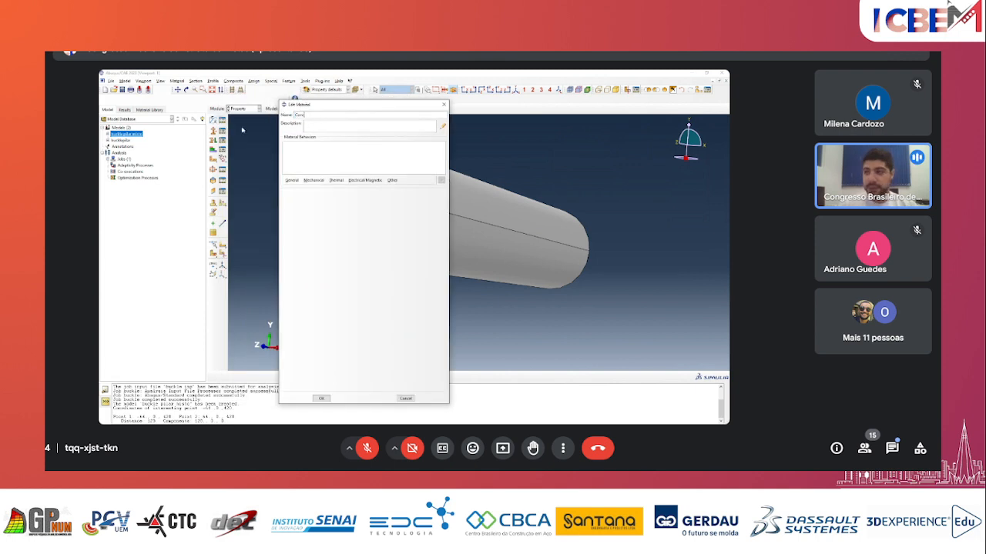
- Add an isotropic Elastic mechanical behavior to the Concreto material
left_click(314, 181)
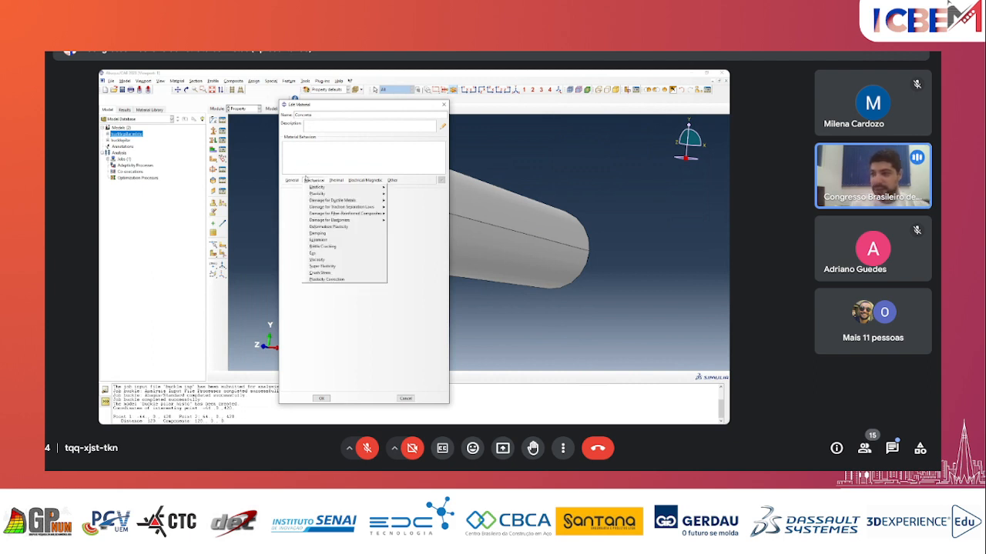
left_click(305, 179)
left_click(309, 180)
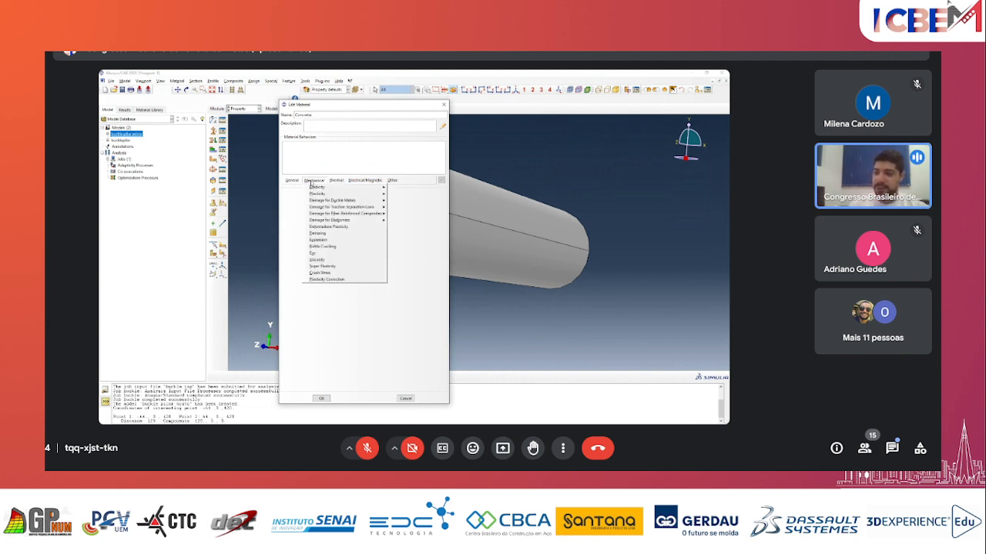
mouse_move(317, 187)
left_click(405, 188)
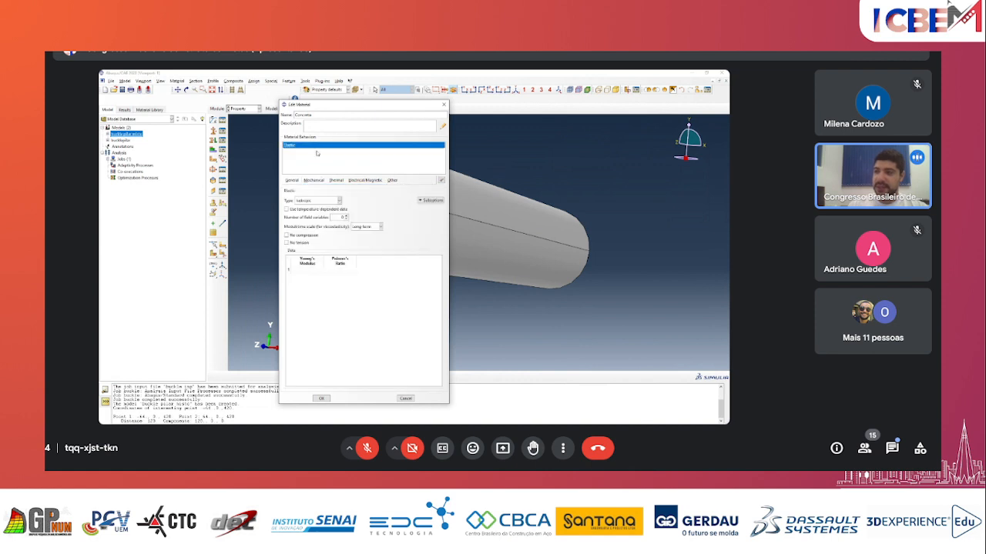
- Add Concrete Damaged Plasticity to the Concreto material and review its plasticity, compressive and tensile behavior tables
left_click(315, 181)
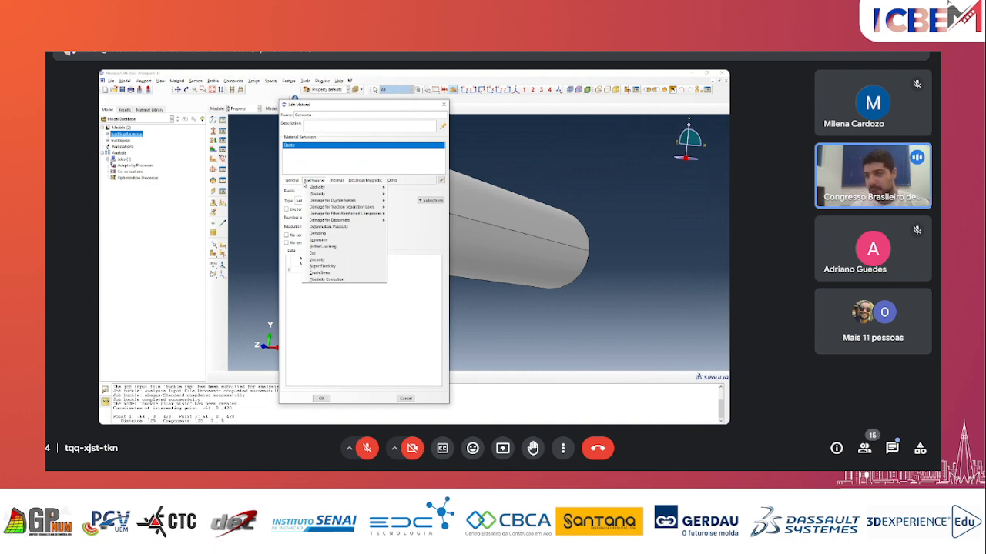
mouse_move(331, 182)
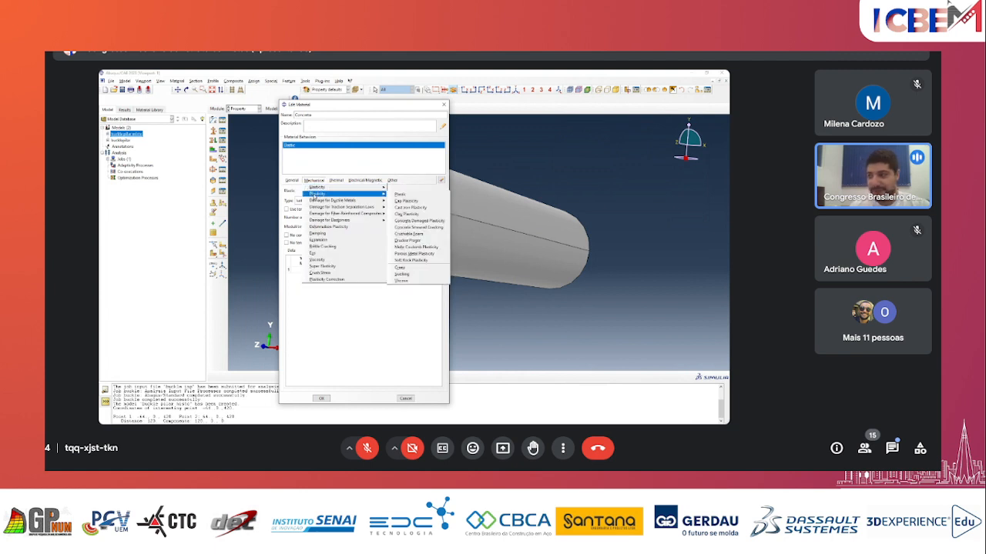
mouse_move(344, 195)
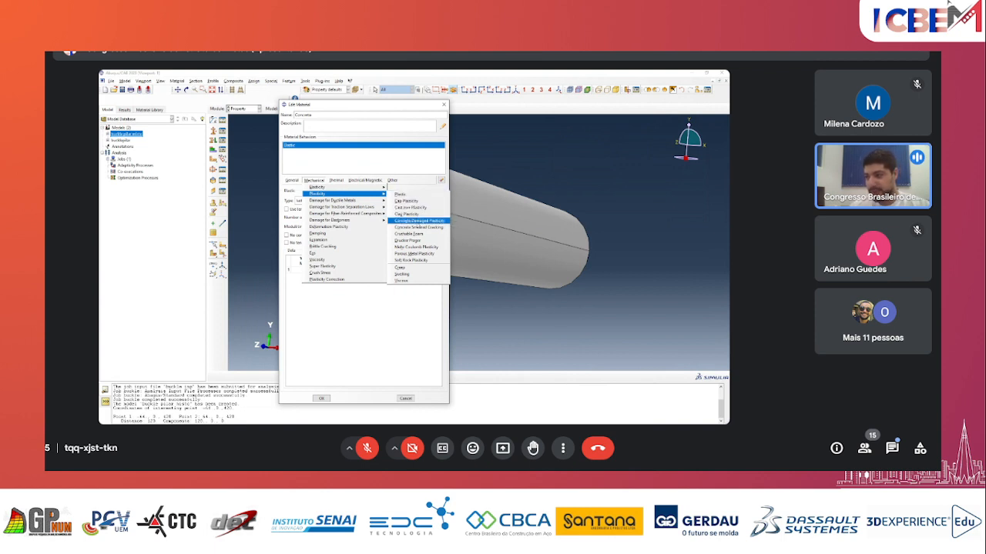
left_click(418, 221)
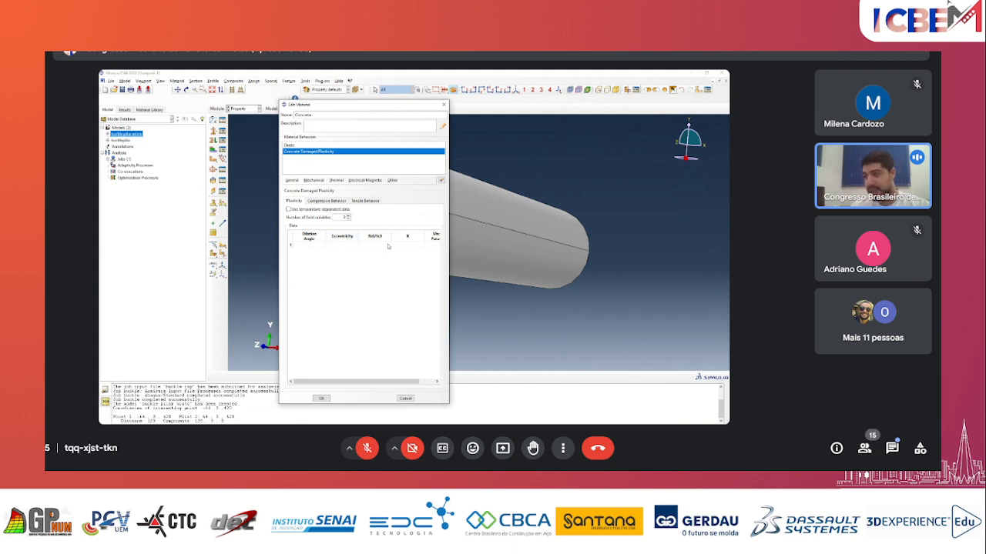
left_click(306, 245)
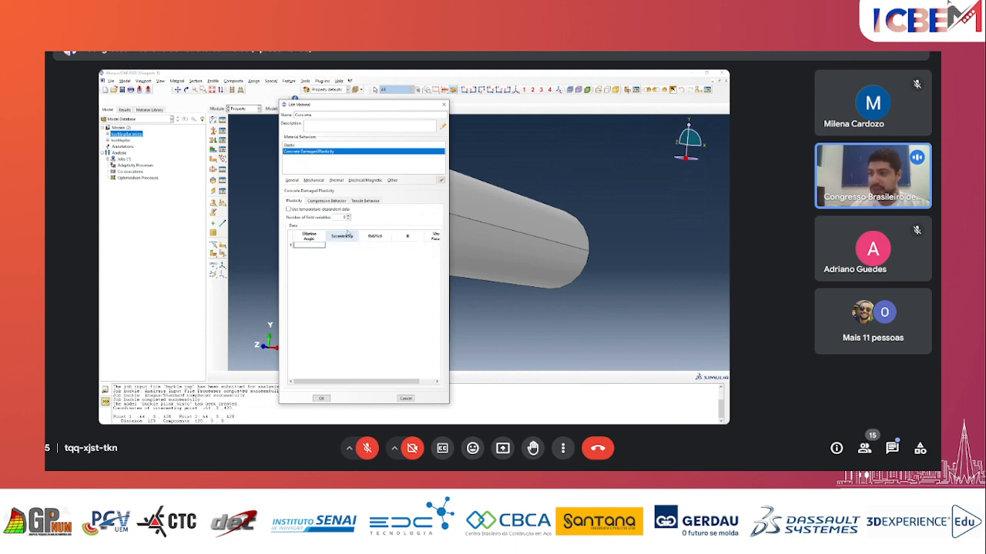
left_click(327, 201)
left_click(367, 201)
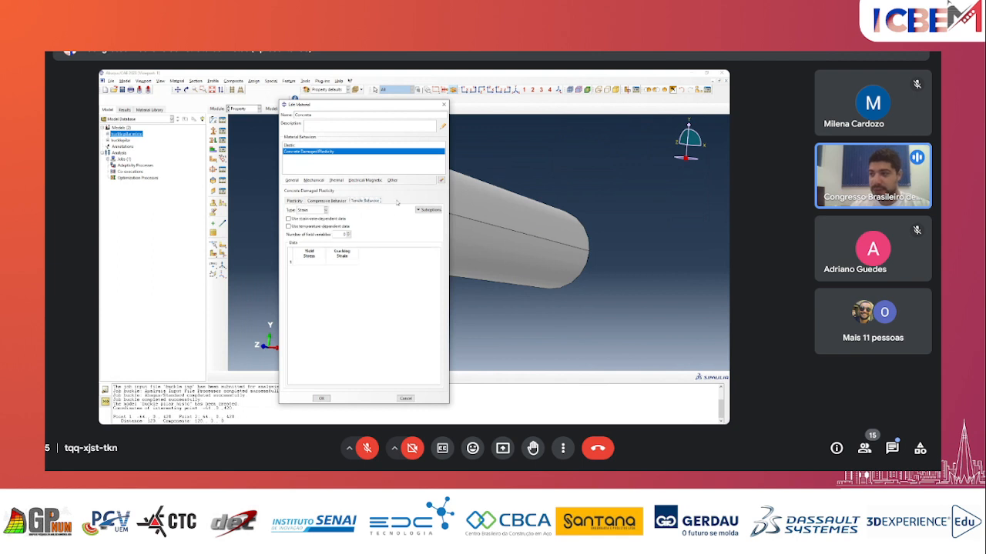
left_click(327, 202)
left_click(297, 202)
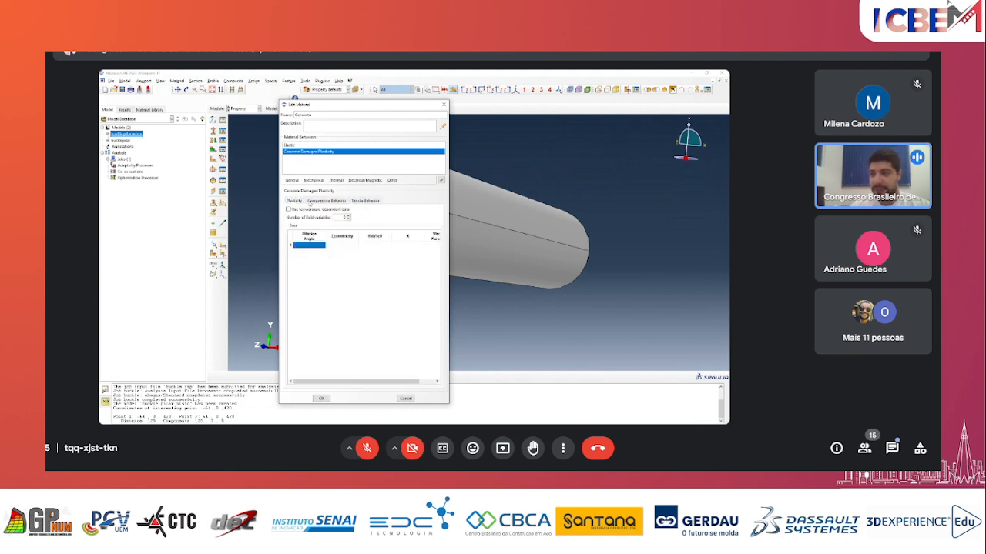
- Enter the Young's modulus and a Poisson's ratio of 0.2 in the Elastic data of the Concreto material
left_click(294, 145)
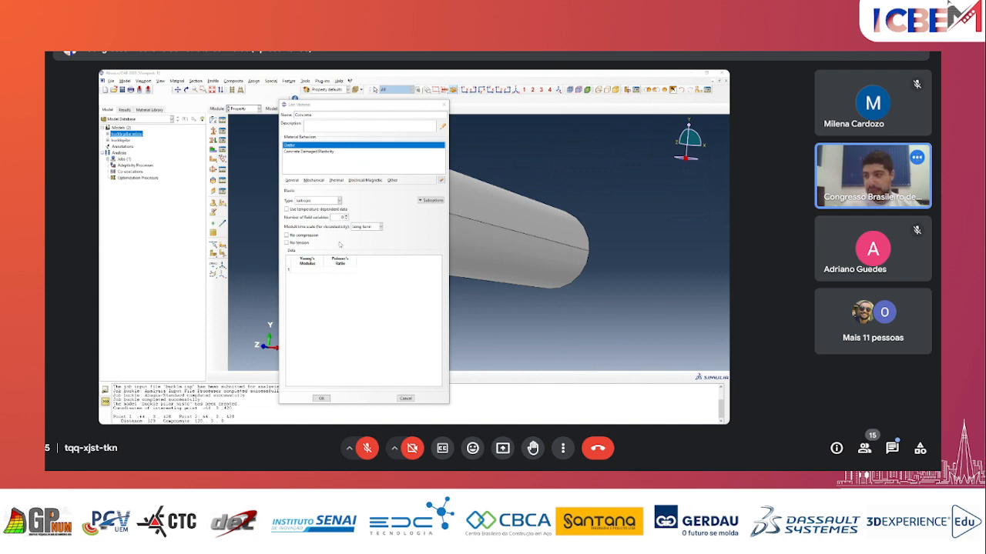
left_click(307, 272)
type("33130")
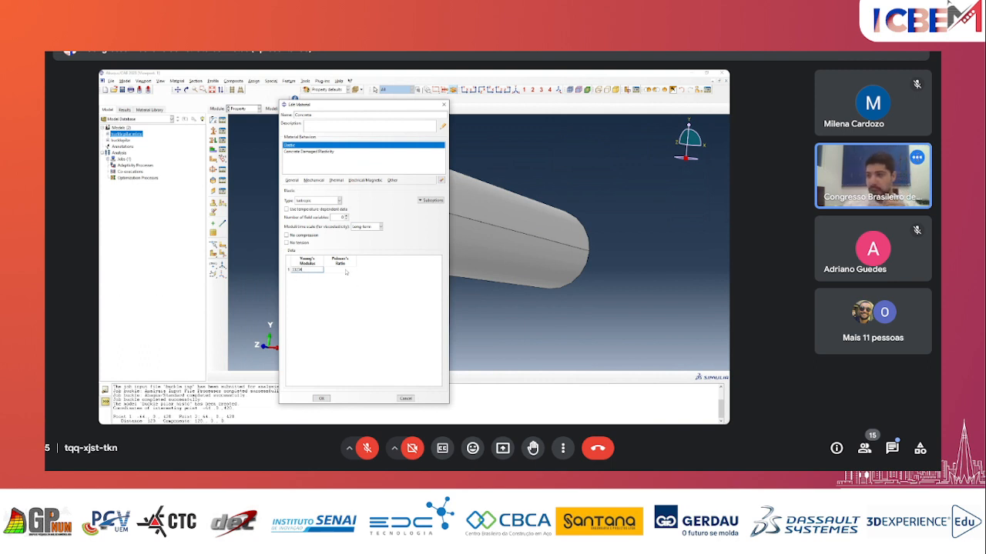
key("Tab")
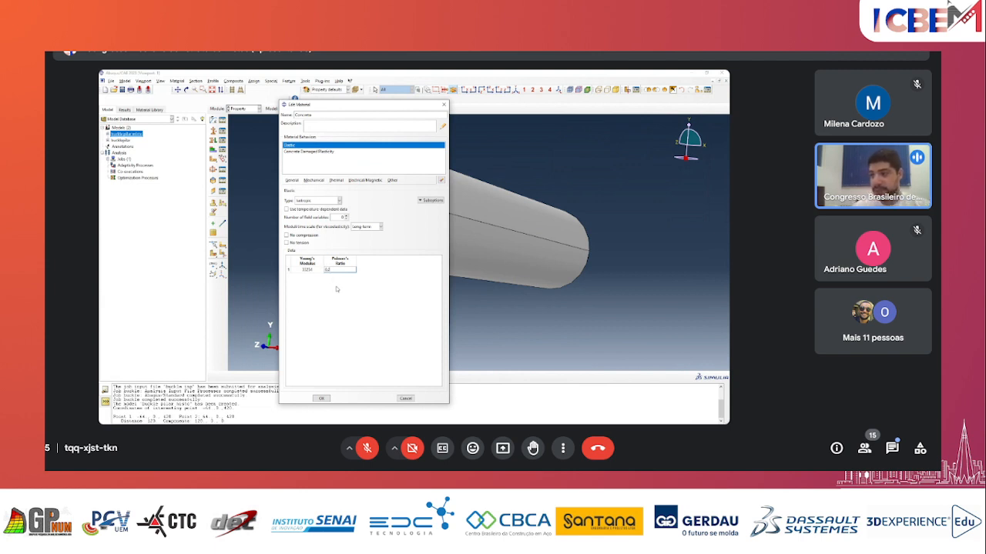
key("Return")
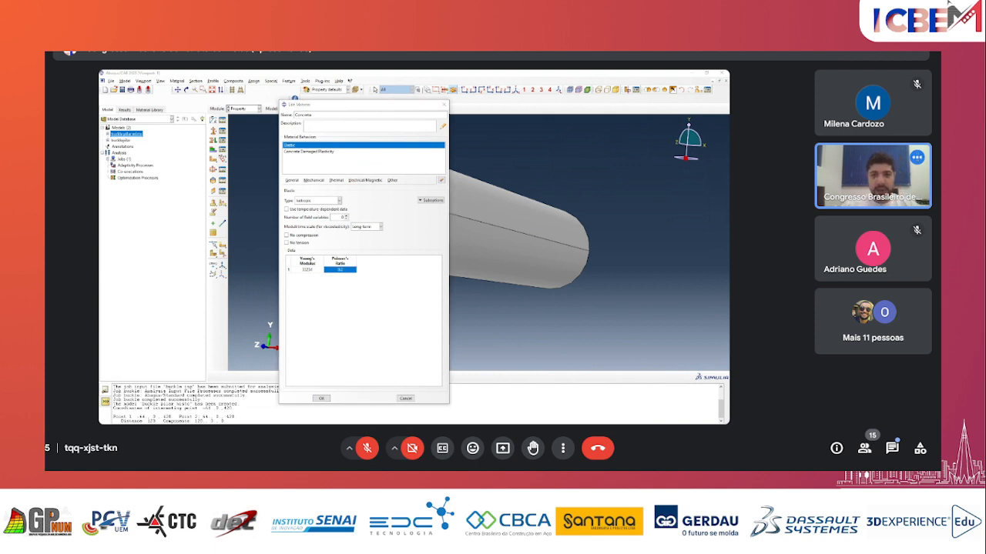
- Paste the copied Concrete Damaged Plasticity parameters, including eccentricity 0.1, into the plasticity data row and check them through the viscosity parameter
left_click(308, 152)
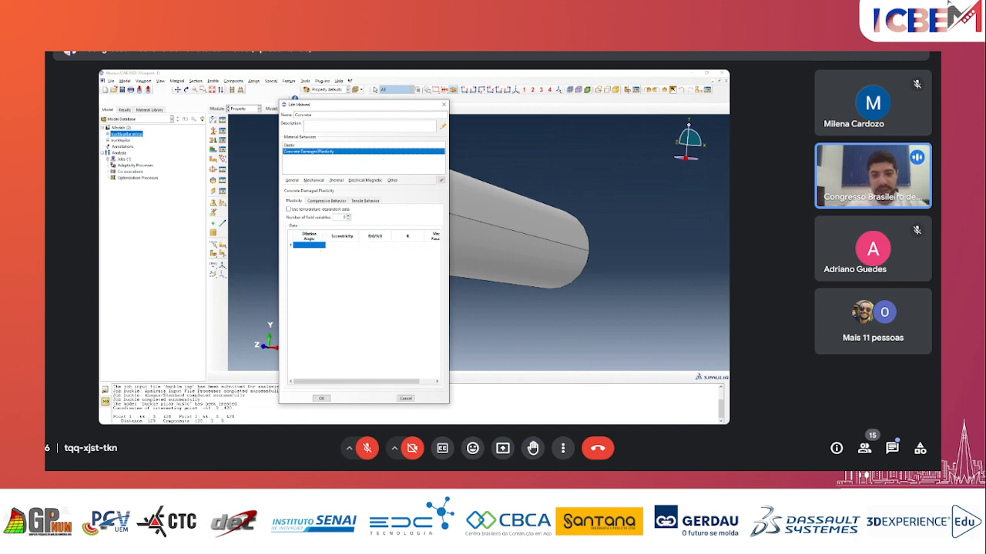
key("alt+Tab")
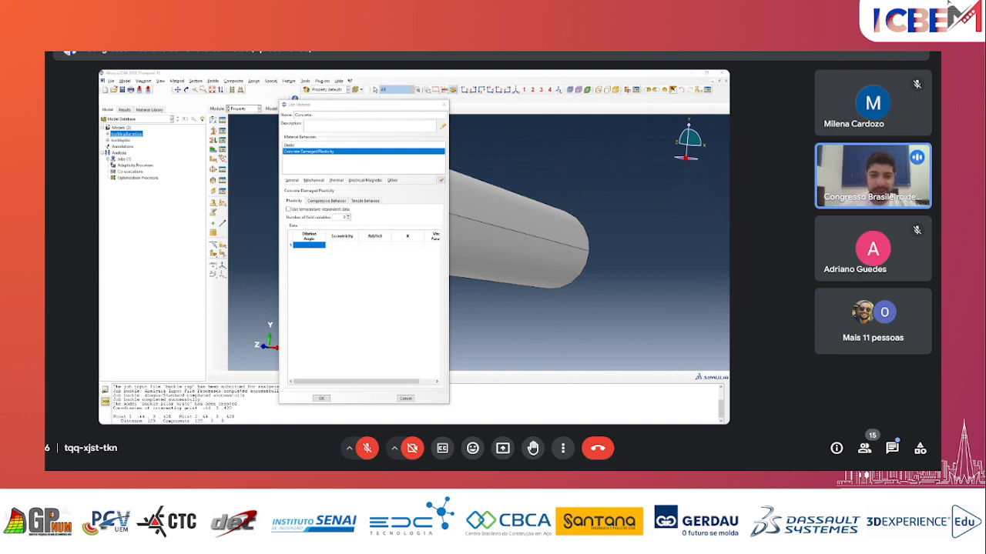
left_click(313, 246)
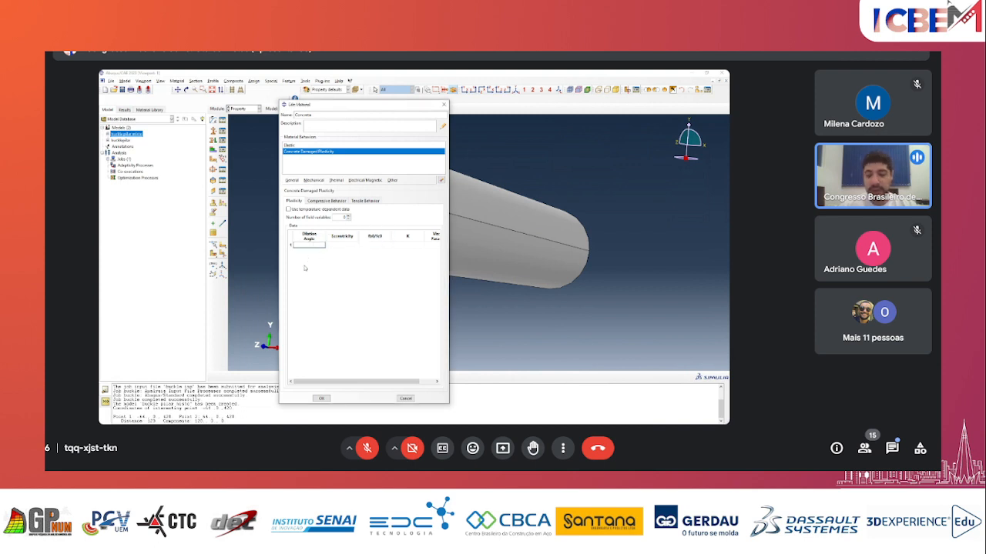
key("ctrl+v")
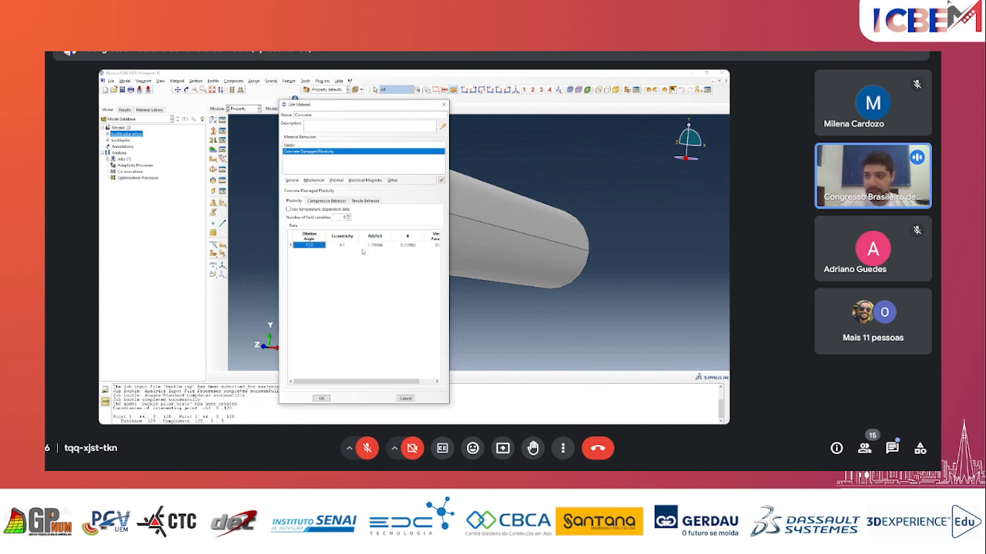
left_click(333, 247)
left_click(355, 247)
key("Tab")
key("Tab")
key("Tab")
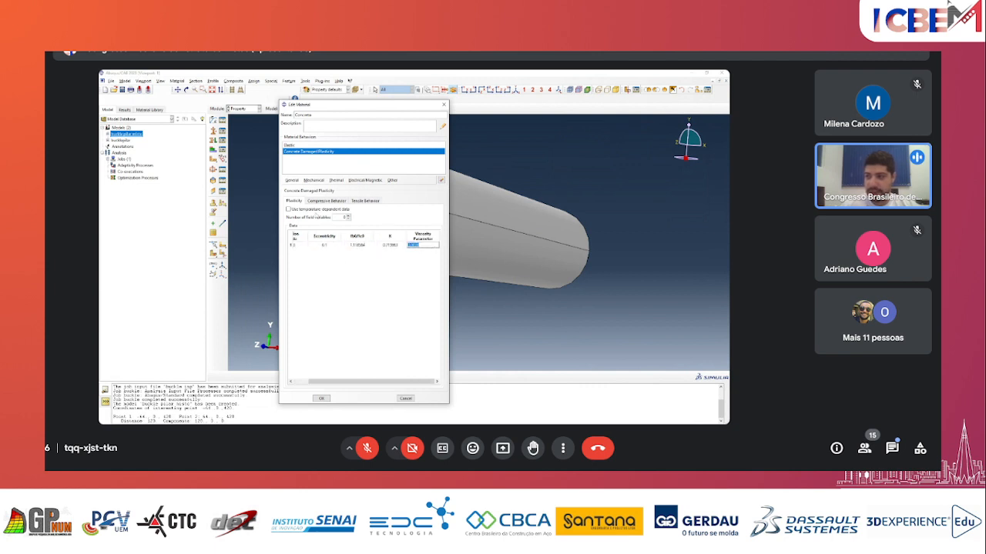
- Paste the copied yield stress and inelastic strain table into the compressive behavior data of the Concreto material
left_click(301, 203)
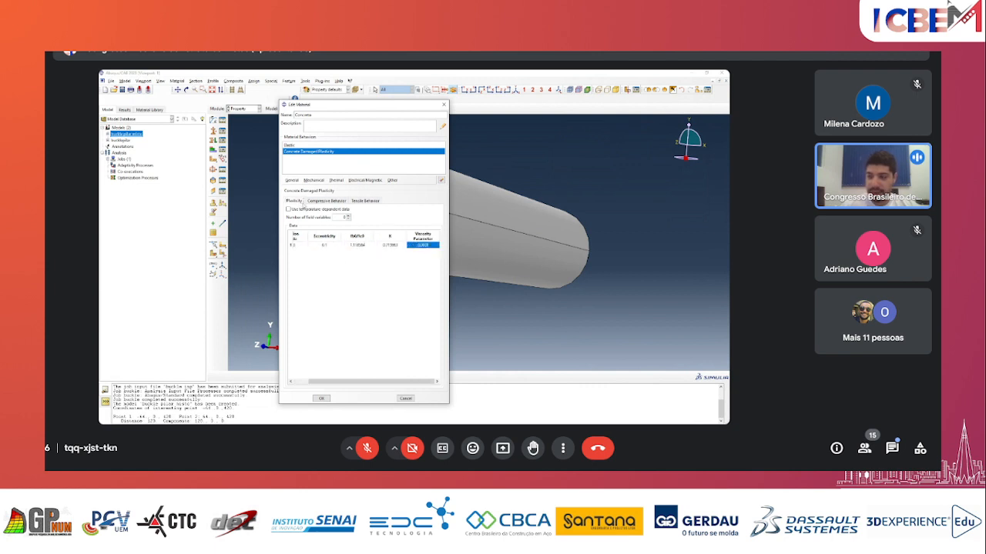
left_click(327, 201)
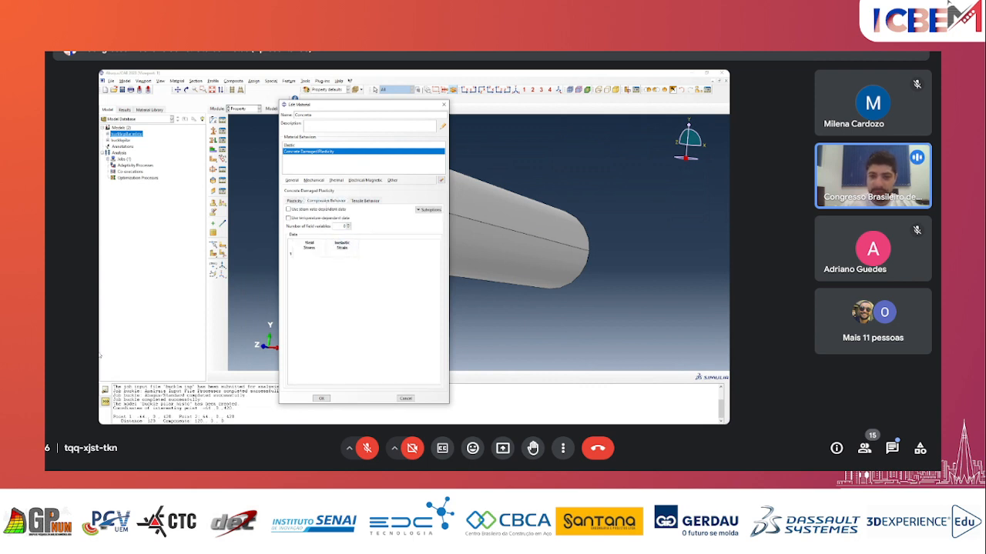
left_click(99, 356)
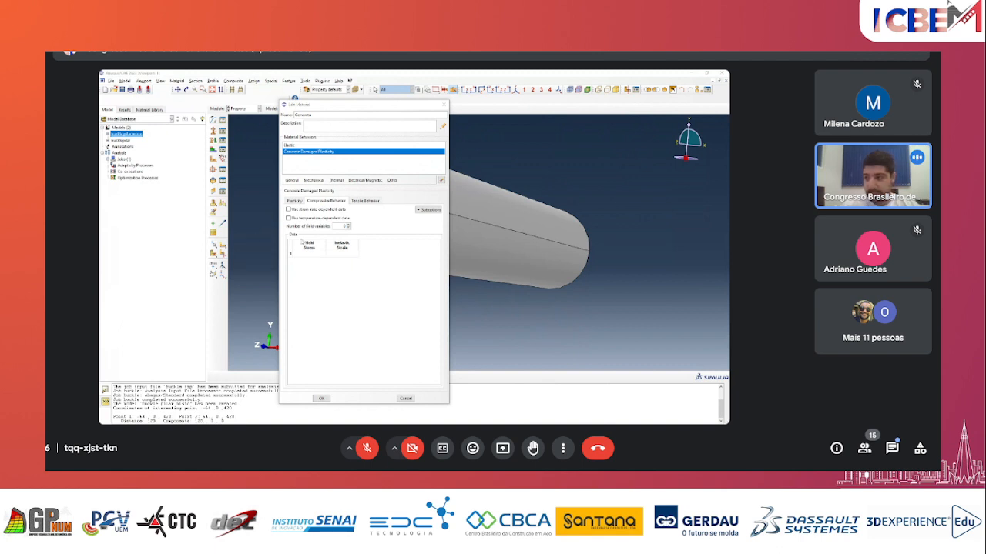
left_click(308, 253)
key("ctrl+v")
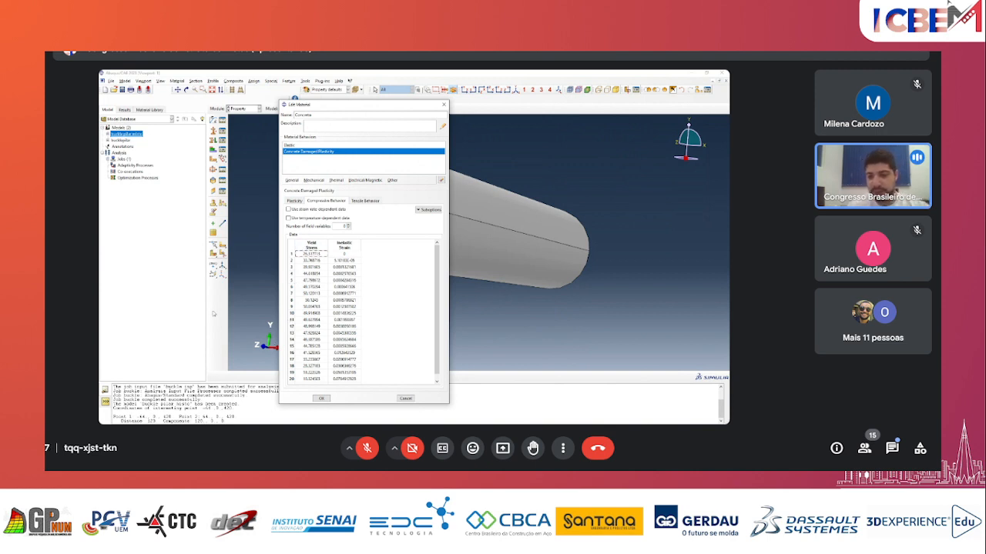
- Set the tensile behavior type of the Concreto damaged plasticity model to GFI
left_click(365, 200)
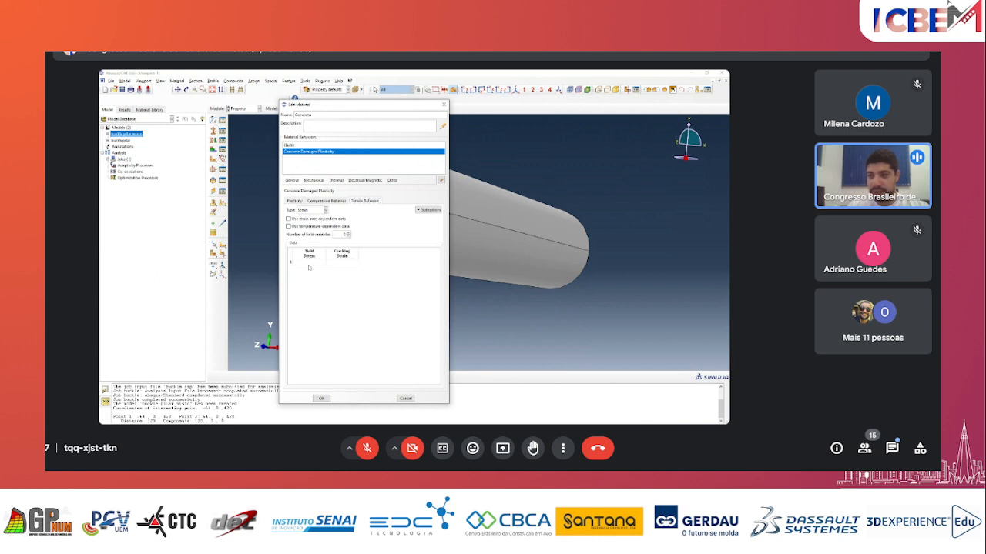
key("alt+Tab")
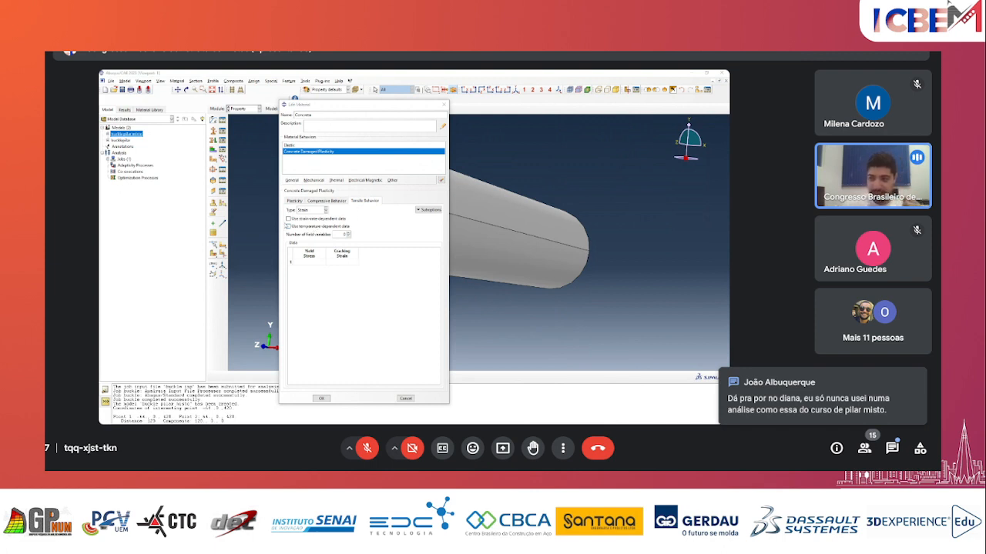
left_click(324, 212)
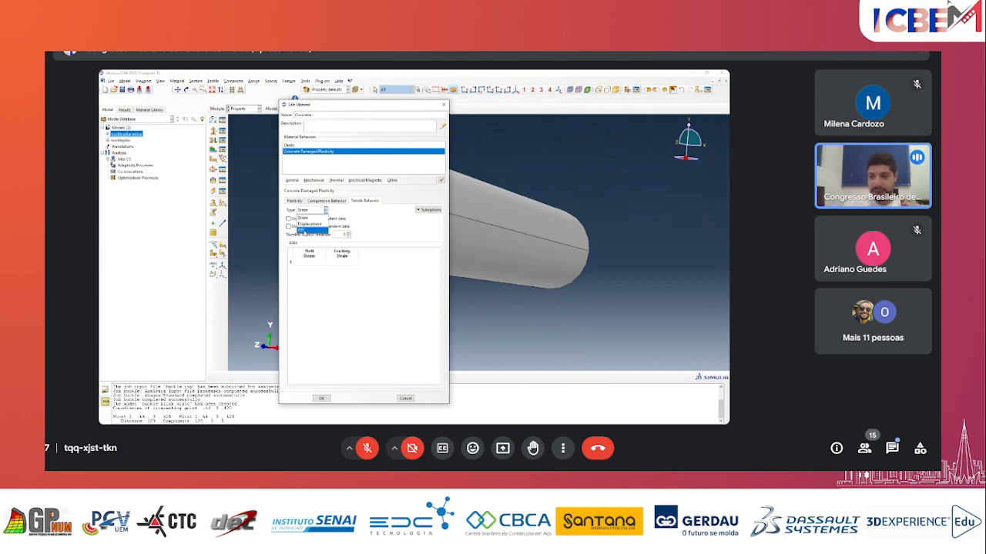
left_click(302, 231)
left_click(326, 210)
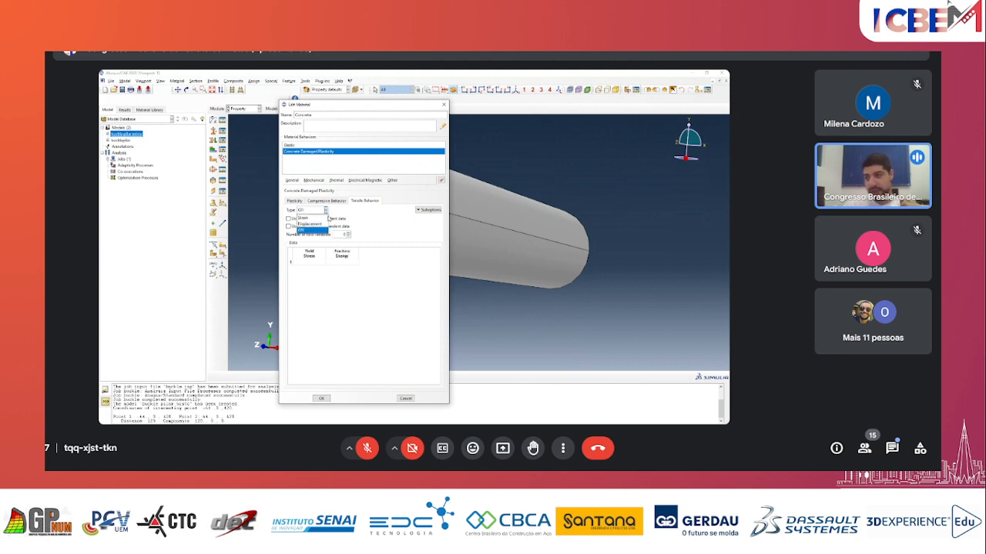
left_click(302, 229)
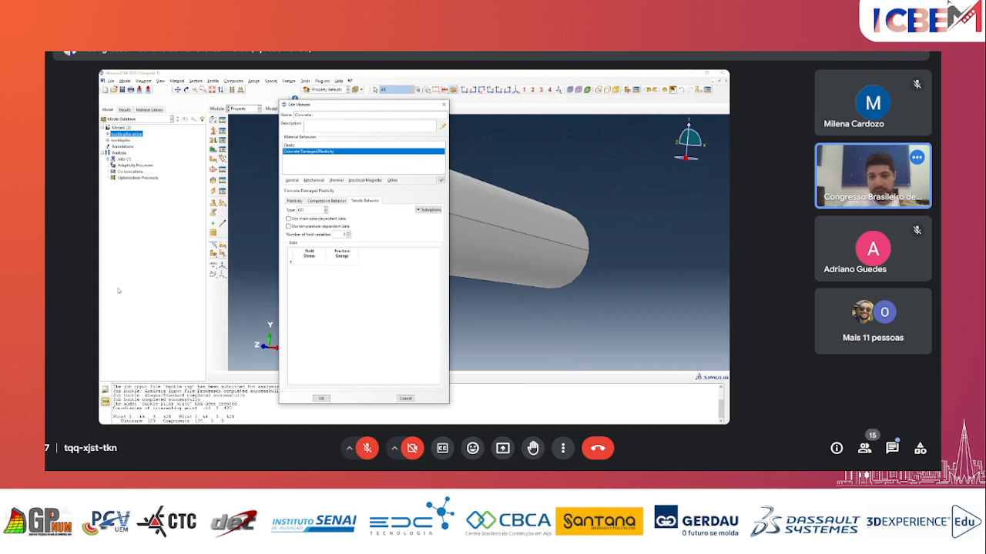
- Paste the copied yield stress and fracture energy into the tensile data row, then recheck the plasticity data and save the Concreto material
key("alt+Tab")
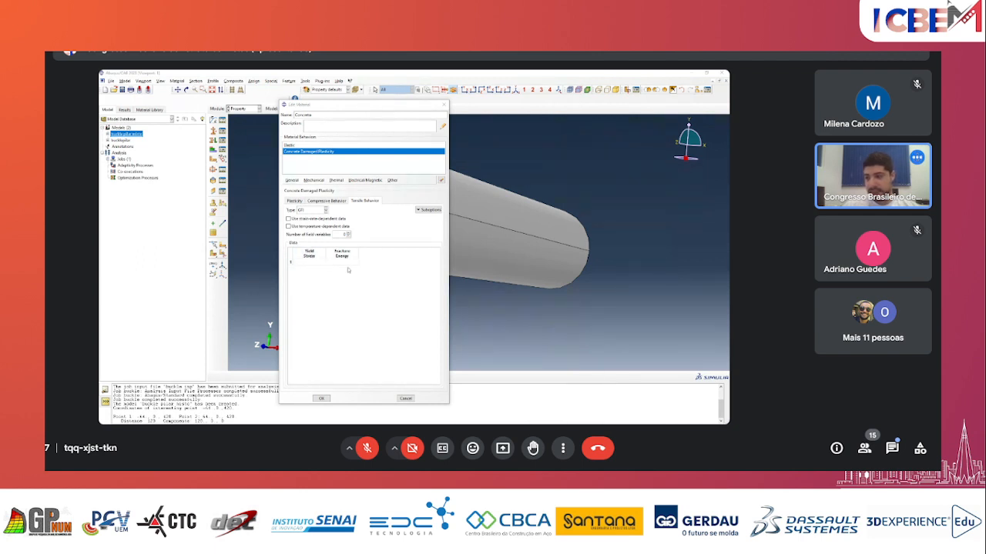
left_click(321, 262)
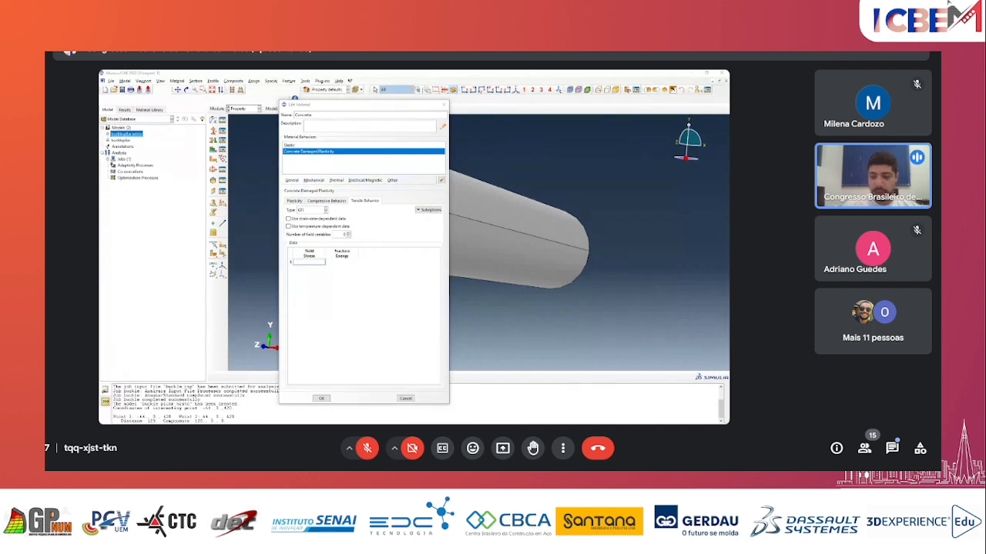
key("ctrl+v")
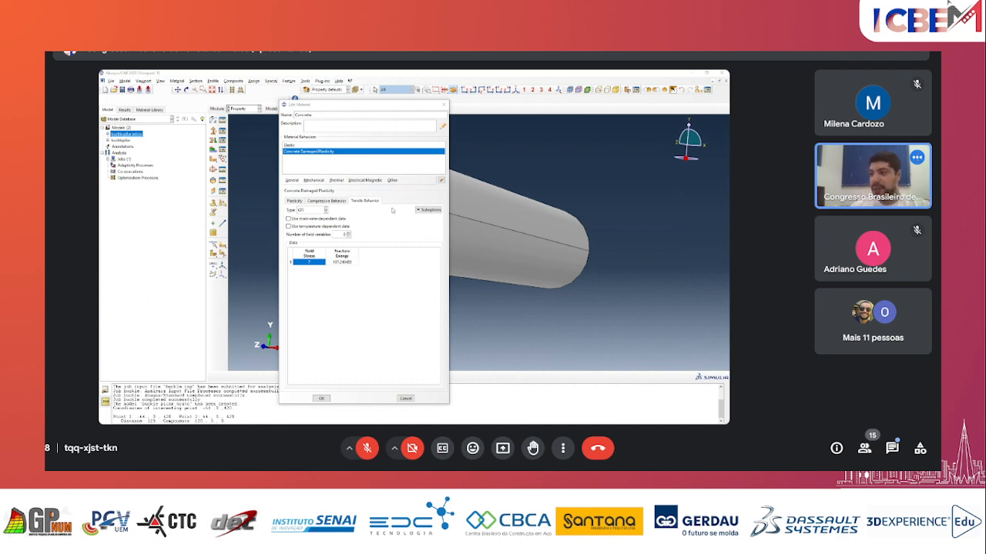
left_click(330, 201)
left_click(299, 202)
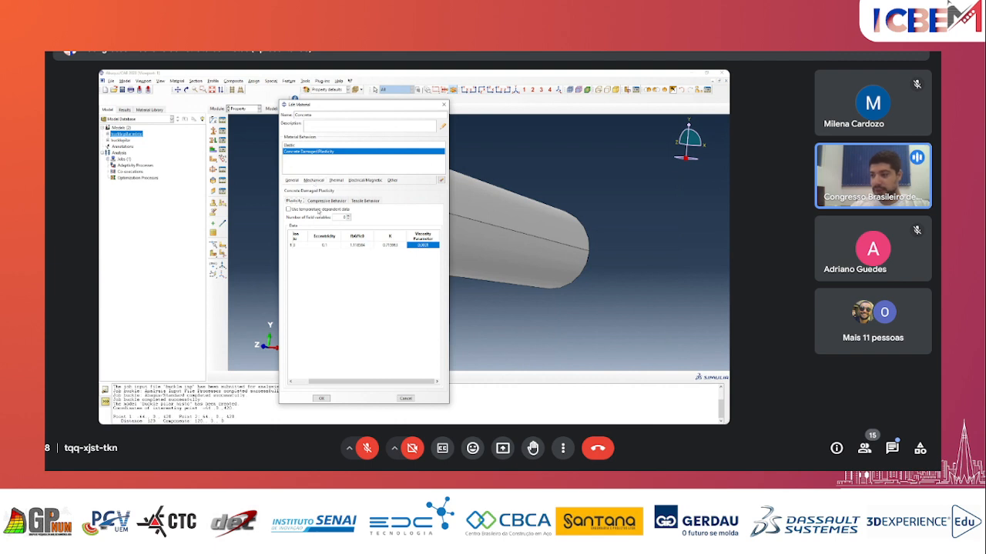
left_click(321, 398)
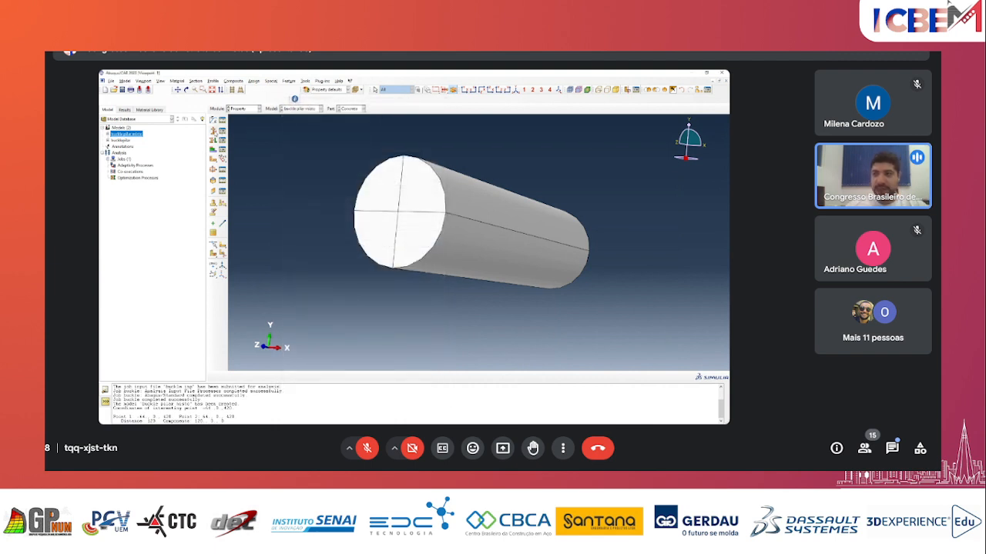
- Create a solid homogeneous section named Concreto that uses the Concreto material
left_click(221, 143)
left_click_drag(311, 121, 286, 165)
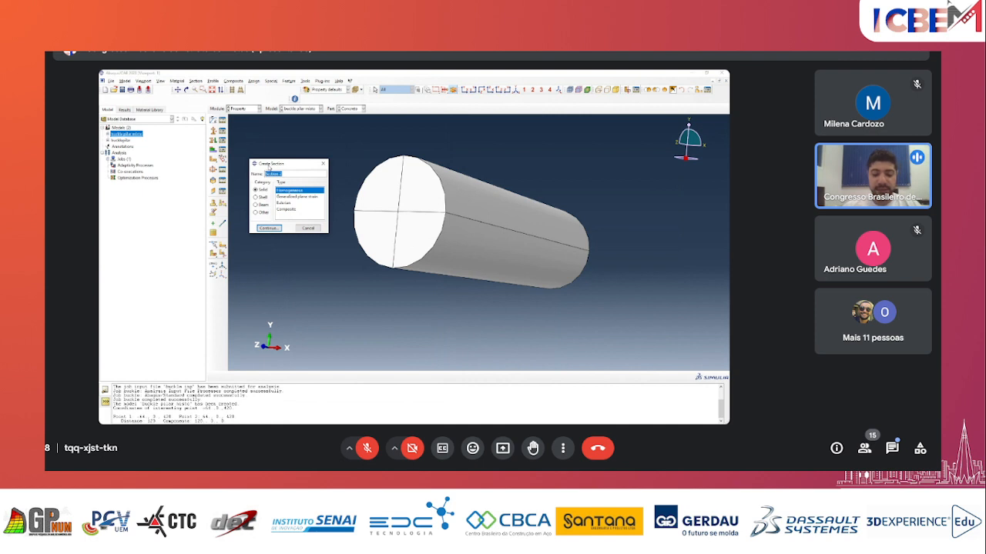
type("Concreto")
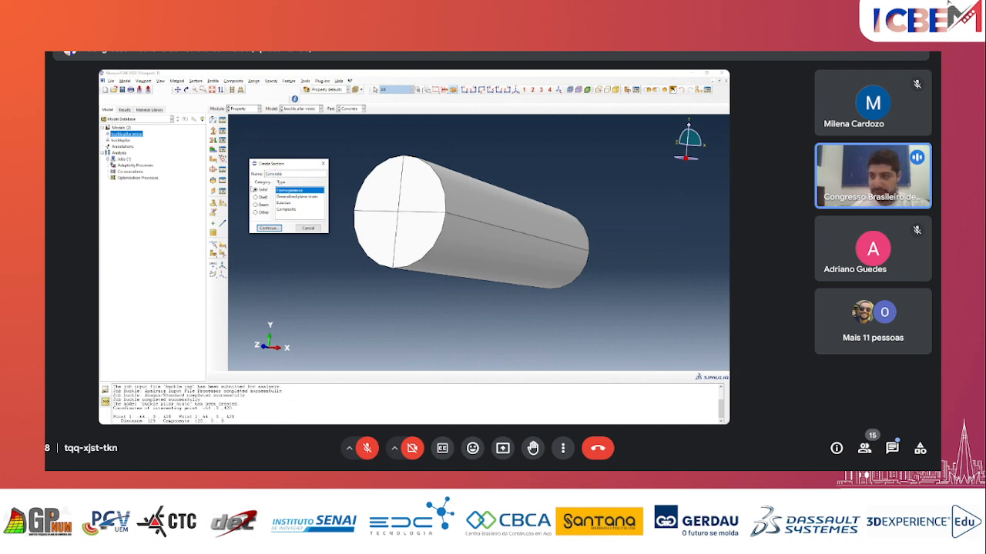
left_click(268, 228)
left_click(315, 155)
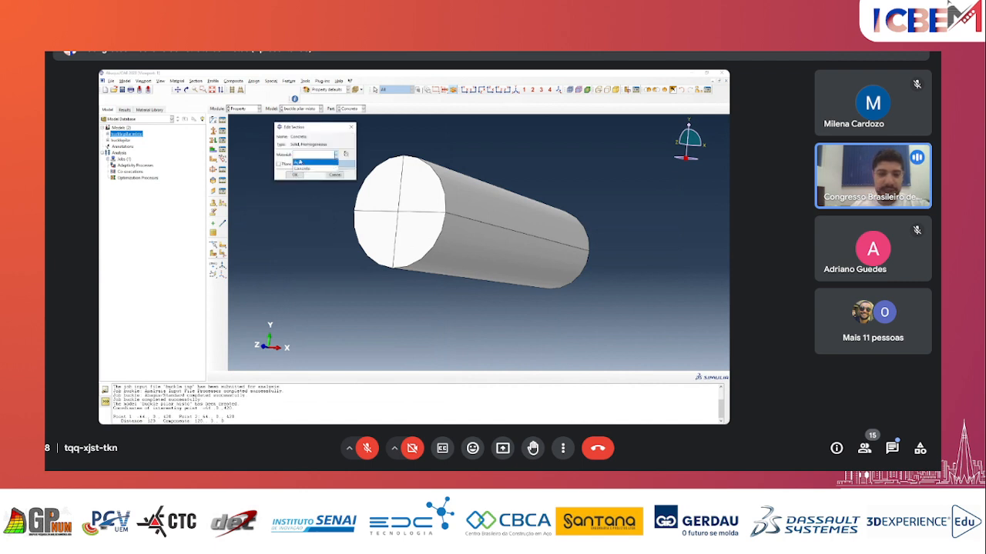
left_click(301, 169)
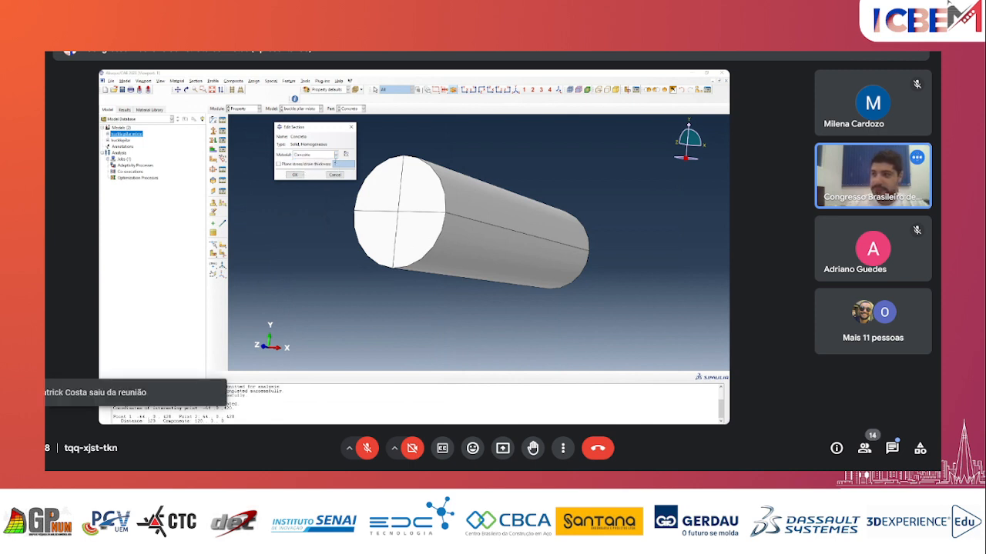
left_click(294, 175)
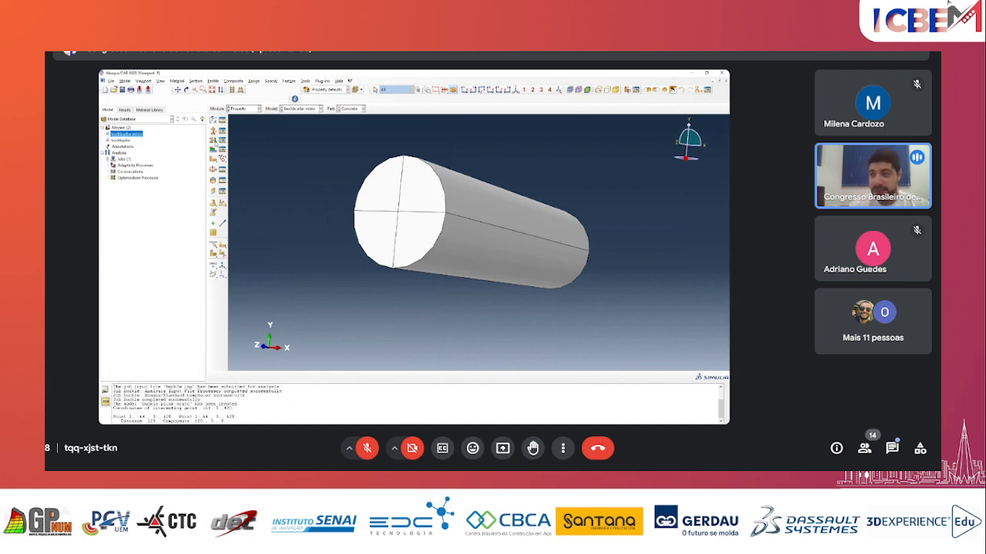
- Assign the Concreto section to all partitioned regions of the concrete core part
left_click(217, 142)
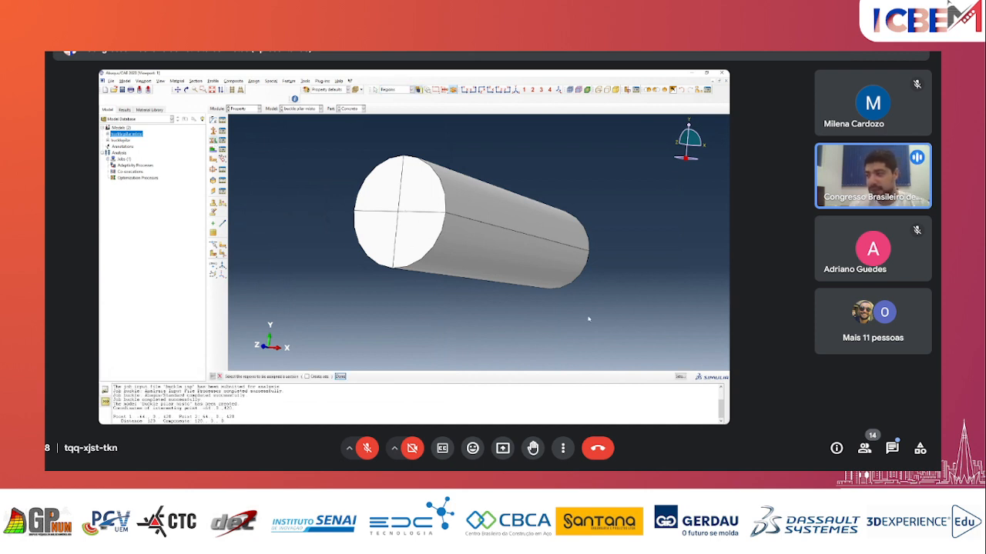
left_click_drag(604, 316, 299, 141)
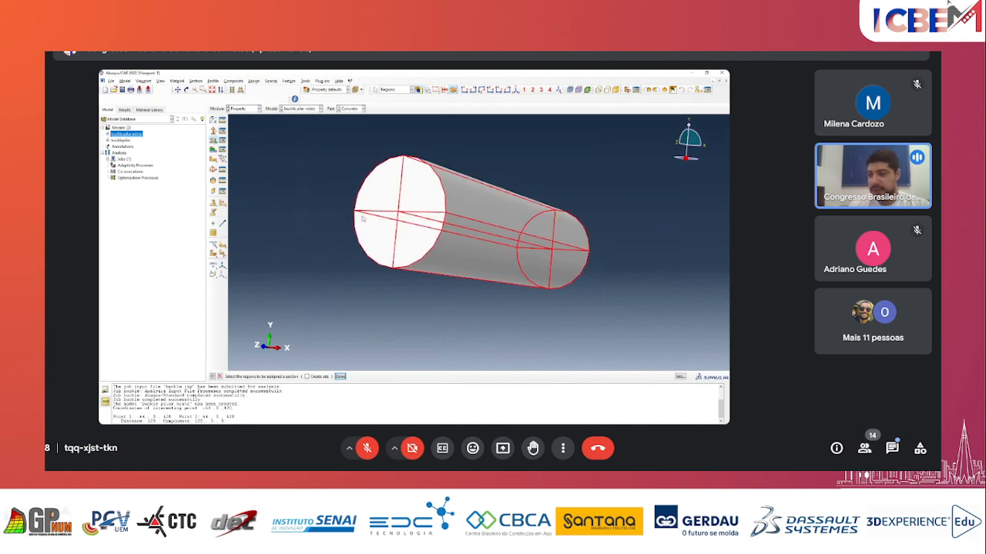
left_click(348, 376)
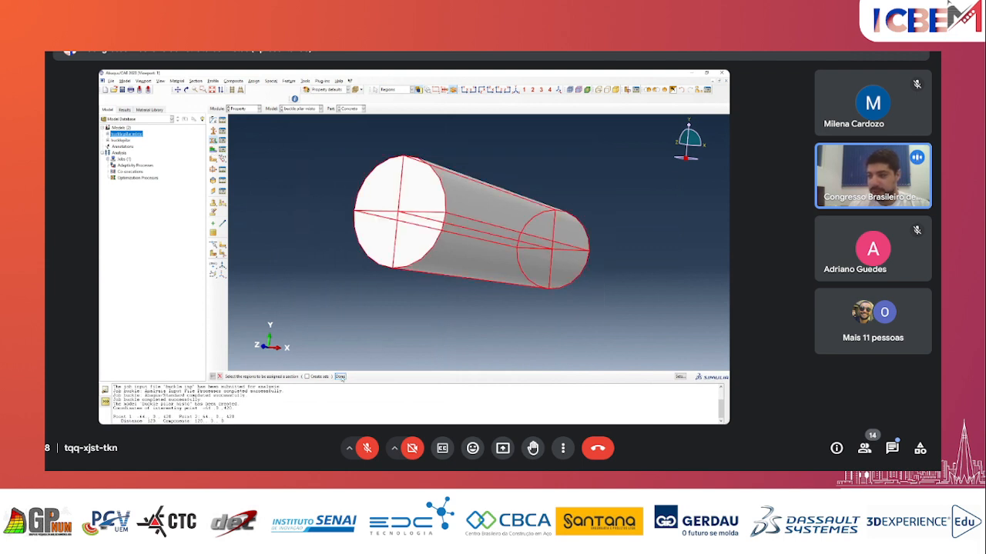
left_click(352, 179)
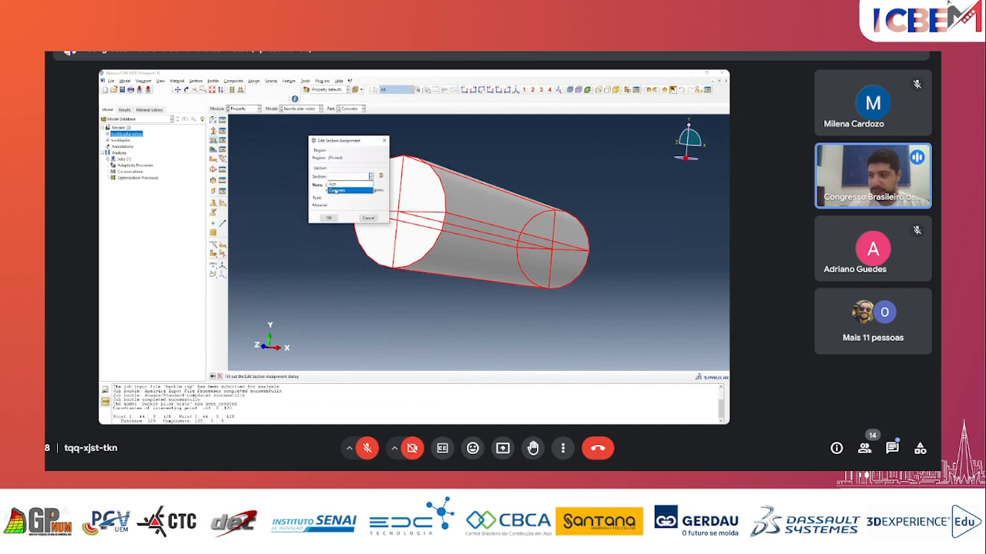
left_click(351, 189)
left_click(328, 219)
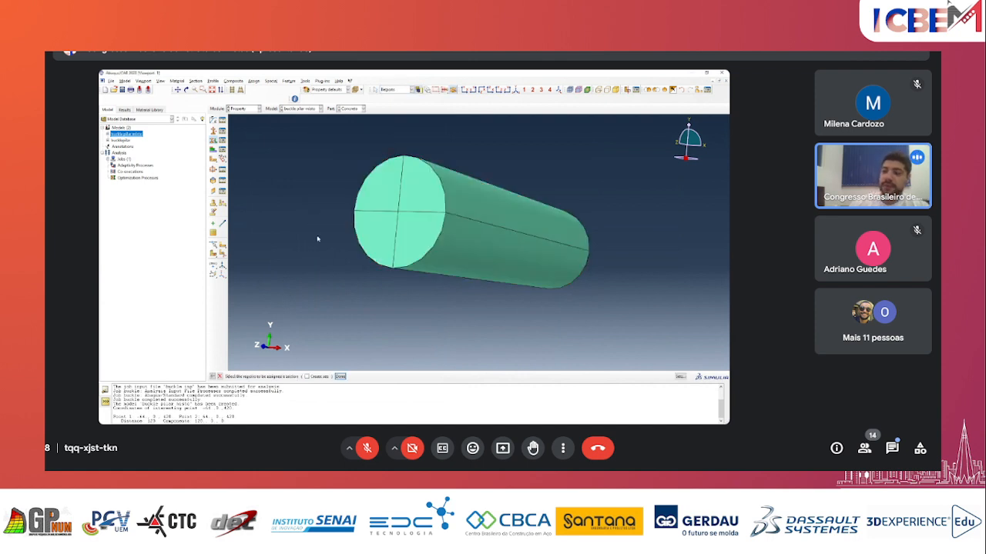
- Add a dependent instance of the Concreto part to the assembly alongside the steel tube
left_click(245, 108)
left_click(242, 128)
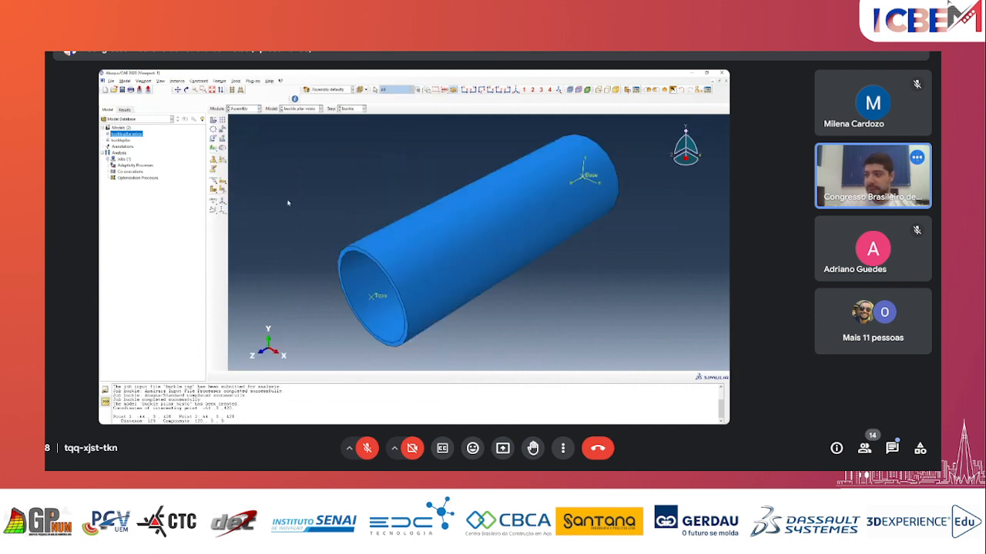
scroll(394, 258, "down", 2)
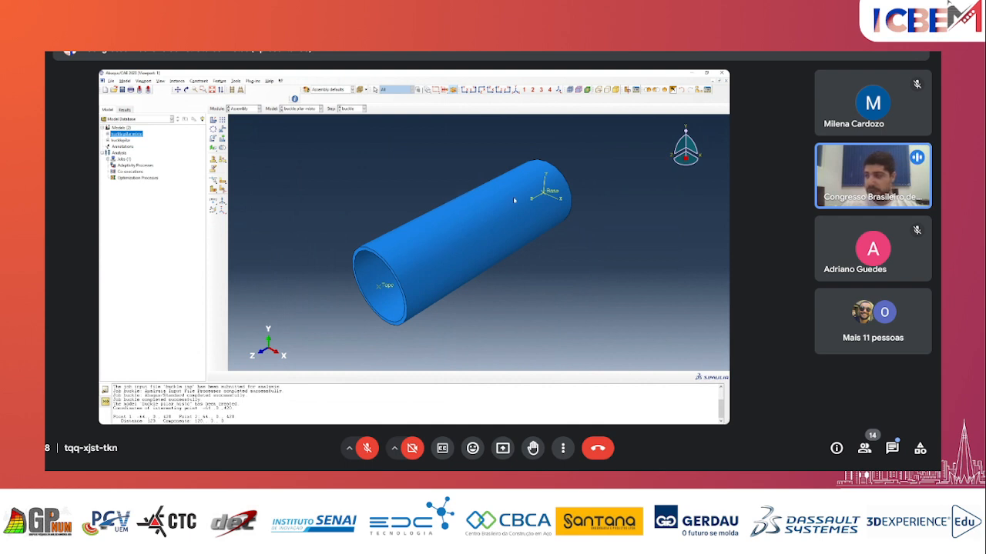
left_click_drag(513, 197, 435, 242)
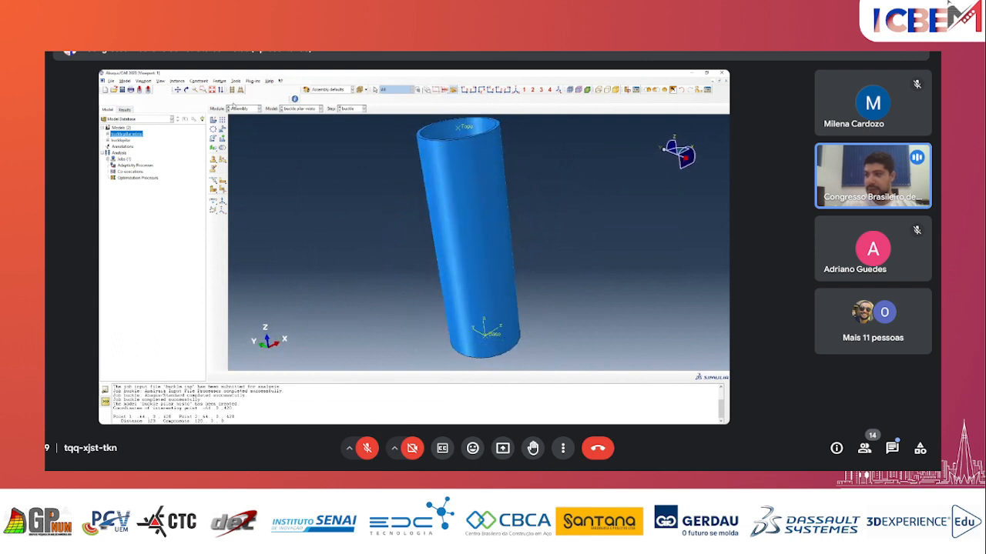
left_click(516, 90)
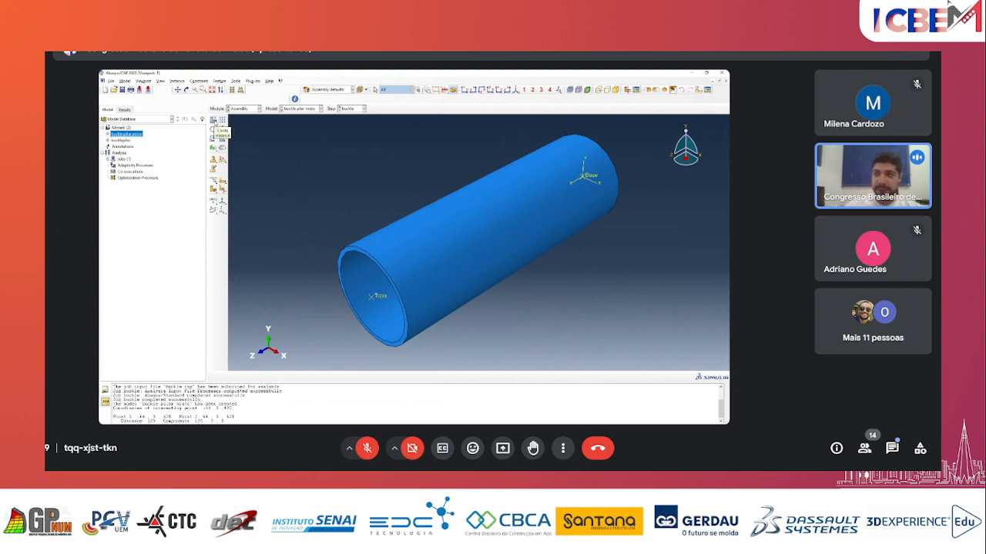
left_click(213, 120)
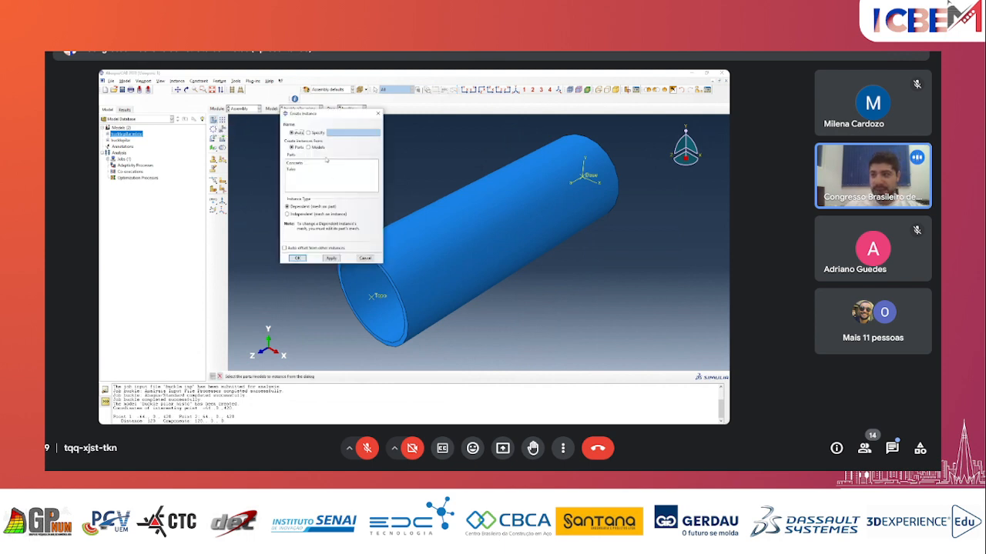
left_click(300, 164)
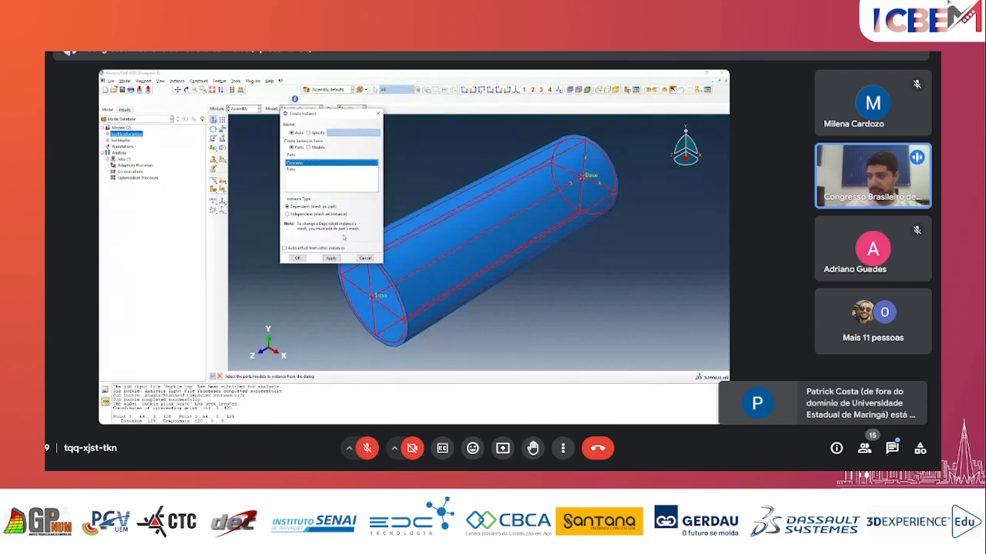
left_click(297, 258)
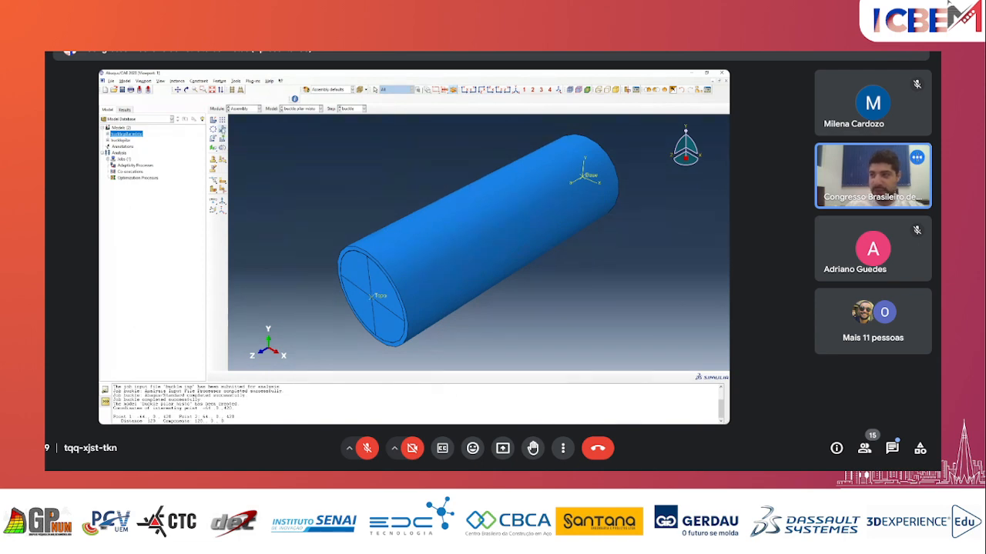
- Try to translate the concrete core instance upward from the lowest to the highest vertex of its front face
left_click(222, 130)
left_click(371, 297)
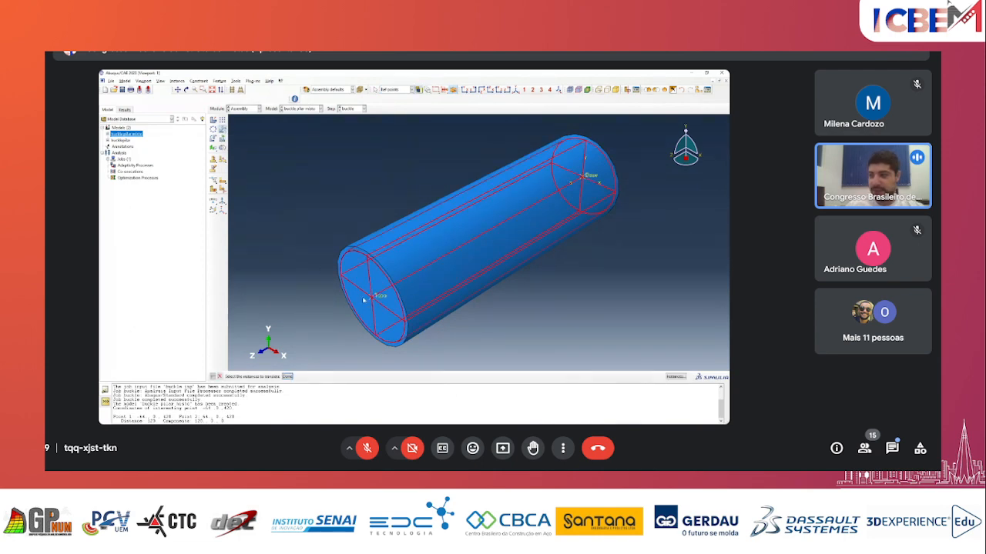
left_click(286, 378)
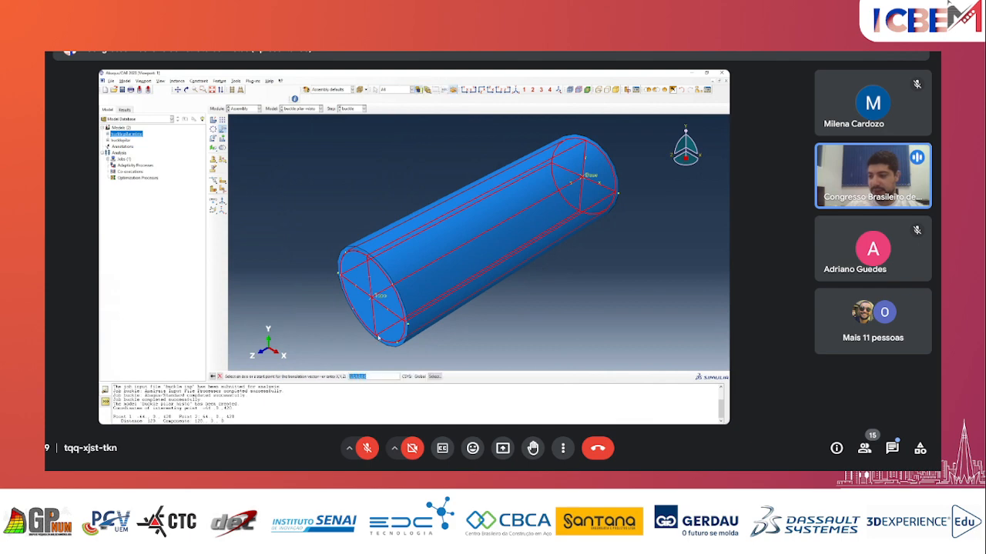
left_click(376, 338)
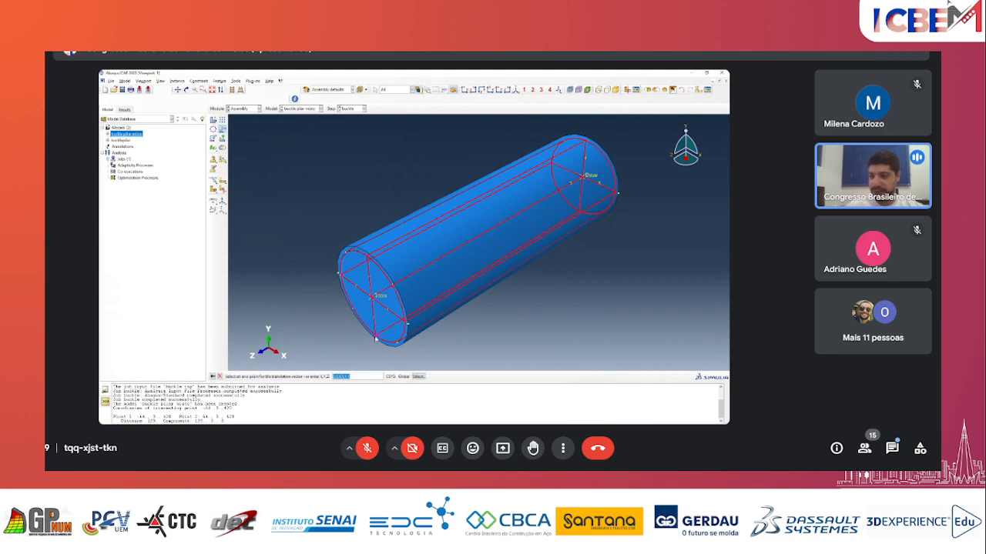
left_click(368, 258)
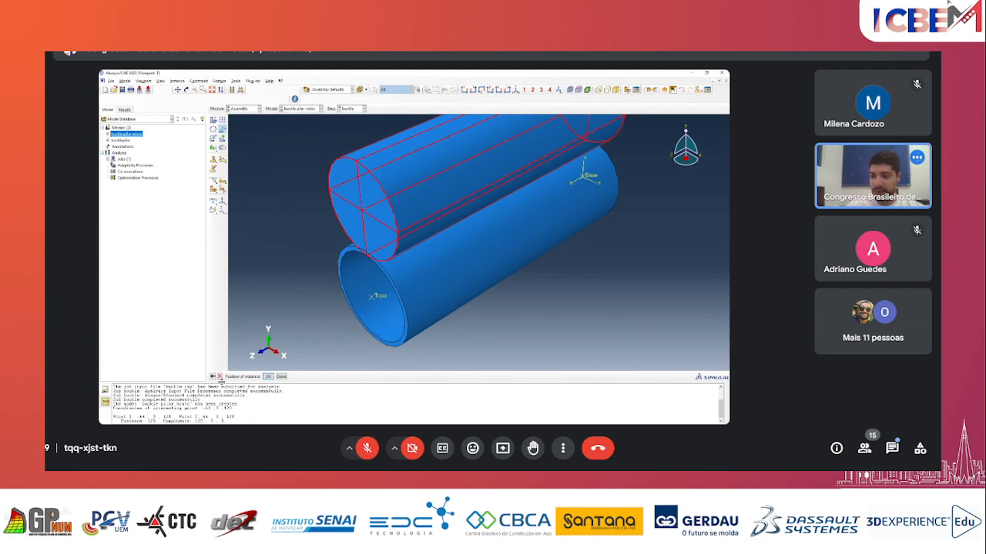
left_click(281, 376)
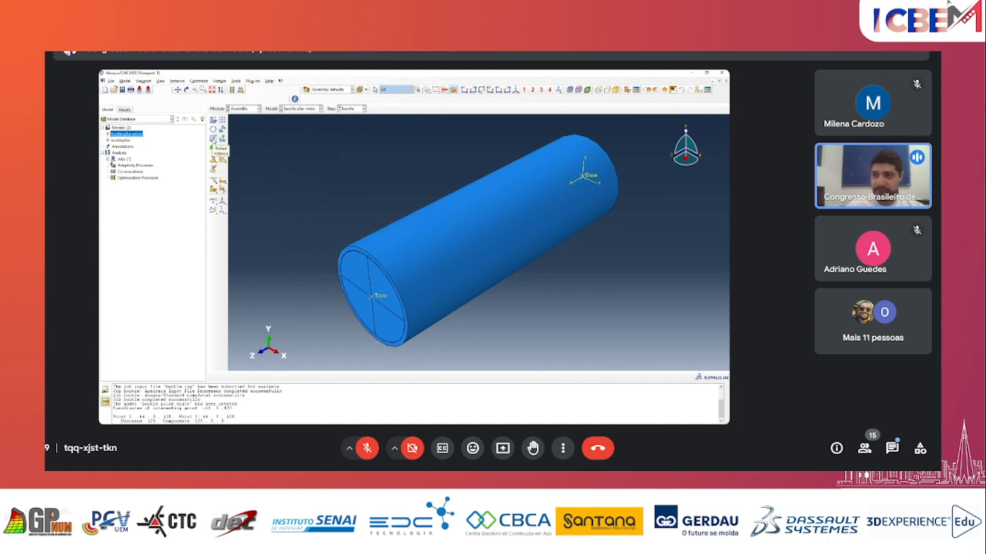
- Try to rotate both the steel tube and the concrete core 90 degrees about the X axis at the Base point
left_click(213, 140)
left_click_drag(459, 340, 309, 218)
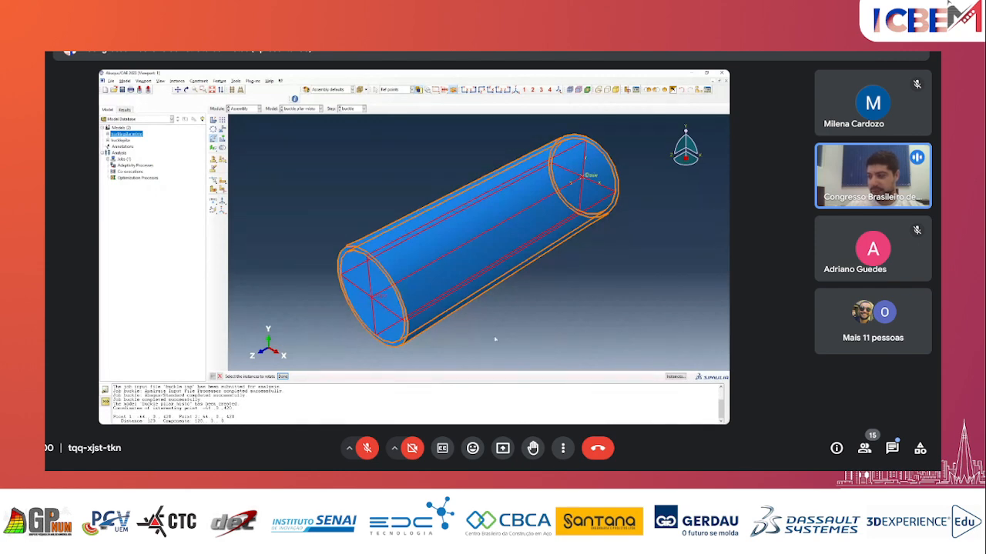
left_click(284, 377)
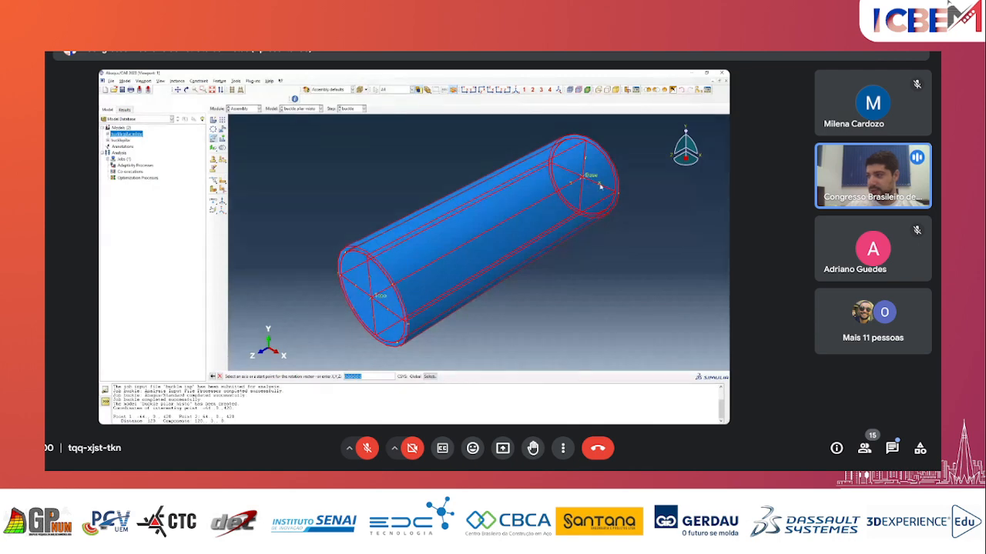
scroll(599, 187, "up", 4)
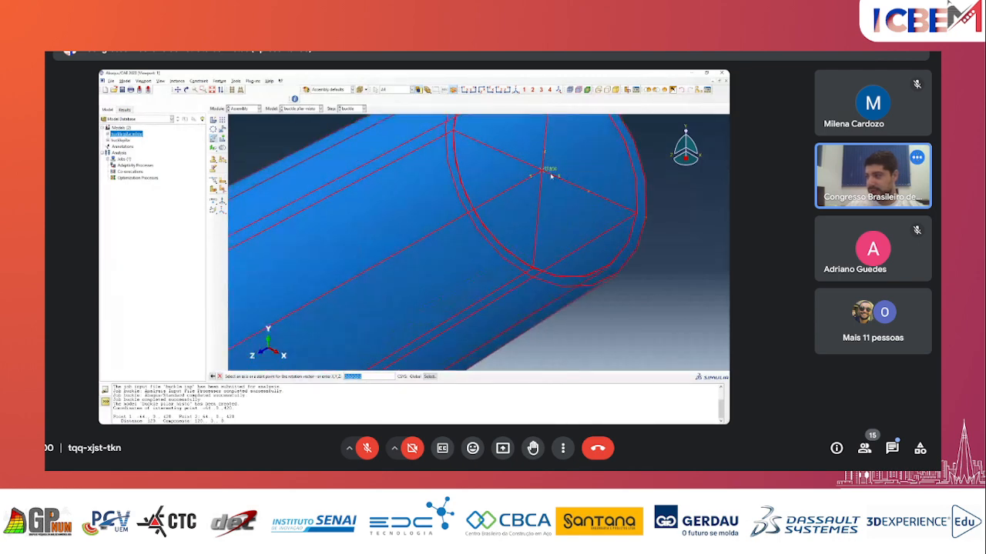
left_click(551, 177)
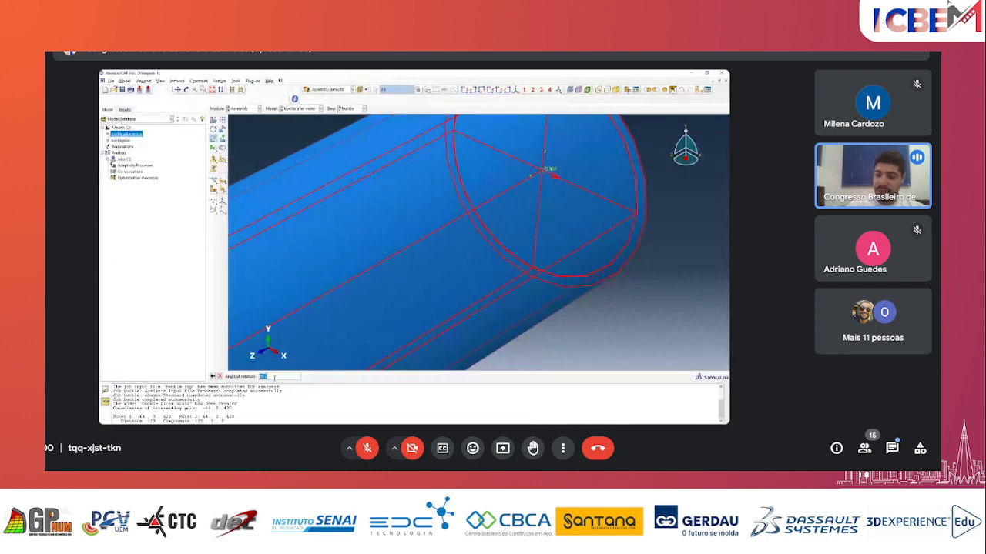
key("Return")
scroll(428, 267, "down", 6)
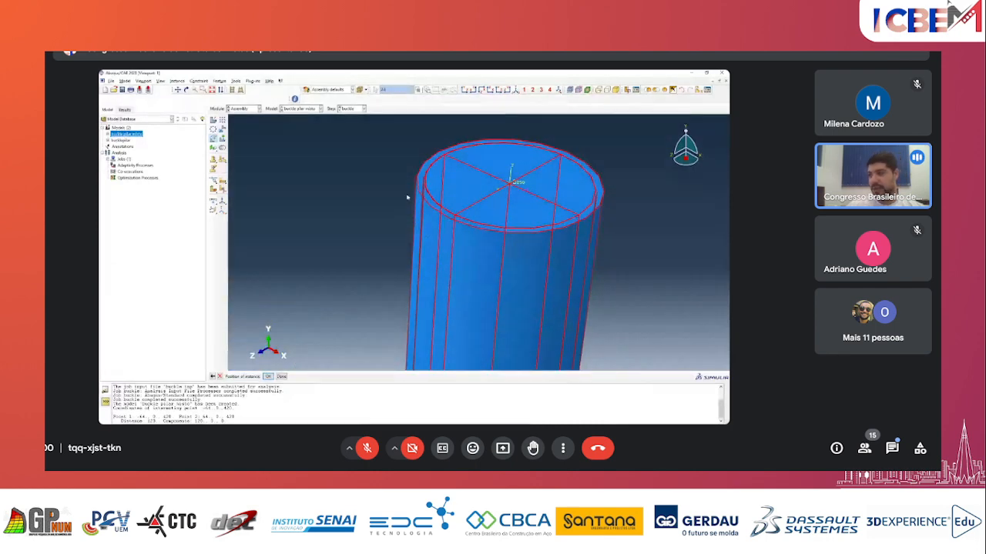
scroll(444, 247, "down", 1)
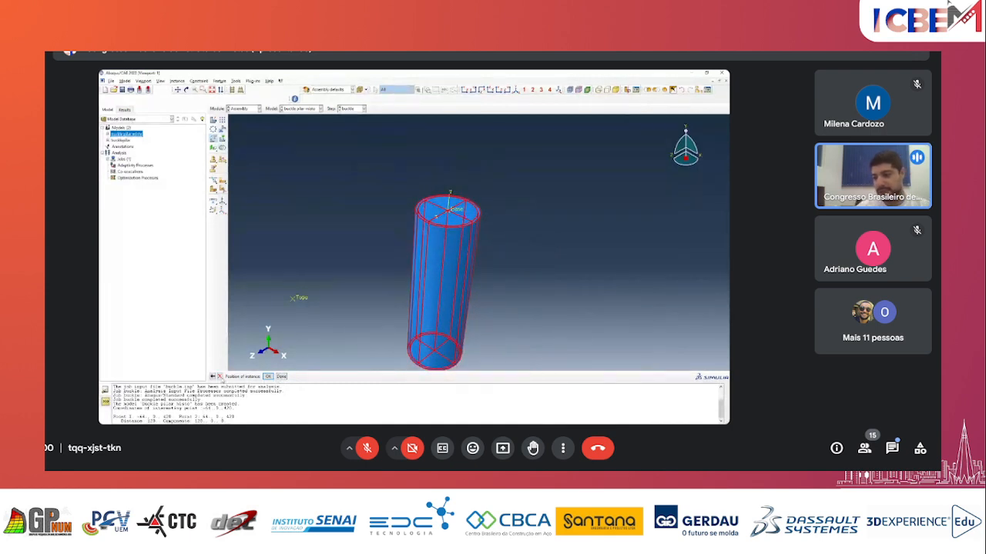
left_click(220, 377)
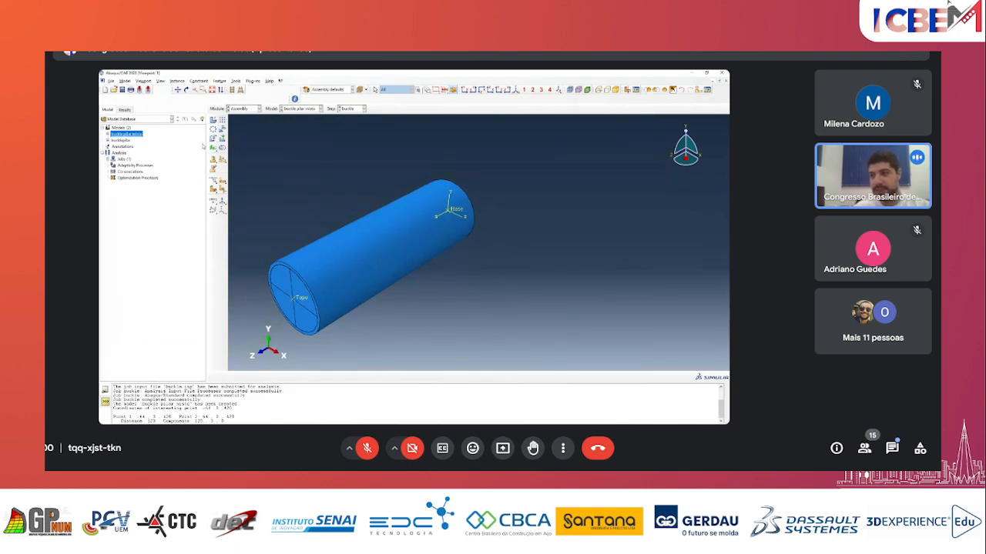
- Switch from the Assembly module to the Step module for the buckle pilar misto model
left_click(249, 109)
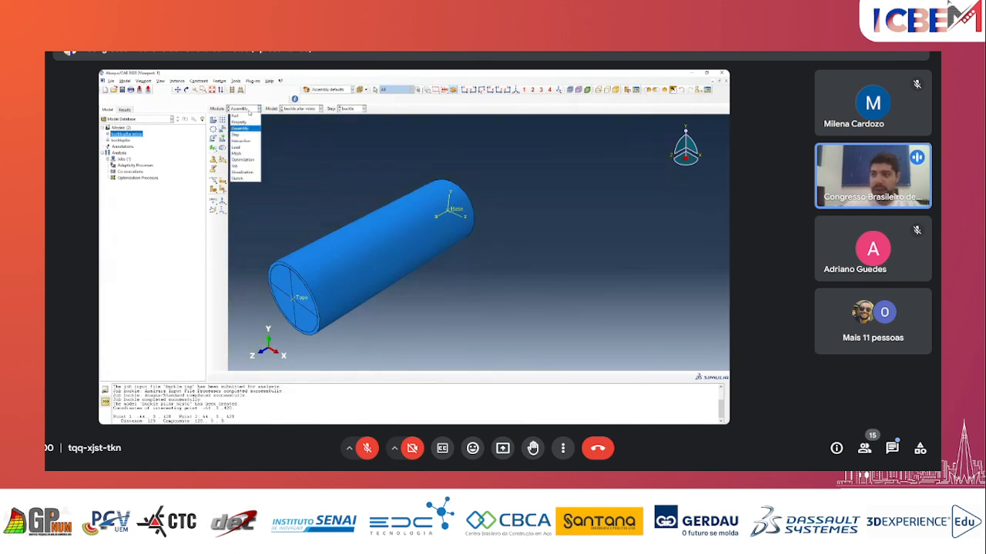
left_click(249, 113)
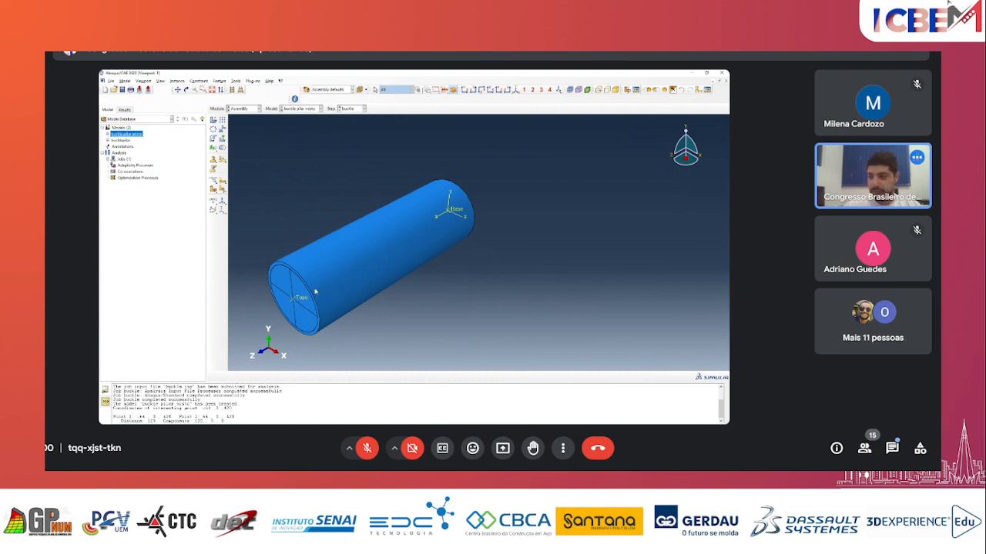
left_click_drag(315, 292, 416, 216)
scroll(376, 272, "down", 3)
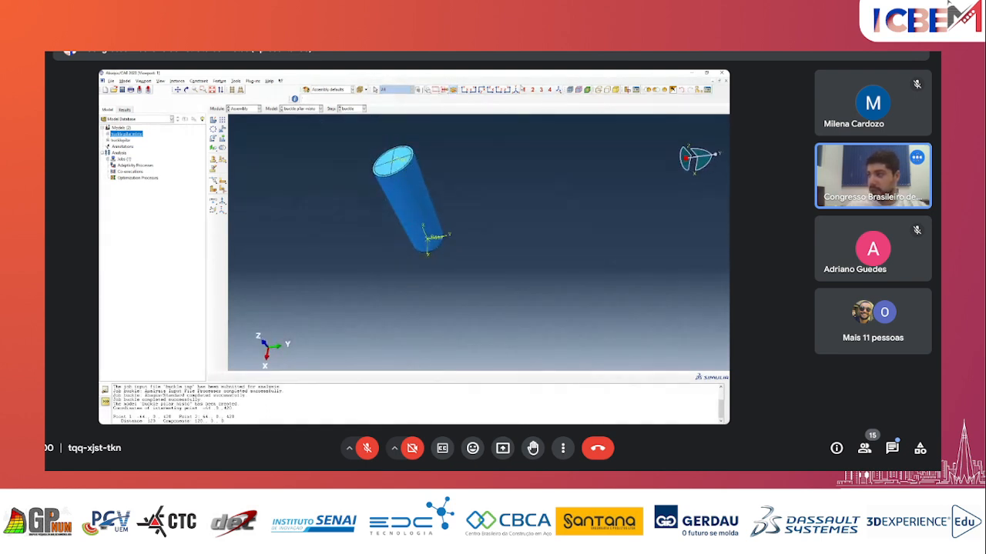
left_click(518, 89)
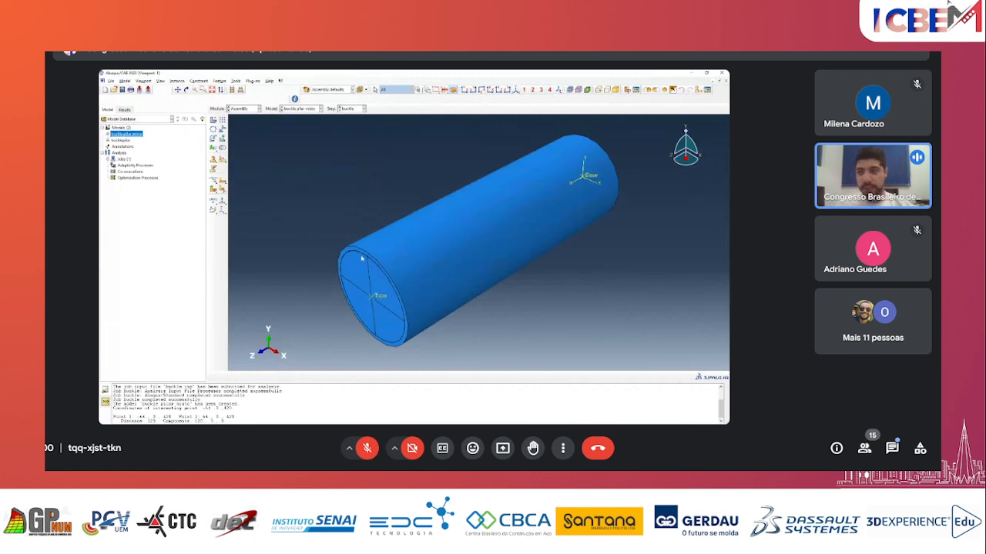
left_click(248, 110)
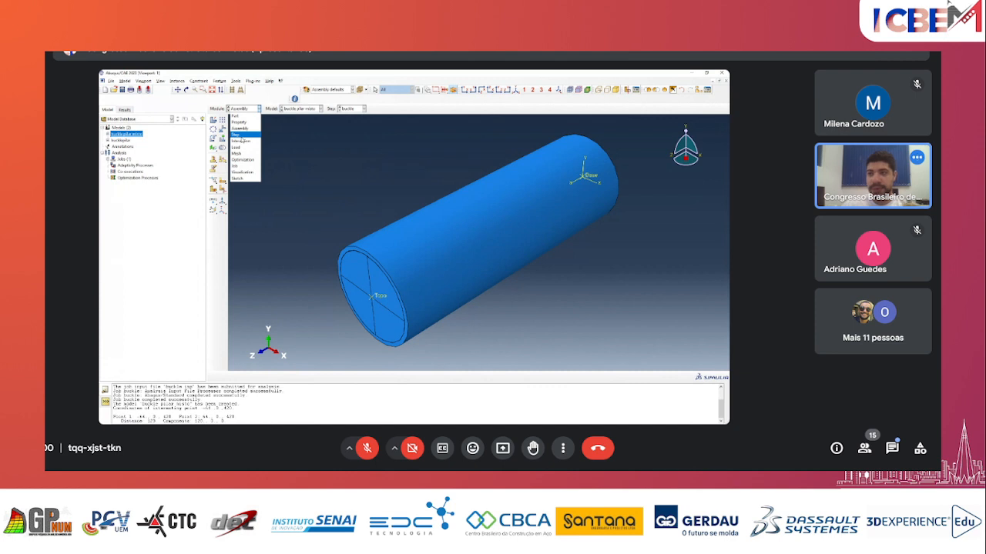
left_click(239, 137)
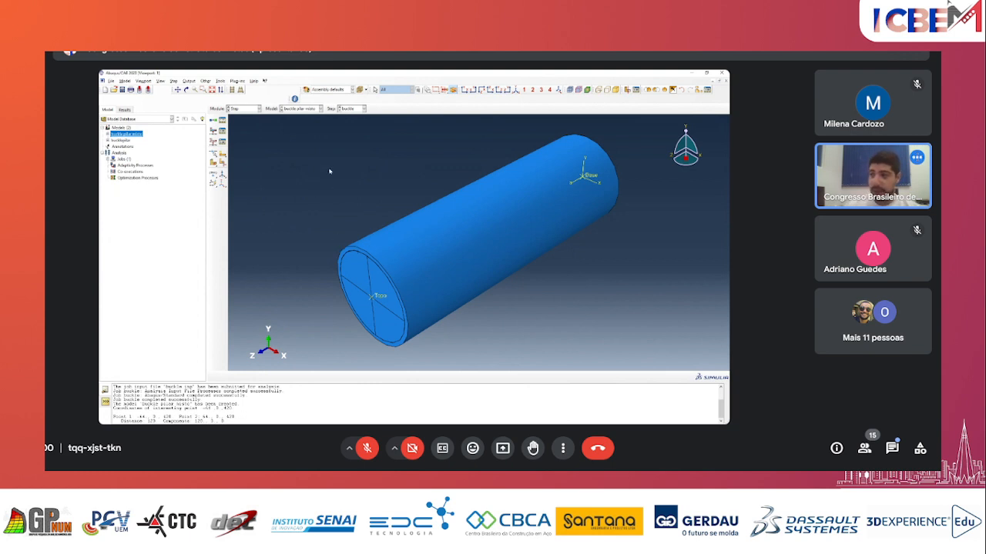
- Review the analysis steps in the Step Manager and switch to the Interaction module
left_click(223, 121)
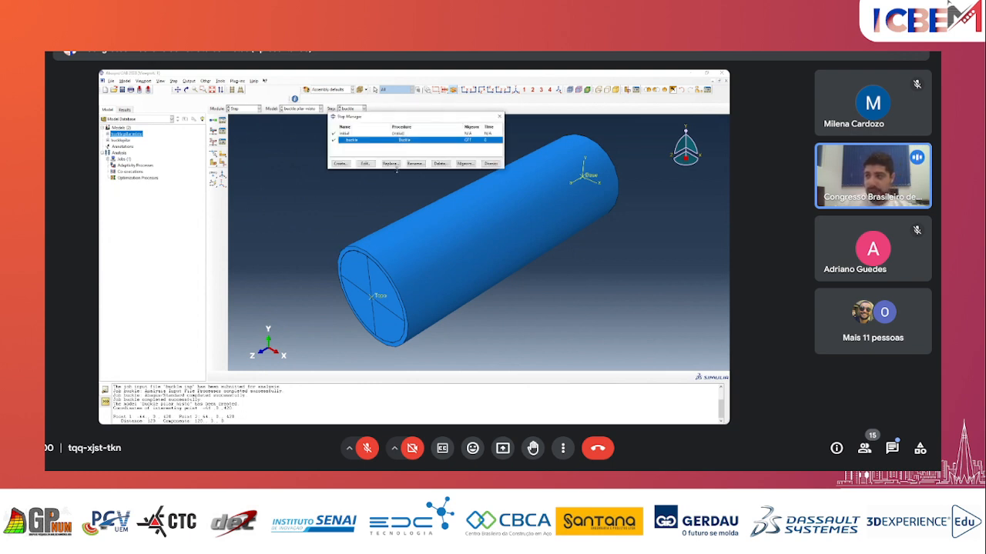
left_click(490, 163)
left_click(244, 108)
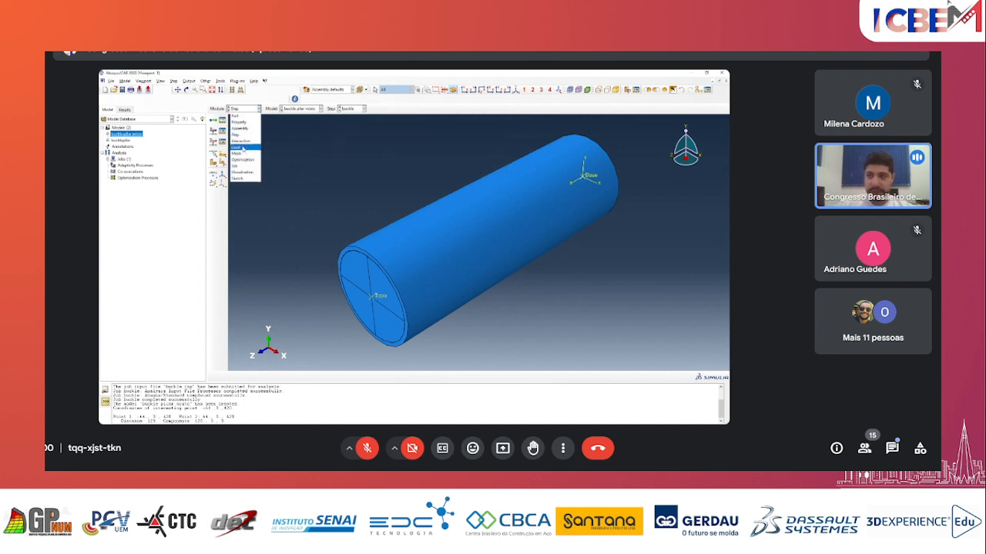
left_click(242, 146)
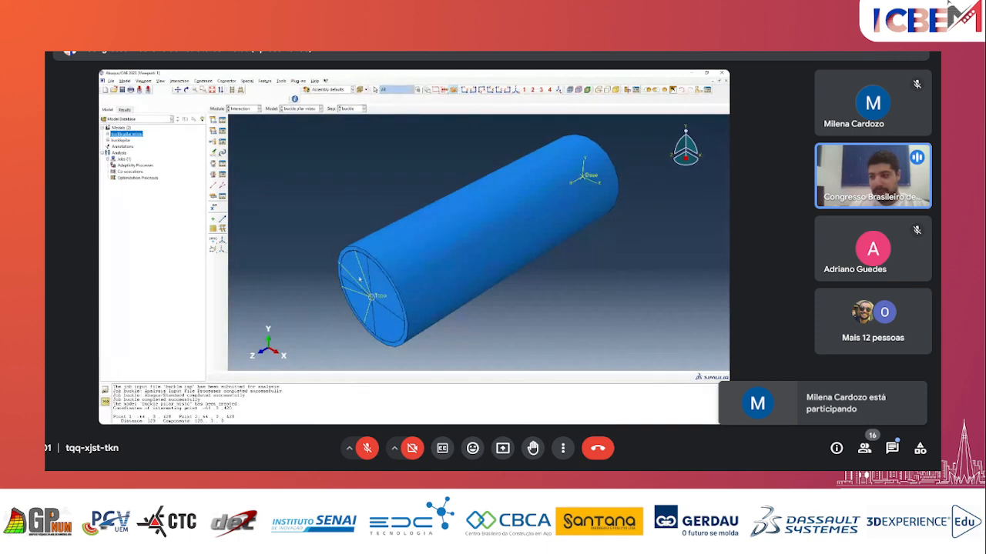
- Check the settings and surfaces of the existing constraints Coupling and Coupling2 without changing them
left_click(223, 143)
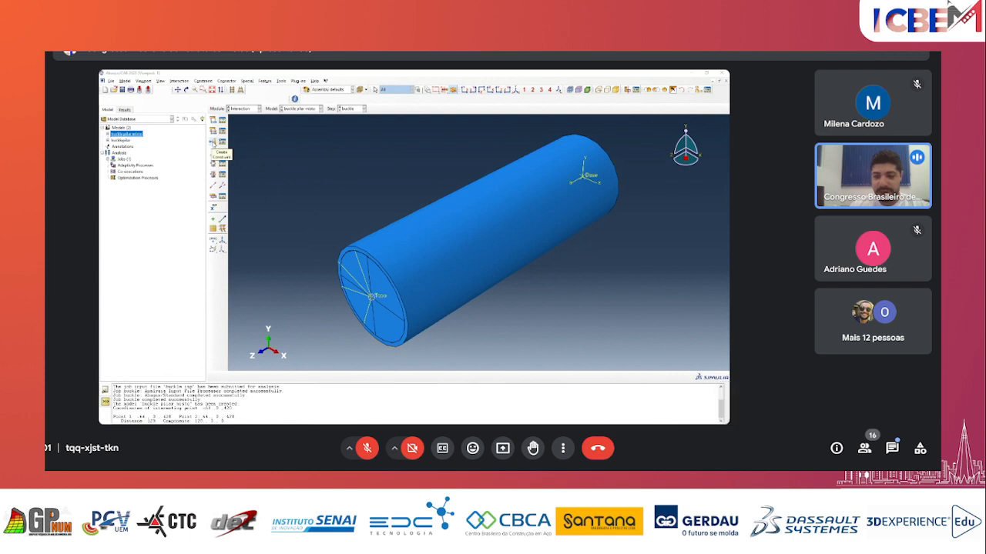
left_click(222, 141)
left_click_drag(148, 208, 178, 214)
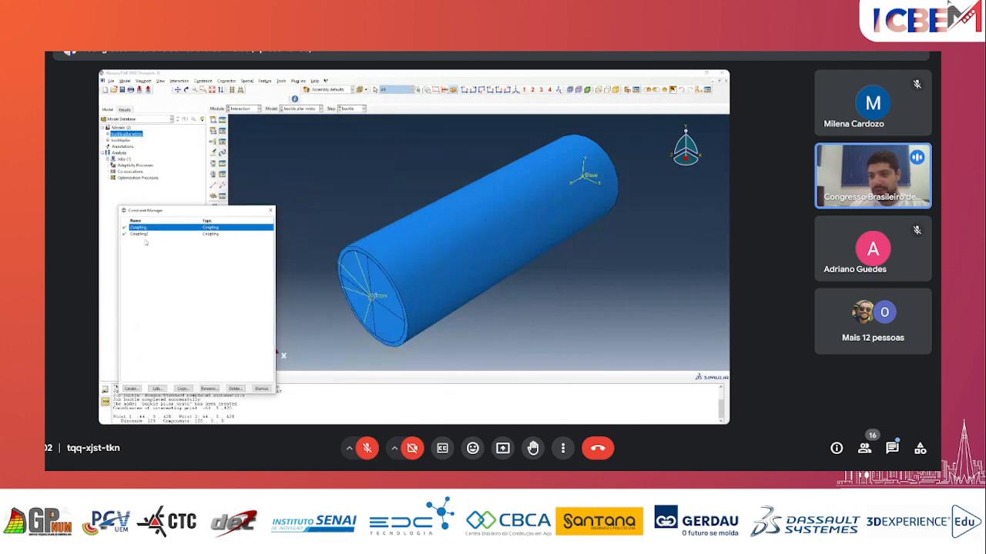
left_click(164, 388)
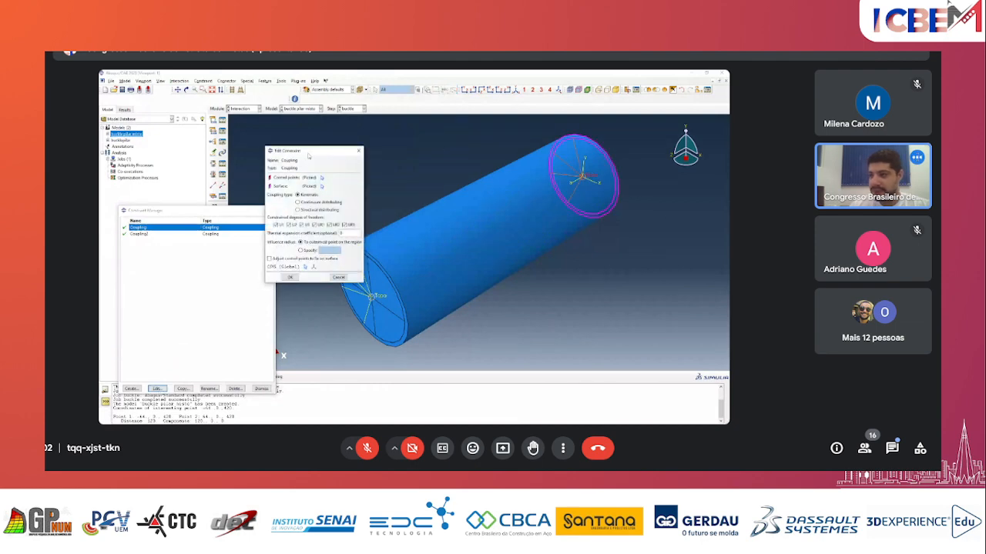
left_click(339, 277)
left_click(142, 233)
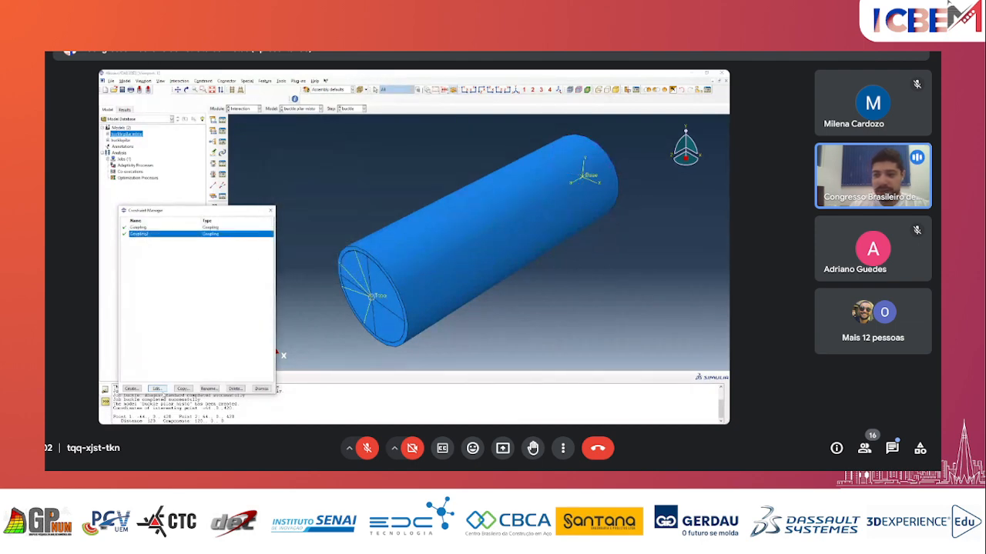
left_click(157, 388)
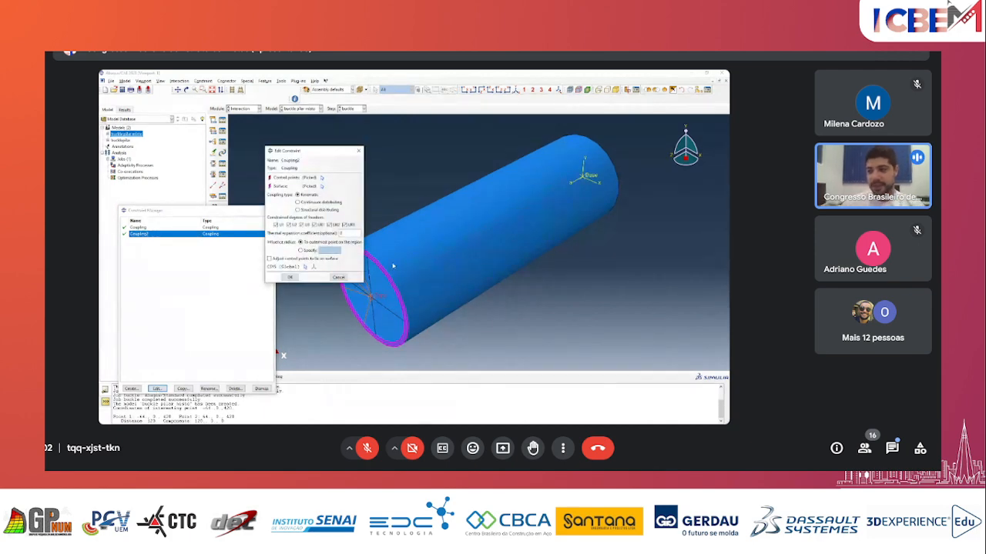
left_click(339, 278)
- Redefine the surface of the constraint Coupling at the Base end to include all four core quadrants and the outer ring
left_click(151, 227)
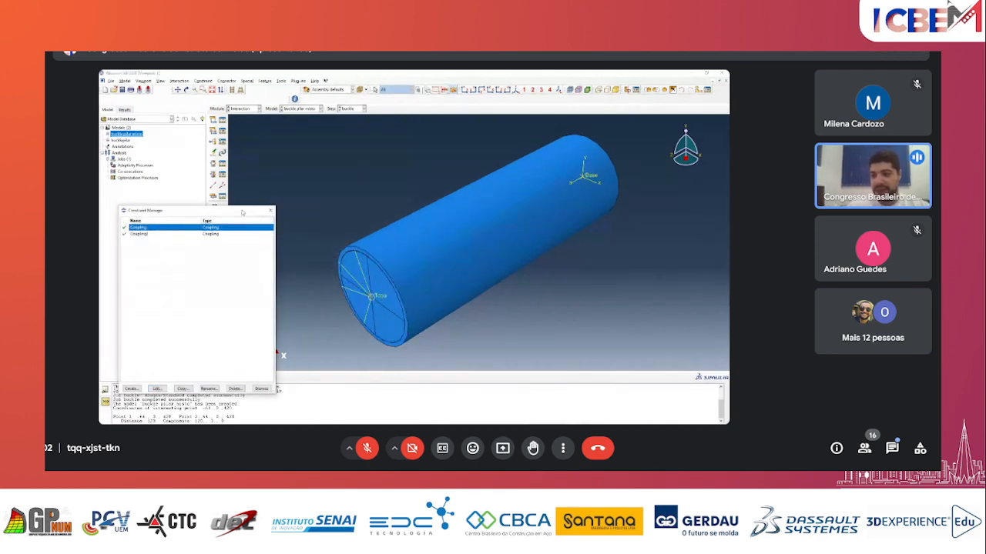
left_click(157, 388)
left_click_drag(305, 158, 241, 142)
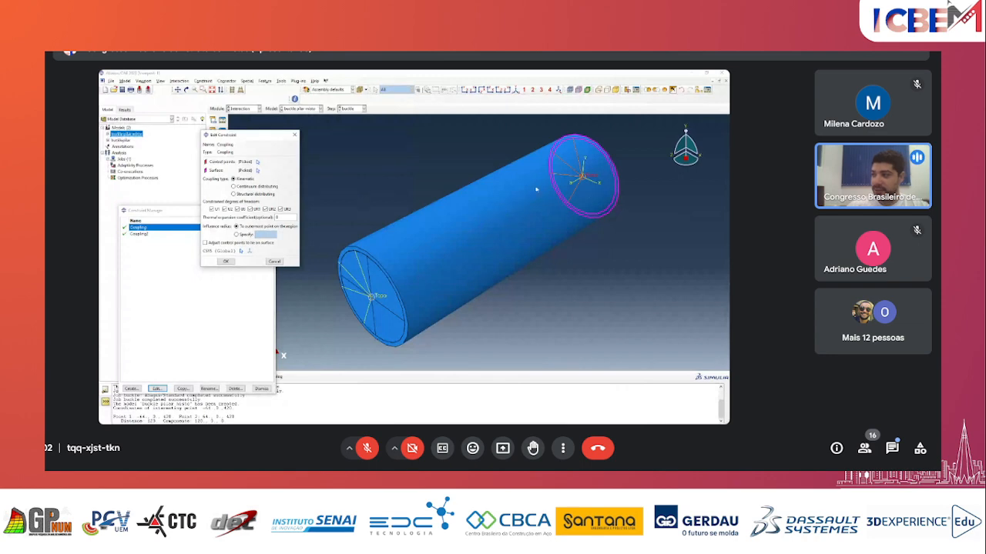
left_click_drag(657, 230, 519, 252, "ctrl+alt")
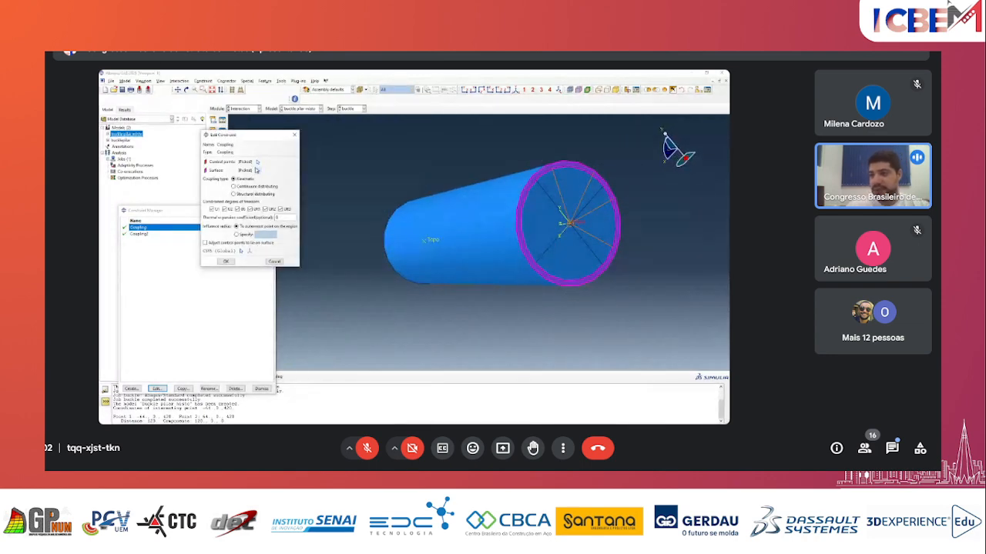
left_click(225, 261)
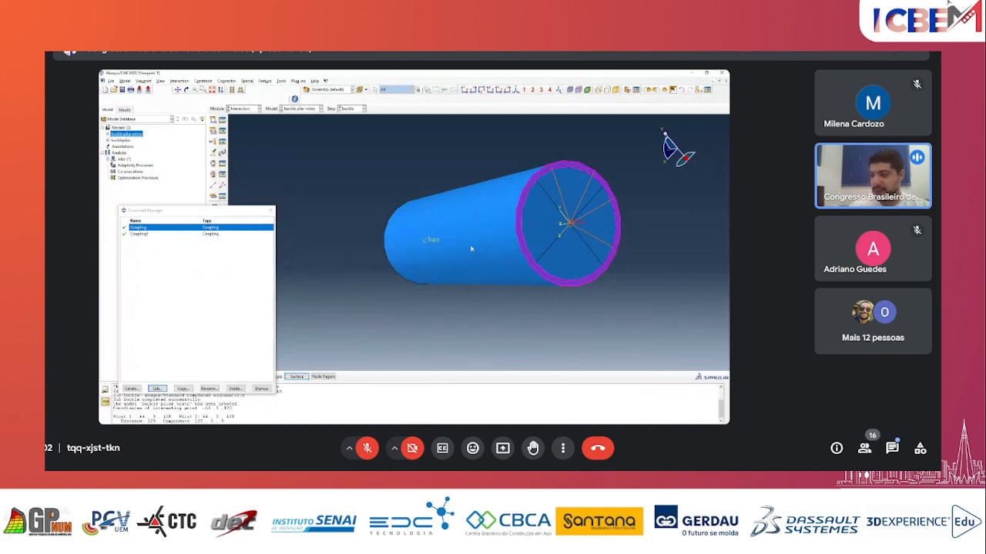
left_click(297, 376)
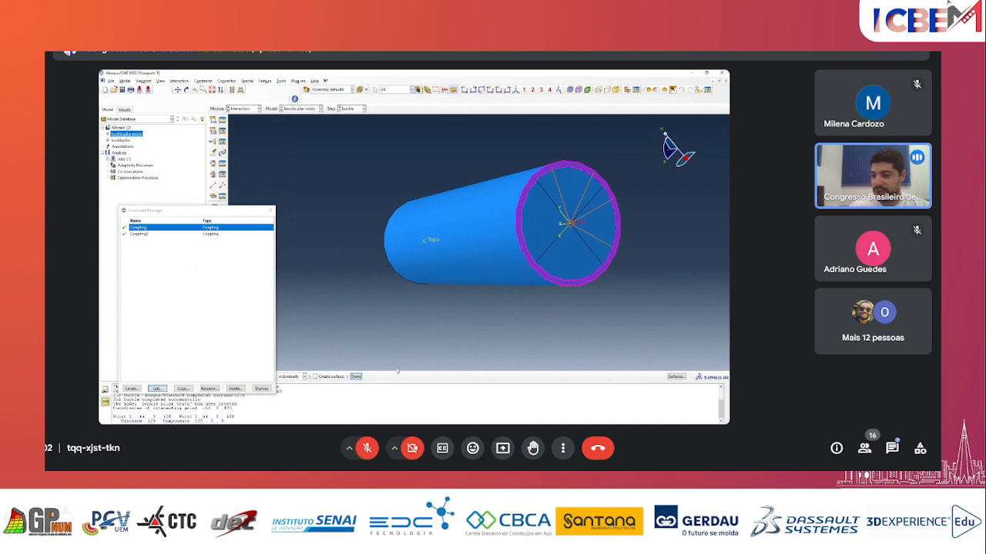
left_click(539, 230)
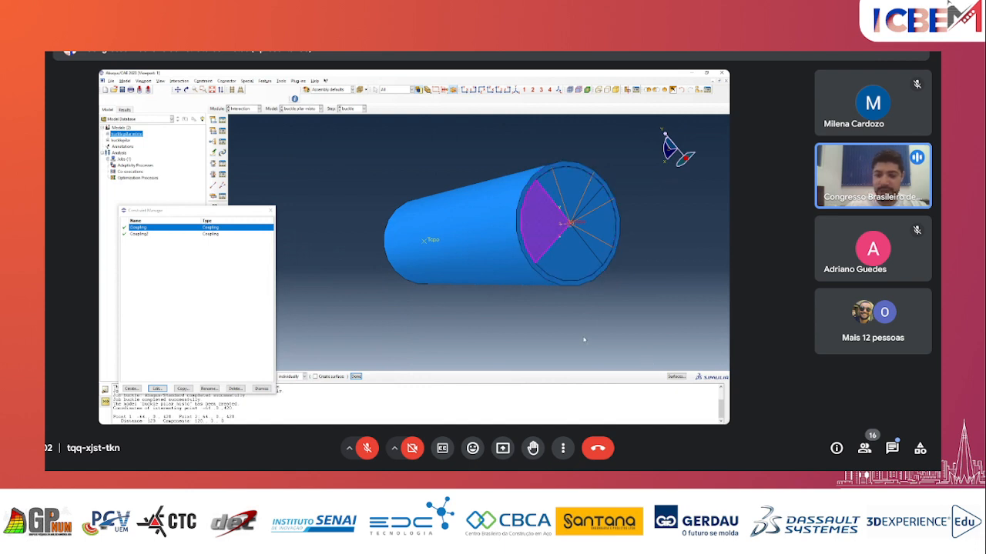
left_click(570, 256, "shift")
left_click(604, 224, "shift")
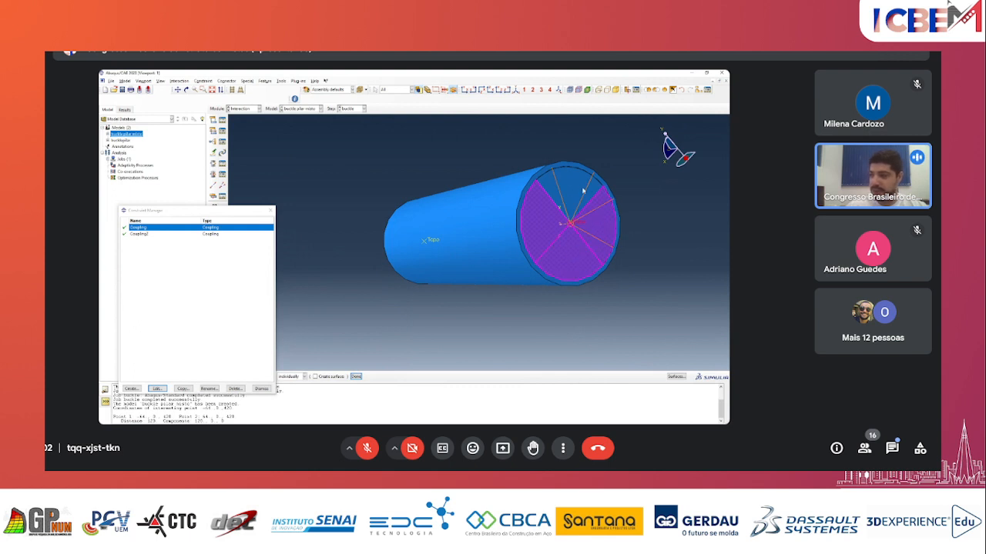
left_click(577, 185, "shift")
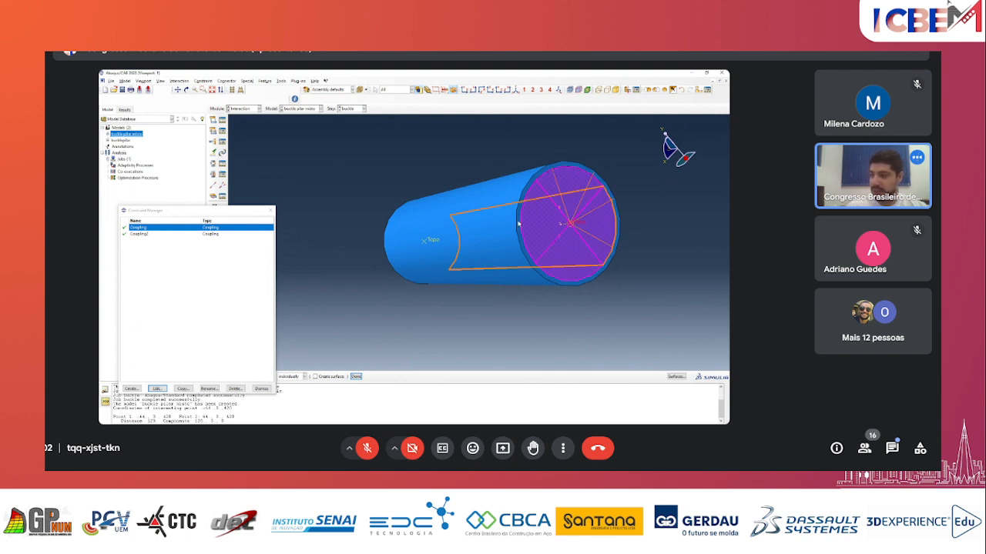
scroll(520, 225, "up", 3)
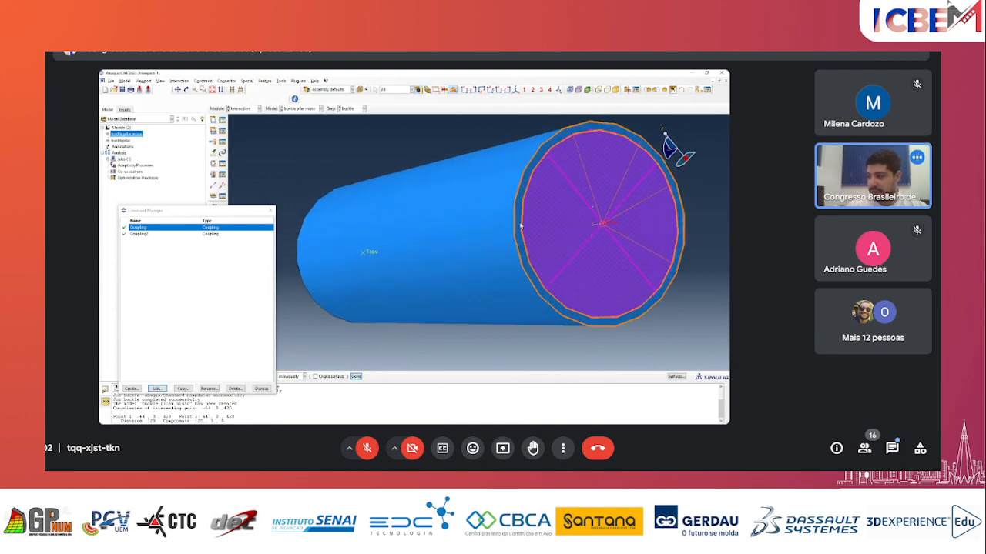
scroll(520, 225, "up", 2)
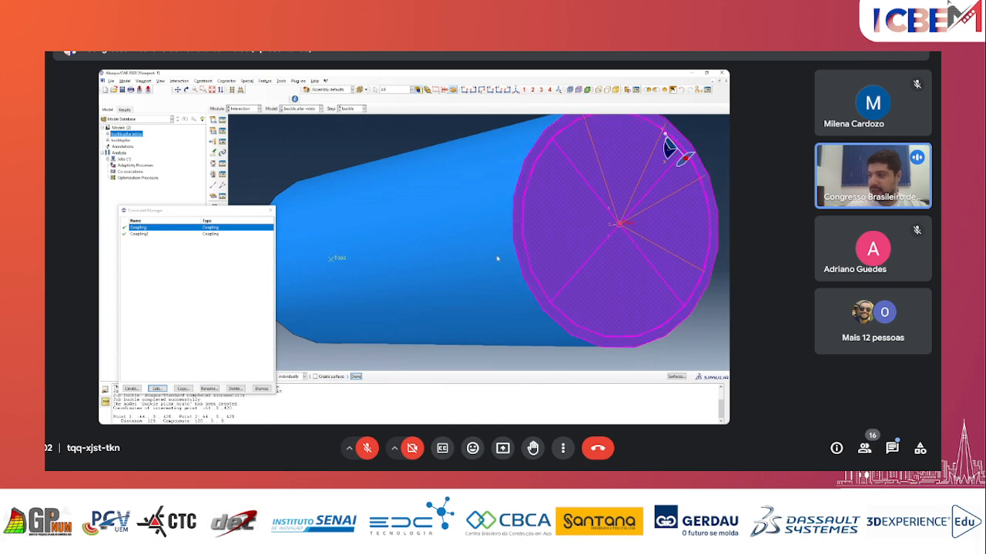
scroll(406, 243, "down", 4)
scroll(406, 243, "down", 1)
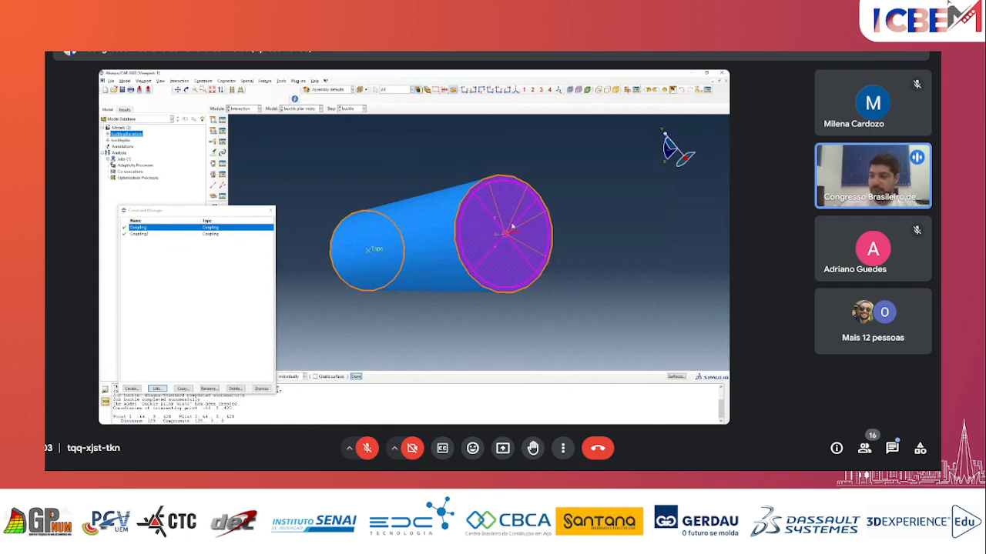
left_click(356, 376)
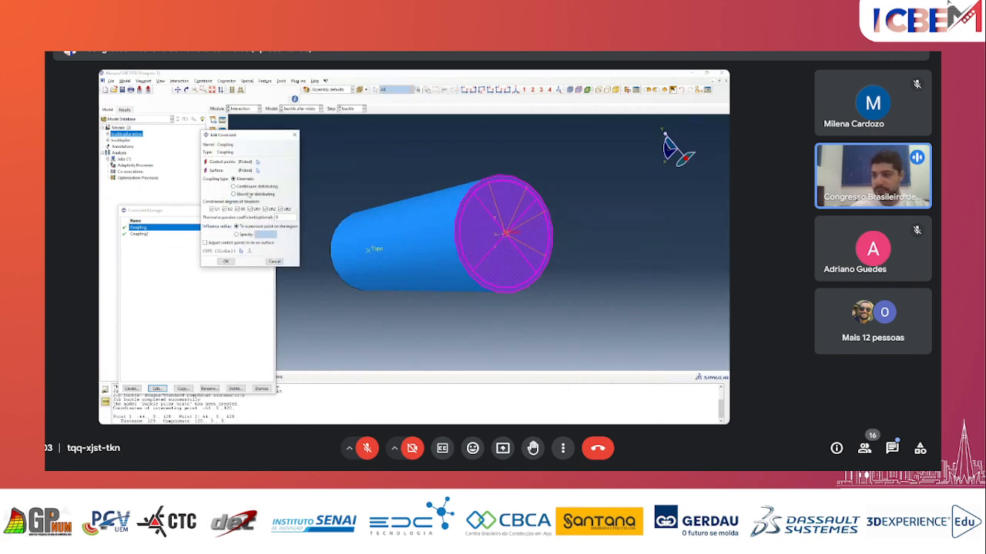
left_click(226, 262)
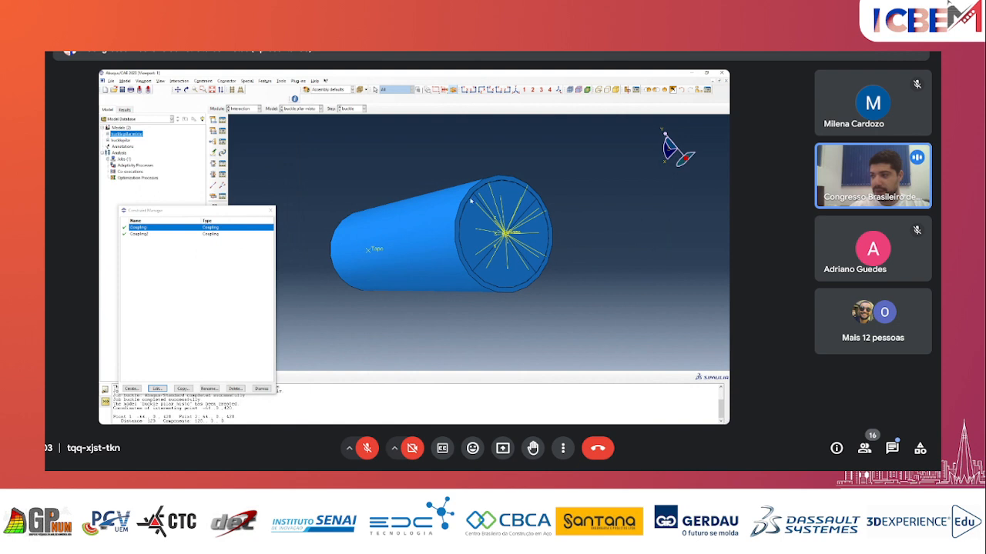
- Redefine the surface of the constraint Coupling2 at the Topo end to include all four core quadrants and the outer ring
left_click_drag(239, 211, 314, 228)
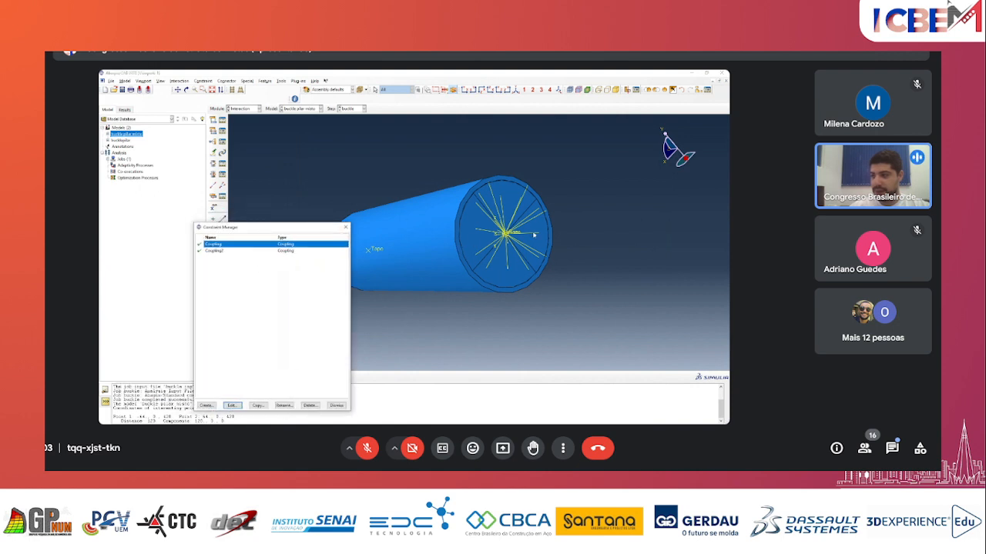
left_click(231, 251)
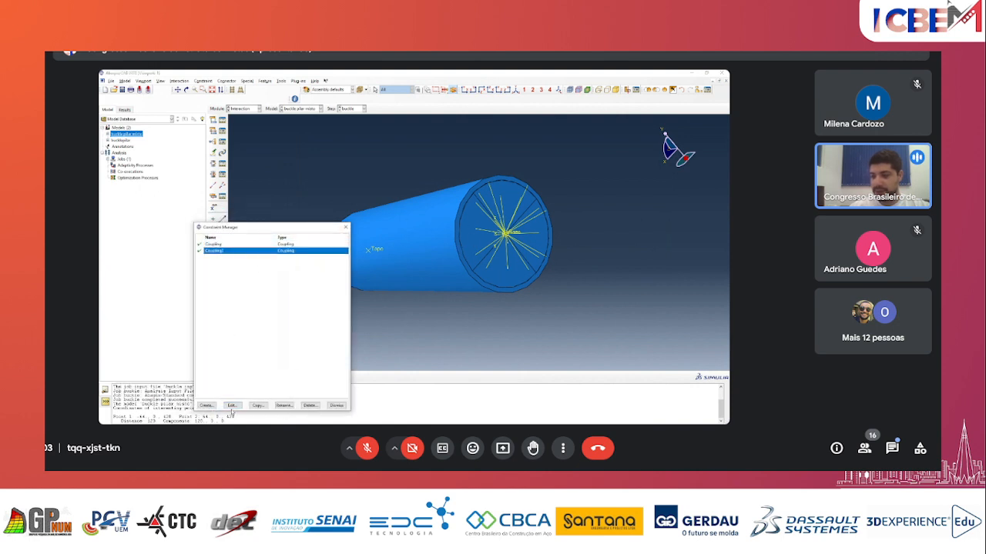
left_click(228, 408)
scroll(380, 250, "up", 2)
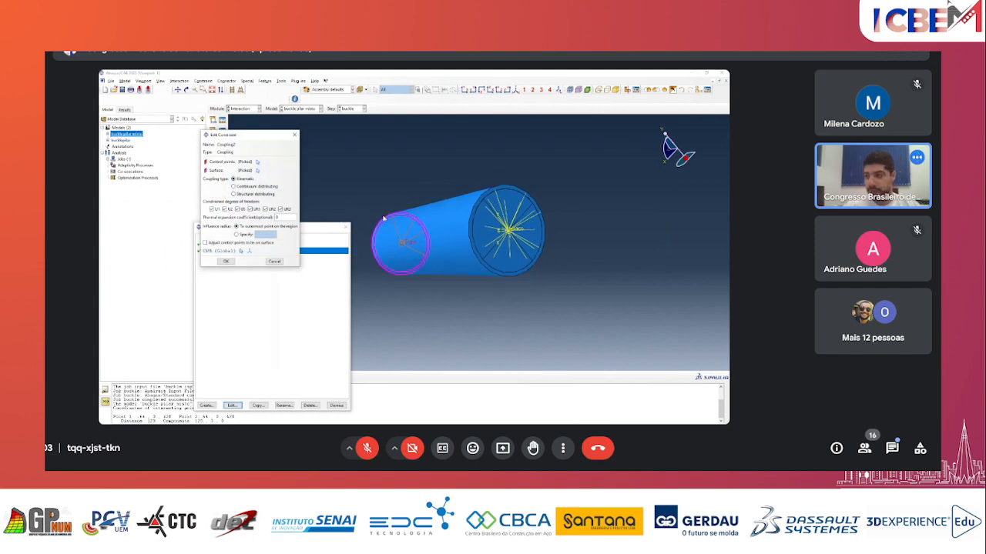
left_click_drag(389, 196, 529, 232, "ctrl+alt")
mouse_move(448, 216)
left_mouse_down("ctrl+alt")
mouse_move(467, 219)
mouse_move(430, 220)
mouse_move(449, 223)
left_mouse_up("ctrl+alt")
scroll(449, 222, "down", 2)
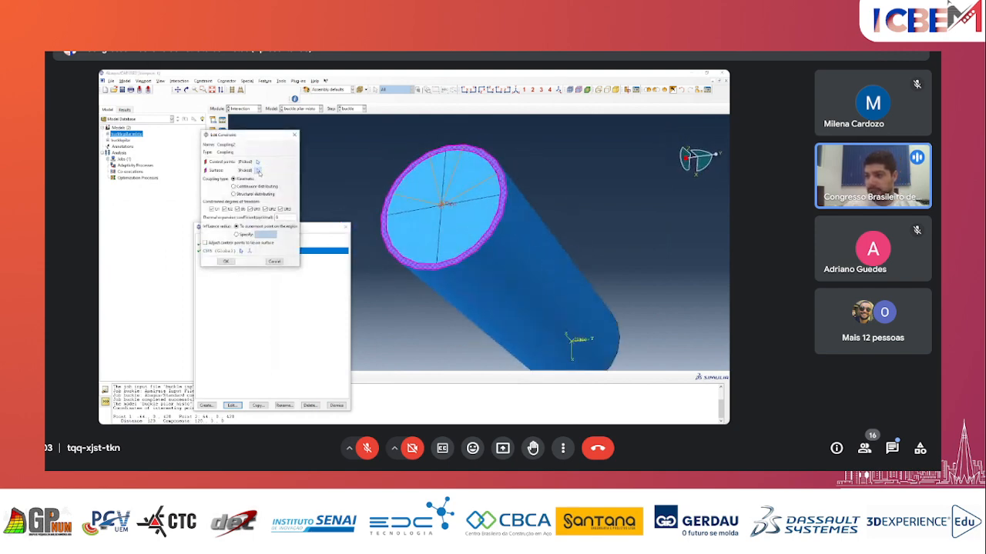
left_click(259, 173)
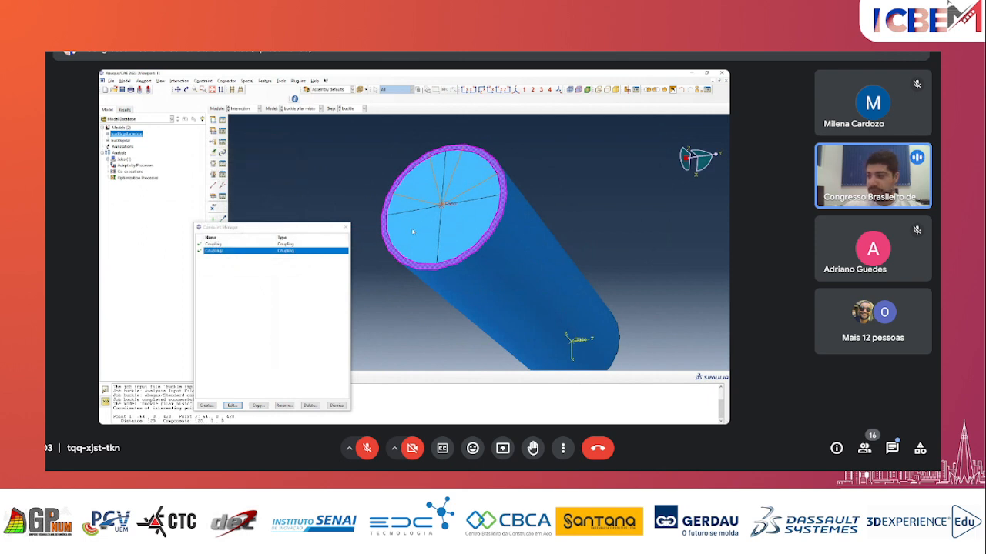
left_click_drag(299, 229, 215, 132)
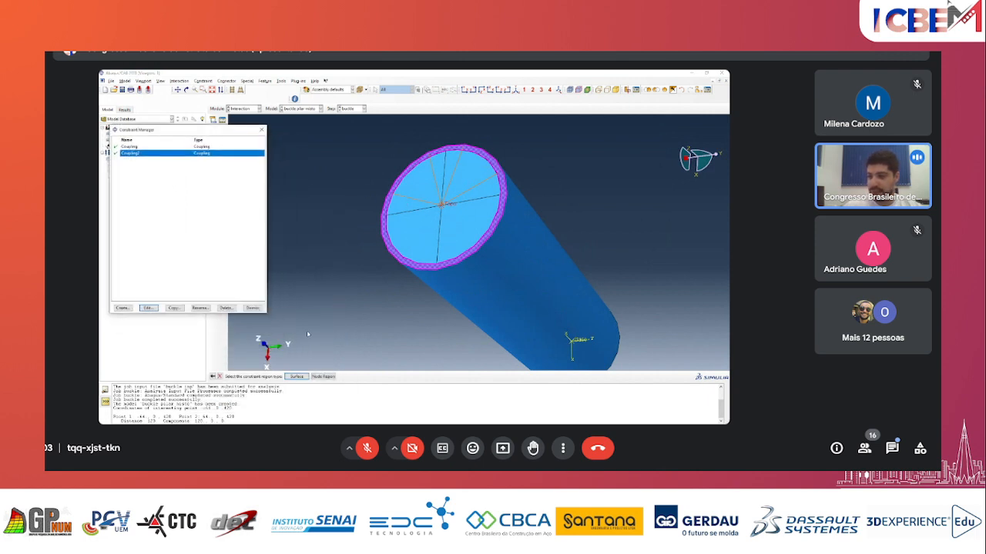
left_click(406, 241)
left_click(399, 205, "shift")
left_click(484, 191, "shift")
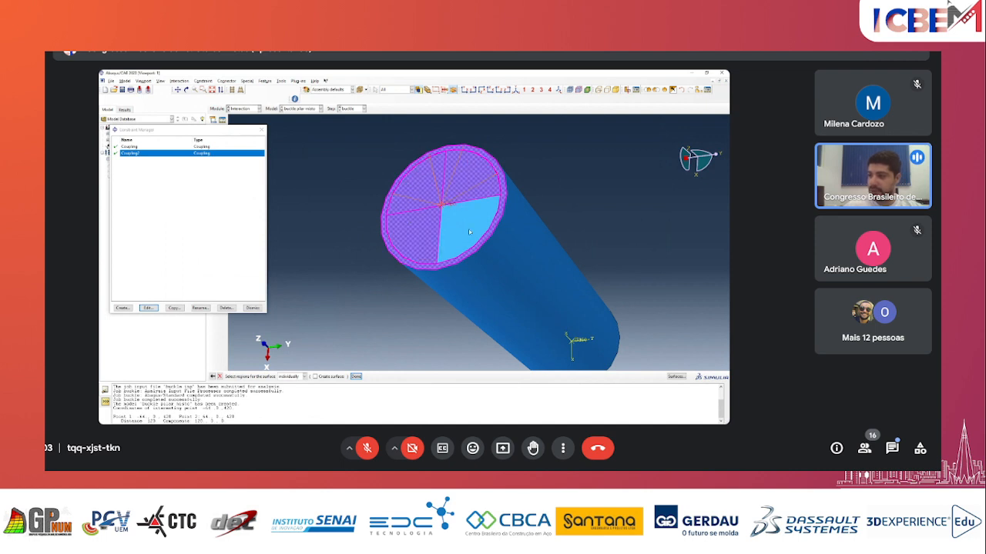
left_click(445, 251, "shift")
left_click(356, 376)
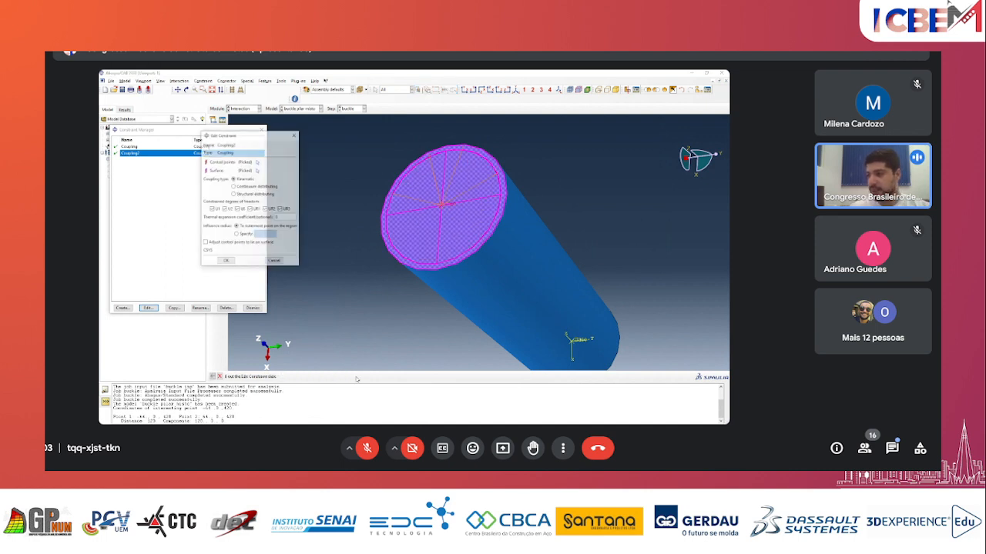
left_click(228, 262)
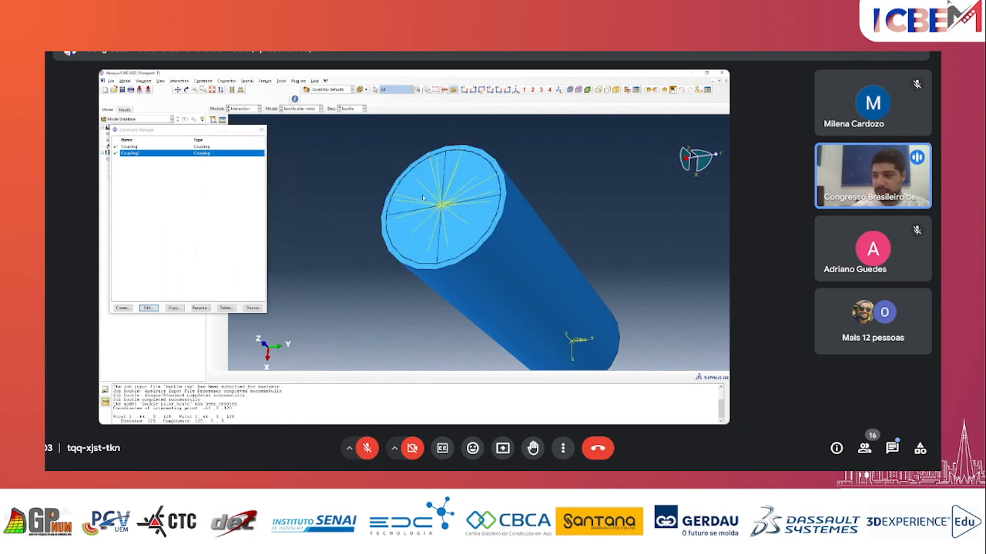
left_click(252, 308)
- Create a contact interaction property named "aço concreto" for the steel tube and concrete core
scroll(416, 254, "down", 4)
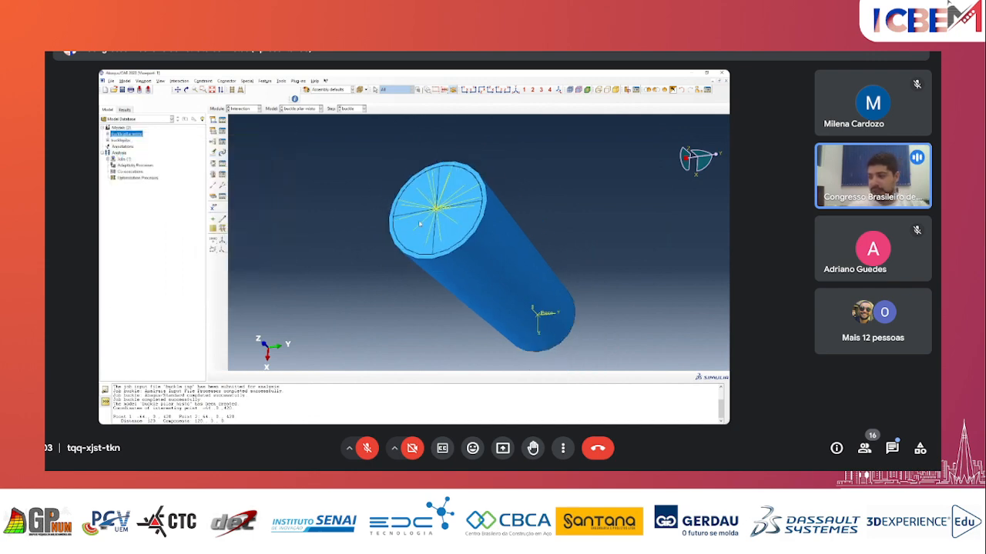
left_click_drag(451, 258, 454, 195, "ctrl+alt")
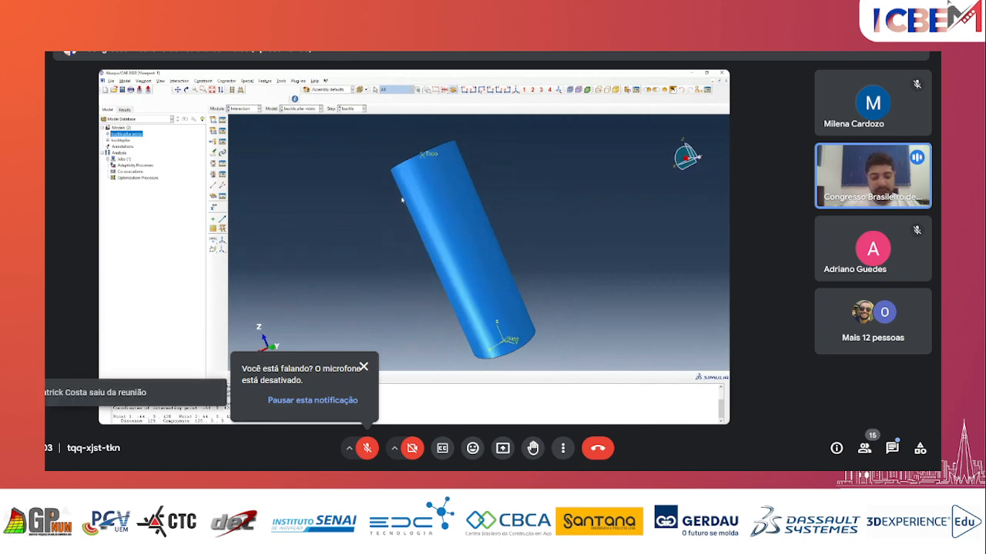
left_click_drag(426, 221, 465, 238, "ctrl+alt")
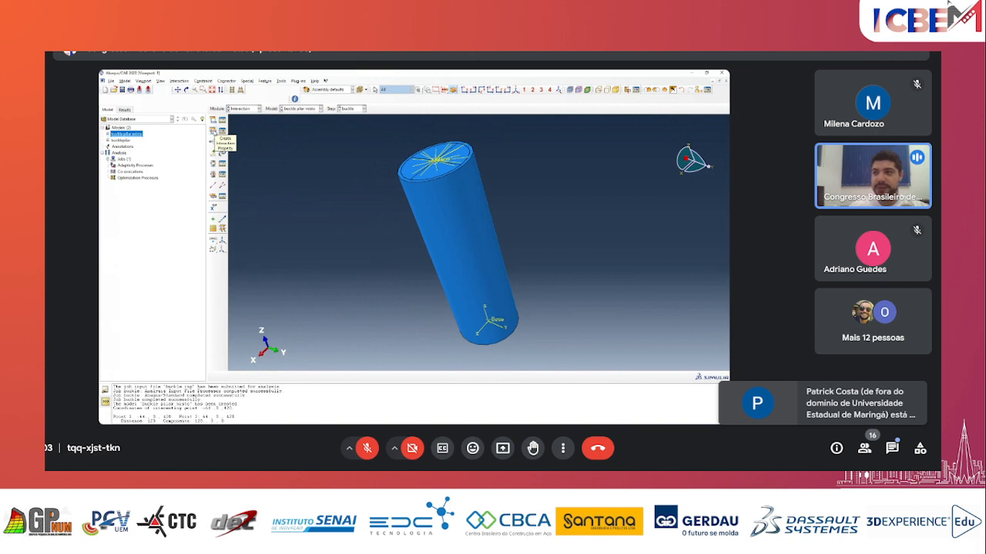
left_click(213, 131)
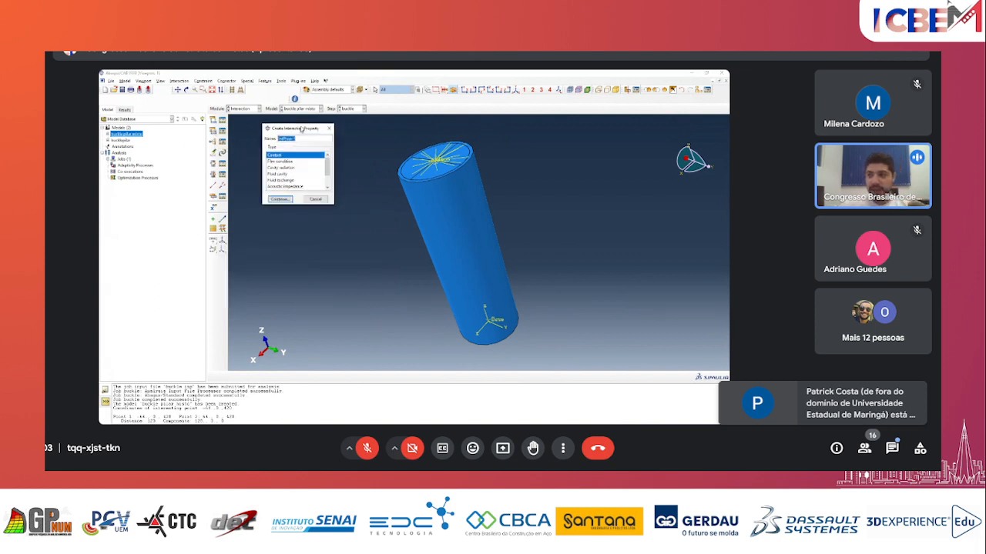
left_click_drag(302, 128, 244, 132)
left_click(274, 132)
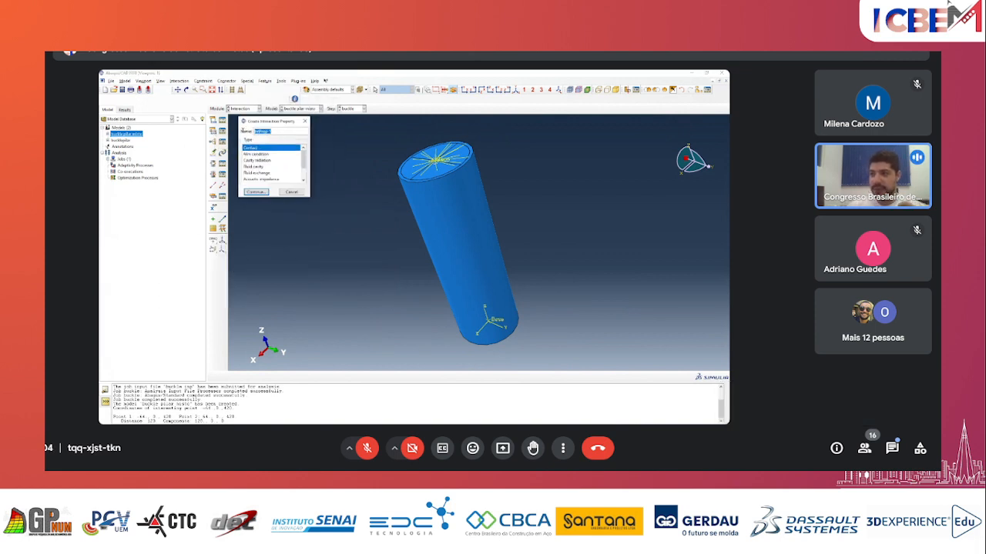
type("atr")
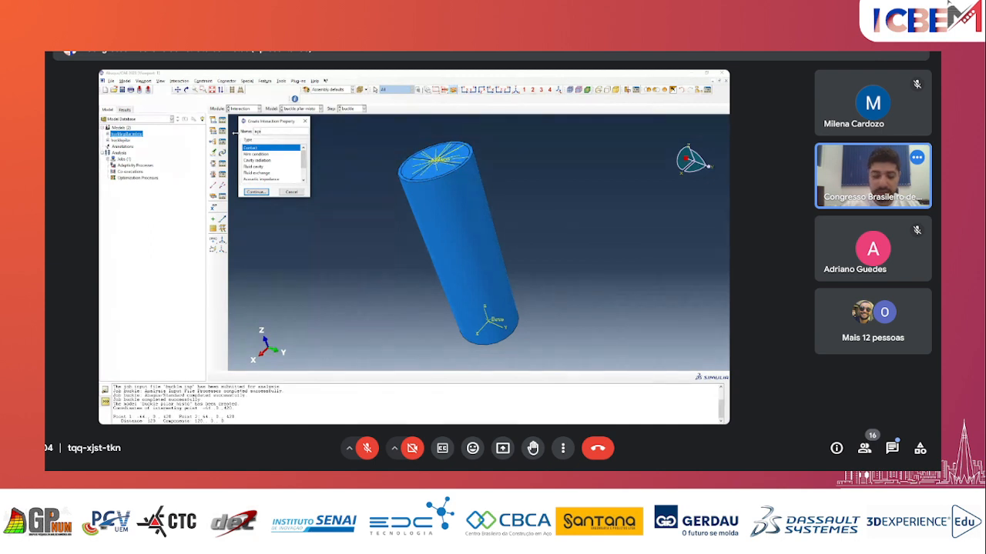
type("o concreto")
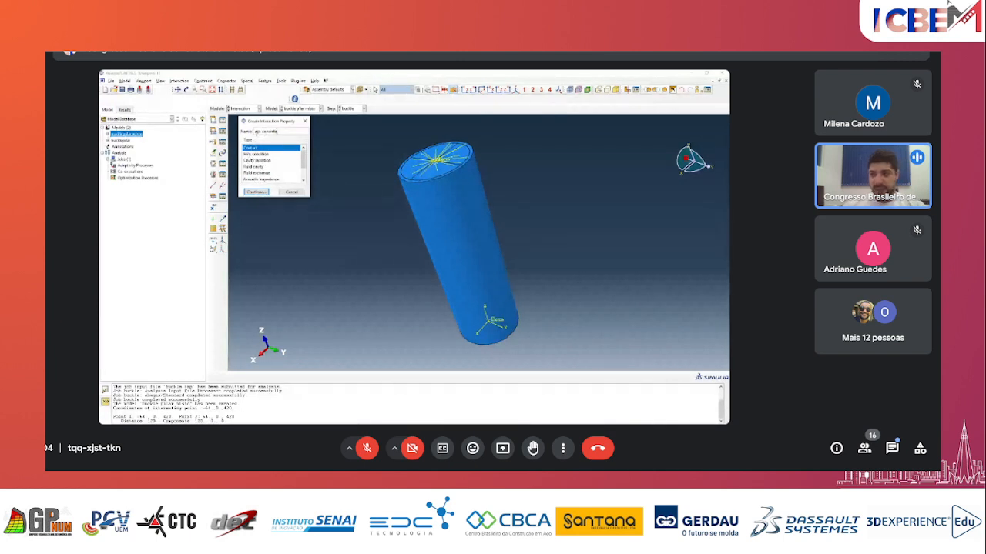
left_click(256, 192)
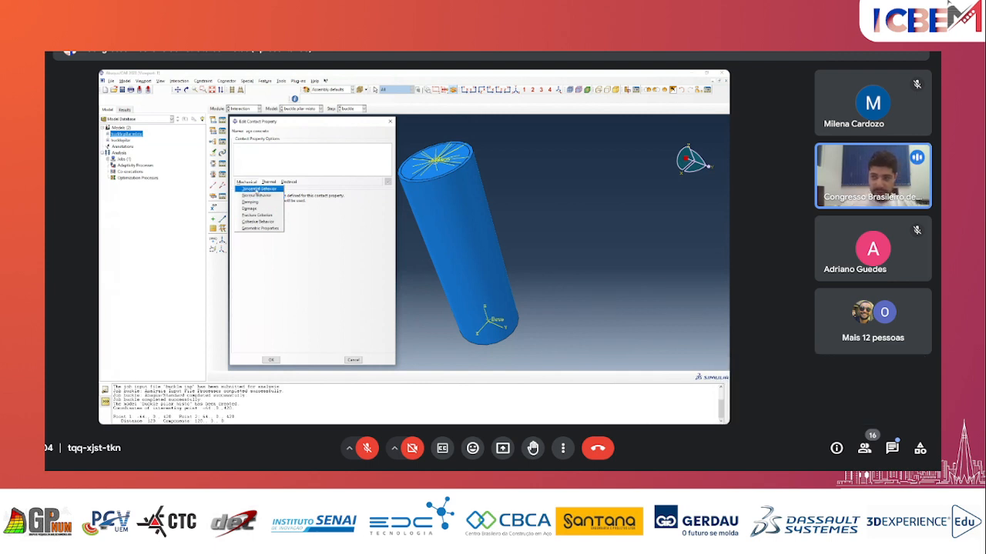
- Add mechanical tangential behavior and normal behavior with "Hard" Contact to the contact property
left_click(259, 189)
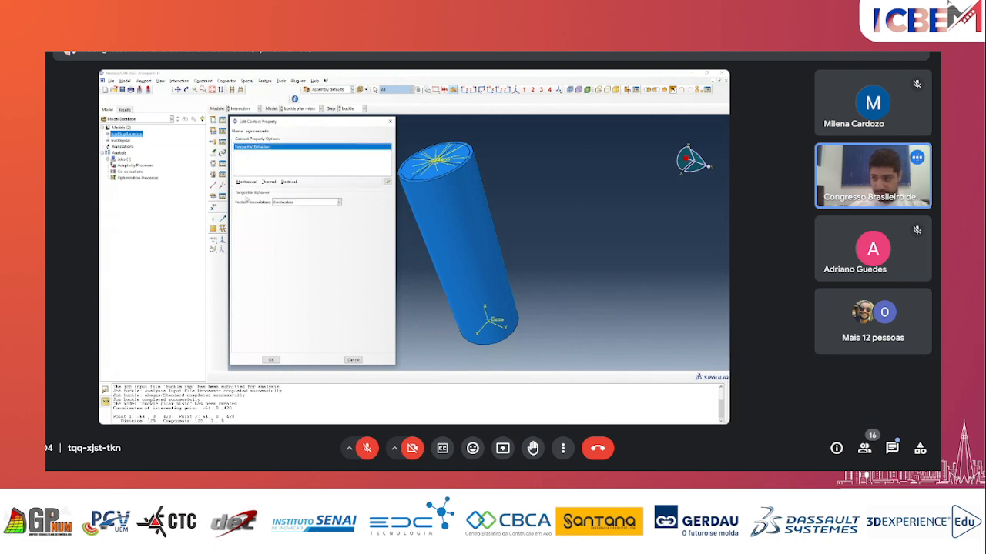
left_click(246, 182)
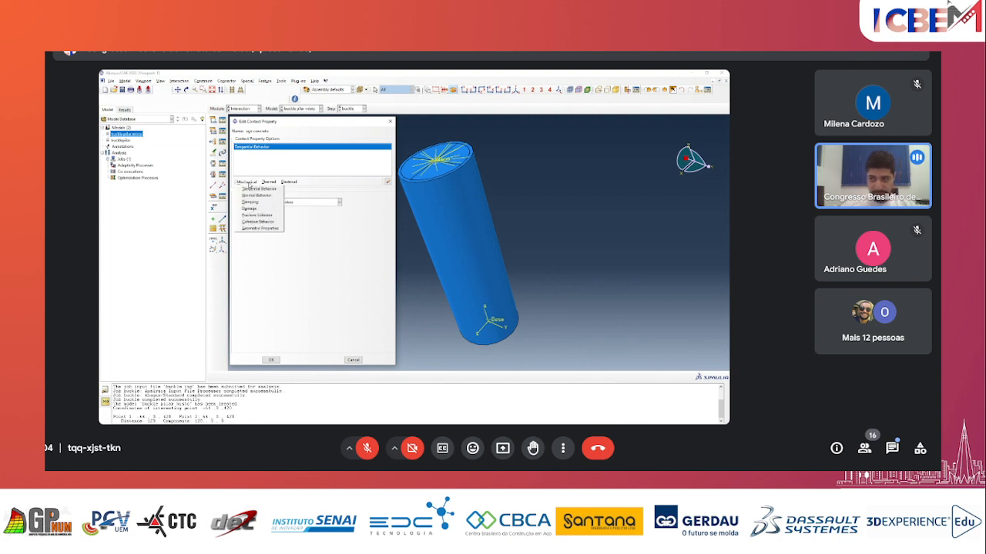
left_click(252, 196)
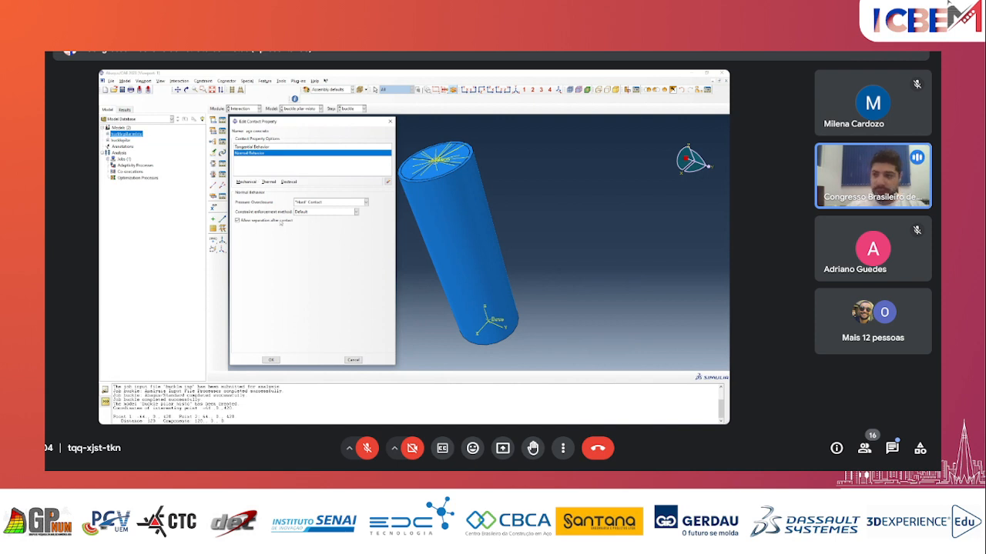
- Set the tangential friction formulation to Penalty, enter the isotropic friction coefficient and save the contact property
left_click(262, 147)
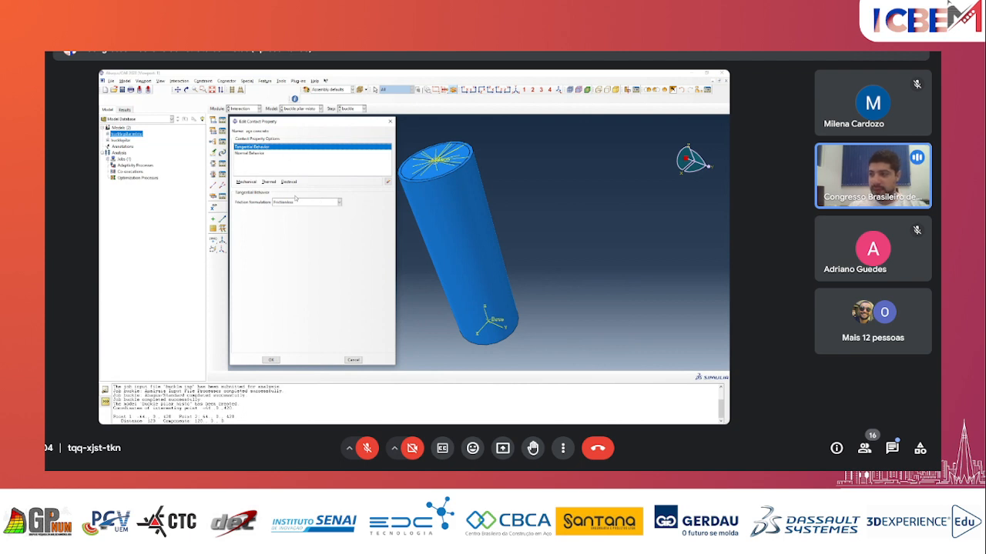
left_click(307, 202)
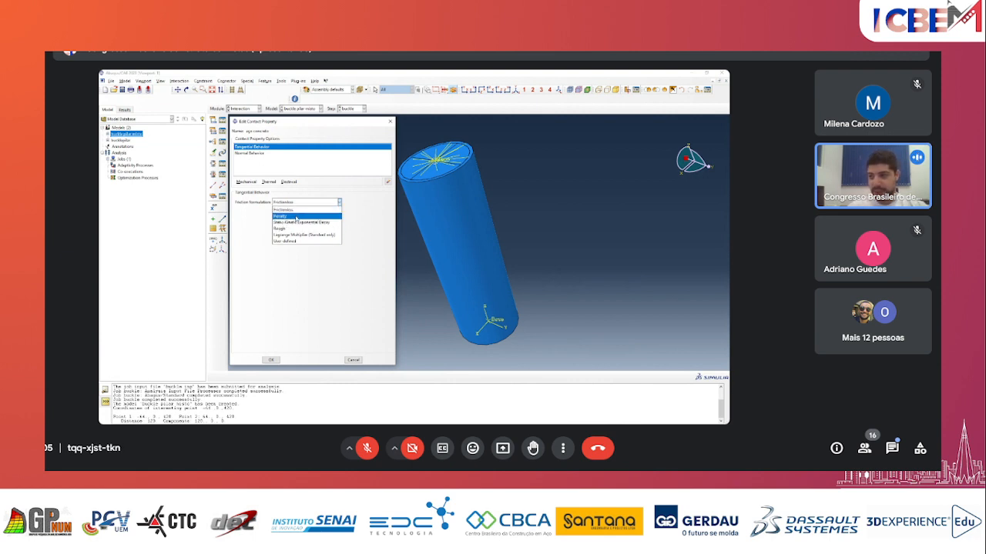
left_click(278, 217)
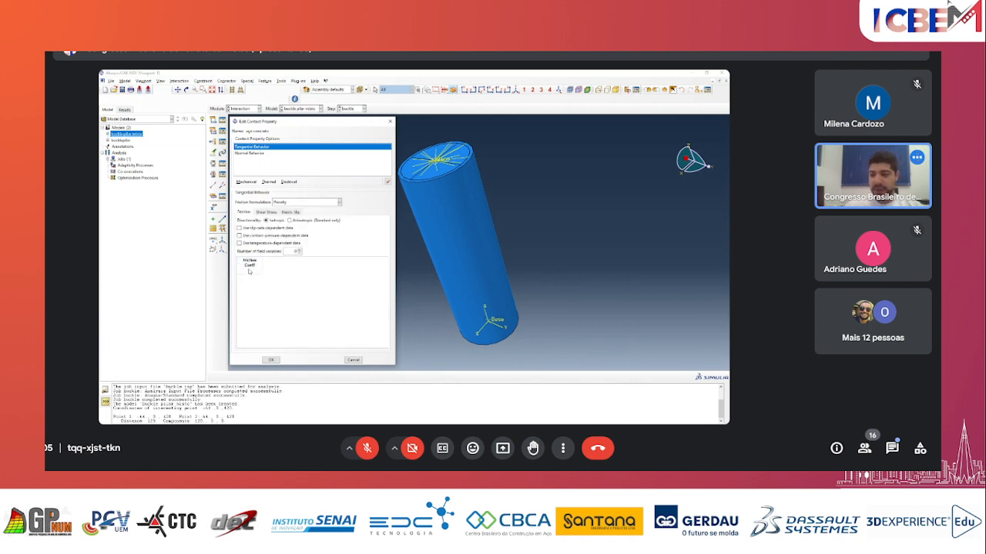
left_click(251, 273)
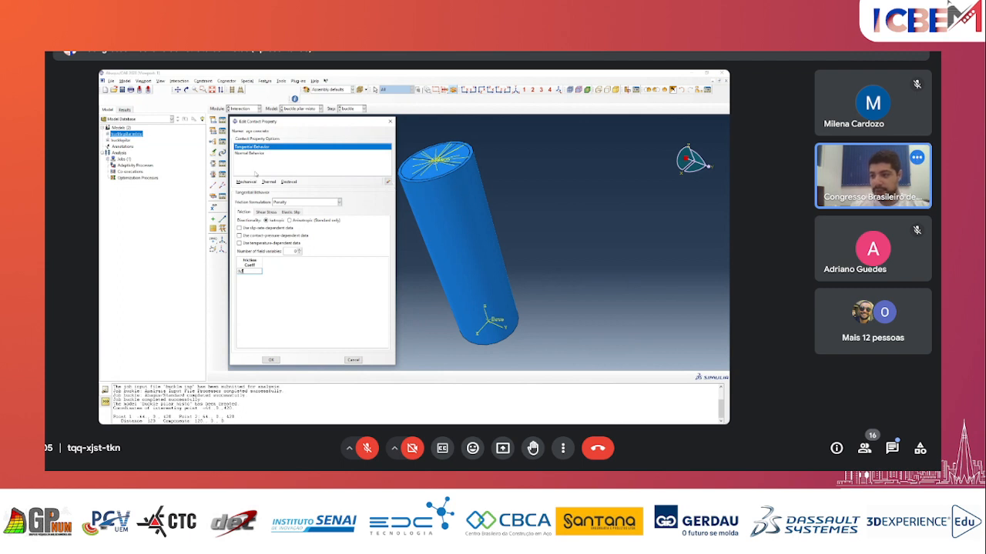
left_click(265, 291)
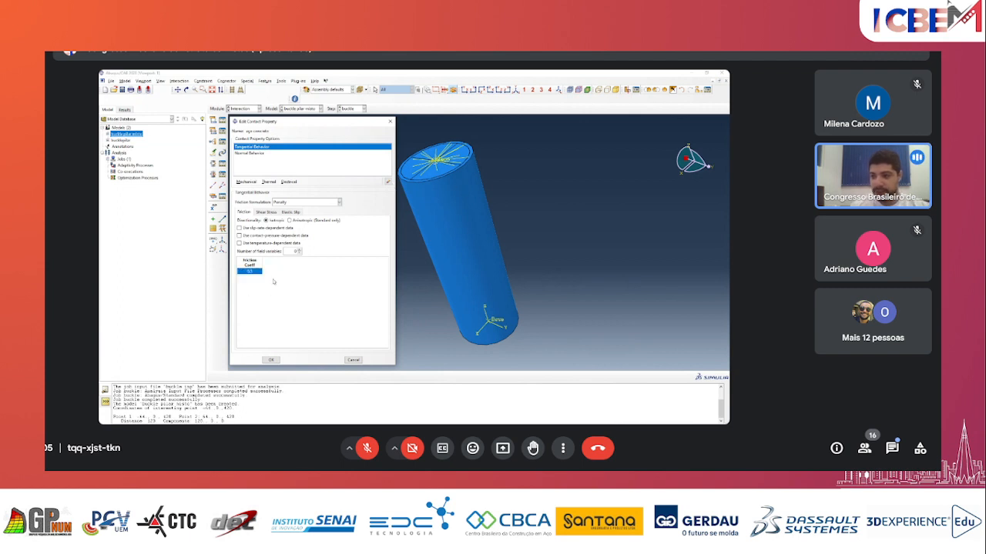
left_click(270, 360)
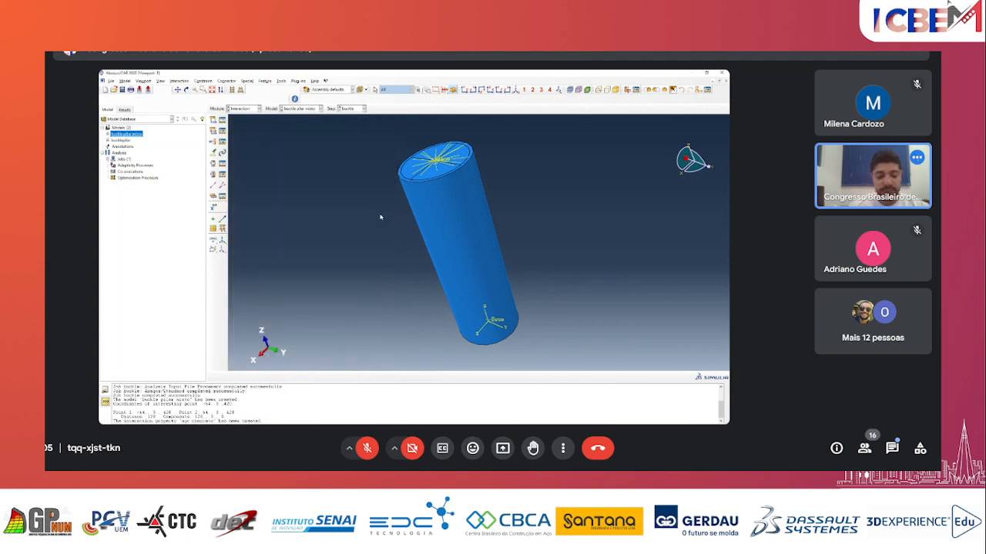
- Search the whole model for contact pairs and inspect the tube-concrete pair by swapping its main and secondary surfaces and swapping them back
left_click_drag(402, 258, 419, 270, "ctrl+alt")
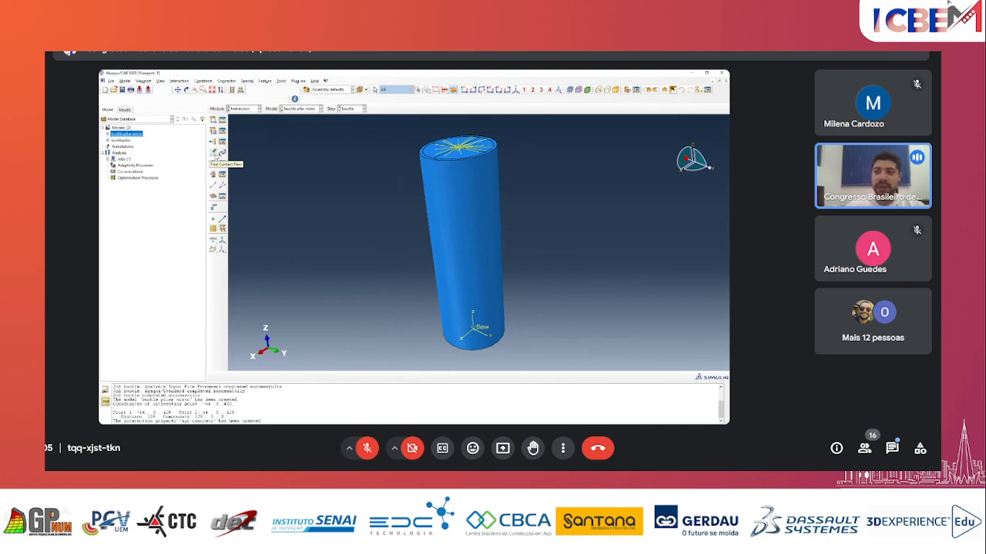
left_click(215, 155)
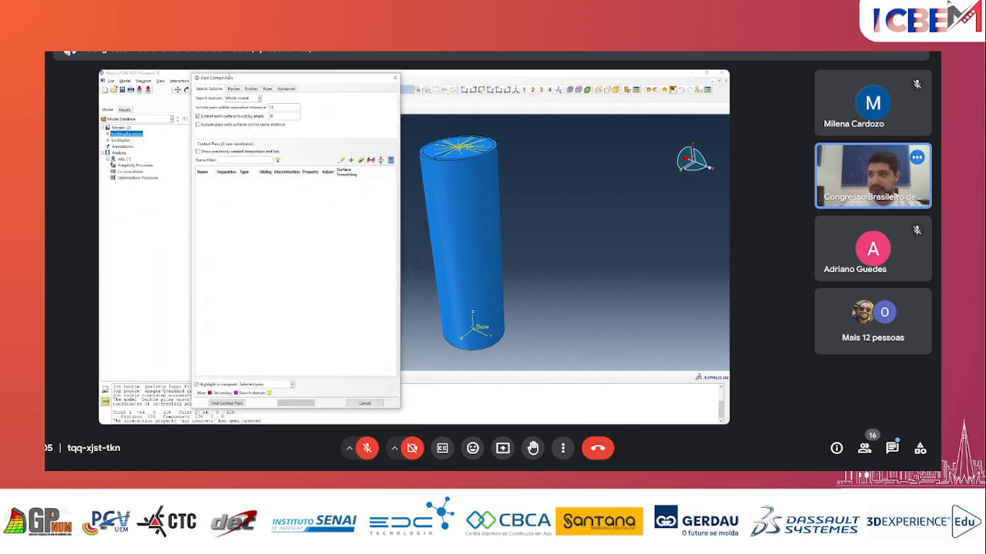
left_click_drag(228, 77, 186, 124)
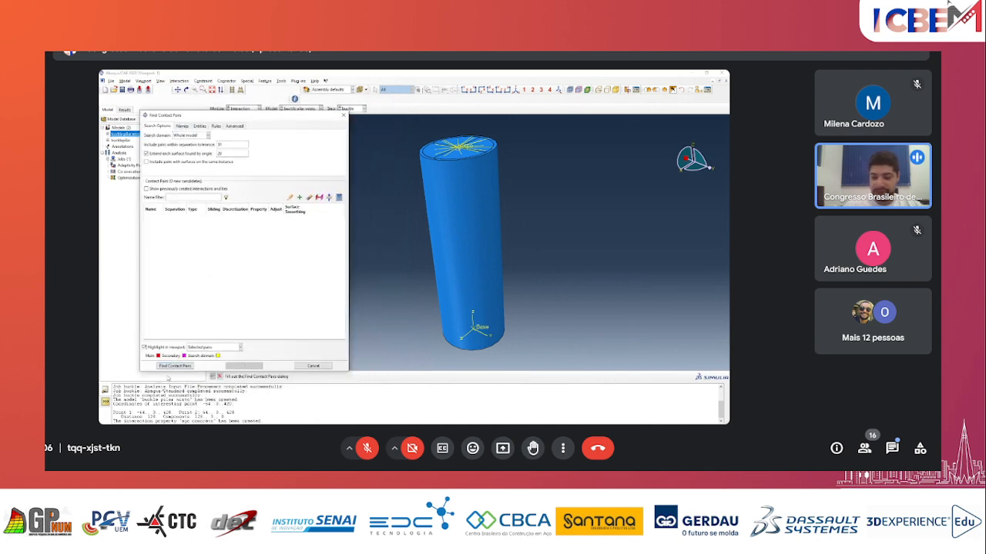
left_click(170, 366)
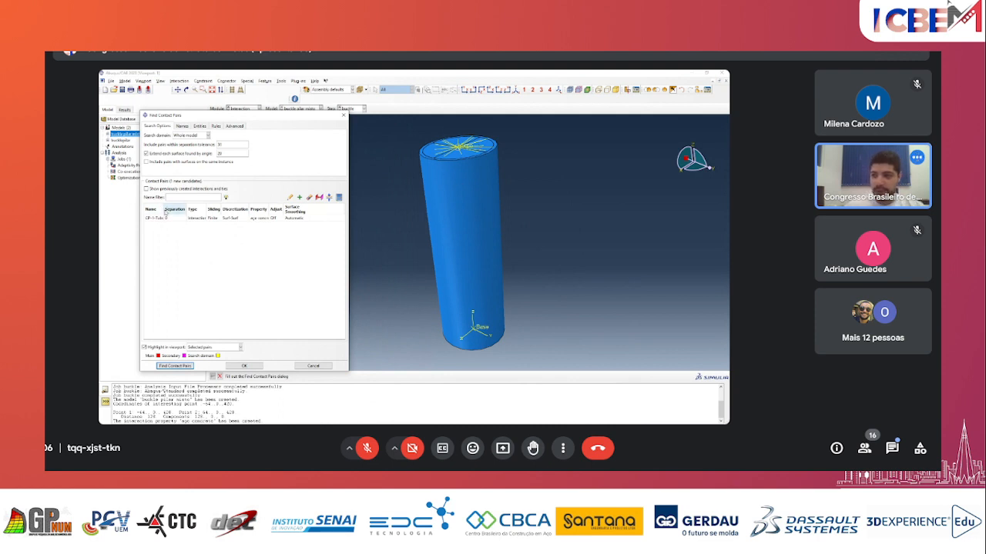
left_click_drag(162, 210, 206, 210)
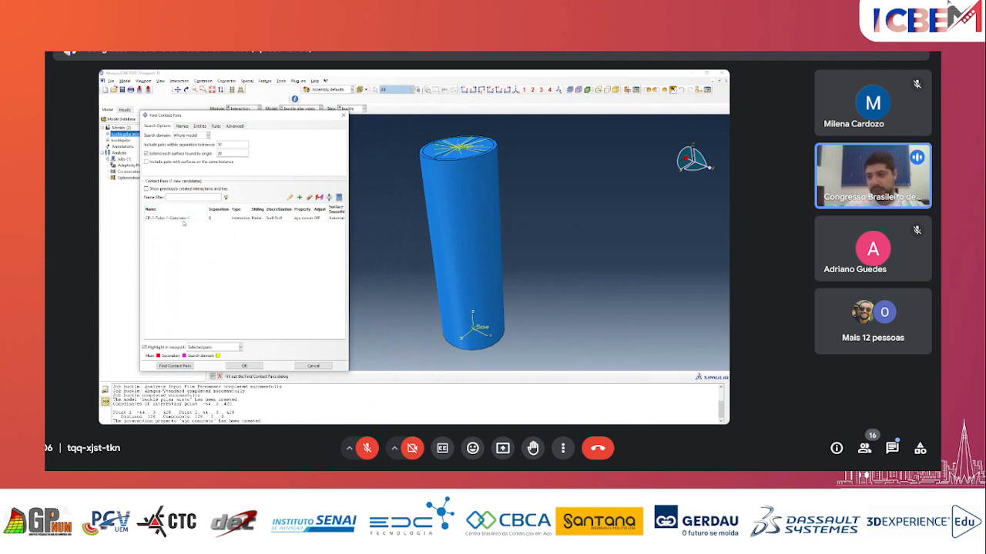
left_click(179, 219)
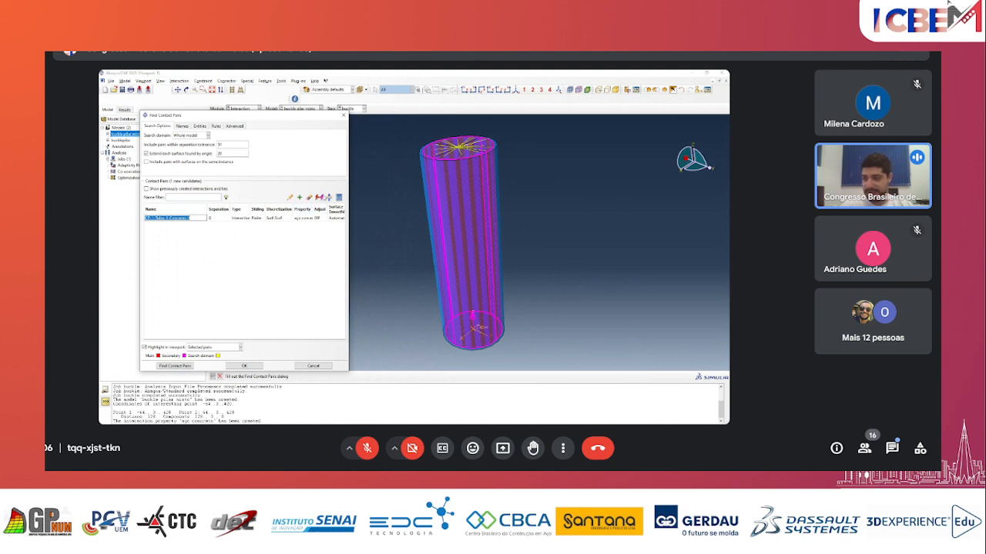
left_click(318, 197)
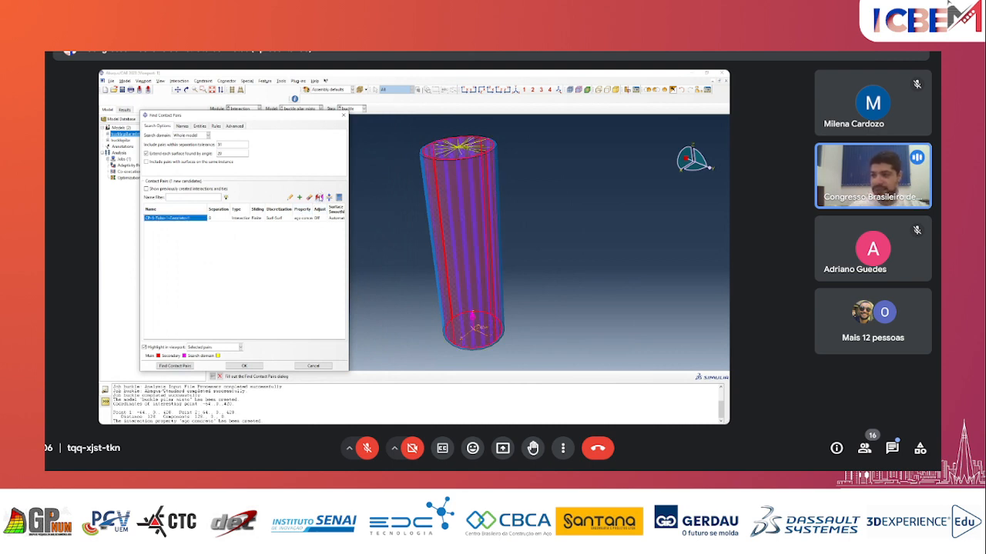
left_click(318, 197)
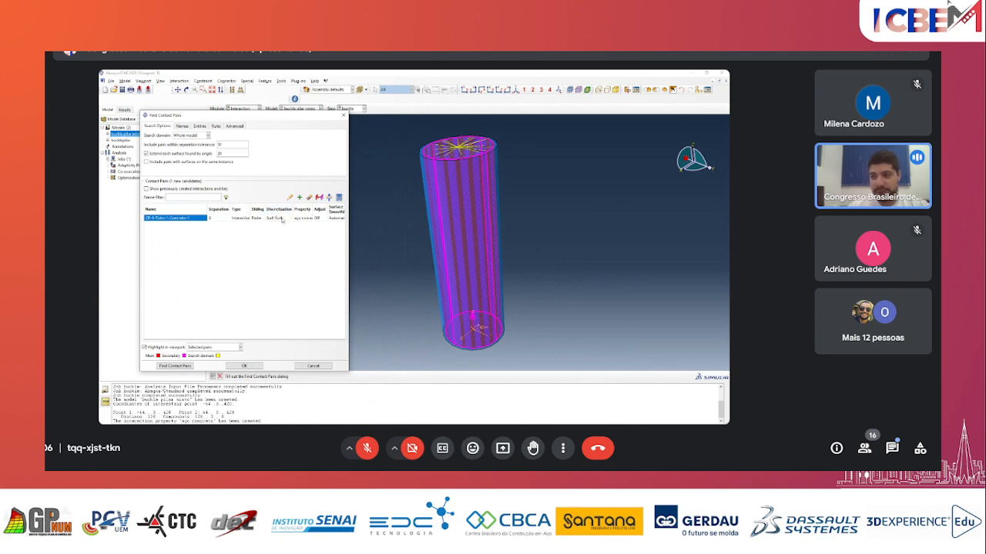
- Create the tube-concrete contact pair as an Interaction with Surf-Surf discretization and the property "aço concreto"
left_click(282, 220)
left_click(282, 220)
left_click(282, 222)
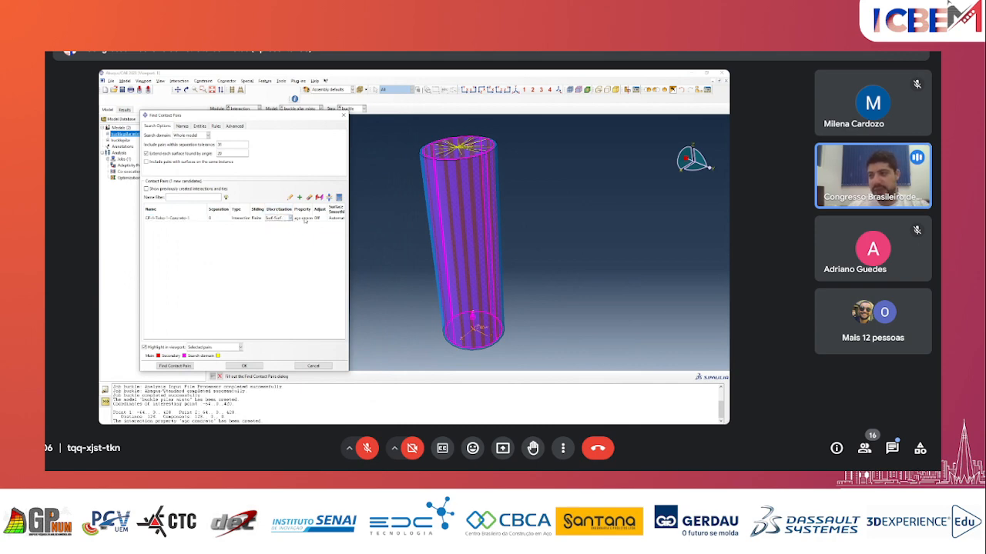
left_click(306, 220)
left_click(241, 220)
left_click(247, 218)
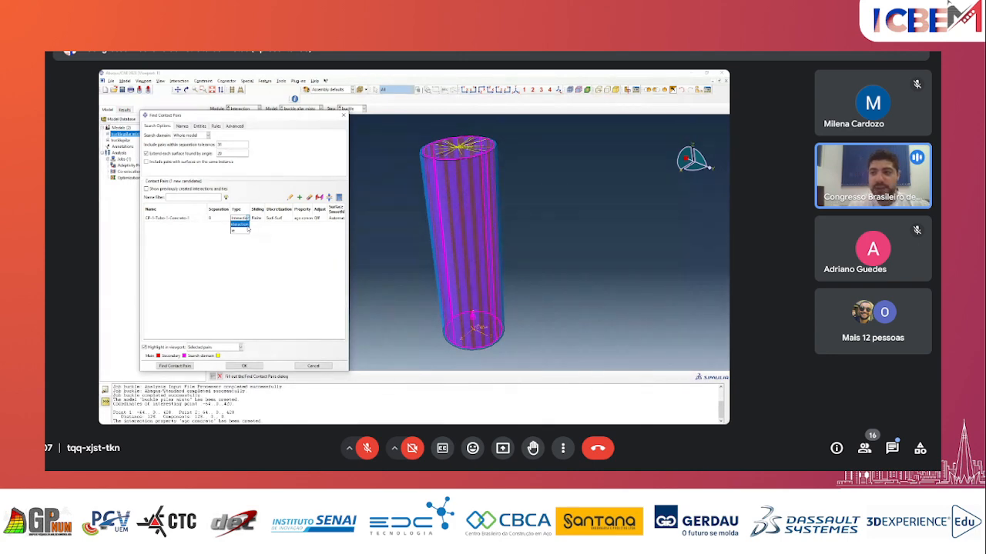
left_click(241, 225)
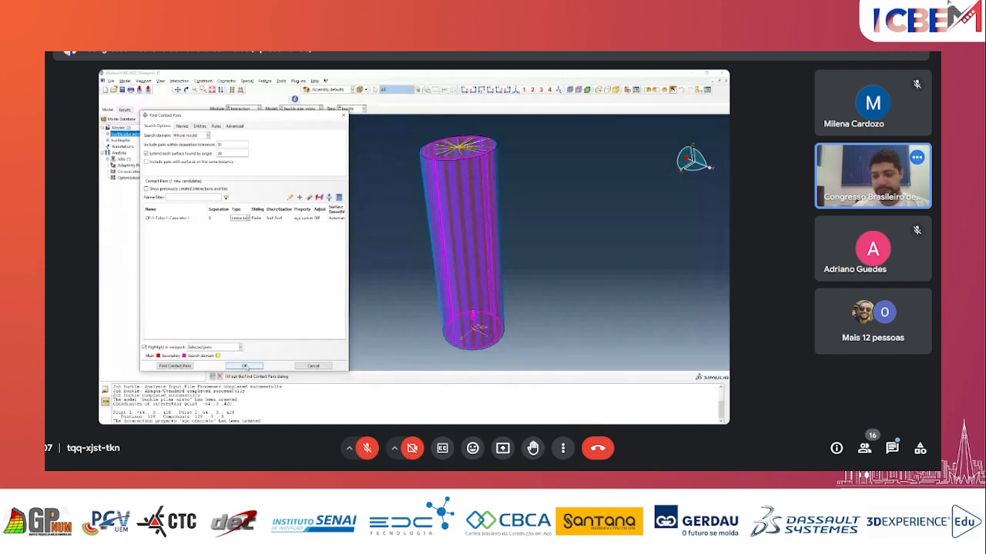
left_click_drag(266, 116, 288, 103)
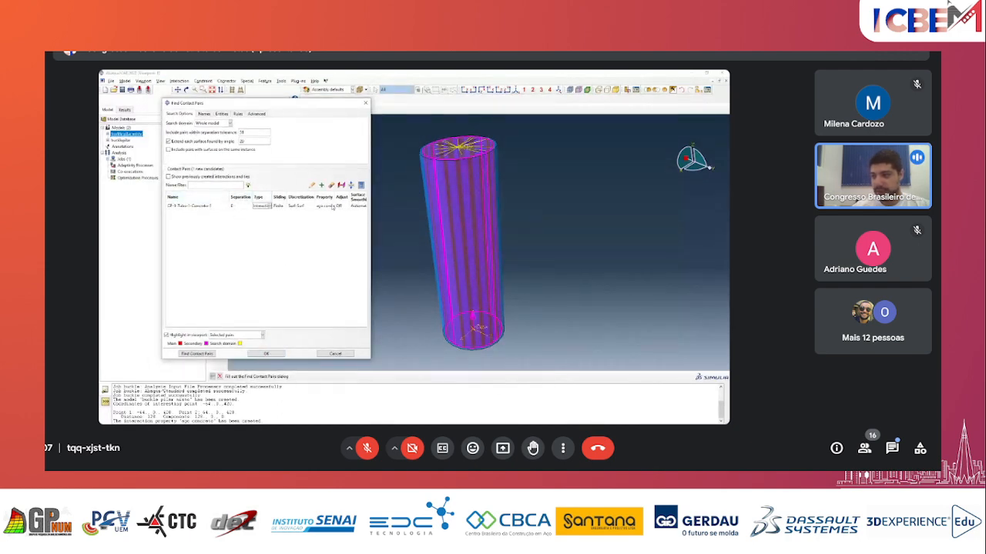
left_click(329, 206)
left_click(265, 354)
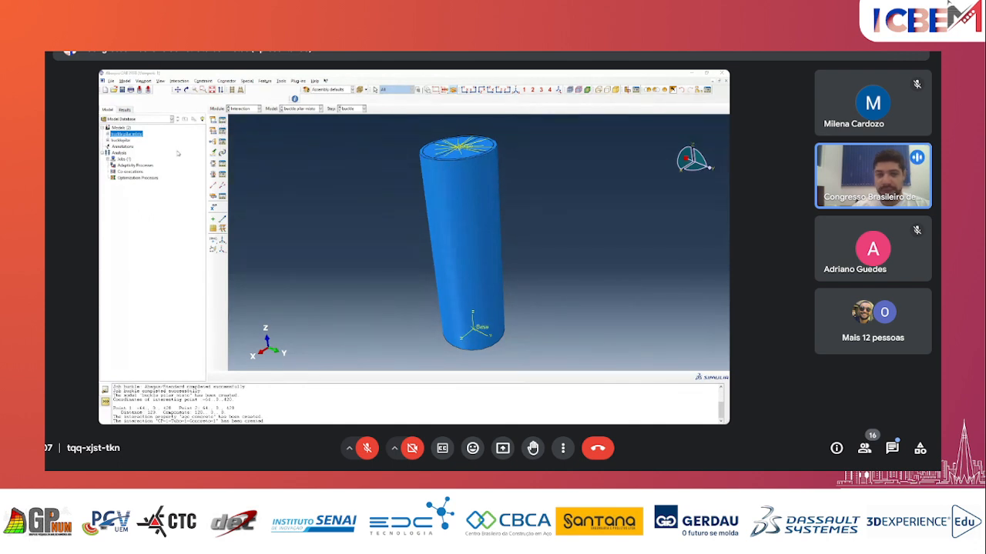
- Review the tube-concrete contact interaction in the Interaction Manager and switch to the Load module
left_click(222, 121)
left_click_drag(399, 142, 367, 127)
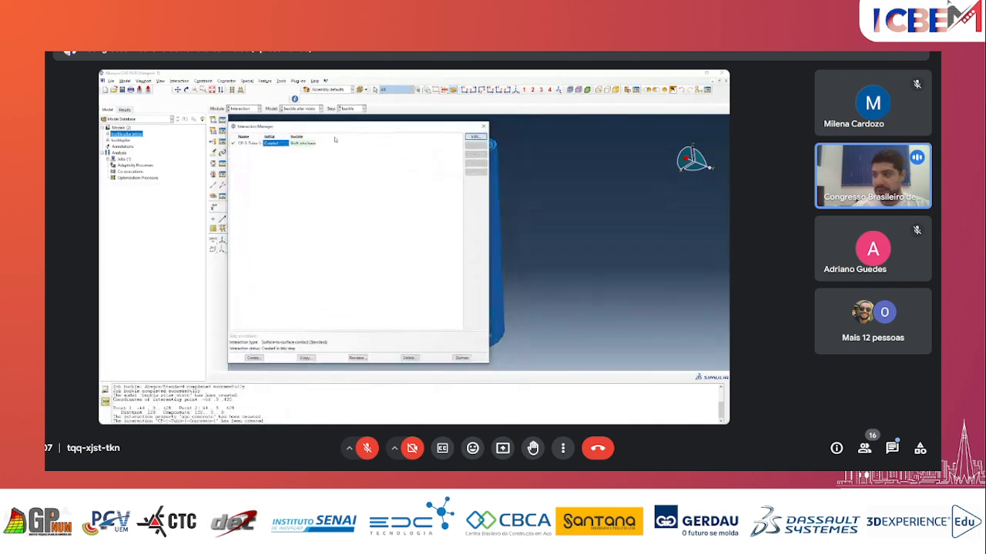
left_click(250, 144)
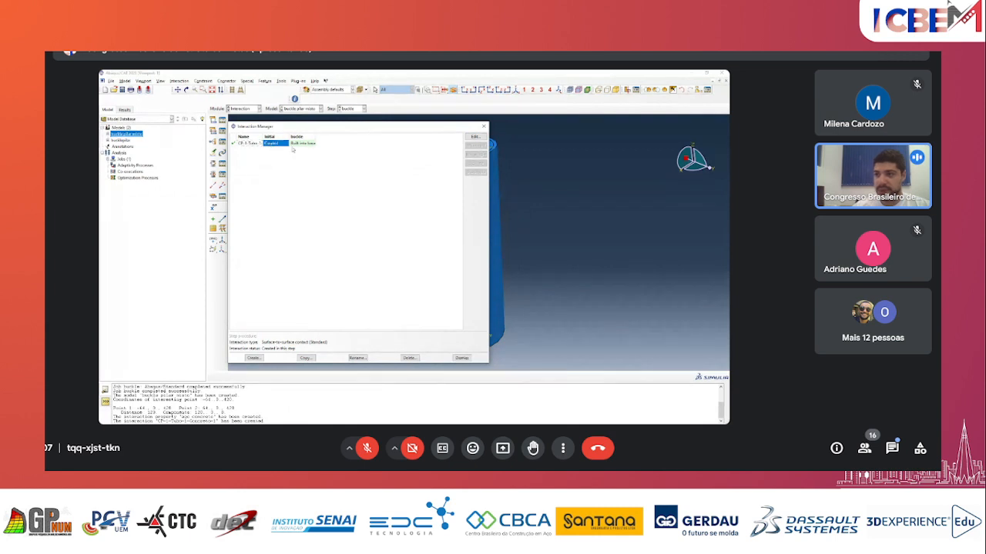
left_click(462, 358)
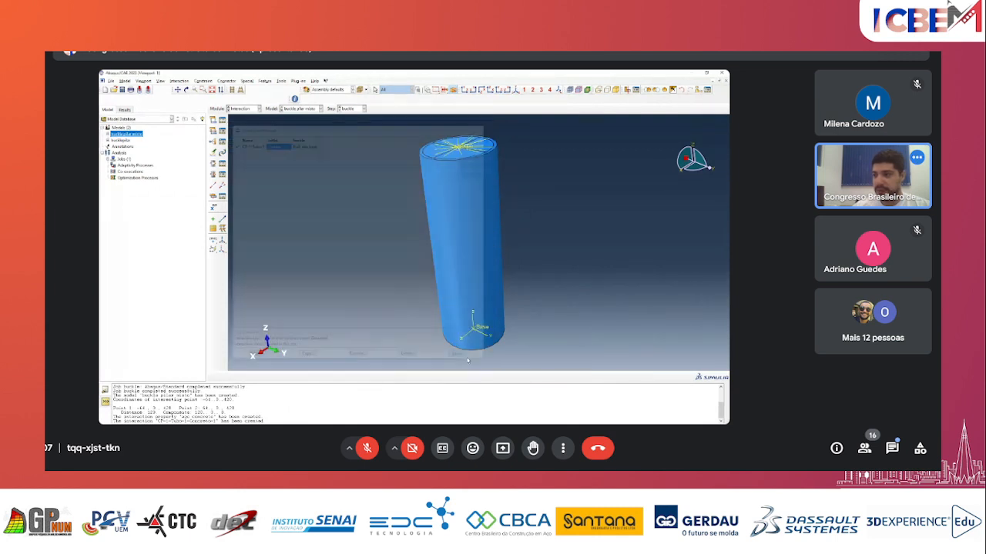
left_click(245, 109)
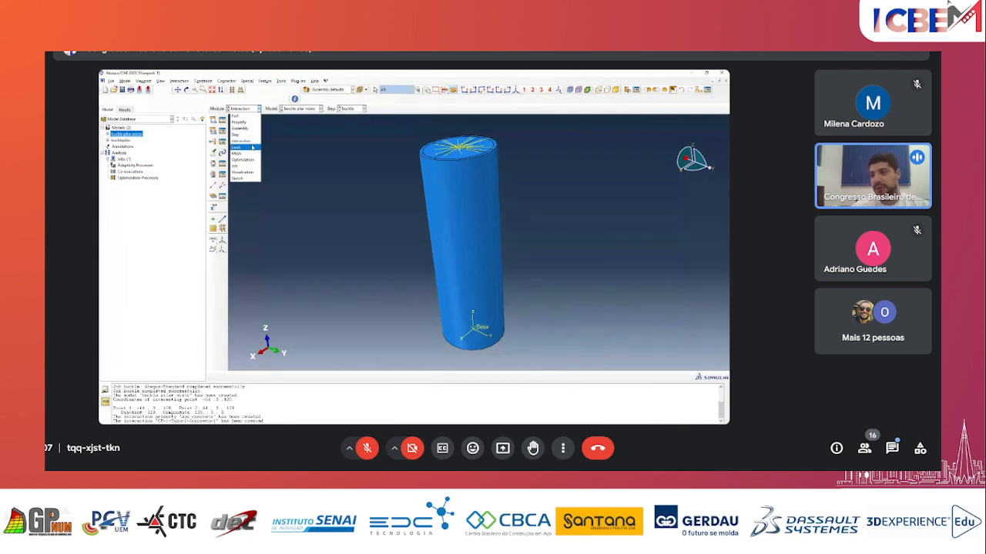
left_click(237, 147)
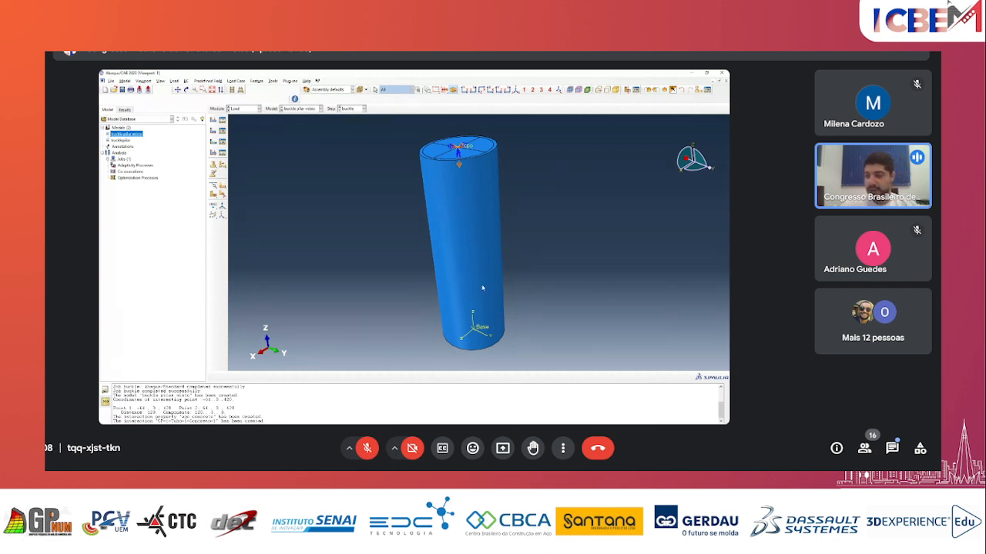
- Switch from the Load module to the Mesh module and display the Concrete part instead of the assembly
left_click_drag(480, 285, 489, 324, "ctrl+alt")
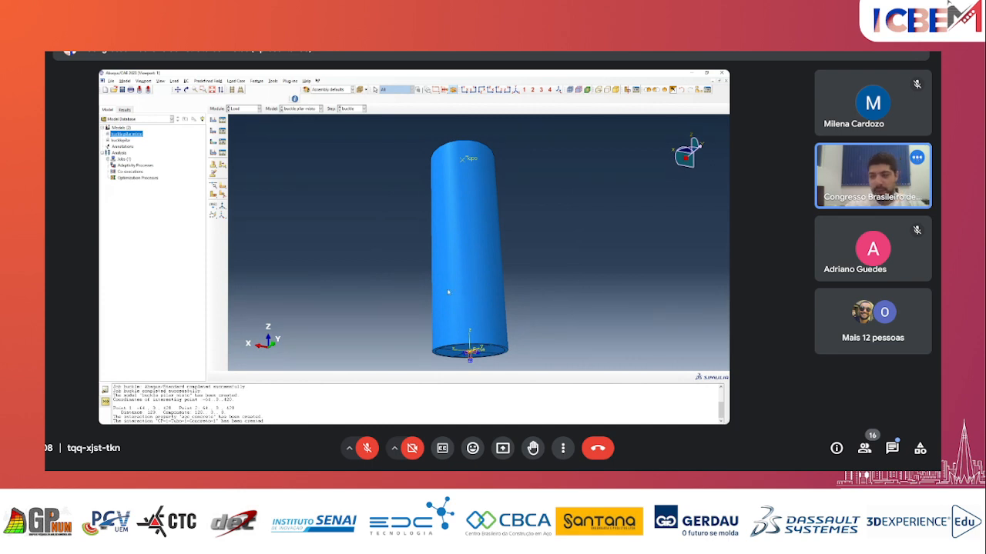
left_click_drag(369, 209, 504, 218)
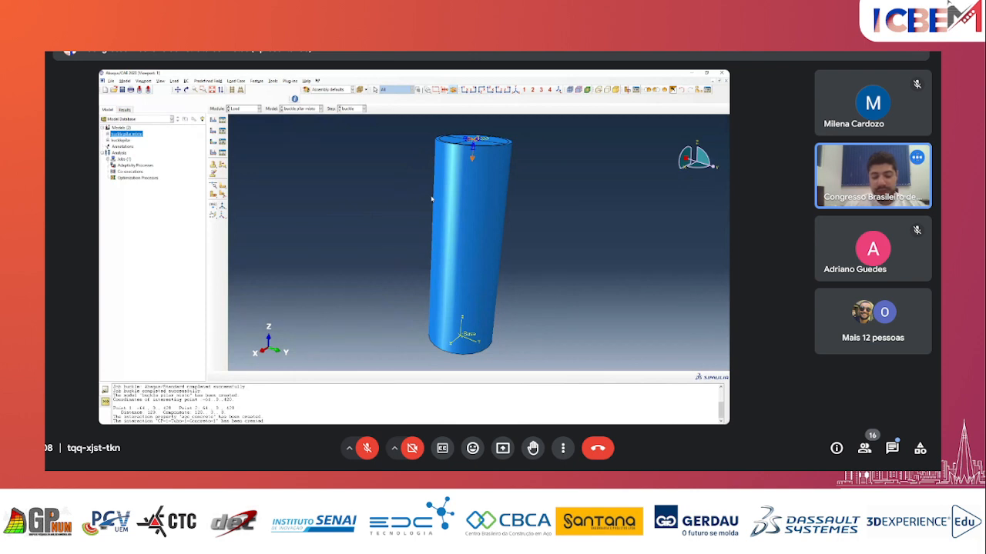
left_click_drag(453, 170, 445, 204)
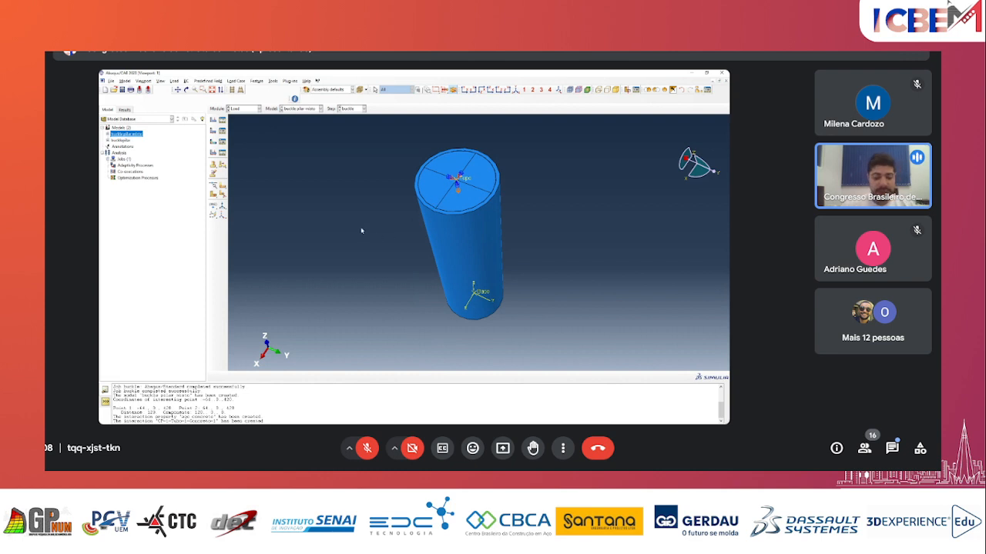
left_click_drag(426, 263, 464, 193, "ctrl+alt")
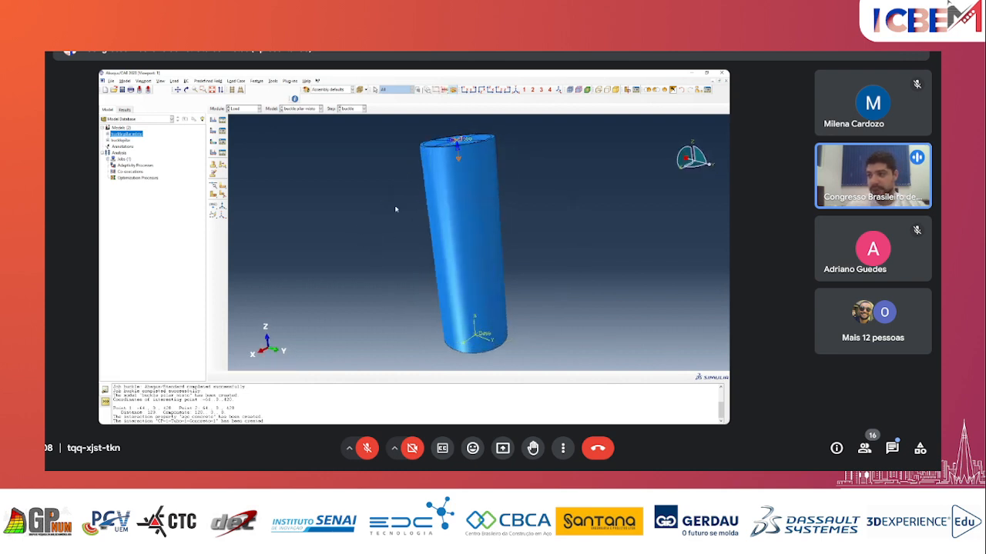
left_click(248, 110)
left_click(240, 155)
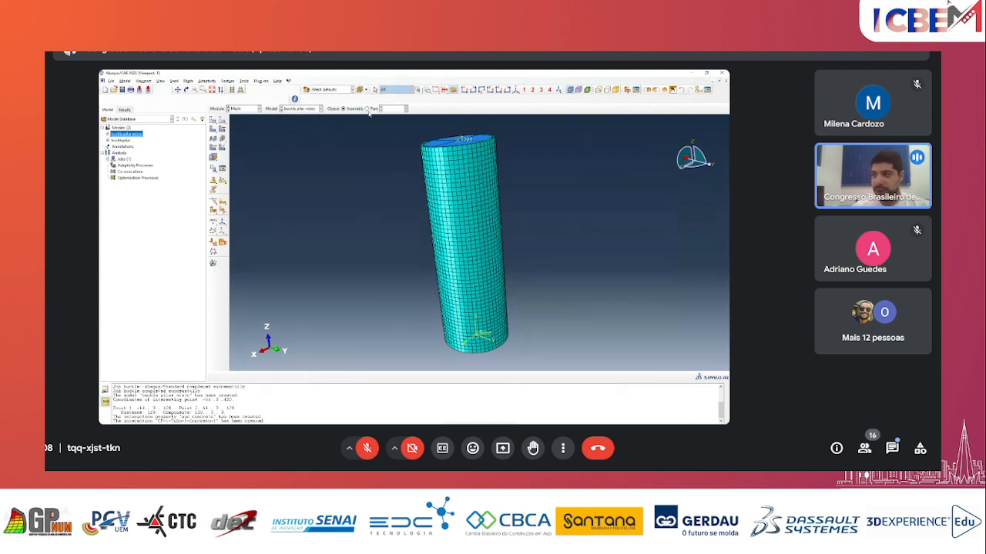
left_click(368, 108)
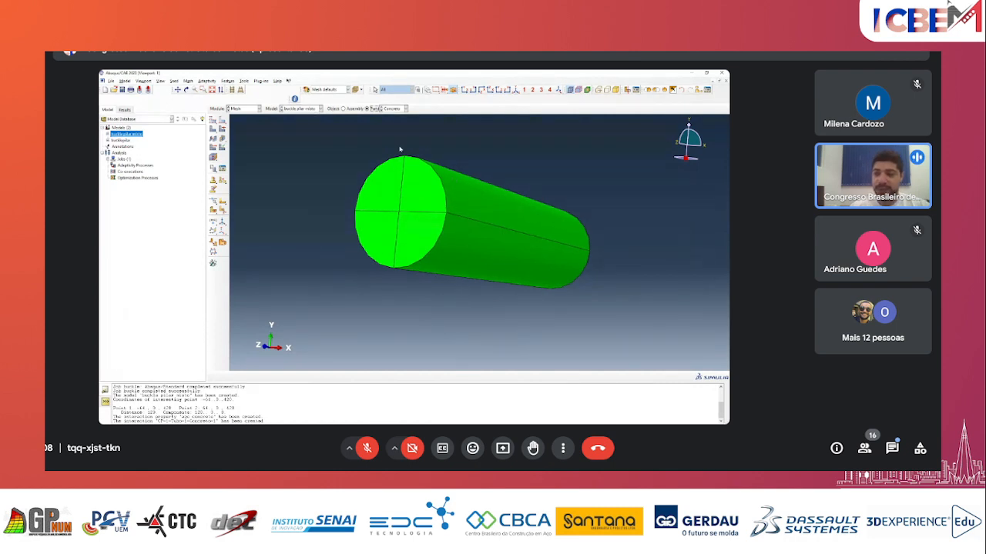
- Assign mesh controls to all cells of the Concrete part with Hex element shape and the Structured technique
left_click(222, 131)
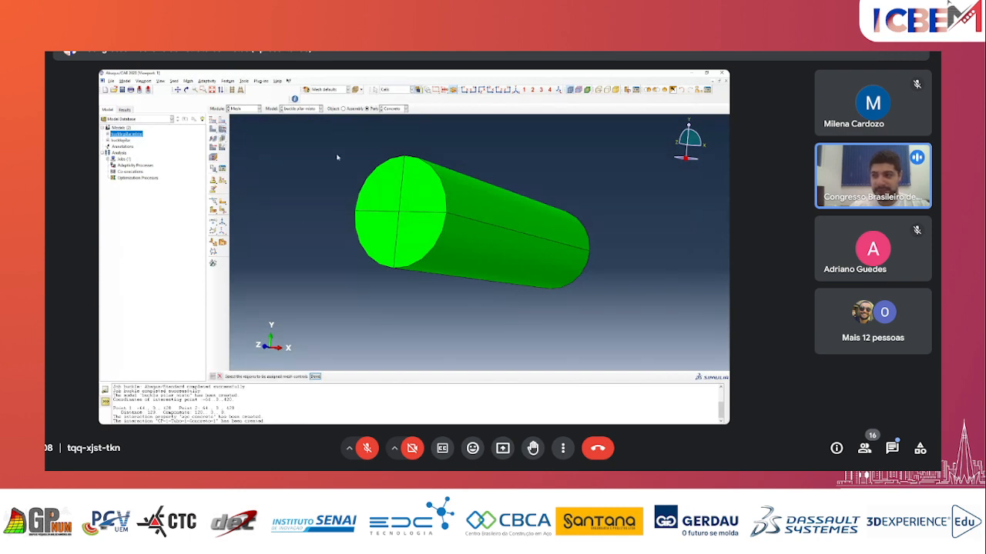
left_click_drag(527, 281, 259, 225)
left_click(315, 377)
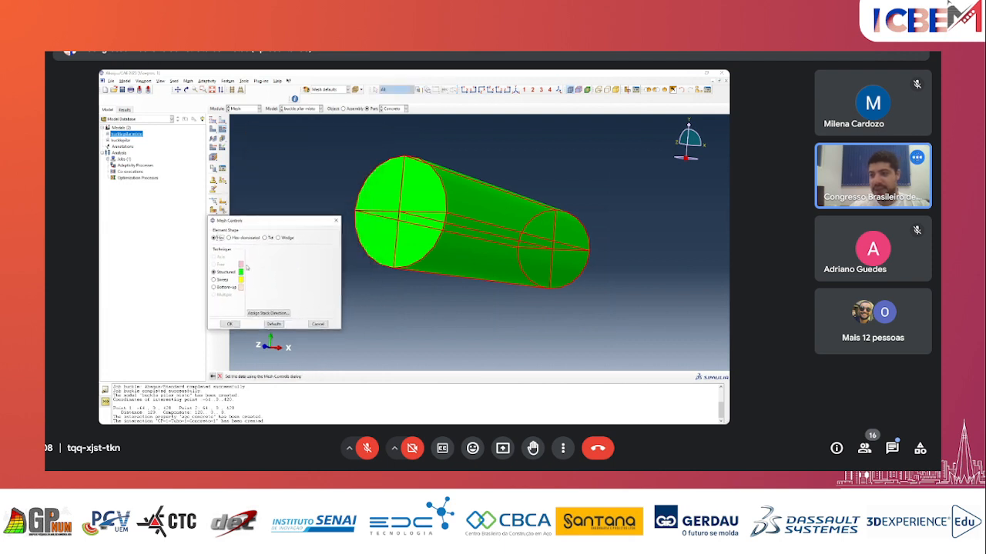
left_click(222, 280)
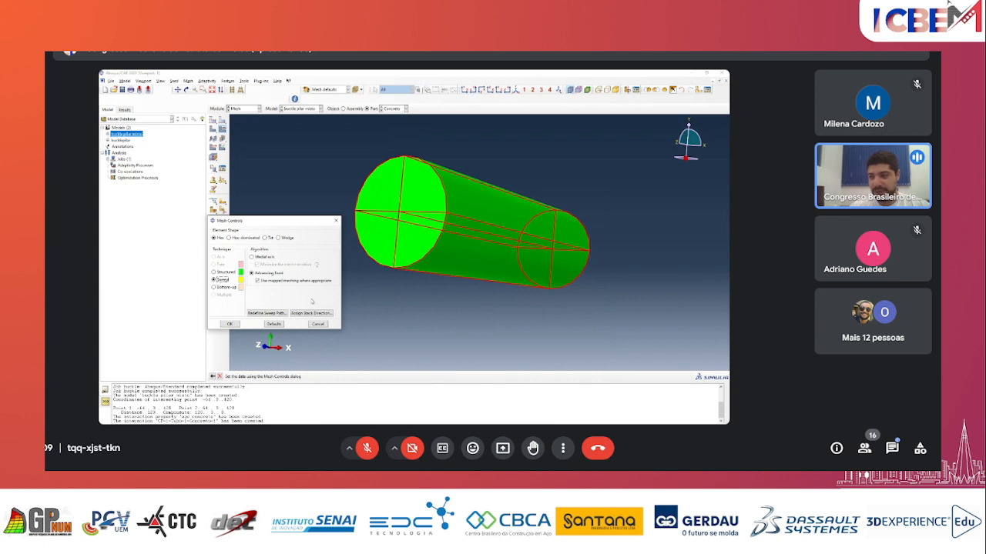
left_click(224, 272)
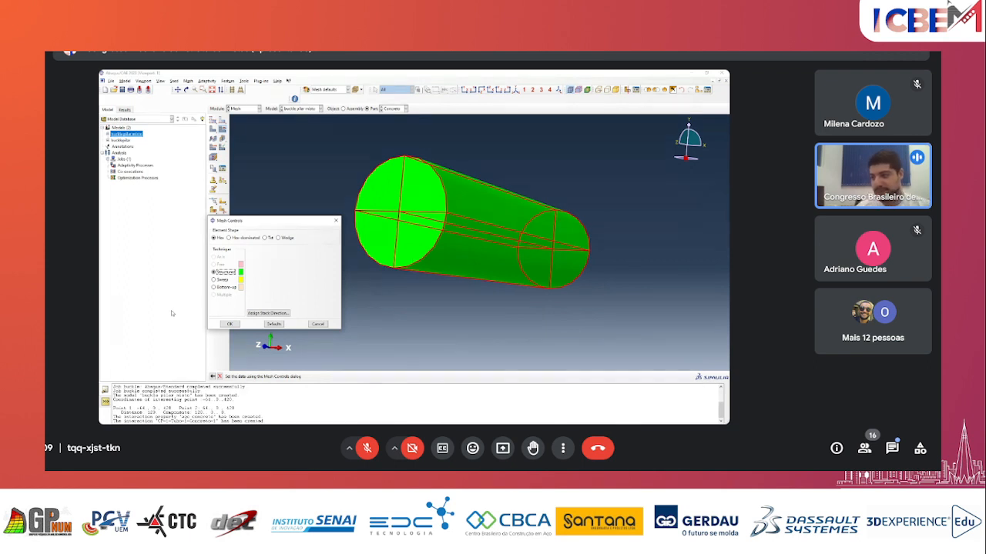
left_click(231, 324)
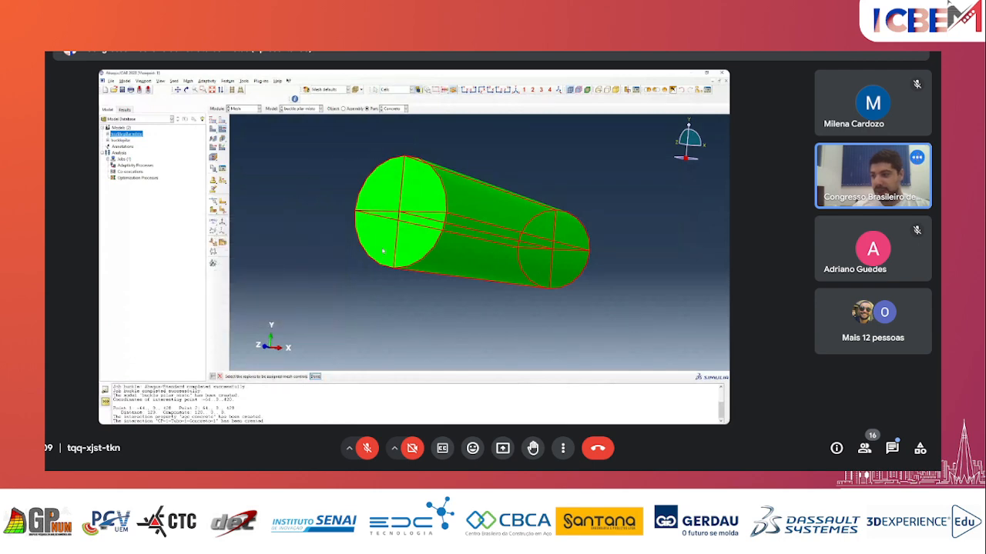
middle_click(323, 260)
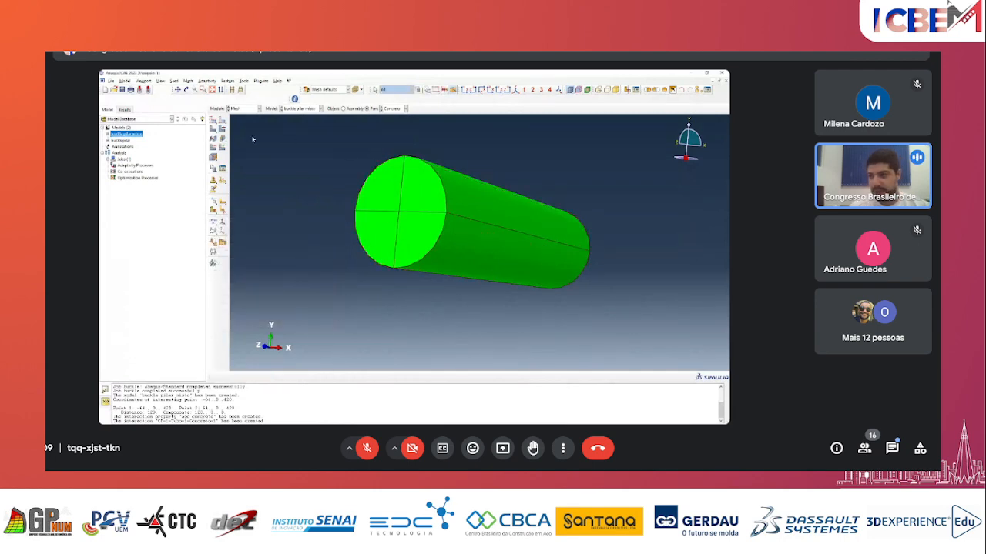
- Seed the Concrete part with an approximate global size of 8
left_click(213, 120)
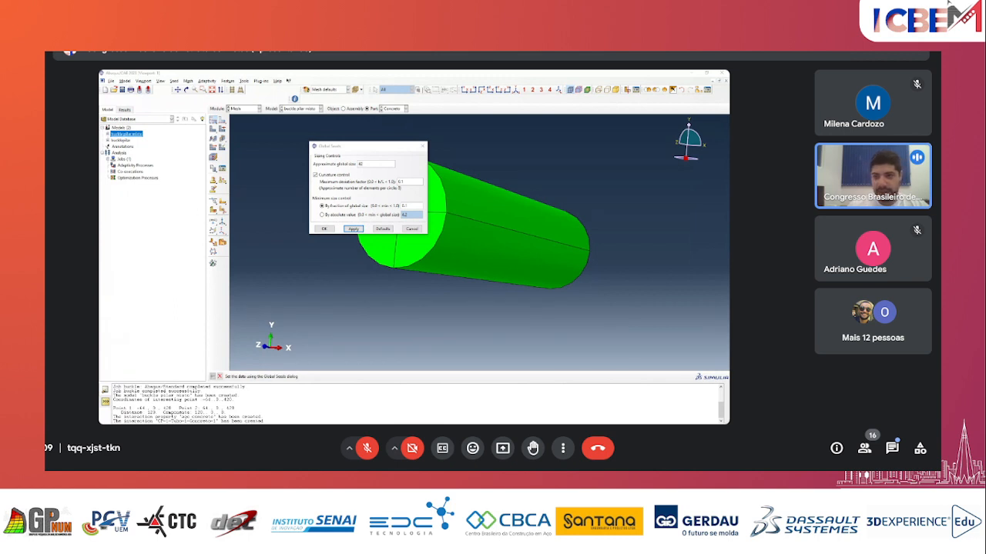
type("8")
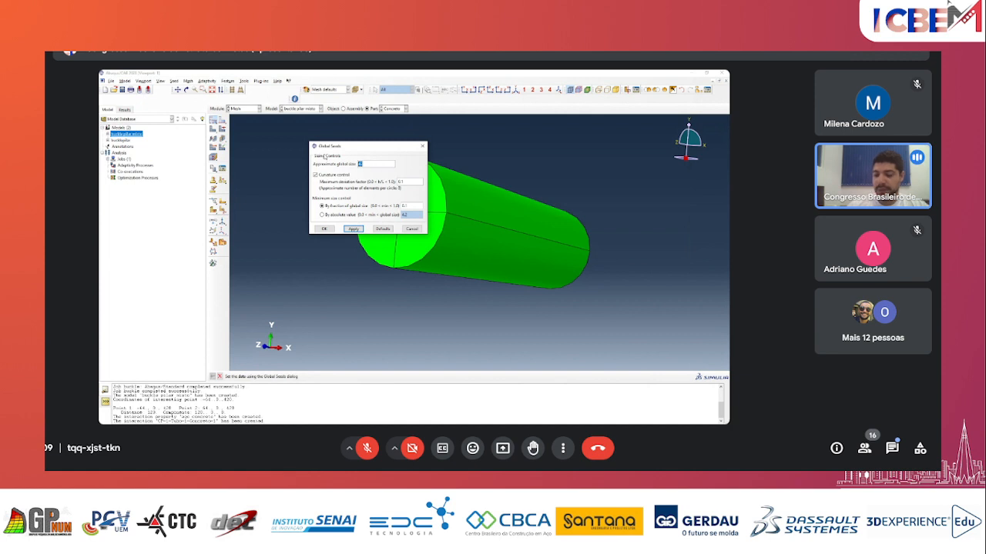
left_click(353, 228)
left_click(326, 229)
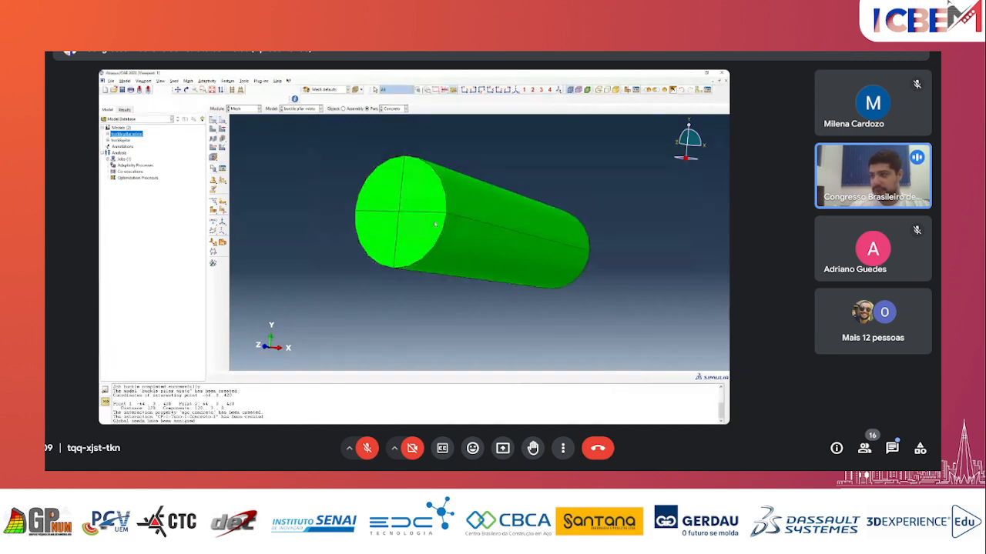
- Generate the mesh on the whole Concrete part and check it at the end face
left_click(222, 129)
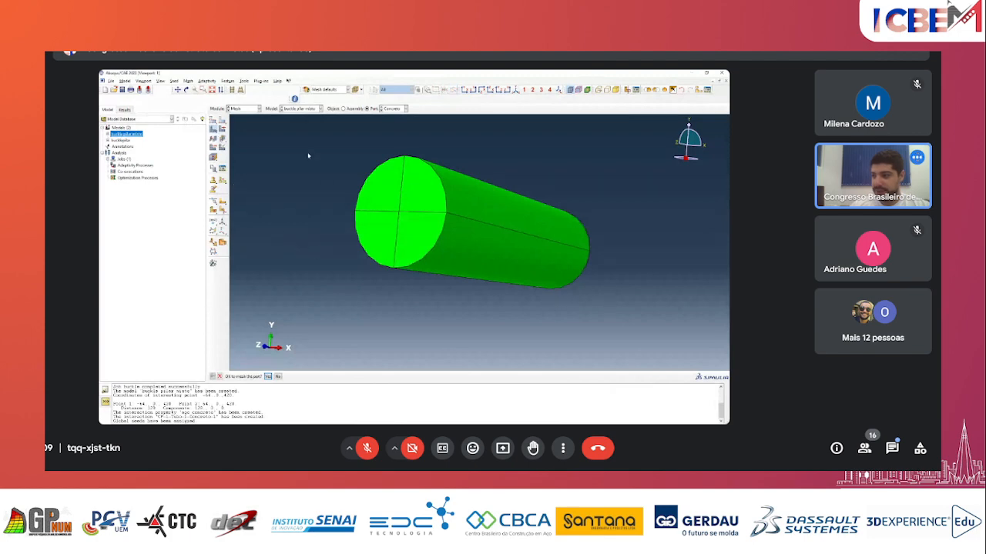
left_click(267, 377)
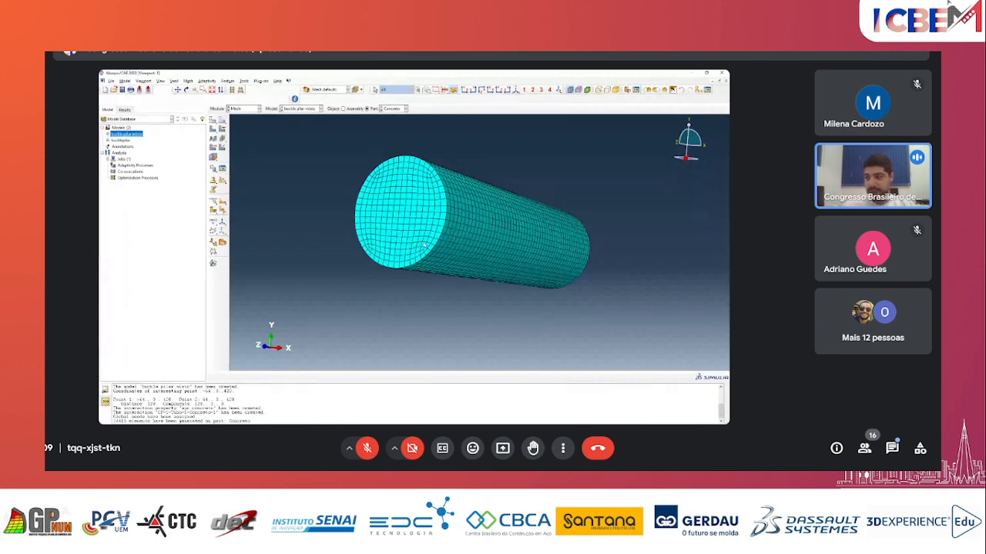
scroll(417, 224, "up", 1)
scroll(417, 224, "up", 1)
left_click_drag(417, 224, 439, 234, "ctrl+alt")
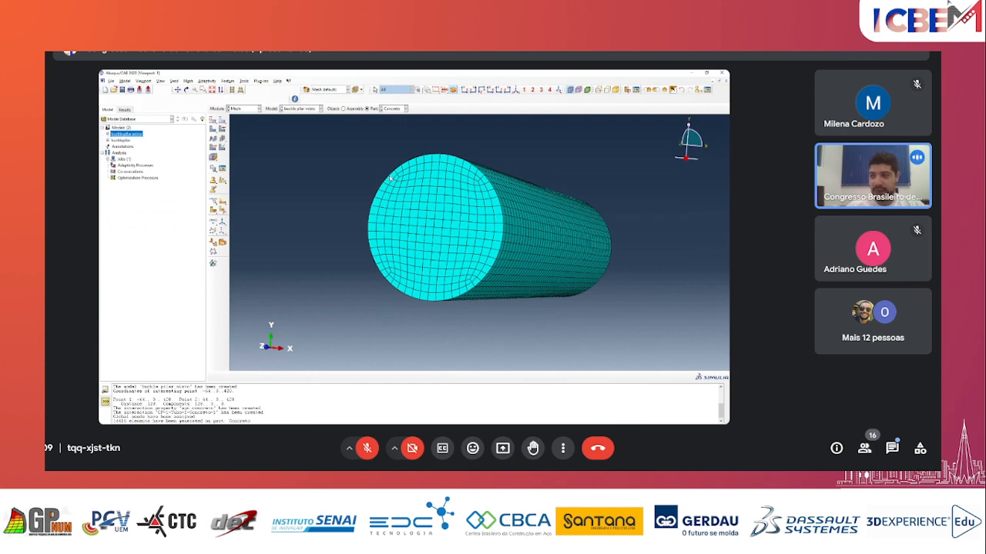
- Examine in the assembly how the concrete mesh lines up with the steel tube mesh around the column's end face
left_click(343, 109)
scroll(432, 165, "up", 6)
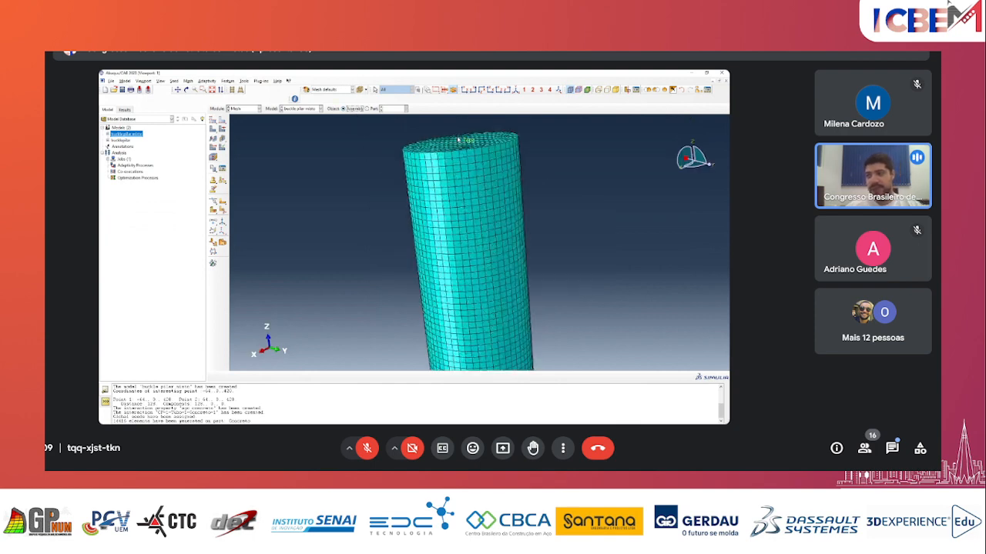
left_click_drag(473, 192, 447, 256, "ctrl+alt")
scroll(360, 251, "up", 2)
scroll(360, 250, "up", 3)
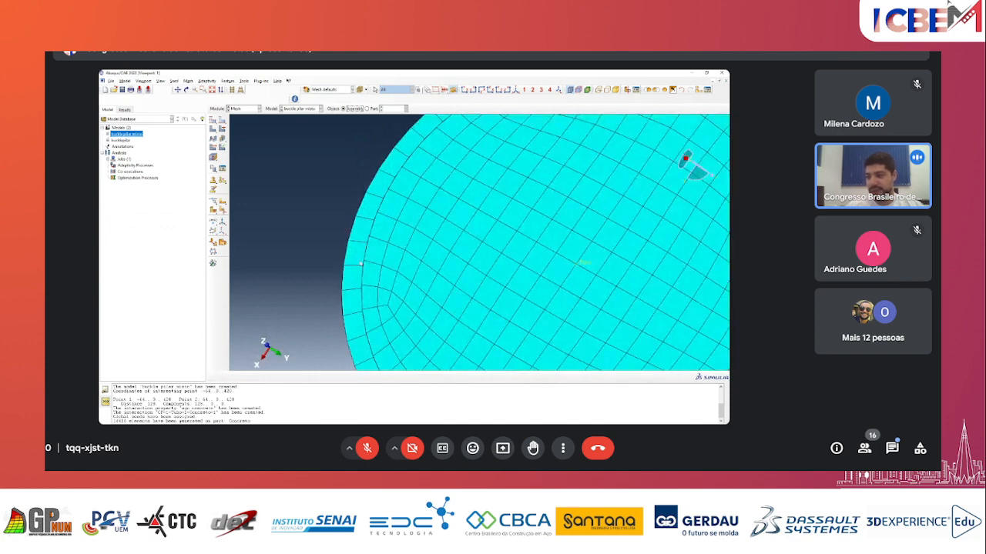
scroll(362, 264, "down", 2)
scroll(362, 228, "down", 3)
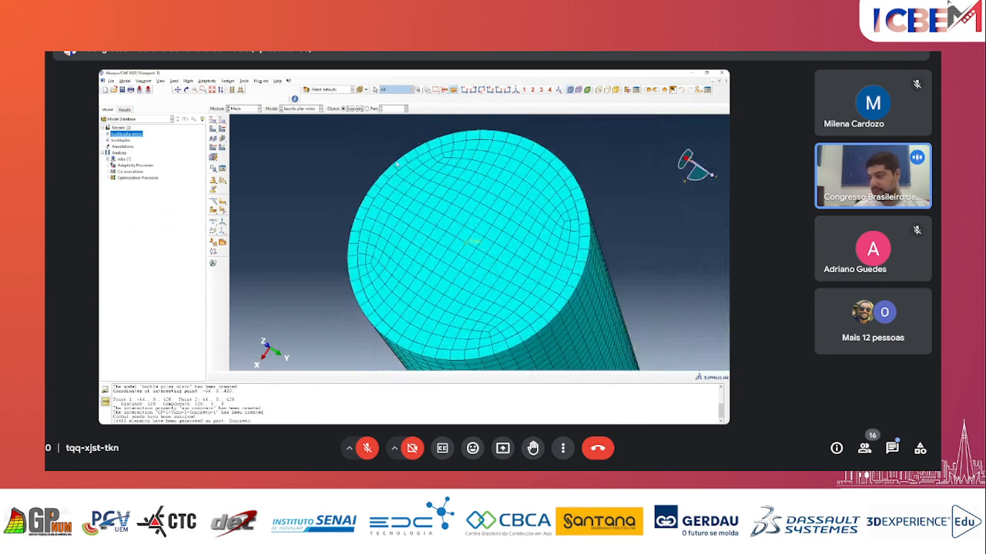
scroll(465, 229, "down", 2)
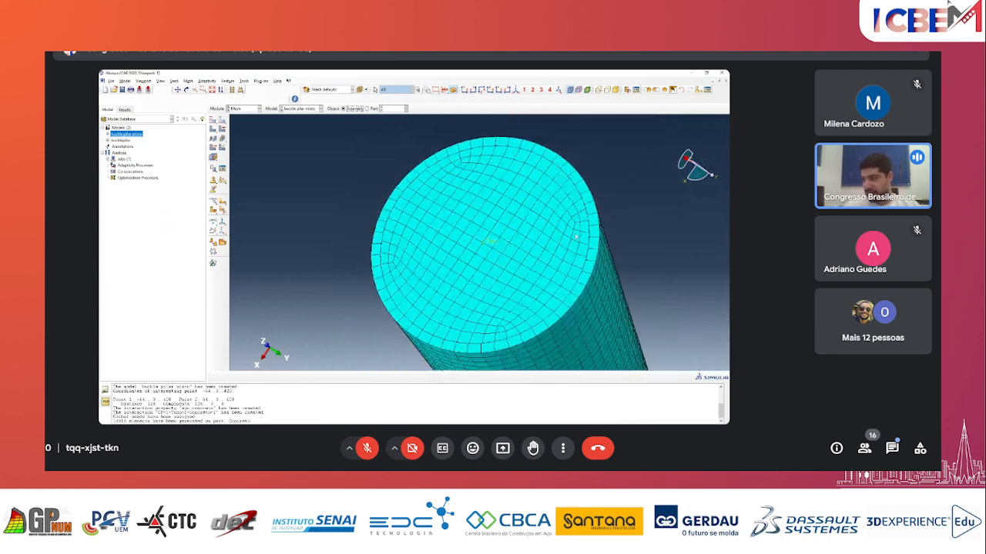
scroll(580, 208, "up", 4)
scroll(552, 198, "up", 2)
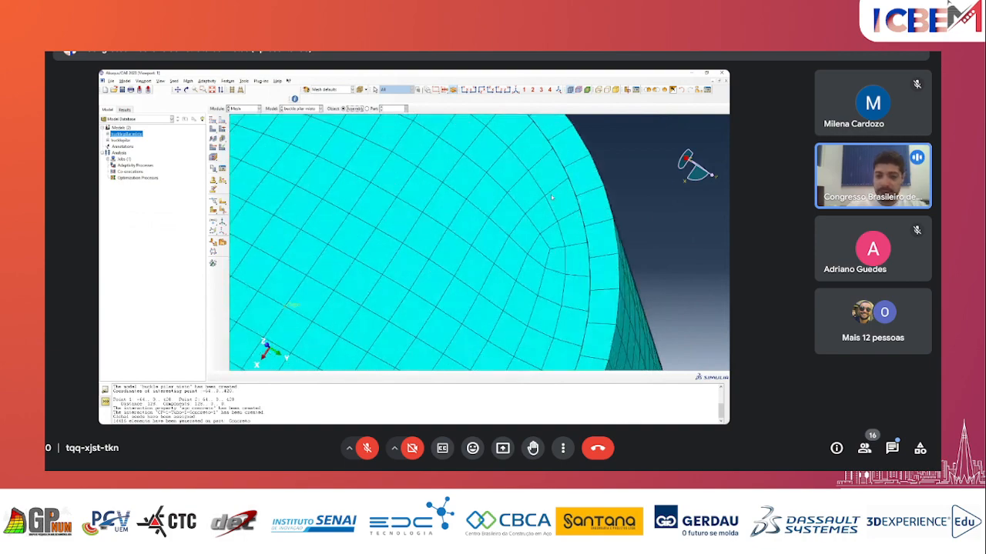
scroll(571, 207, "up", 1)
scroll(571, 192, "down", 4)
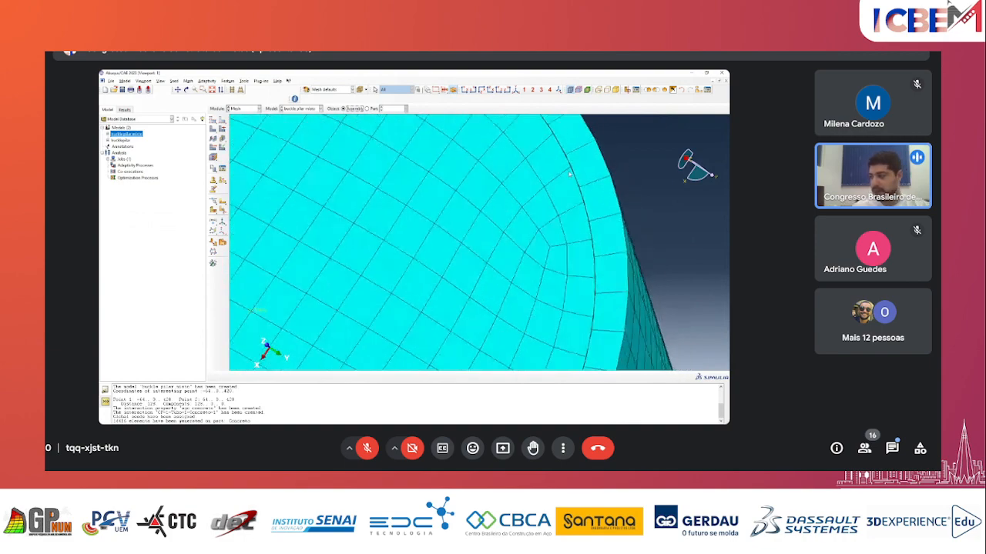
scroll(568, 187, "down", 2)
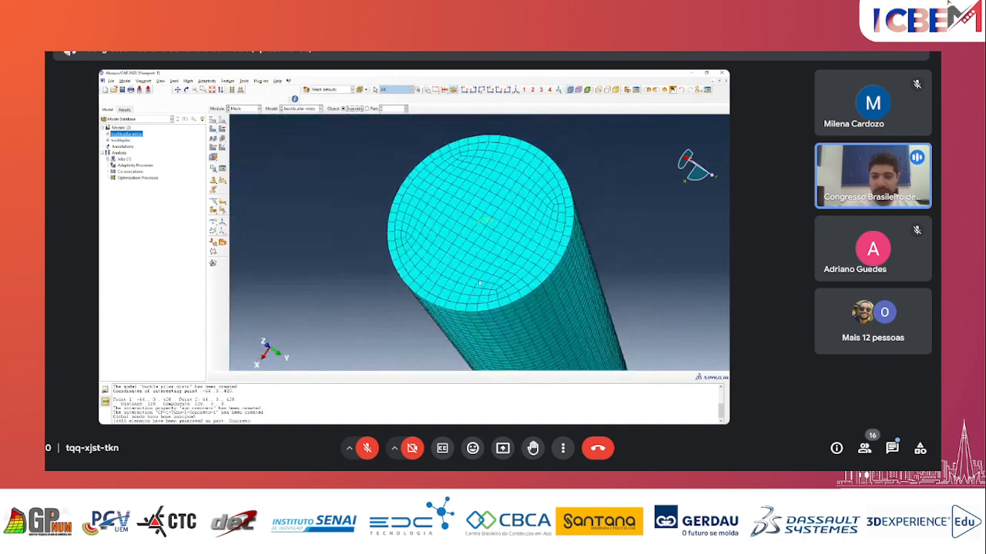
scroll(489, 287, "down", 2)
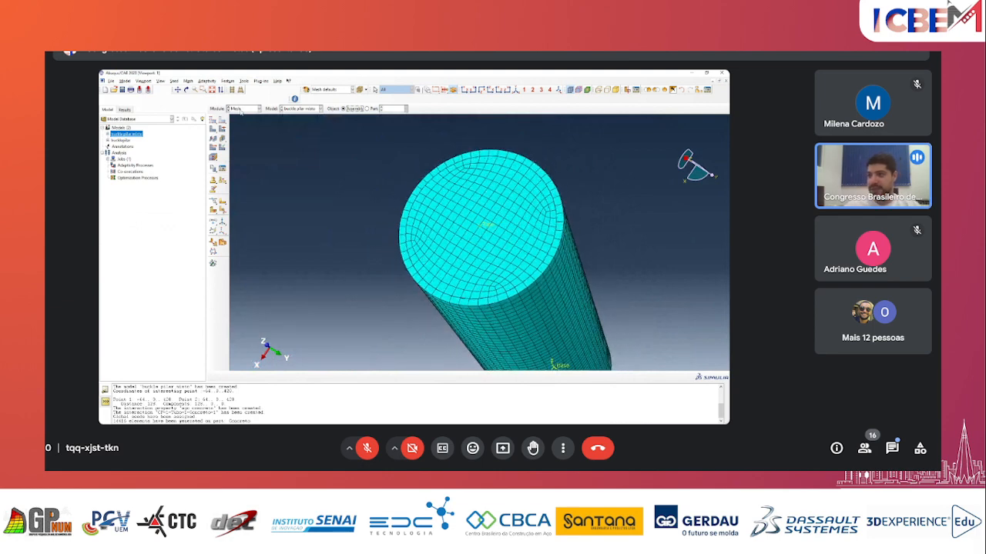
- Return to the Concrete part and delete its mesh
left_click(367, 109)
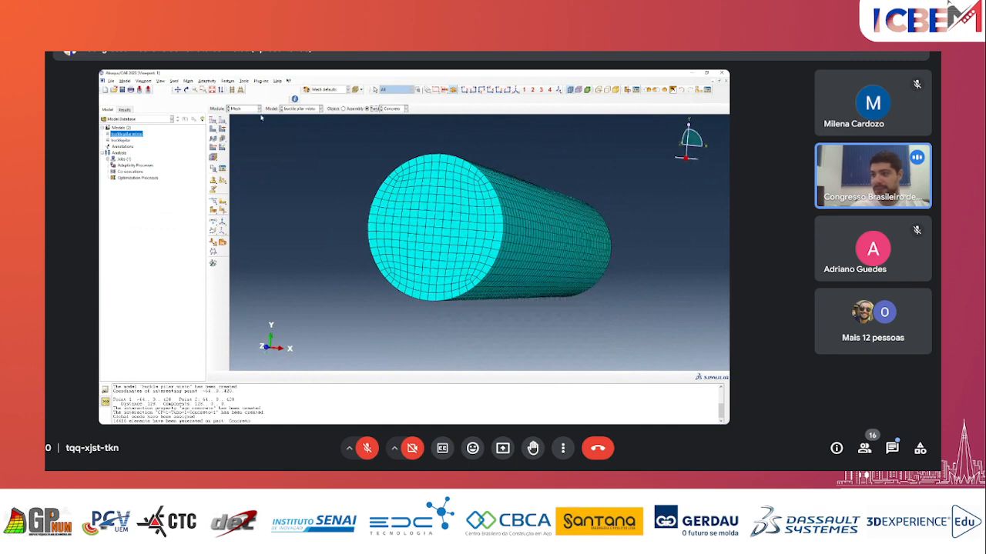
left_click(218, 124)
left_click(410, 229)
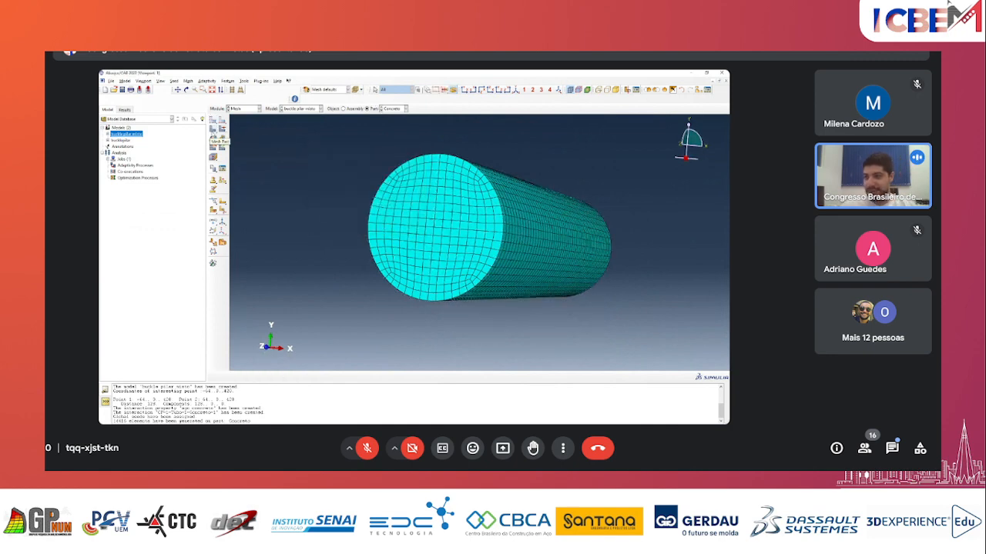
left_click(213, 130)
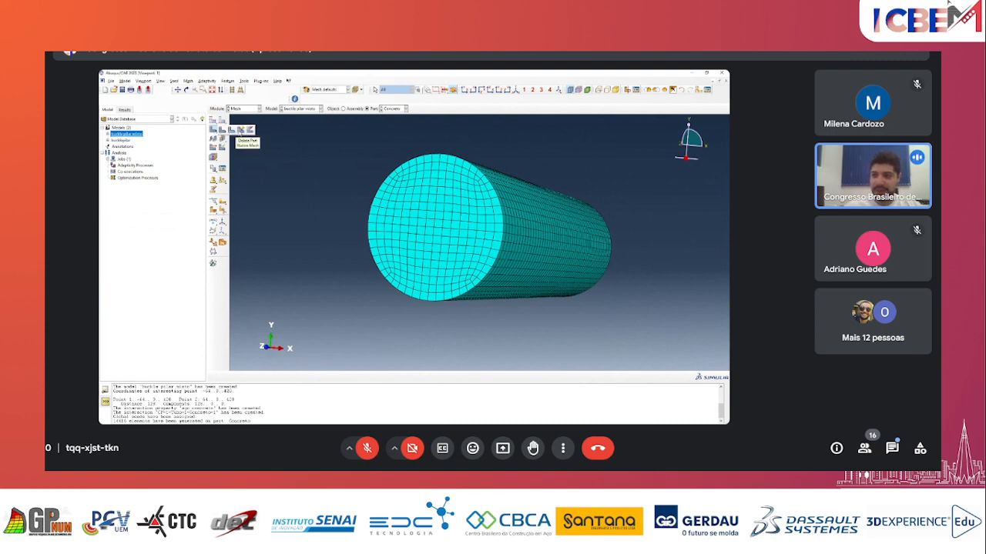
left_click(240, 130)
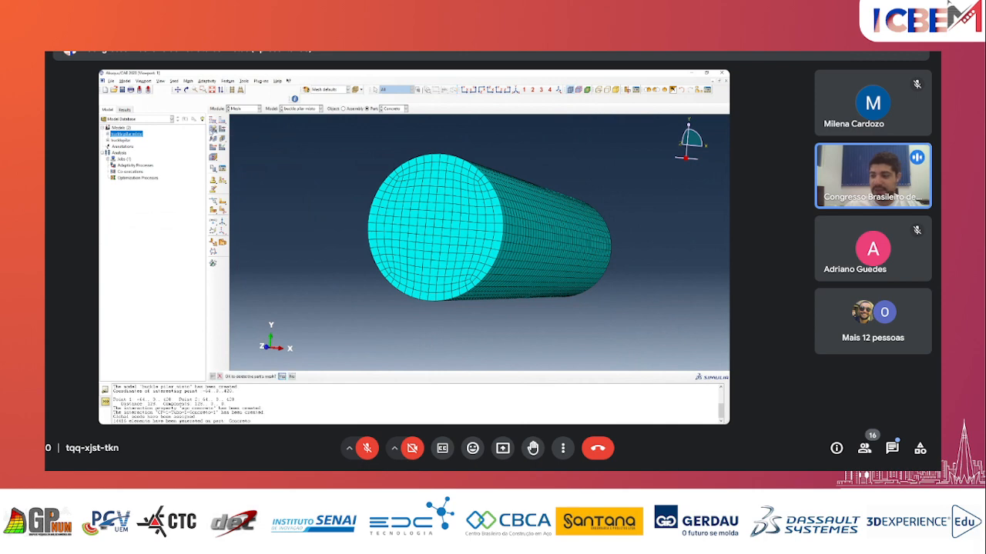
left_click(281, 375)
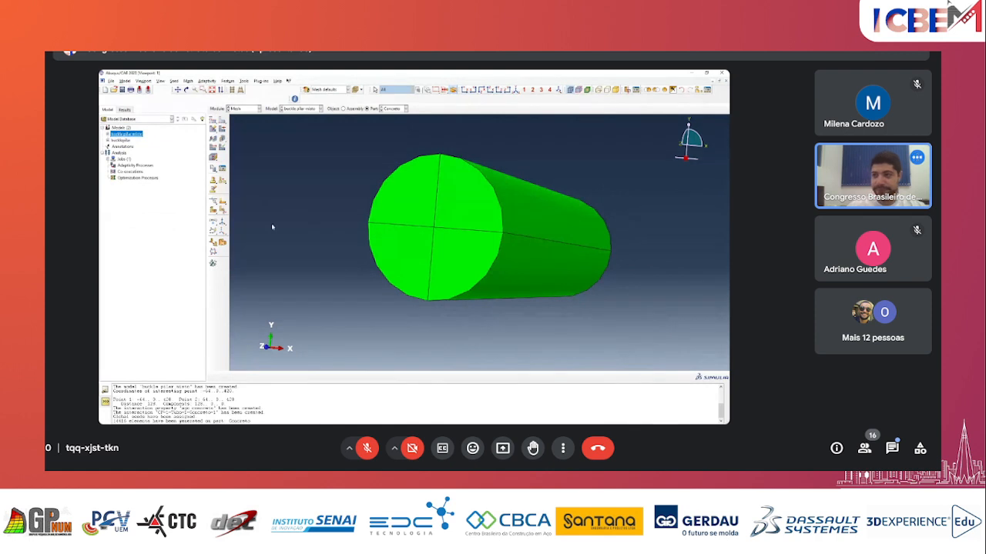
- Choose all the circular perimeter edges on both end faces of the Concrete part for local edge seeding
left_click(222, 120)
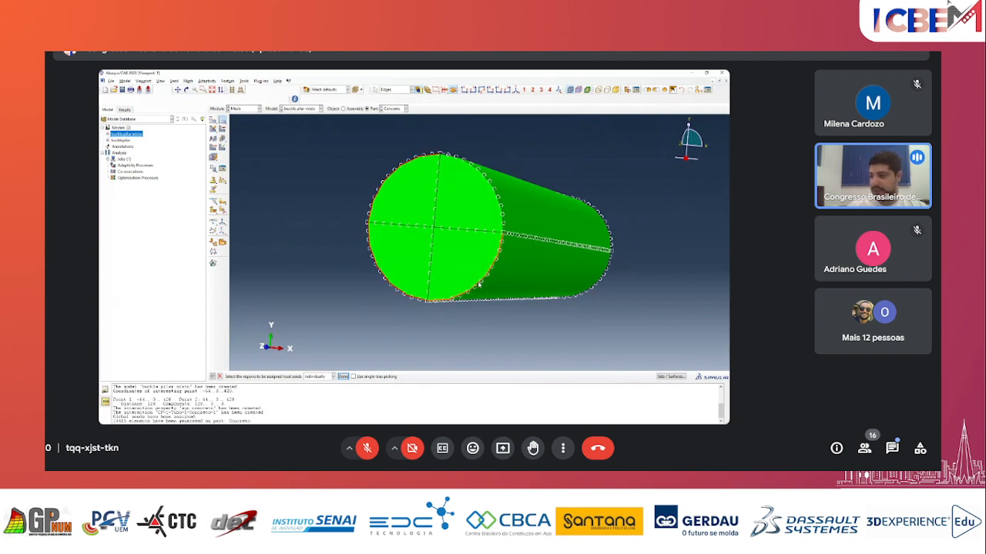
left_click(493, 188, "shift")
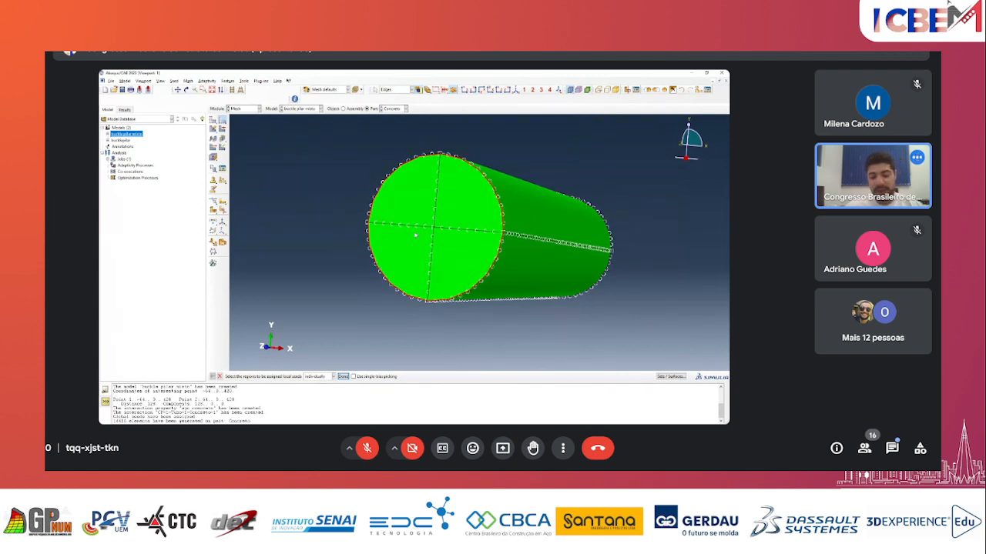
scroll(422, 231, "down", 2)
left_click_drag(518, 229, 412, 238, "ctrl+alt")
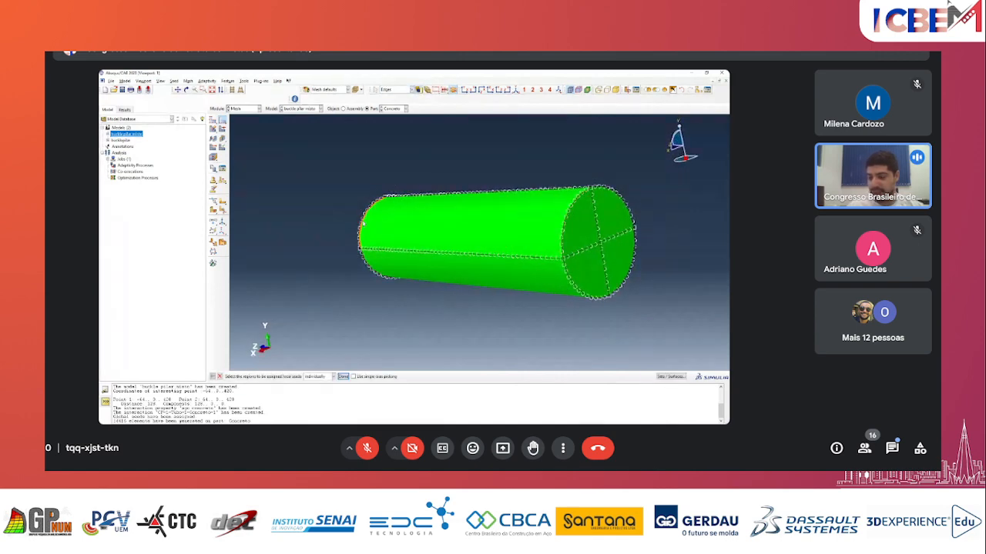
left_click(370, 269, "shift")
left_click(568, 274, "shift")
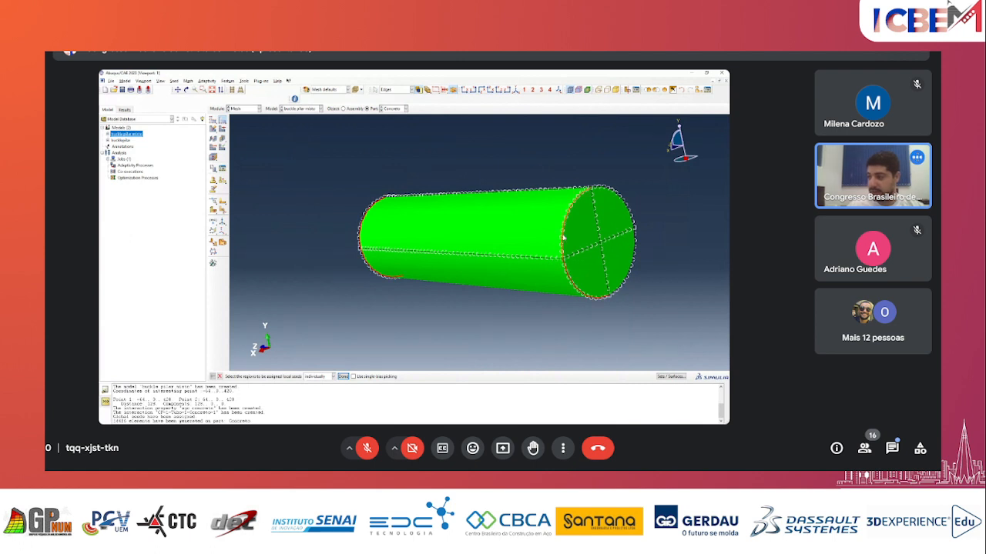
left_click(564, 234, "shift")
left_click(623, 201, "shift")
left_click(632, 265, "shift")
left_click_drag(441, 226, 365, 199)
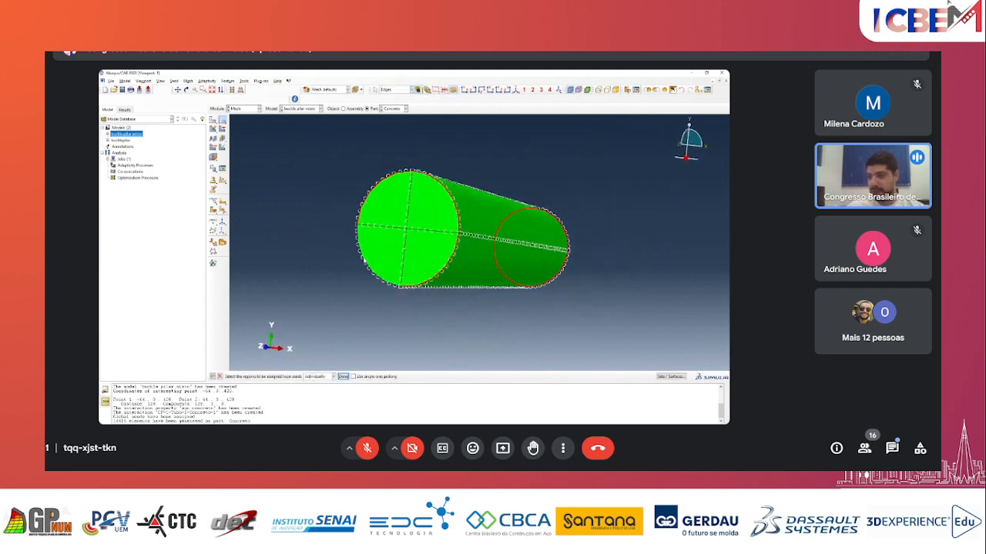
left_click(343, 377)
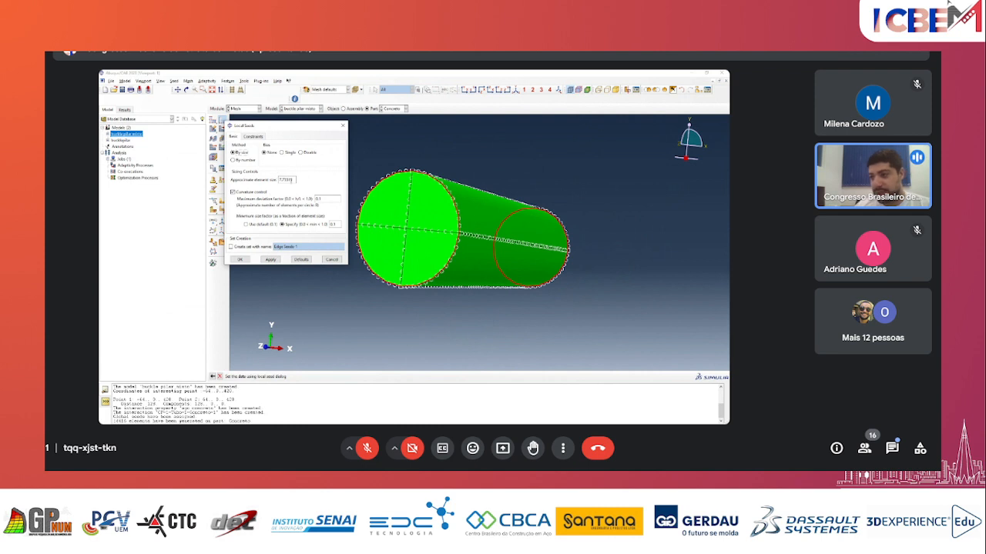
- Seed the chosen perimeter edges by size with no bias and an approximate element size of 5
left_click_drag(293, 180, 276, 181)
left_click(254, 138)
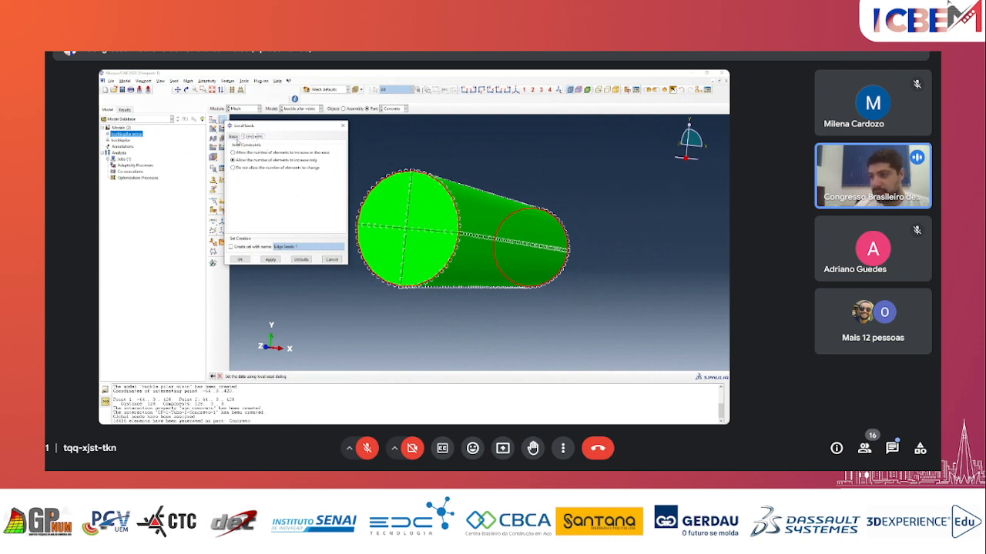
left_click(234, 137)
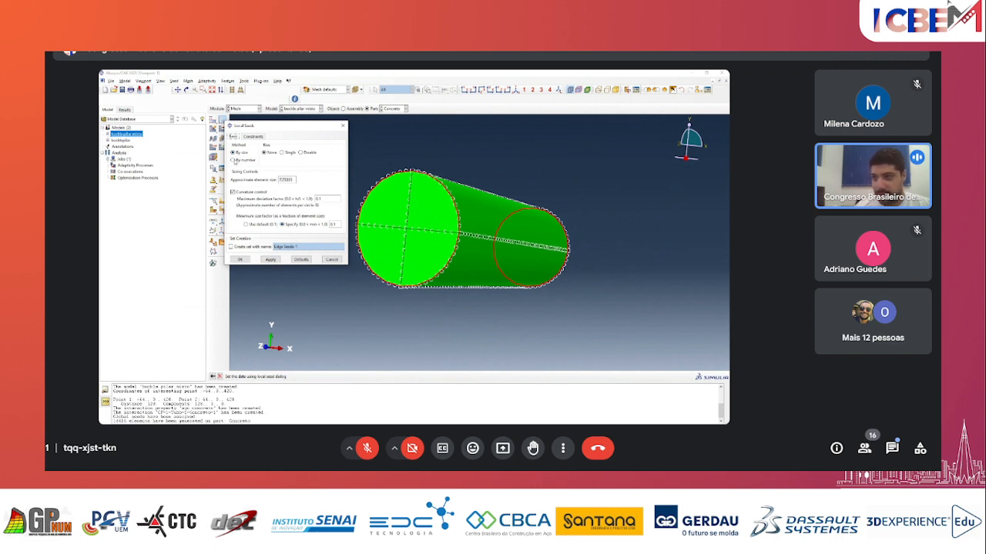
left_click(236, 160)
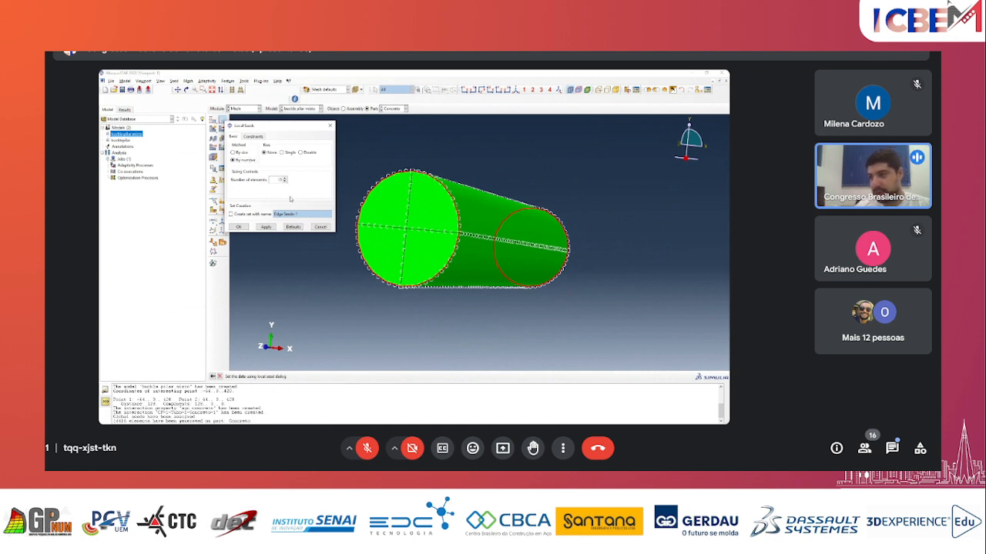
left_click(236, 153)
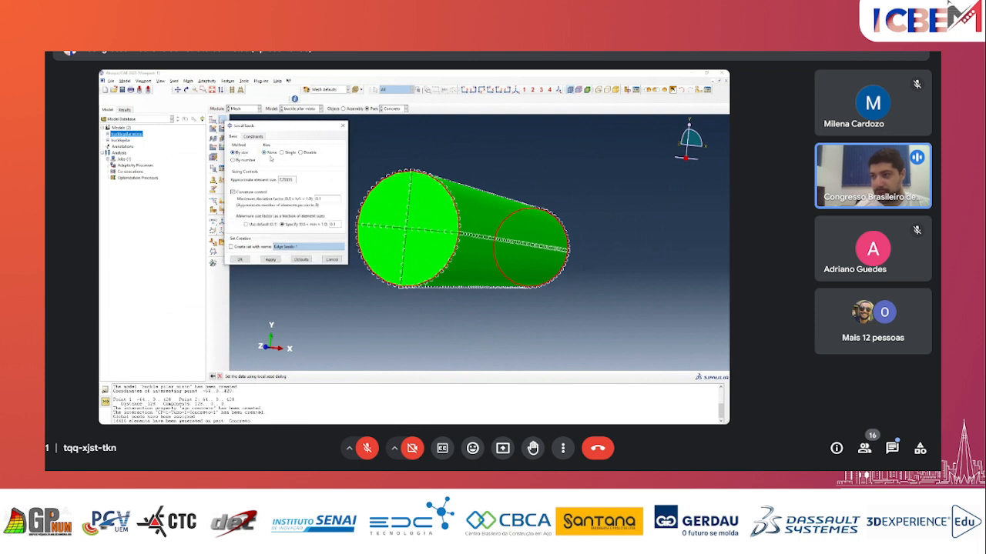
left_click_drag(295, 181, 261, 184)
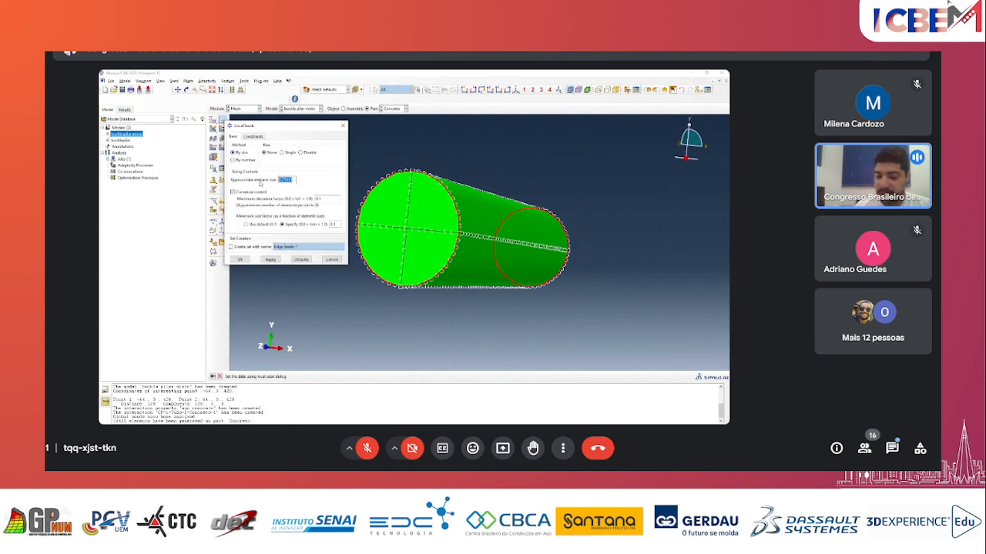
key("BackSpace")
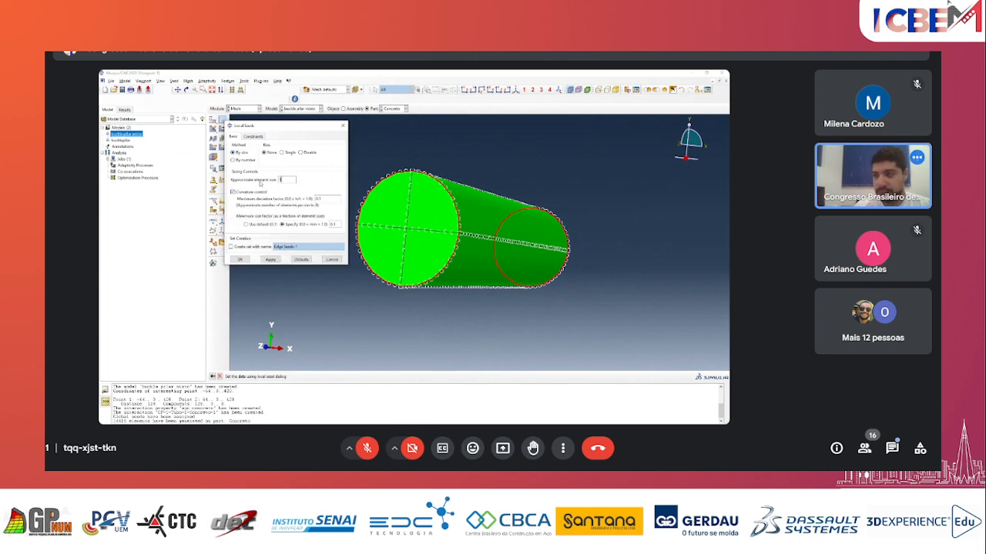
type("5")
left_click(269, 259)
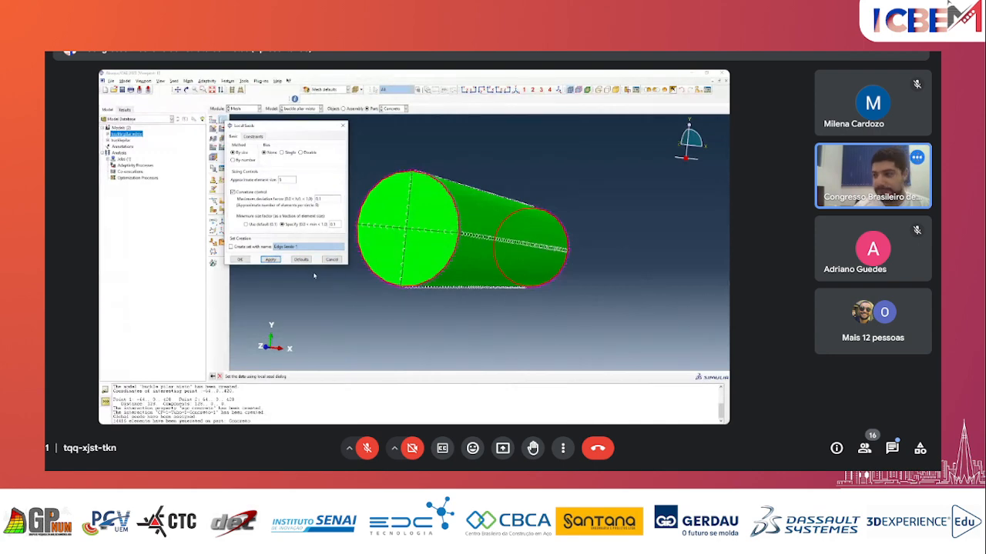
left_click(239, 260)
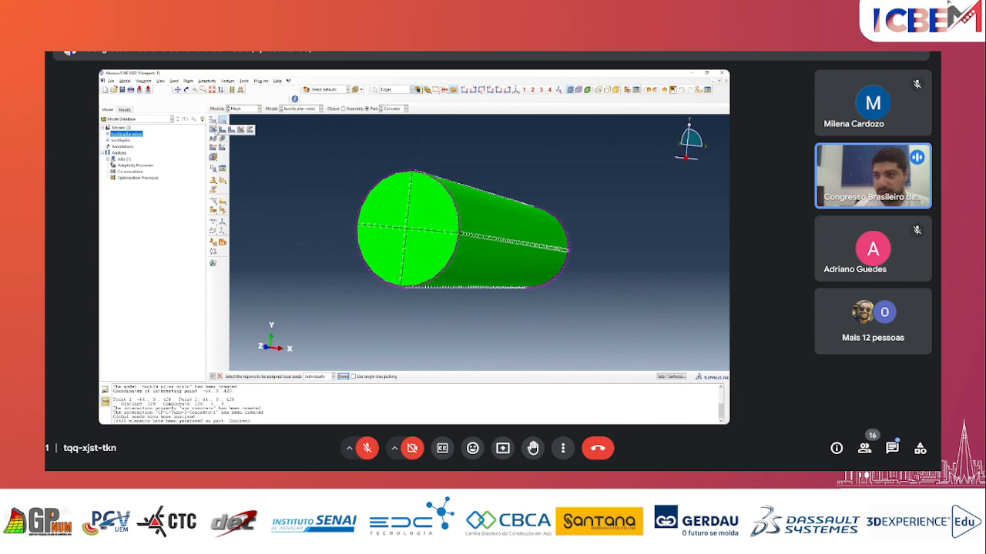
- Generate the mesh on the whole Concrete part using the new local edge seeds
left_click(222, 129)
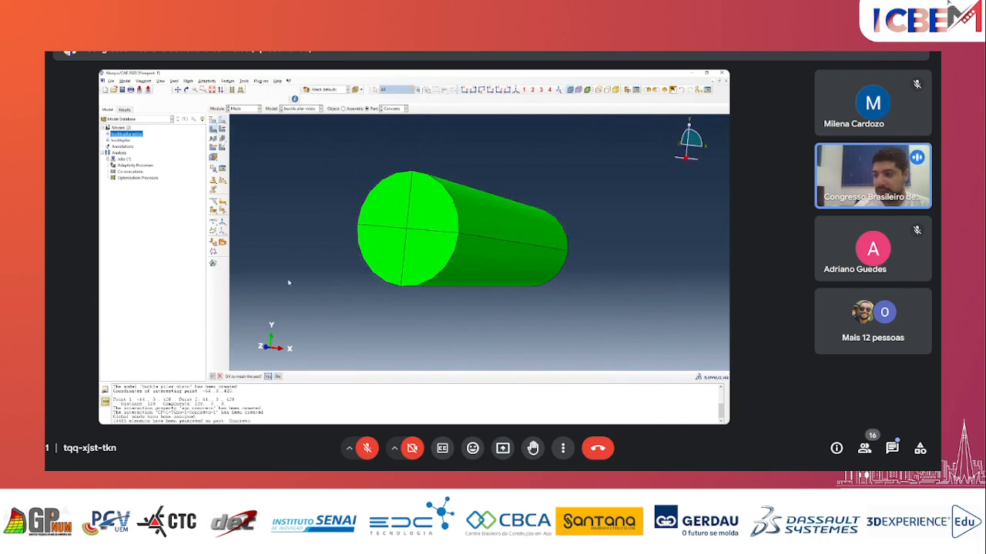
left_click(269, 377)
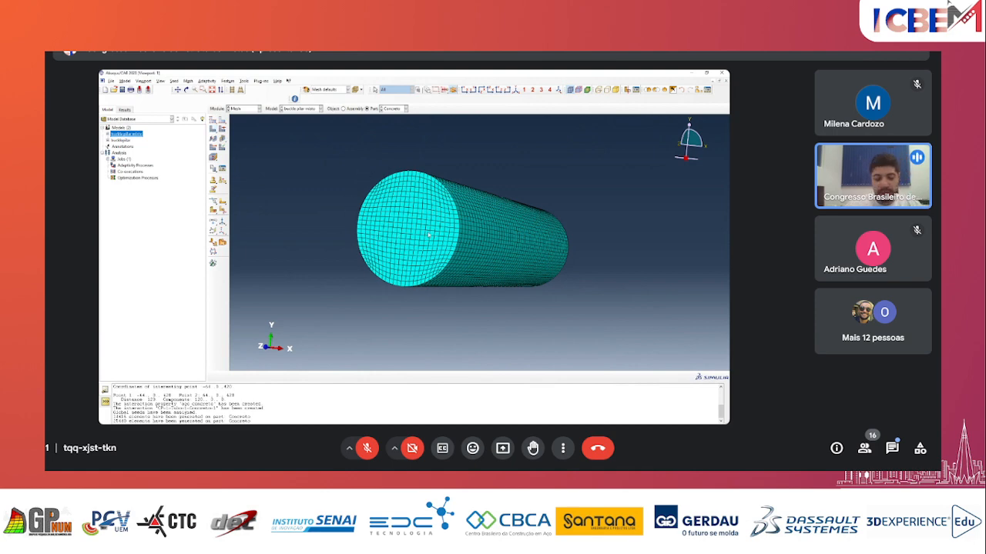
left_click_drag(543, 224, 541, 245)
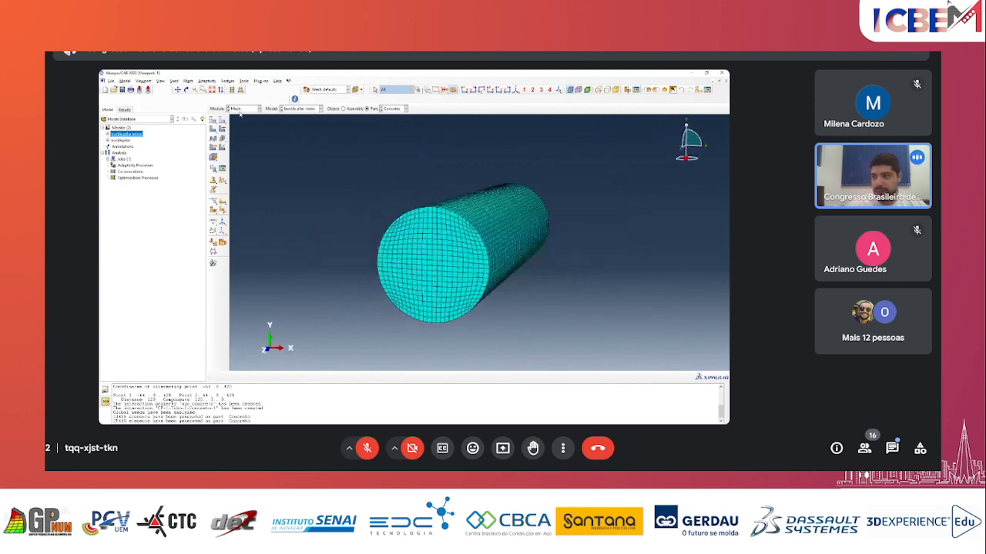
- Check in the assembly how the refined concrete perimeter mesh lines up with the steel tube mesh at the end face
left_click(350, 112)
scroll(416, 238, "down", 6)
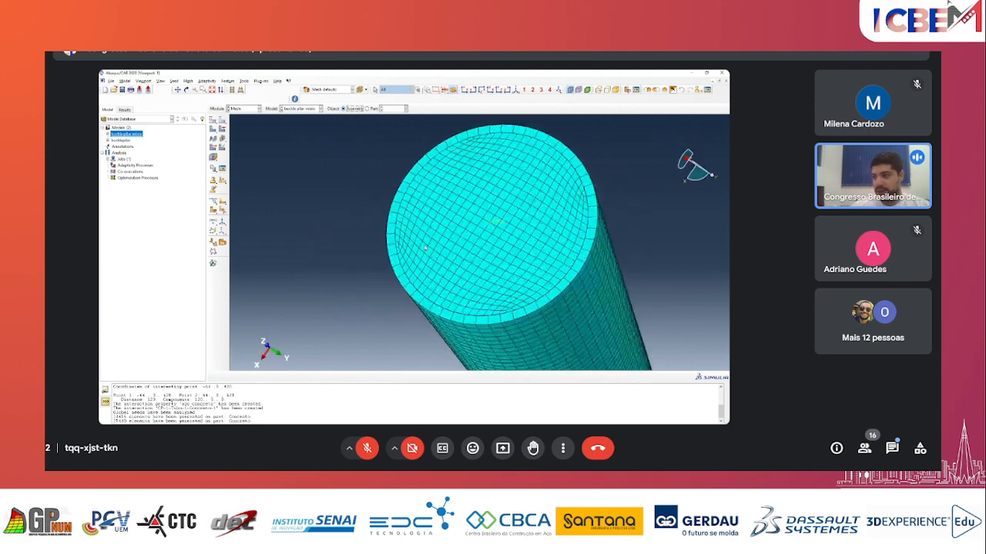
scroll(422, 240, "up", 6)
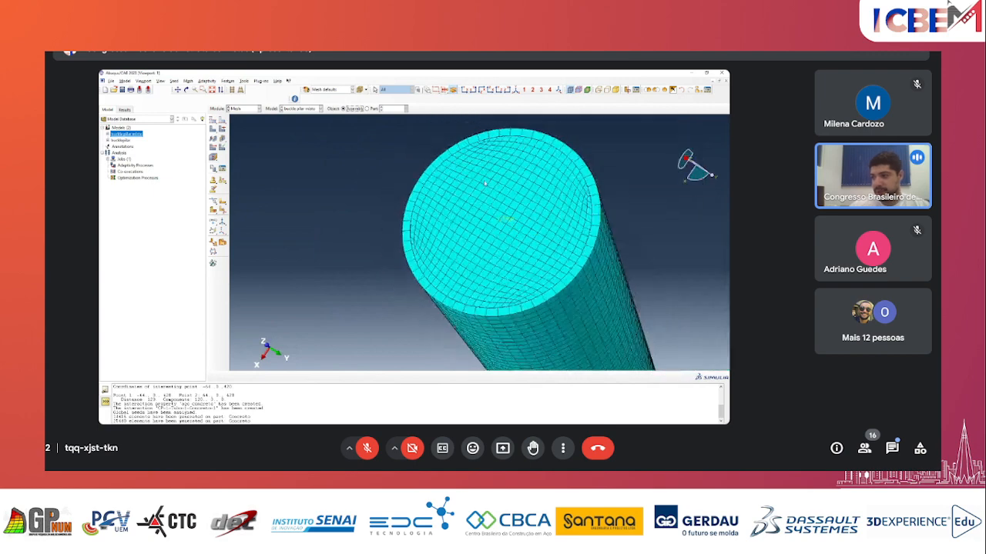
- Switch to the Job module and open the Job Manager
left_click(240, 110)
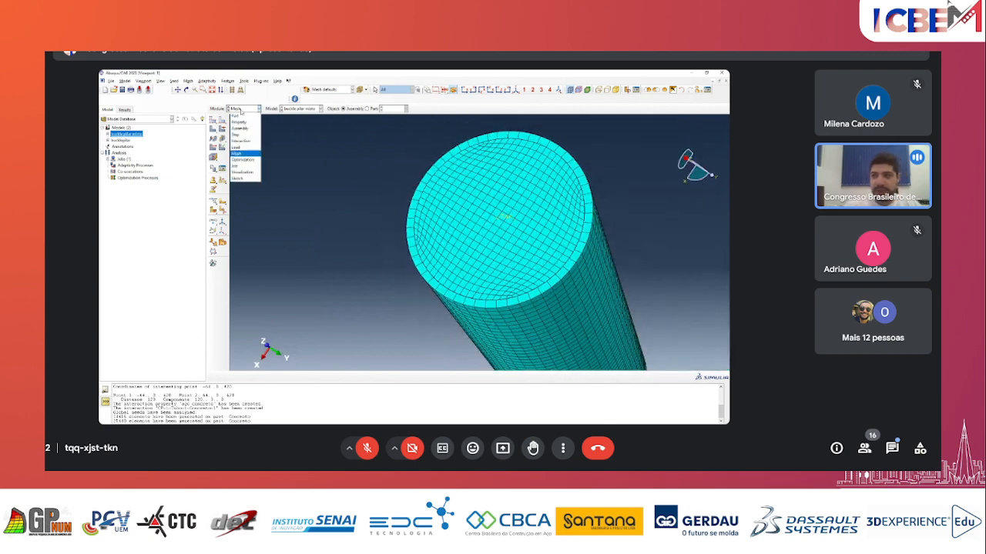
left_click(245, 166)
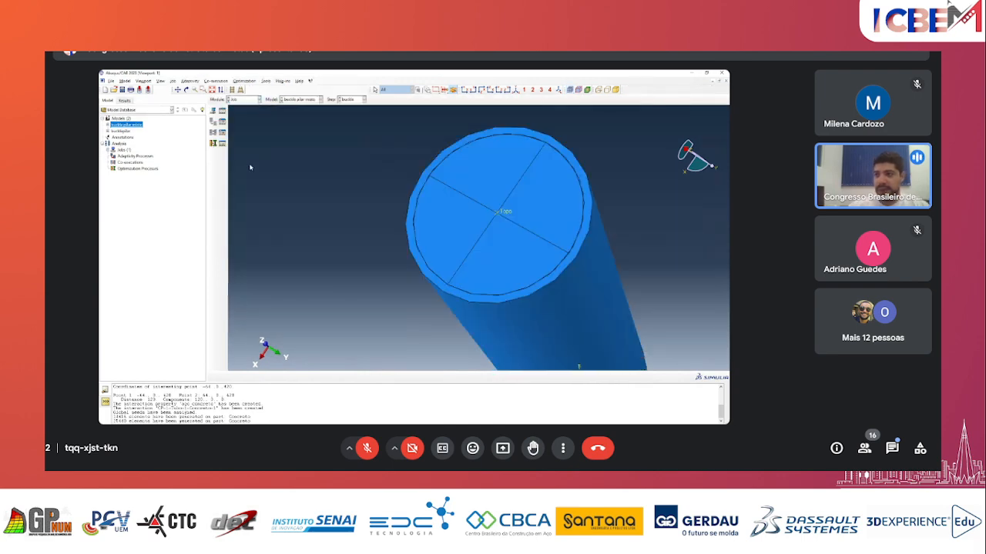
left_click(254, 100)
left_click(254, 101)
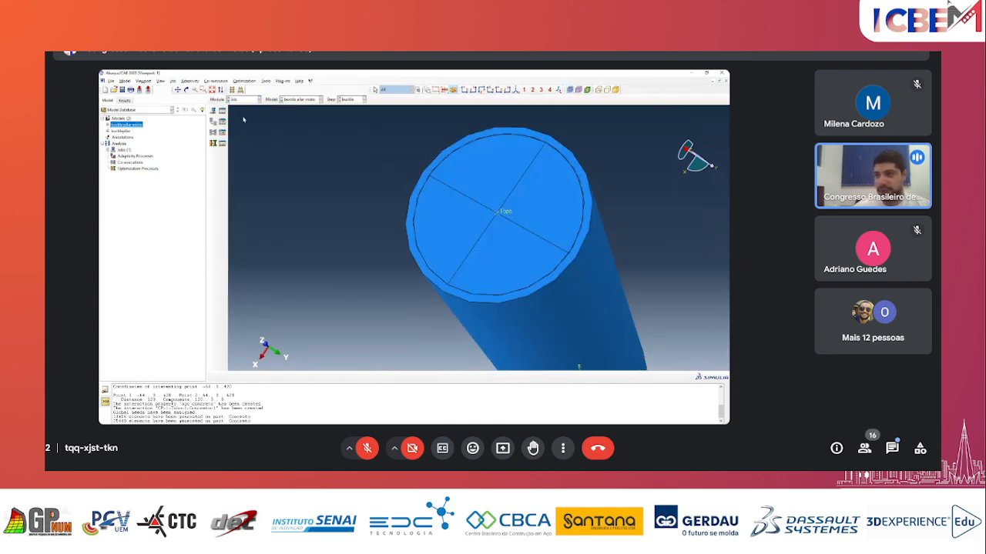
left_click(222, 110)
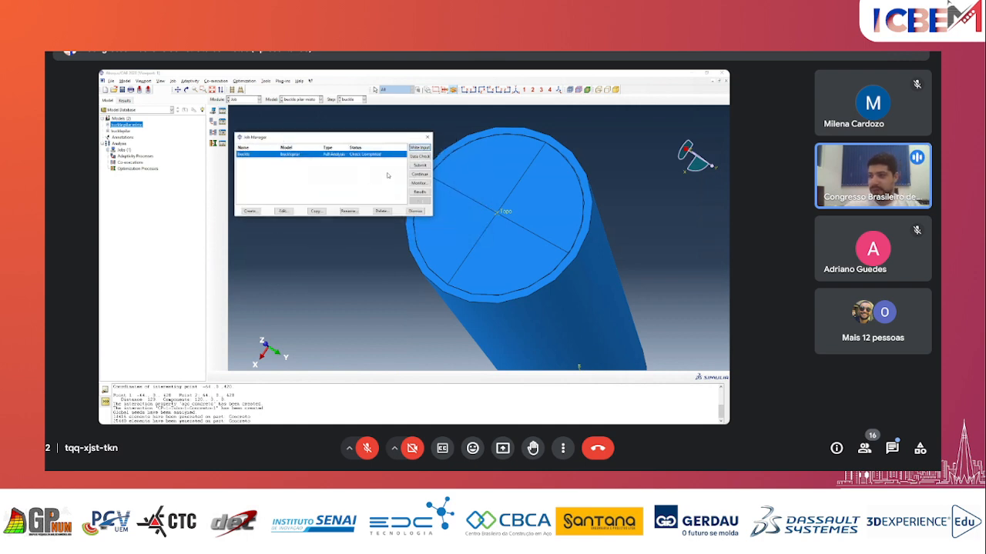
- Create a job named bucklemisto, without spaces, from the buckle pilar misto model
left_click(255, 213)
left_click_drag(337, 168, 272, 188)
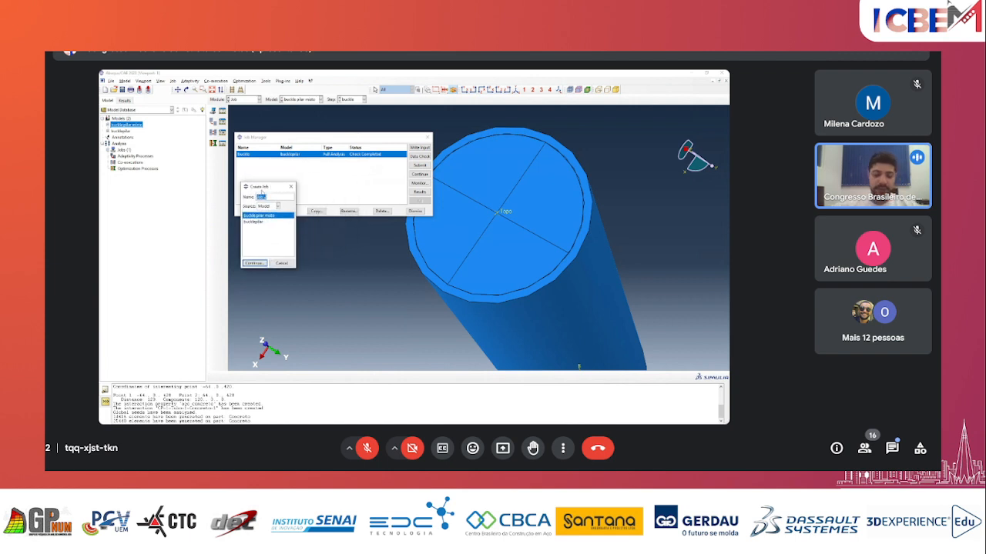
type("buckle misto")
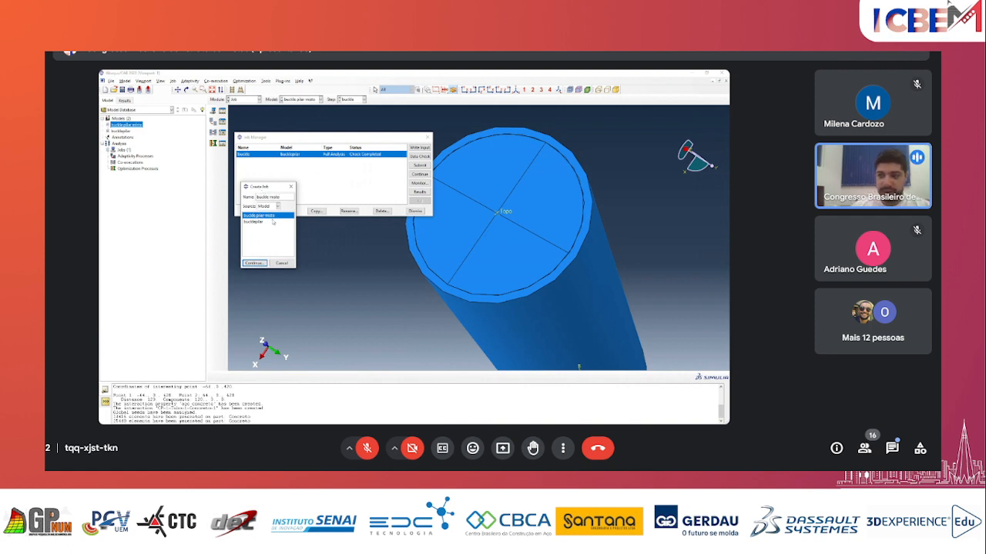
left_click(254, 263)
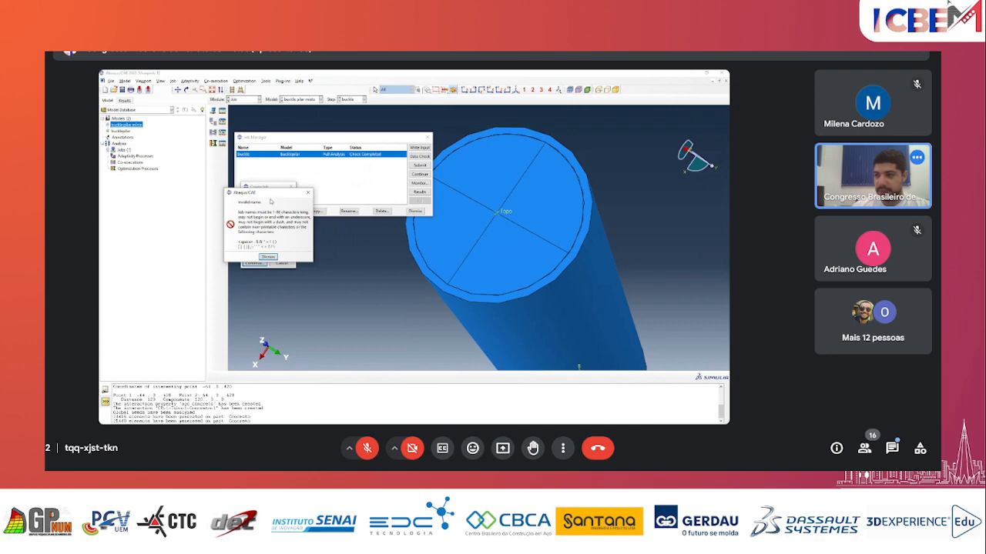
left_click(268, 257)
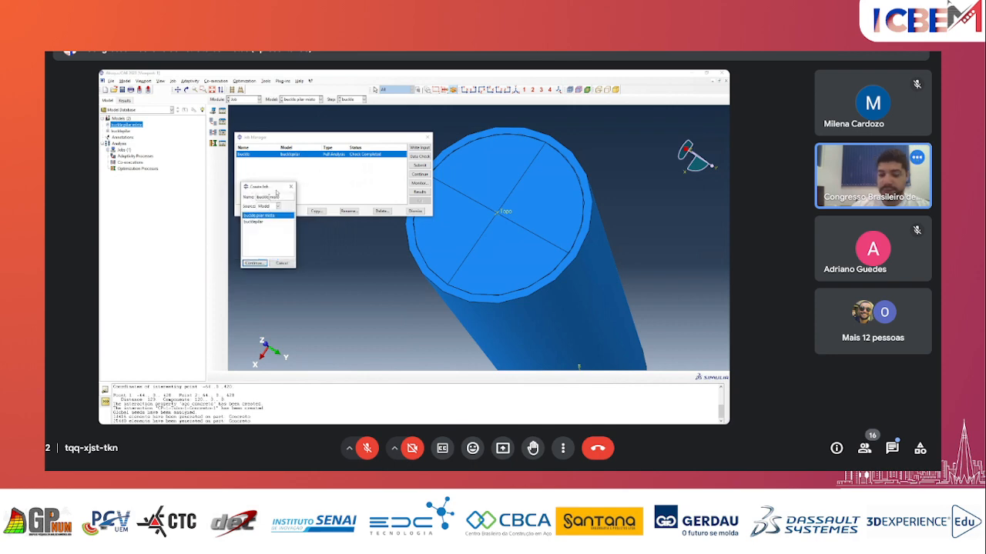
left_click(254, 264)
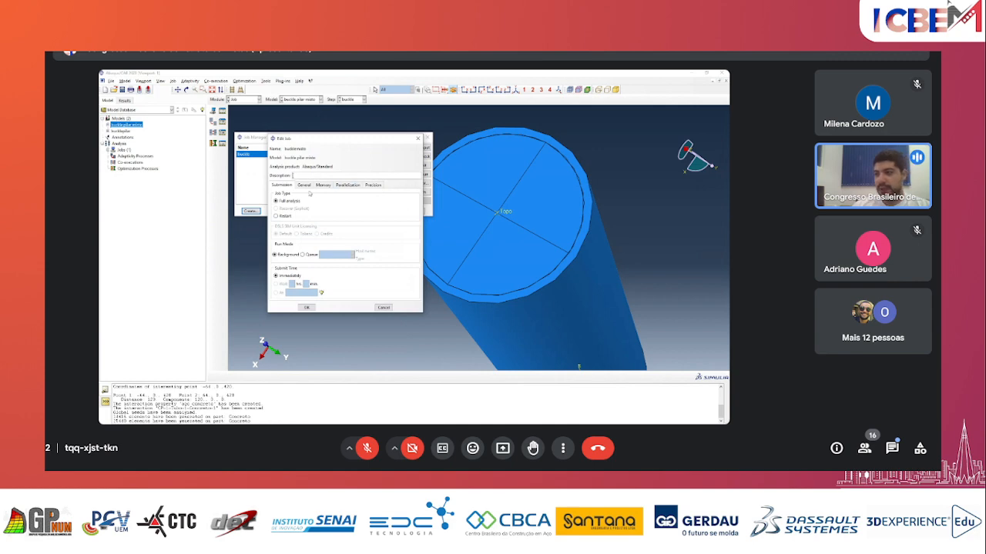
- Enable multiple processors for the bucklemisto job, save its settings and run a data check on it
left_click(303, 185)
left_click(347, 185)
left_click(331, 193)
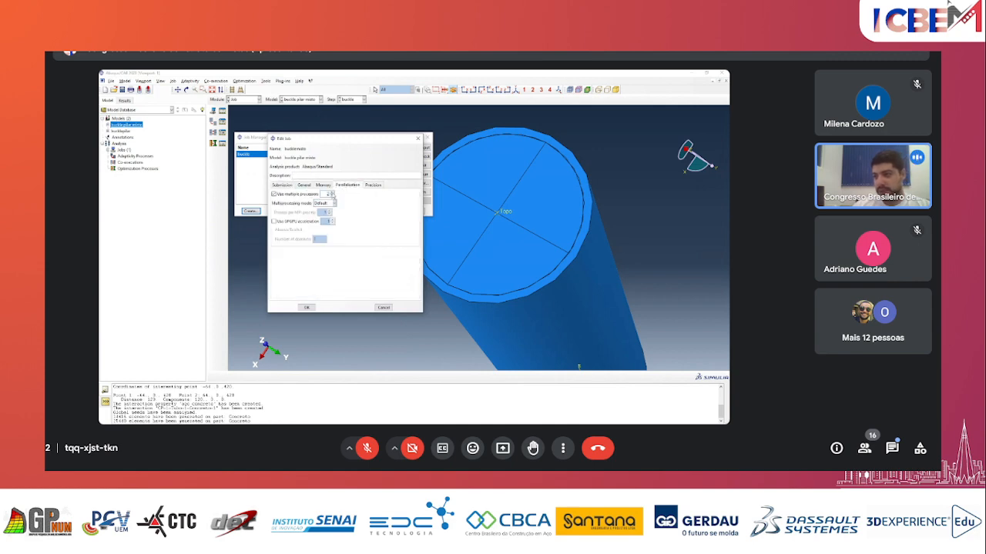
left_click(307, 307)
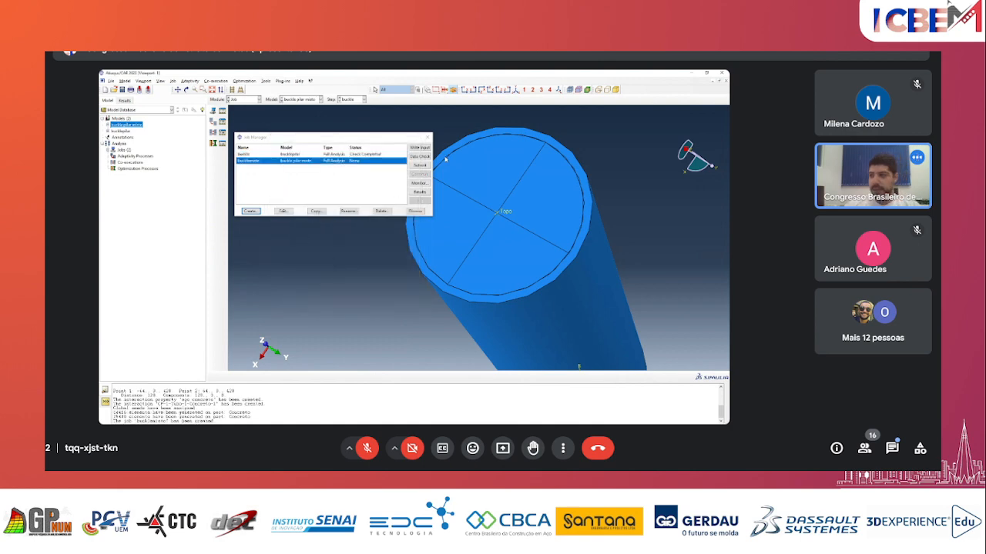
left_click(419, 156)
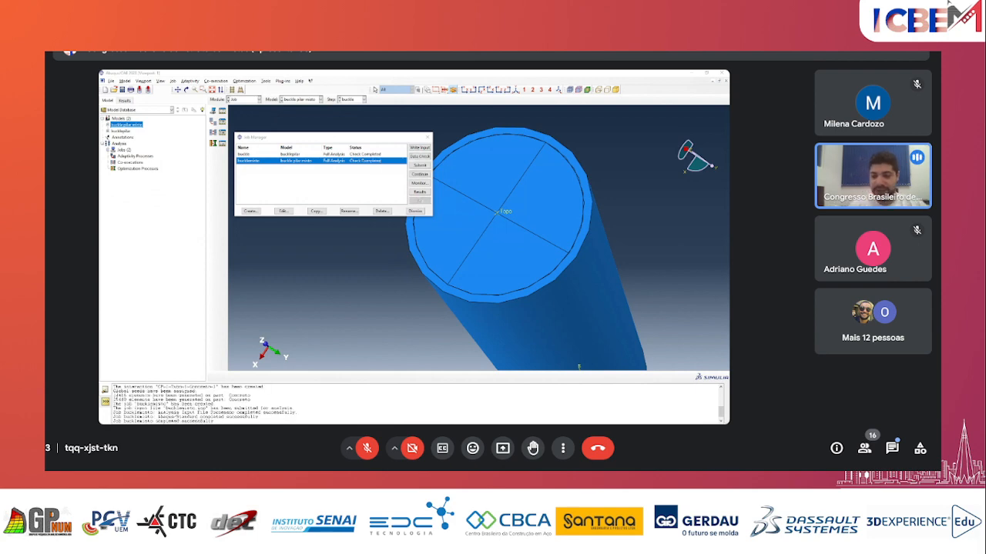
left_click(373, 173)
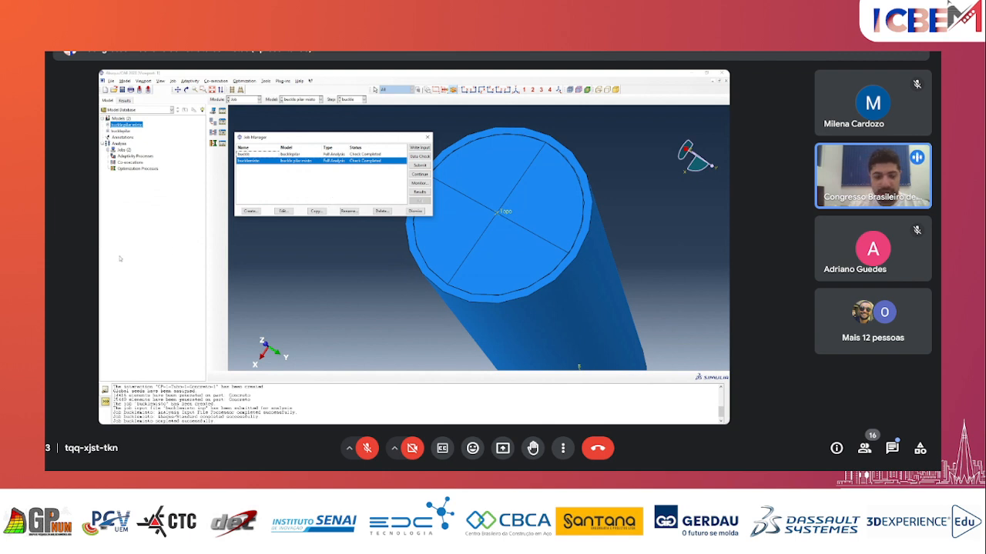
- Switch to the Abaqus session showing buckle_misto.odb and examine the mode 1 buckled shape of the composite column
key("alt+Tab")
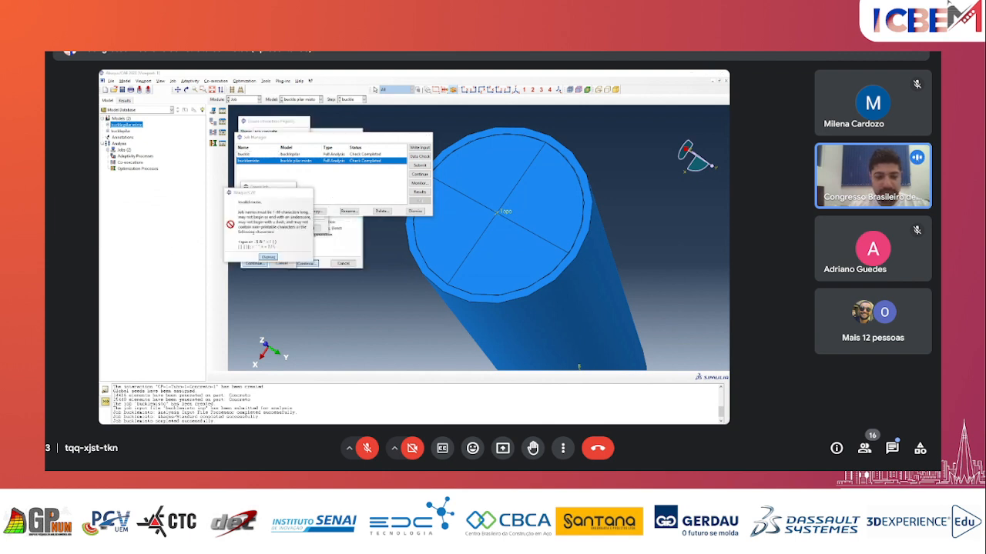
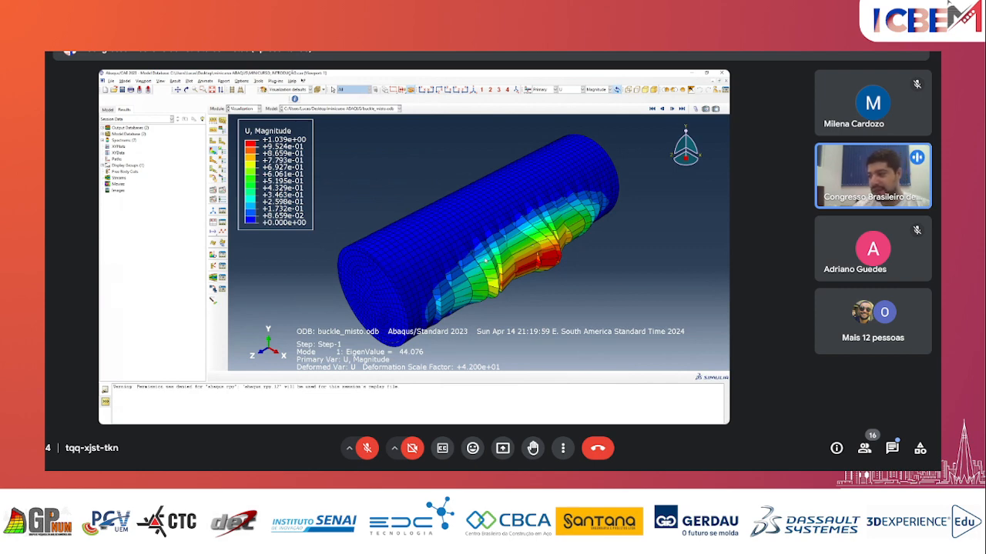
left_click_drag(495, 265, 467, 232)
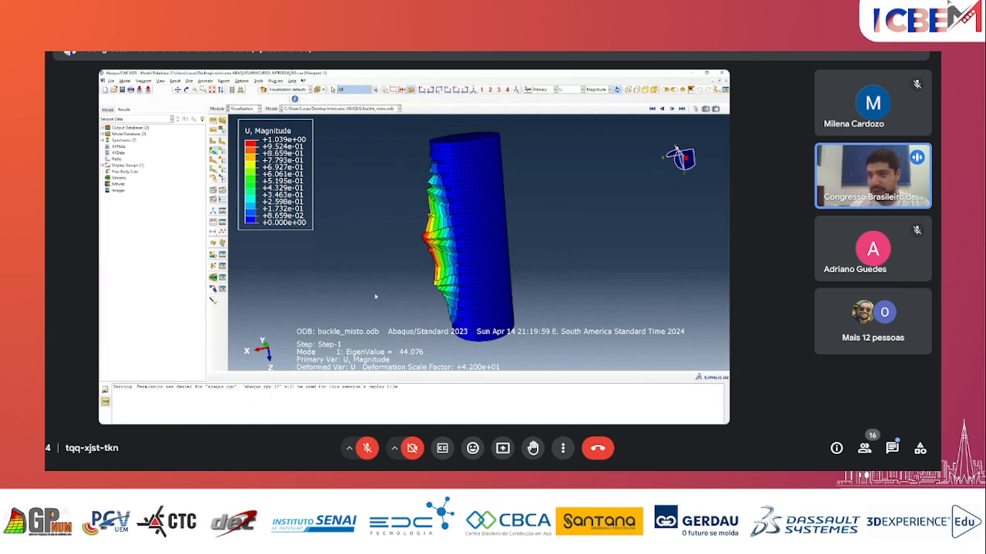
- Display the buckle_tubo.odb results as displacement contours on the deformed shape and examine the steel tube's mode 1 buckling
left_click(312, 110)
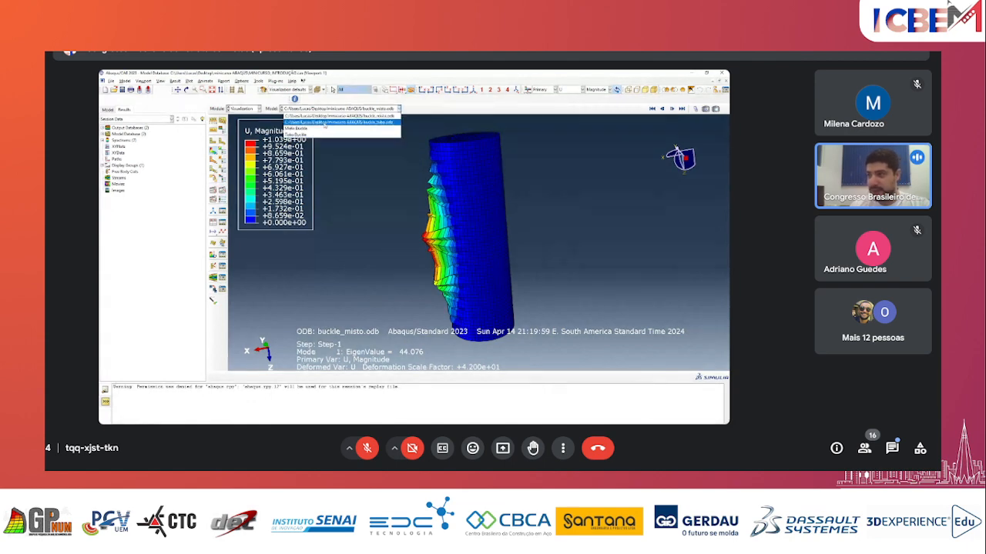
left_click(325, 125)
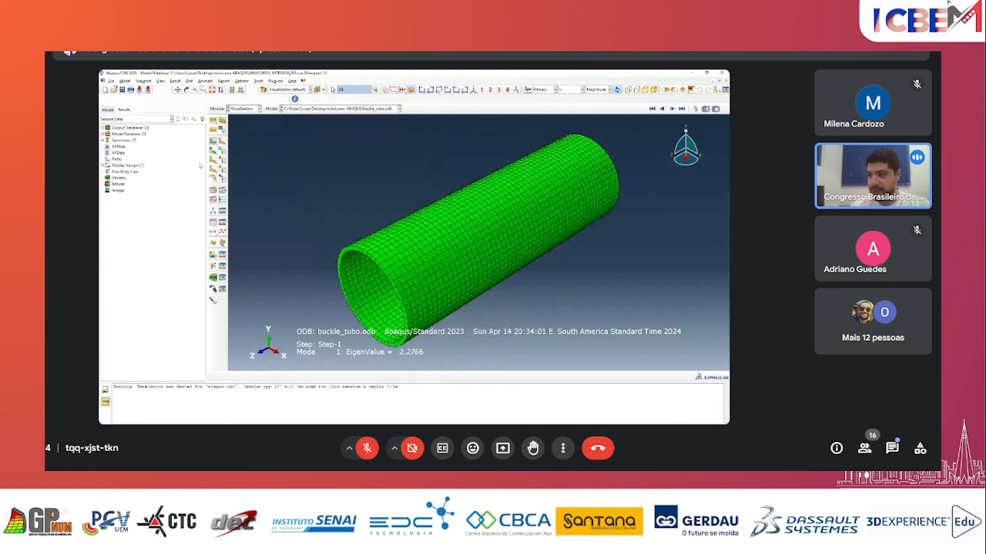
left_click(214, 152)
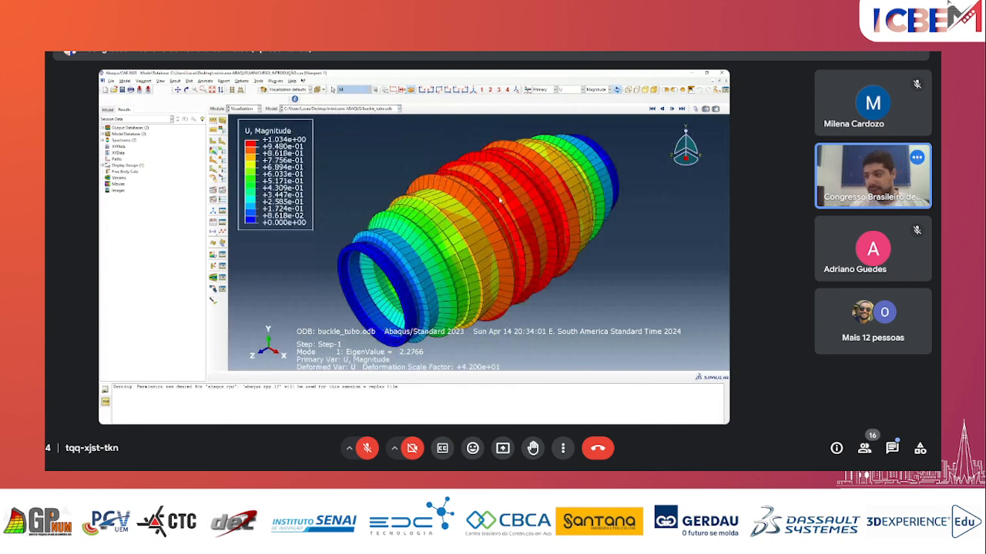
left_click_drag(499, 200, 479, 252, "ctrl+alt")
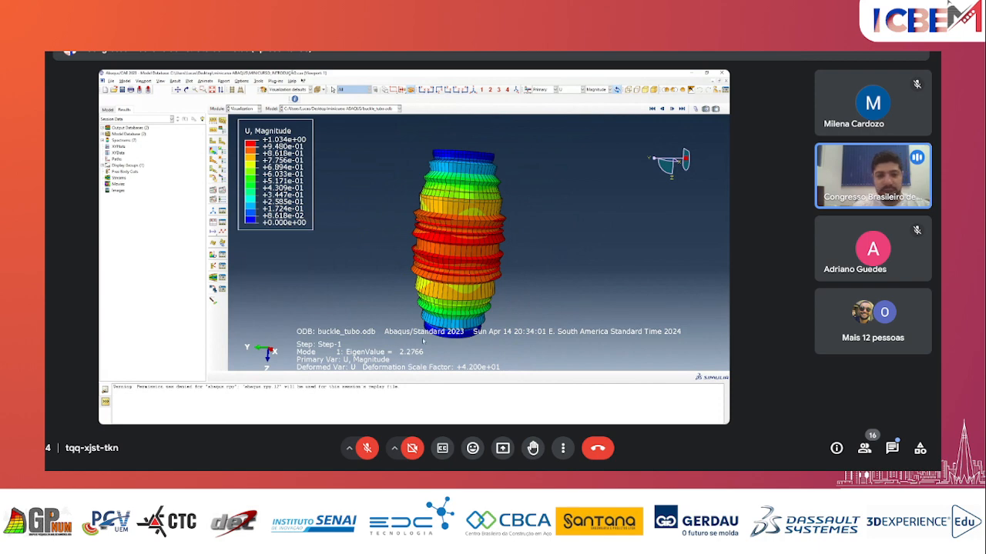
- Return to the buckle_misto.odb results and examine the composite column's mode 1 buckled shape with displacement contours
left_click(352, 110)
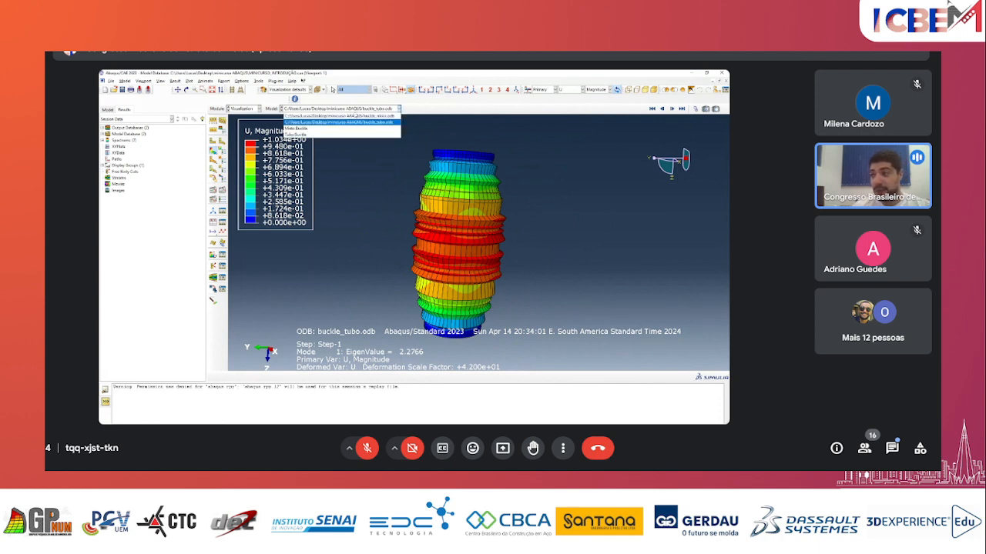
left_click(343, 122)
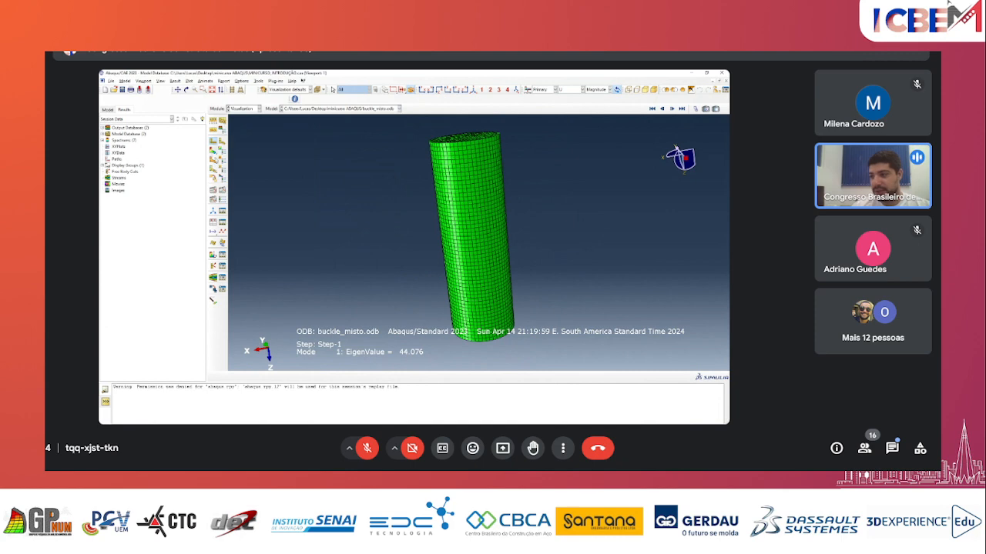
left_click(217, 152)
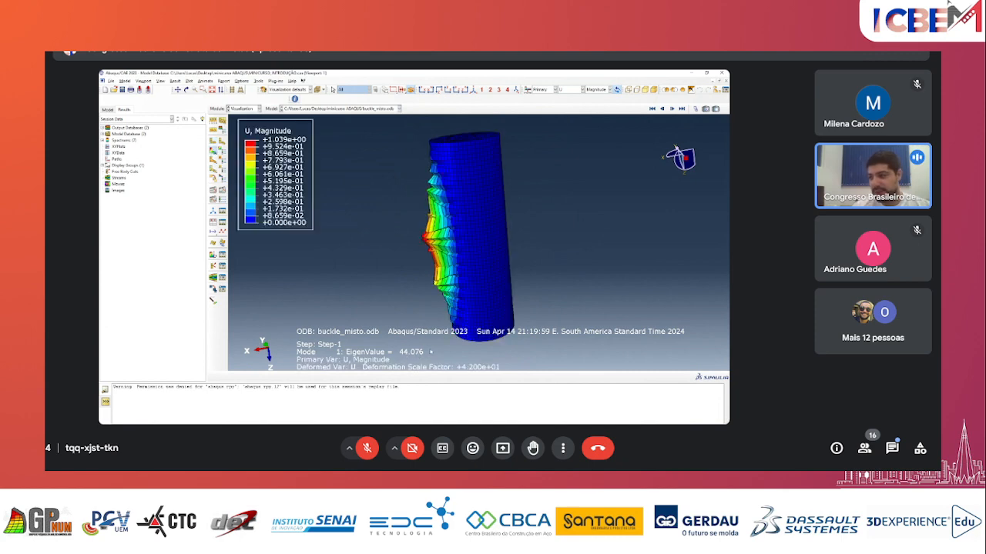
left_click_drag(441, 238, 419, 241, "ctrl+alt")
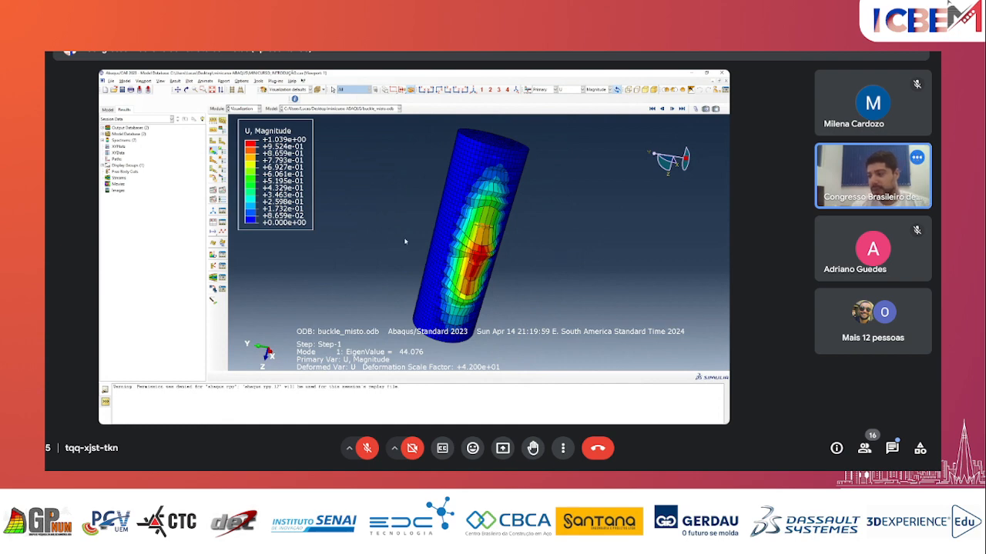
- Switch to the Property module and review the concrete material's Concrete Damaged Plasticity data, including its tensile behavior
left_click(243, 108)
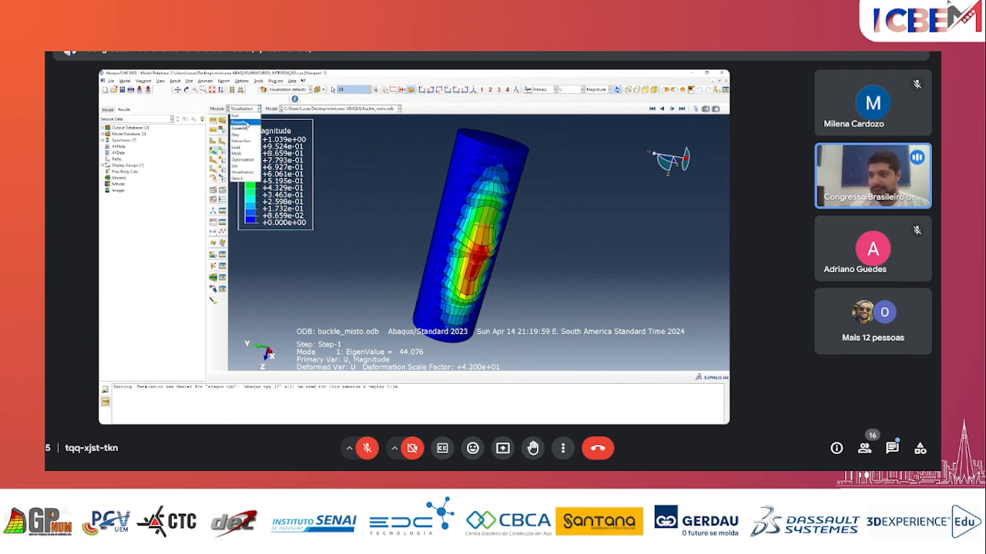
left_click(270, 108)
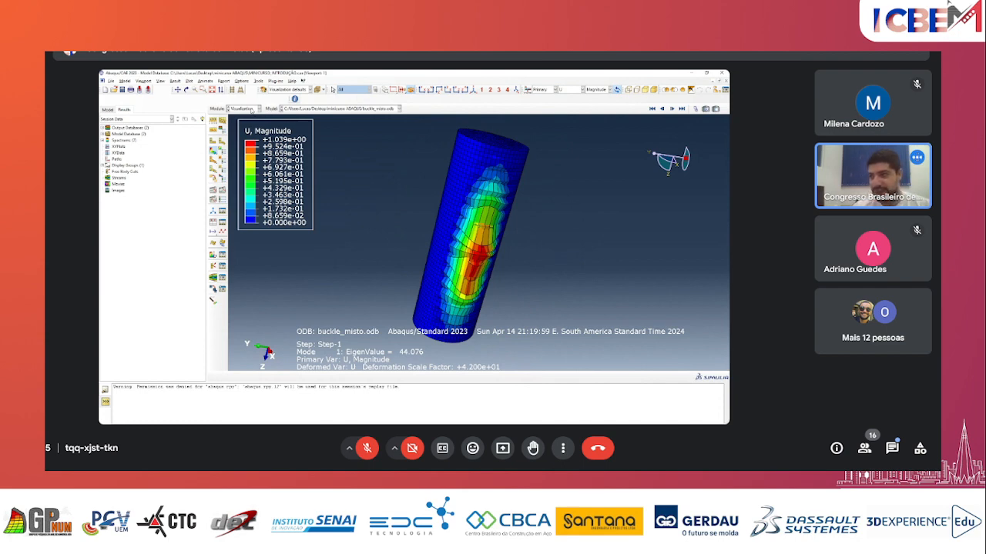
left_click(245, 109)
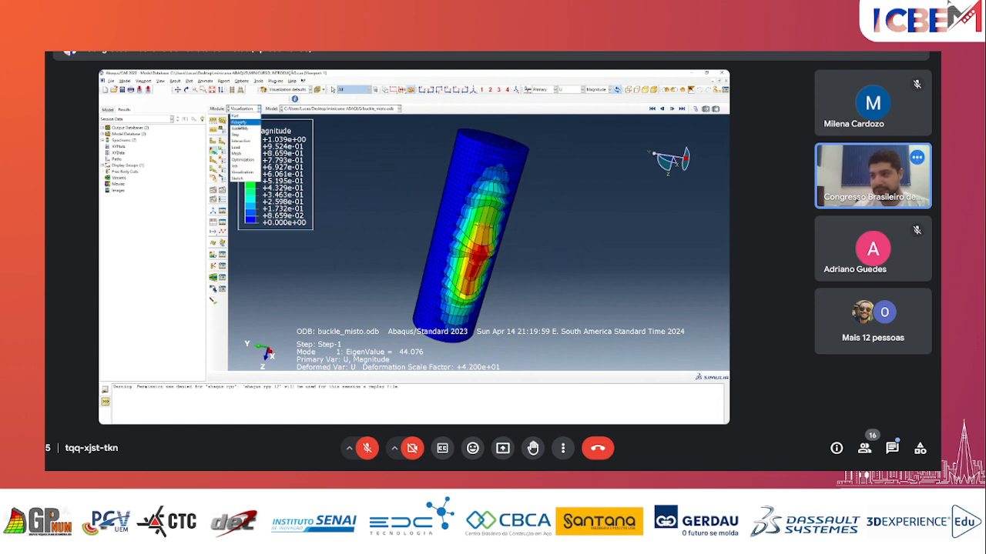
left_click(239, 123)
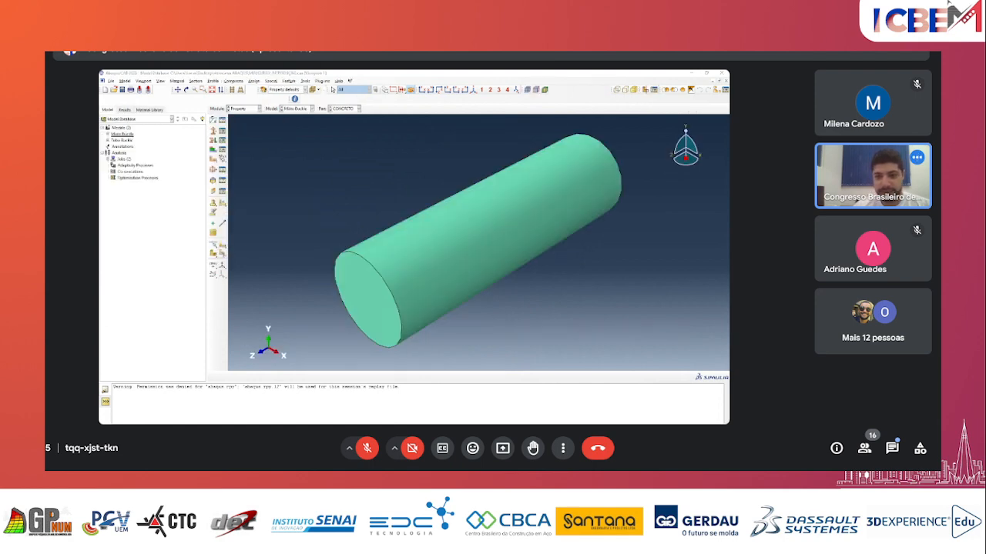
left_click_drag(203, 130, 256, 79)
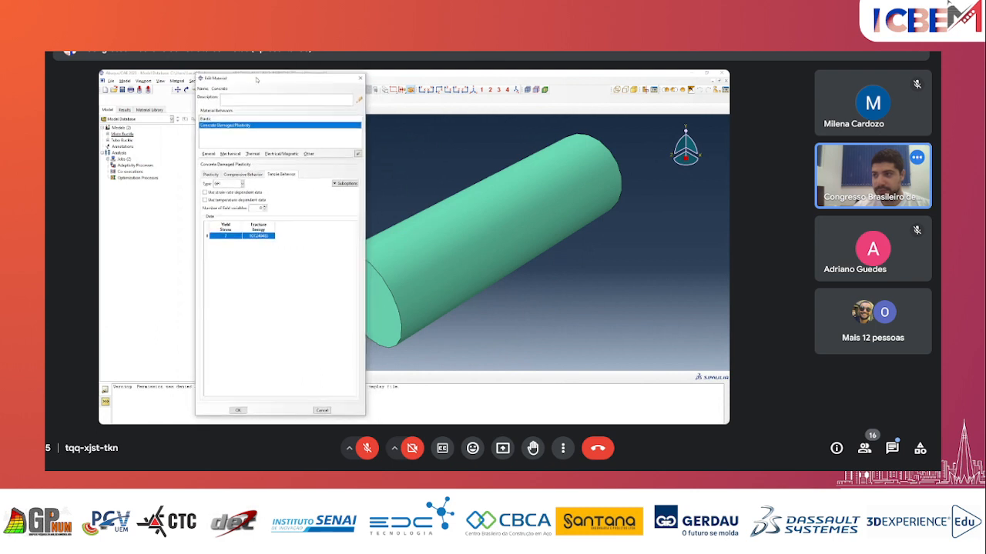
left_click(360, 78)
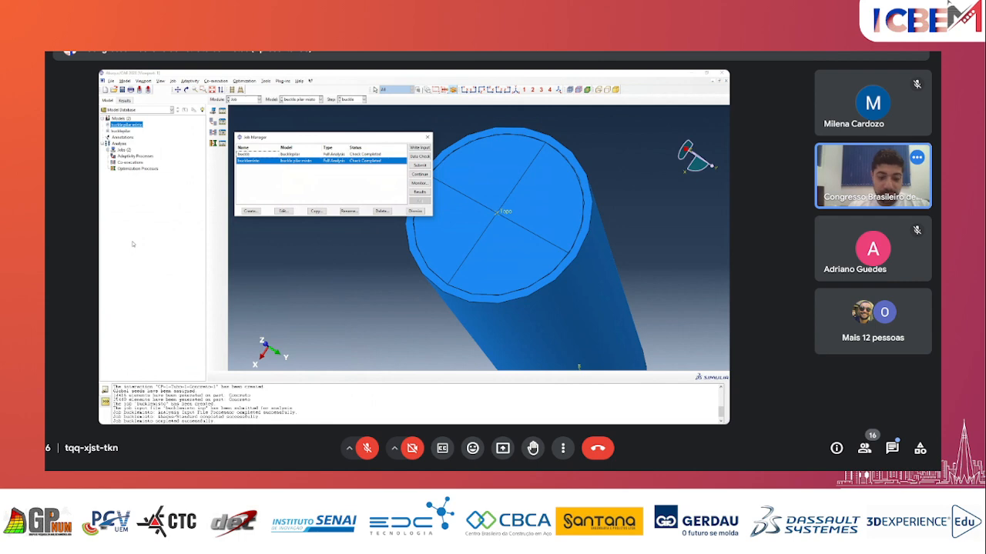
- Dismiss the Job Manager in the buckle pilar misto session and try to close that unsaved session
key("alt+Tab")
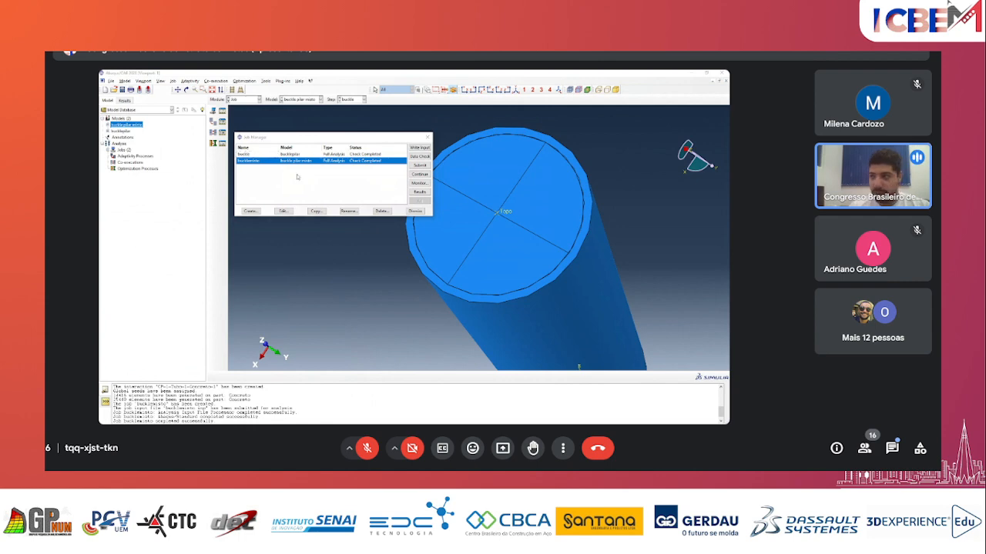
left_click(415, 210)
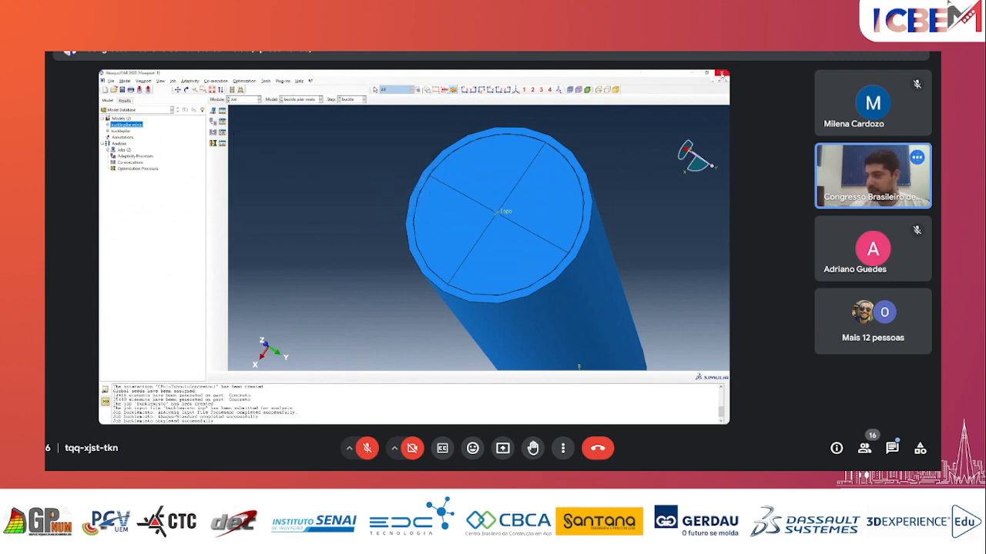
left_click(721, 73)
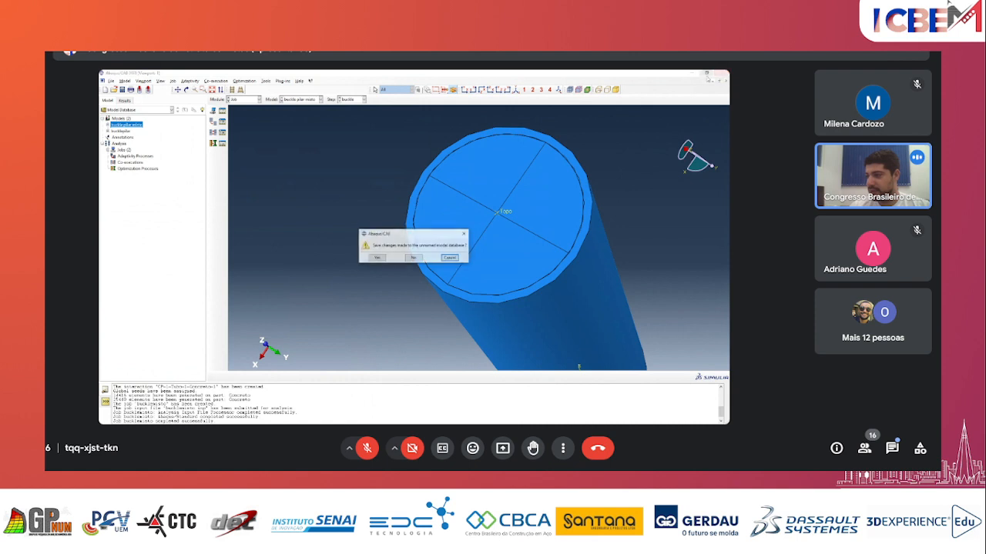
left_click(450, 257)
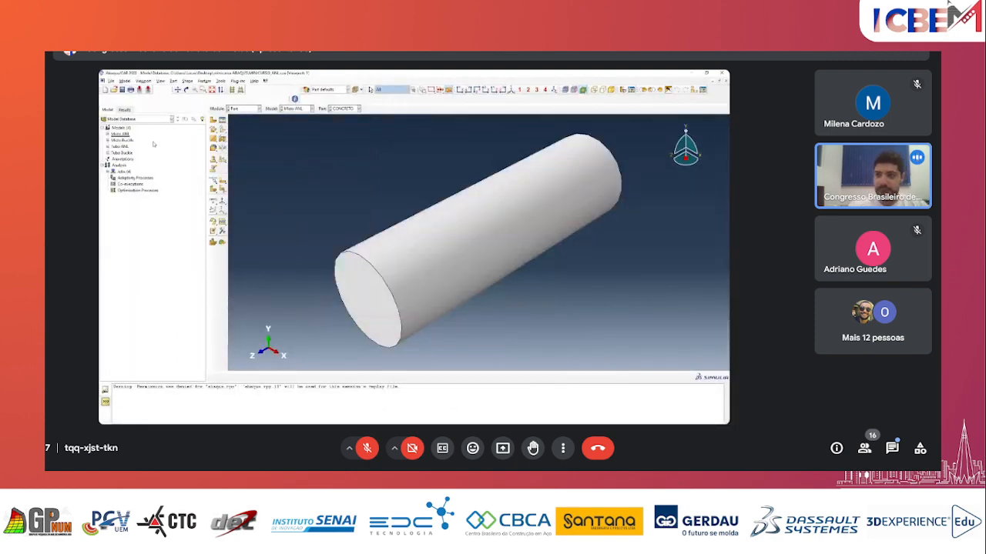
- Switch to the Job module with the Misto ANL model and open the ANL_misto job's results from the Job Manager
left_click(120, 134)
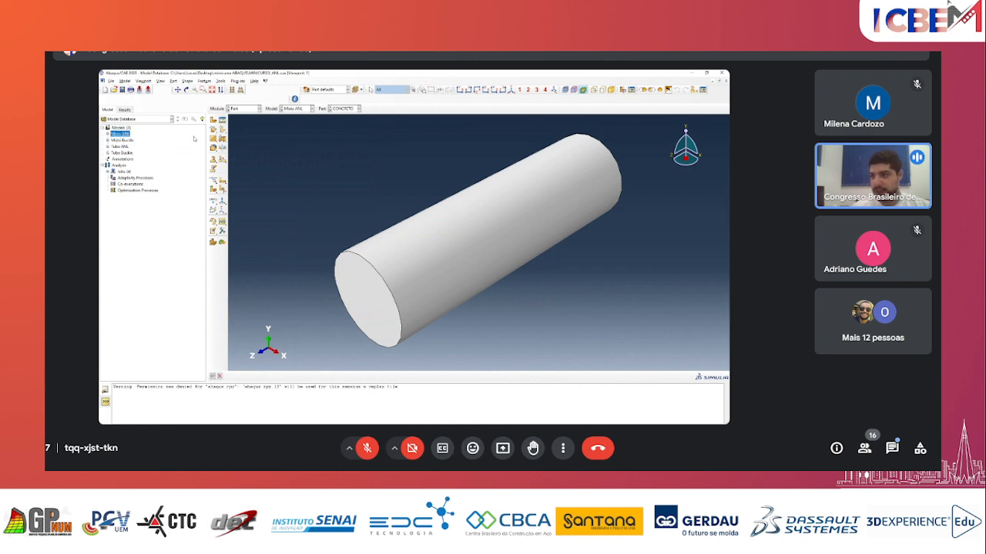
left_click(238, 109)
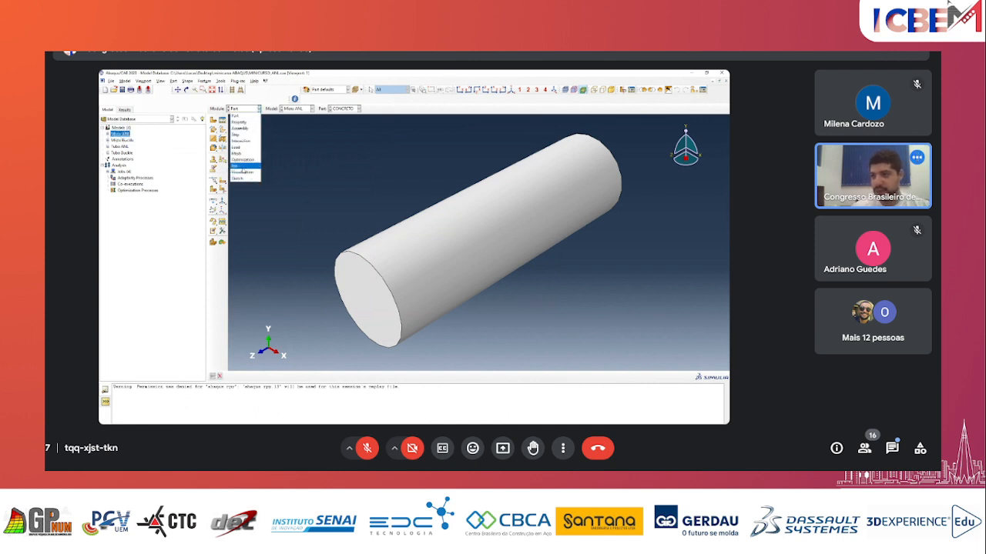
left_click(245, 171)
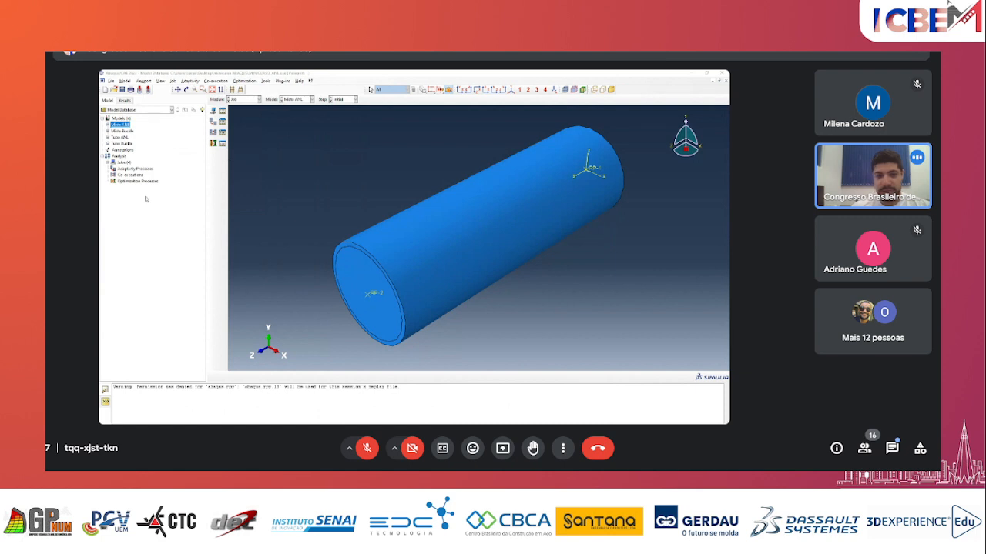
left_click(222, 111)
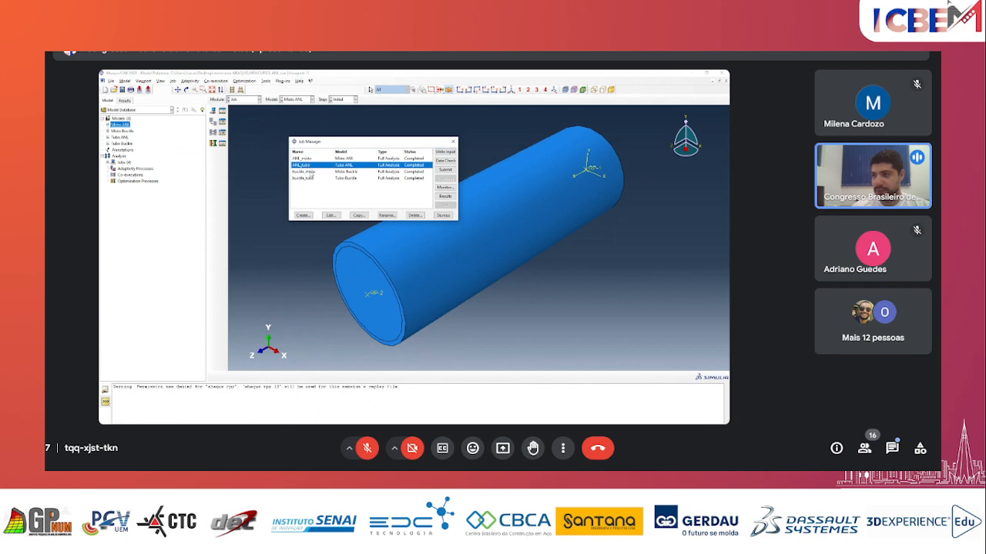
left_click(445, 195)
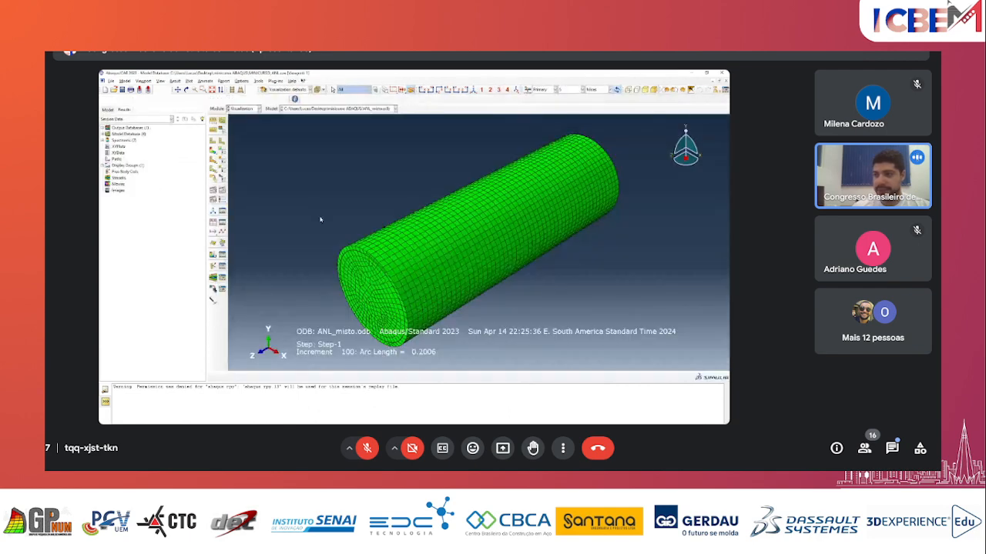
- Plot Mises stress contours on the deformed shape of the ANL_misto column and examine it upright
left_click(214, 156)
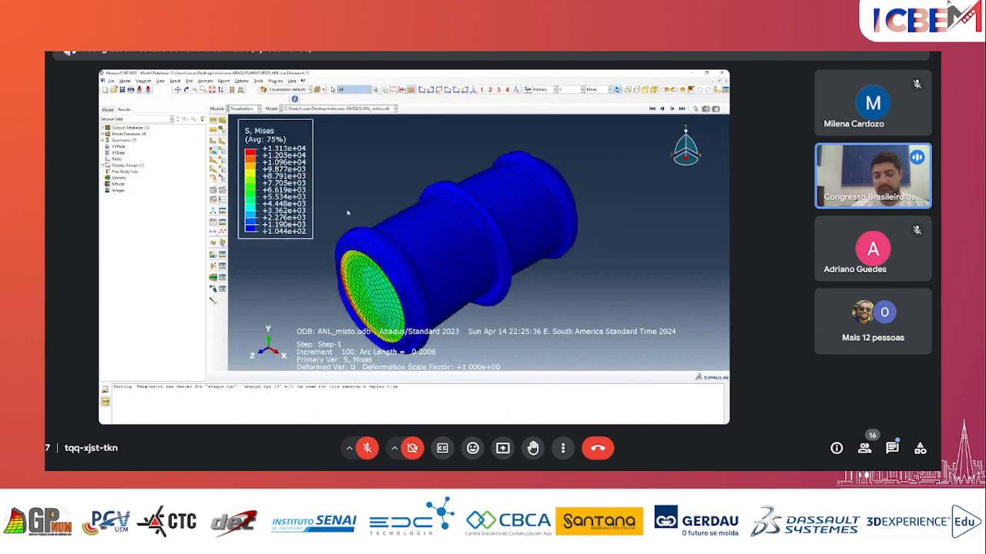
left_click_drag(518, 188, 370, 240, "ctrl+alt")
scroll(369, 239, "up", 2)
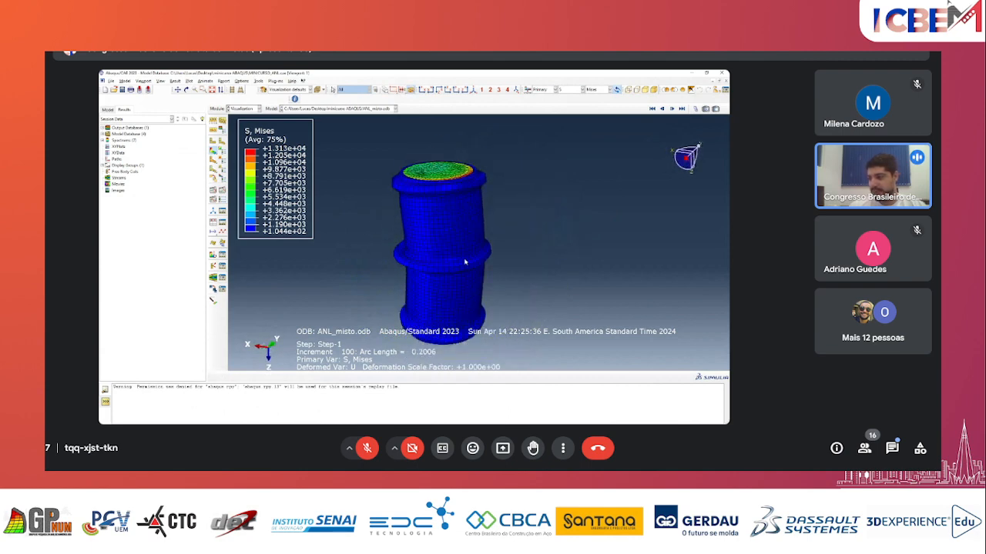
scroll(464, 262, "down", 2)
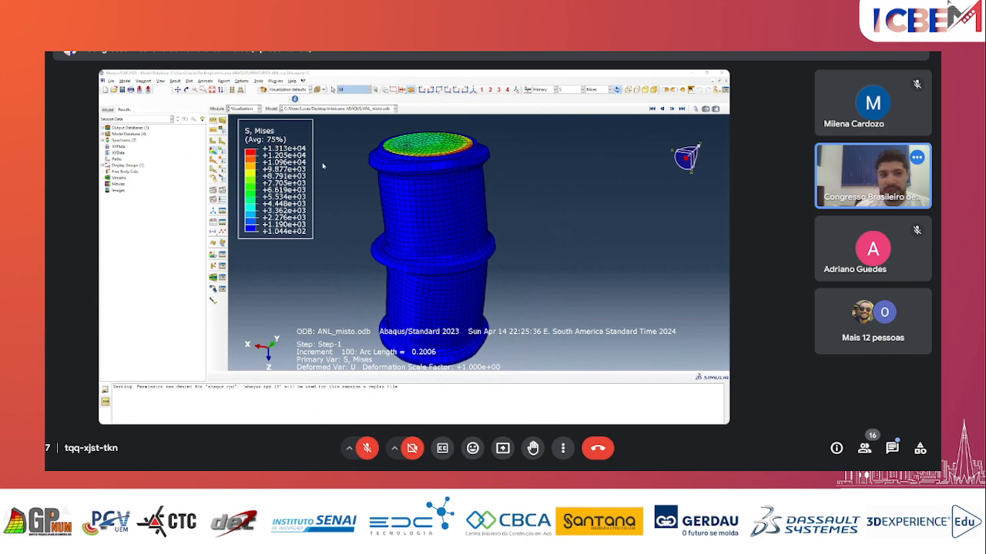
- Examine the column's Mises stress and local deformation at increments 18 and 12 using the Frame Selector
left_click_drag(152, 167, 627, 145)
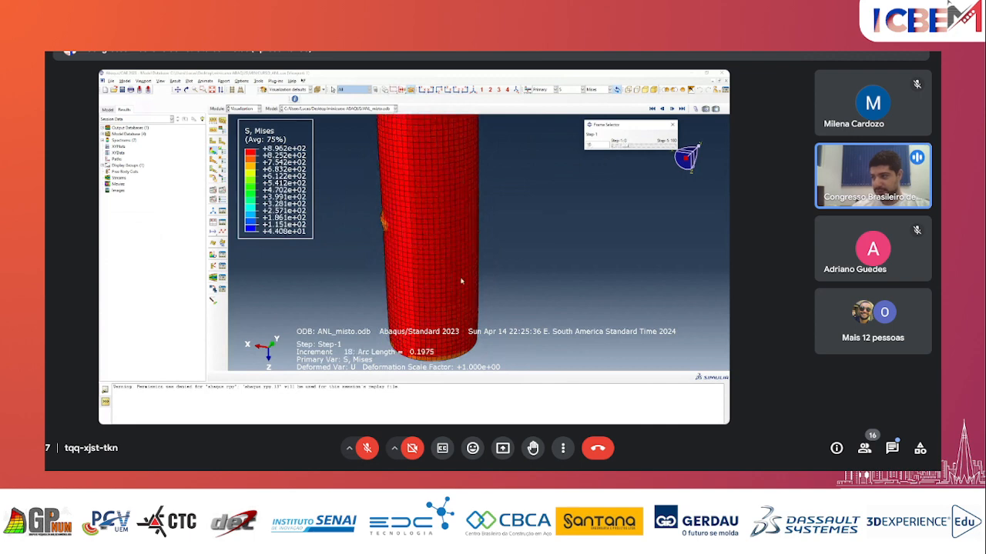
scroll(428, 296, "down", 3)
scroll(440, 191, "up", 2)
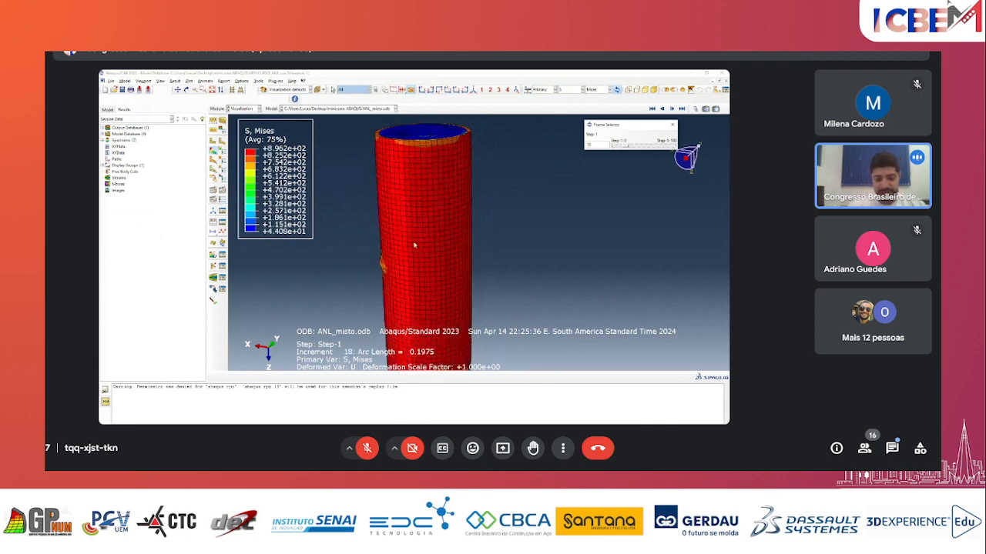
left_click_drag(465, 280, 407, 224, "ctrl+alt")
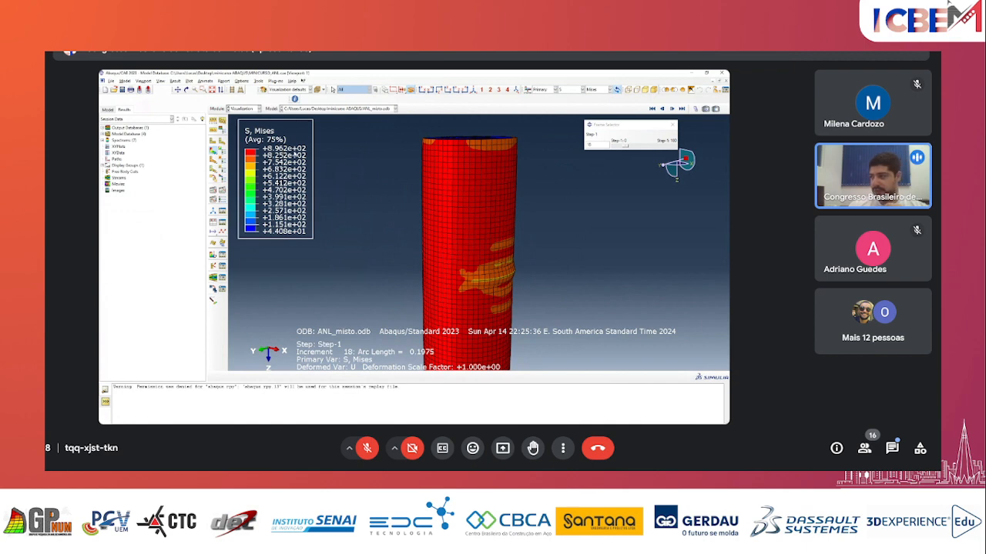
left_click_drag(625, 147, 634, 150)
left_click_drag(636, 150, 610, 179)
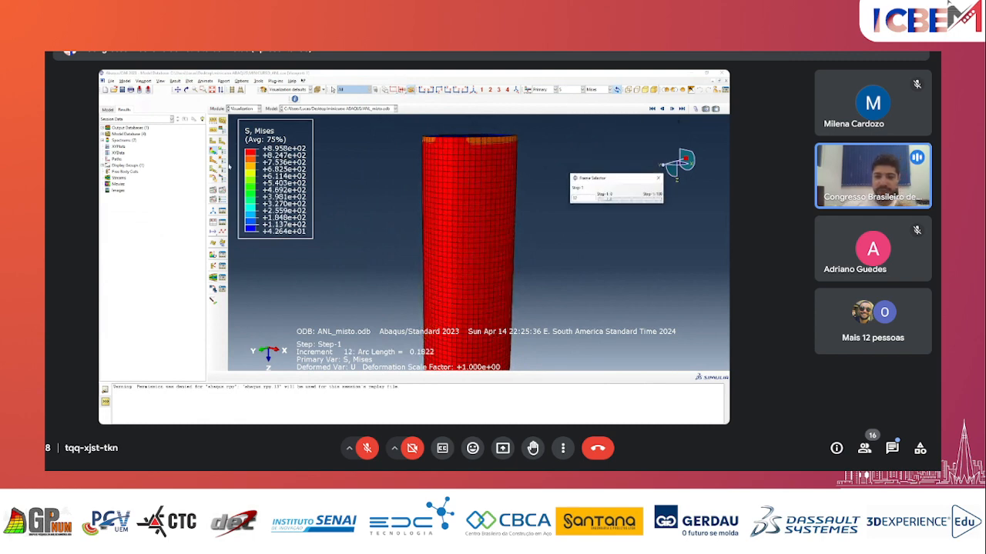
- Display the maximum principal plastic strain (PE) contours and step back to increment 4
left_click(568, 90)
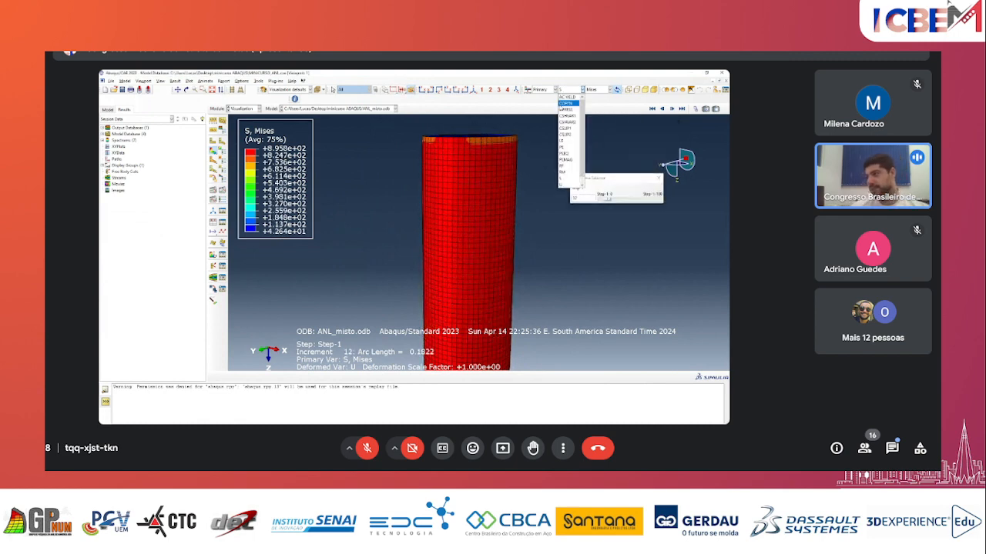
left_click(568, 147)
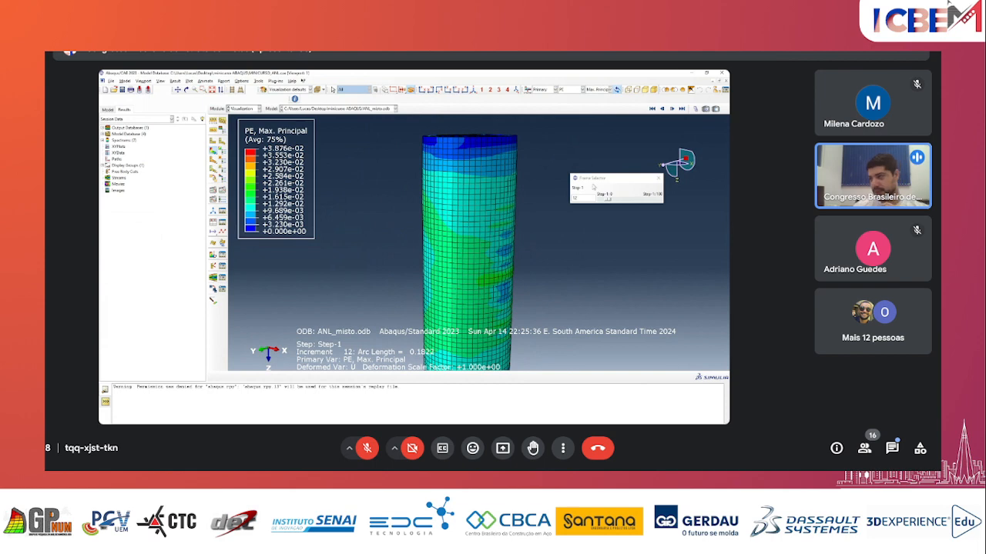
left_click_drag(607, 199, 579, 206)
- Display the displacement magnitude (U) contours, advance to increment 66 and examine the whole deformed column
left_click(575, 90)
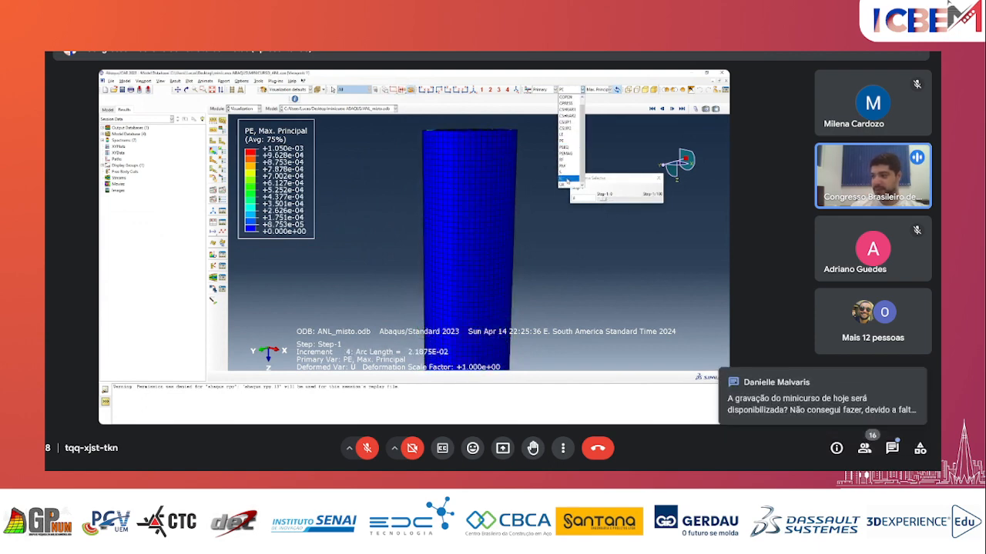
left_click(567, 178)
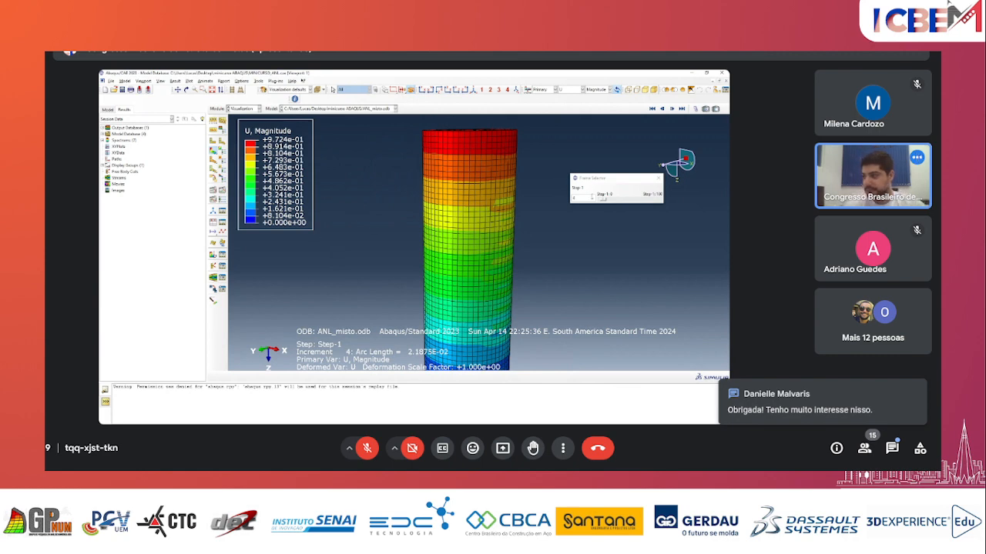
left_click_drag(604, 200, 642, 199)
scroll(442, 174, "up", 1)
scroll(397, 151, "down", 5)
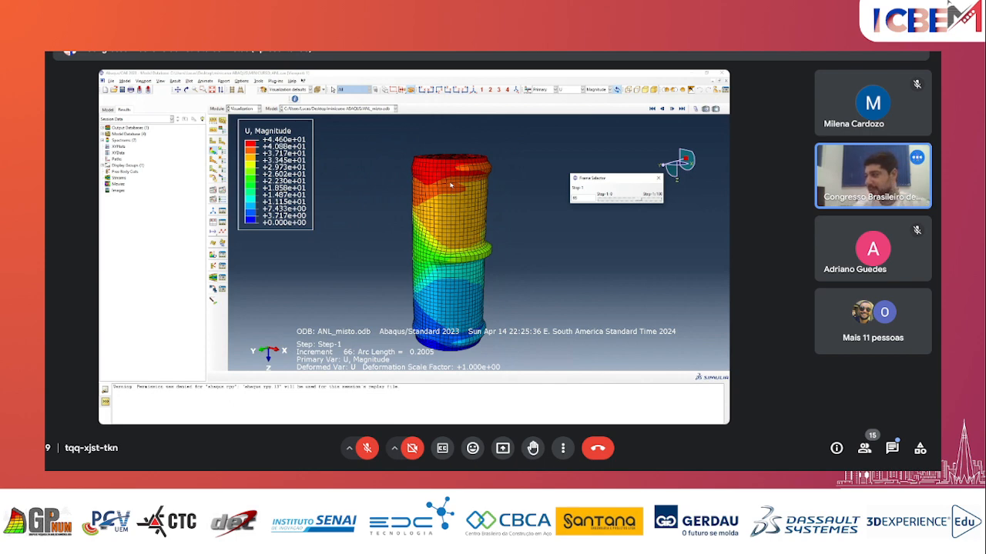
- Close the Frame Selector and start a 3D deformable planar wire part in the Part module
left_click(658, 178)
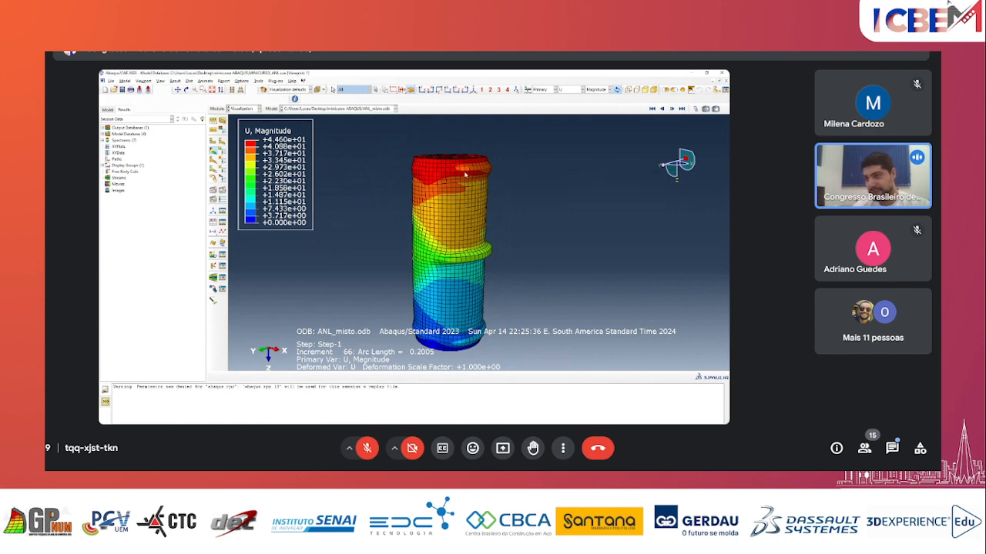
left_click(241, 108)
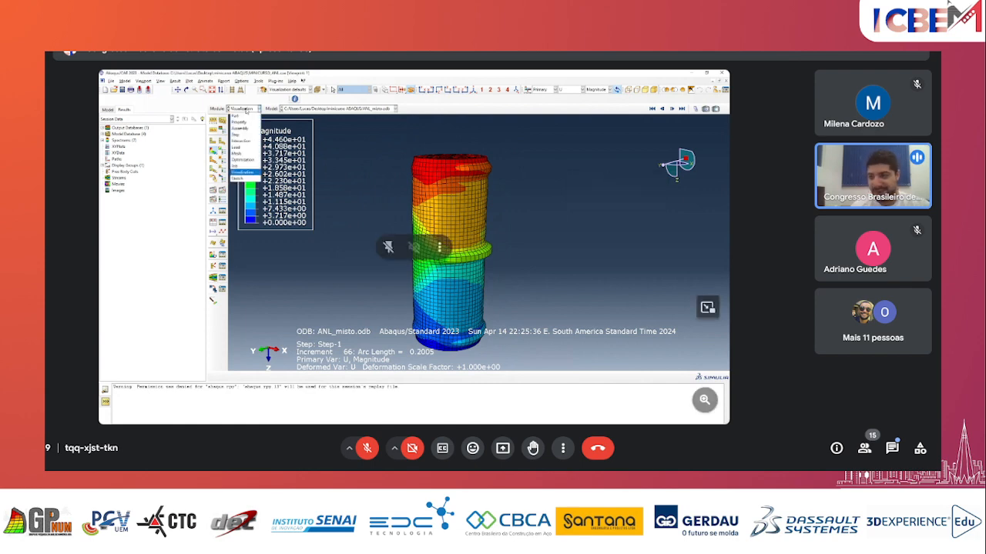
left_click(237, 116)
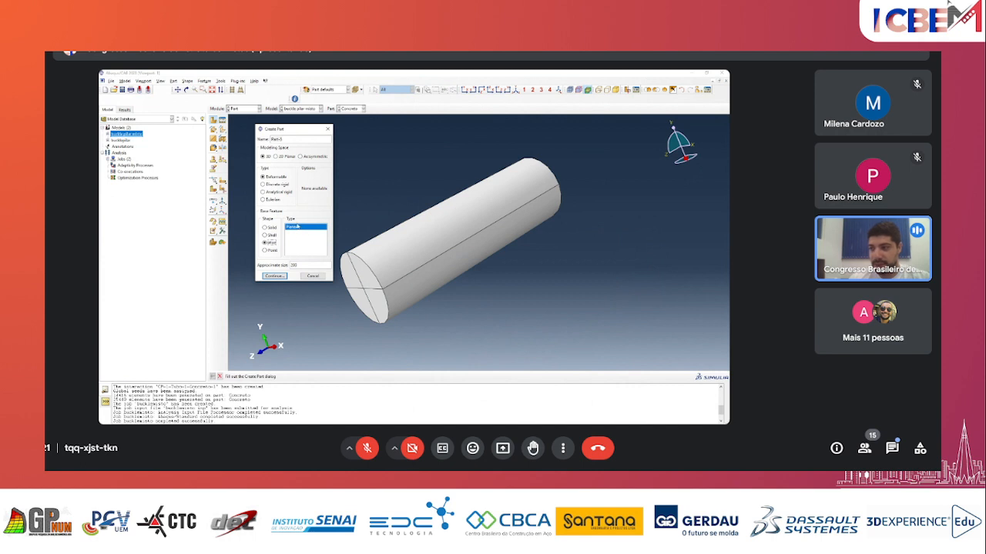
double_click(294, 265)
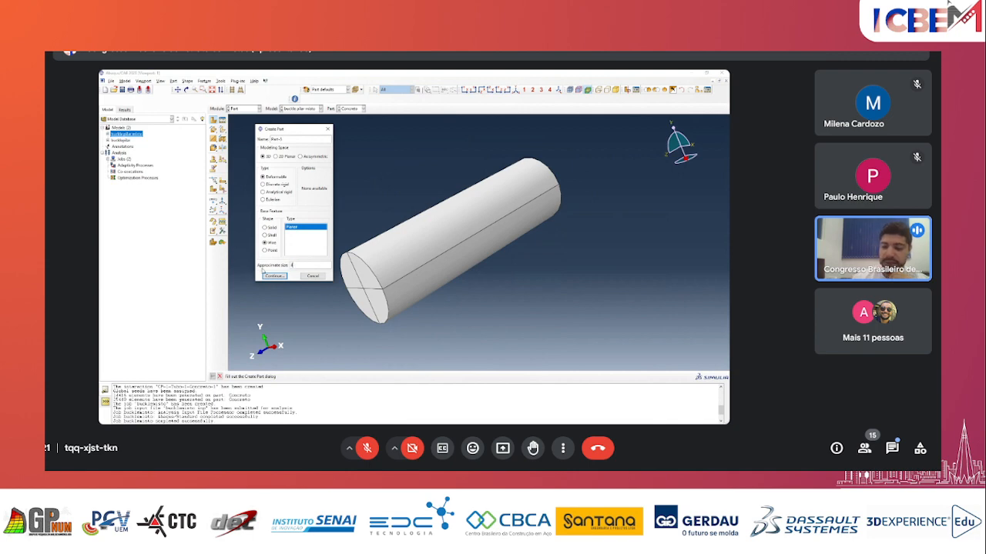
left_click(271, 276)
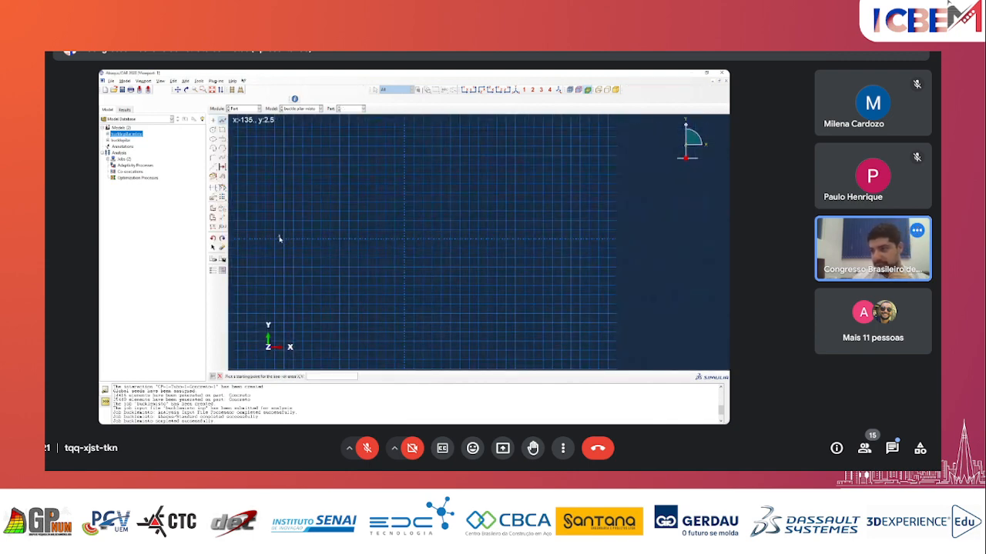
- Sketch a horizontal line about 300 long along the sketch's horizontal axis
left_click(273, 240)
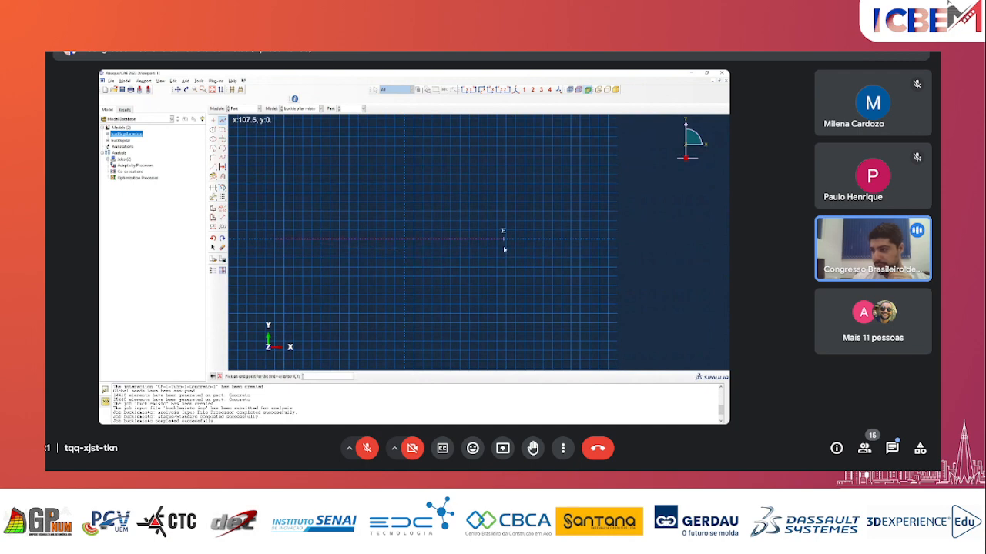
left_click(552, 239)
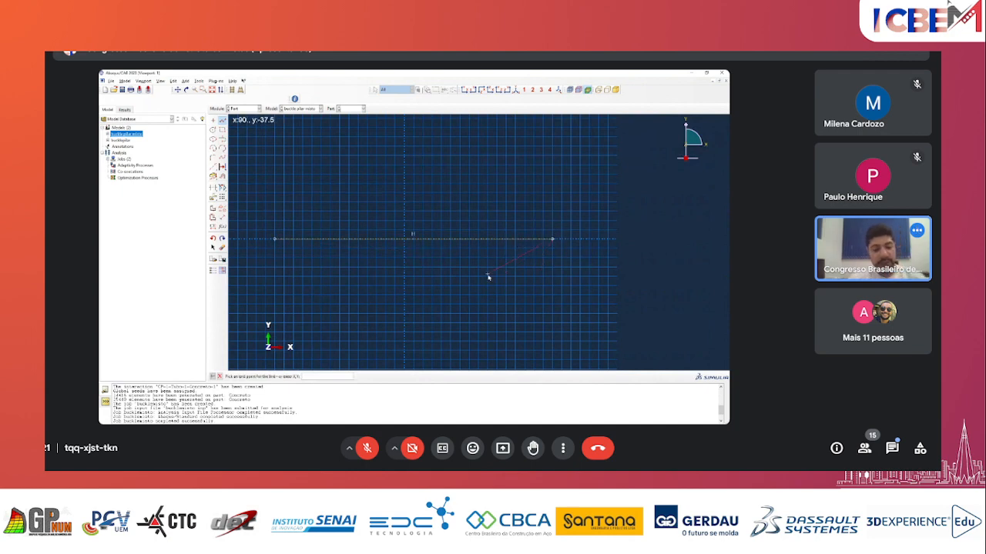
key("Escape")
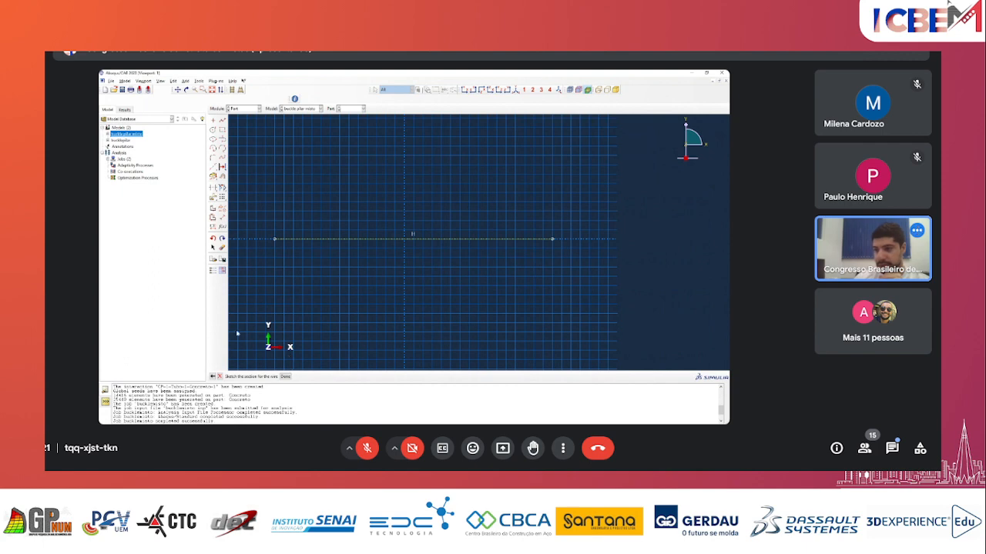
- Dimension the horizontal line and set its length to 400
left_click(223, 217)
left_click(382, 240)
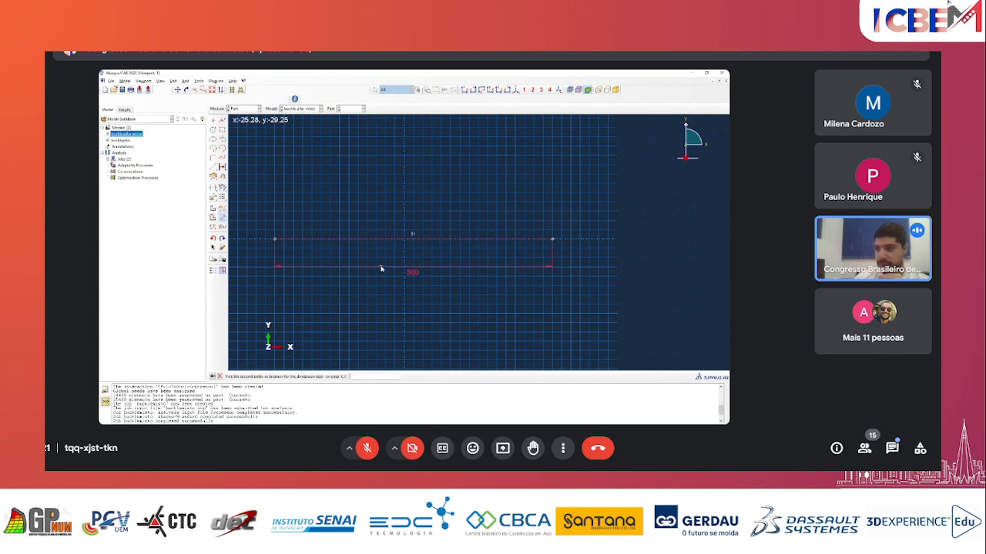
left_click(381, 269)
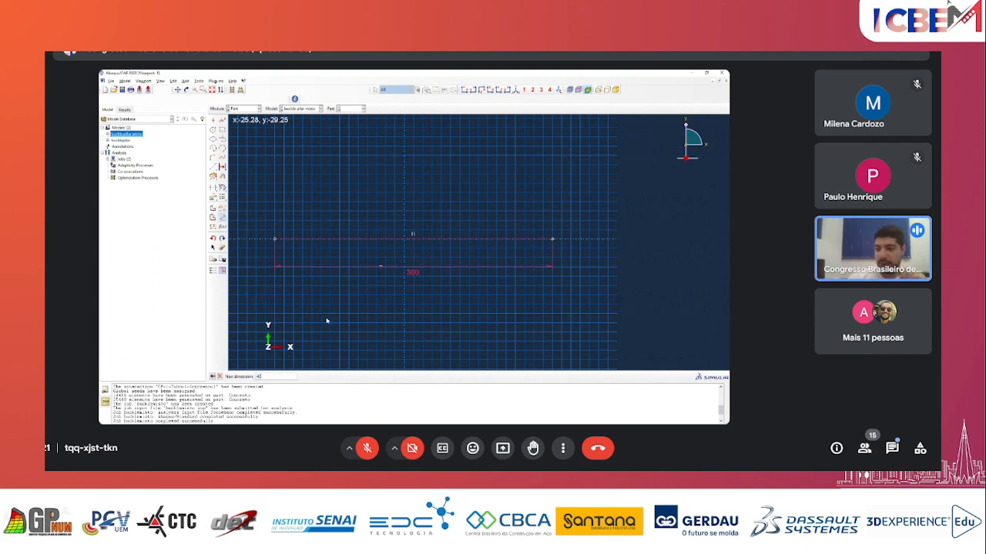
type("400")
key("Return")
scroll(398, 286, "down", 2)
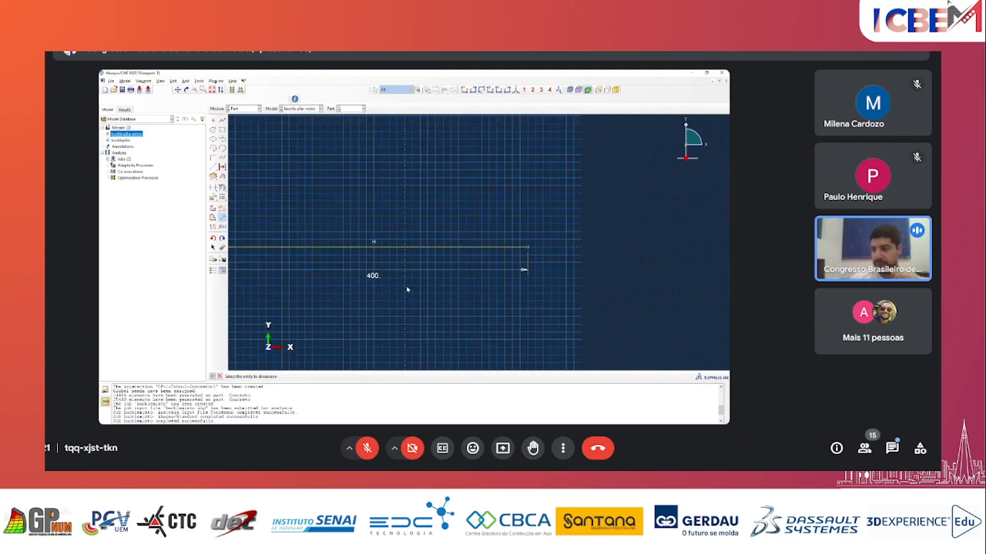
- Delete the line's length dimension and finish the sketch to create the wire part
left_click(222, 247)
left_click(282, 270)
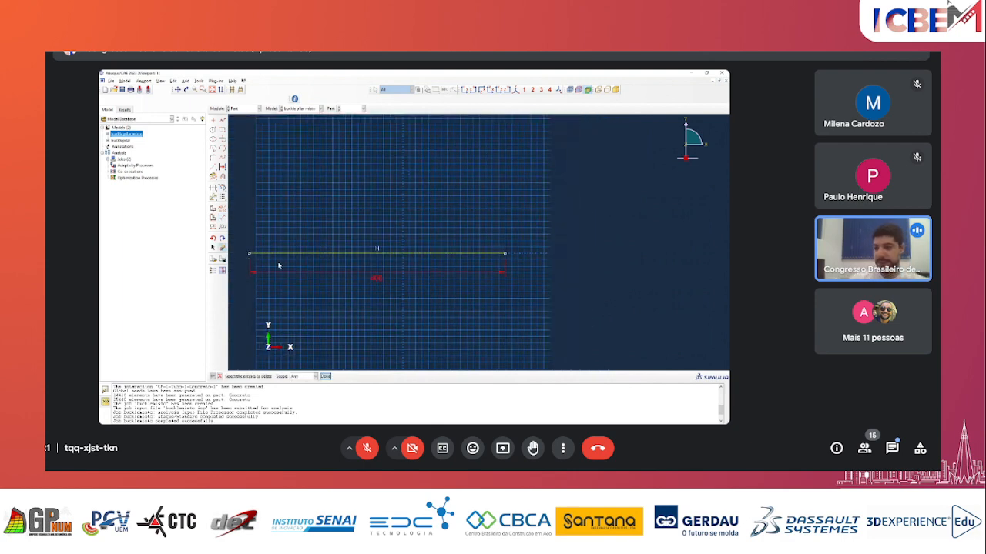
middle_click(278, 264)
left_click(324, 376)
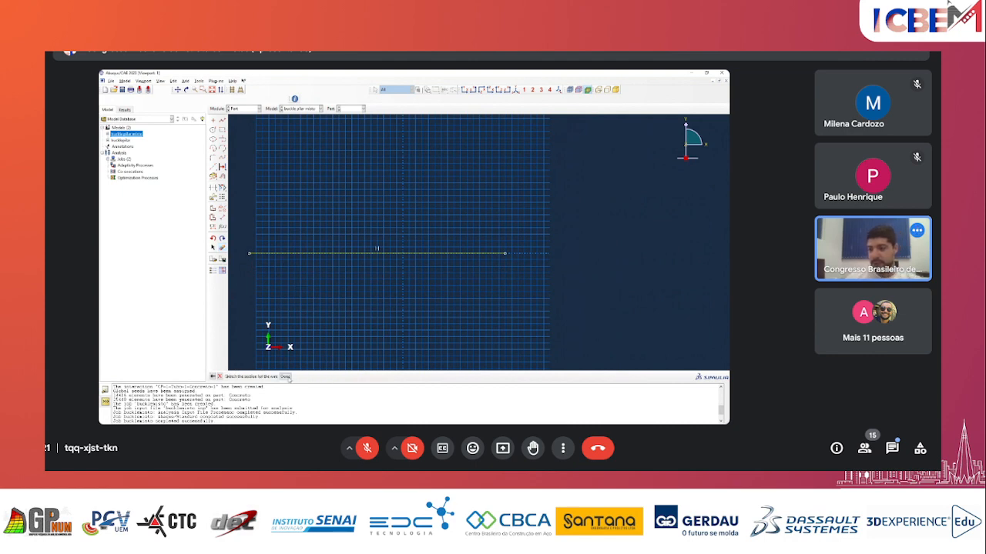
left_click(288, 377)
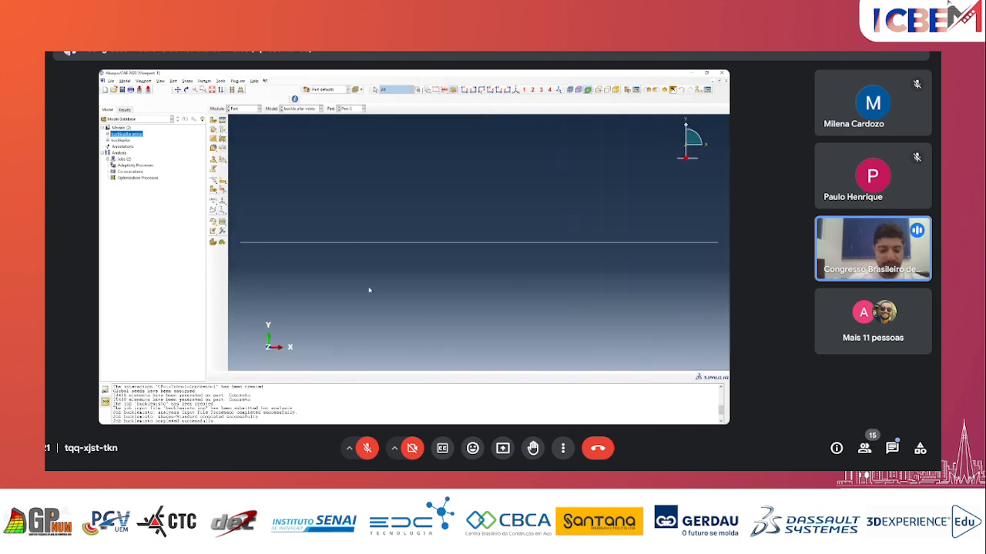
left_click_drag(382, 224, 426, 269, "ctrl+alt")
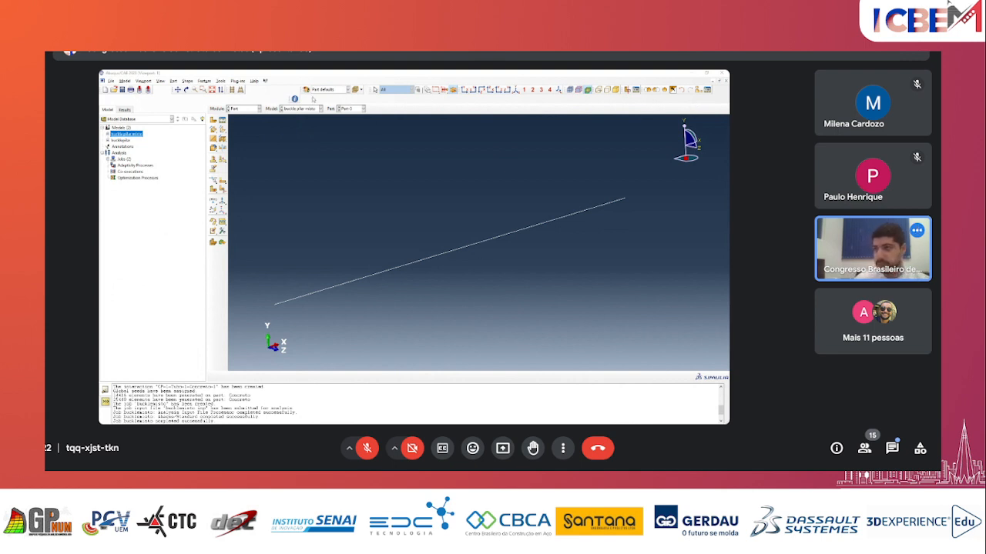
- Create a material named Aço CA50 through the Material Manager in the Property module
left_click(253, 110)
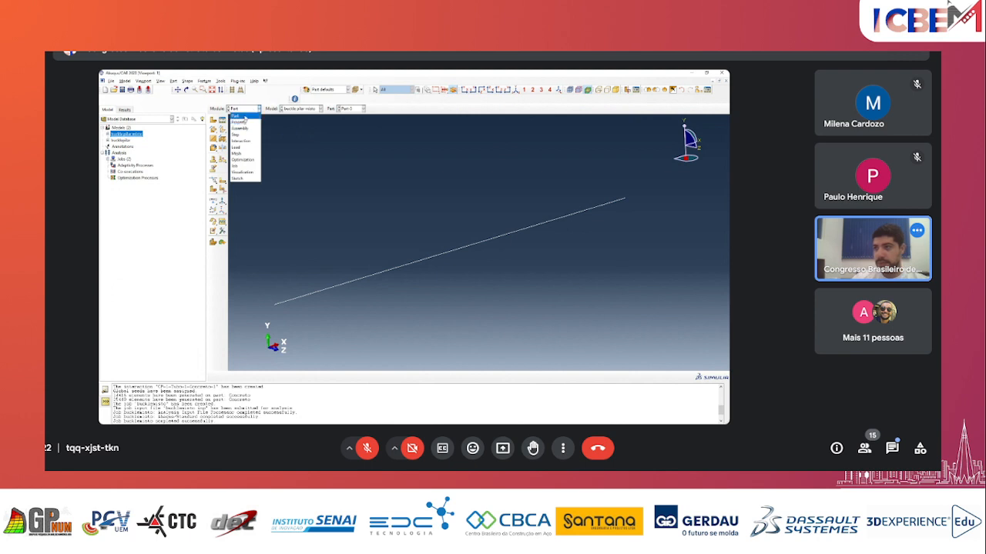
left_click(244, 117)
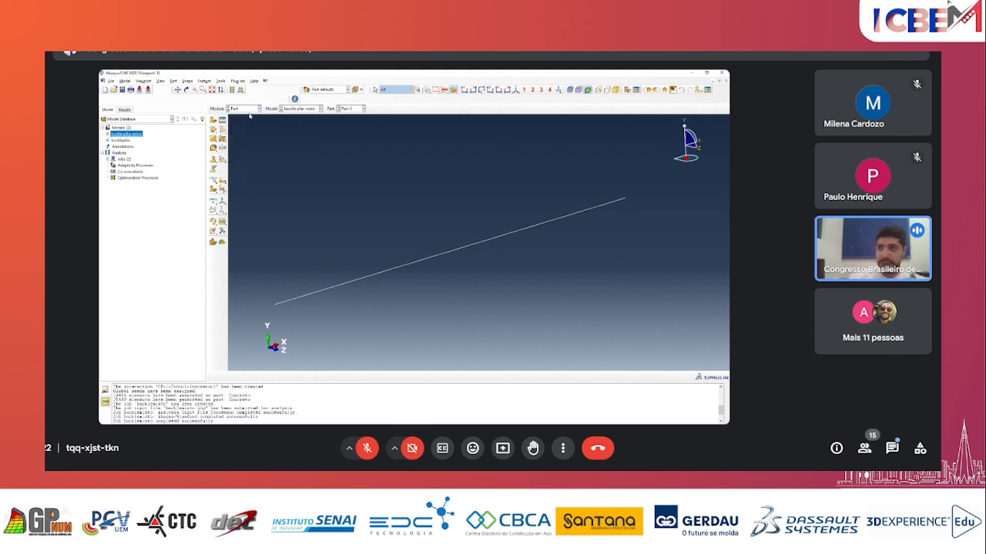
left_click(243, 109)
left_click(242, 121)
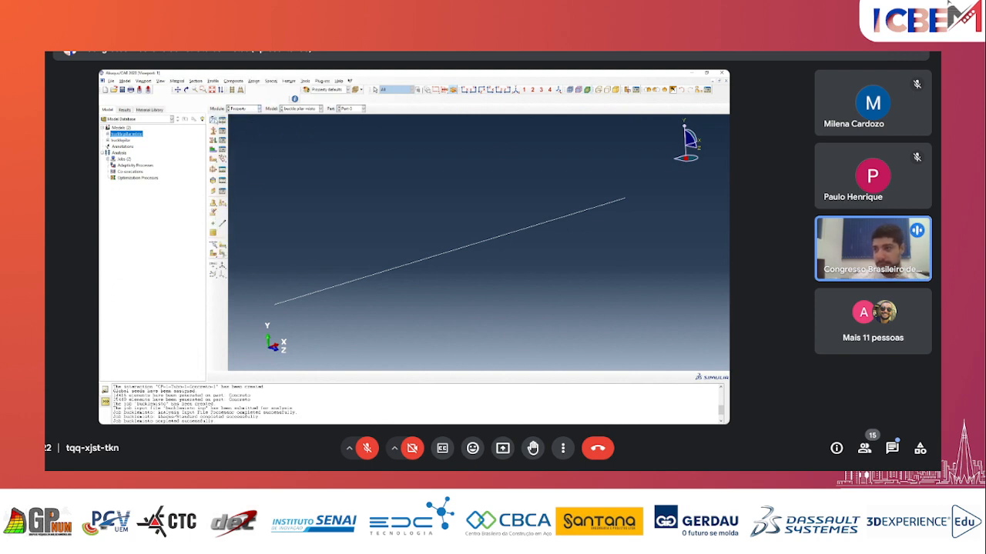
left_click(223, 120)
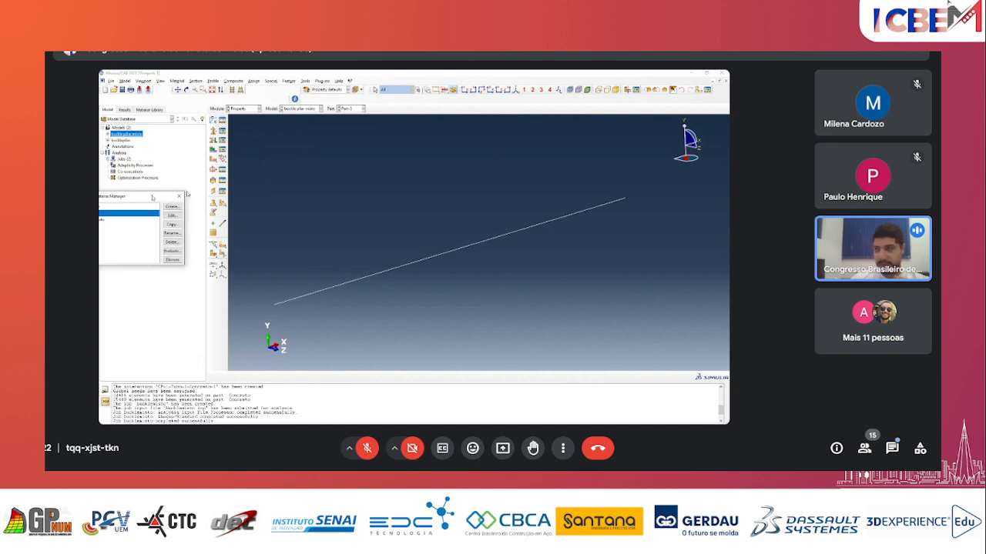
left_click_drag(153, 197, 271, 154)
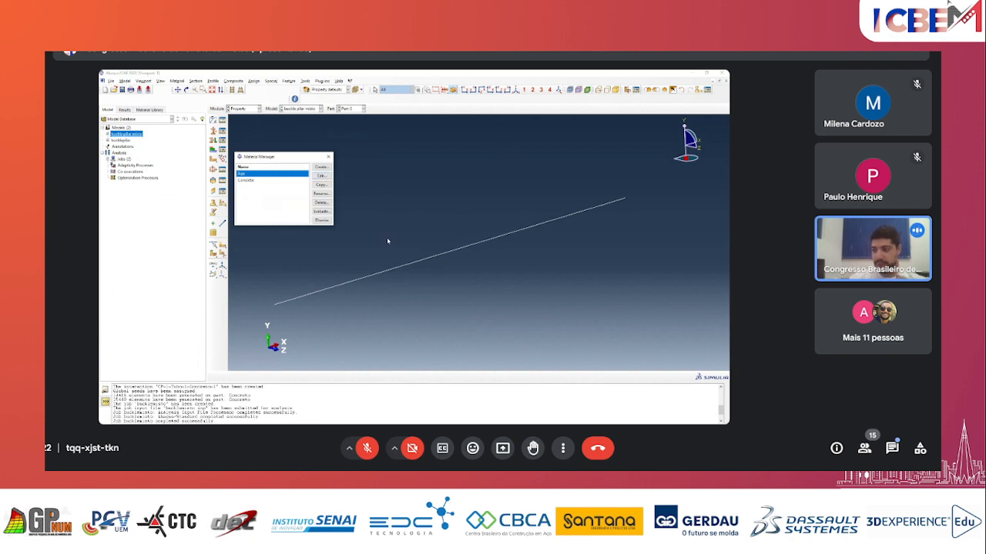
left_click(321, 166)
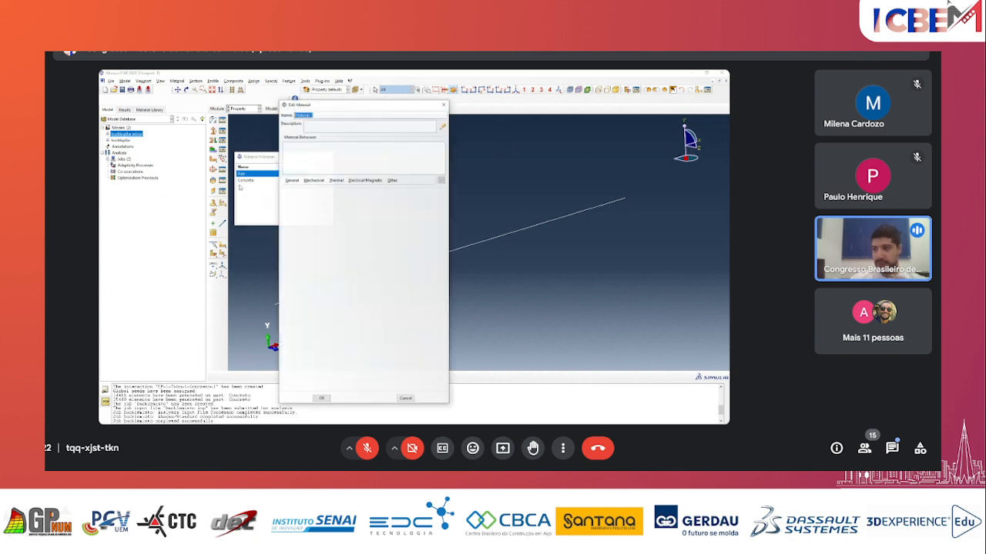
type("Aç")
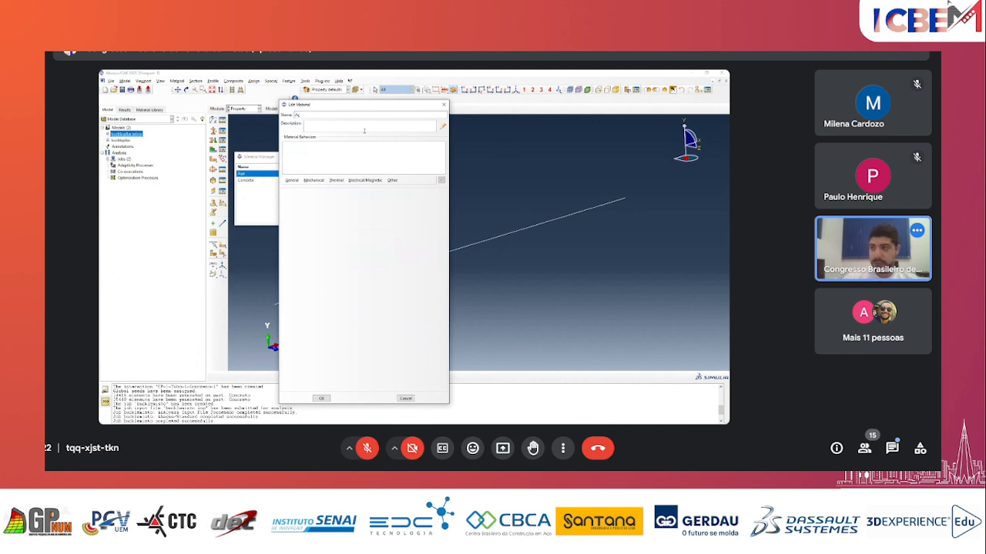
type("o CA50")
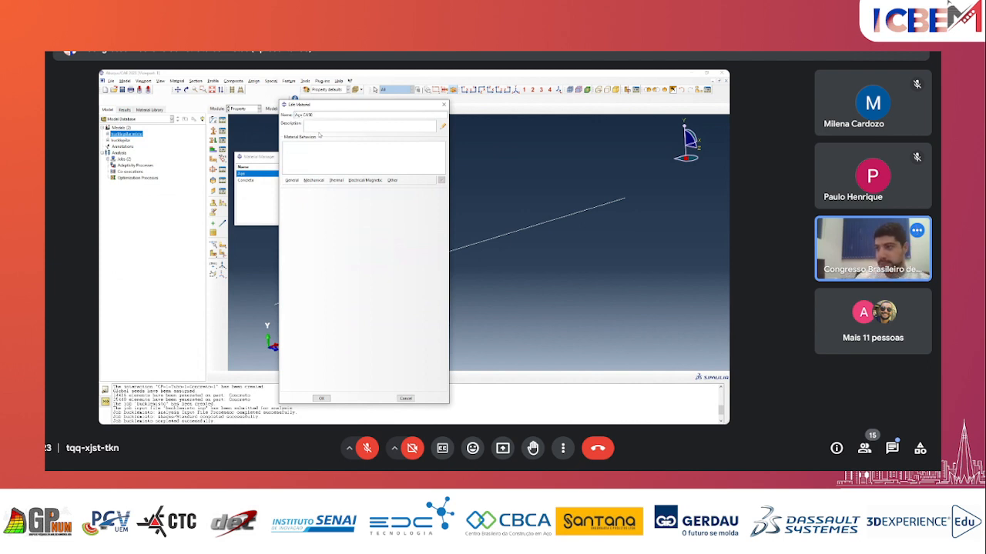
- Add the Elastic and Plastic mechanical behaviors to the Aço CA50 material
left_click(313, 180)
mouse_move(318, 187)
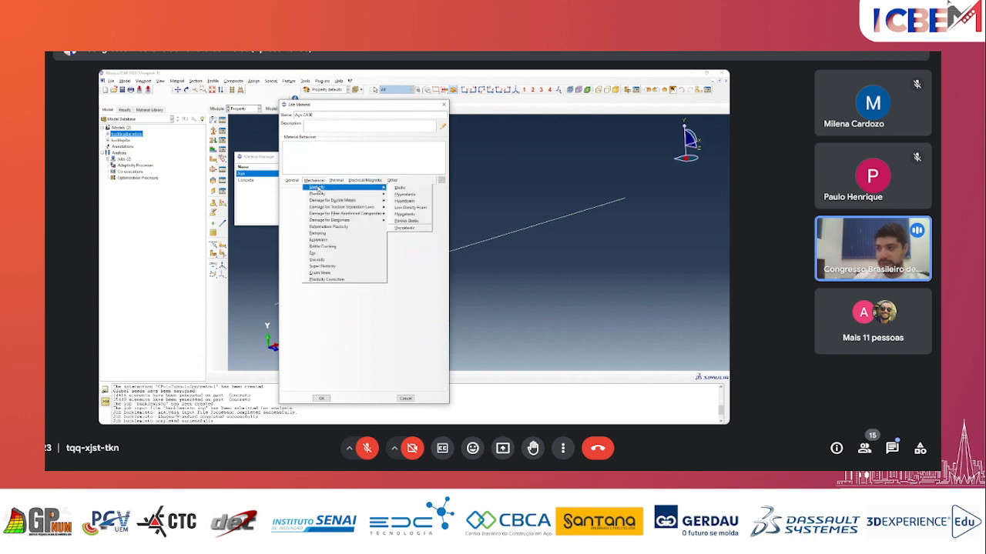
left_click(397, 188)
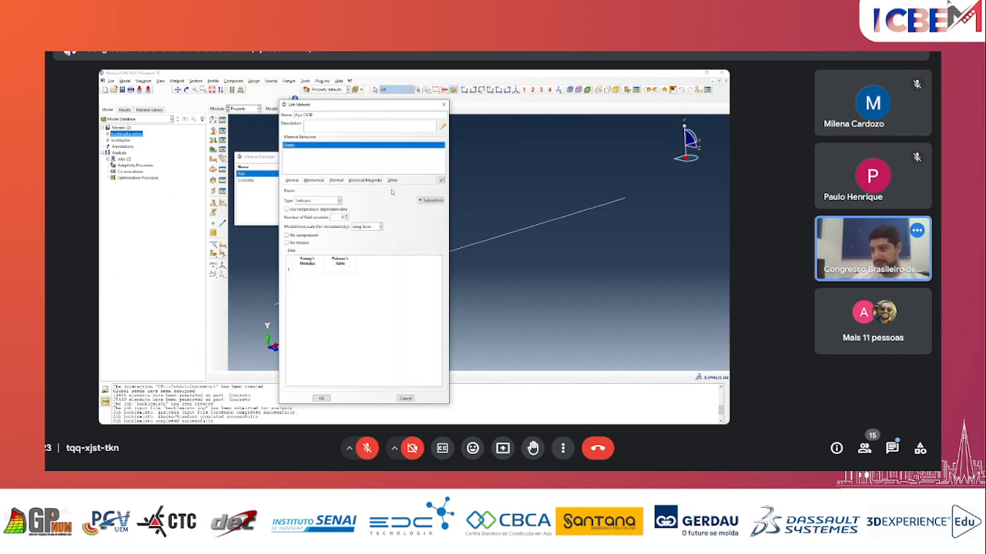
left_click(316, 182)
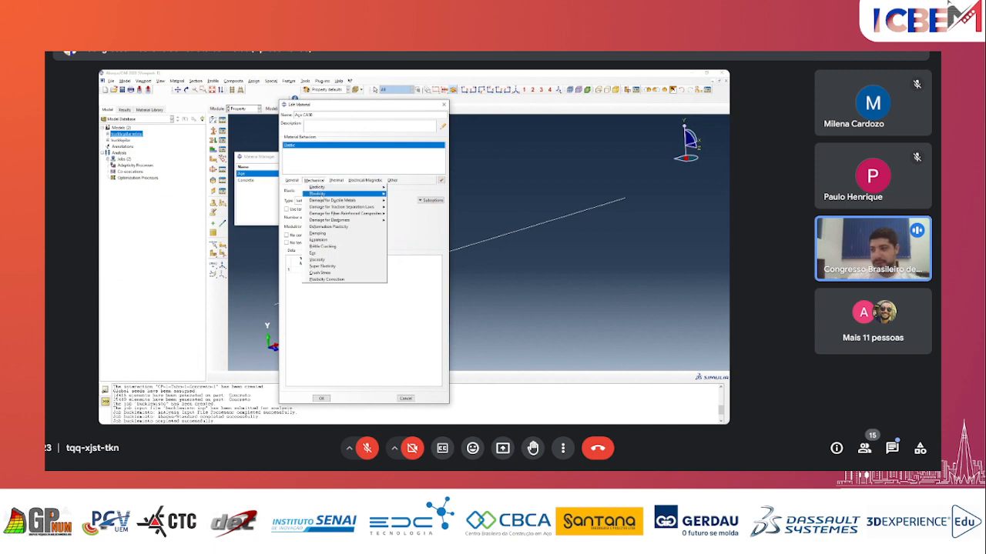
mouse_move(339, 193)
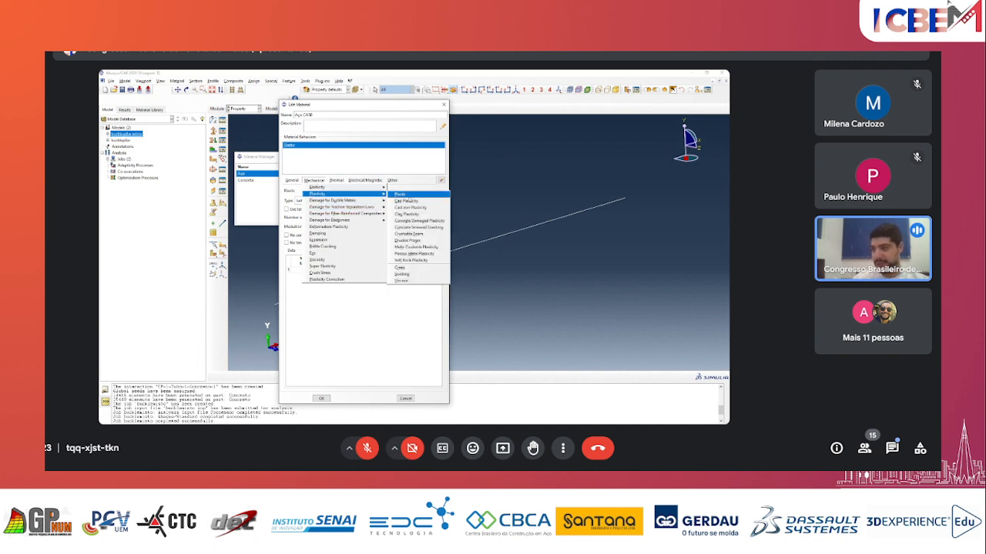
left_click(401, 195)
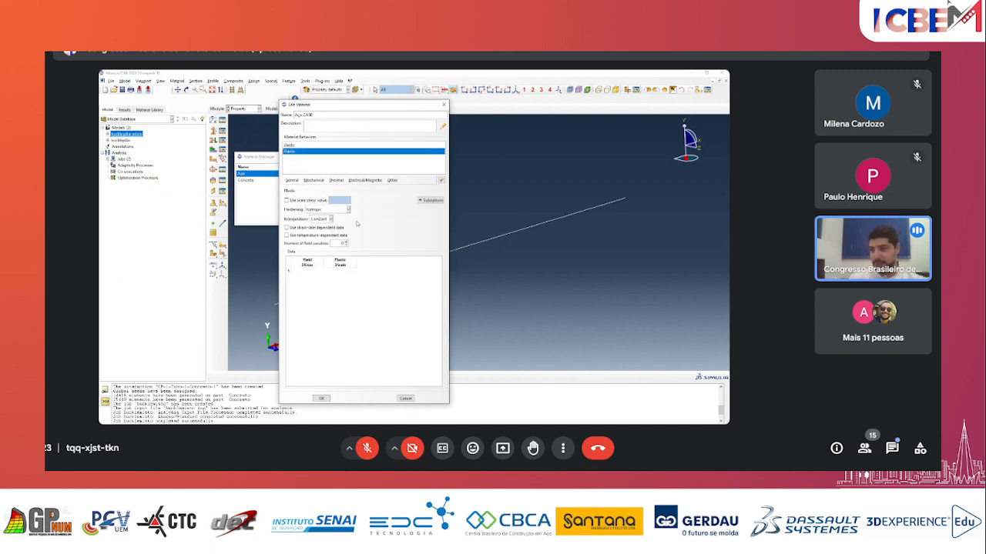
- Set the material's elastic data to a Young's modulus of 200000 and a Poisson's ratio of 0.3
left_click(290, 146)
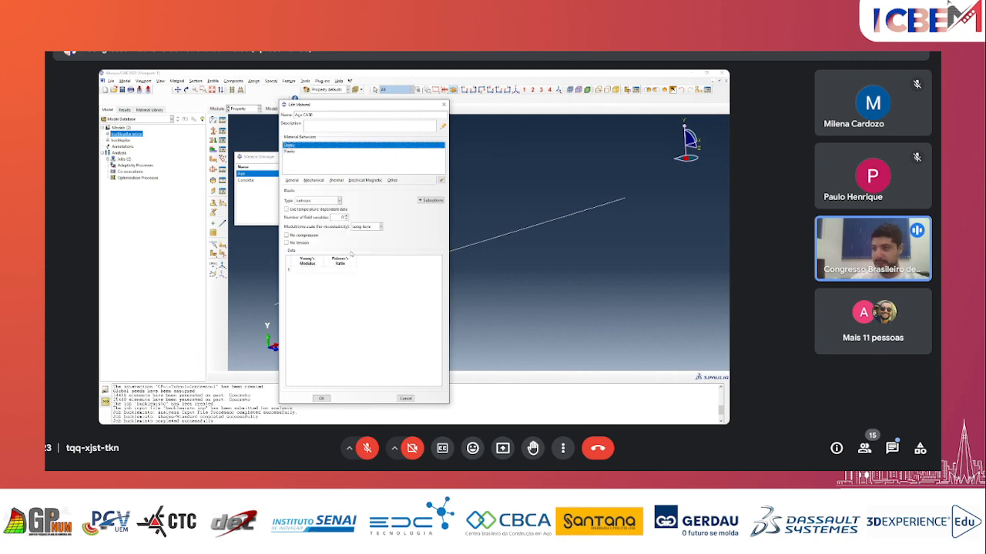
left_click(311, 271)
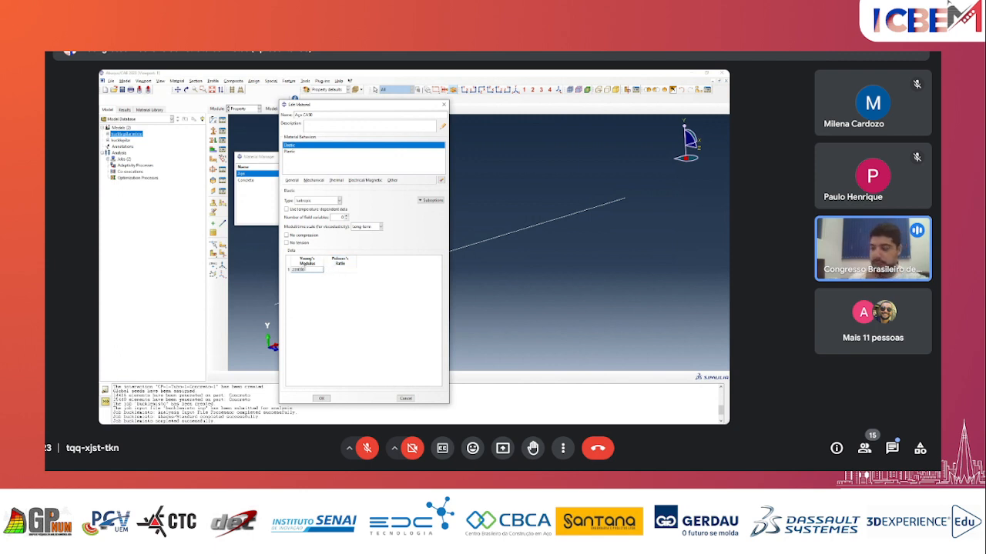
left_click(340, 270)
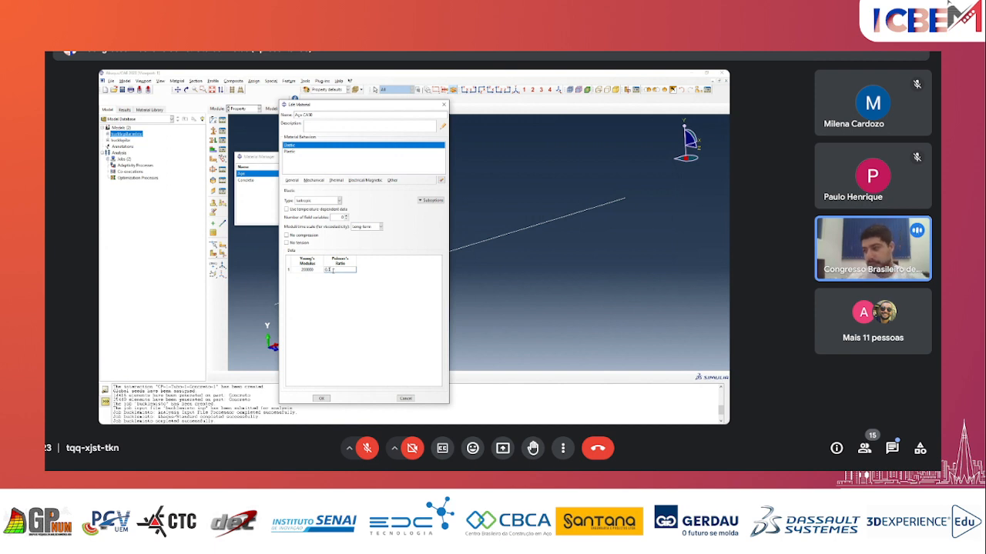
- Enter the first plastic data row of the Aço CA50 material with yield stress 500 and plastic strain 0
left_click(320, 151)
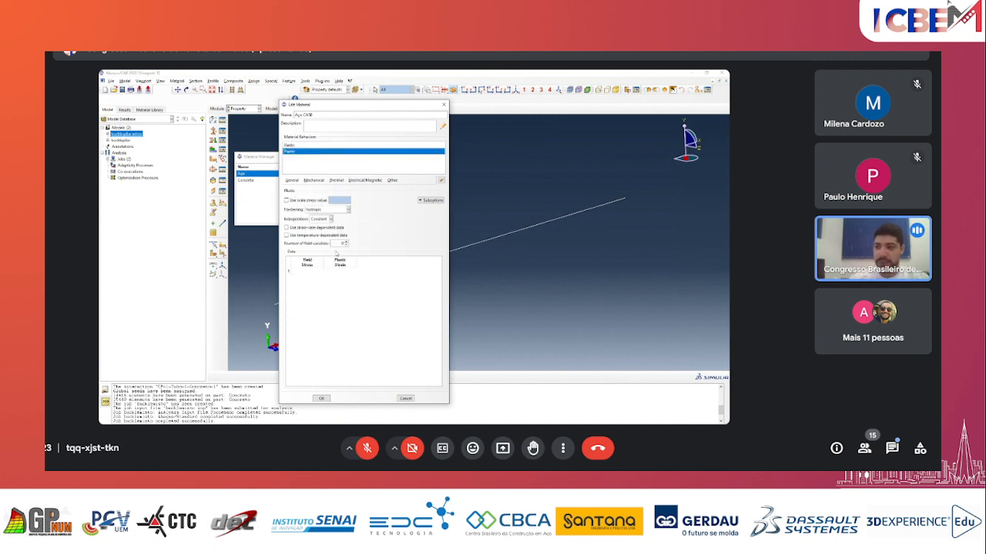
left_click(305, 272)
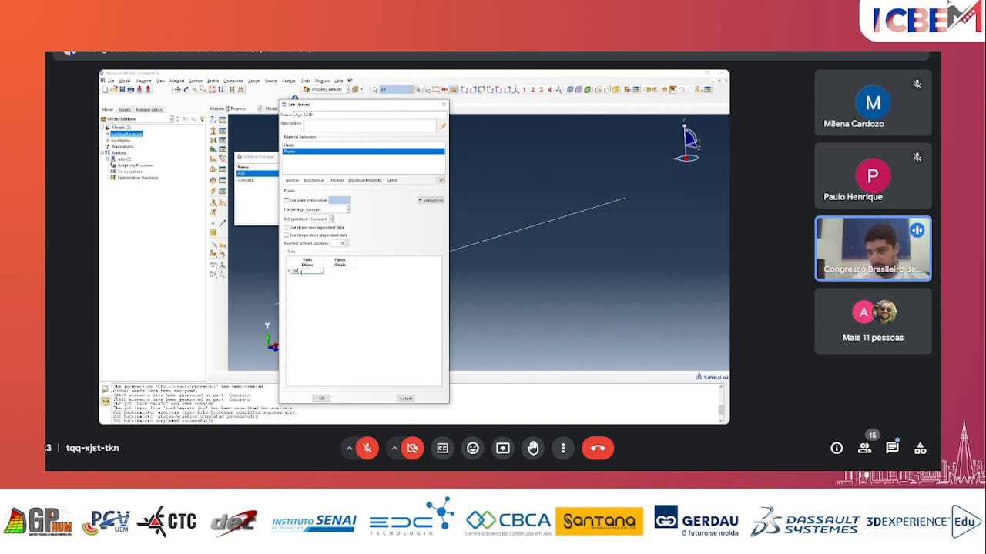
left_click(333, 271)
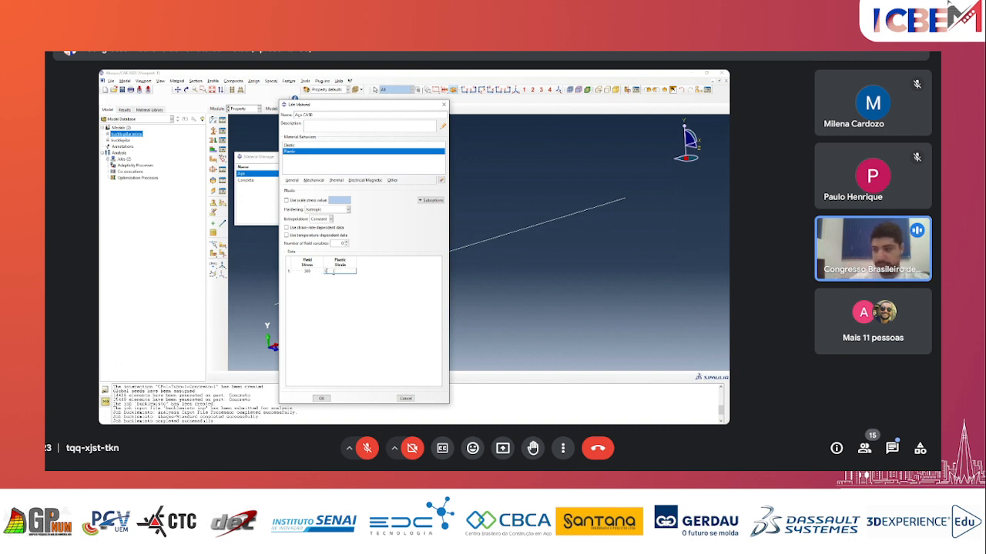
left_click(320, 270)
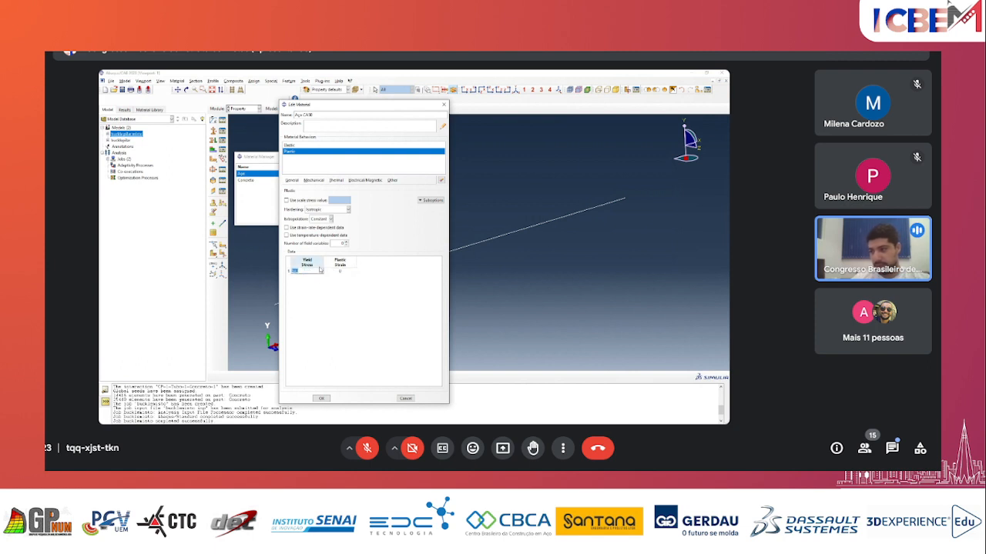
- Add a second plastic data row with yield stress 600 and its plastic strain, and save the Aço CA50 material
right_click(315, 272)
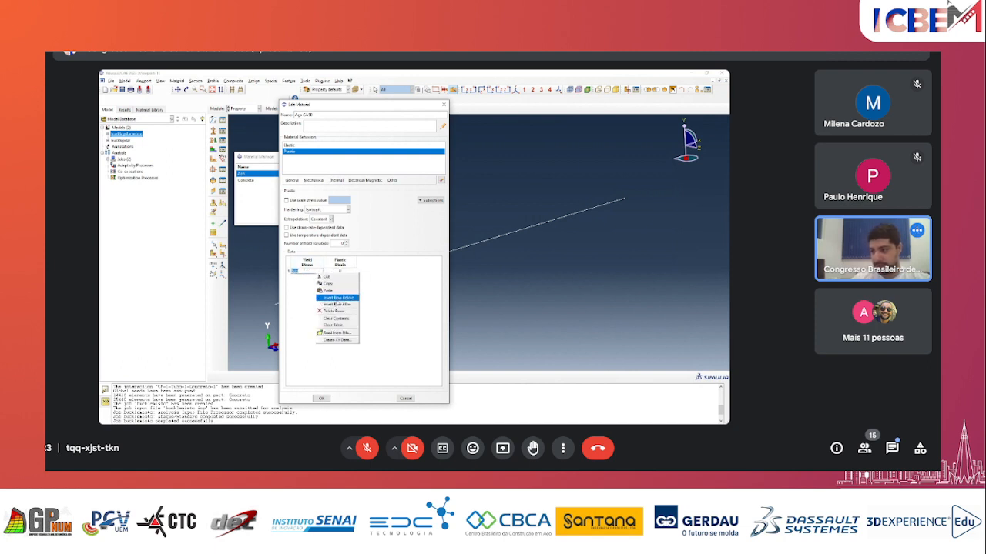
left_click(344, 305)
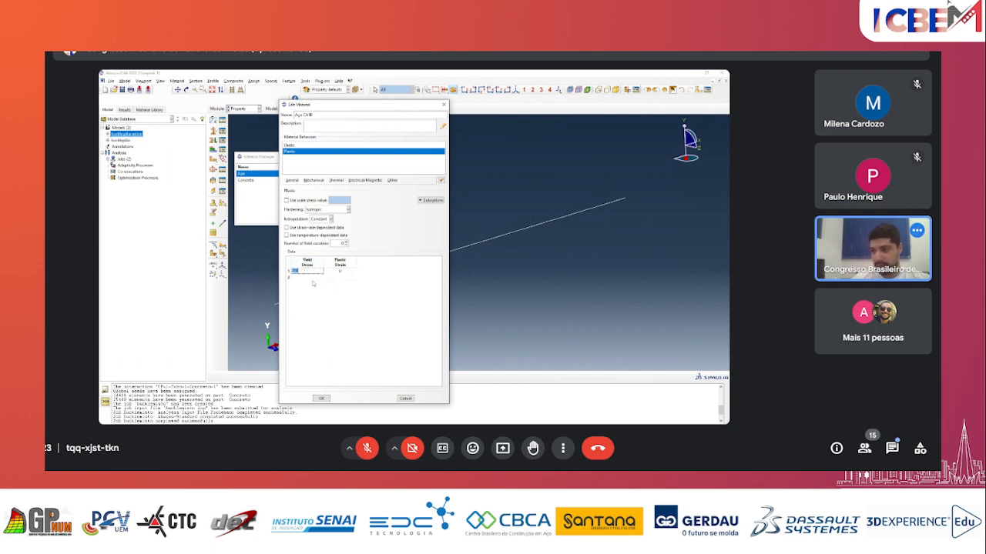
left_click(308, 278)
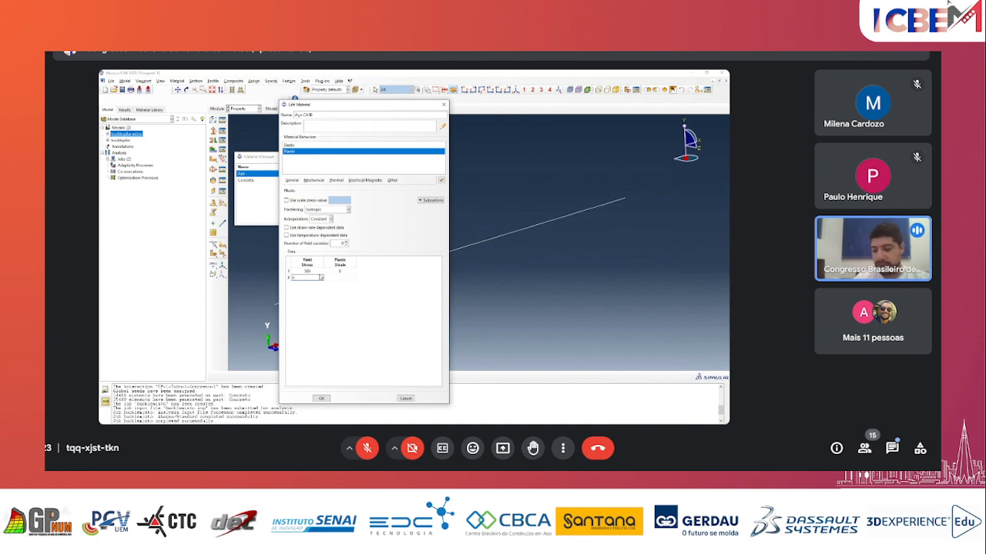
type("600")
left_click(333, 280)
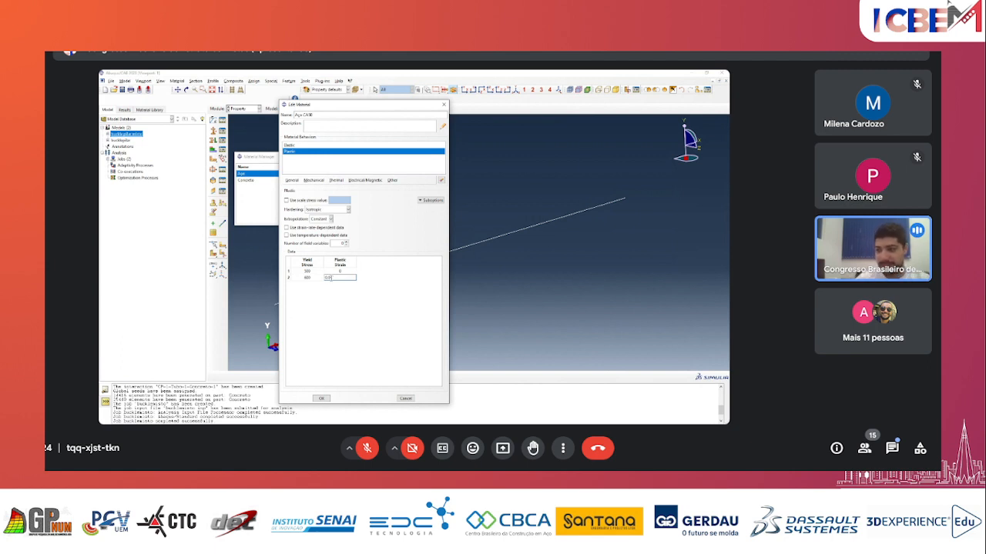
left_click(308, 272)
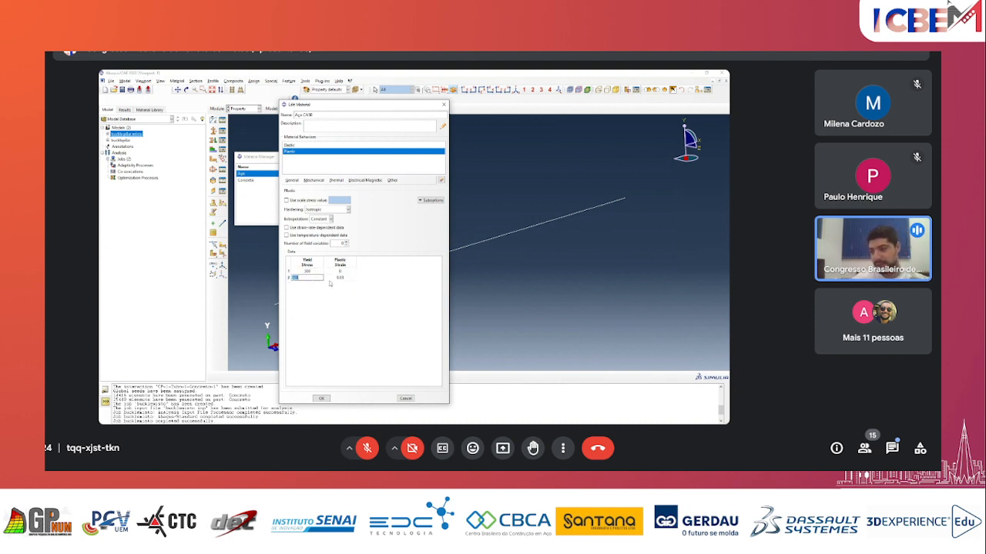
left_click(341, 277)
left_click_drag(311, 282, 340, 279)
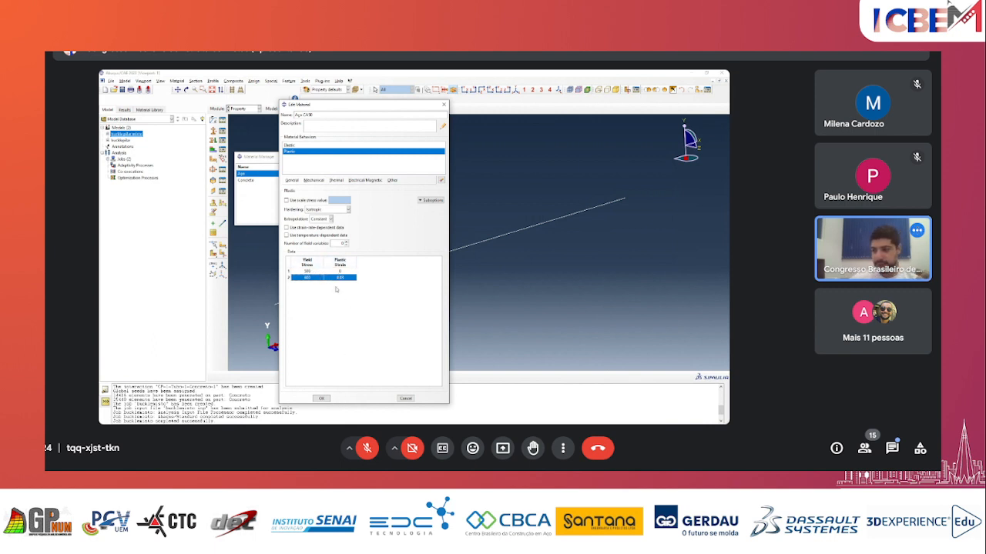
left_click(322, 399)
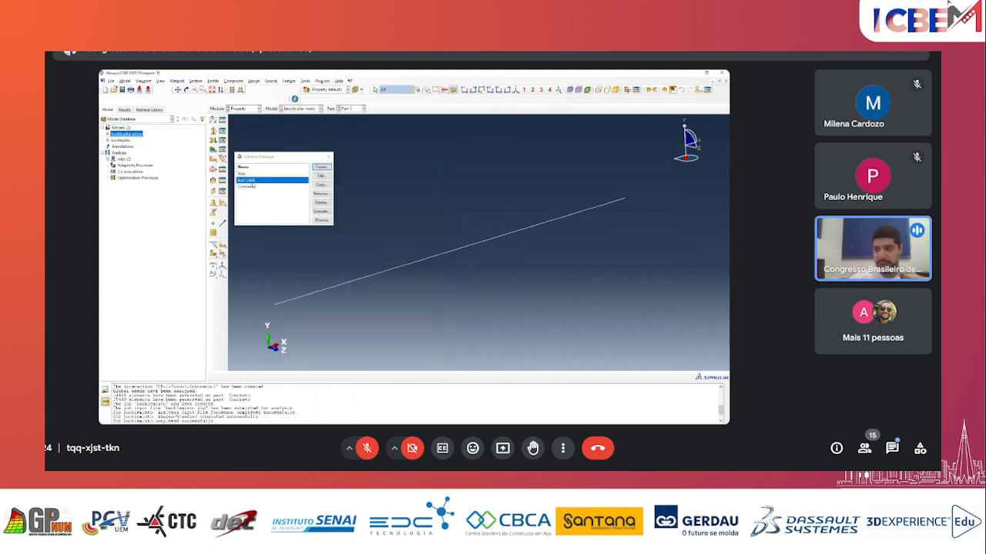
- Create a solid homogeneous section named CA50 using the Aço CA50 material
left_click(214, 130)
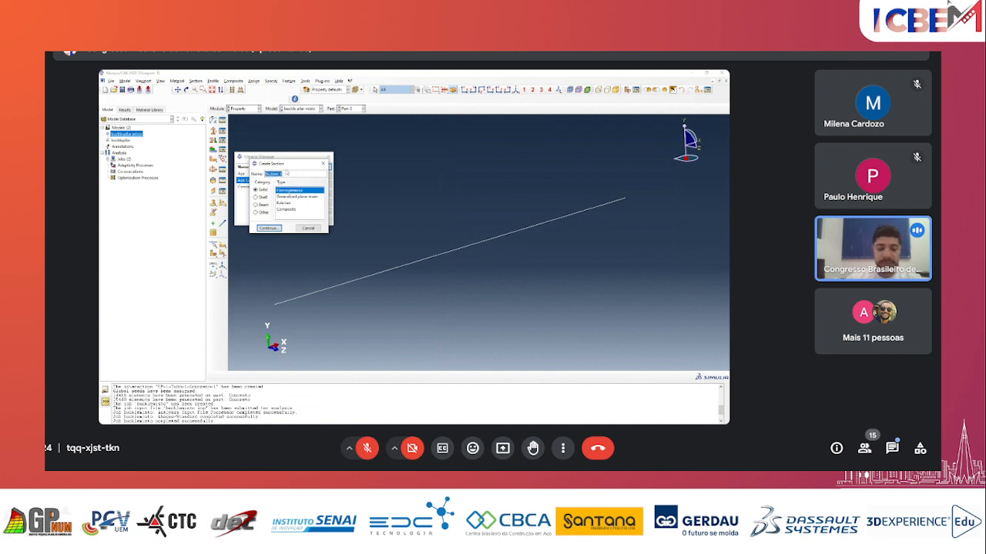
type("CA50")
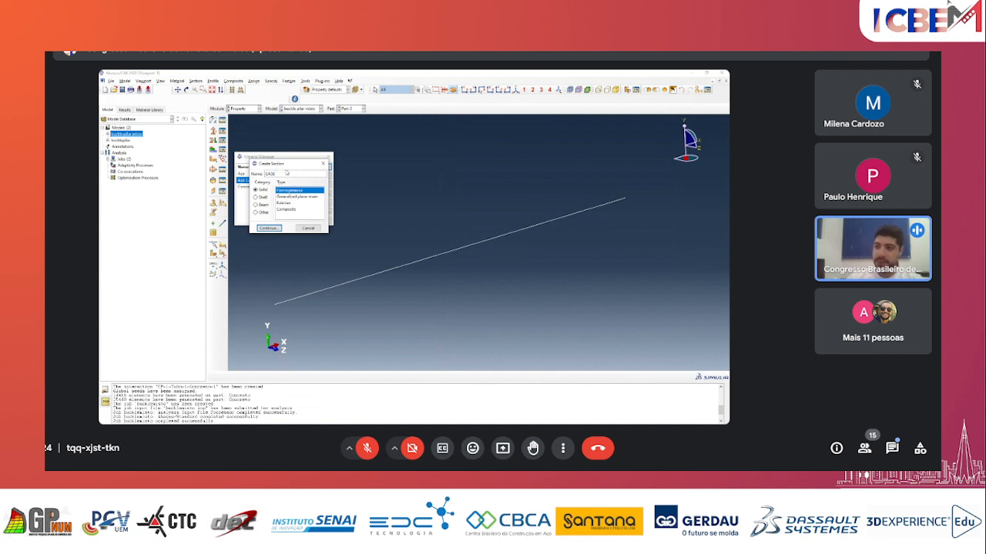
left_click(268, 228)
left_click(309, 156)
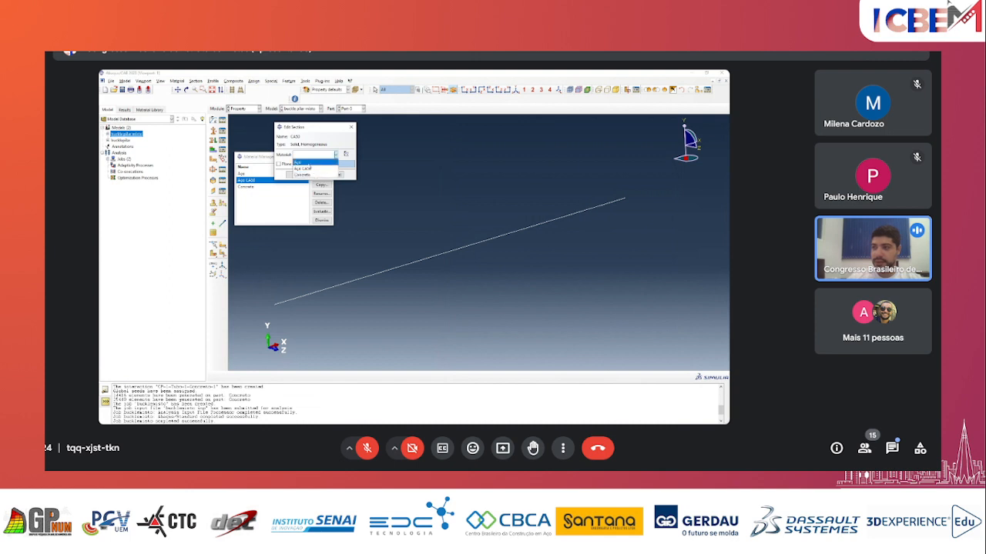
left_click(310, 167)
left_click(295, 175)
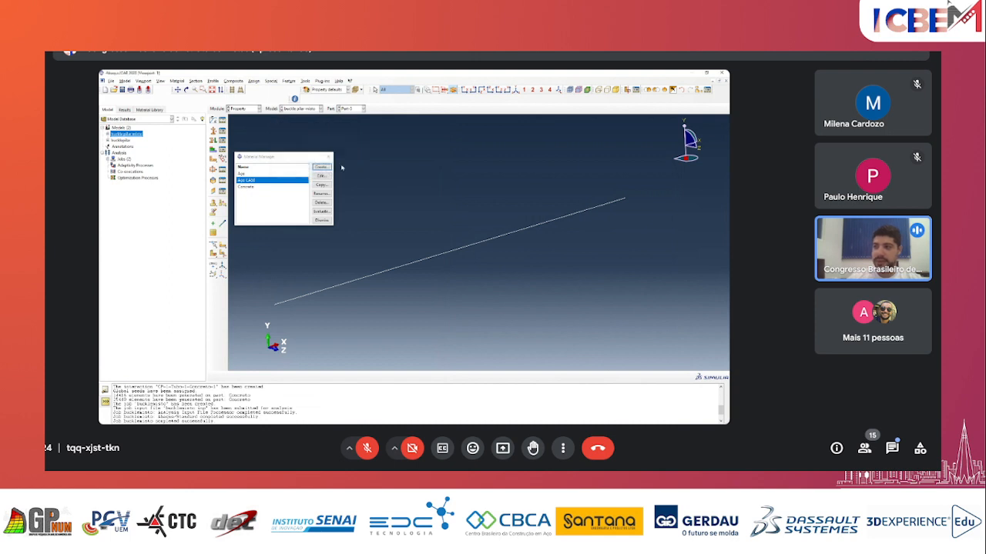
left_click(321, 220)
- Try to assign a section to the wire bar, discarding the section assignment changes
left_click(214, 141)
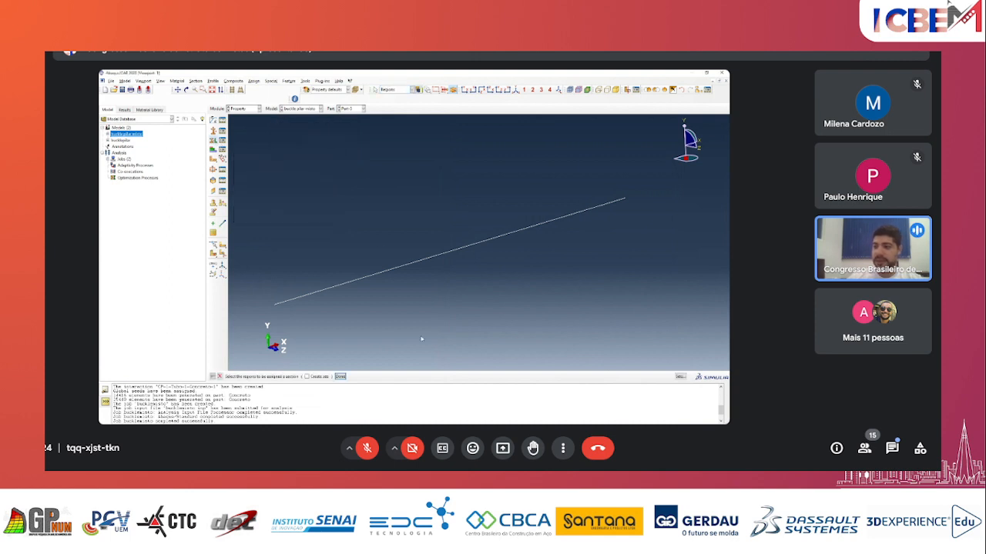
left_click_drag(507, 319, 416, 231)
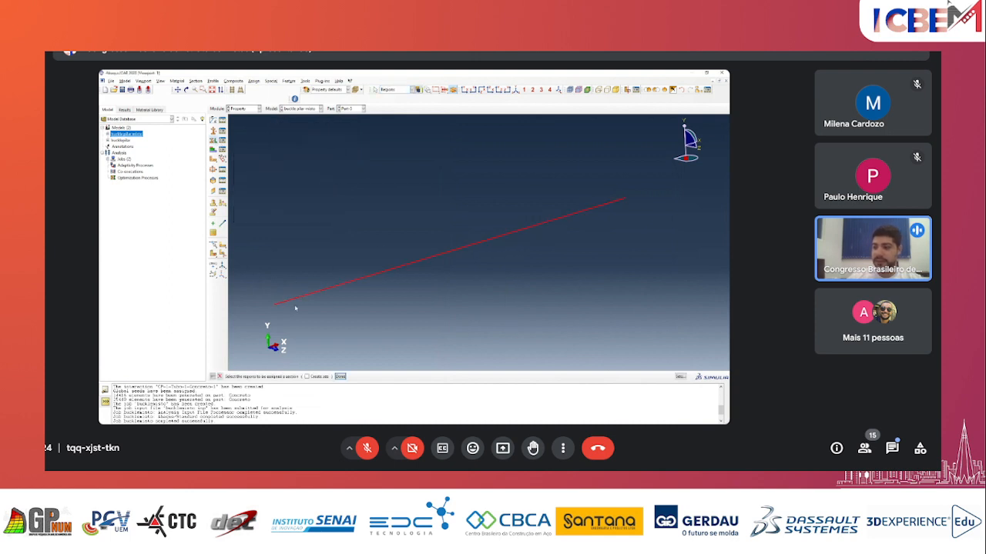
left_click(339, 376)
left_click(346, 178)
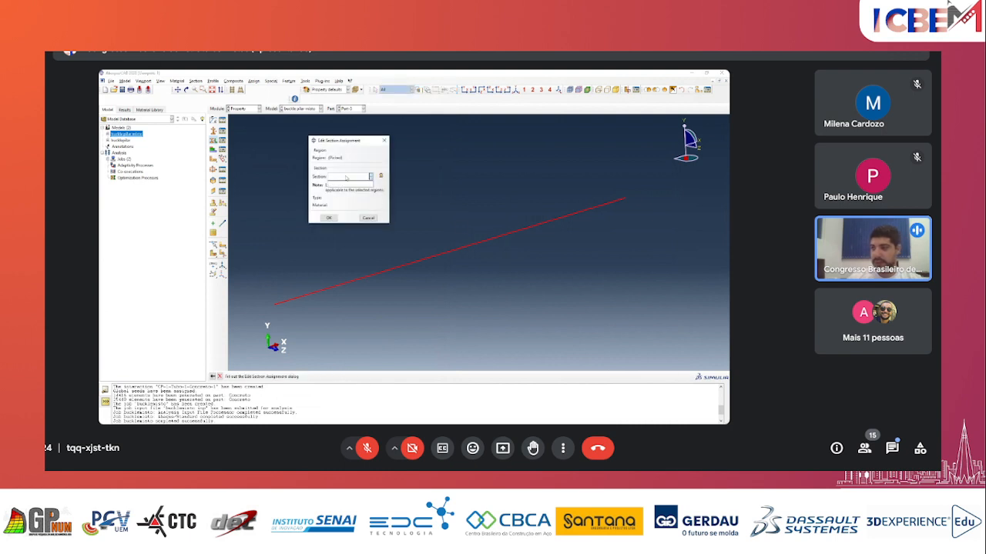
left_click(346, 178)
left_click(370, 178)
left_click(339, 194)
left_click(369, 218)
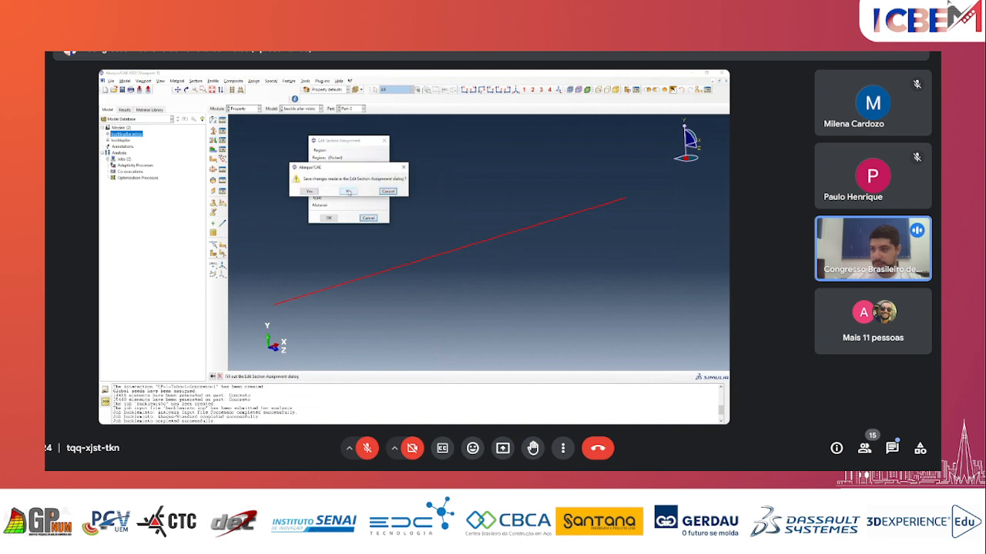
left_click(348, 192)
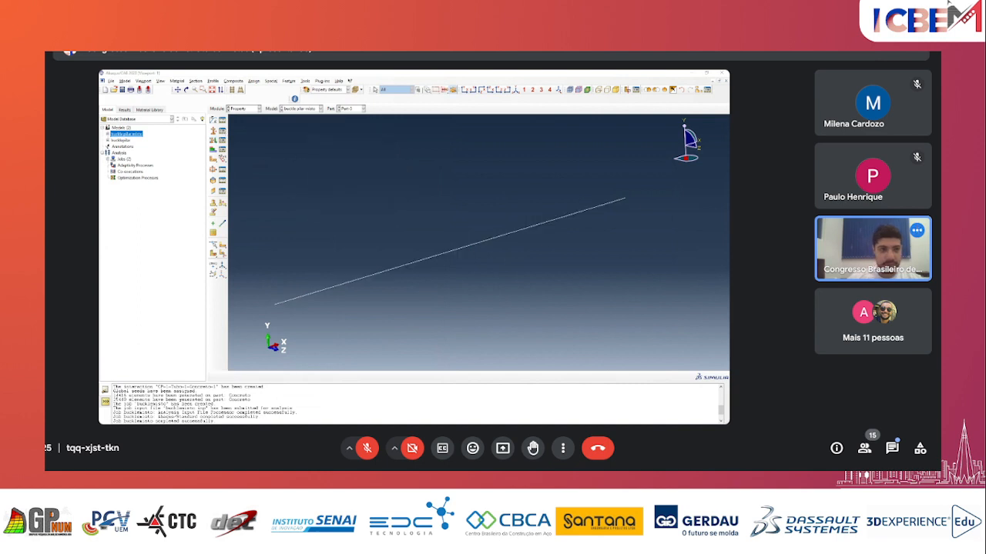
- Edit the CA50 section to enable the plane stress/strain thickness and set it to 12.5
left_click(223, 131)
left_click(312, 162)
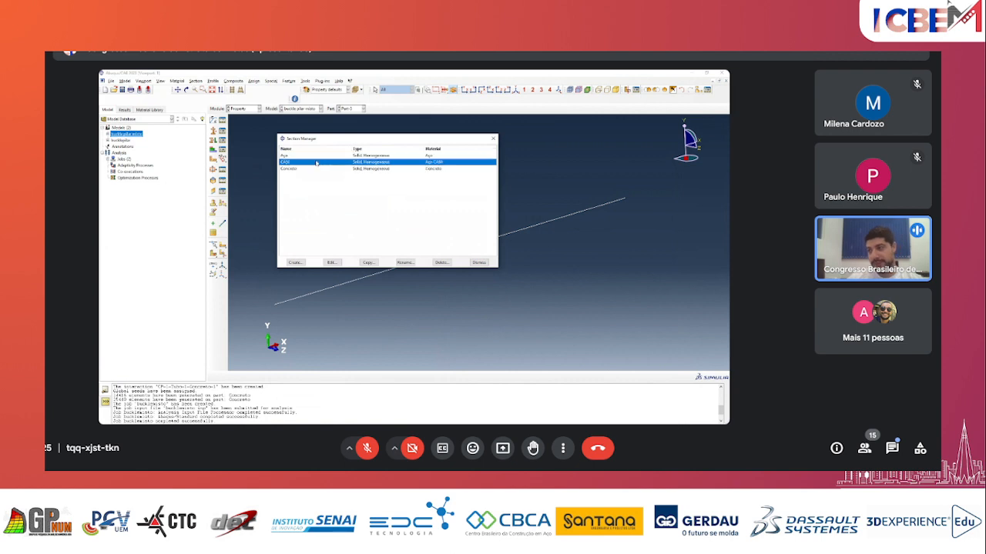
left_click(330, 263)
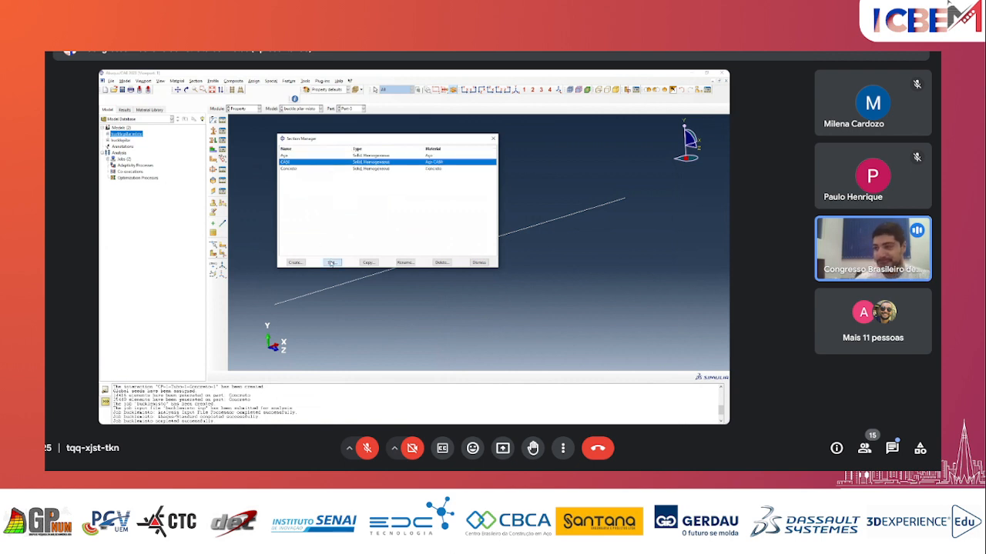
left_click_drag(318, 128, 255, 190)
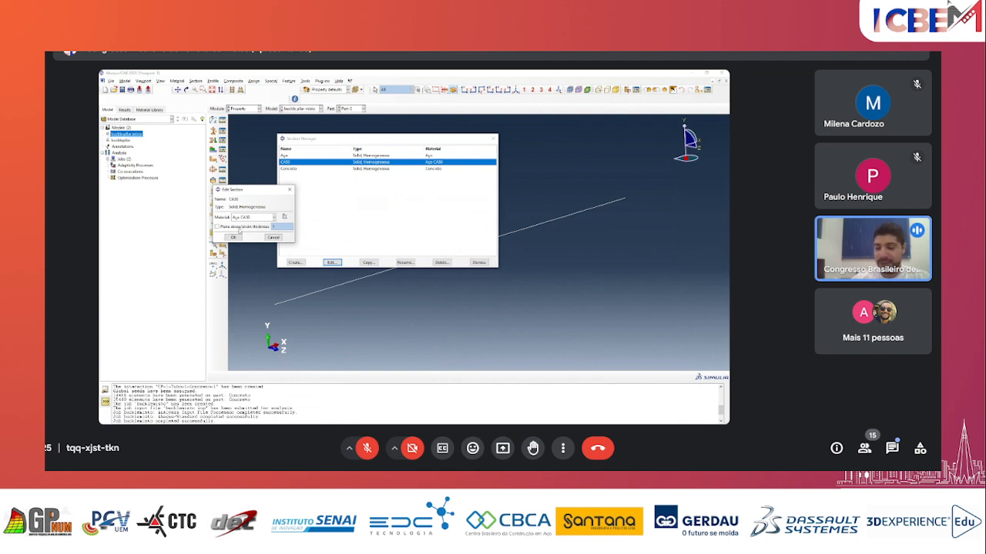
left_click(240, 228)
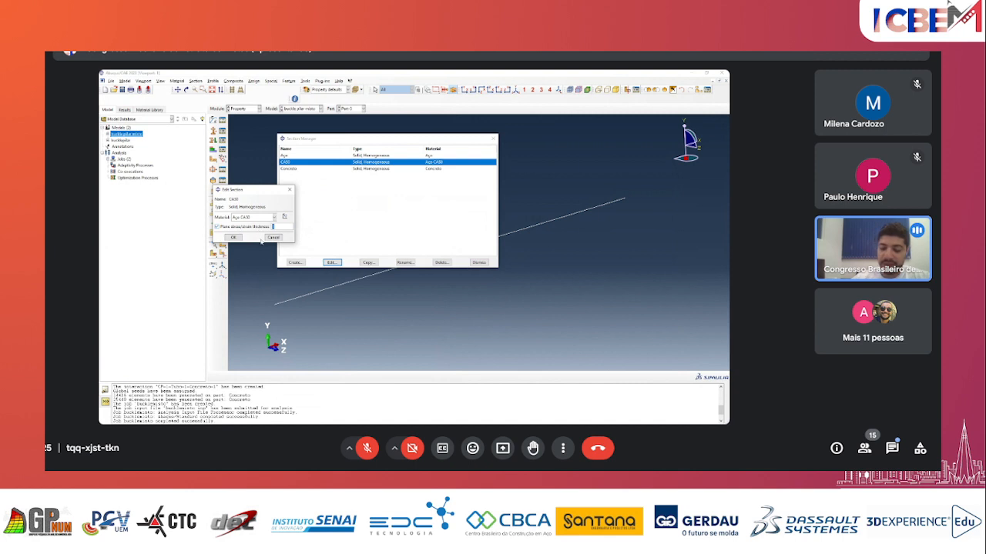
type("12.5")
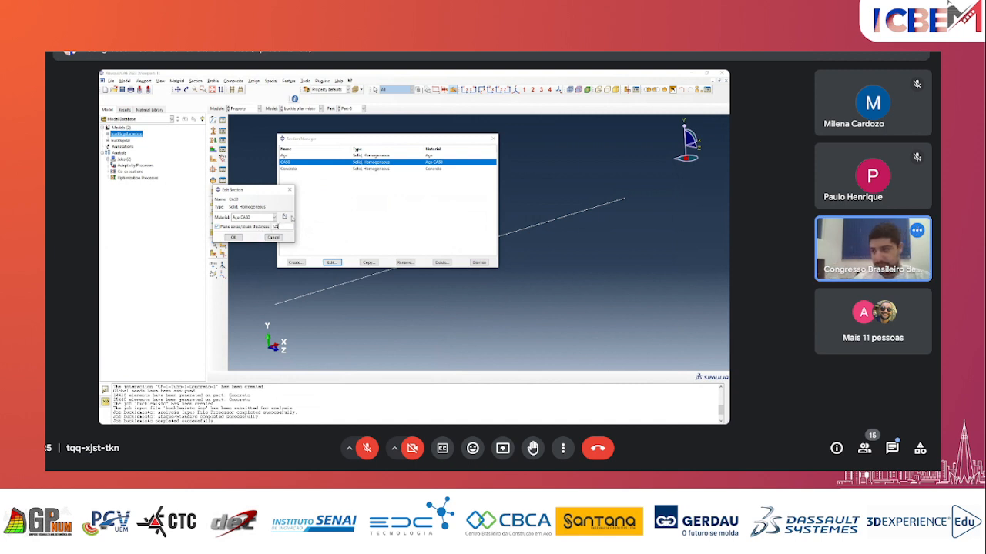
left_click(285, 217)
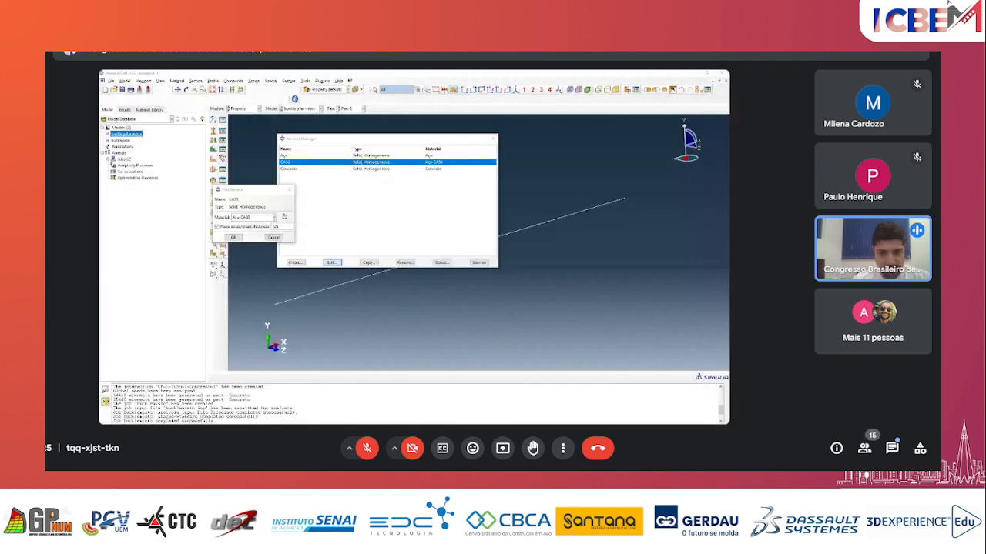
left_click(257, 192)
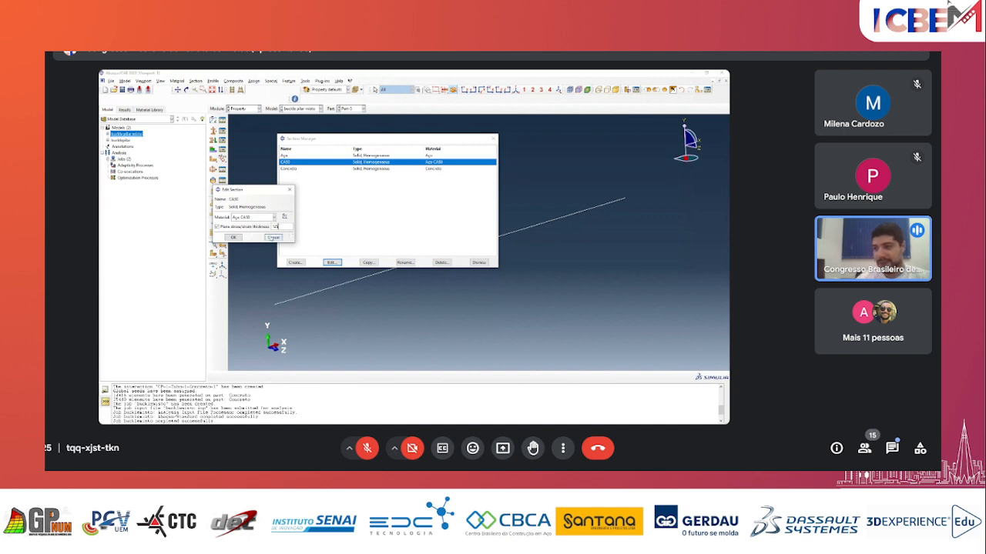
left_click(233, 237)
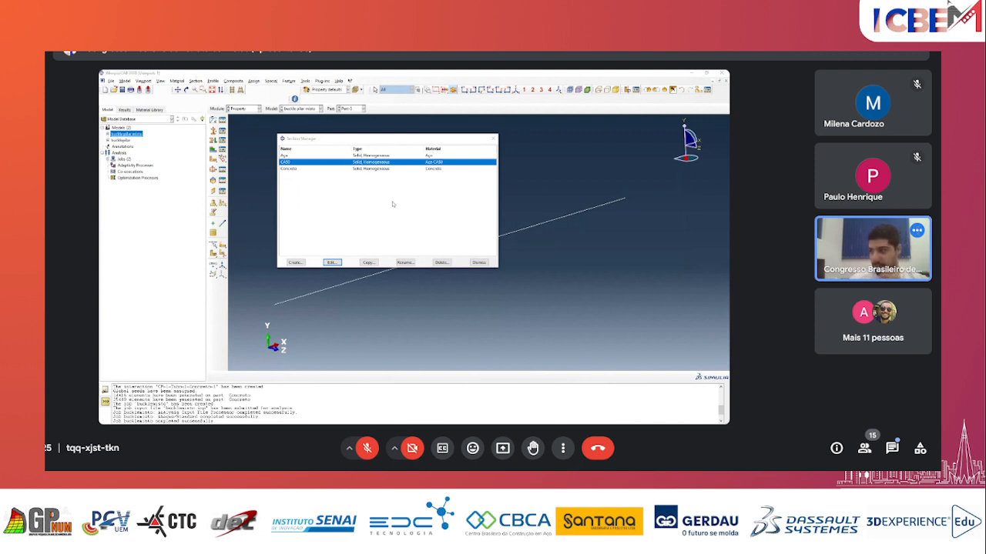
- Recheck the CA50 section's definition and delete the section
left_click(333, 163)
left_click(331, 263)
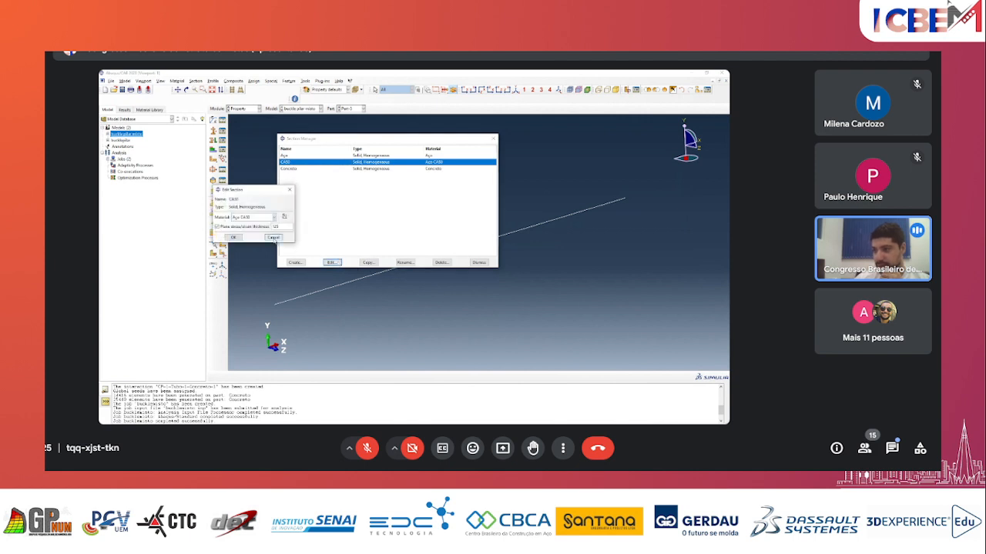
left_click(274, 237)
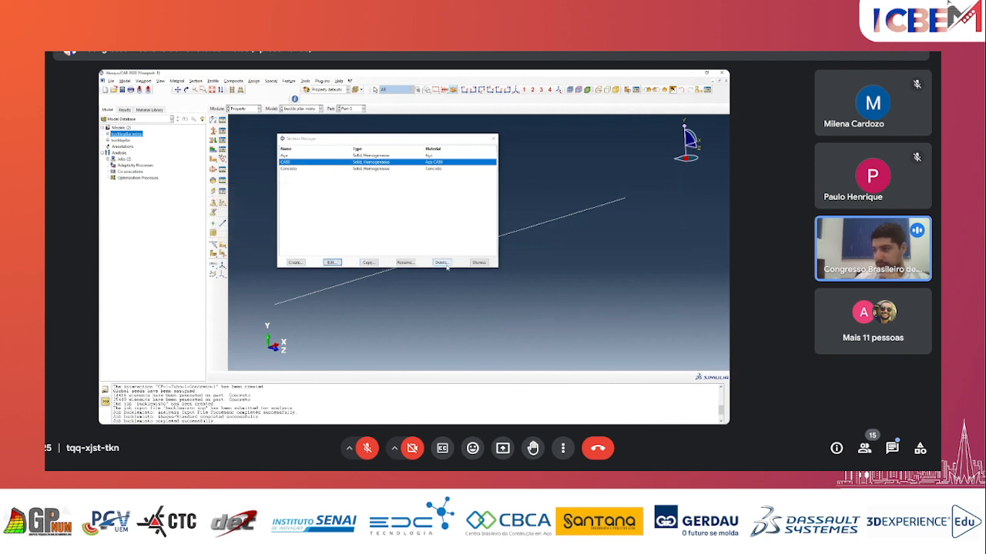
left_click(405, 263)
left_click(442, 263)
left_click(401, 260)
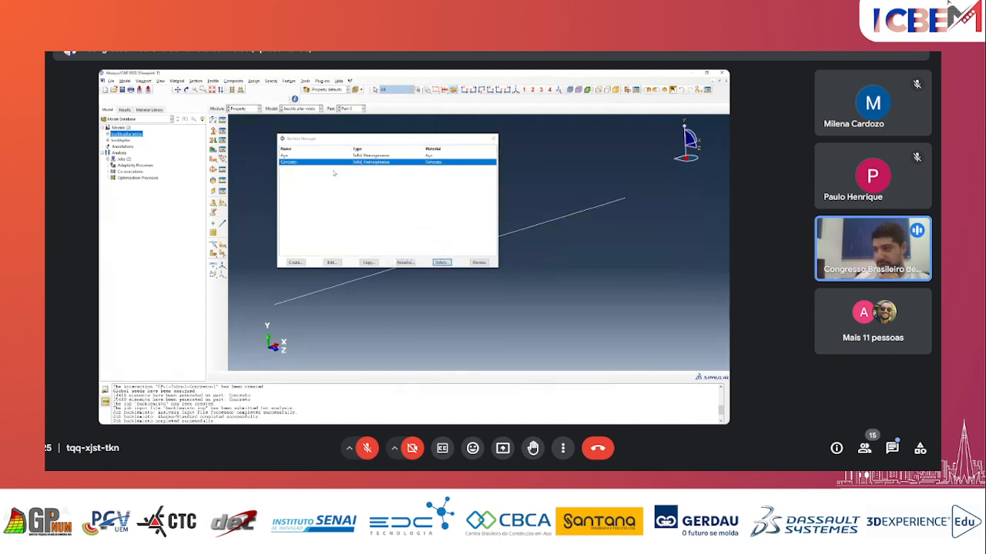
left_click(479, 263)
- Create a truss section in the beam category, named CA50
left_click(222, 131)
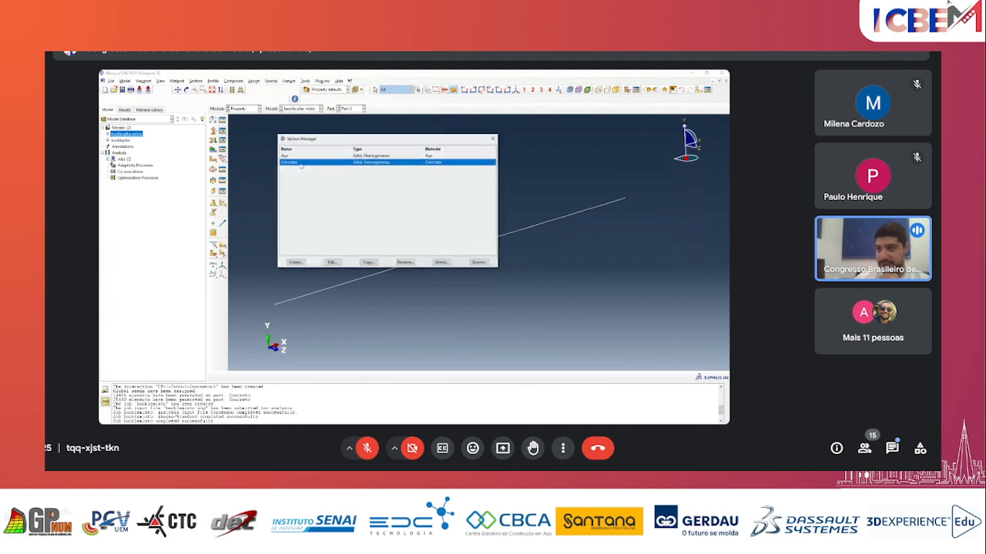
left_click_drag(320, 139, 292, 147)
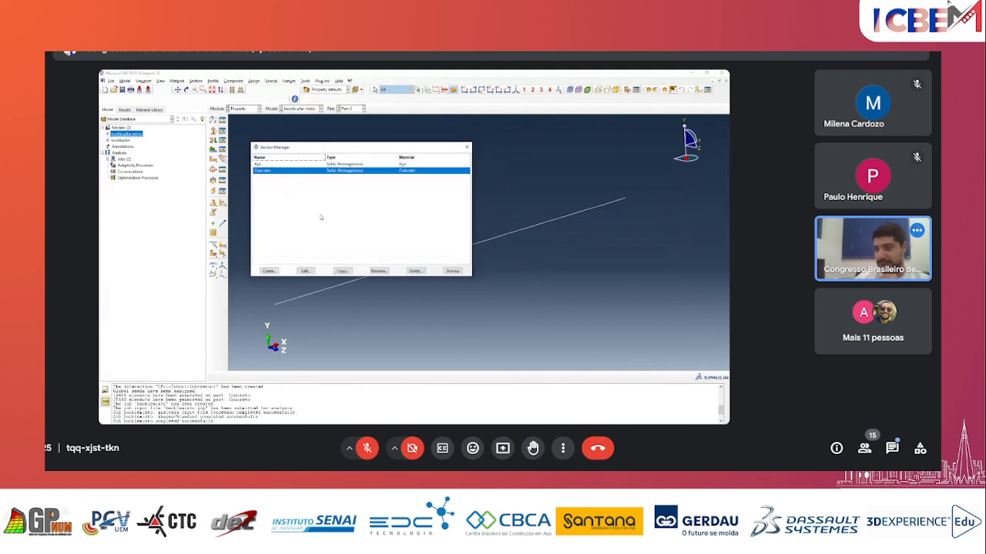
left_click(453, 271)
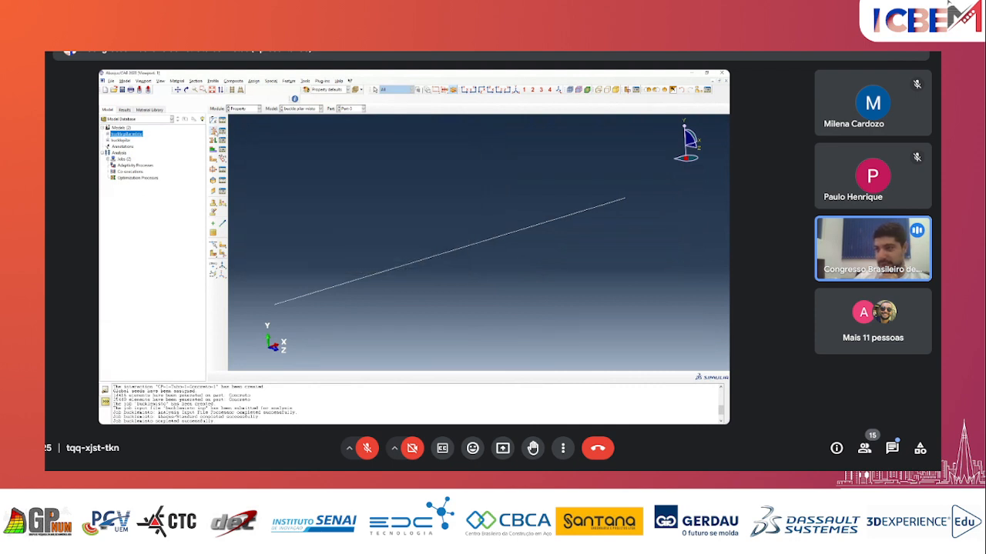
left_click(214, 131)
left_click_drag(298, 165, 334, 166)
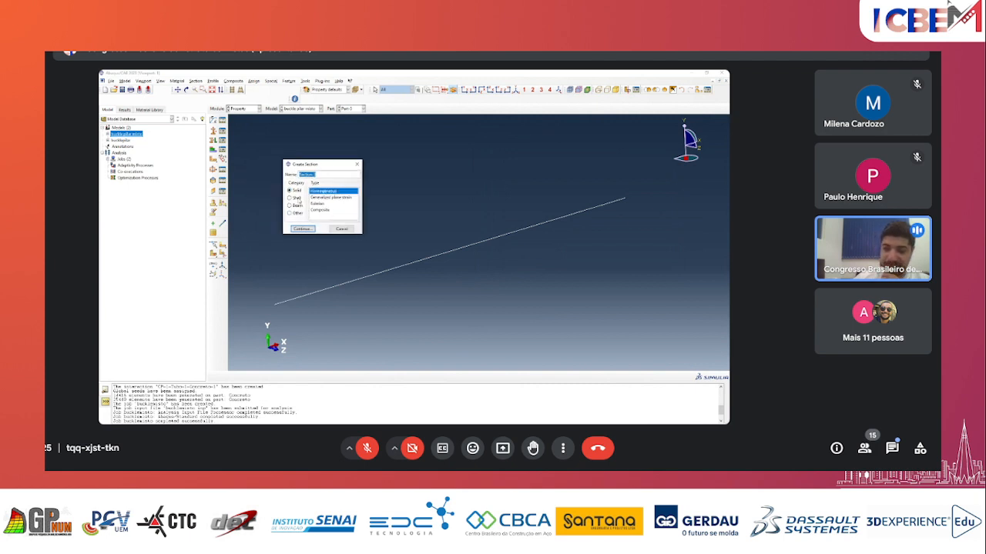
left_click(291, 205)
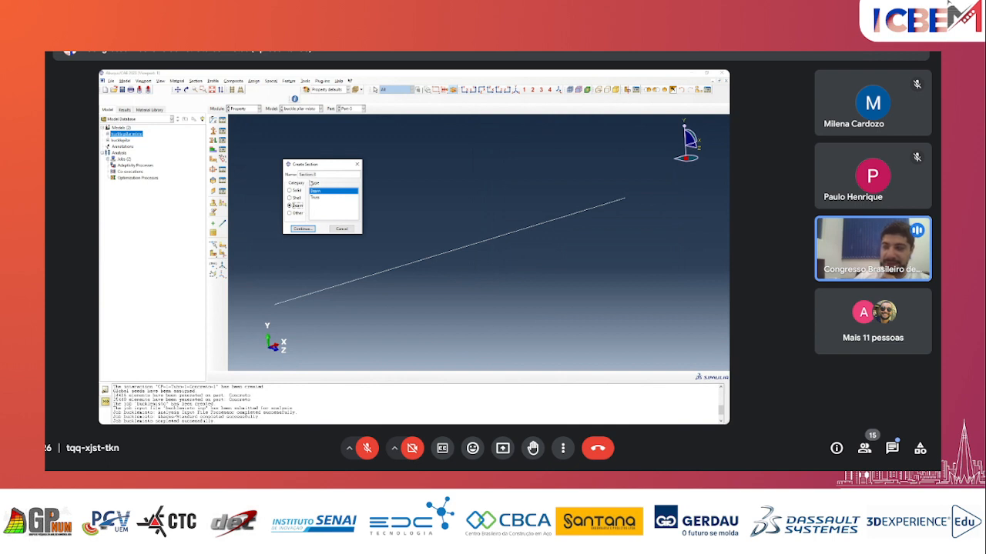
left_click(320, 198)
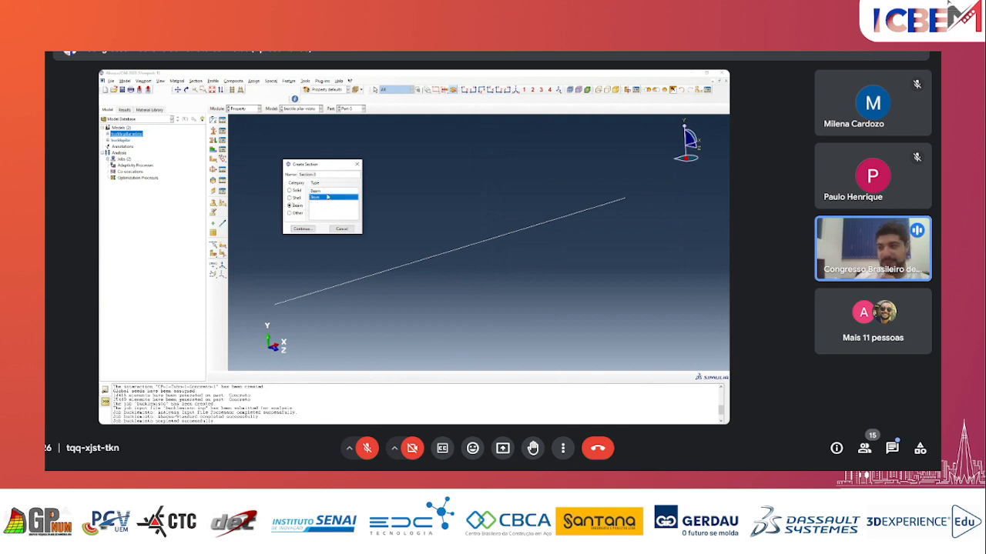
double_click(320, 175)
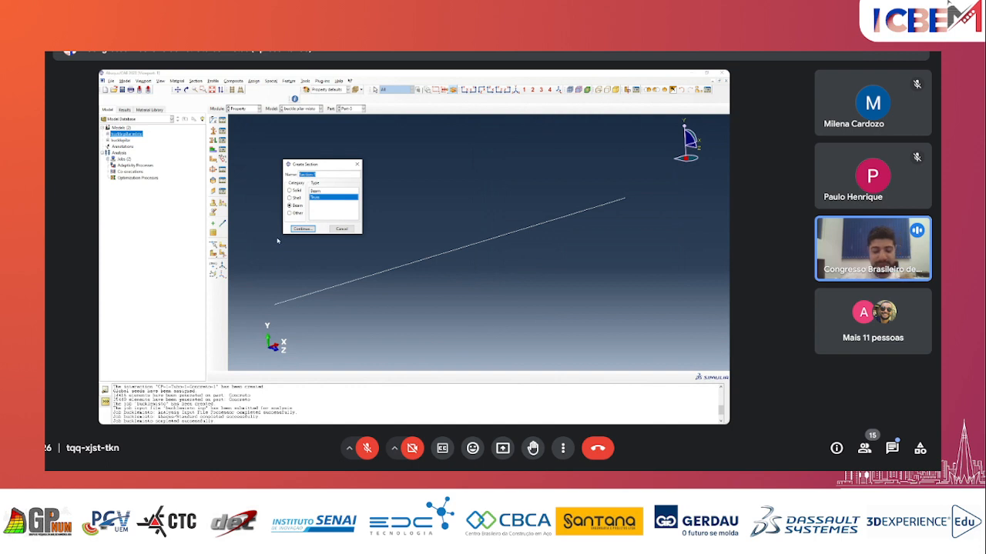
type("CAS")
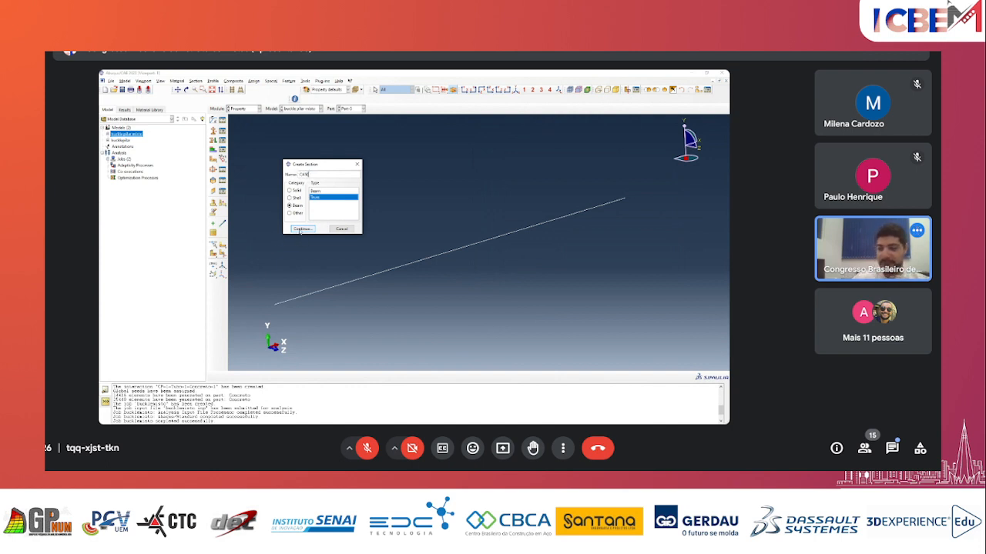
left_click(301, 230)
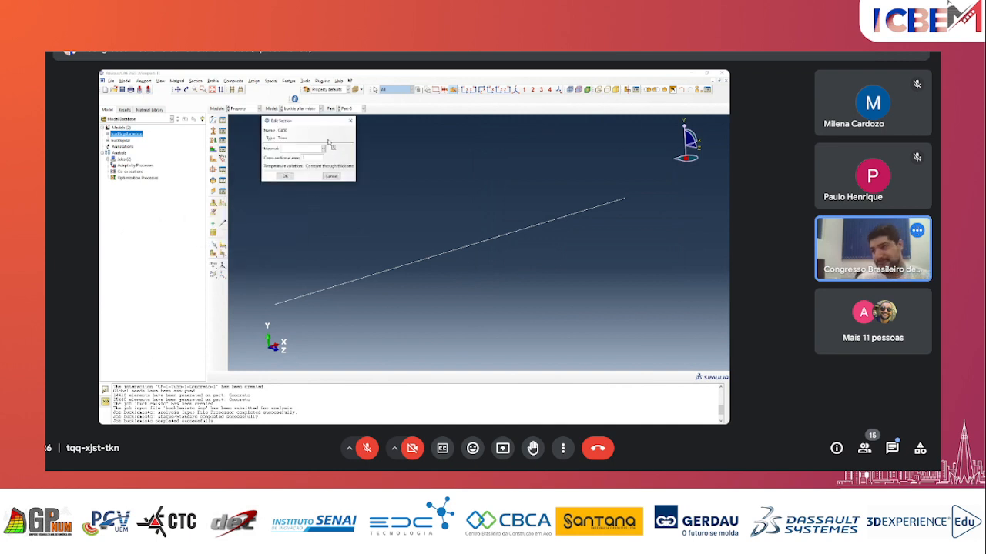
- Define the CA50 truss section with the Aço CA50 material and a cross-sectional area of 125
left_click(297, 169)
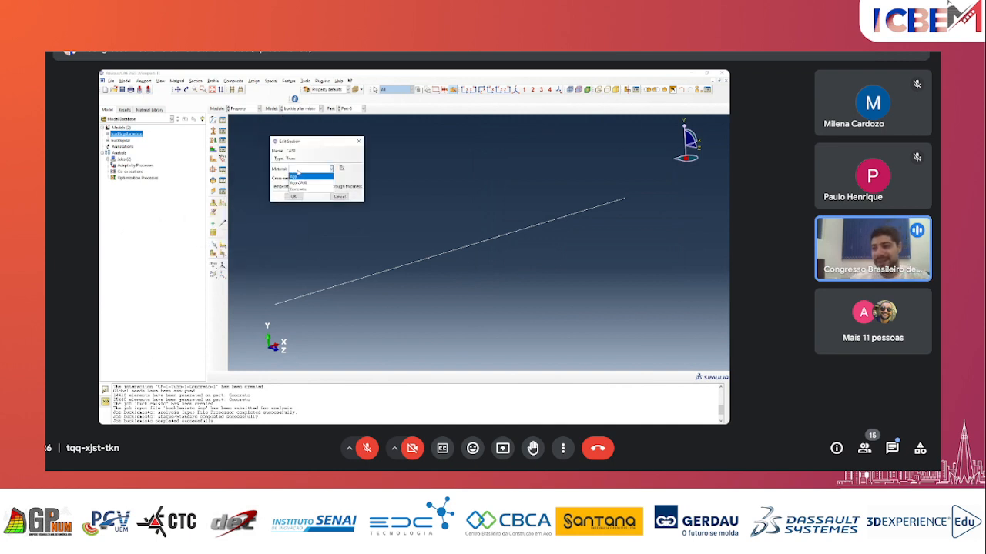
left_click(298, 182)
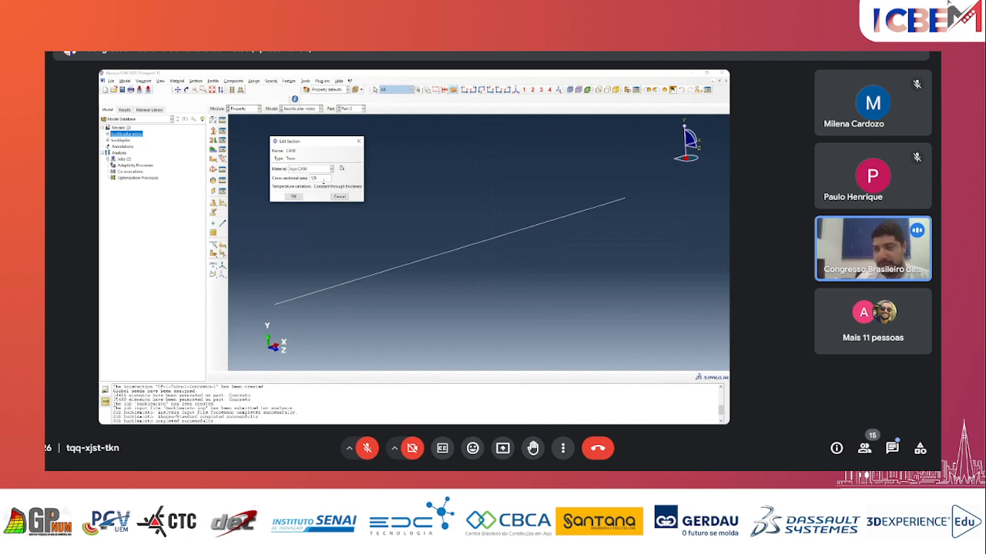
left_click(293, 198)
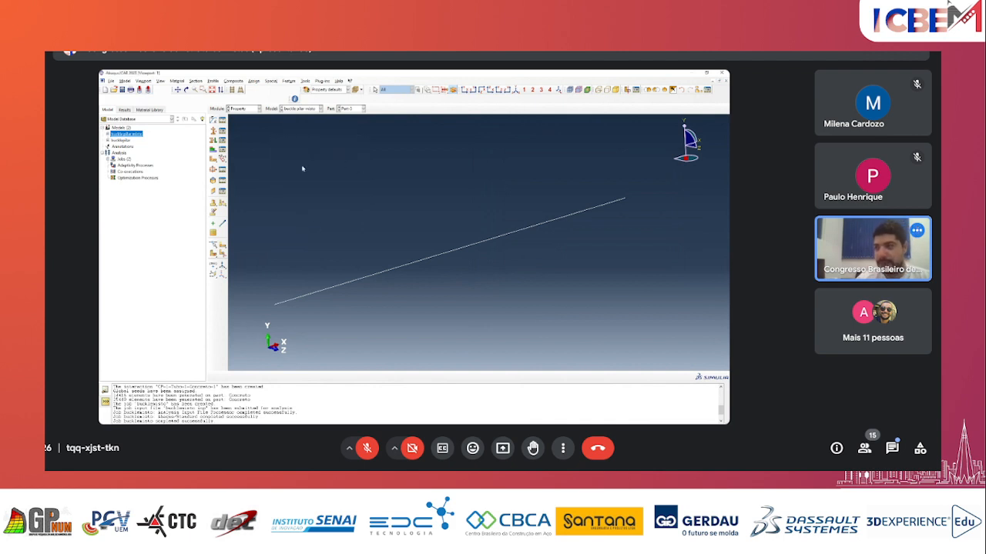
- Assign the CA50 truss section to the whole wire bar
left_click(213, 140)
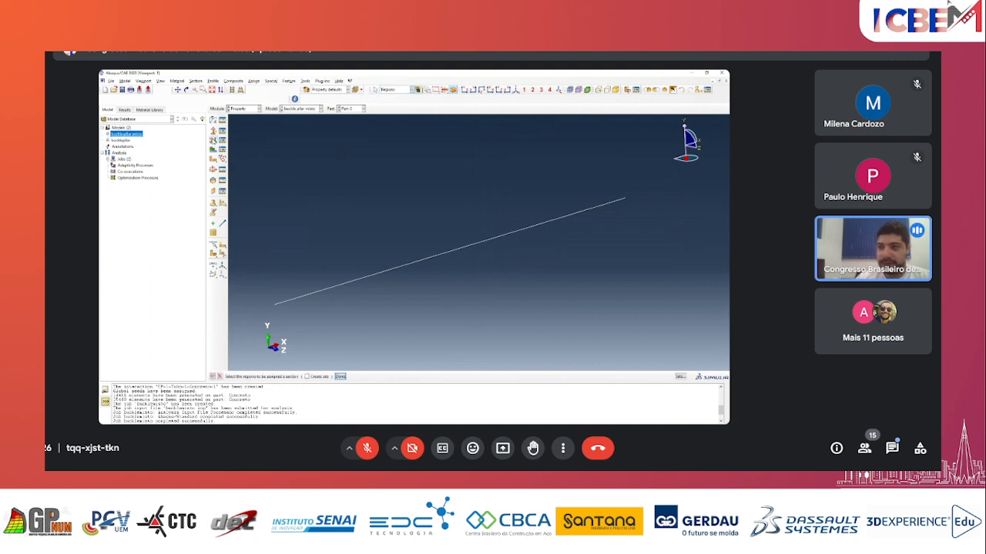
left_click(325, 296)
left_click(340, 377)
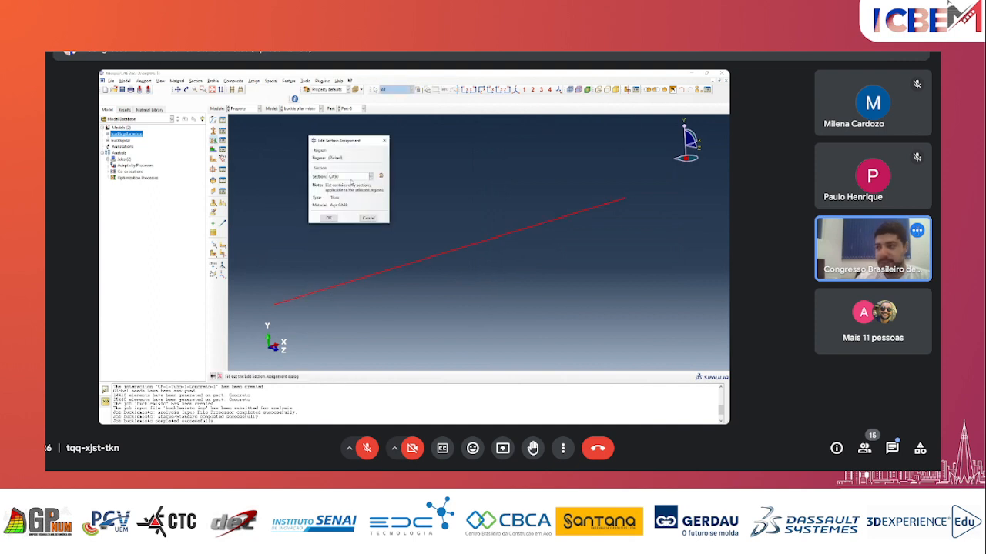
left_click(350, 179)
left_click(349, 178)
left_click(350, 178)
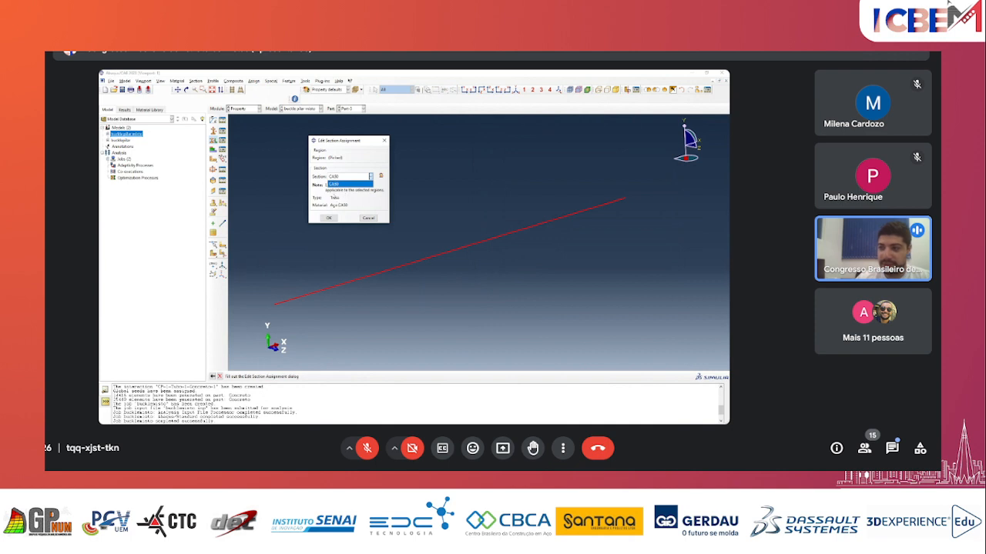
left_click(336, 199)
left_click(345, 178)
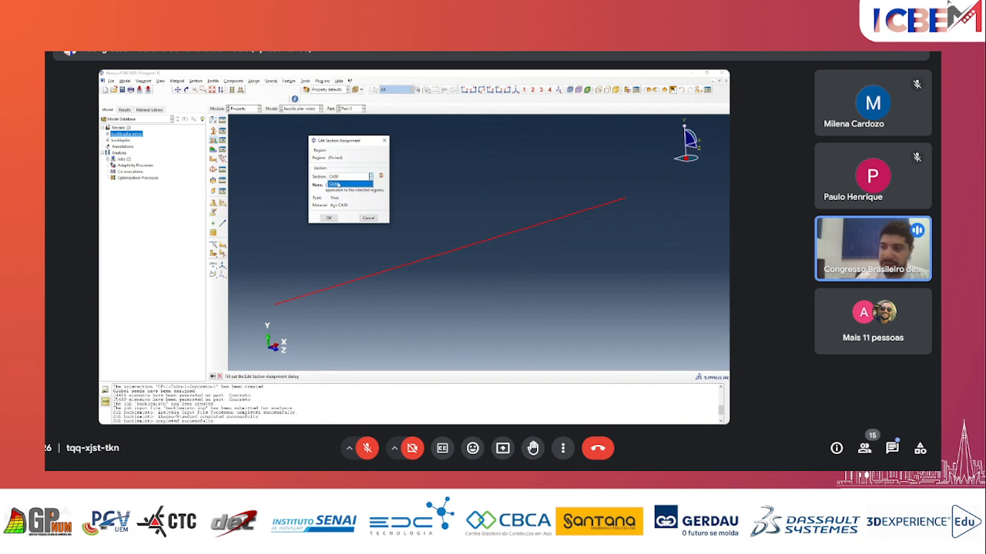
left_click(338, 185)
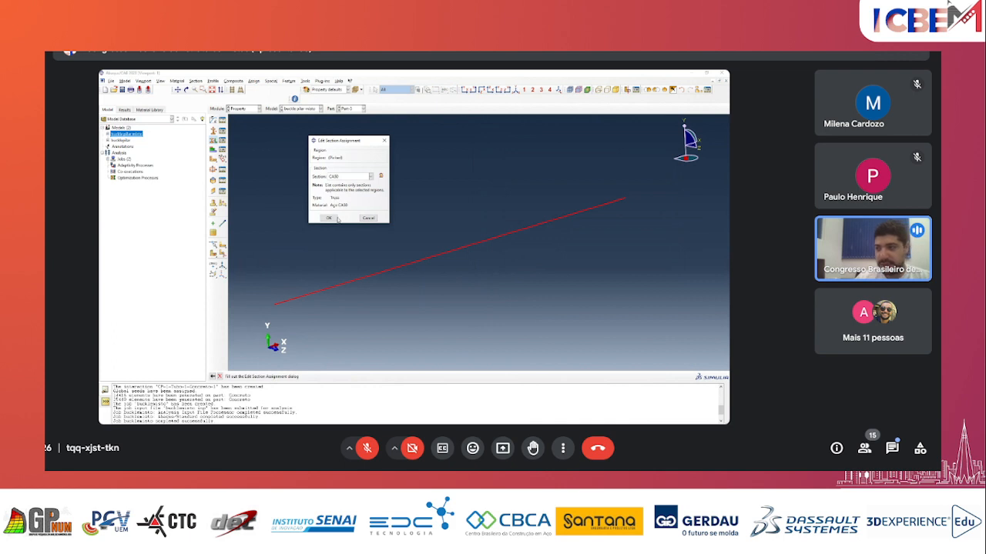
left_click(336, 219)
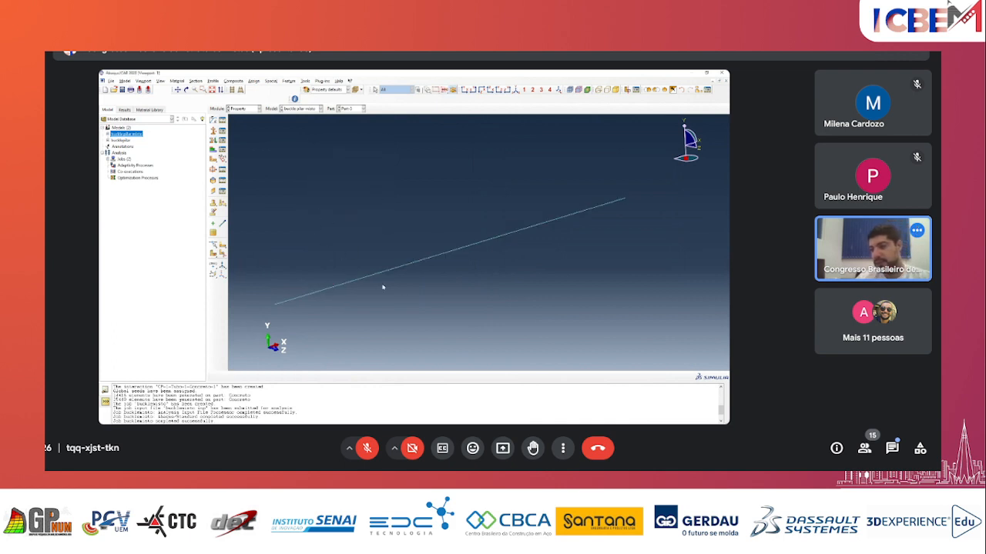
left_click(242, 108)
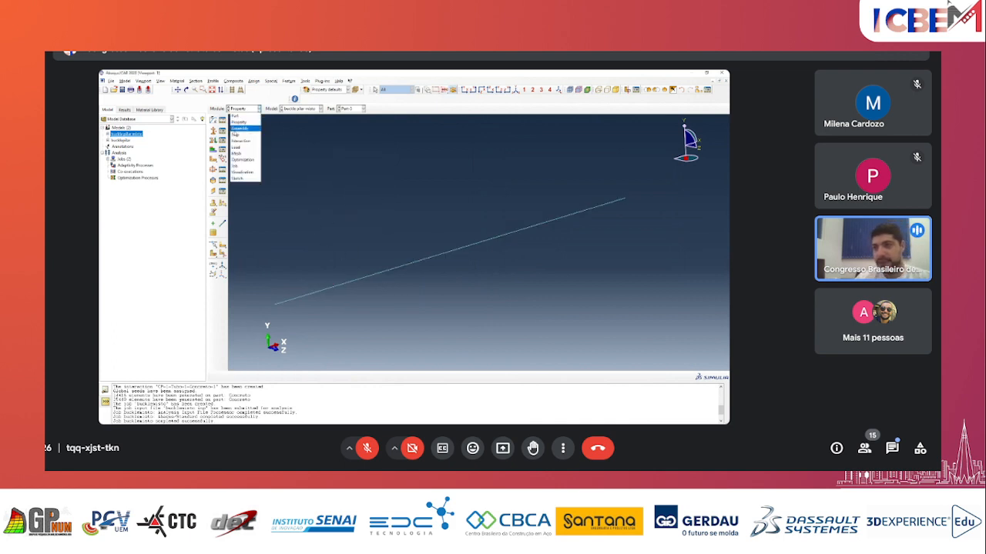
left_click(243, 131)
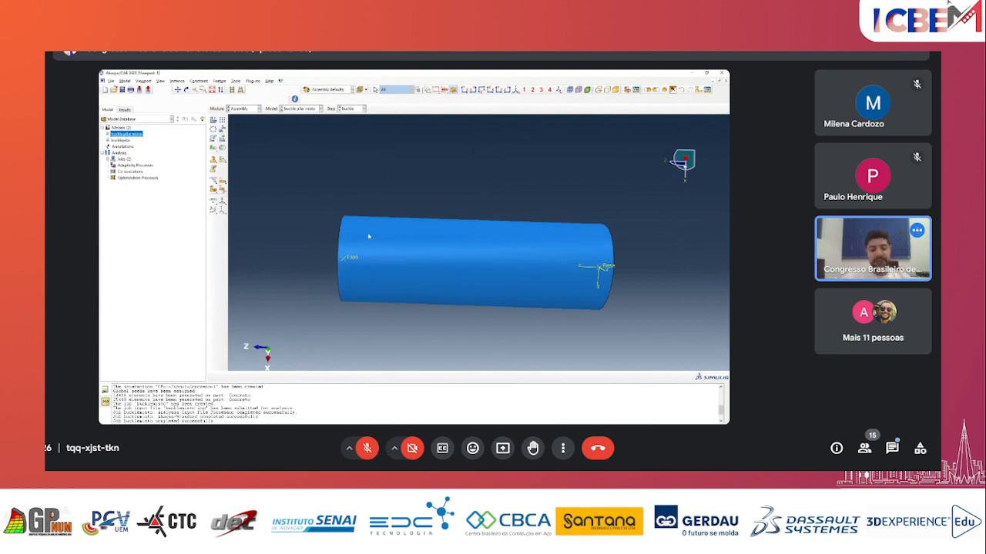
left_click_drag(390, 210, 424, 242, "ctrl+alt")
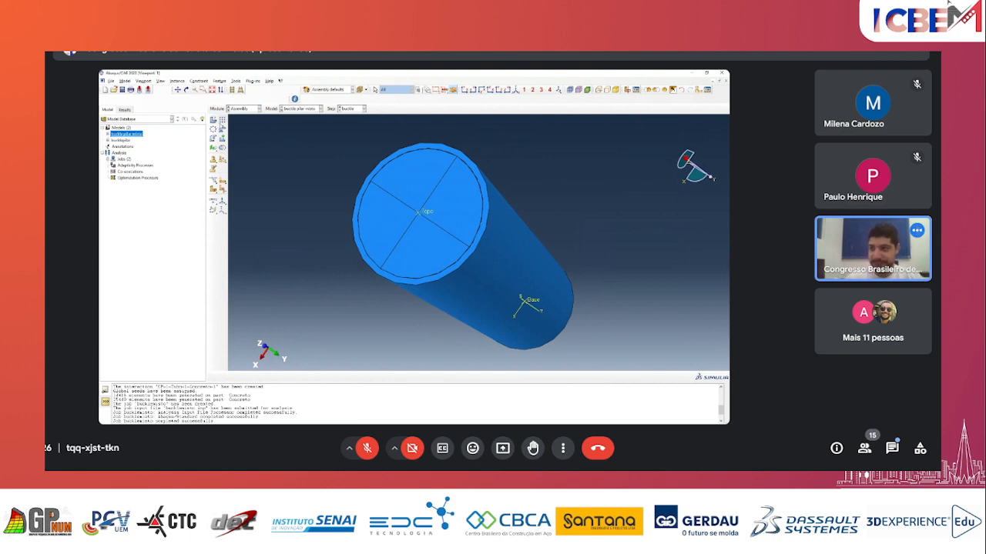
left_click(214, 121)
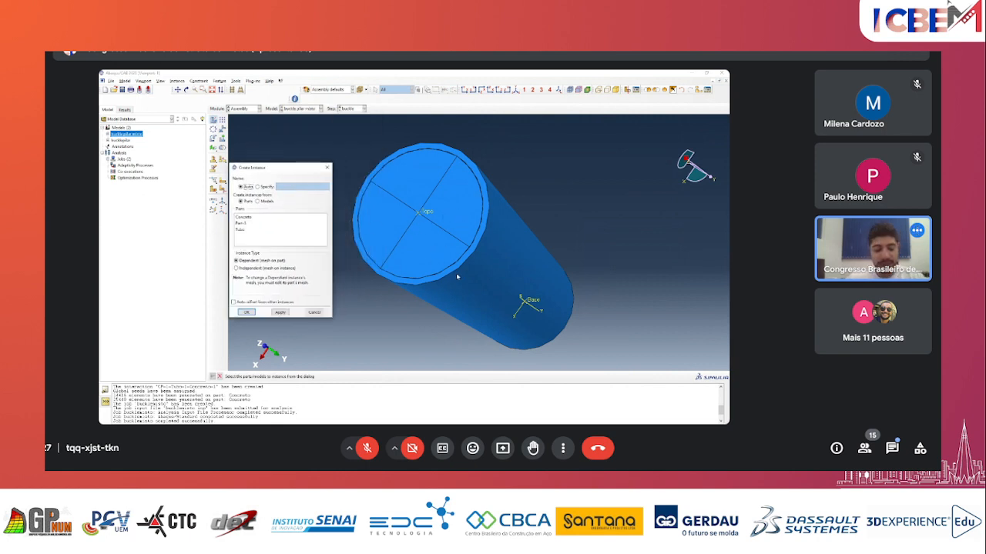
left_click_drag(422, 215, 453, 241, "ctrl+alt")
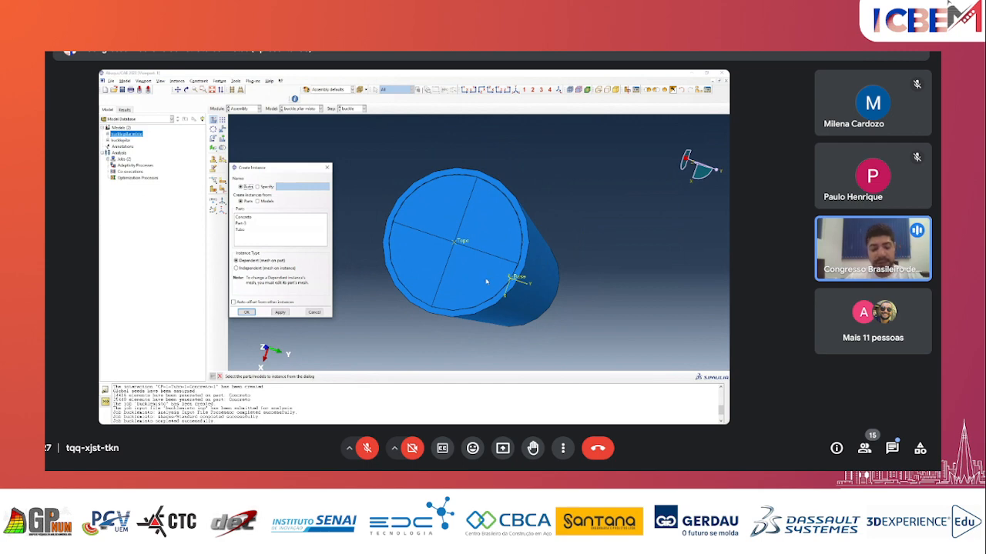
left_click_drag(481, 242, 427, 228, "ctrl+alt")
scroll(439, 242, "up", 1)
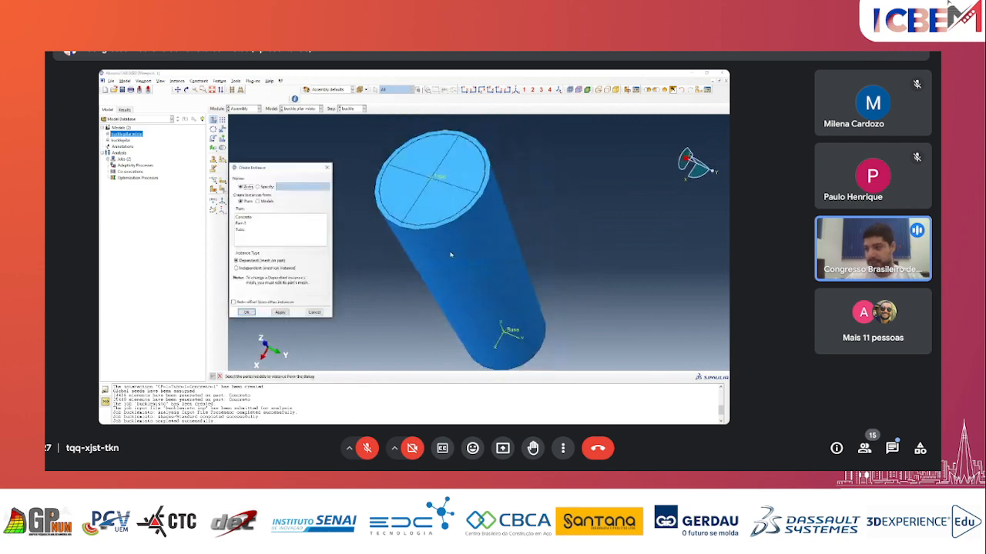
left_click_drag(505, 248, 492, 258, "ctrl+alt")
left_click_drag(423, 271, 453, 234, "ctrl+alt")
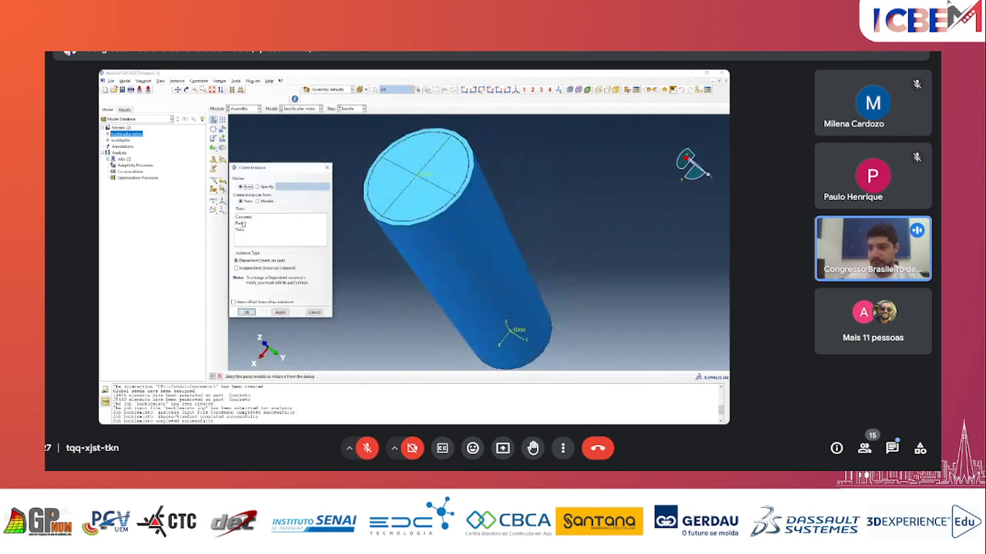
left_click(313, 312)
- Rename the wire bar part as Armadura
left_click(254, 109)
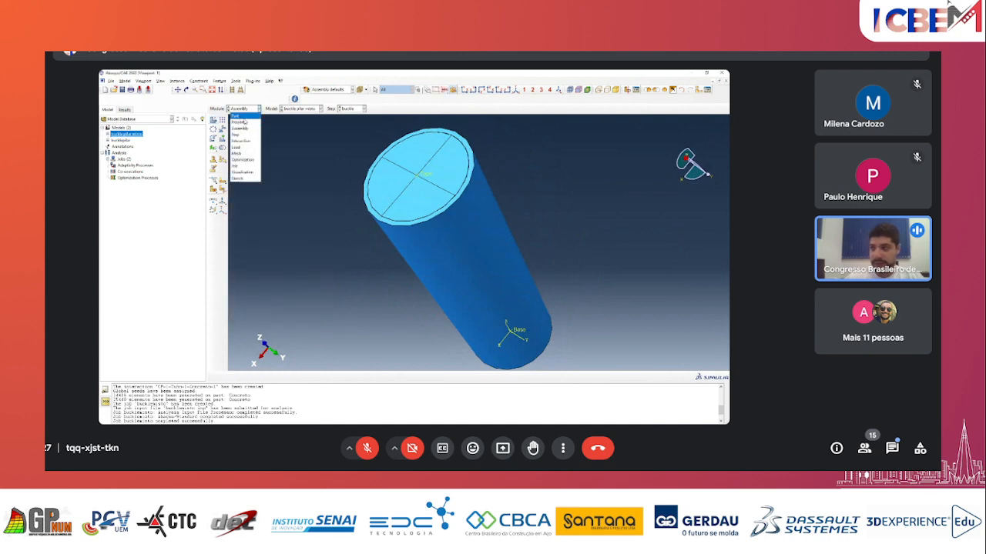
left_click(241, 117)
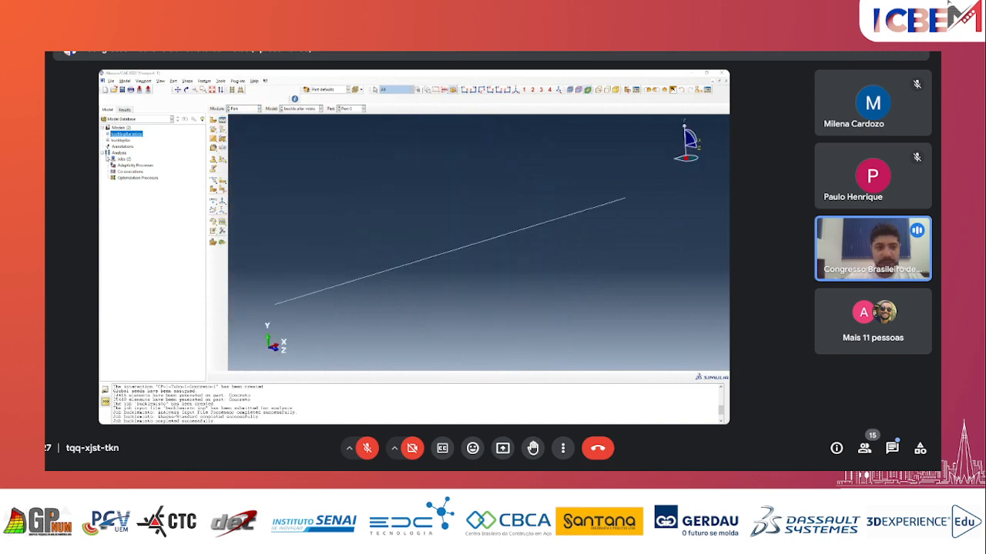
left_click(222, 119)
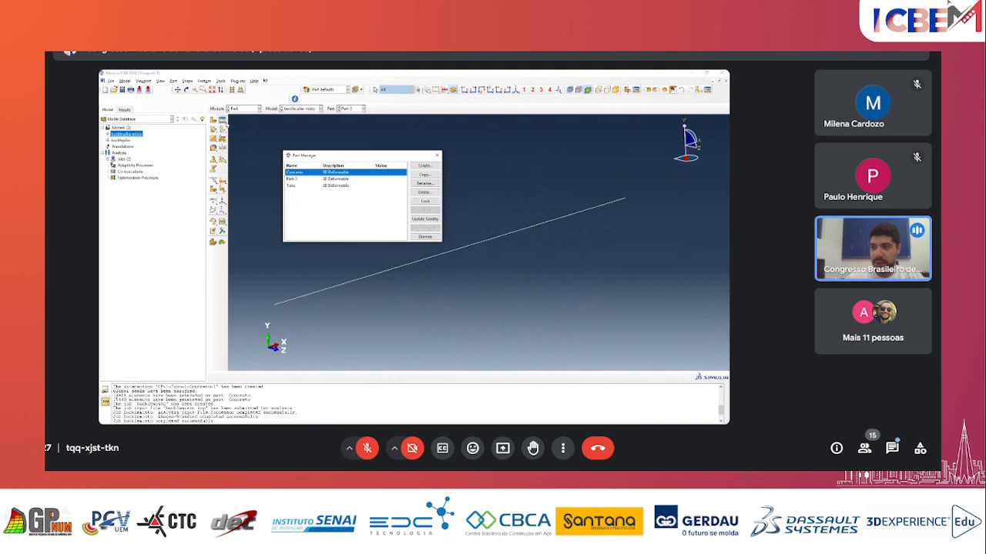
left_click(298, 179)
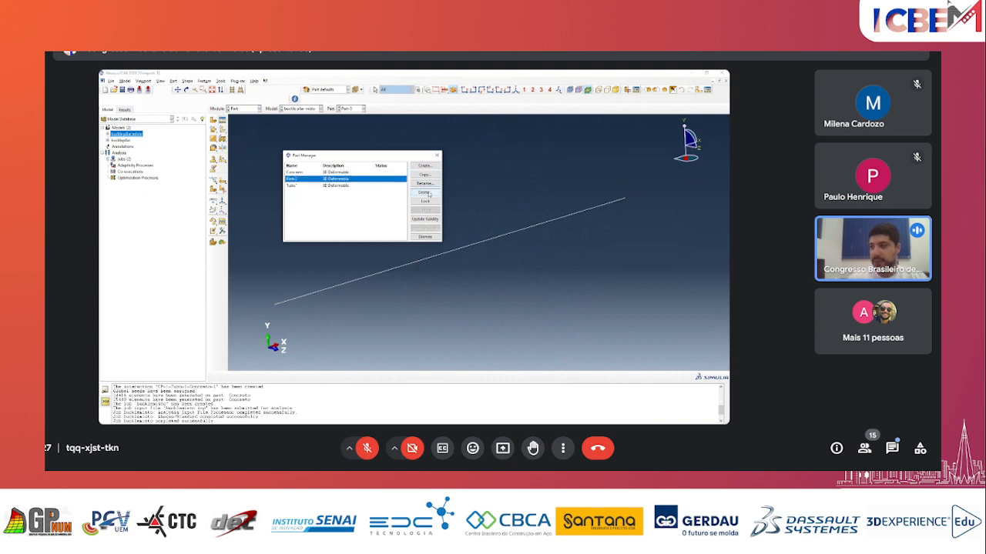
left_click(426, 193)
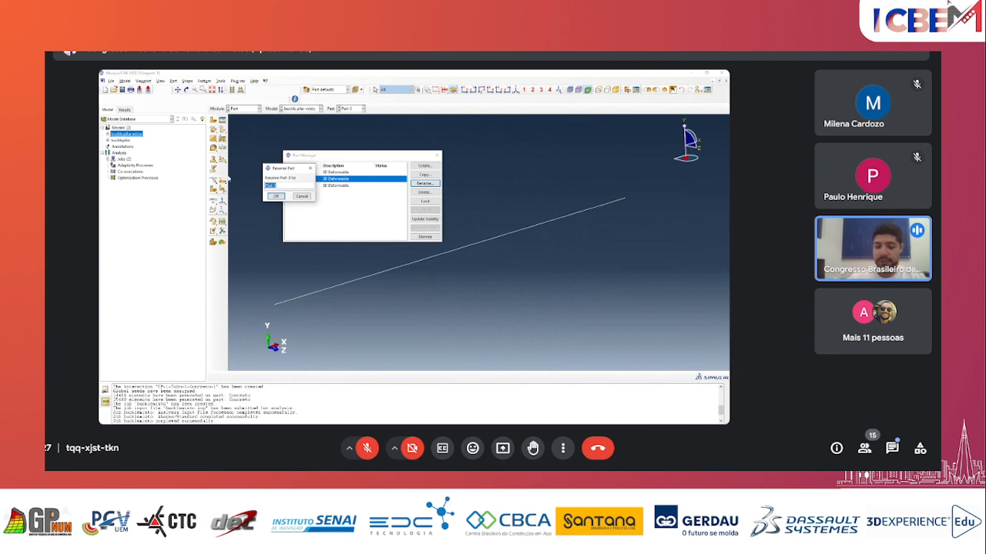
type("Armadura")
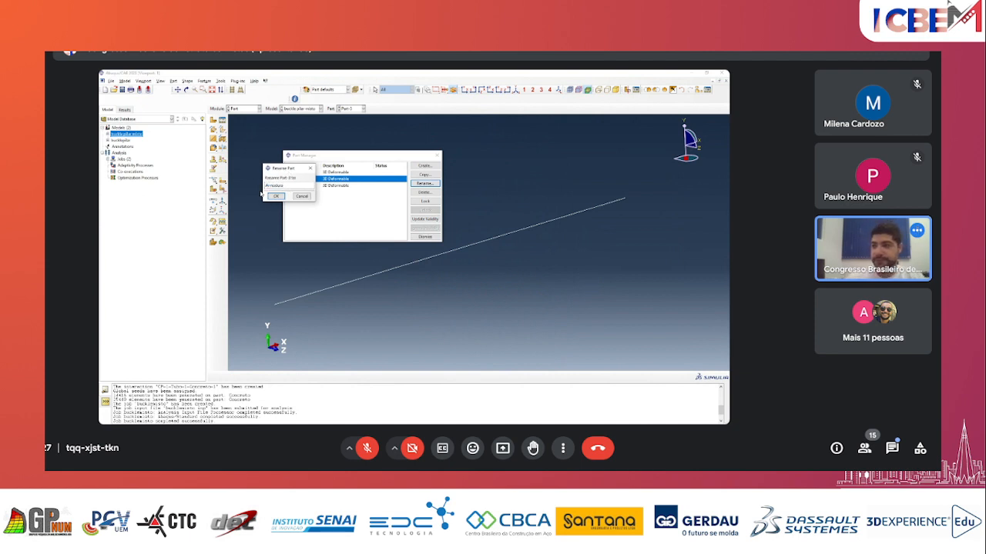
left_click(276, 197)
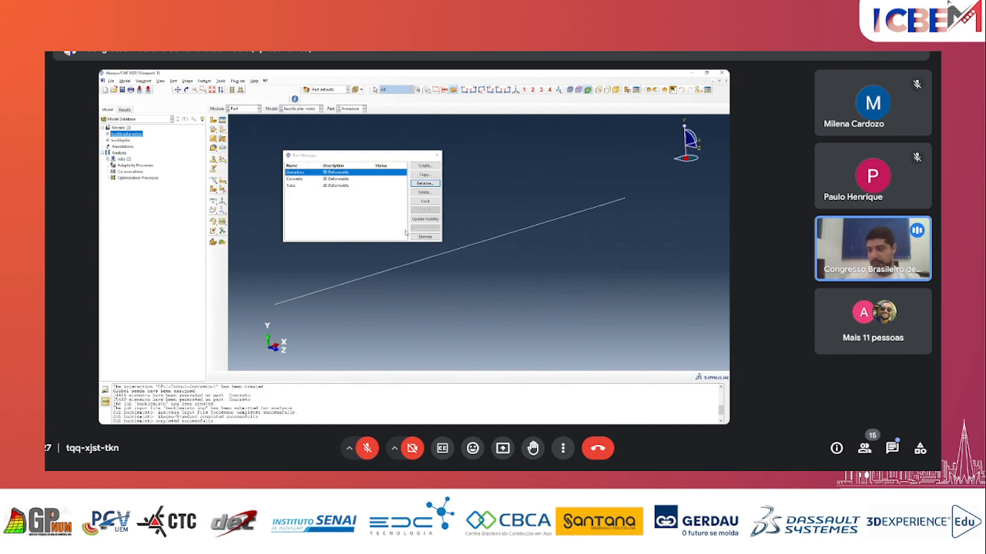
left_click(426, 239)
- Add a dependent instance of the Armadura part to the assembly
left_click(246, 108)
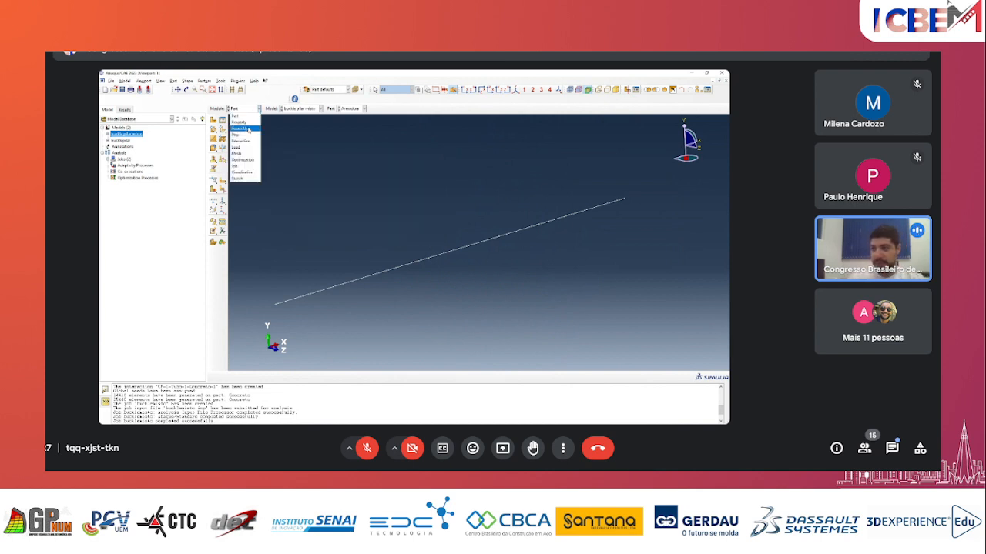
left_click(240, 127)
left_click(213, 120)
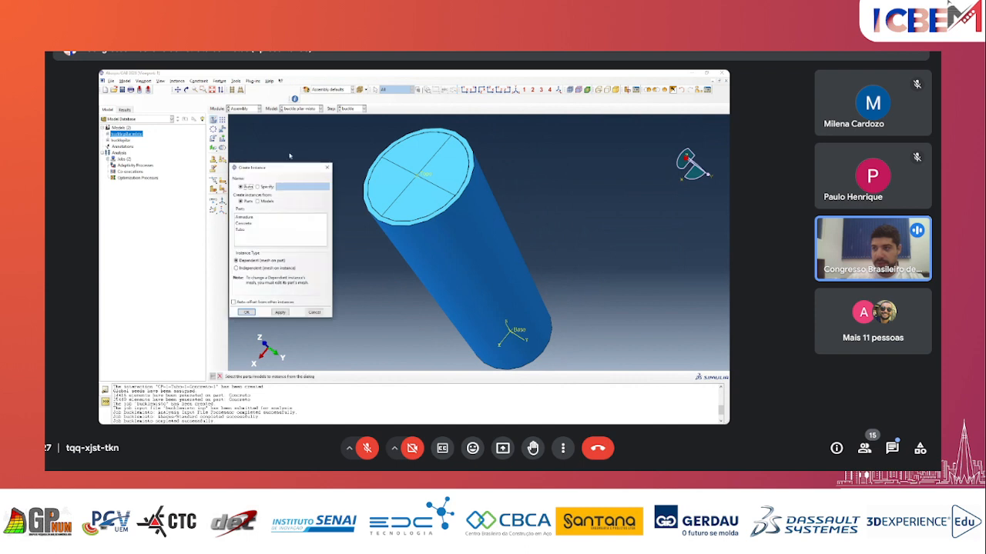
left_click_drag(272, 173, 287, 140)
left_click(263, 189)
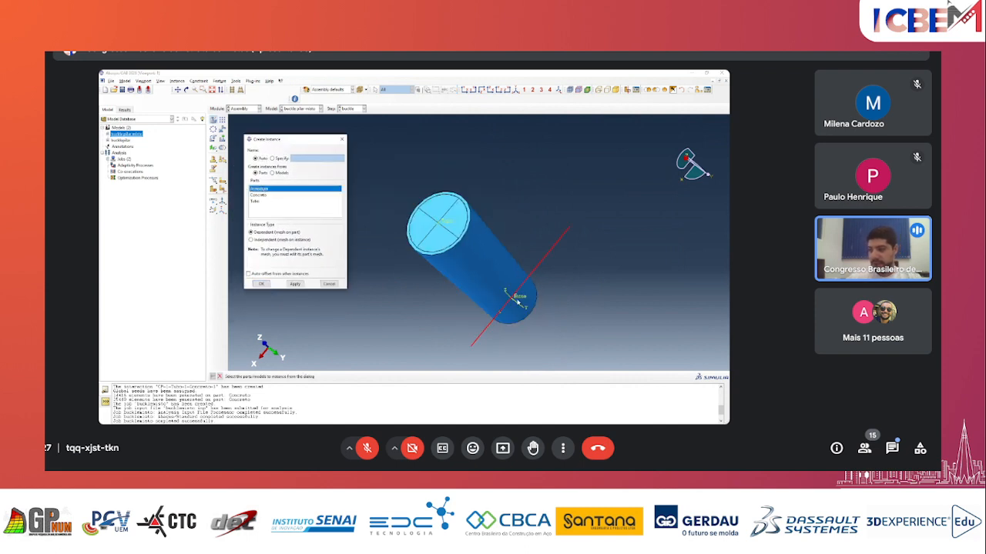
left_click(261, 284)
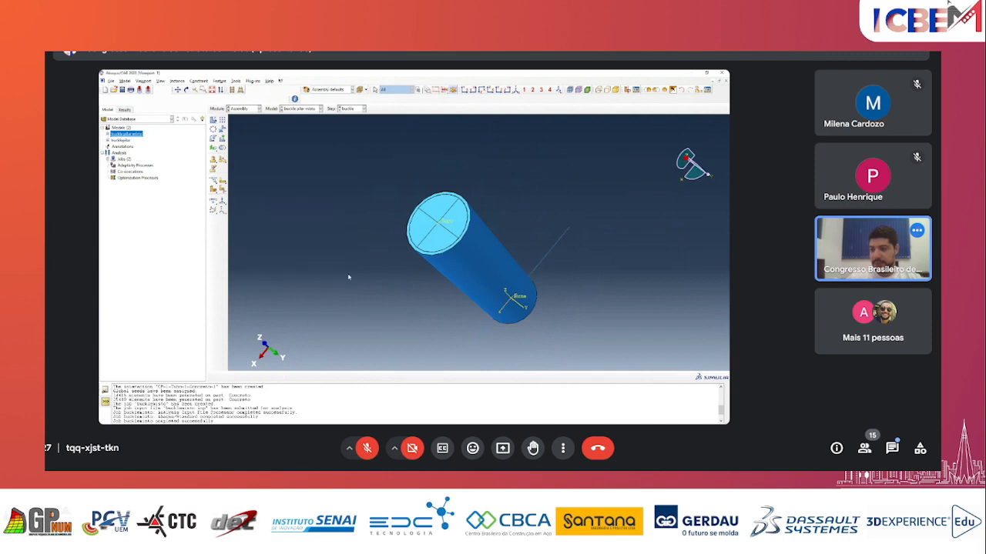
- Rotate the Armadura instance 90 degrees about the Y axis at the column base and accept its new position
left_click_drag(436, 295, 428, 260, "ctrl+alt")
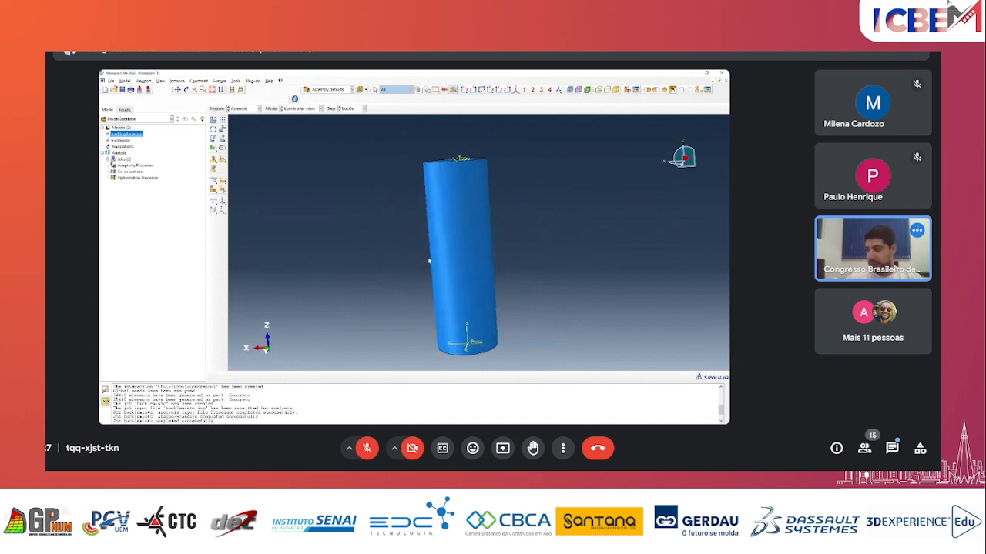
scroll(476, 242, "up", 2)
scroll(476, 242, "down", 3)
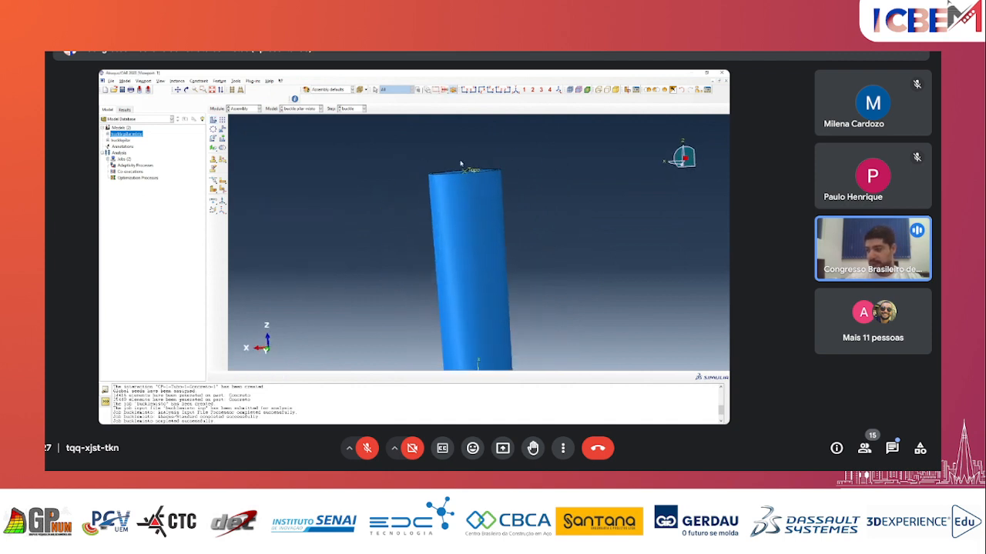
scroll(393, 169, "up", 3)
scroll(473, 283, "down", 3)
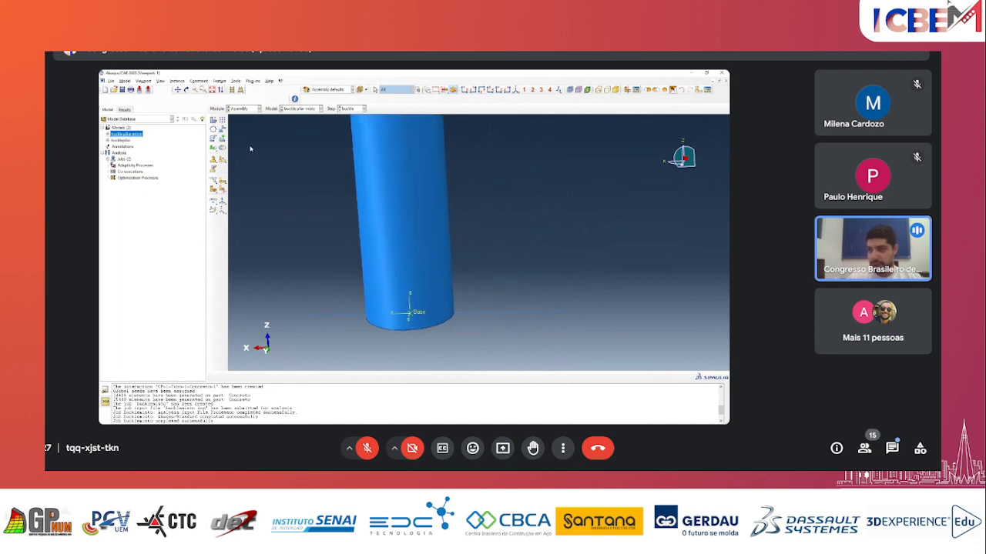
left_click(223, 131)
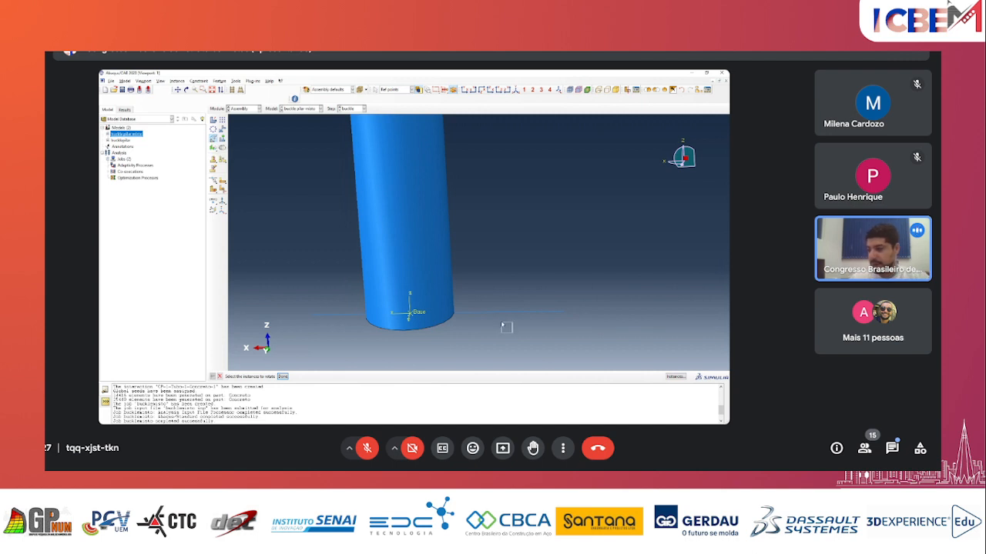
left_click_drag(502, 327, 456, 268)
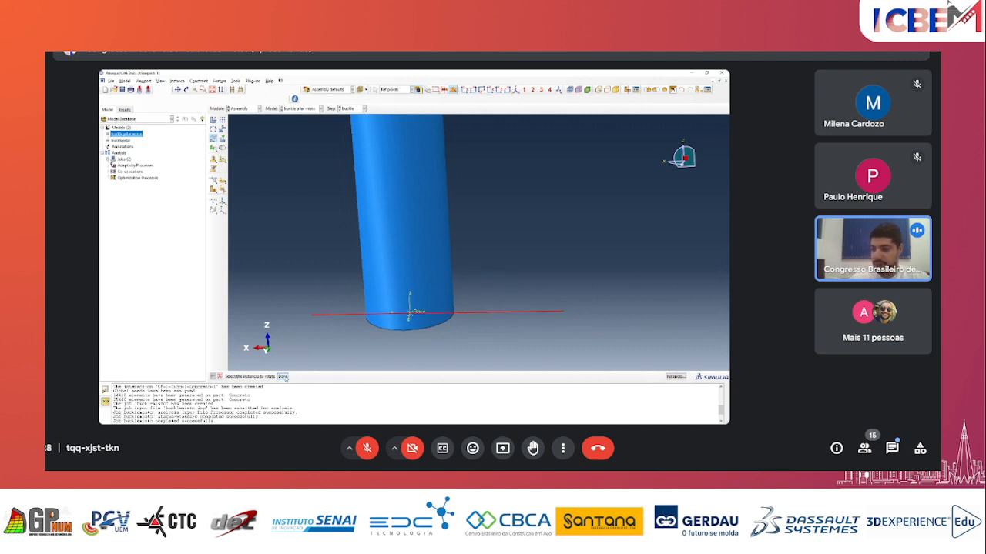
left_click(283, 377)
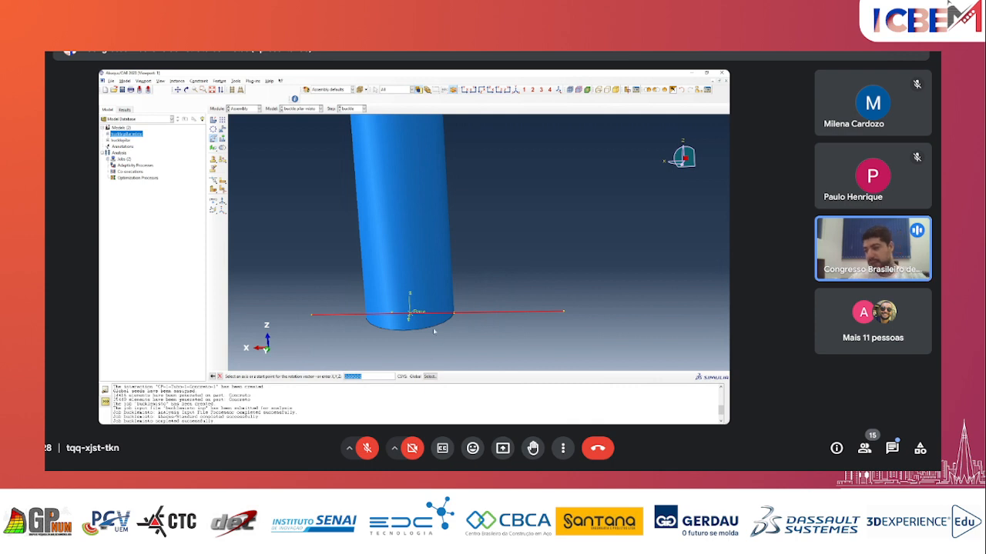
scroll(434, 331, "up", 1)
mouse_move(412, 306)
left_mouse_down("ctrl+alt")
mouse_move(408, 281)
mouse_move(405, 294)
left_mouse_up("ctrl+alt")
left_click(404, 294)
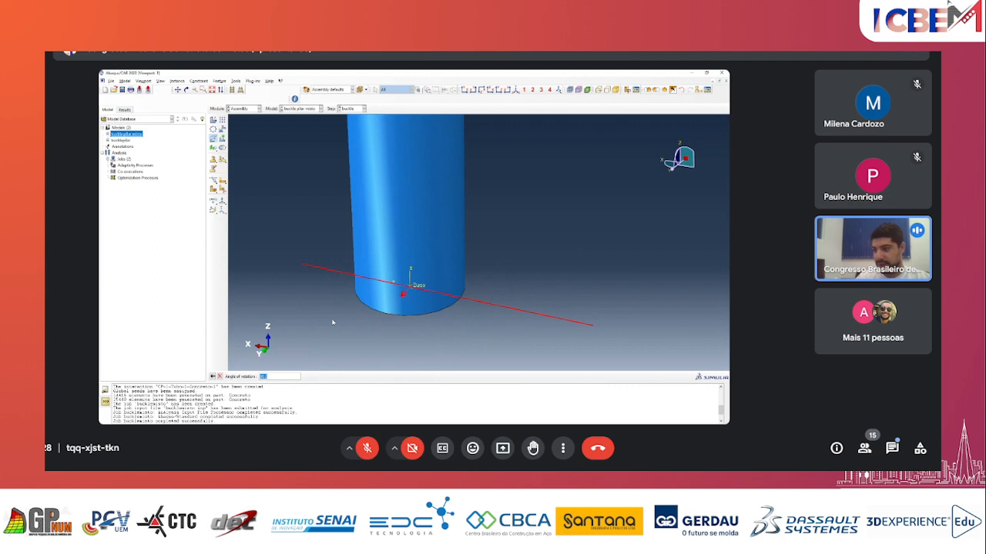
key("Return")
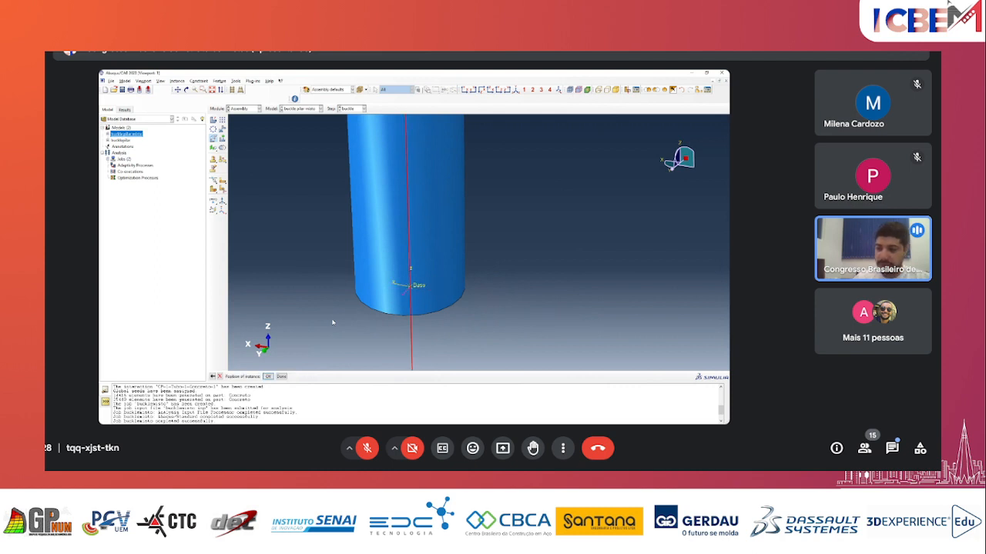
left_click(268, 375)
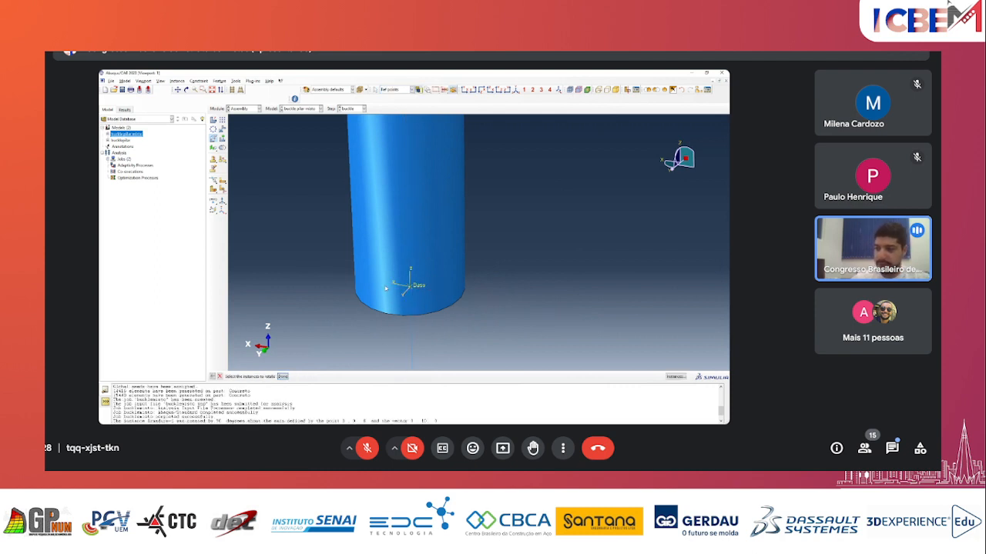
- Examine how the rotated bar is positioned relative to the column's base and concrete core
left_click_drag(362, 266, 381, 269, "ctrl+alt")
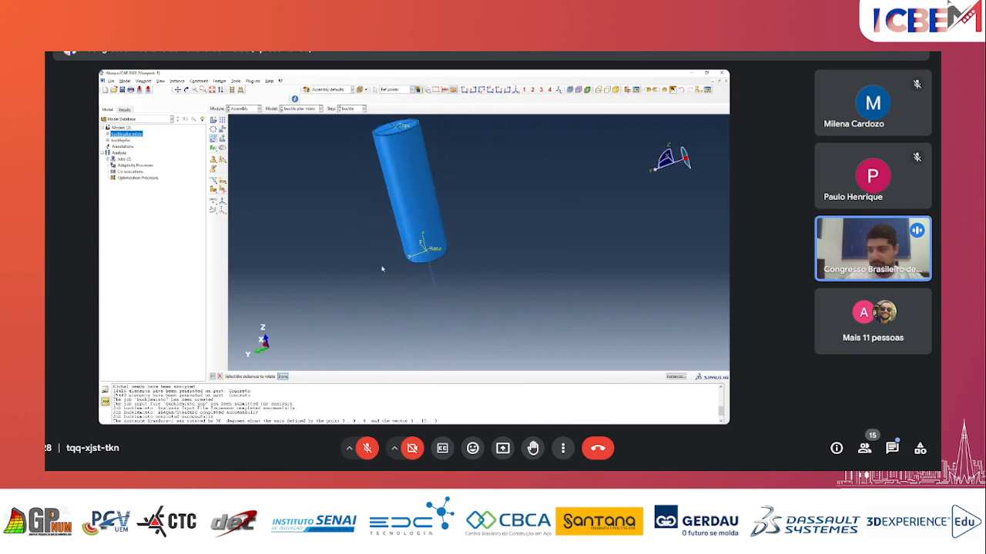
left_click(422, 245)
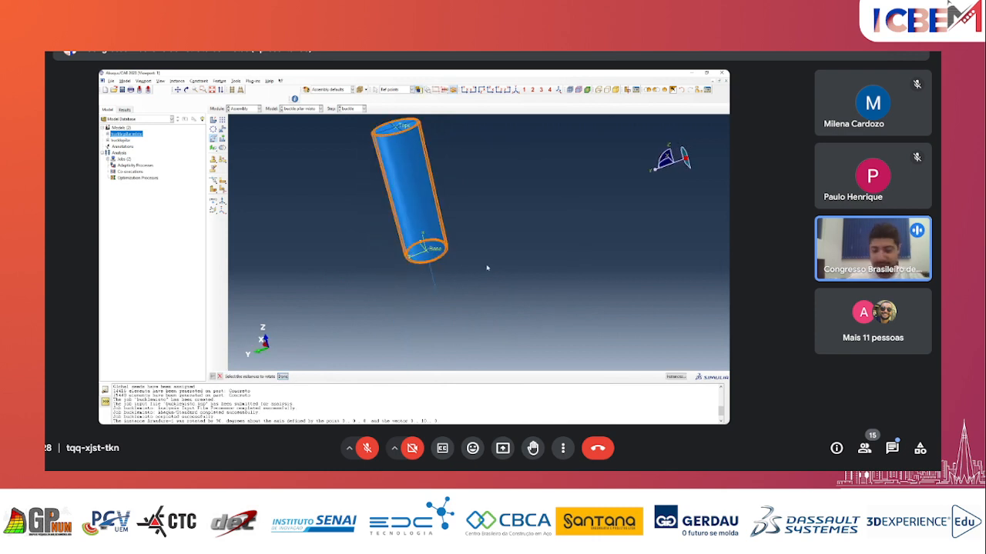
left_click_drag(409, 239, 414, 208, "ctrl+alt")
scroll(434, 291, "down", 5)
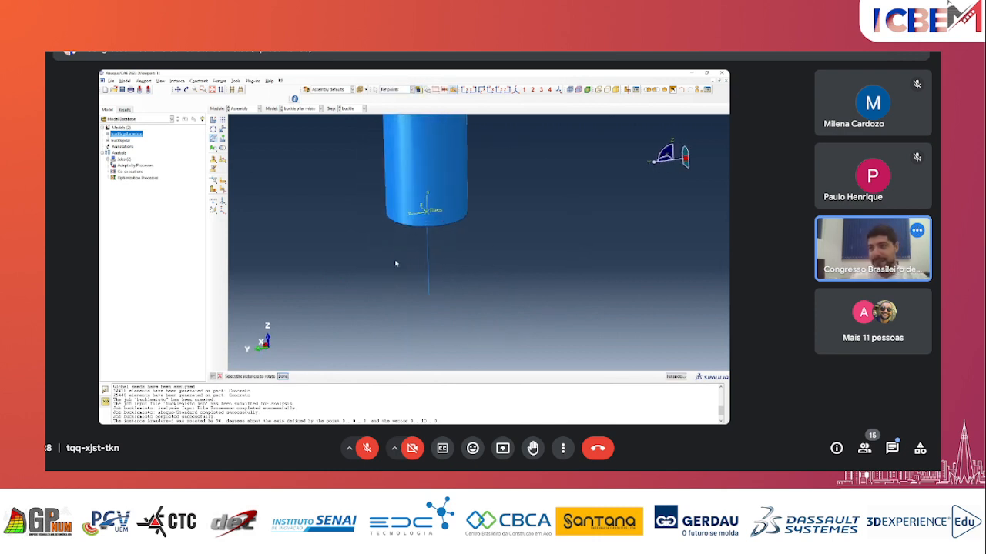
scroll(406, 324, "up", 3)
scroll(452, 170, "down", 2)
scroll(417, 305, "up", 2)
scroll(439, 223, "down", 3)
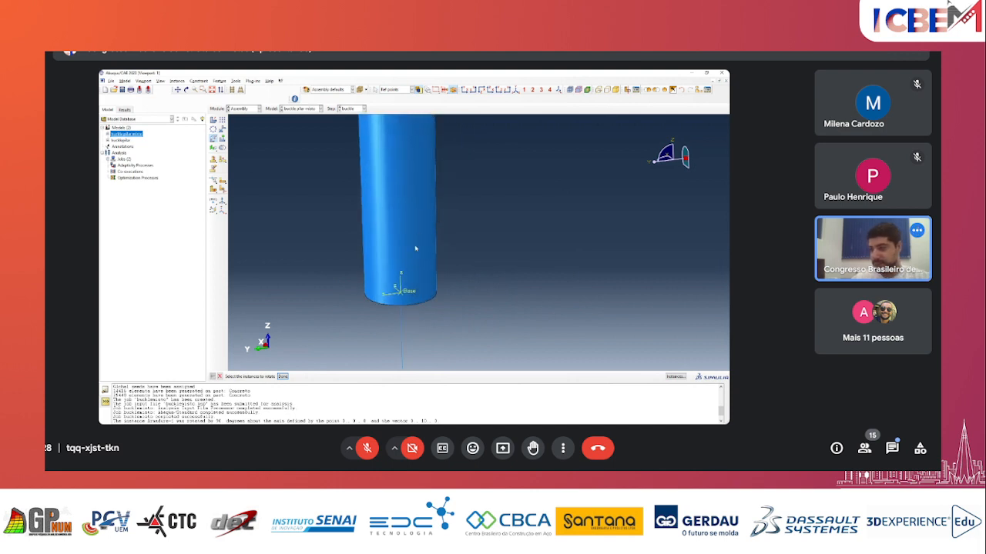
scroll(380, 329, "up", 2)
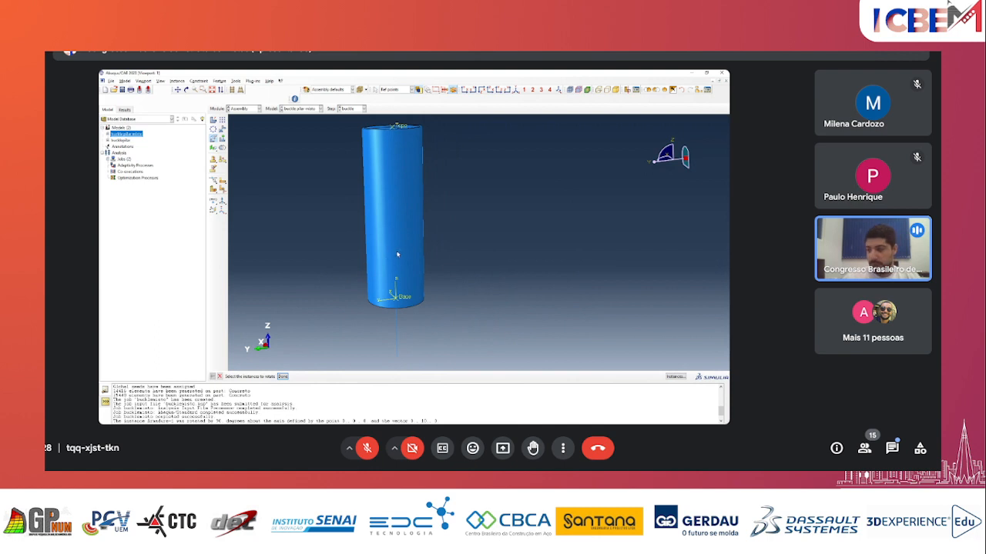
left_click_drag(398, 257, 411, 147, "ctrl+alt")
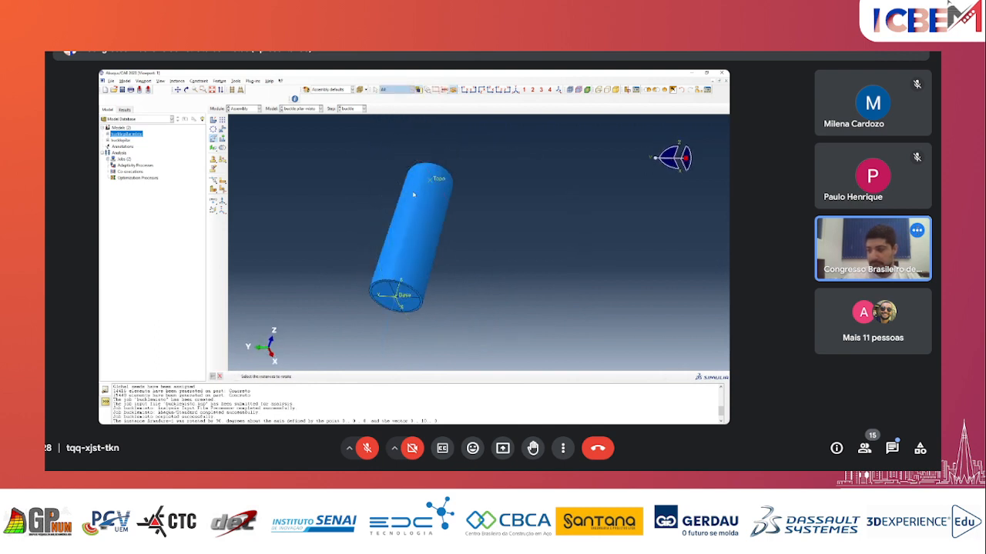
scroll(383, 301, "down", 3)
scroll(383, 301, "down", 3)
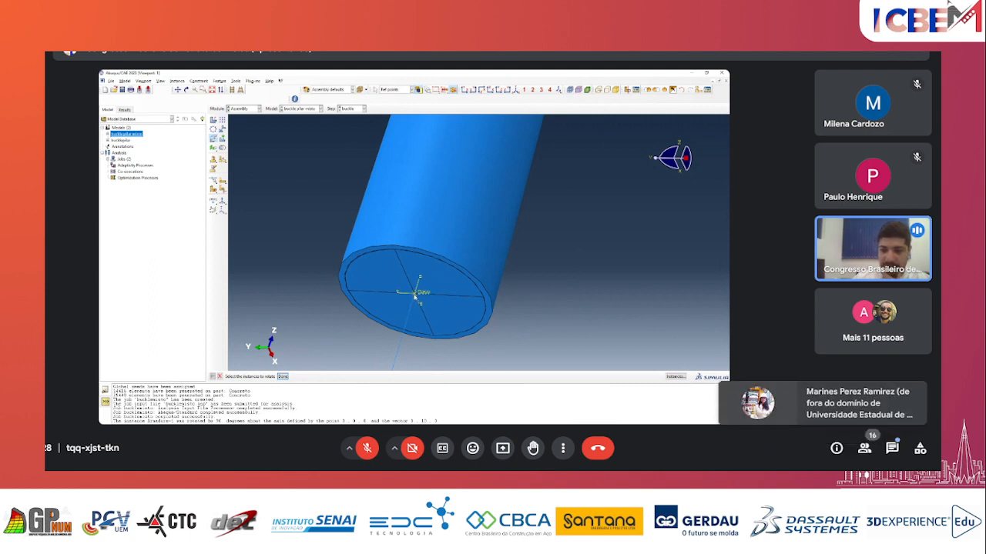
left_click(415, 298)
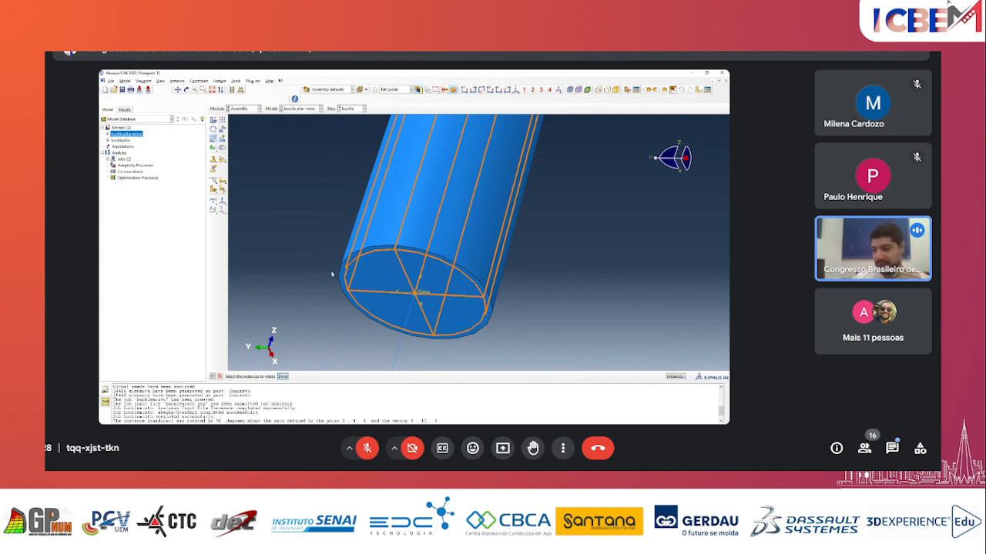
scroll(316, 184, "down", 2)
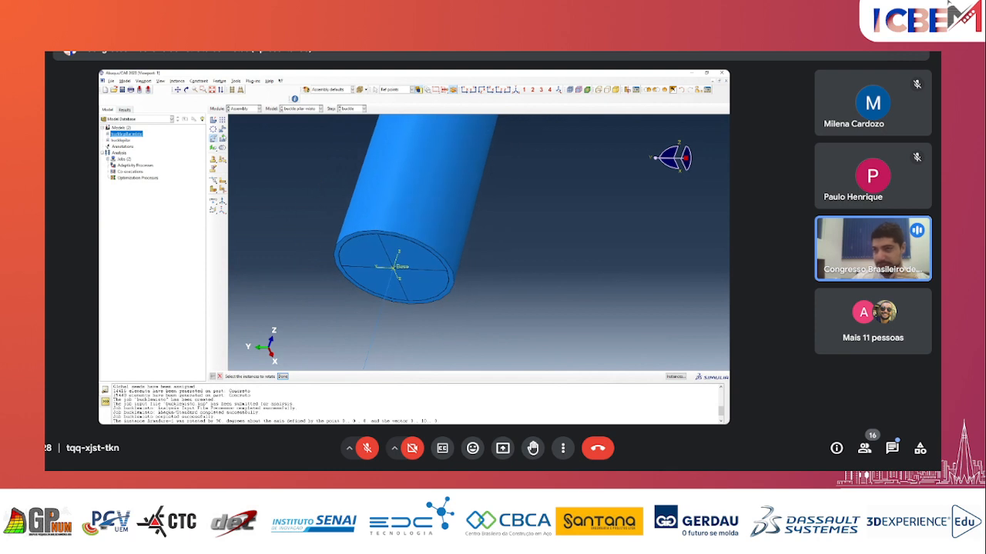
- Start translating the Armadura bar instance, taking its lower end as the start point of the translation vector
left_click(223, 129)
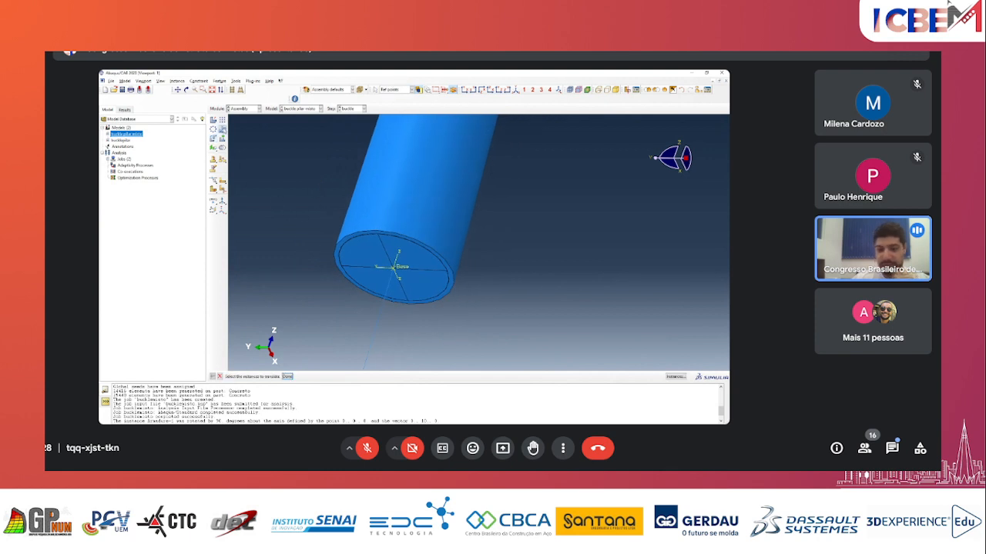
left_click(375, 339)
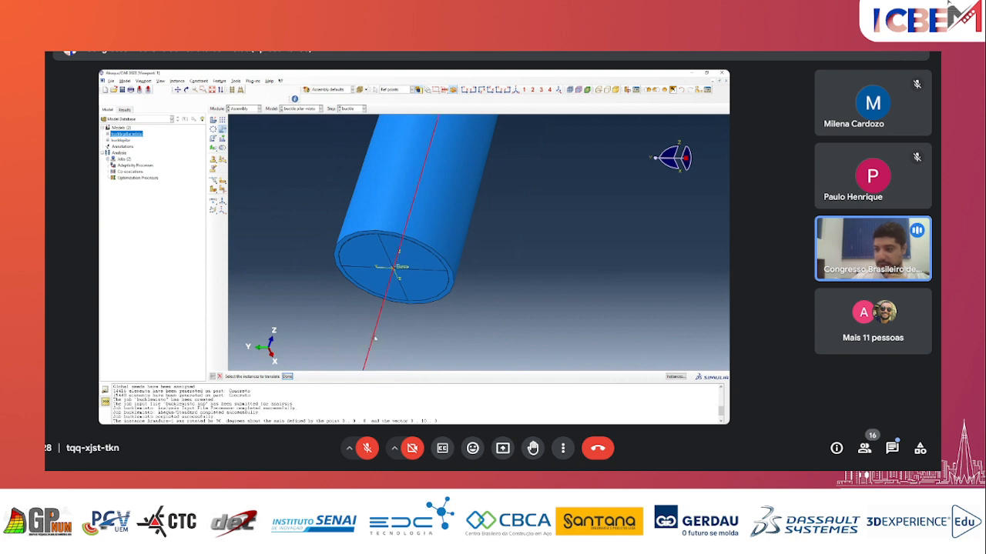
left_click(287, 376)
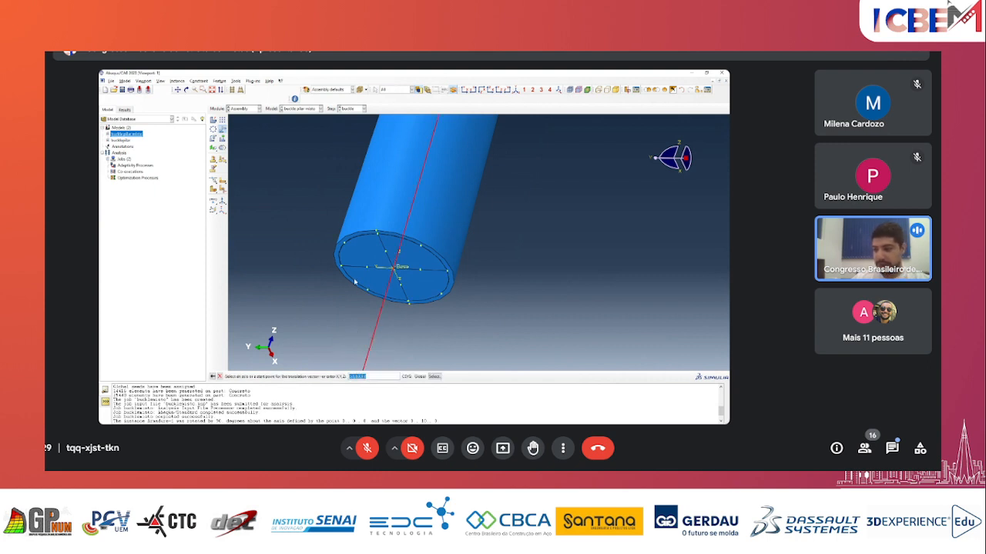
scroll(383, 200, "down", 3)
scroll(376, 220, "up", 2)
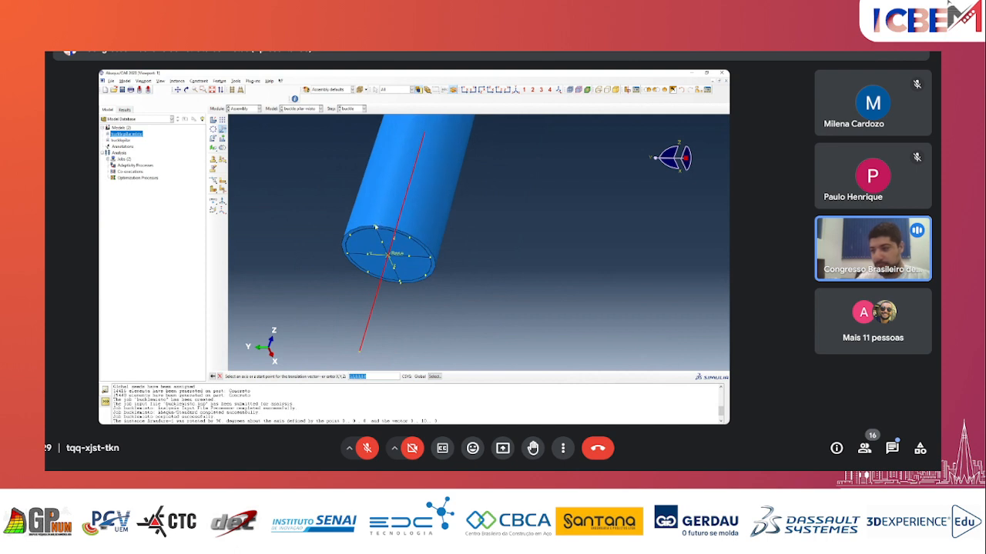
scroll(378, 201, "down", 2)
scroll(361, 318, "up", 2)
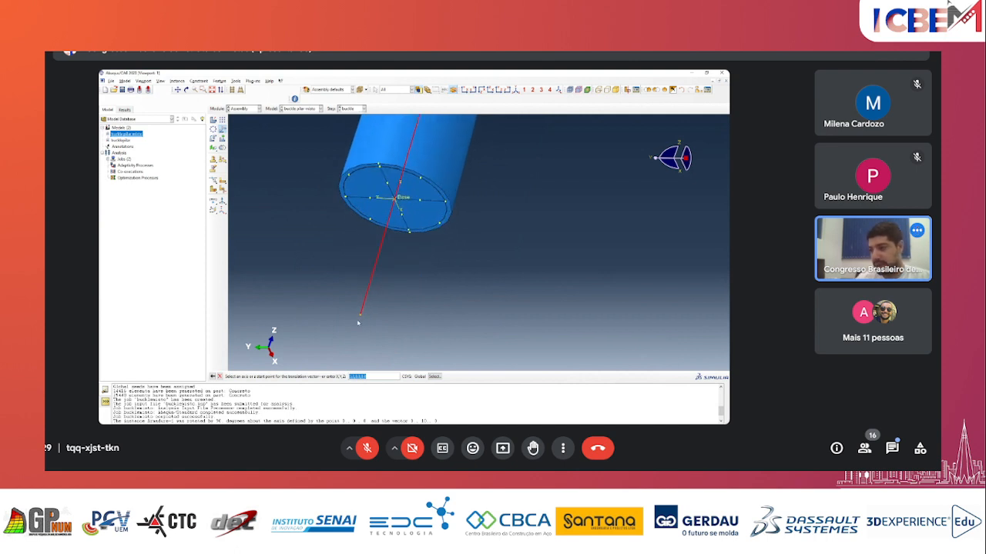
scroll(358, 324, "down", 1)
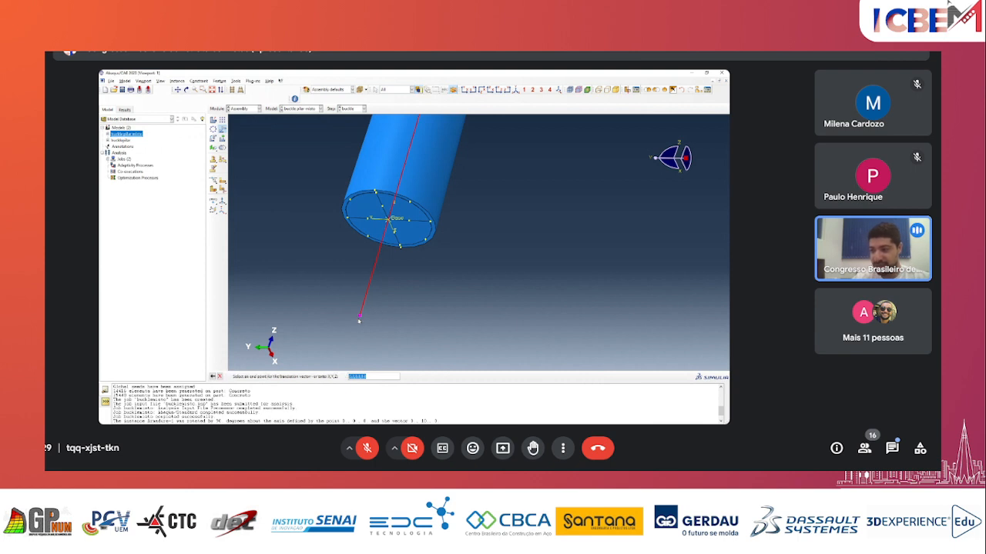
left_click(360, 316)
- Set the end point of the Armadura instance's translation vector to -35, 35, 0
left_click(342, 375)
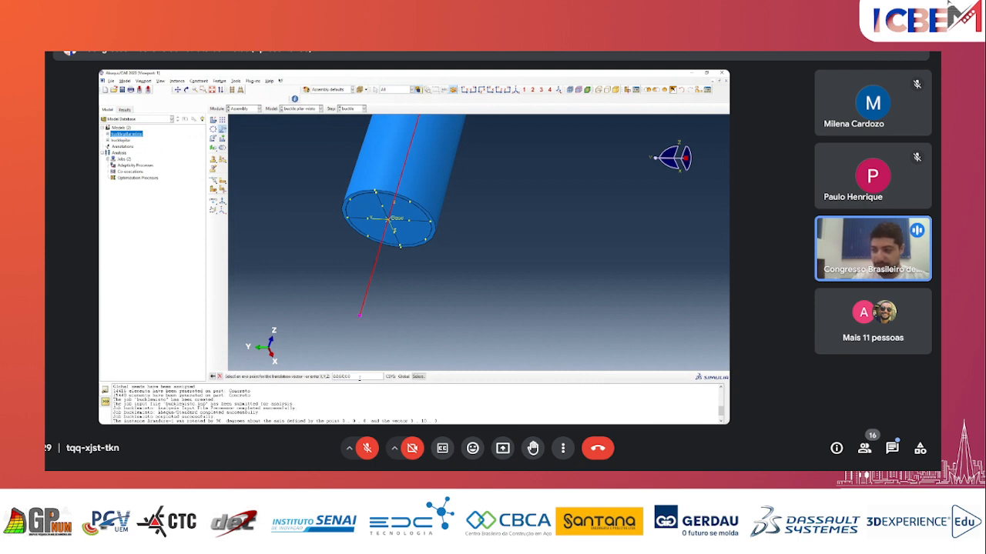
left_click_drag(344, 376, 333, 377)
left_click(339, 378)
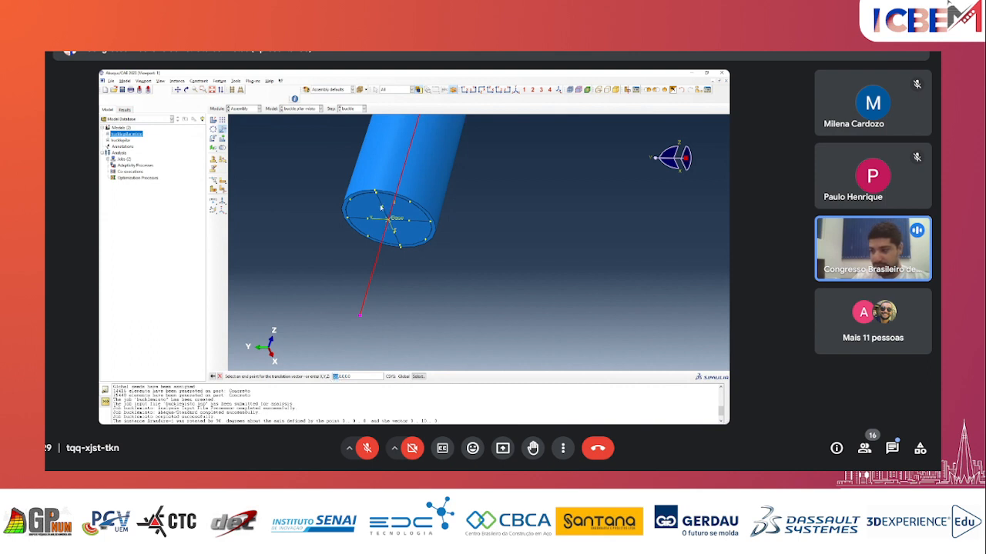
type("-25")
left_click_drag(339, 377, 346, 378)
type("25")
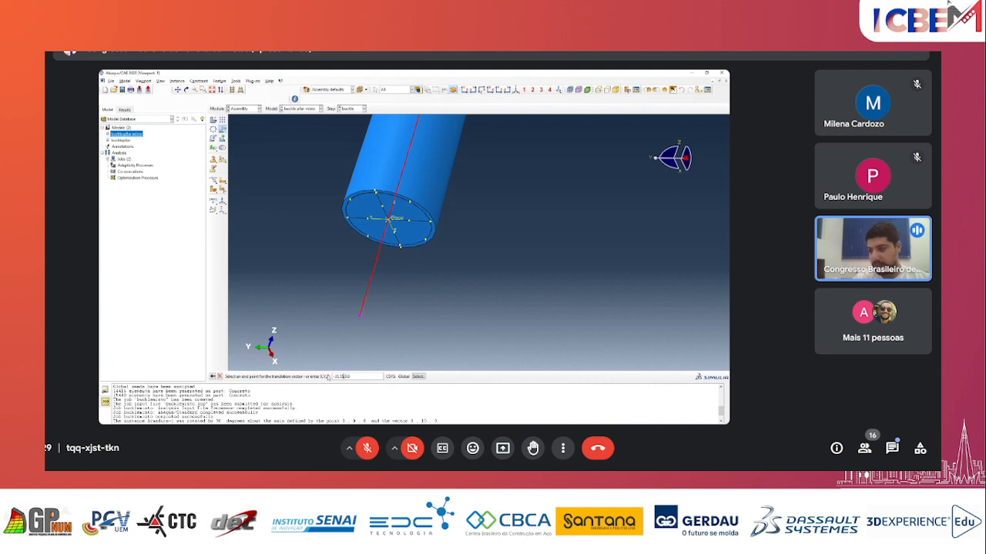
left_click(355, 376)
key("Return")
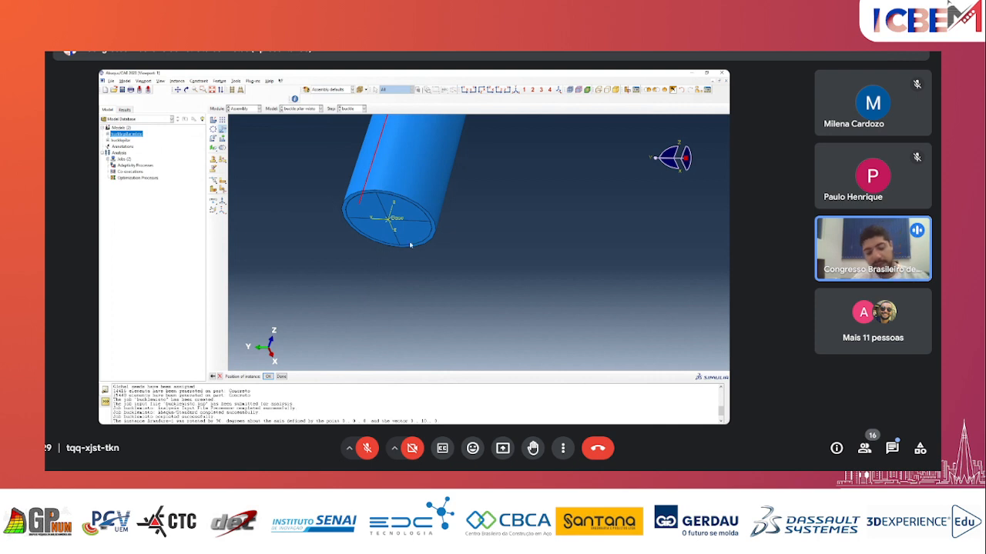
- Check the translated bar's position within the column cross-section from the end and accept the new instance position
left_click_drag(445, 190, 447, 179, "ctrl+alt")
scroll(437, 210, "down", 4)
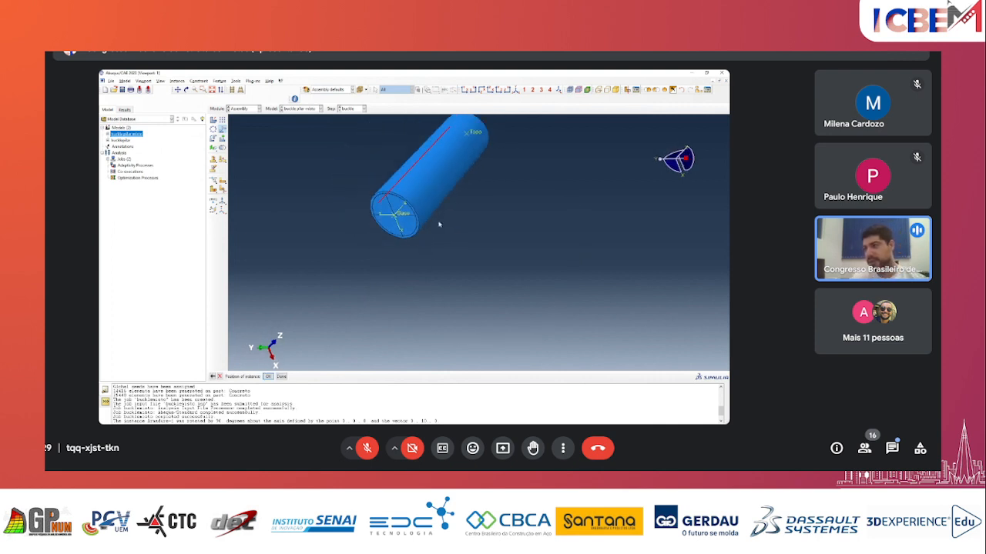
left_click_drag(439, 223, 486, 211, "ctrl+alt")
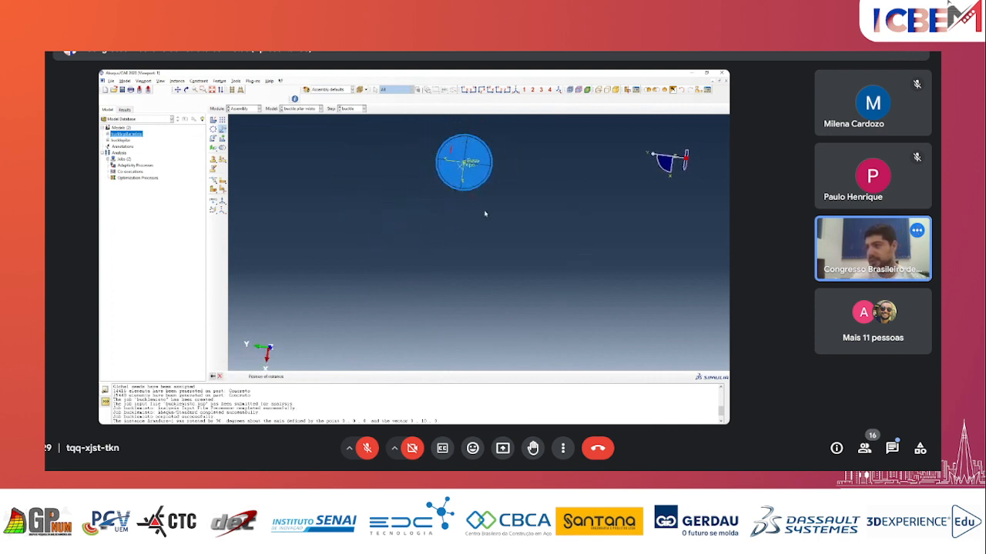
mouse_move(440, 154)
left_mouse_down("ctrl+alt")
mouse_move(480, 208)
mouse_move(486, 158)
mouse_move(441, 152)
mouse_move(449, 162)
left_mouse_up("ctrl+alt")
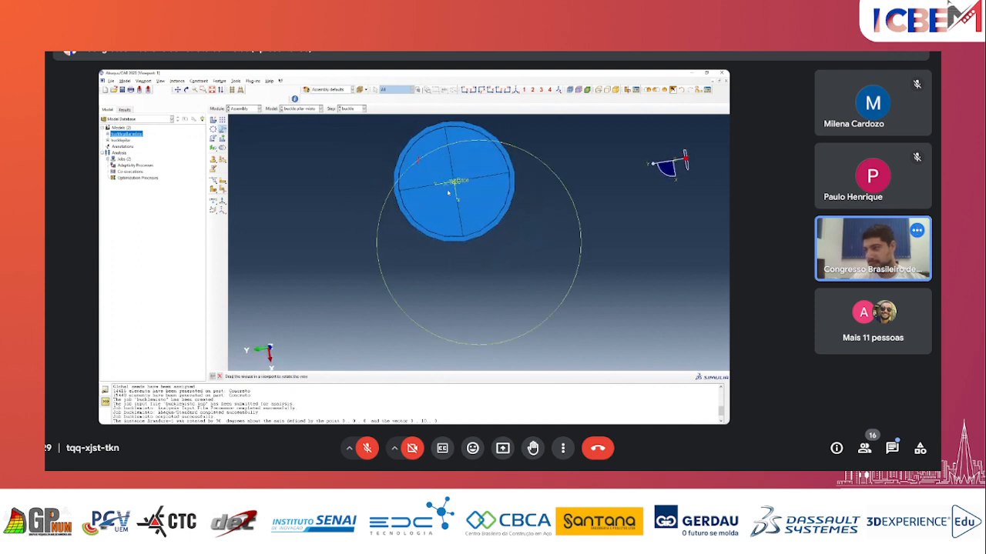
scroll(423, 159, "up", 3)
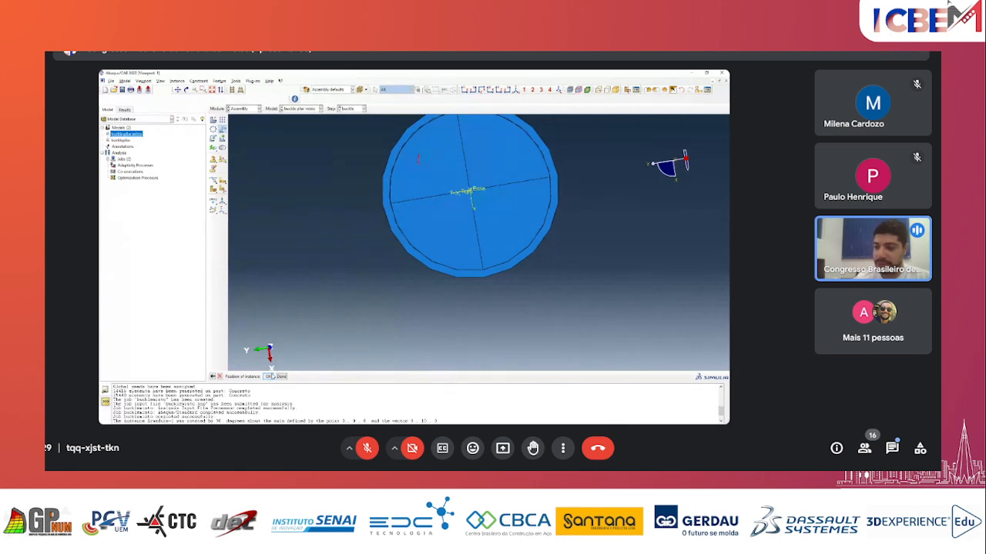
left_click(268, 376)
scroll(393, 254, "down", 3)
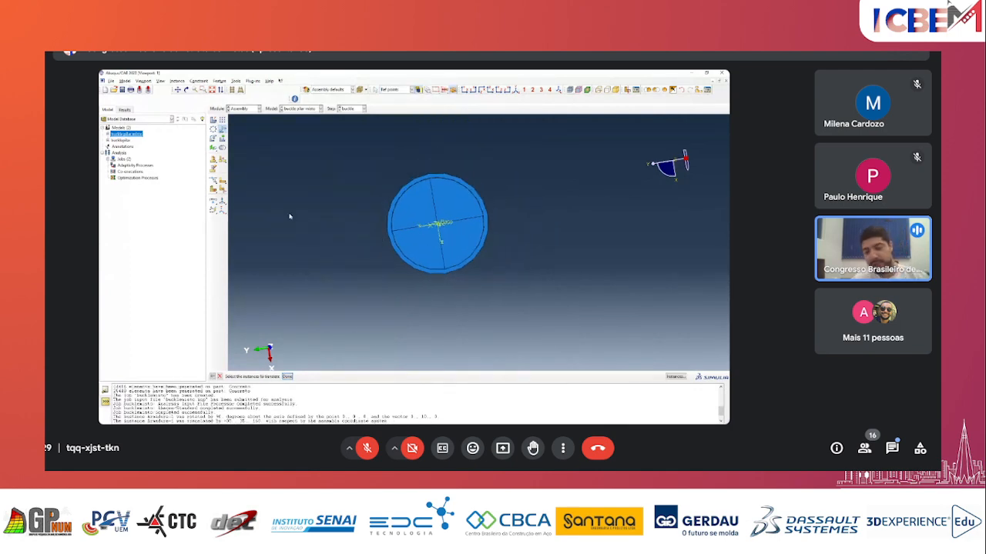
- Remove the outer steel tube instance from the display, using Instances as the entity type
left_click_drag(395, 213, 522, 230, "ctrl+alt")
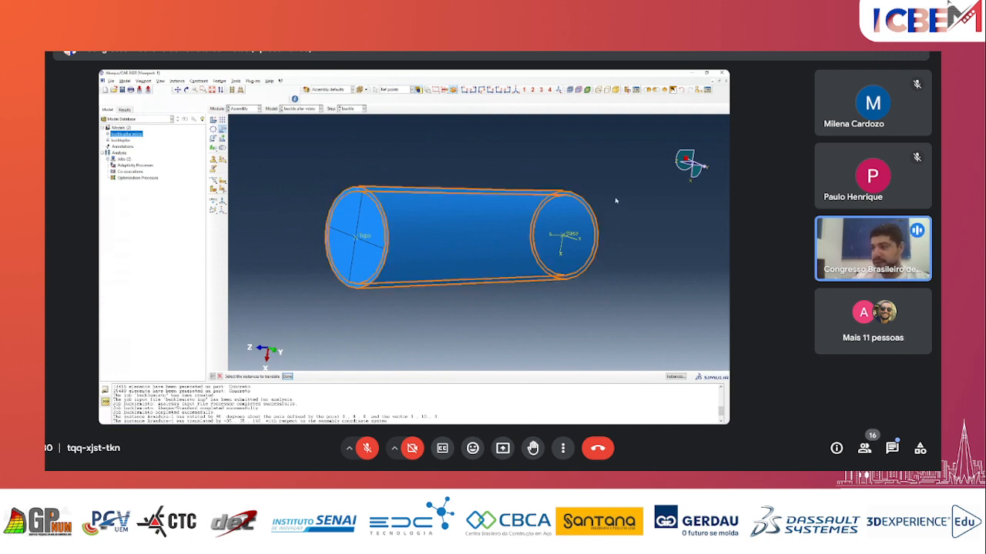
left_click(656, 91)
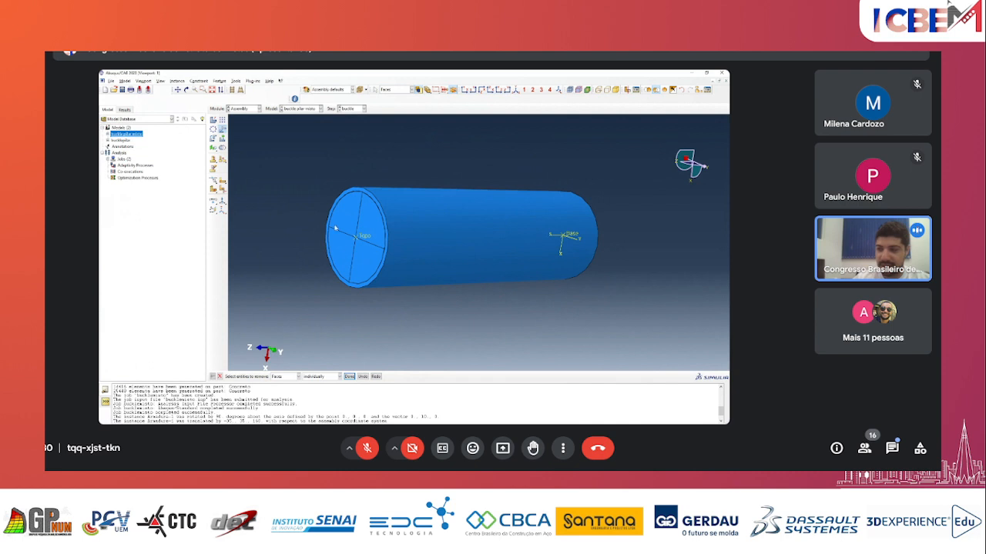
left_click(434, 269)
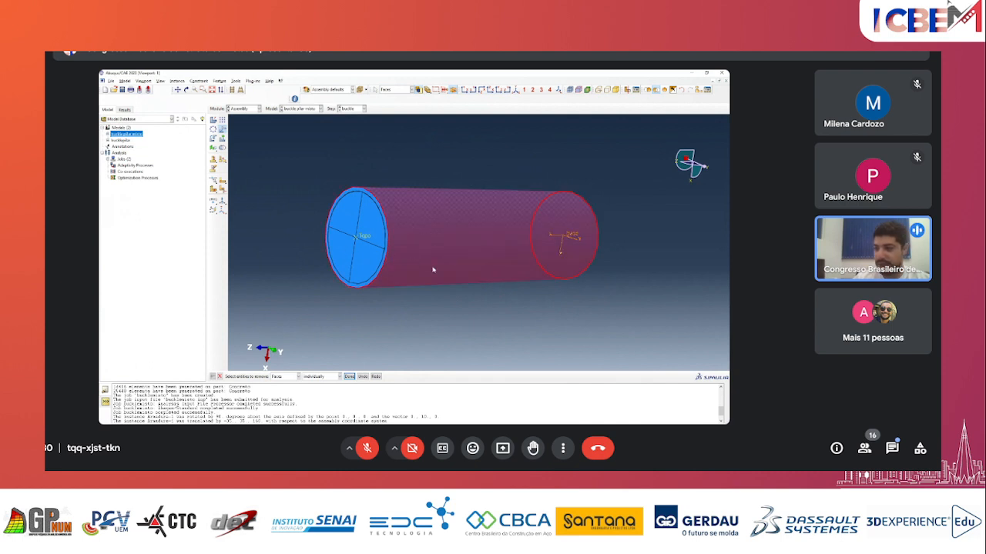
left_click(297, 377)
left_click(287, 411)
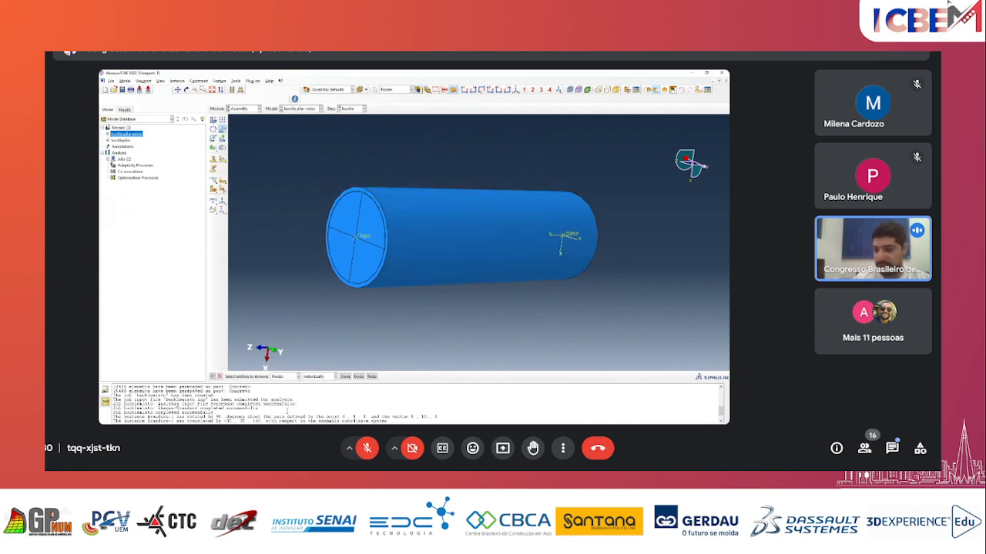
left_click(297, 377)
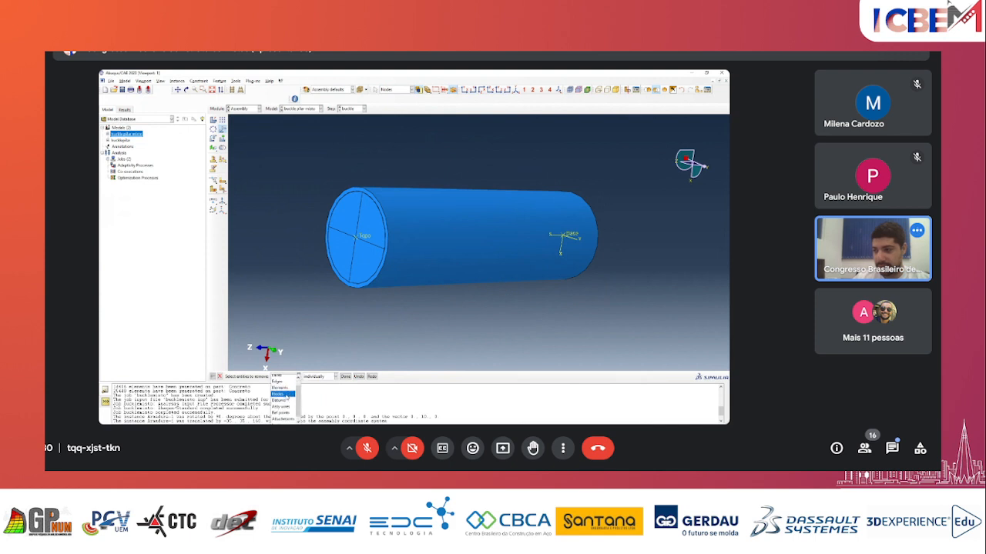
left_click(283, 383)
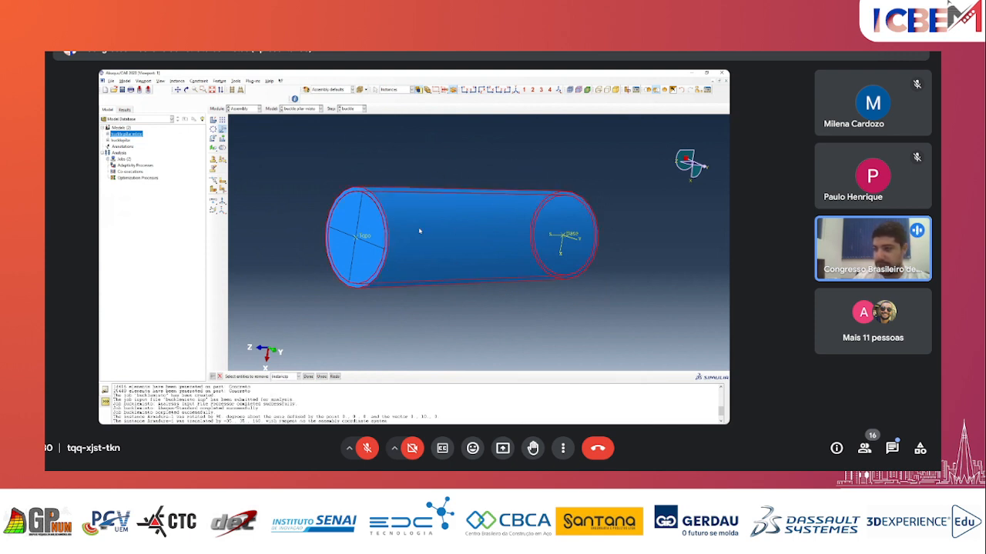
left_click(308, 377)
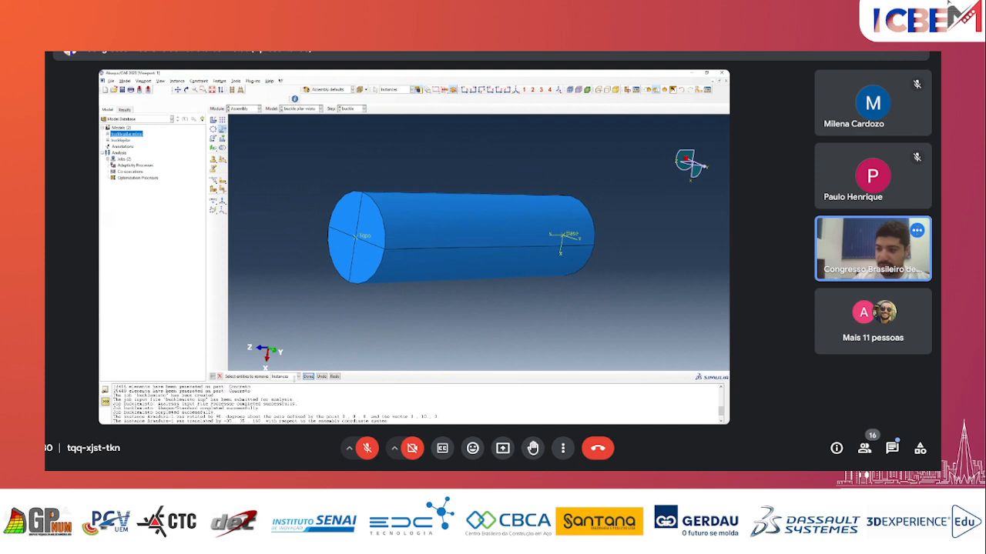
- Remove one quarter cell of the concrete core from the display and inspect the bar's position inside it
left_click(286, 377)
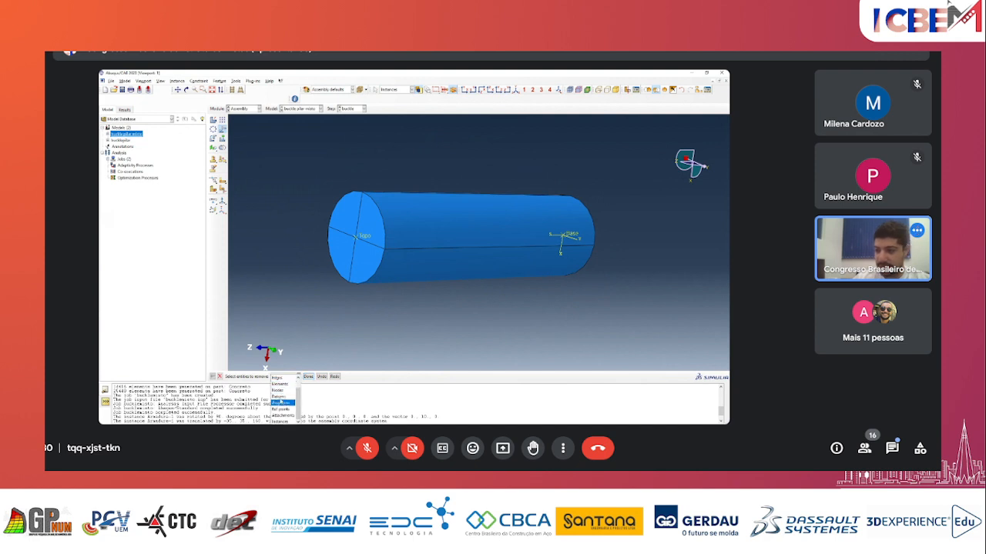
left_click(279, 378)
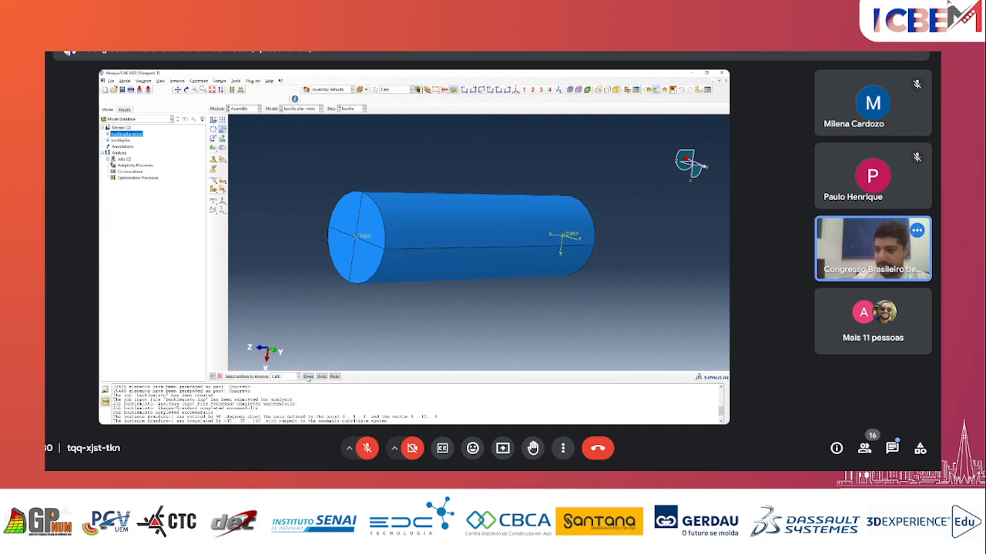
left_click(431, 221)
left_click(308, 376)
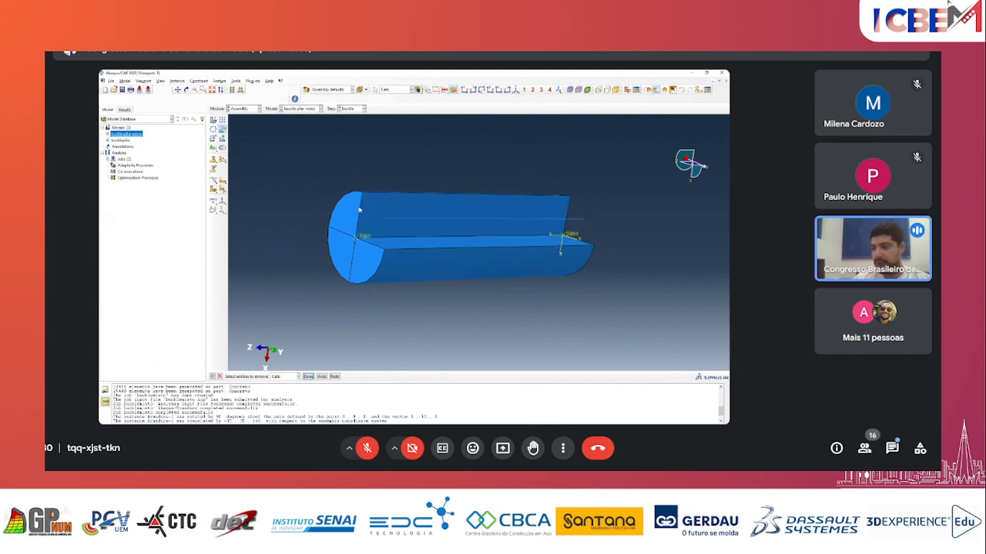
left_click_drag(458, 256, 532, 274, "ctrl+alt")
left_click_drag(398, 280, 462, 286, "ctrl+alt")
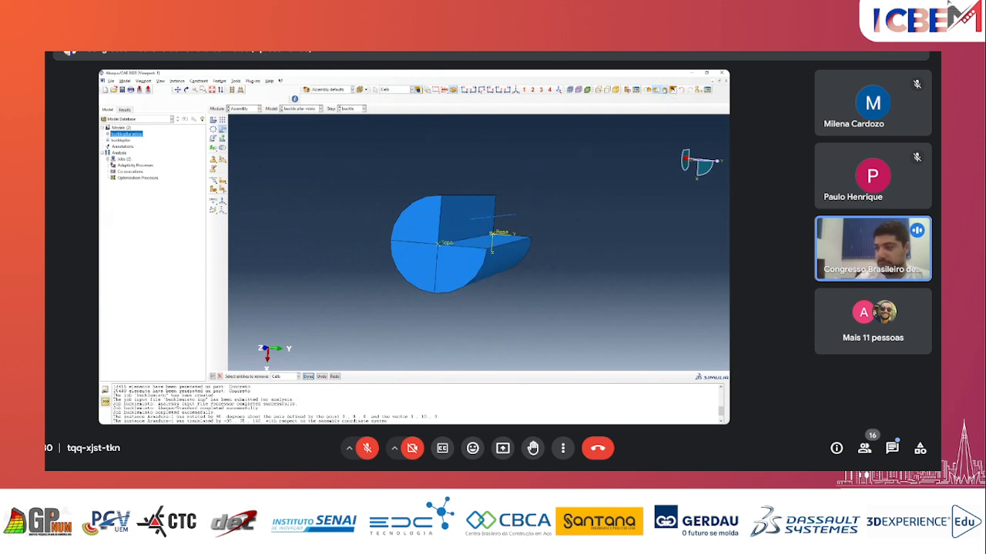
- Restore all hidden entities and remove only the concrete instance from the display, leaving the steel tube and the bar
left_click(664, 91)
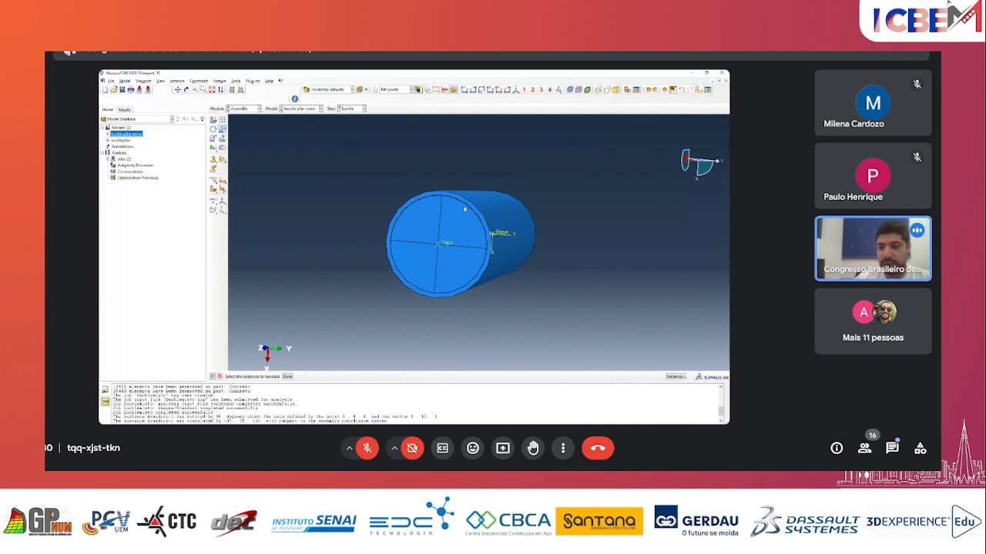
left_click_drag(481, 265, 459, 249, "ctrl+alt")
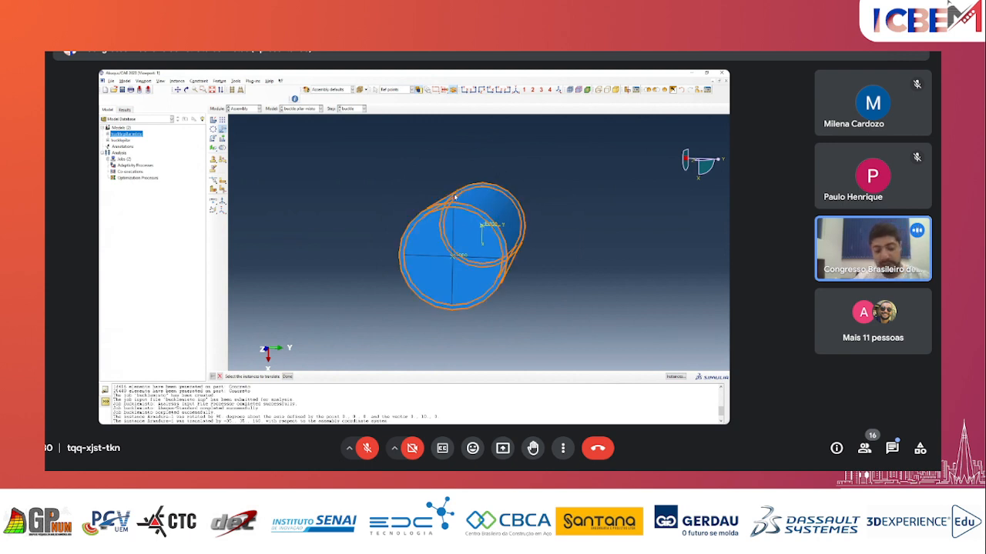
left_click_drag(474, 237, 450, 218, "ctrl+alt")
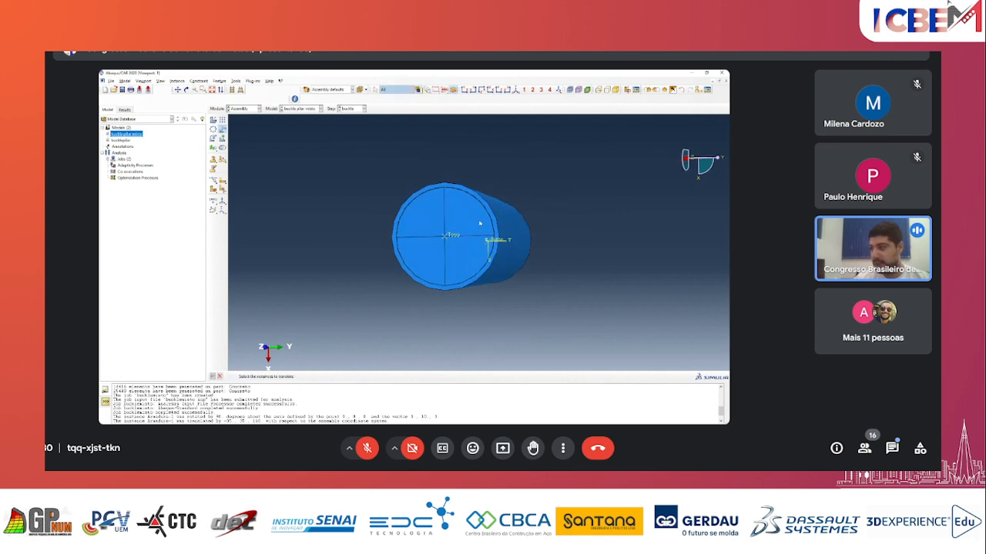
left_click(663, 91)
left_click(297, 377)
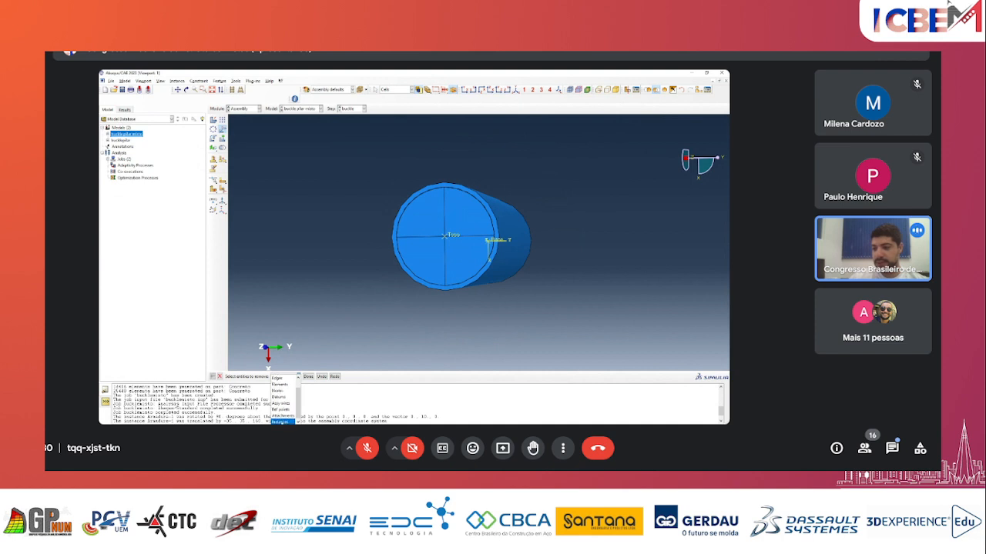
left_click(282, 420)
left_click(427, 288)
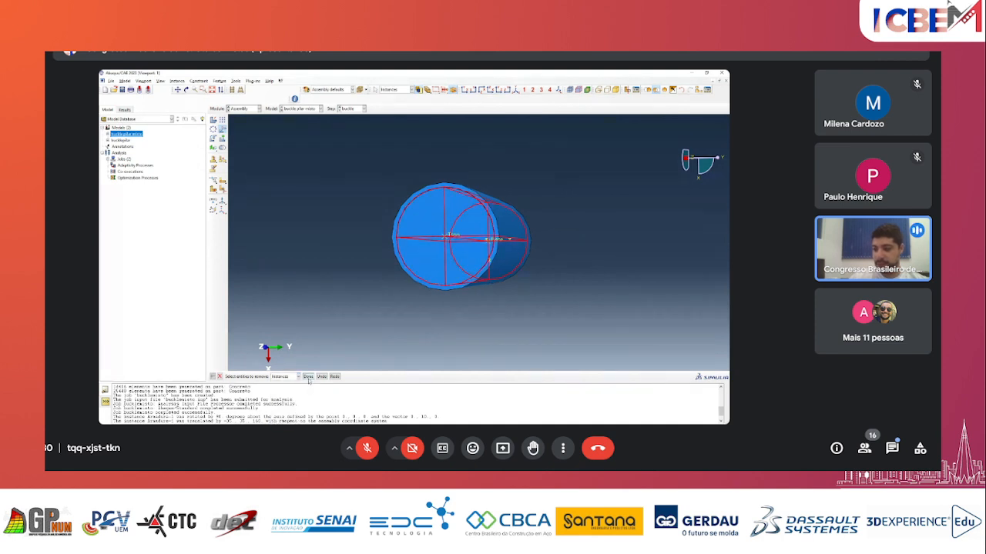
left_click(308, 377)
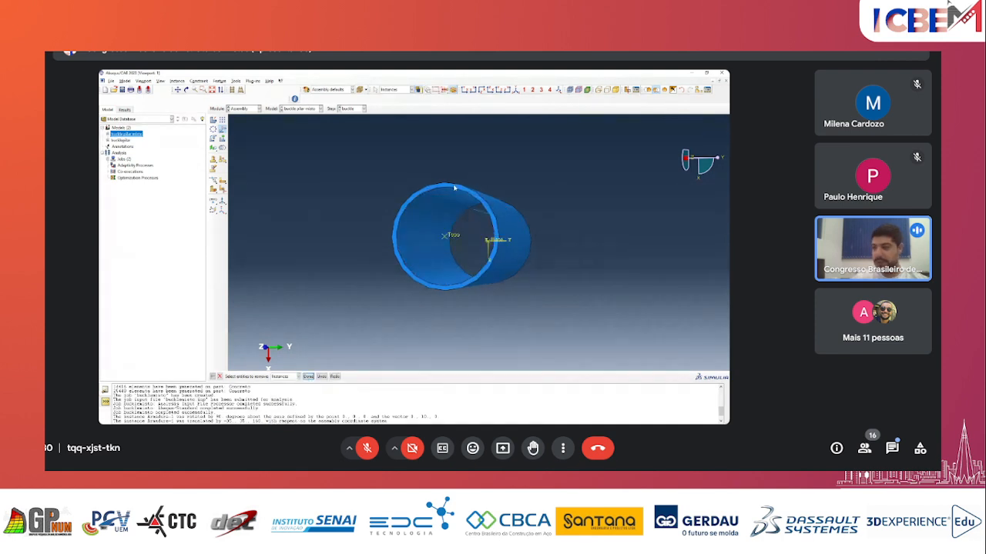
scroll(454, 187, "down", 3)
left_click_drag(478, 236, 467, 265, "ctrl+alt")
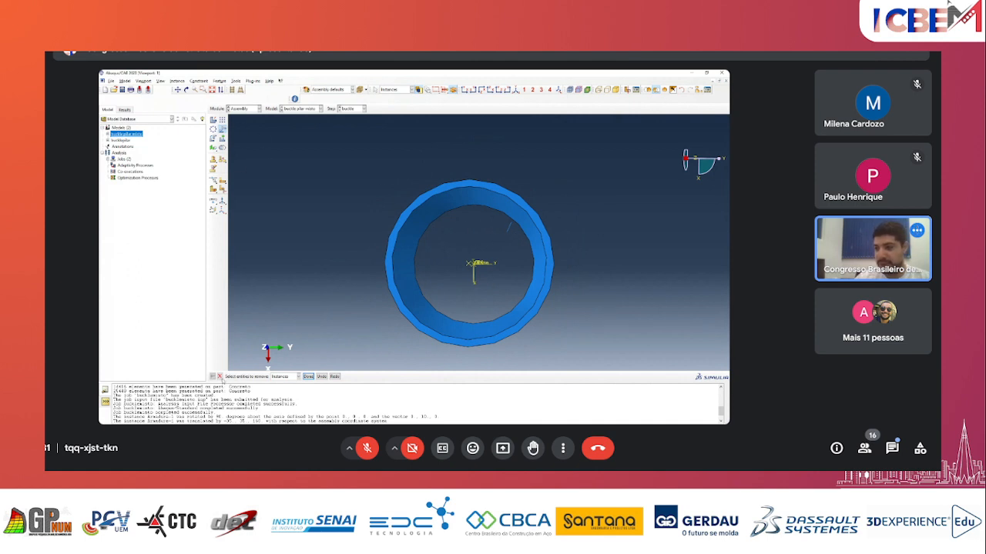
left_click(218, 376)
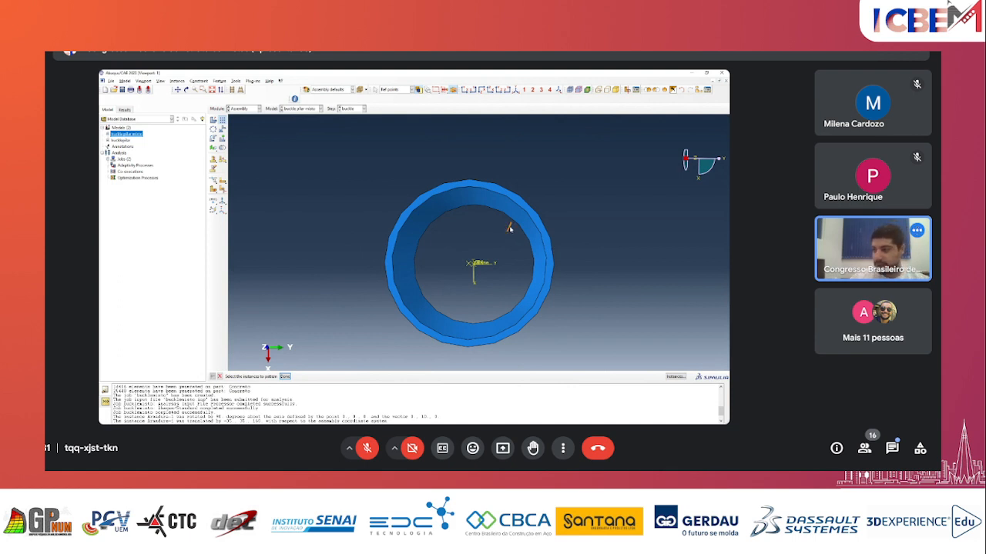
- Set up a linear pattern of the Armadura bar with an offset of 120 in both directions, flipping each direction
left_click(284, 376)
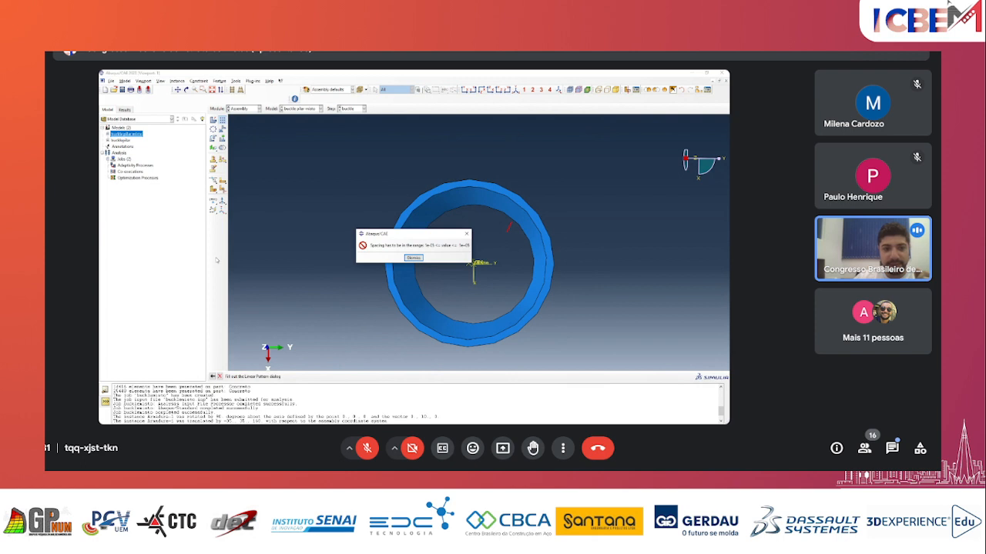
left_click(414, 258)
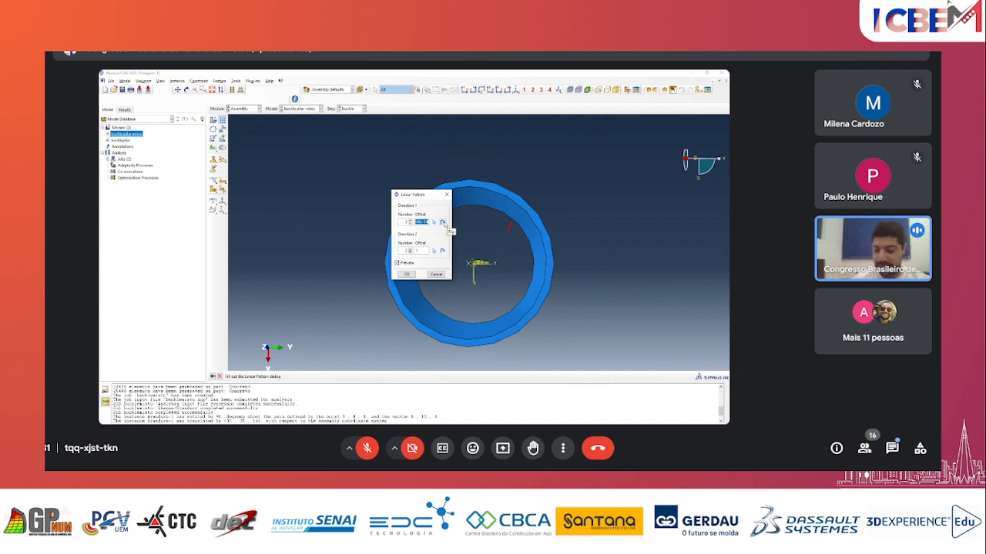
left_click(442, 222)
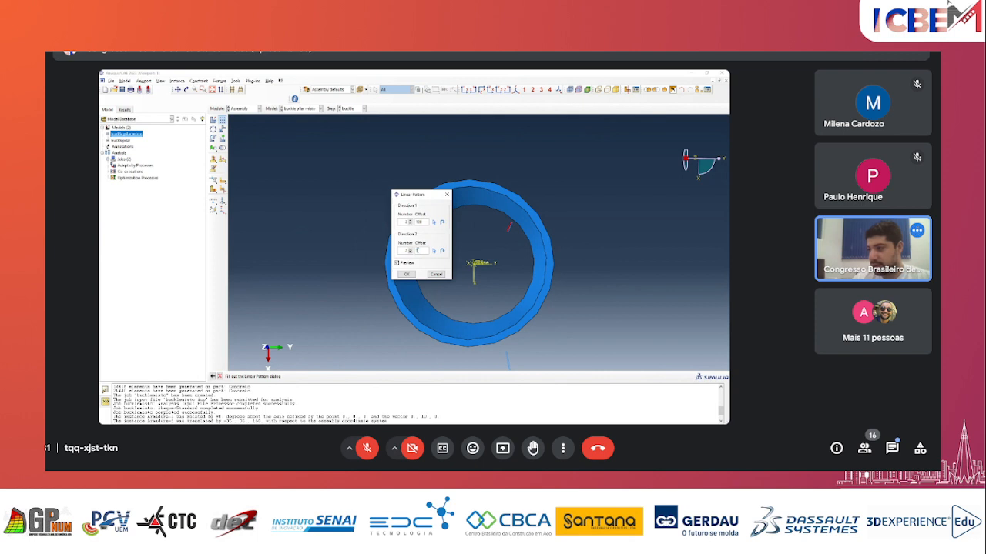
left_click_drag(418, 251, 401, 245)
type("120")
left_click_drag(421, 198, 332, 221)
left_click(354, 272)
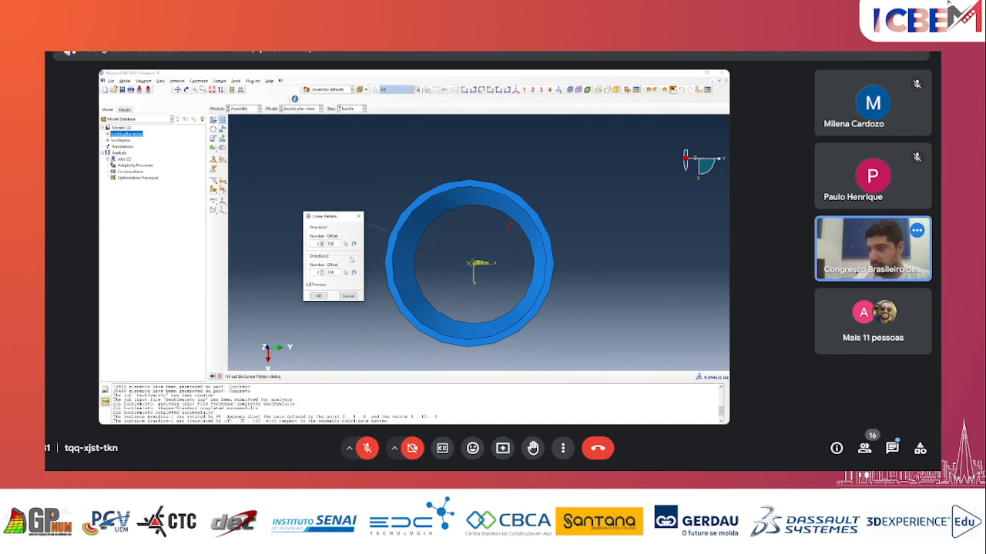
- Use the X axis at the column base as direction 1 of the linear pattern and check the preview
left_click(346, 244)
left_click(474, 277)
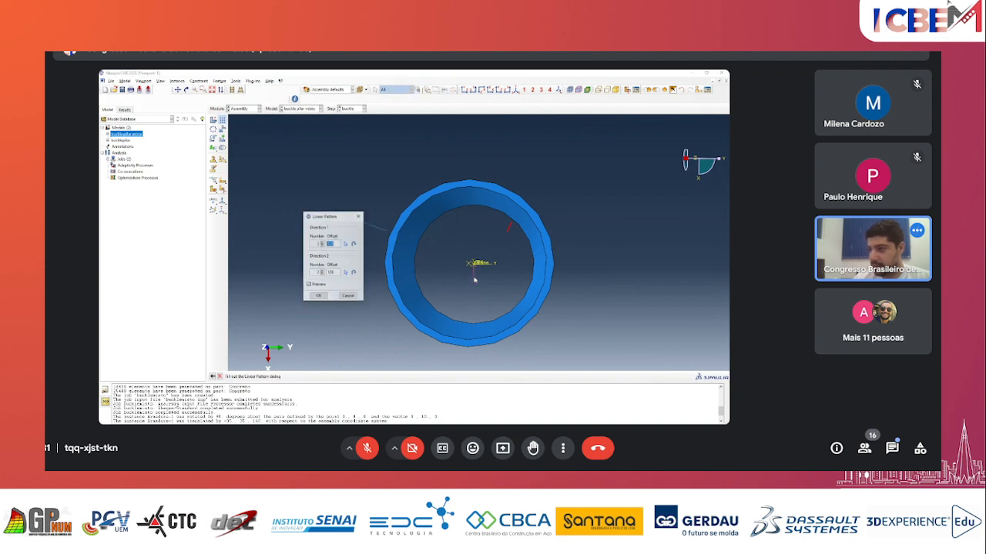
scroll(452, 313, "down", 2)
scroll(393, 231, "up", 1)
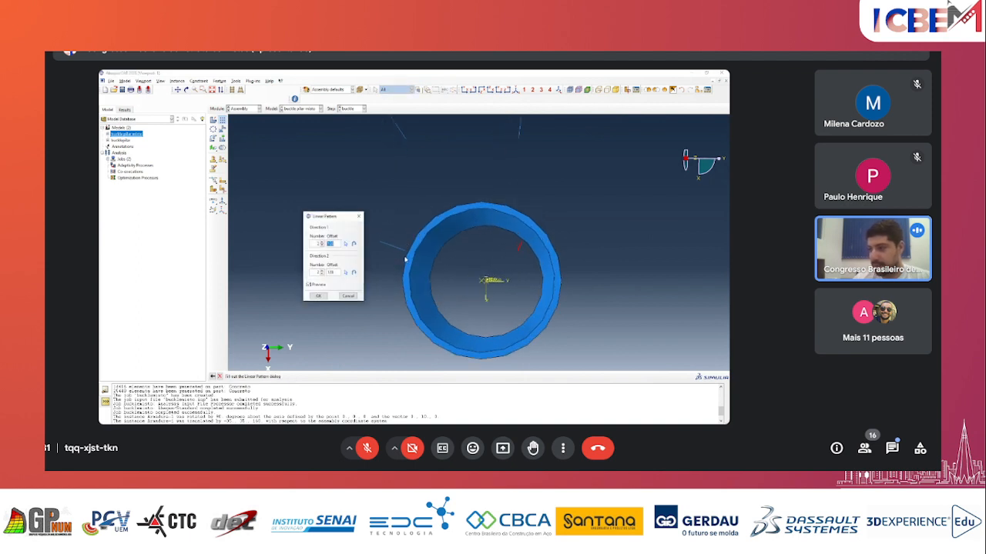
left_click_drag(331, 216, 311, 207)
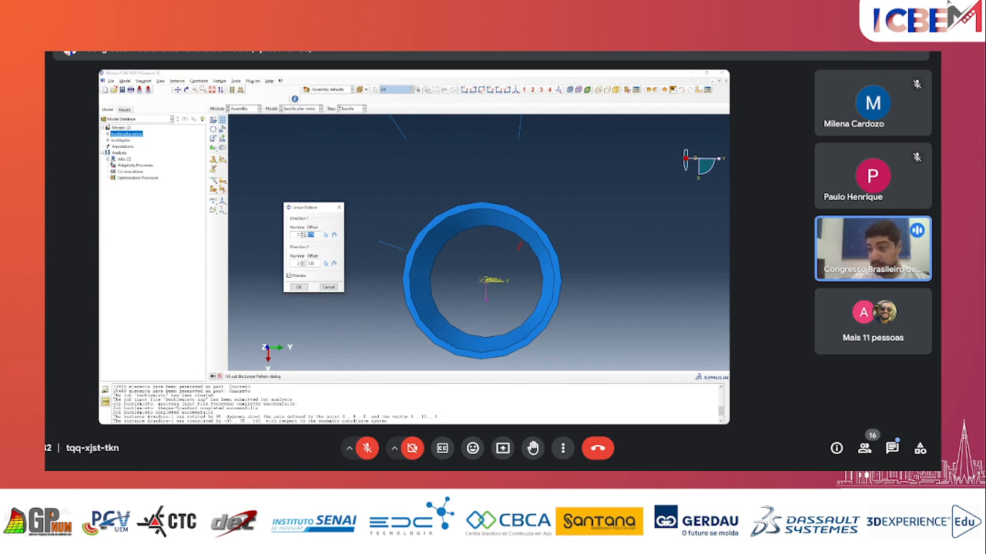
- Set the linear pattern offset to 64 in both directions, flip direction 1, and create the bar copies
type("64")
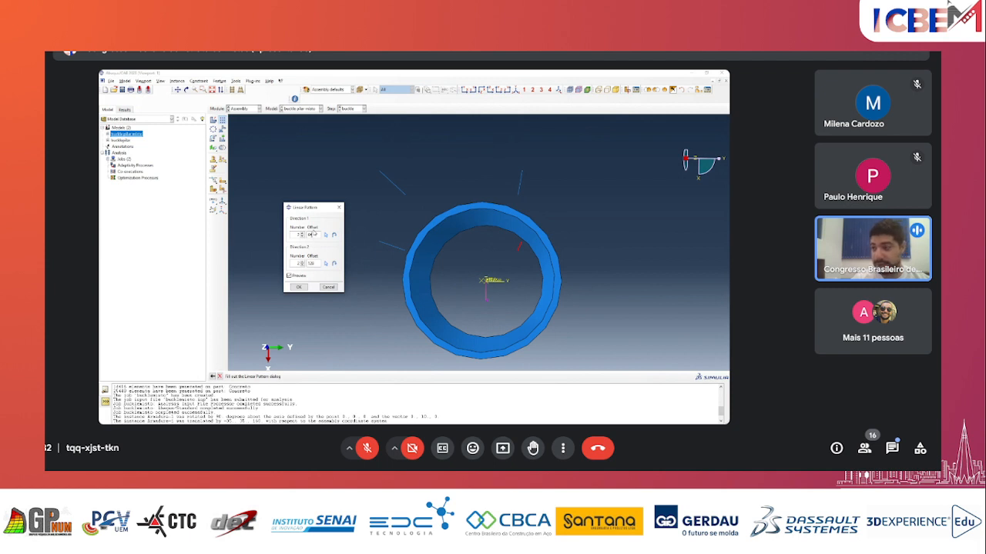
key("BackSpace")
key("BackSpace")
type("32")
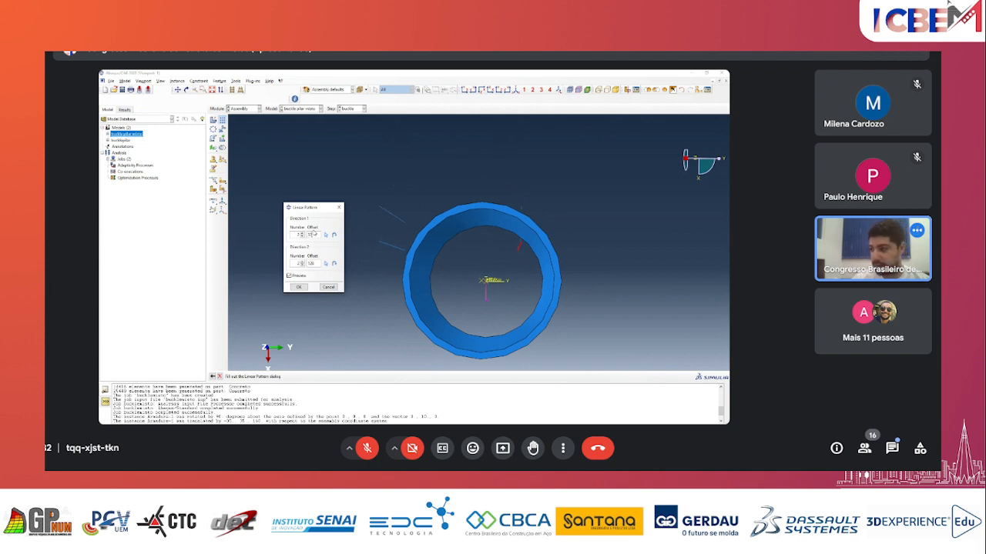
left_click(334, 236)
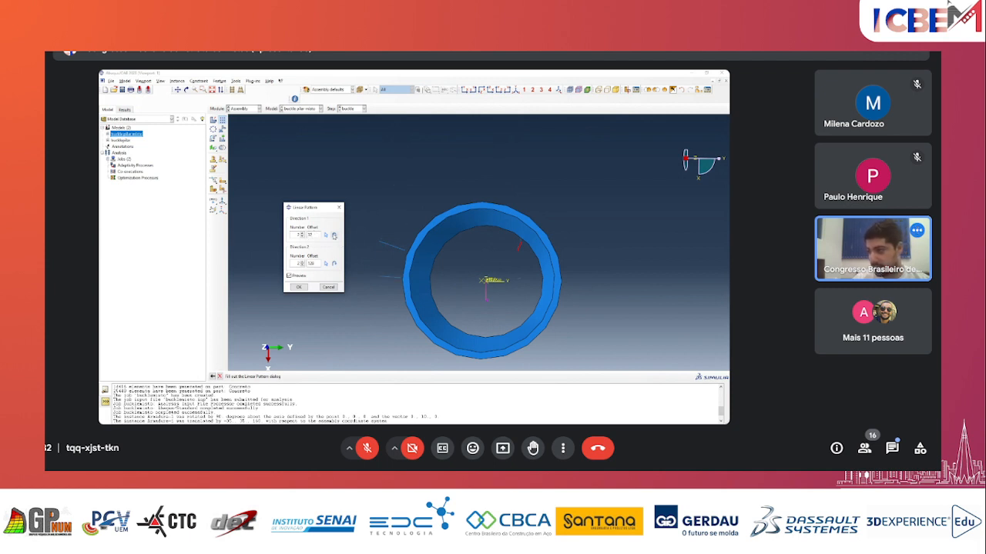
double_click(310, 235)
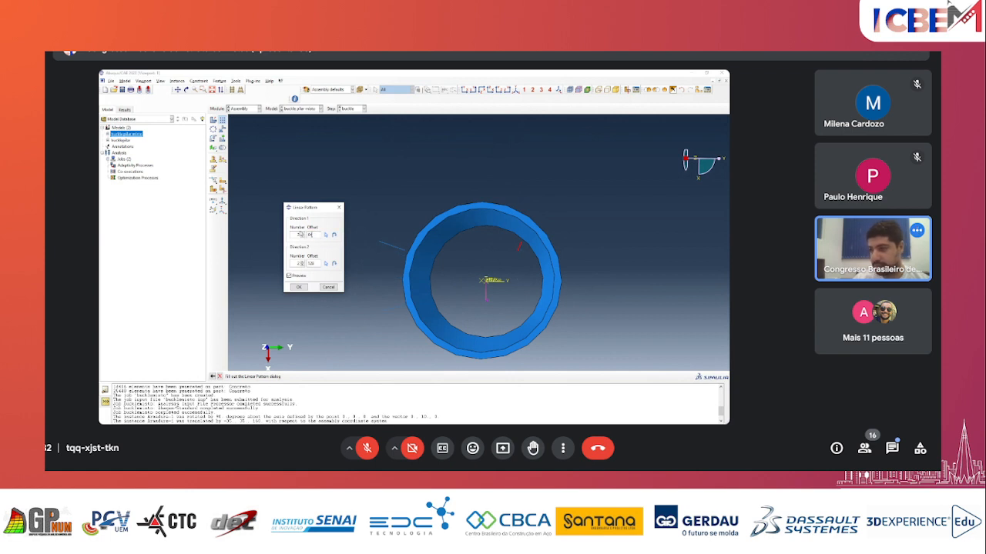
left_click_drag(321, 264, 302, 264)
type("64")
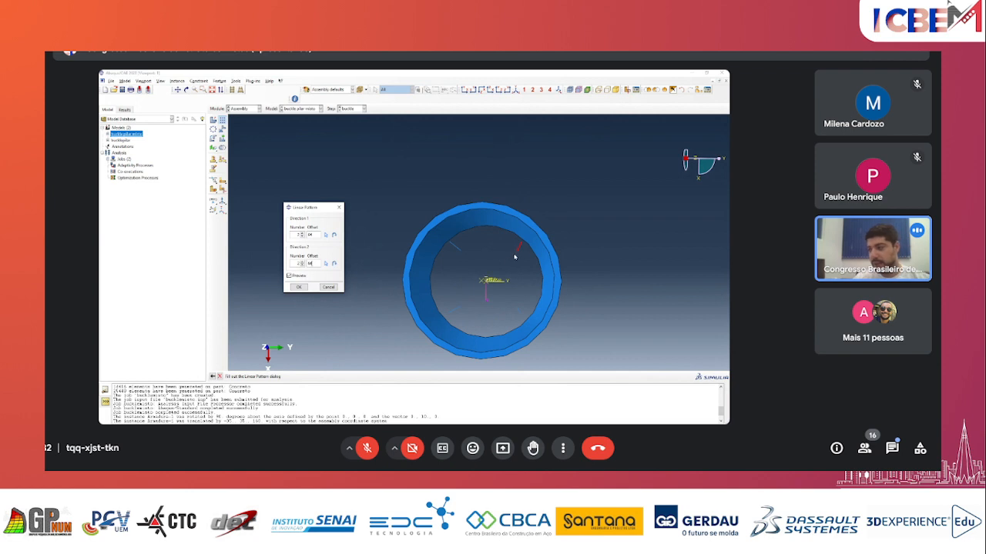
left_click_drag(432, 292, 474, 253, "ctrl+alt")
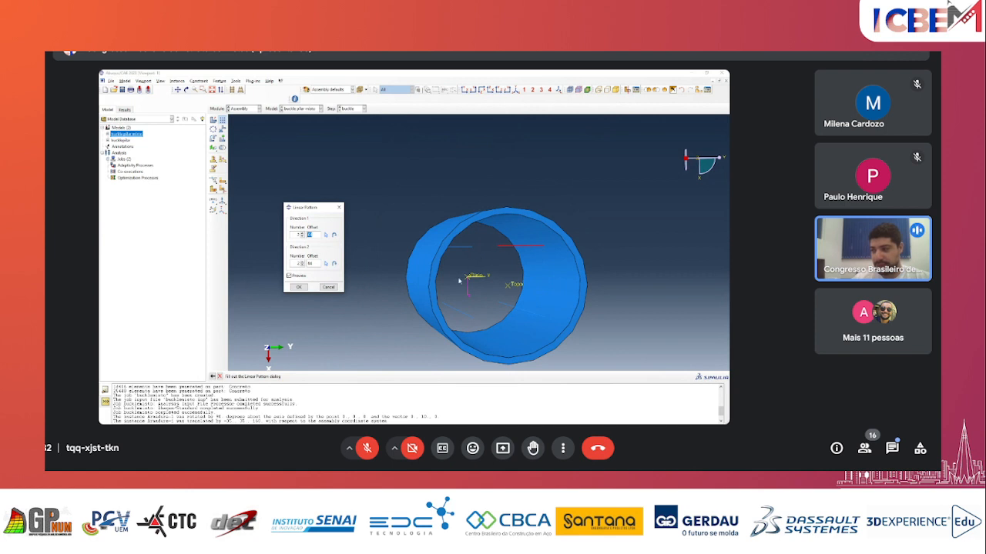
left_click(300, 288)
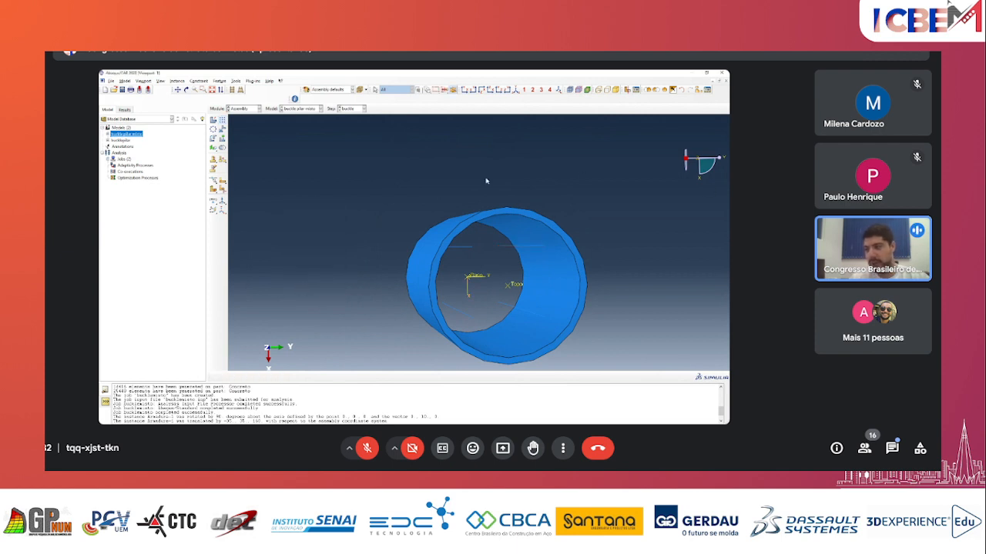
- Inspect the patterned bars inside the steel tube and restore all hidden instances to the display
mouse_move(491, 290)
left_mouse_down("ctrl+alt")
mouse_move(458, 282)
mouse_move(508, 274)
mouse_move(504, 286)
left_mouse_up("ctrl+alt")
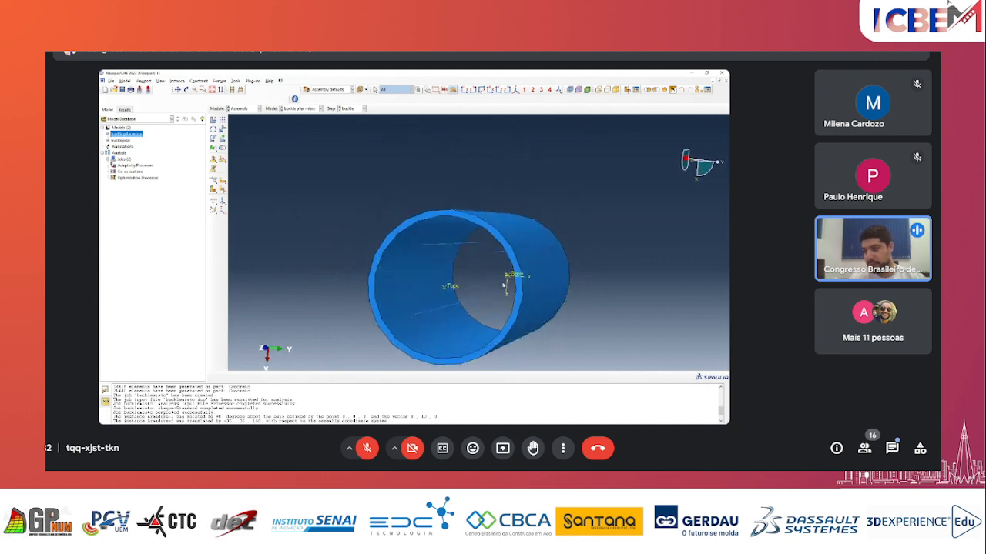
left_click(664, 91)
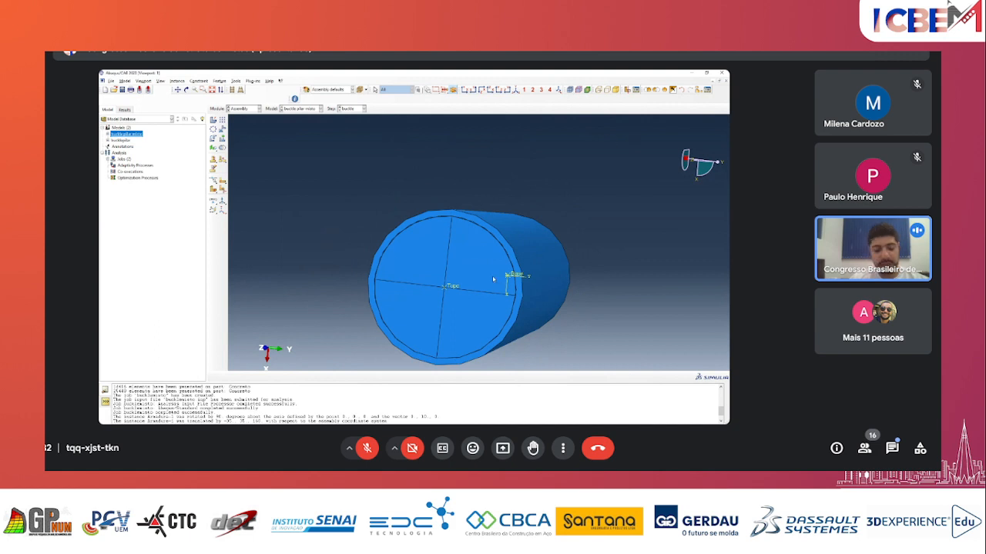
left_click_drag(493, 279, 401, 177, "ctrl+alt")
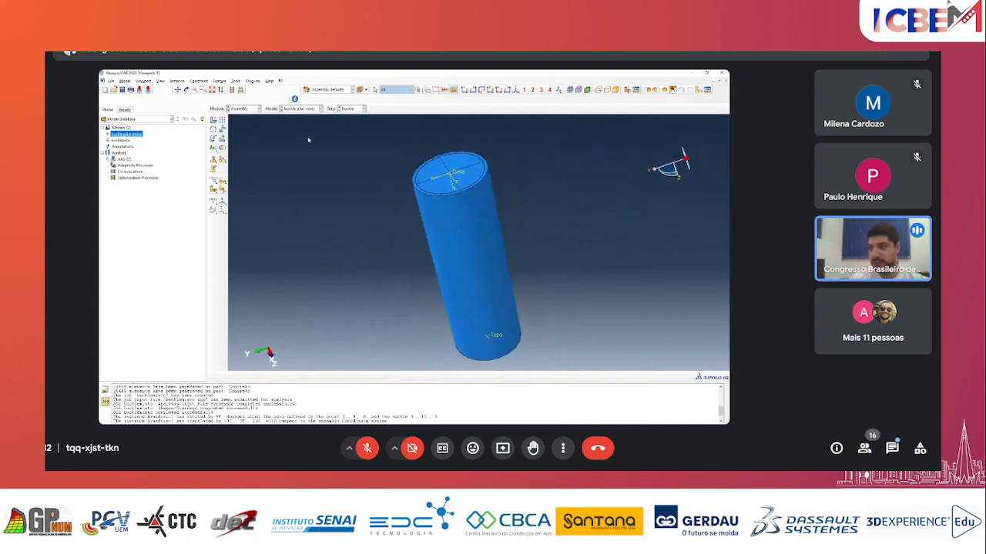
- Go through the Step module to the Interaction module and open the Constraint Manager
left_click(258, 109)
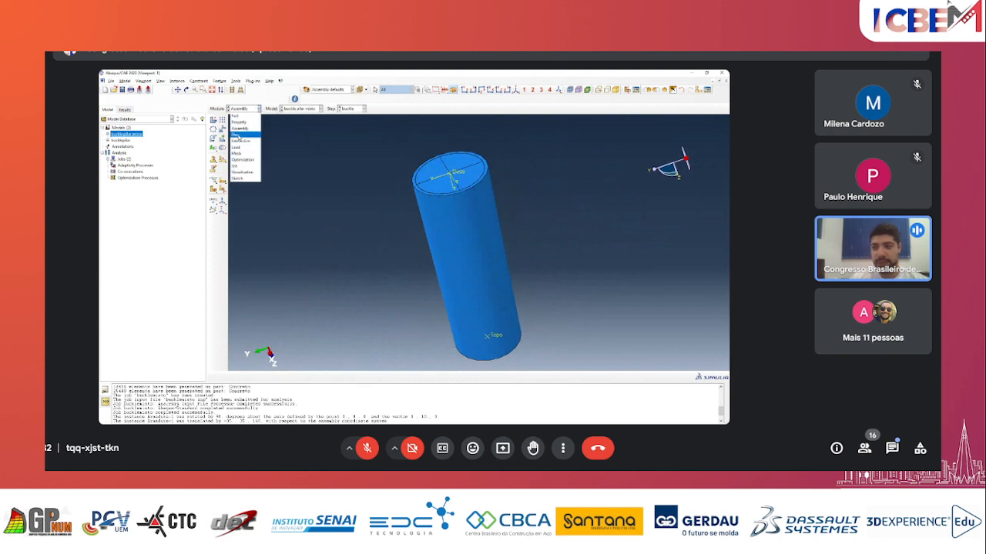
left_click(236, 134)
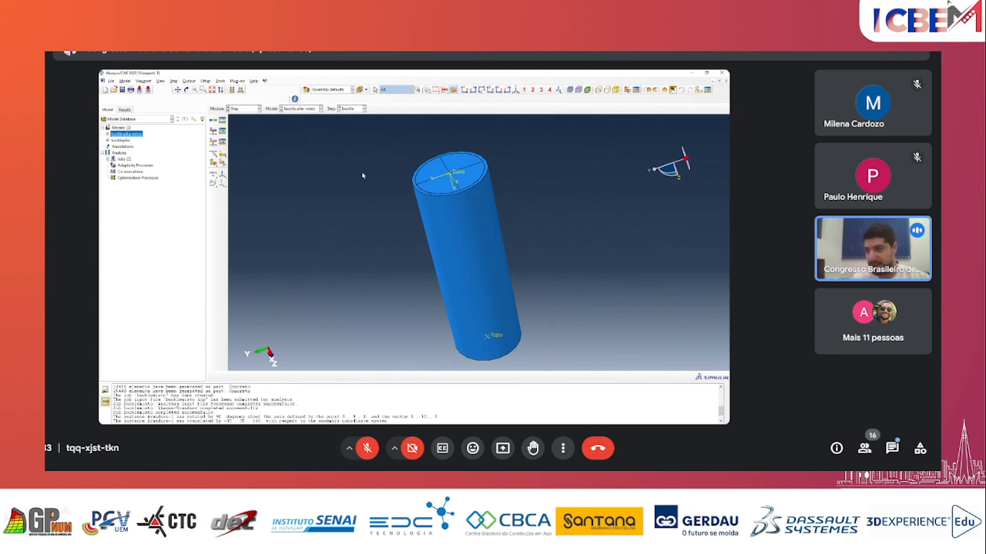
left_click(259, 108)
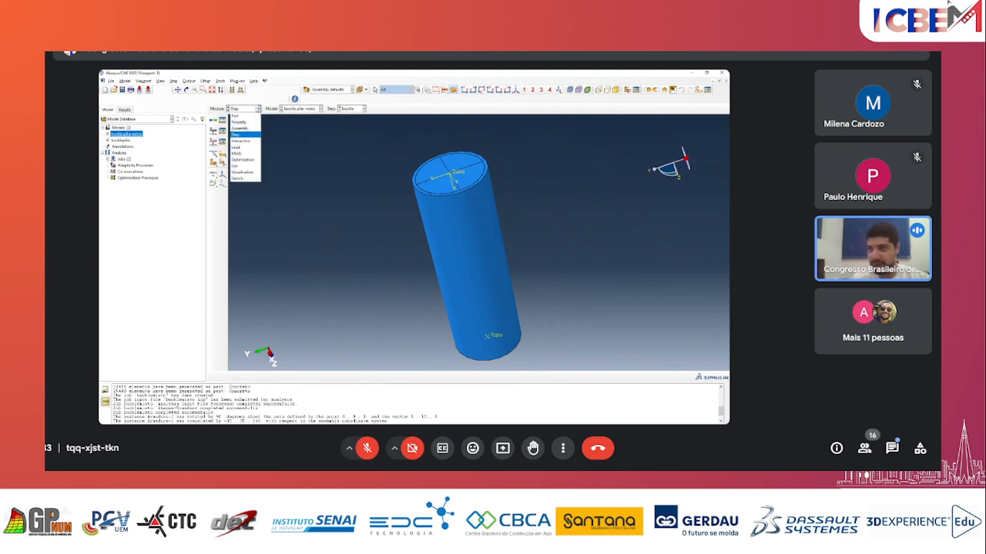
left_click(238, 140)
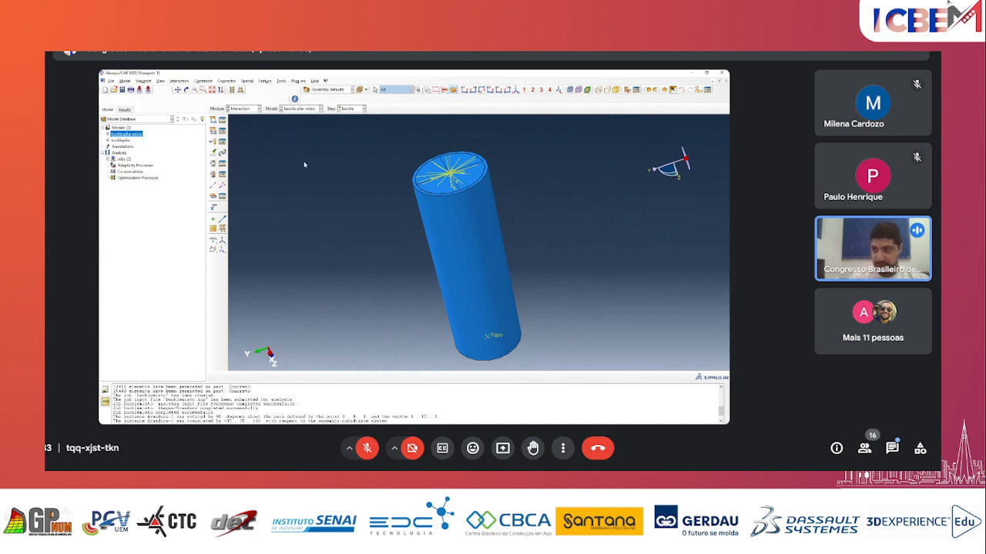
left_click(221, 142)
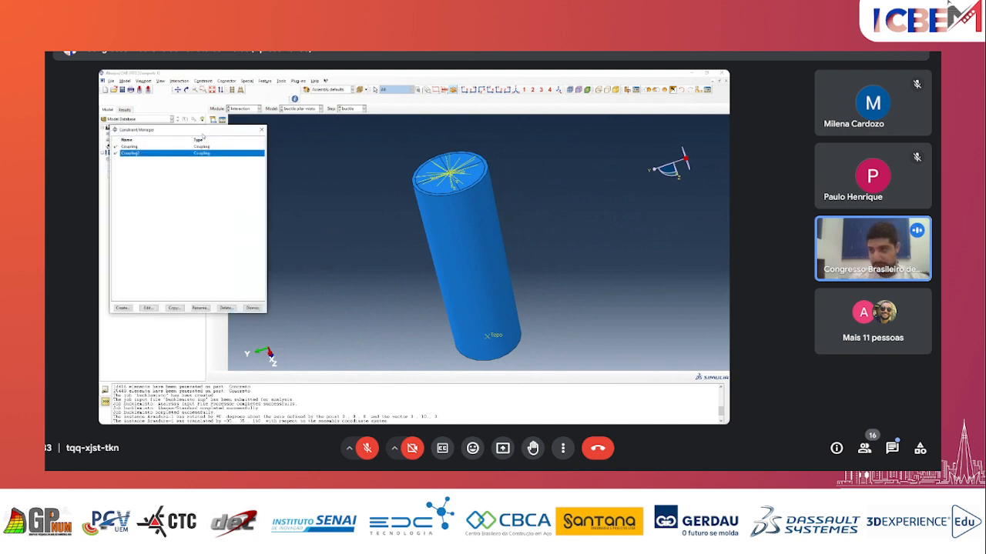
left_click_drag(204, 136, 339, 178)
- Start a new Embedded region constraint named "embedded armadura"
left_click(259, 350)
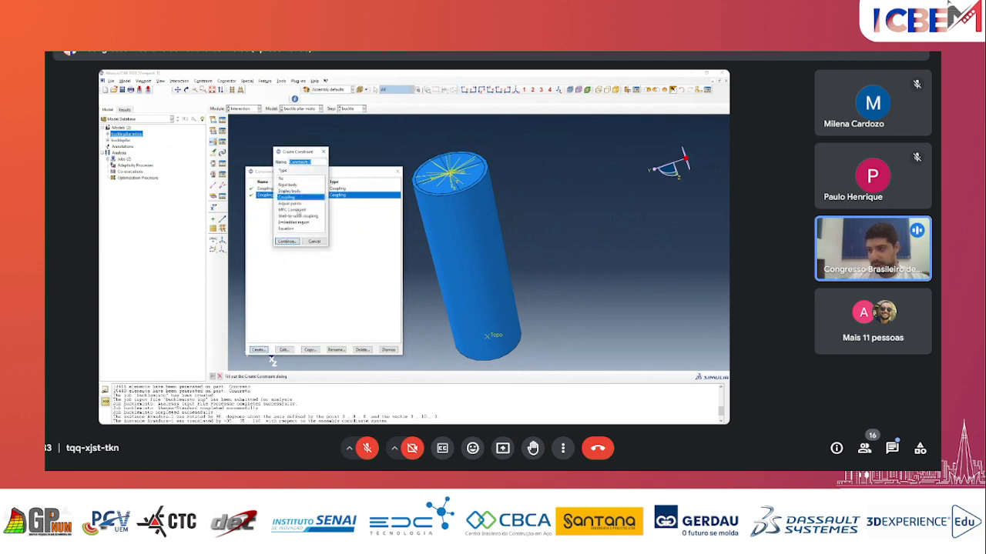
left_click_drag(300, 153, 283, 223)
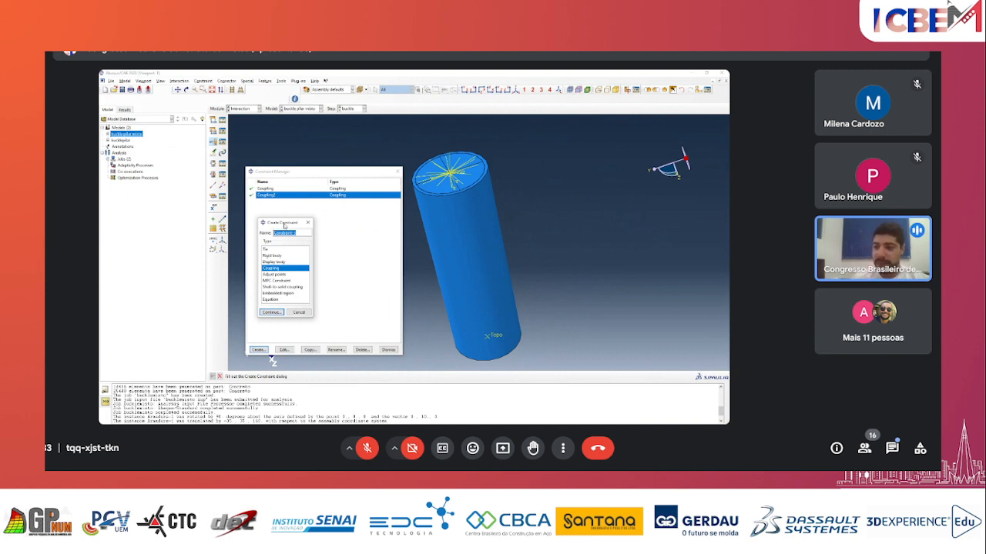
left_click(282, 295)
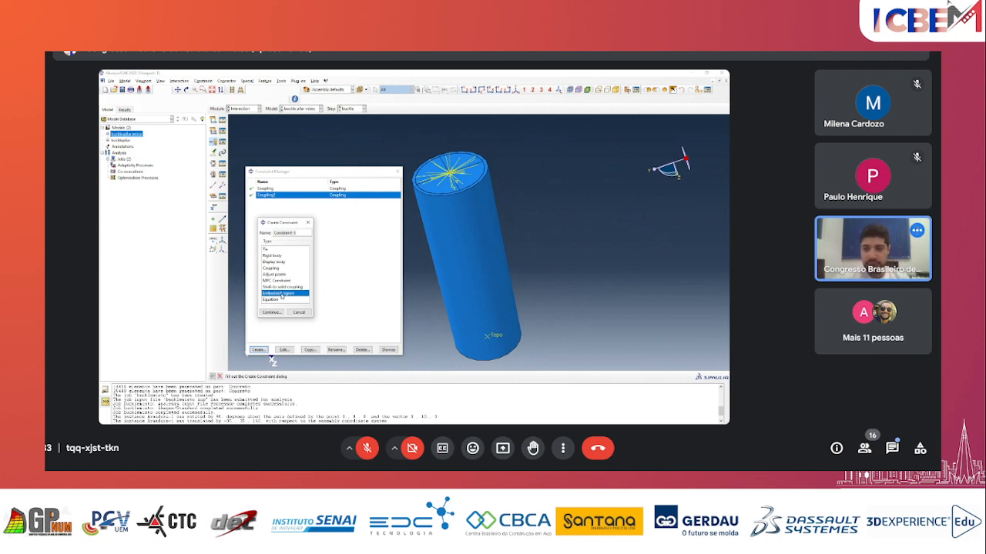
double_click(300, 233)
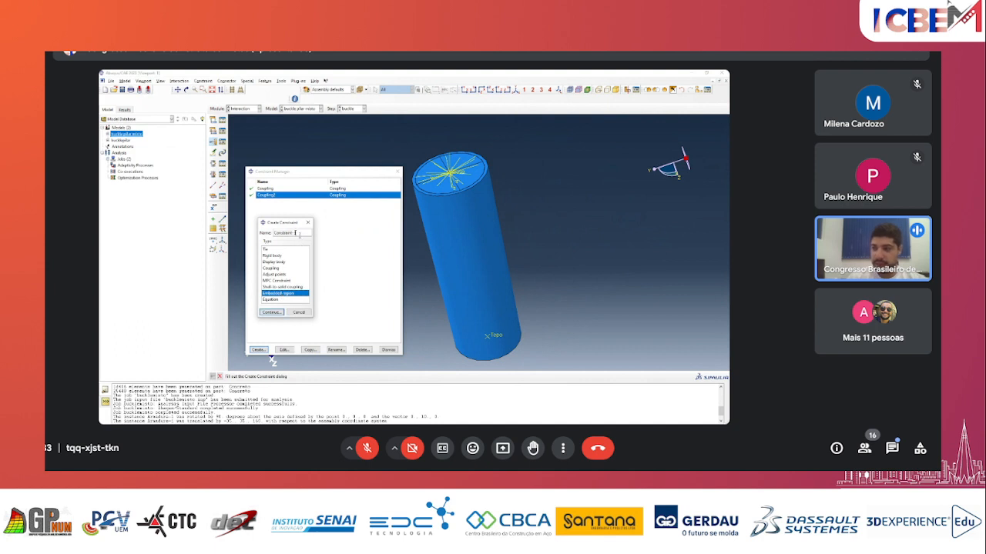
type("em")
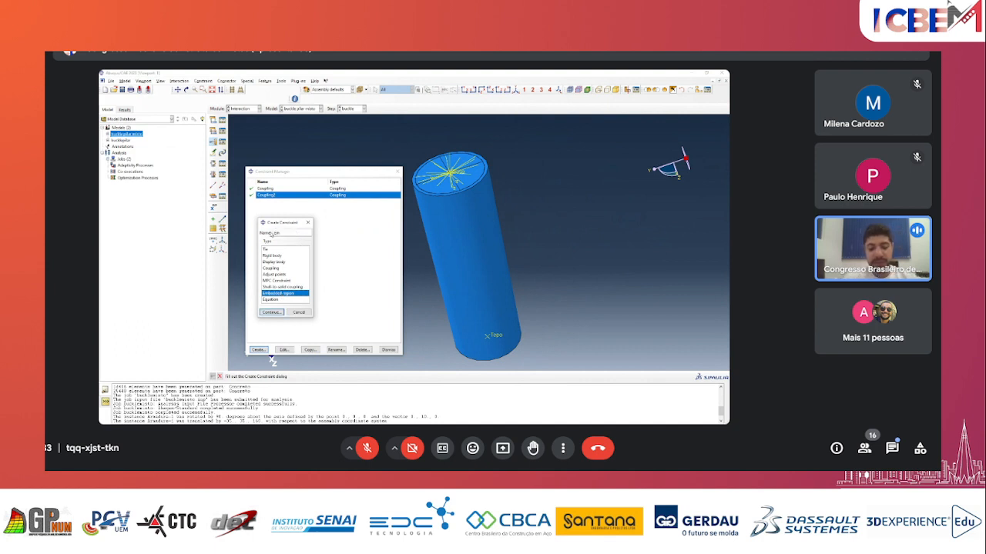
type("bedded ar")
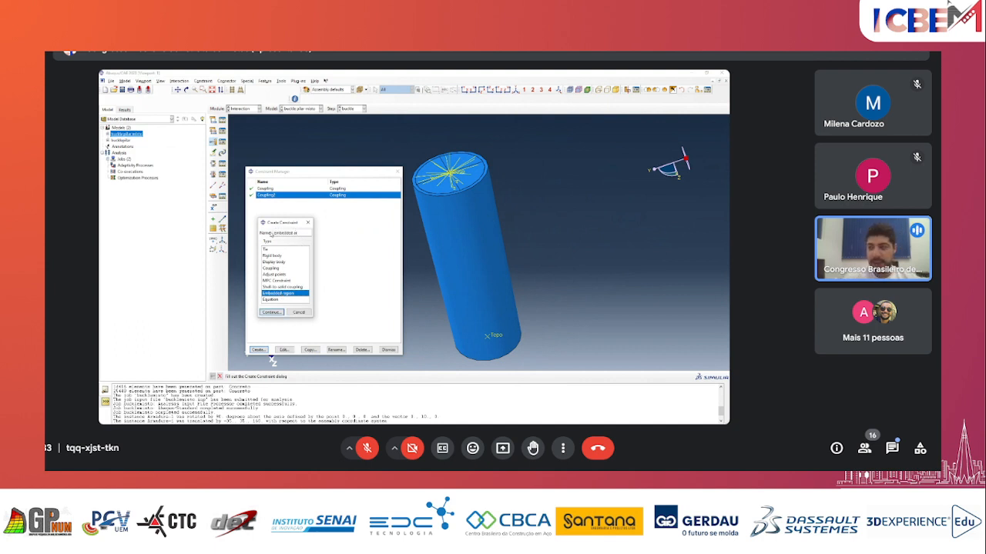
type("madura")
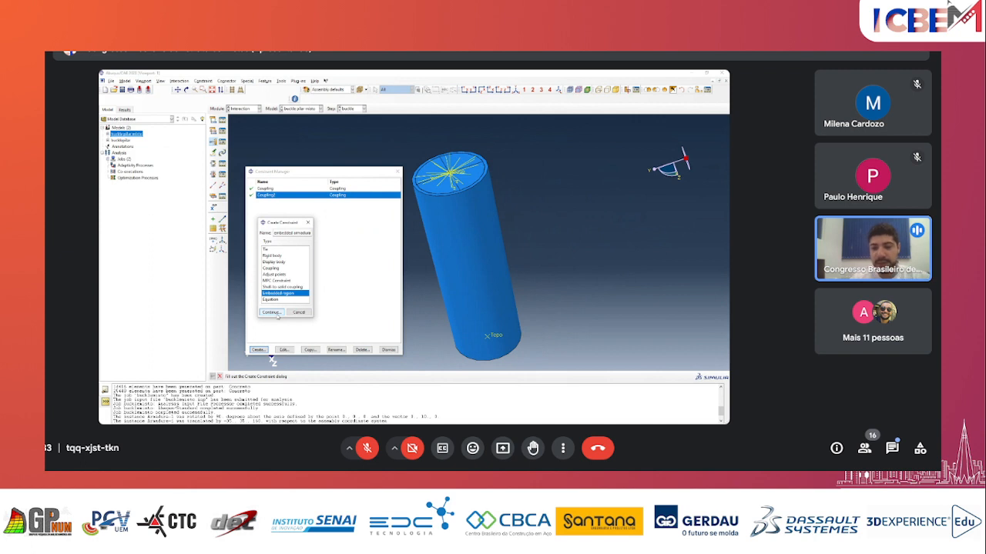
left_click(271, 312)
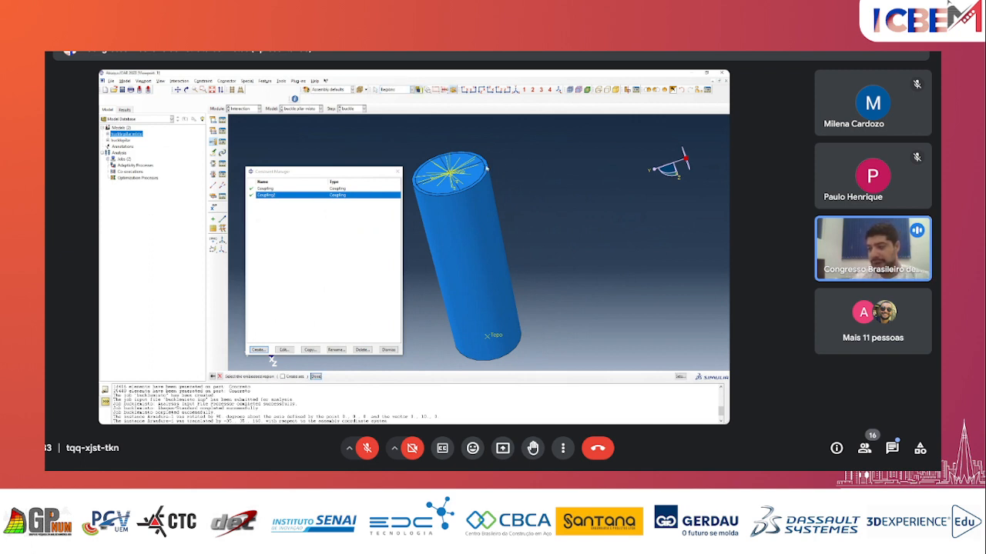
- Remove the steel tube and concrete instances from the display and select all four bars as the embedded region
scroll(442, 235, "up", 1)
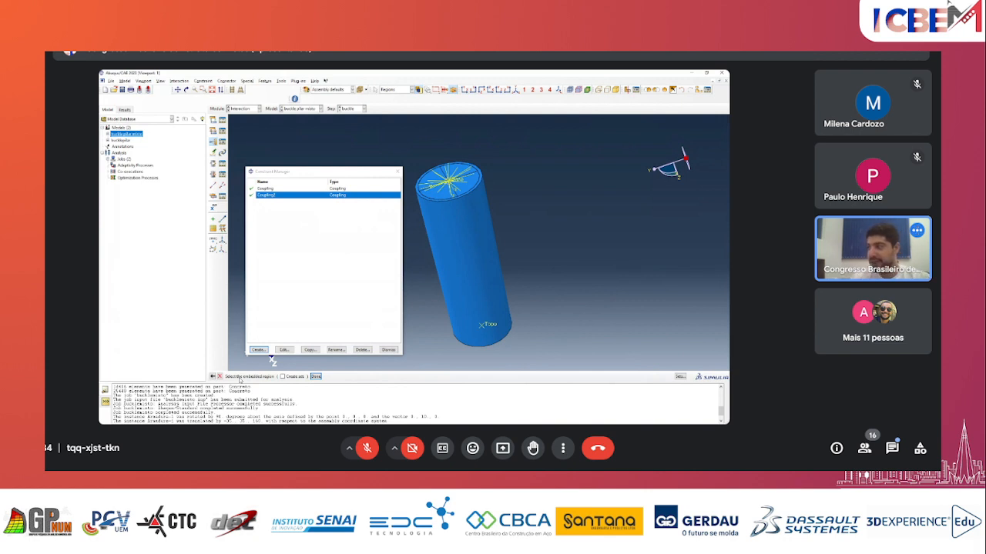
left_click_drag(477, 218, 493, 197, "ctrl+alt")
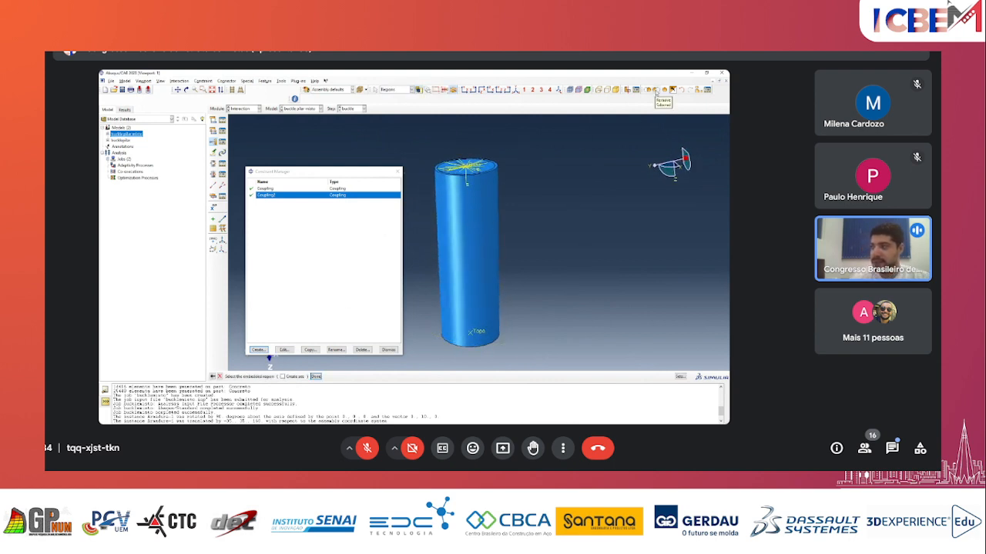
left_click(655, 90)
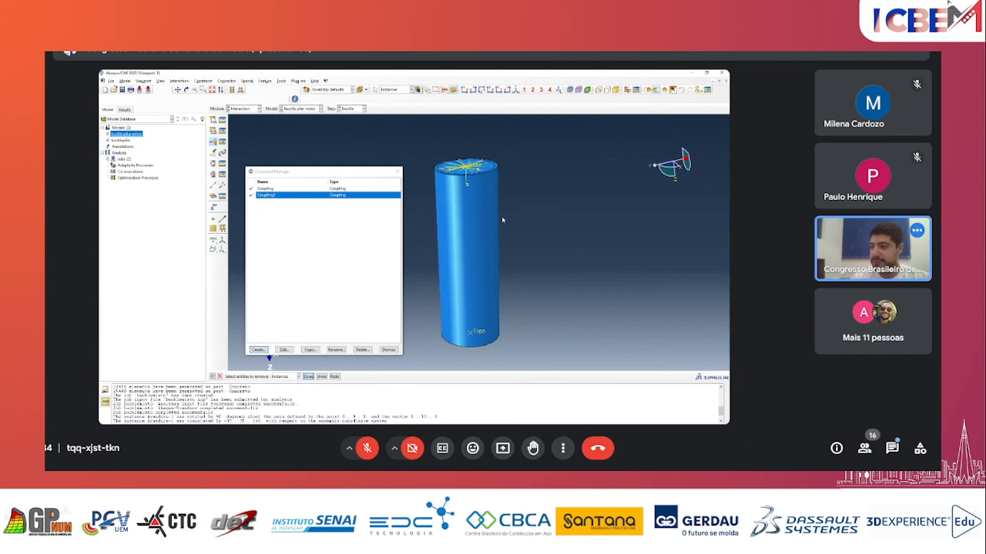
left_click(486, 264)
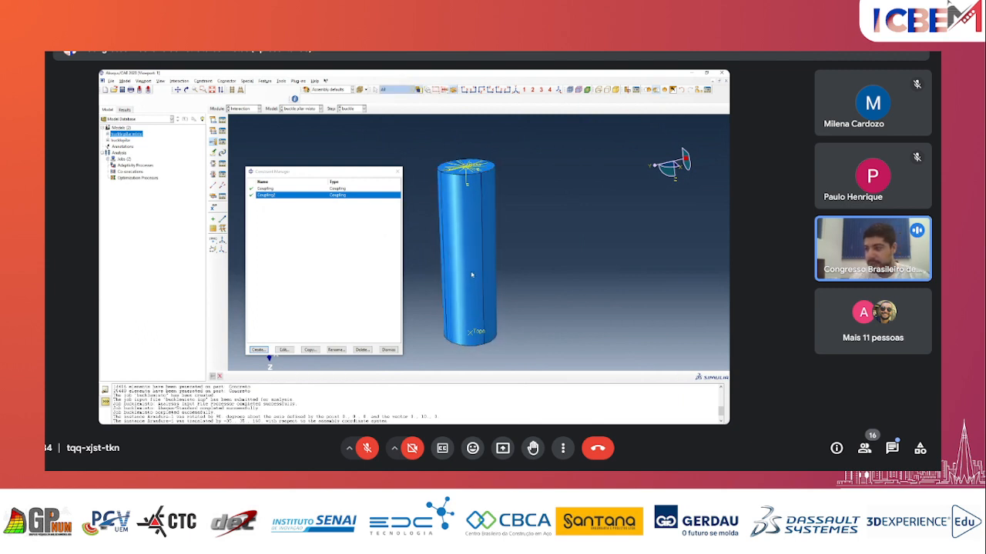
left_click(477, 231)
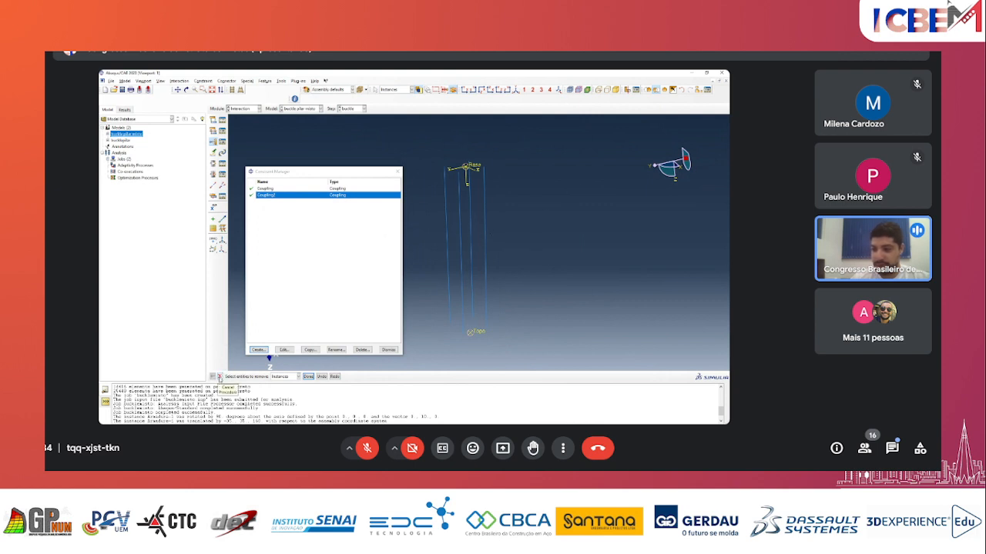
left_click(220, 376)
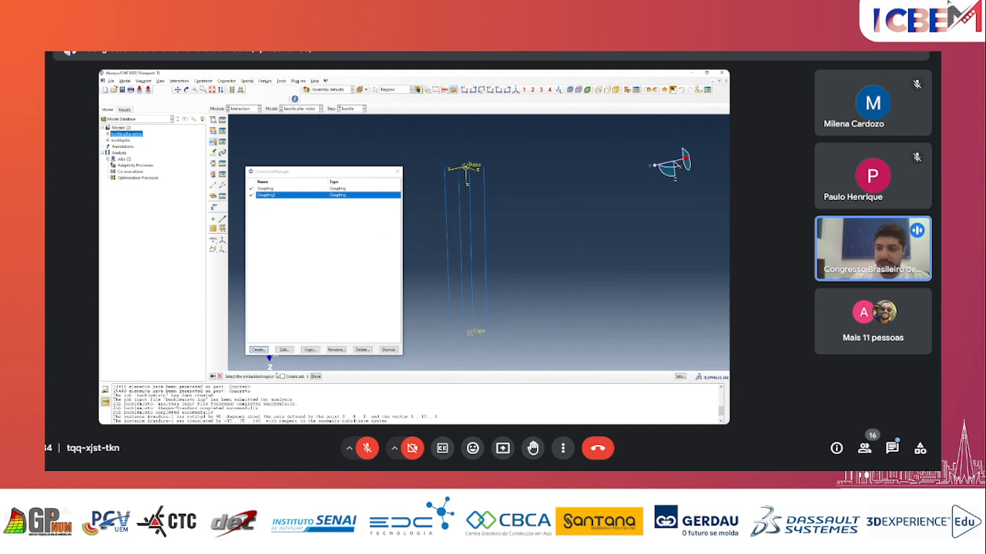
left_click_drag(568, 259, 408, 203)
left_click(315, 376)
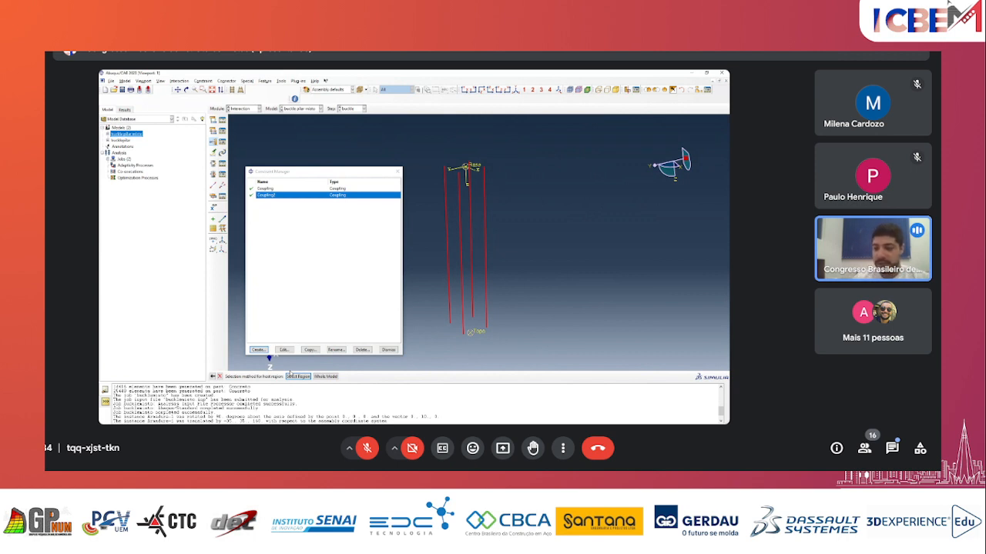
- Choose region selection for the host, restore the full display, and select the concrete core as the host region
left_click(297, 376)
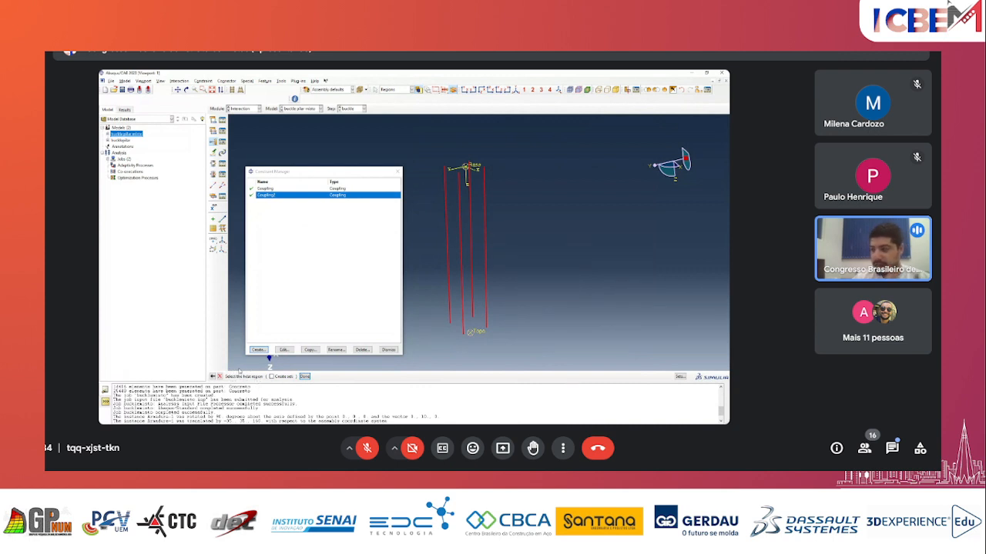
left_click(673, 90)
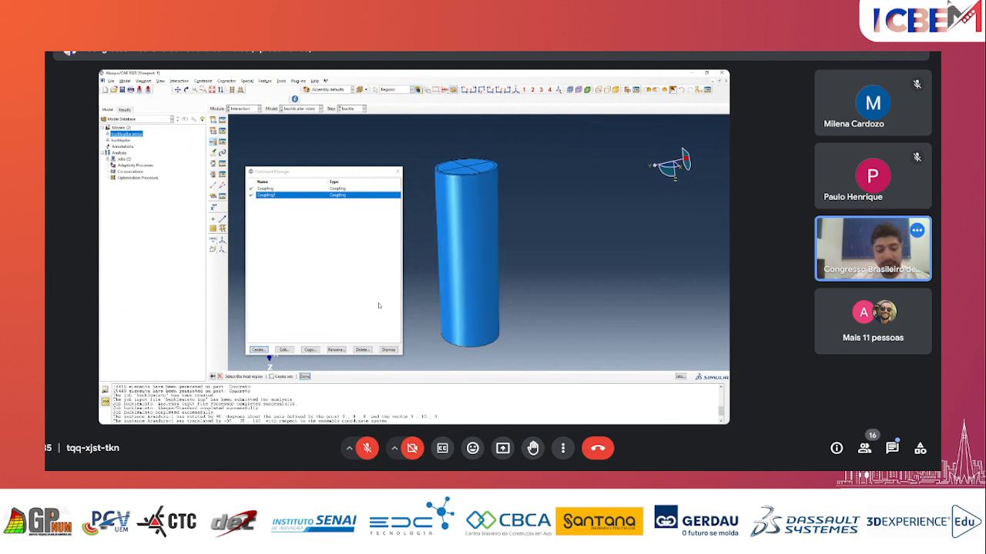
left_click_drag(495, 218, 472, 278, "ctrl+alt")
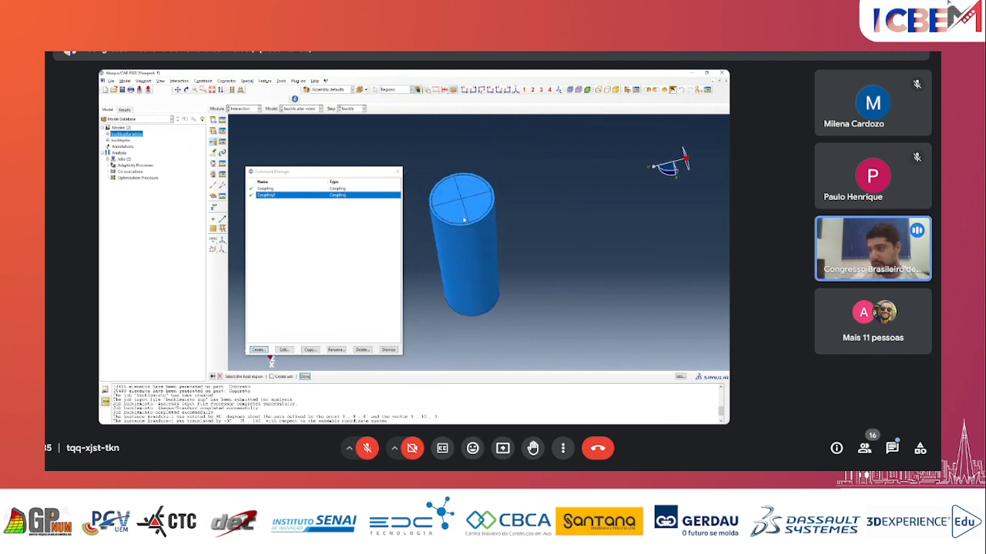
left_click(462, 208)
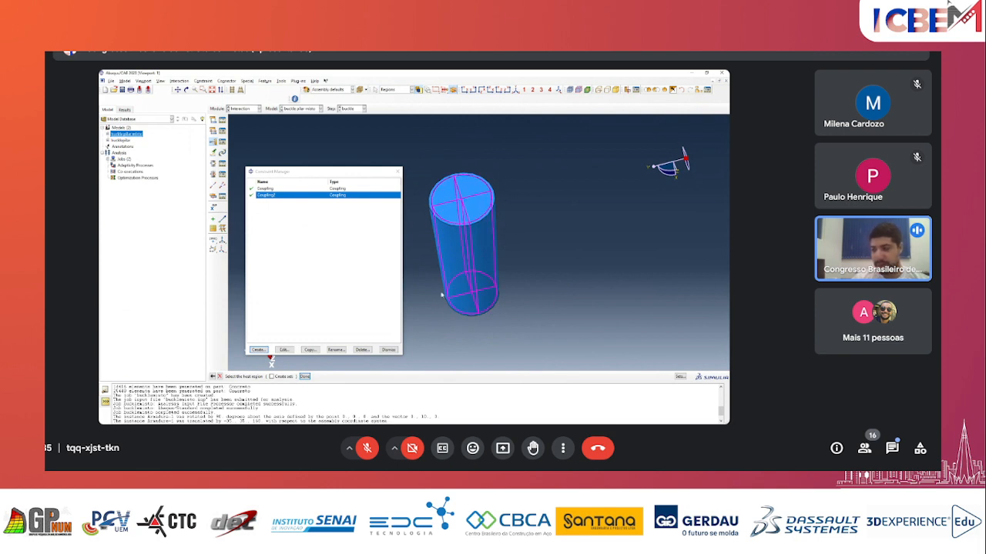
left_click(305, 376)
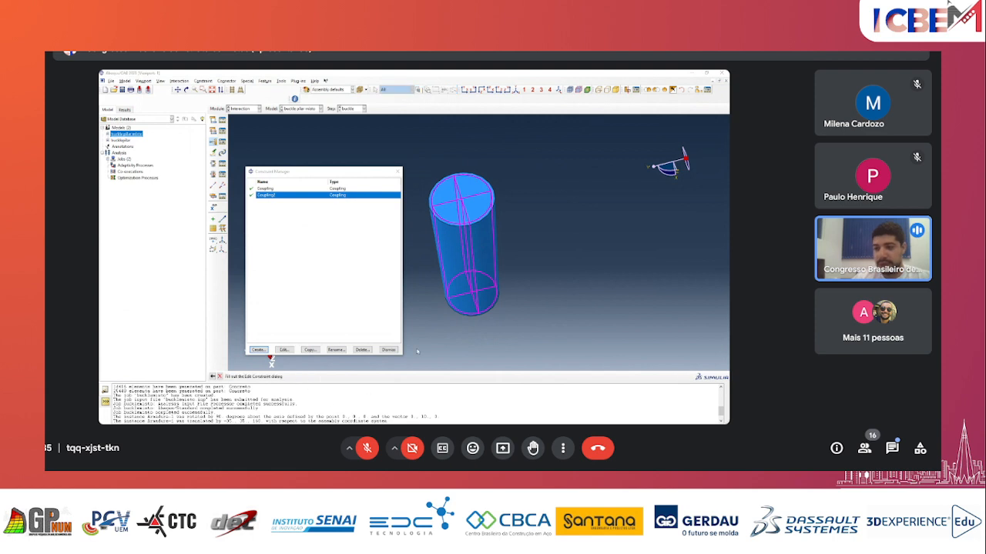
- Accept the embedded armadura constraint with its default tolerances and close the Constraint Manager
left_click_drag(361, 197, 375, 160)
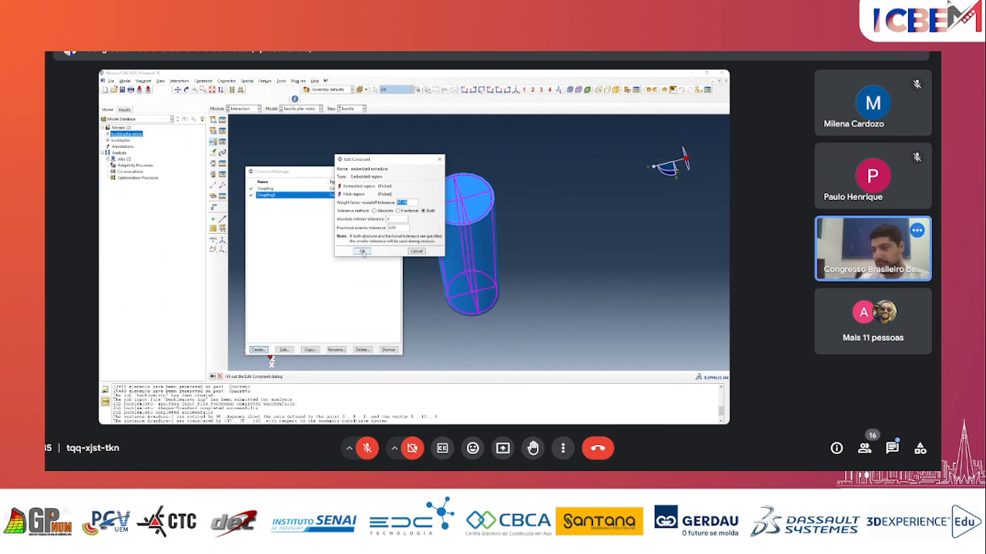
left_click(363, 251)
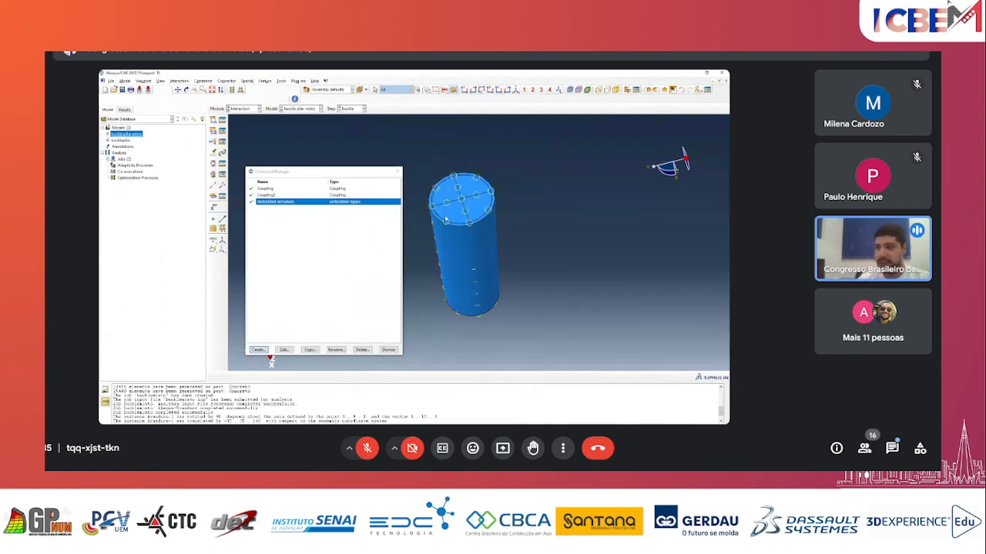
scroll(475, 190, "up", 1)
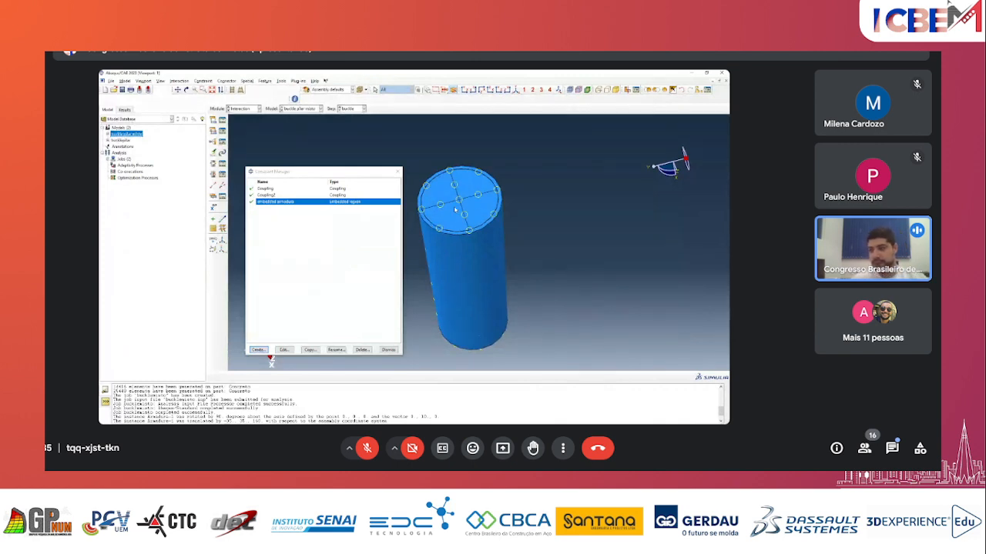
left_click(388, 351)
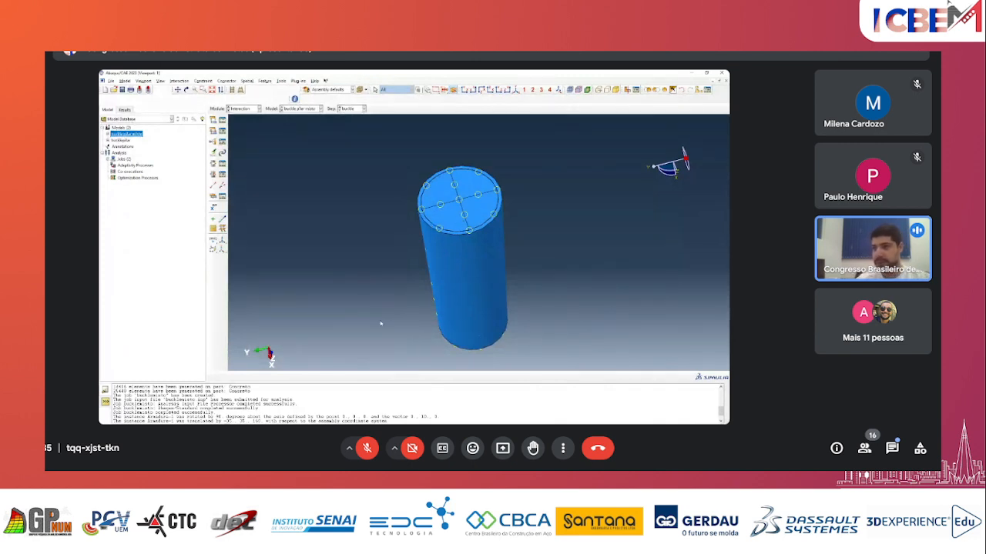
- Go through the Load module to the Mesh module and display the Armadura part instead of the assembly
left_click(245, 108)
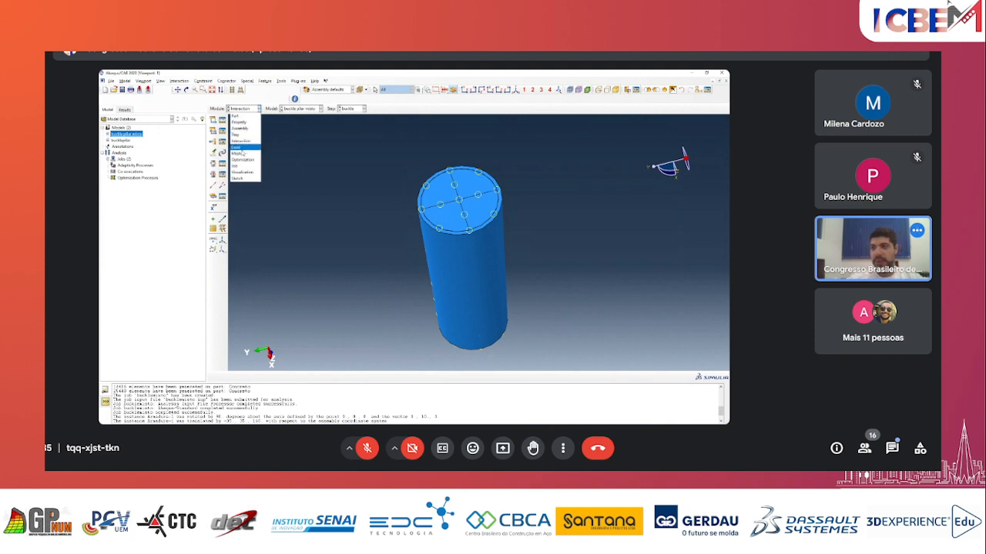
left_click(241, 147)
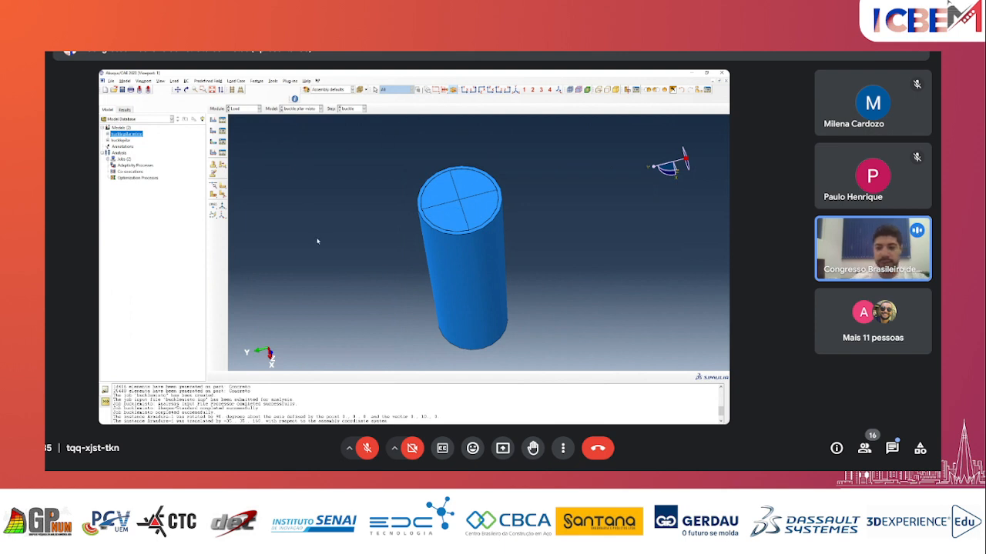
left_click(259, 109)
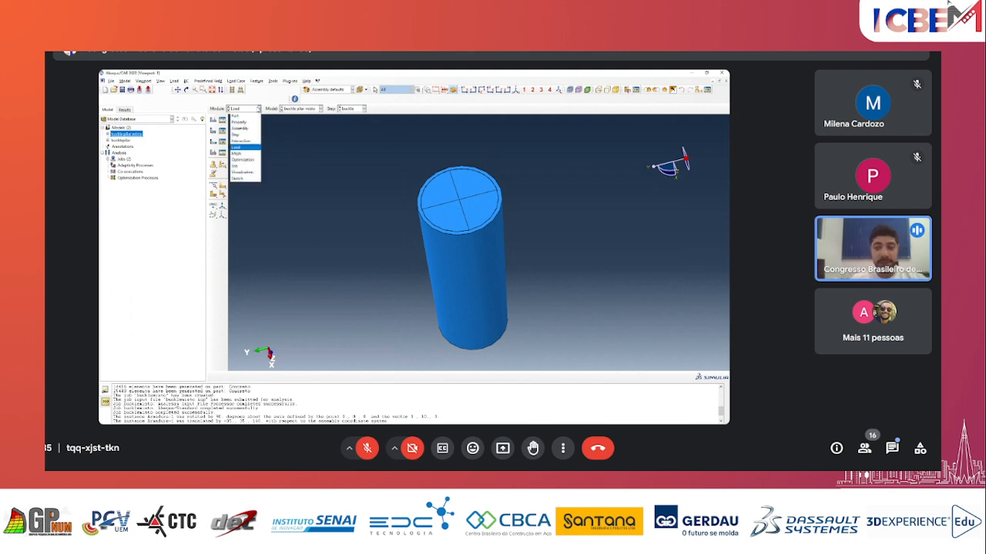
left_click(238, 154)
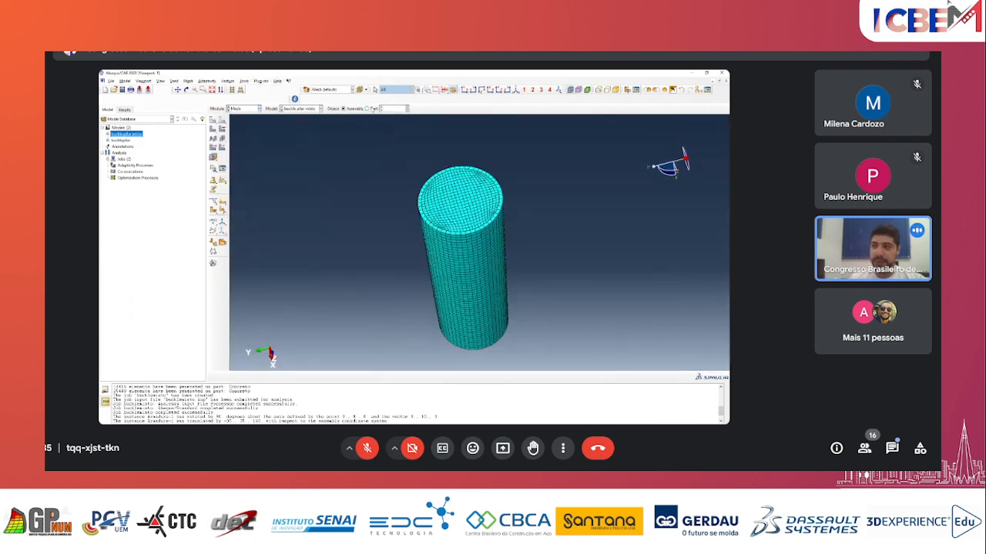
left_click(368, 108)
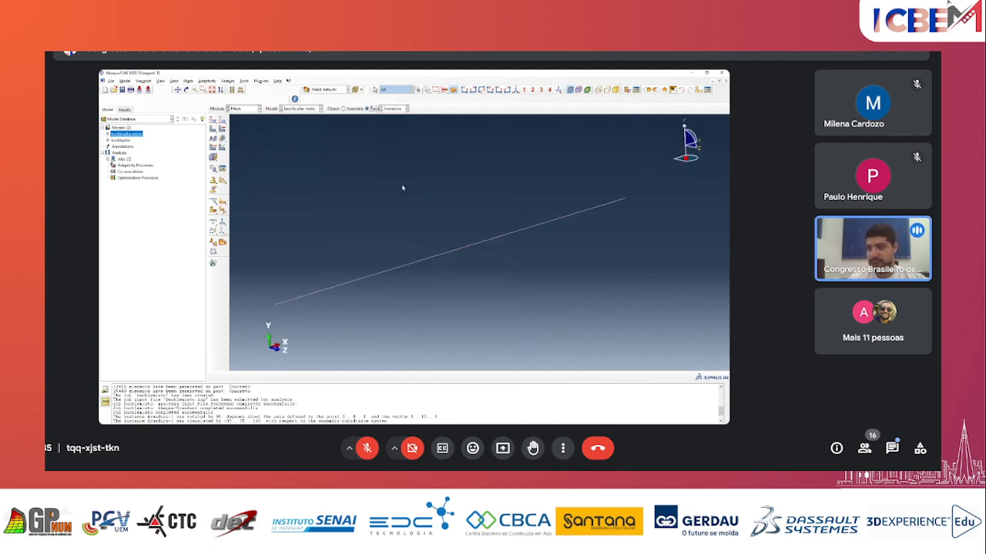
- Assign the Armadura part a Standard, linear element type from the Truss family
left_click(222, 148)
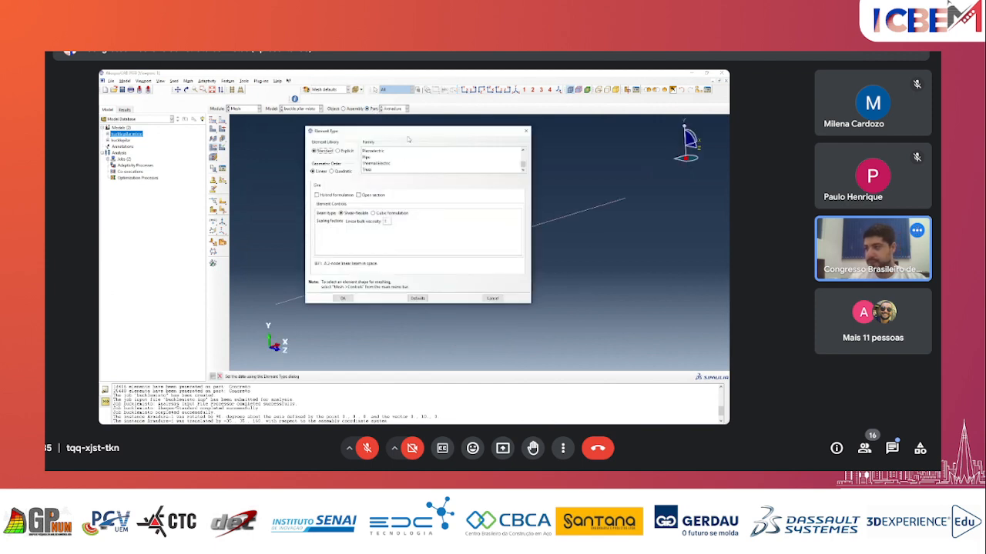
left_click_drag(405, 136, 212, 105)
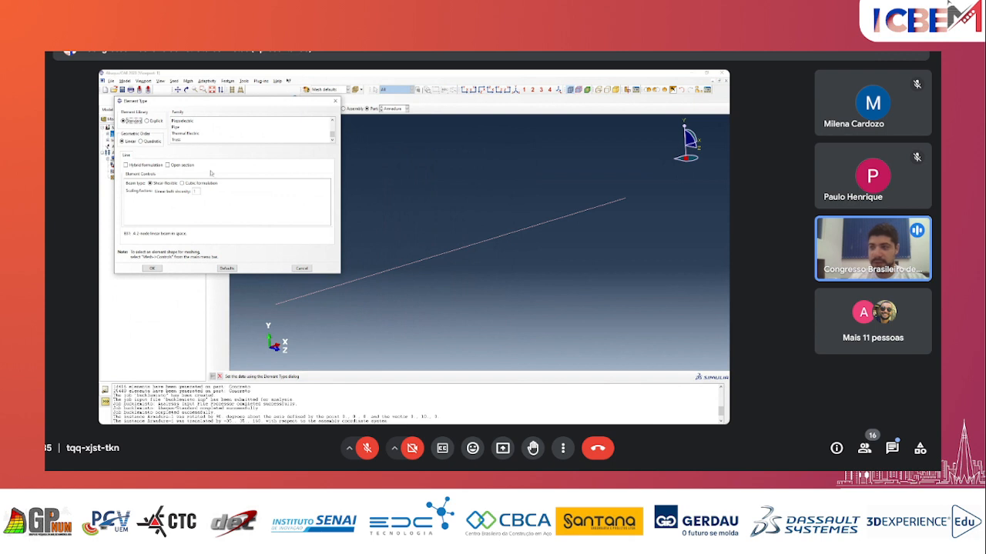
scroll(229, 133, "up", 3)
left_click(206, 128)
scroll(201, 134, "down", 3)
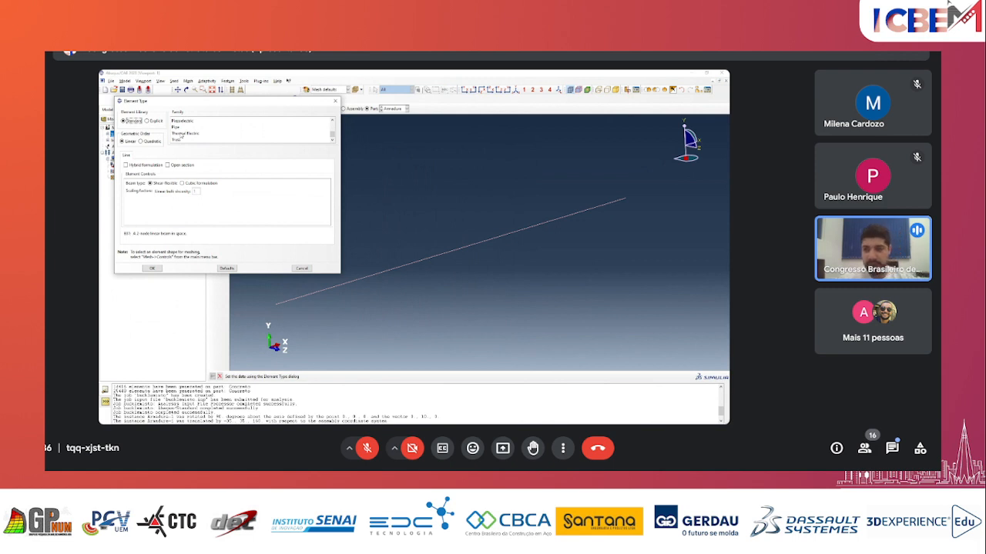
left_click(177, 140)
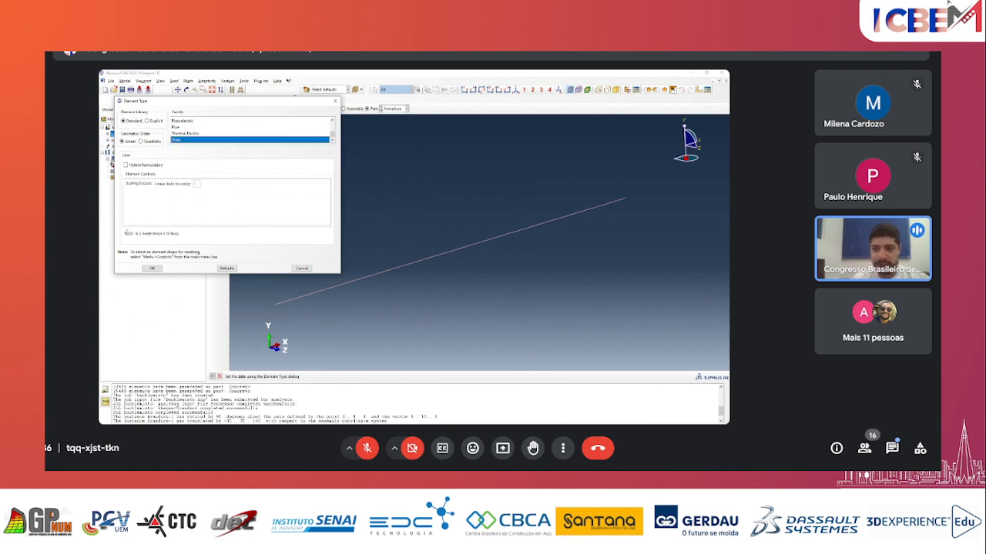
left_click_drag(124, 233, 176, 234)
left_click(133, 234)
left_click(155, 234)
left_click(177, 234)
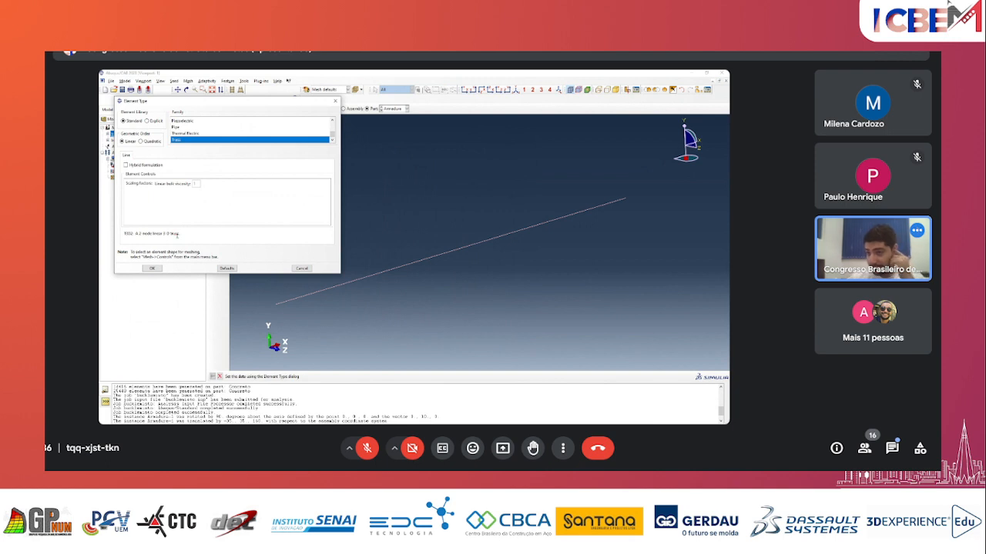
left_click(152, 268)
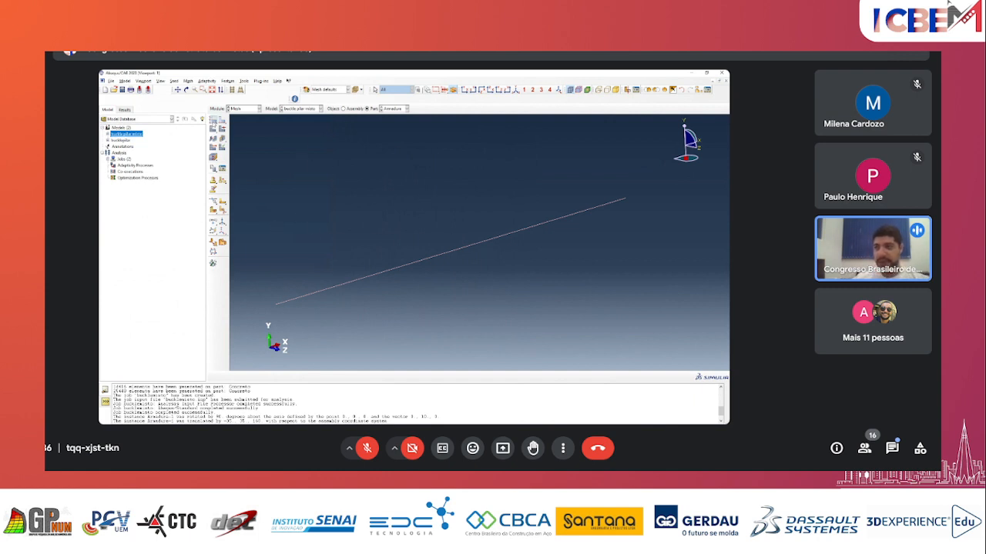
- Seed the Armadura part with an approximate global size of 10
left_click(213, 120)
left_click_drag(374, 151, 344, 153)
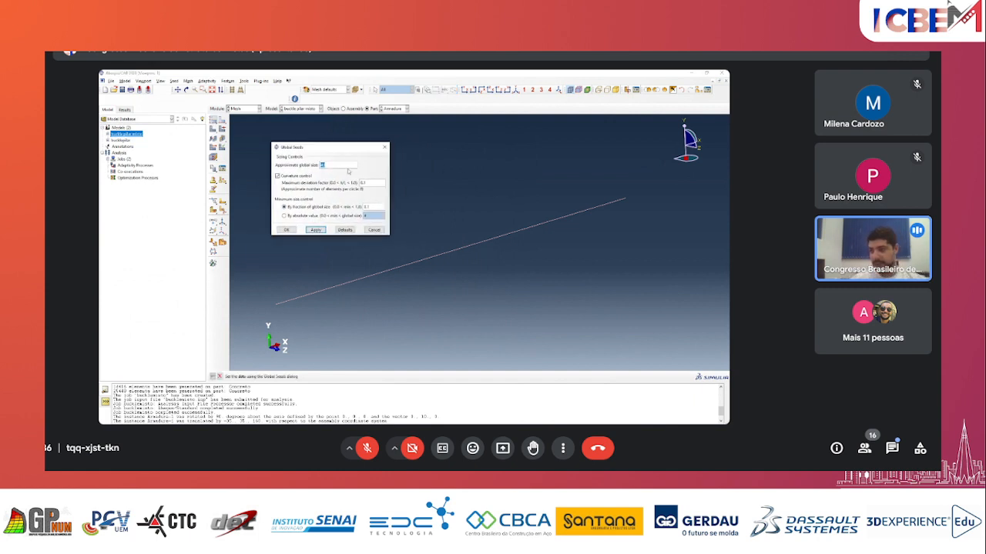
key("BackSpace")
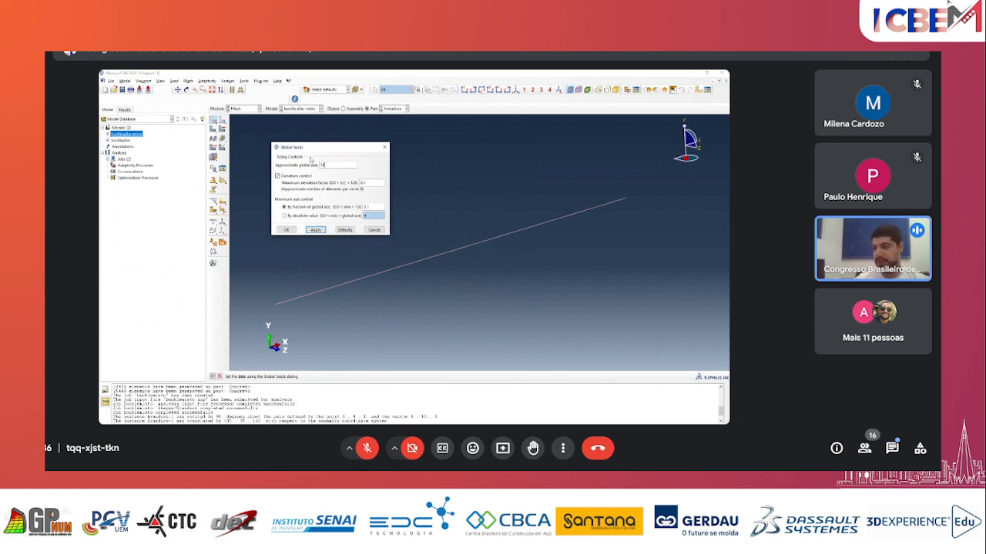
left_click(286, 229)
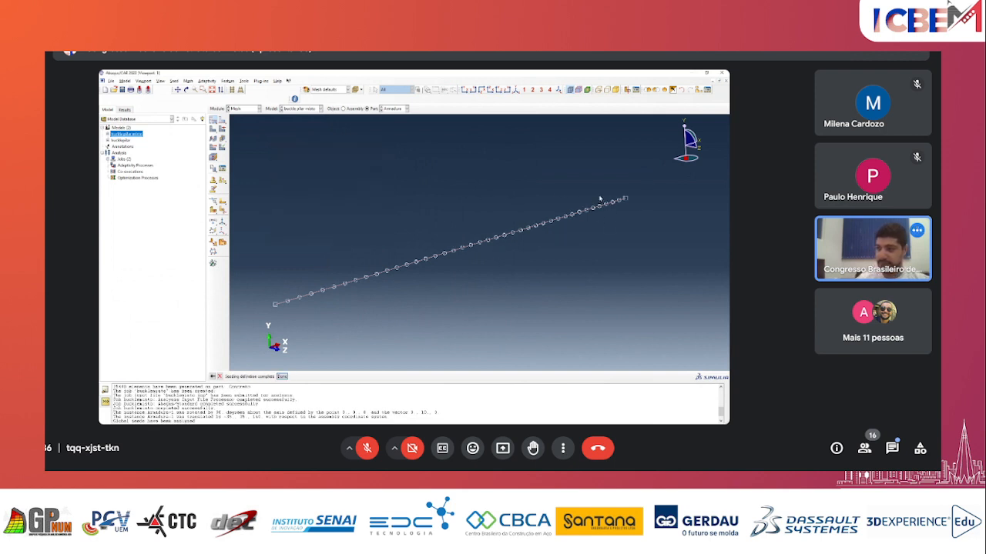
left_click(216, 122)
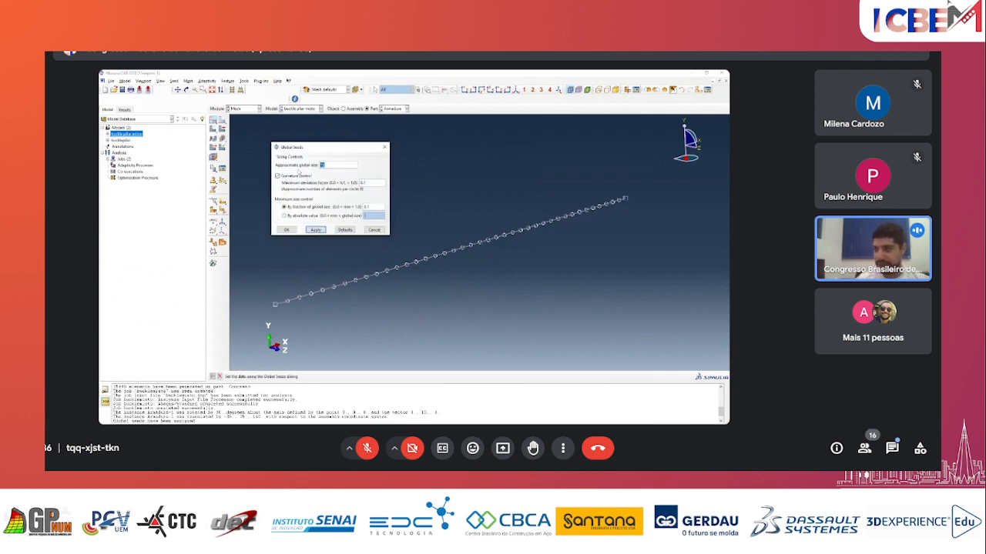
left_click(290, 230)
- Generate the mesh on the Armadura part and inspect the meshed bar
left_click(213, 129)
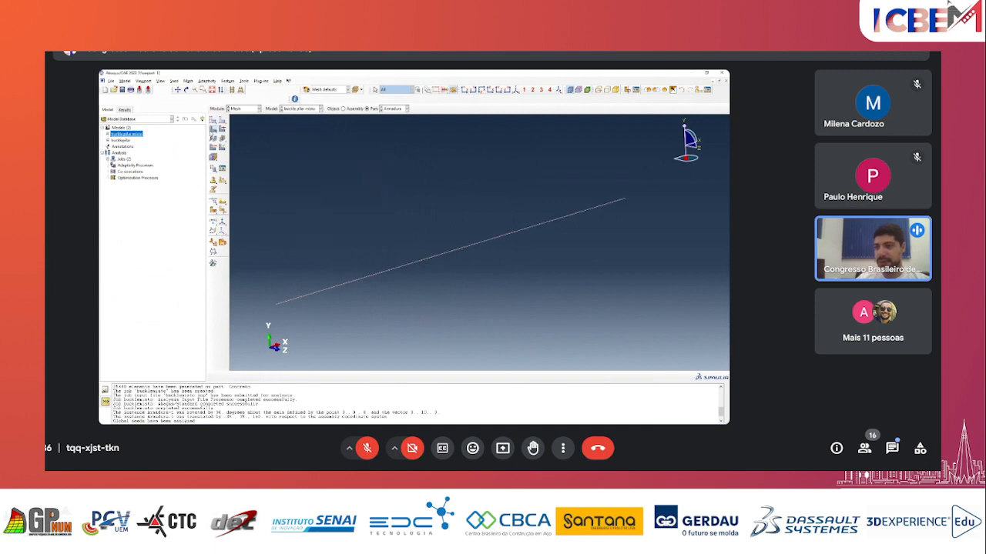
left_click(269, 377)
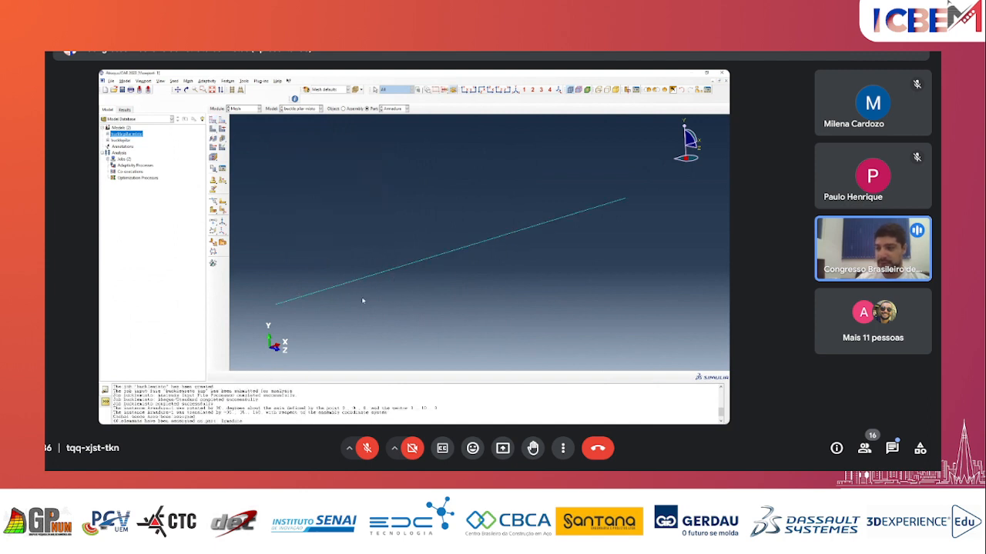
scroll(363, 301, "up", 3)
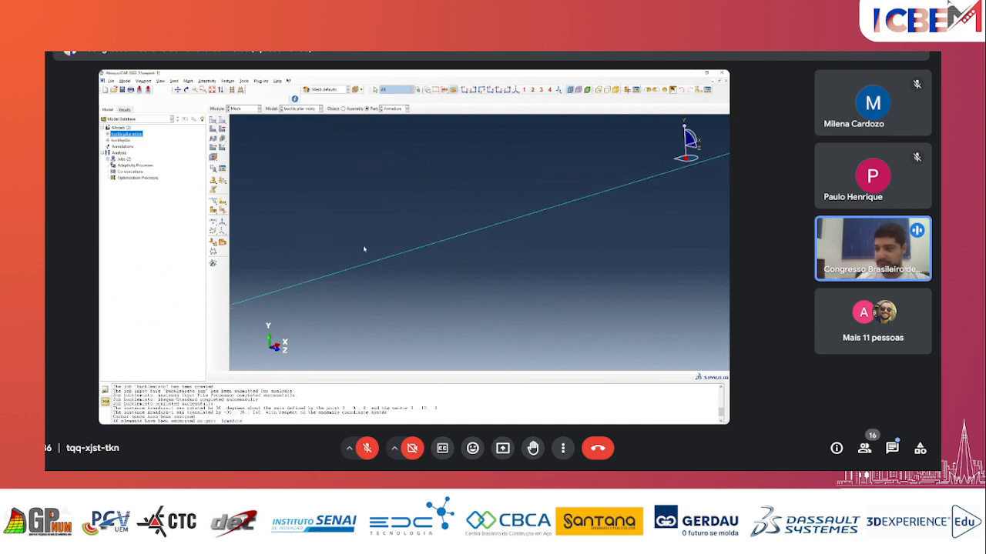
scroll(381, 265, "down", 4)
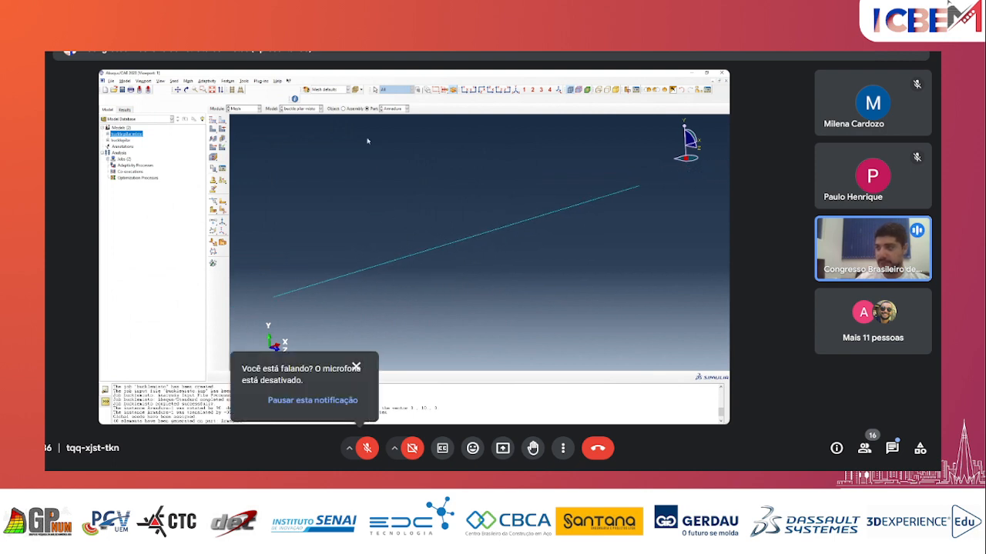
- Return the mesh display to the assembly and switch to the Job module
left_click(344, 108)
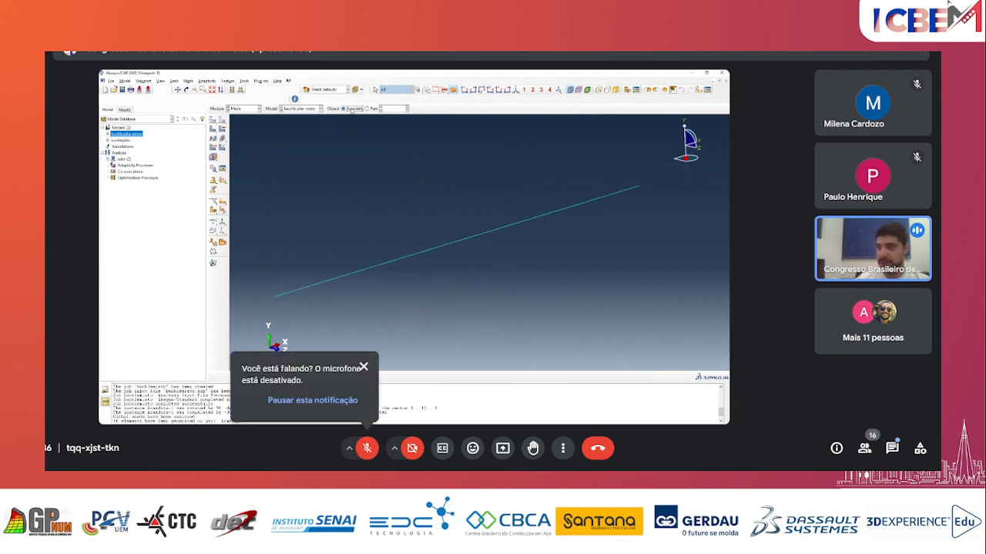
left_click(241, 109)
left_click(240, 169)
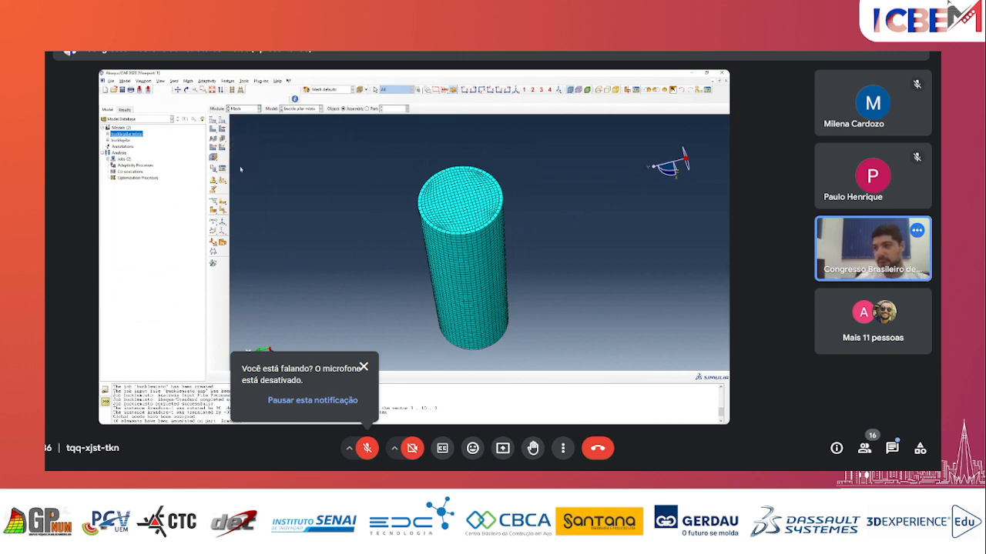
left_click(253, 103)
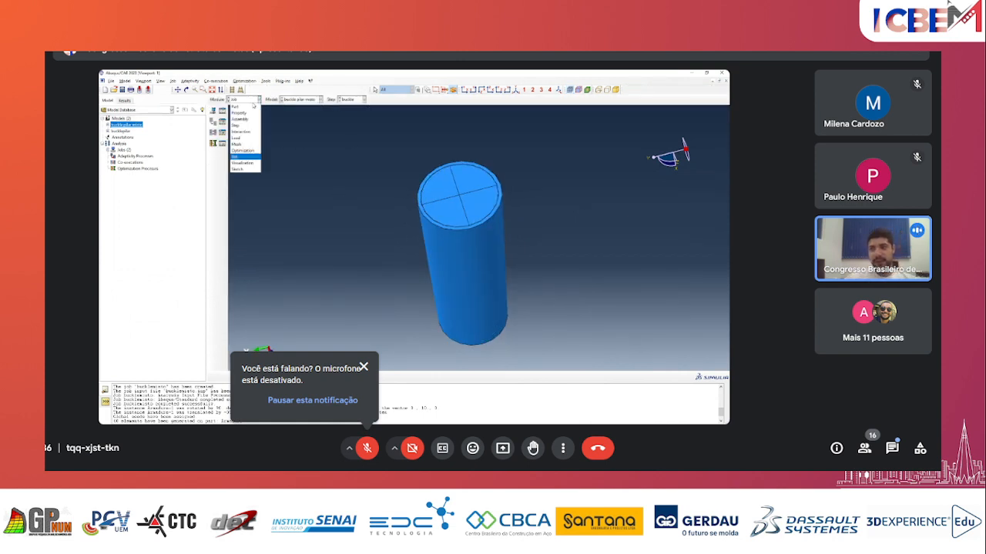
left_click(299, 165)
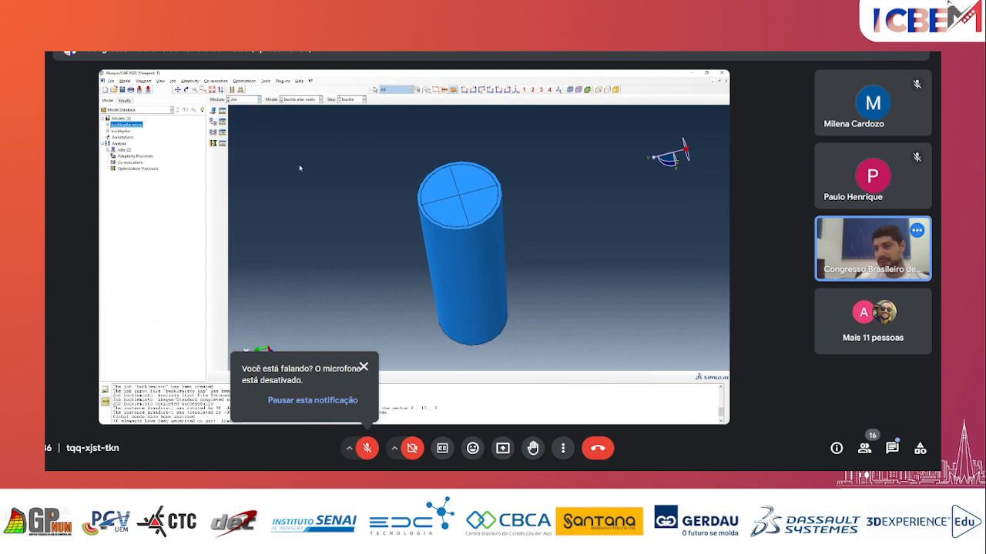
left_click(258, 101)
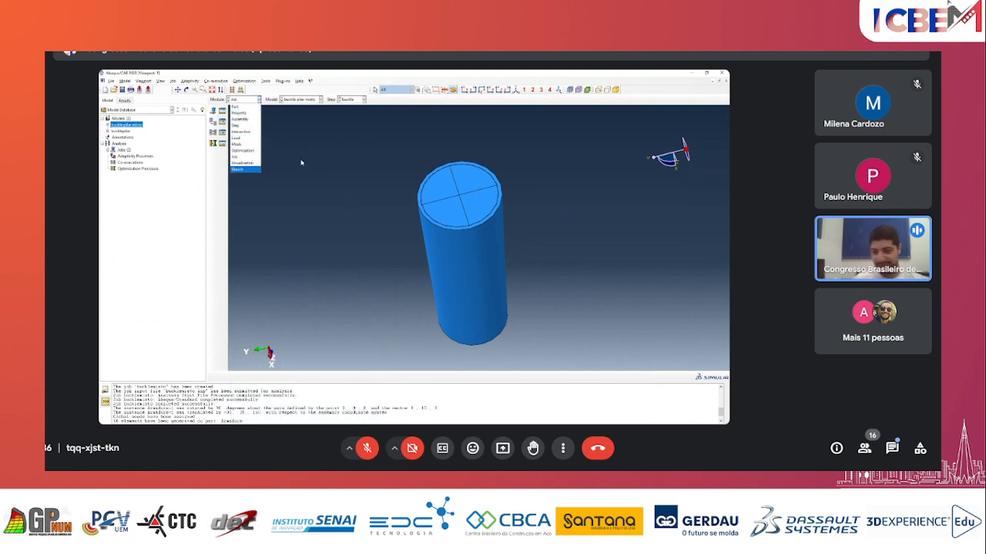
left_click(245, 158)
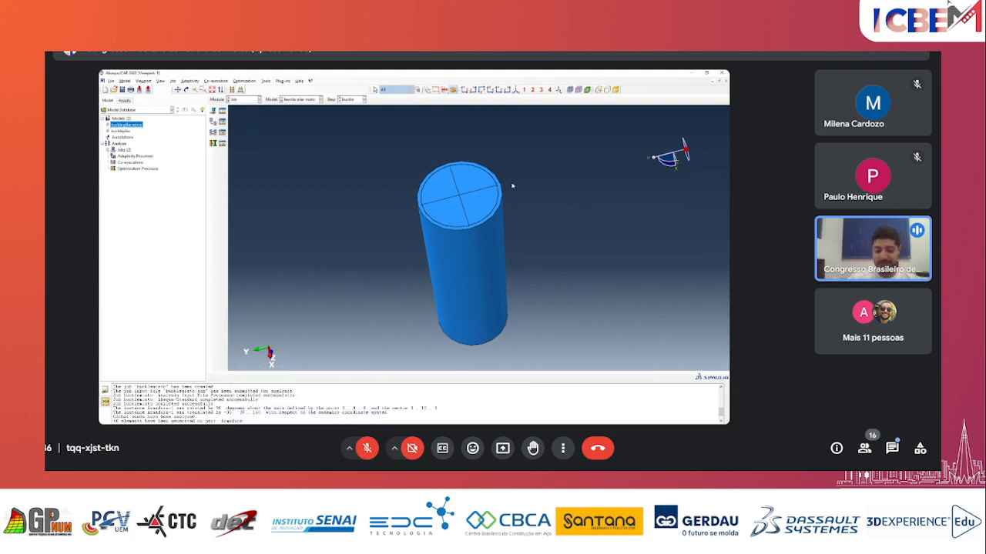
- Orbit the column and open the call's chat messages in Google Meet
left_click_drag(379, 240, 481, 227, "ctrl+alt")
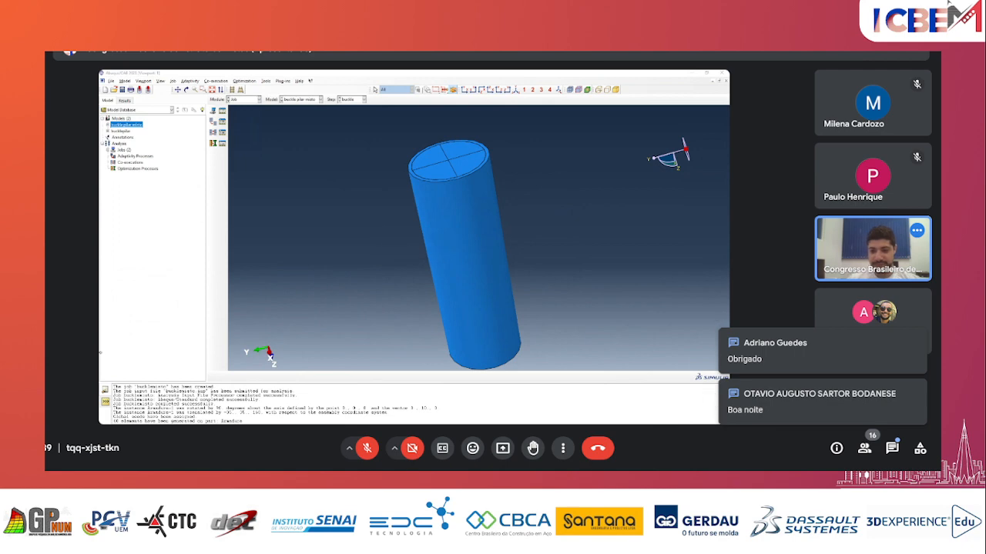
left_click(892, 448)
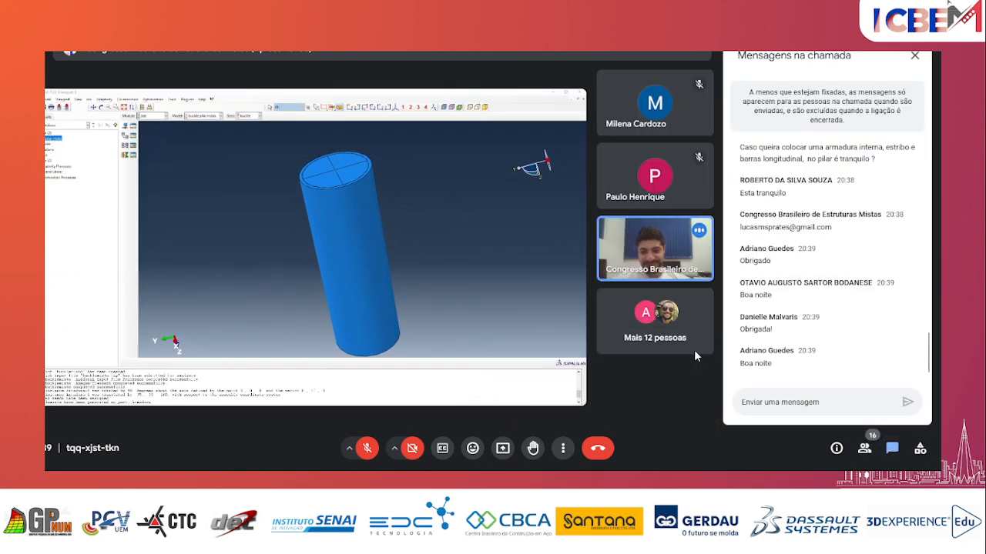